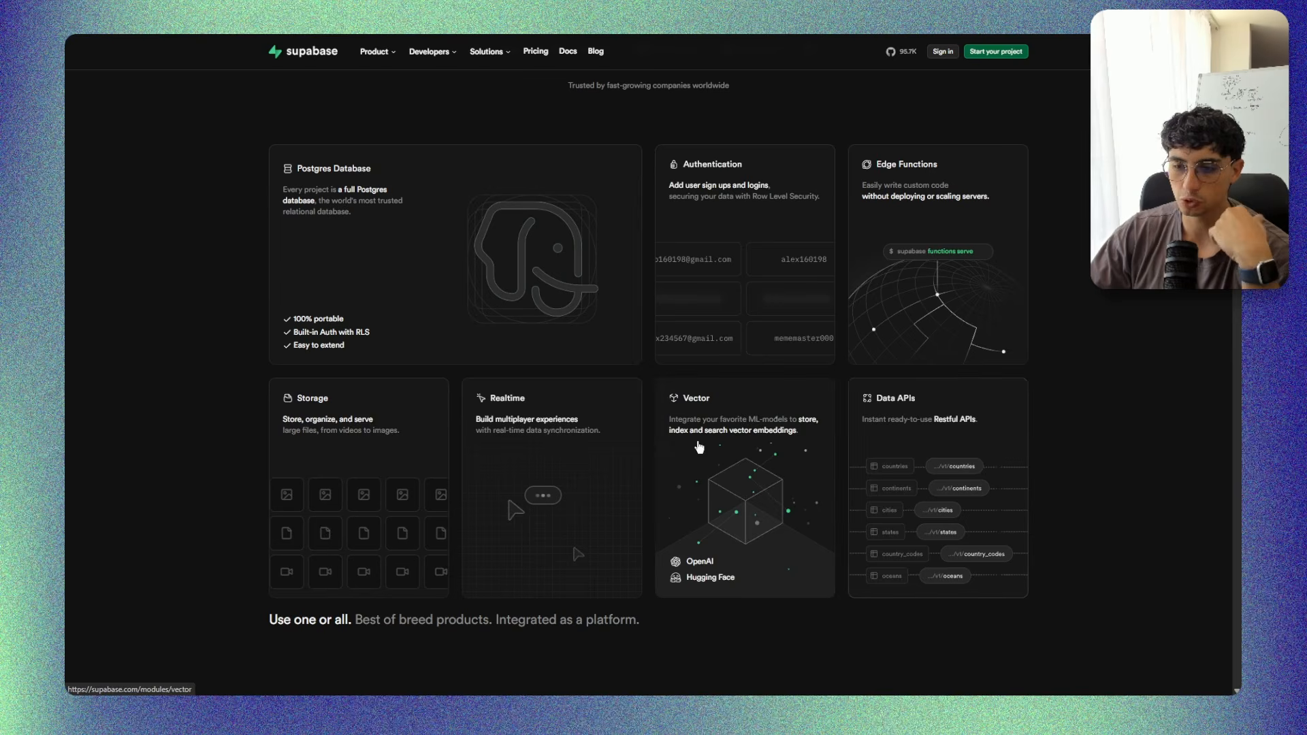
# Sign in to the Supabase dashboard with the account's e-mail and password.
pyautogui.scroll(5, 699, 448)
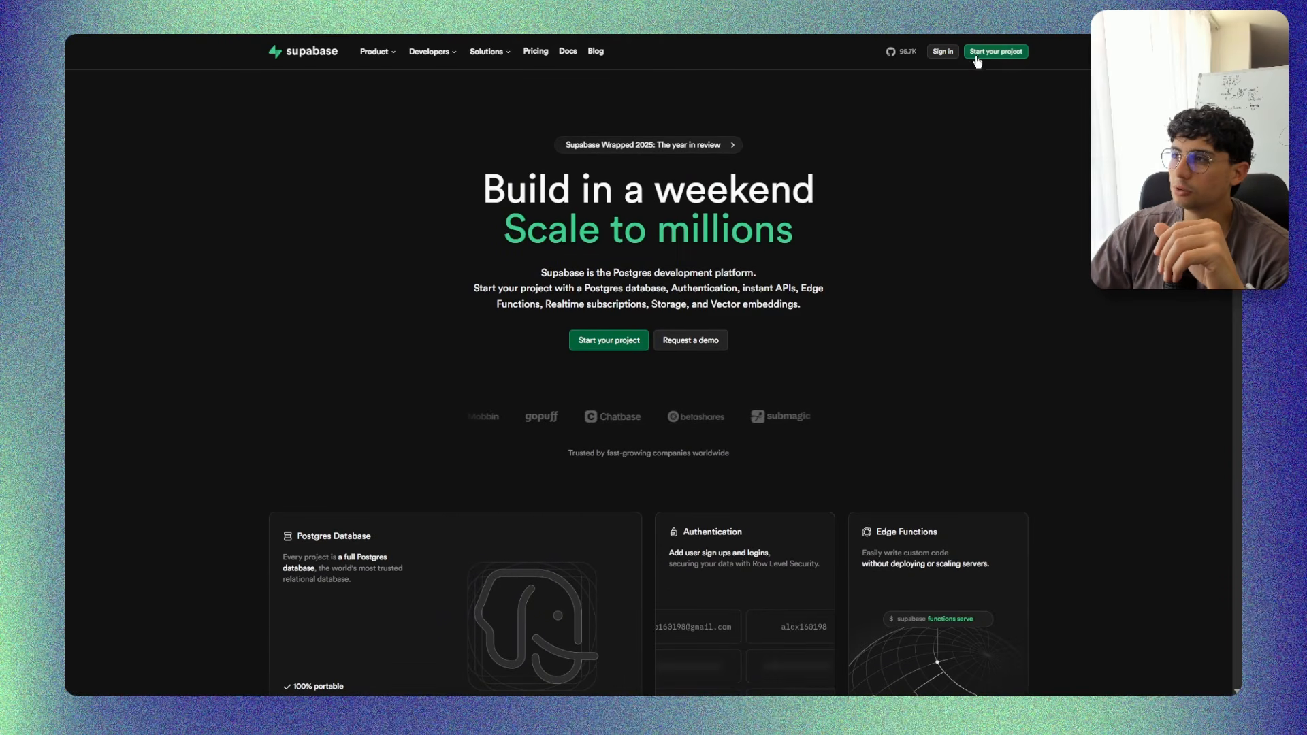
pyautogui.click(949, 54)
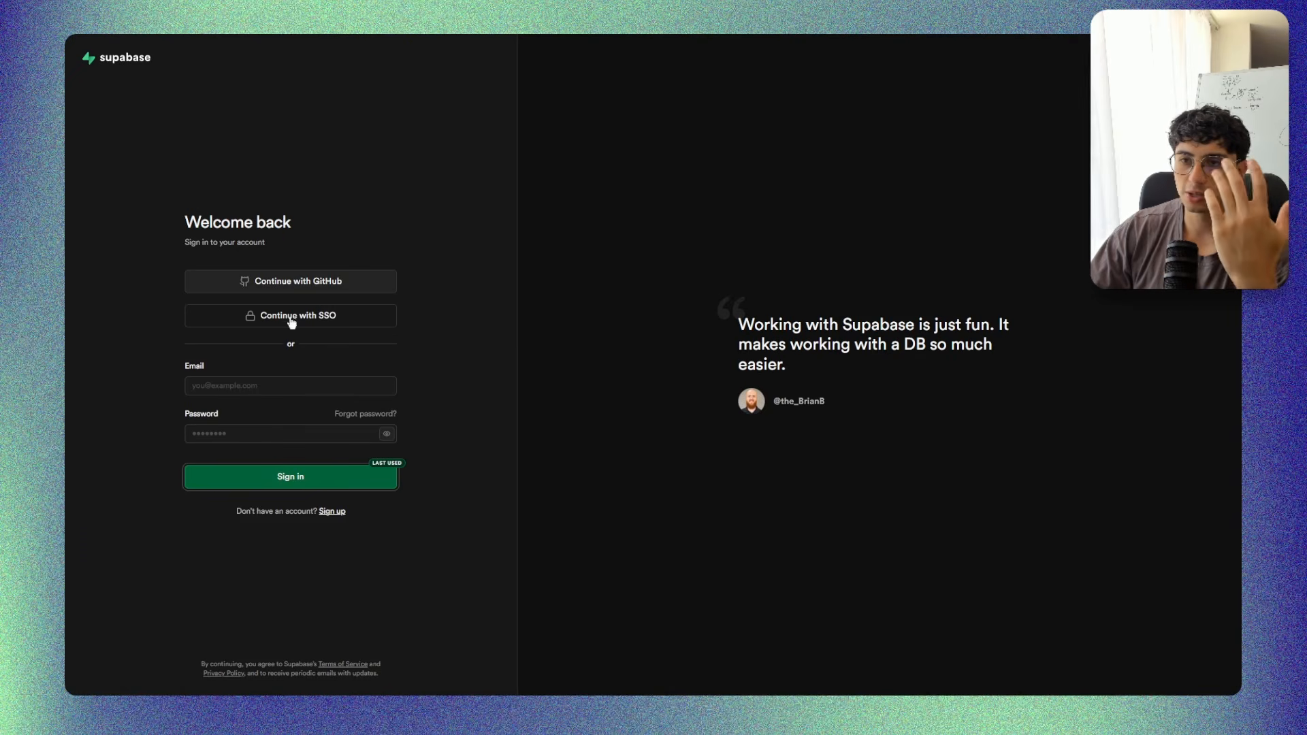
pyautogui.click(254, 385)
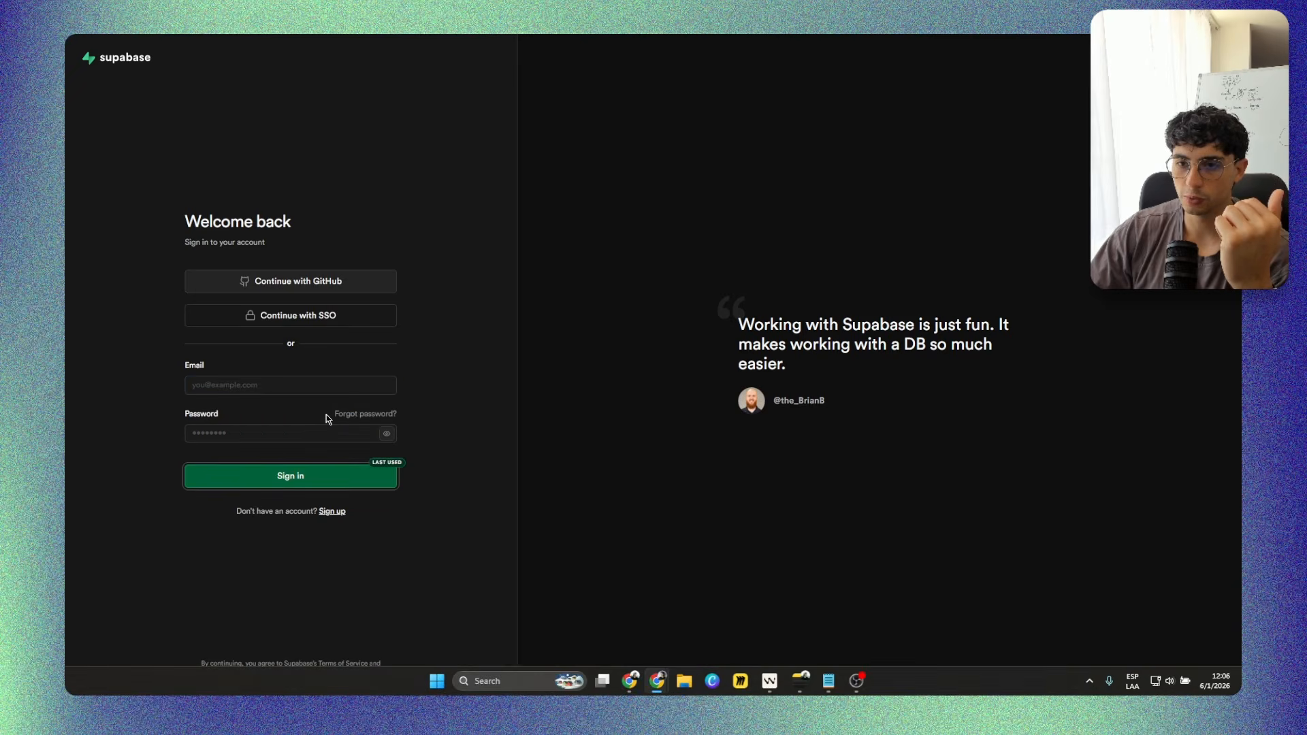
pyautogui.write('1')
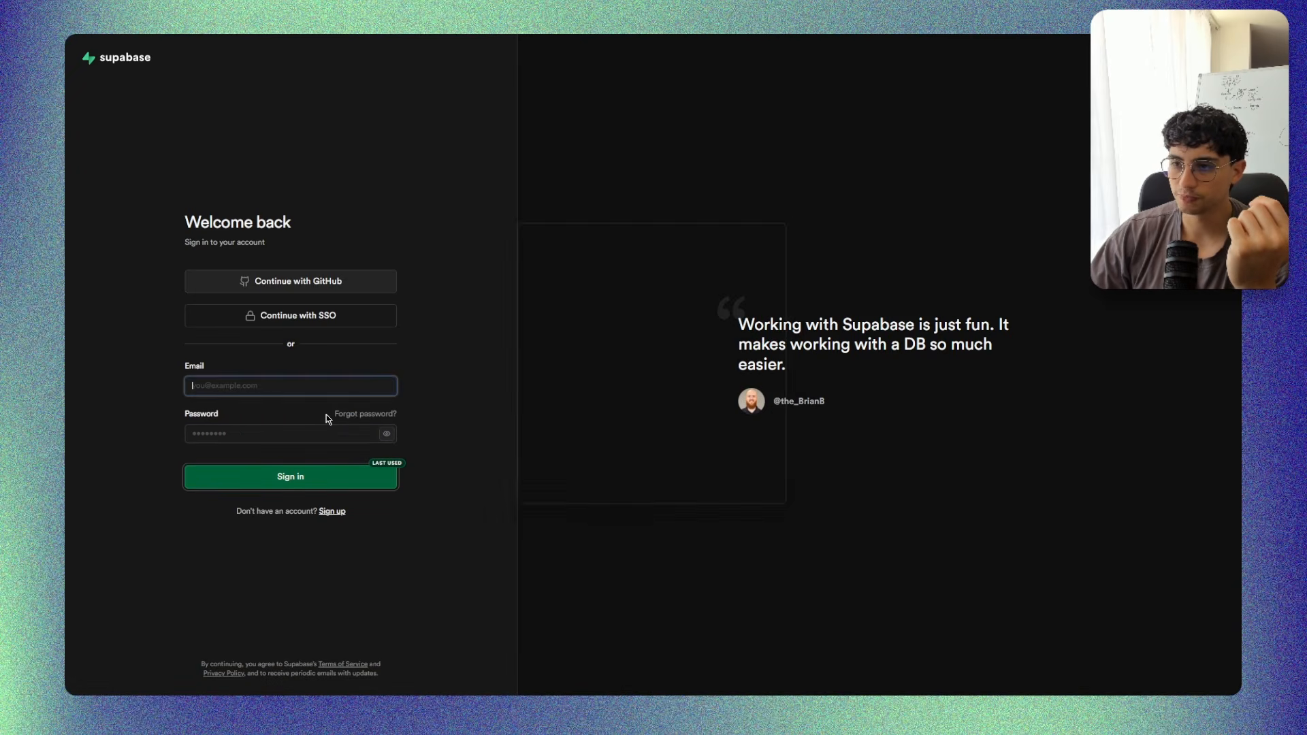
pyautogui.click(307, 475)
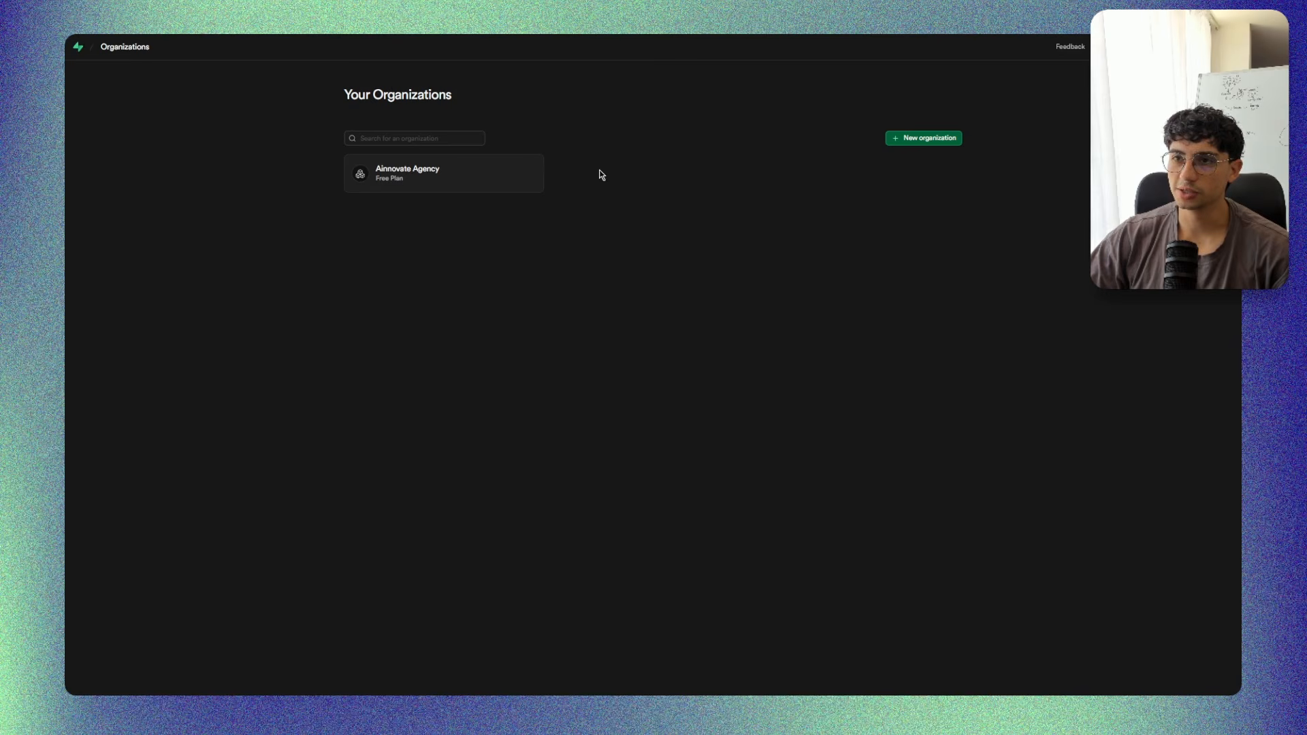
# Start a new project in the Ainnovate Agency organization and name it PruebaSupbase.
pyautogui.click(419, 176)
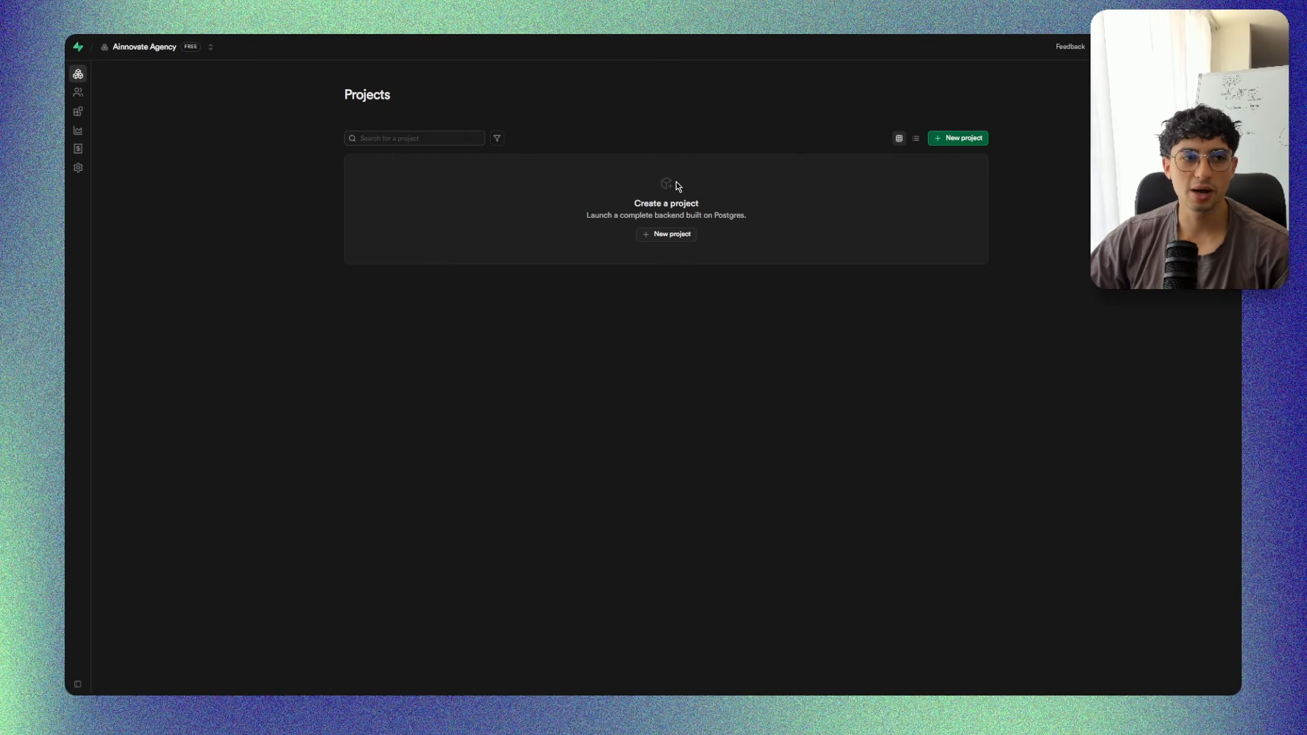
pyautogui.press('super+equal')
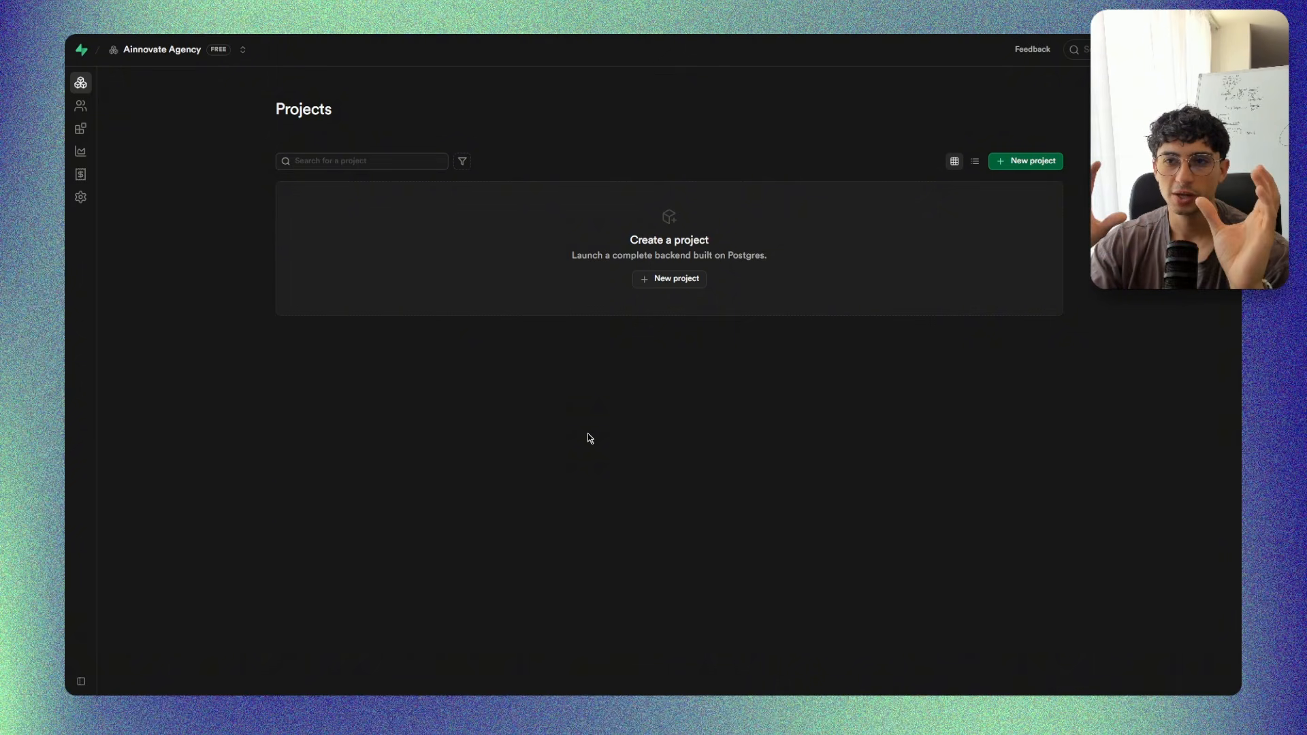
pyautogui.click(686, 280)
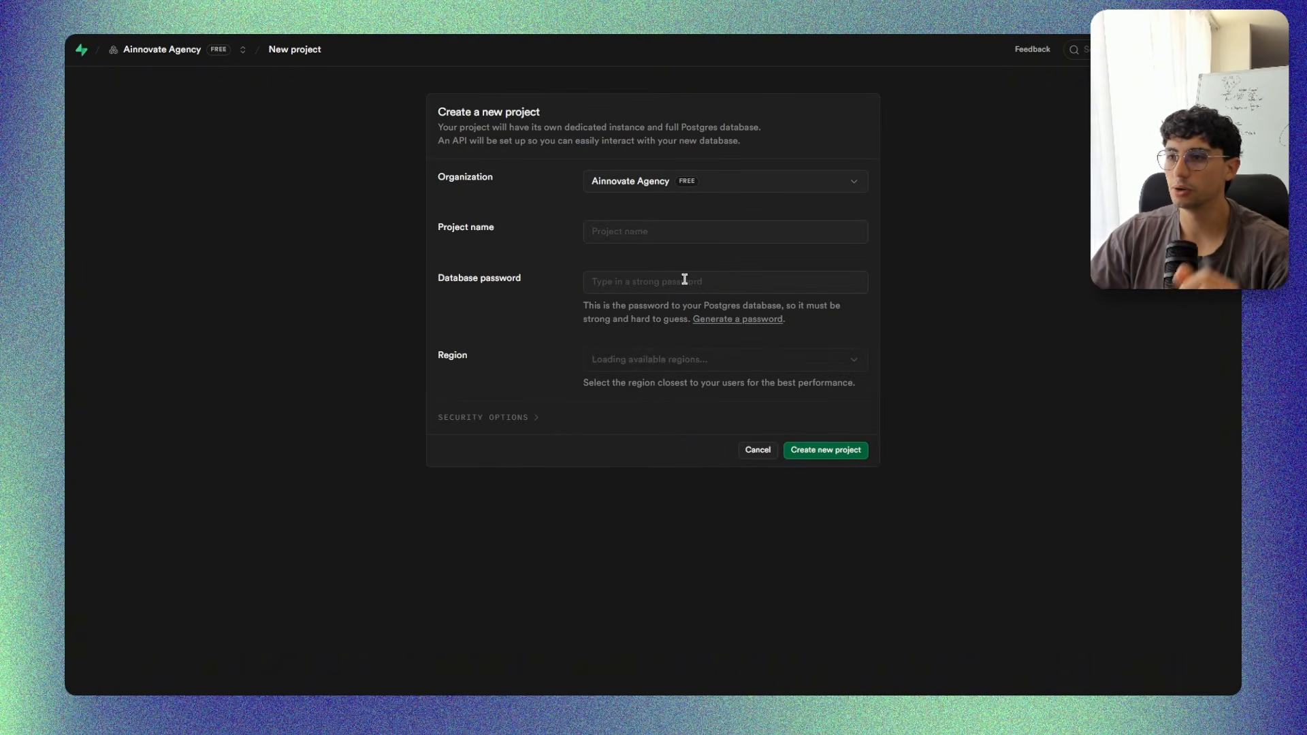
pyautogui.click(614, 237)
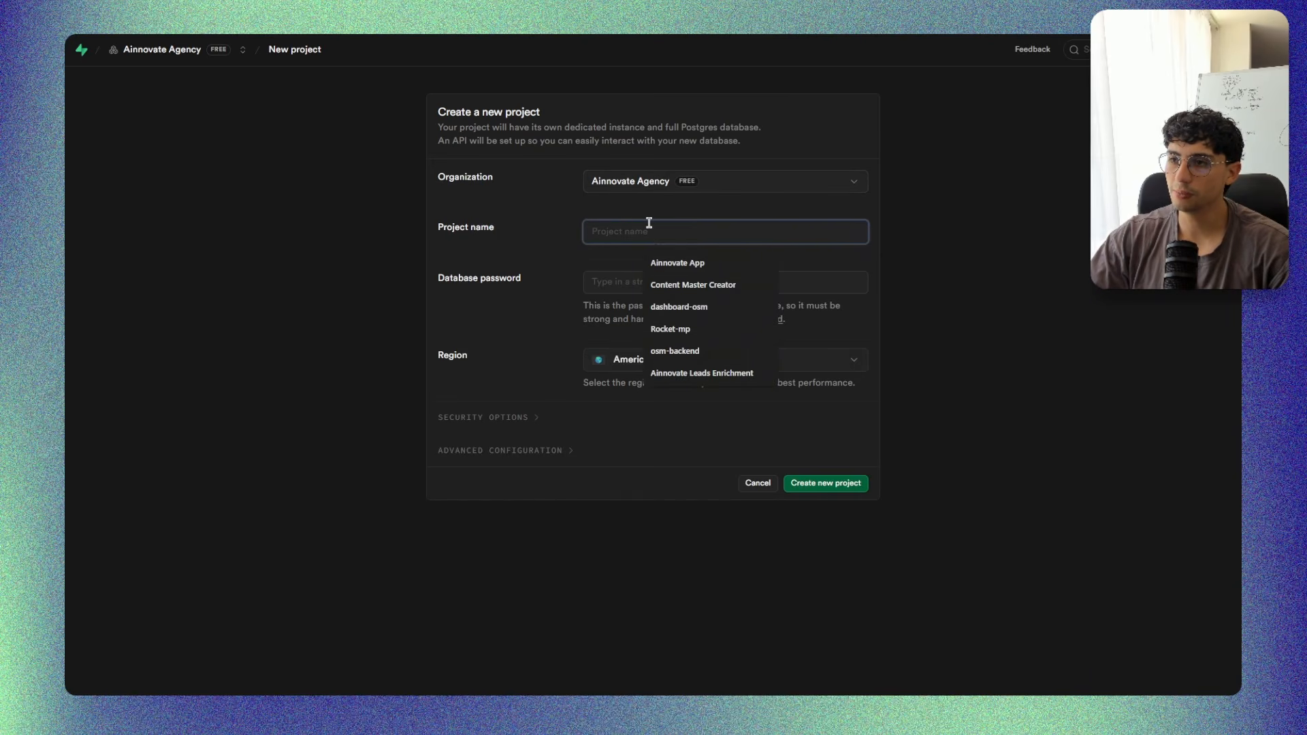
pyautogui.write('P')
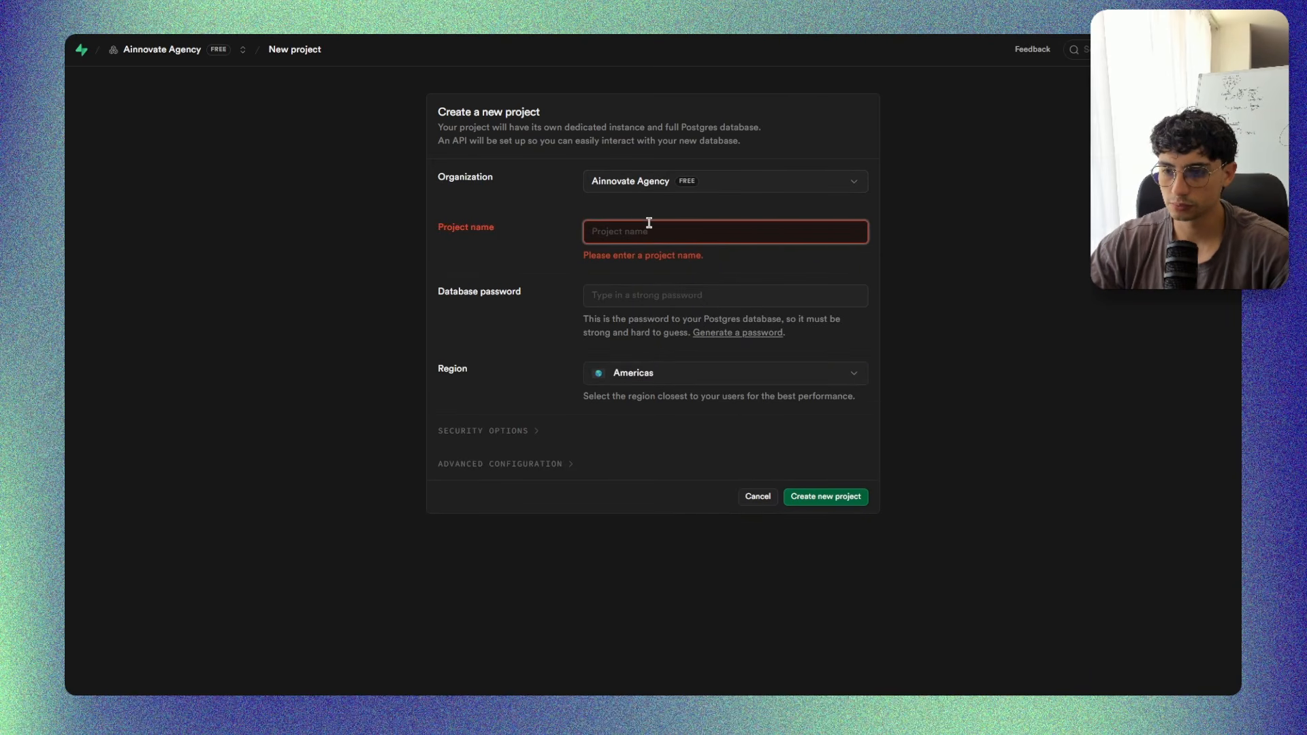
pyautogui.write('ruebaSup')
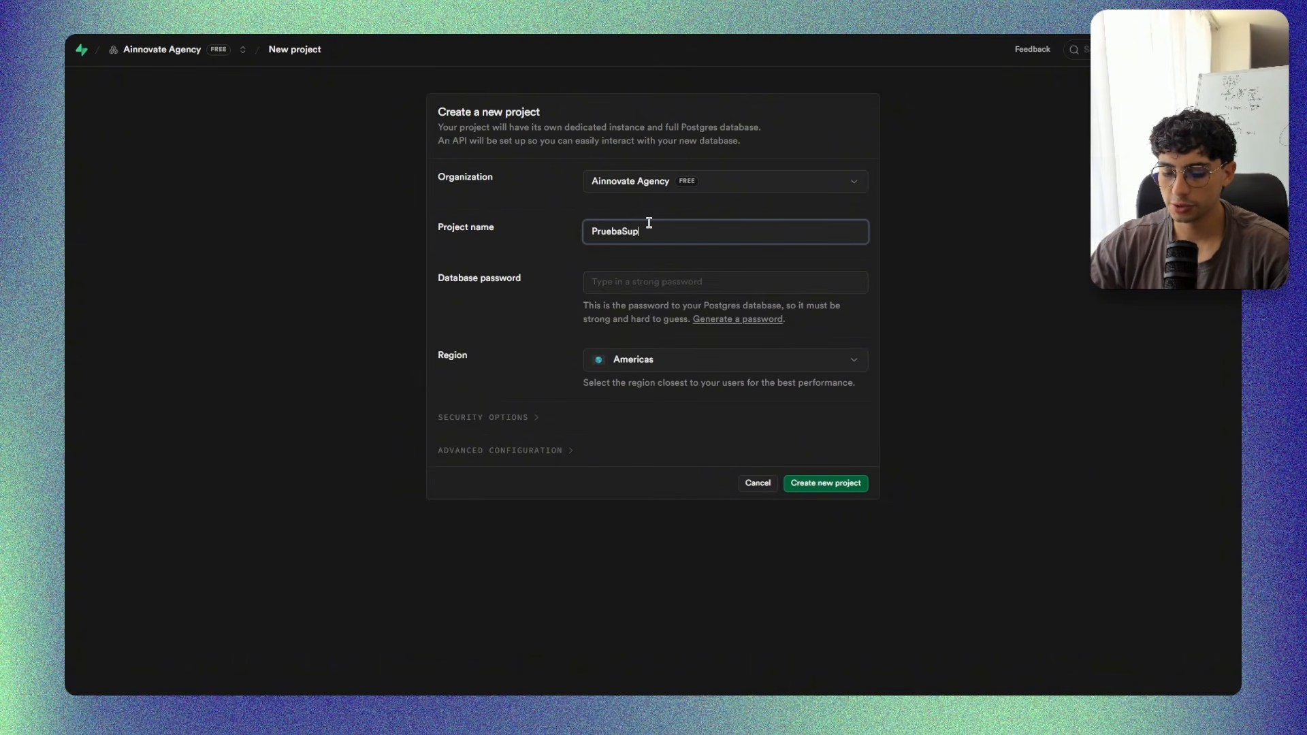
pyautogui.write('base')
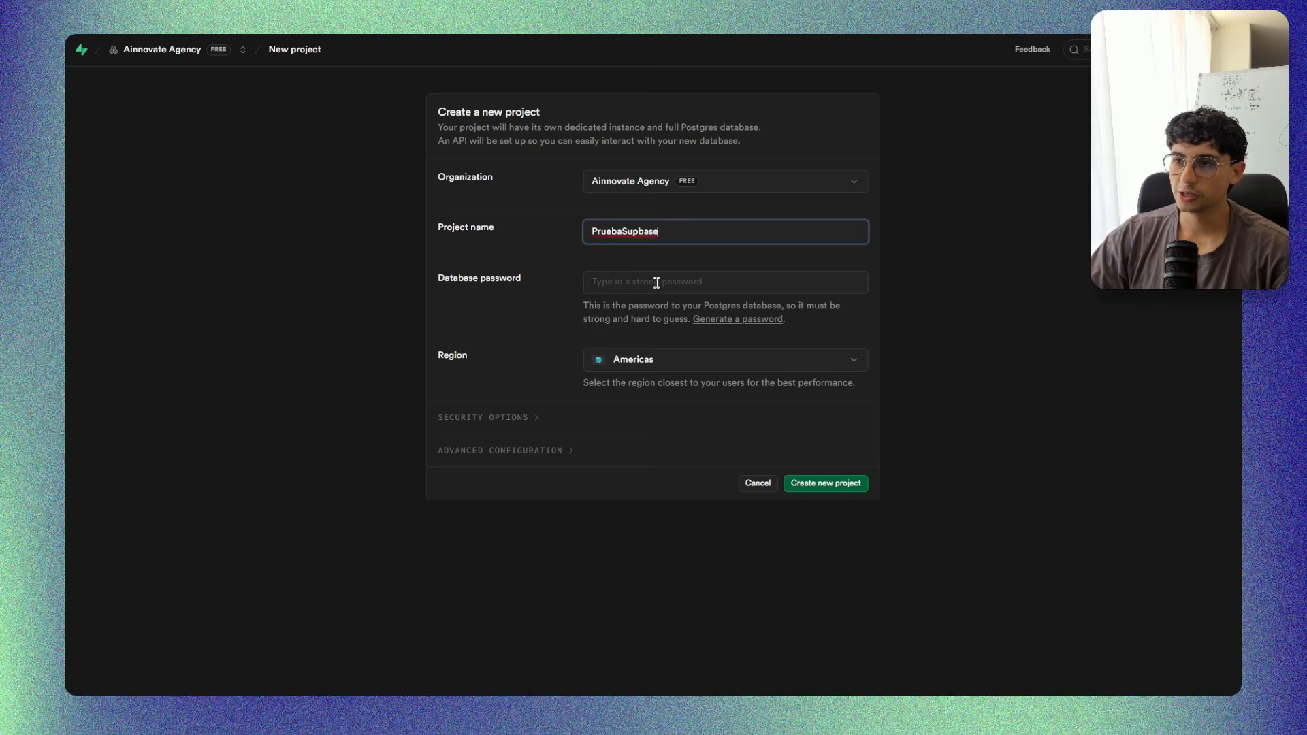
# Fill in the saved database password, keep the Americas region, and create the new project.
pyautogui.click(656, 282)
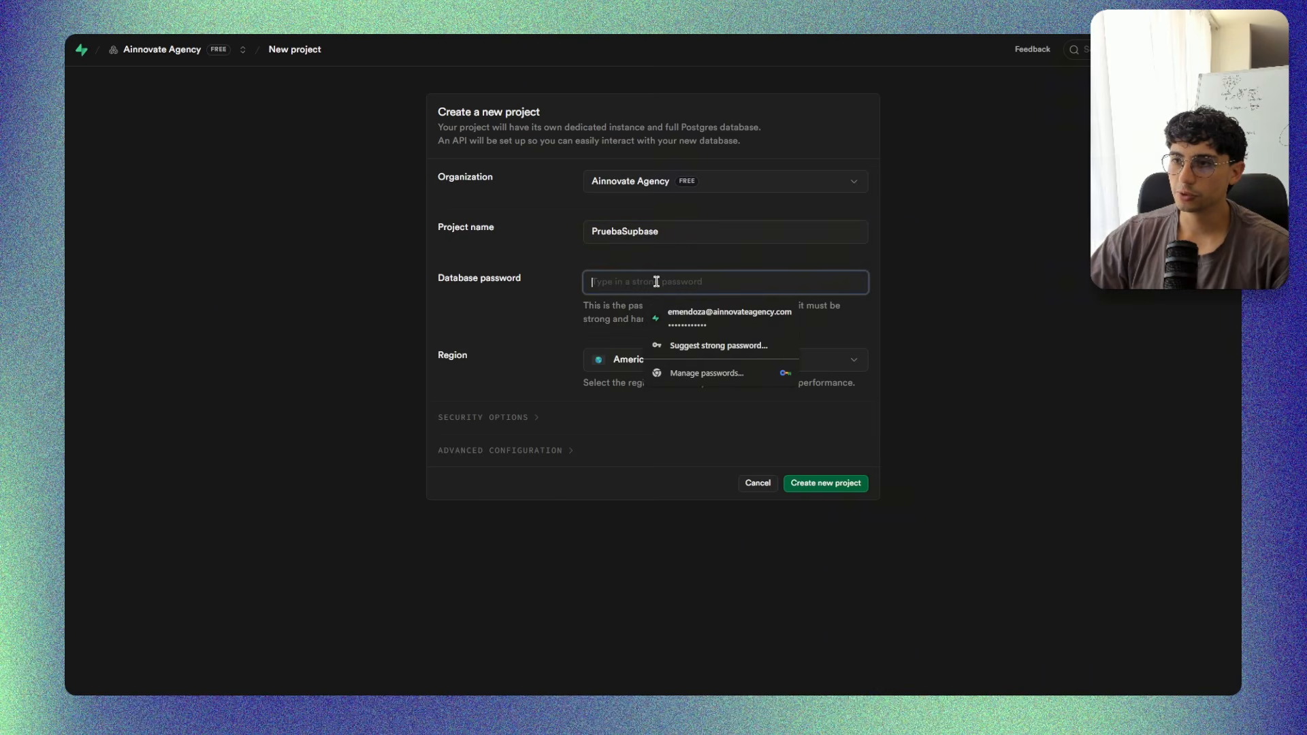
pyautogui.click(708, 319)
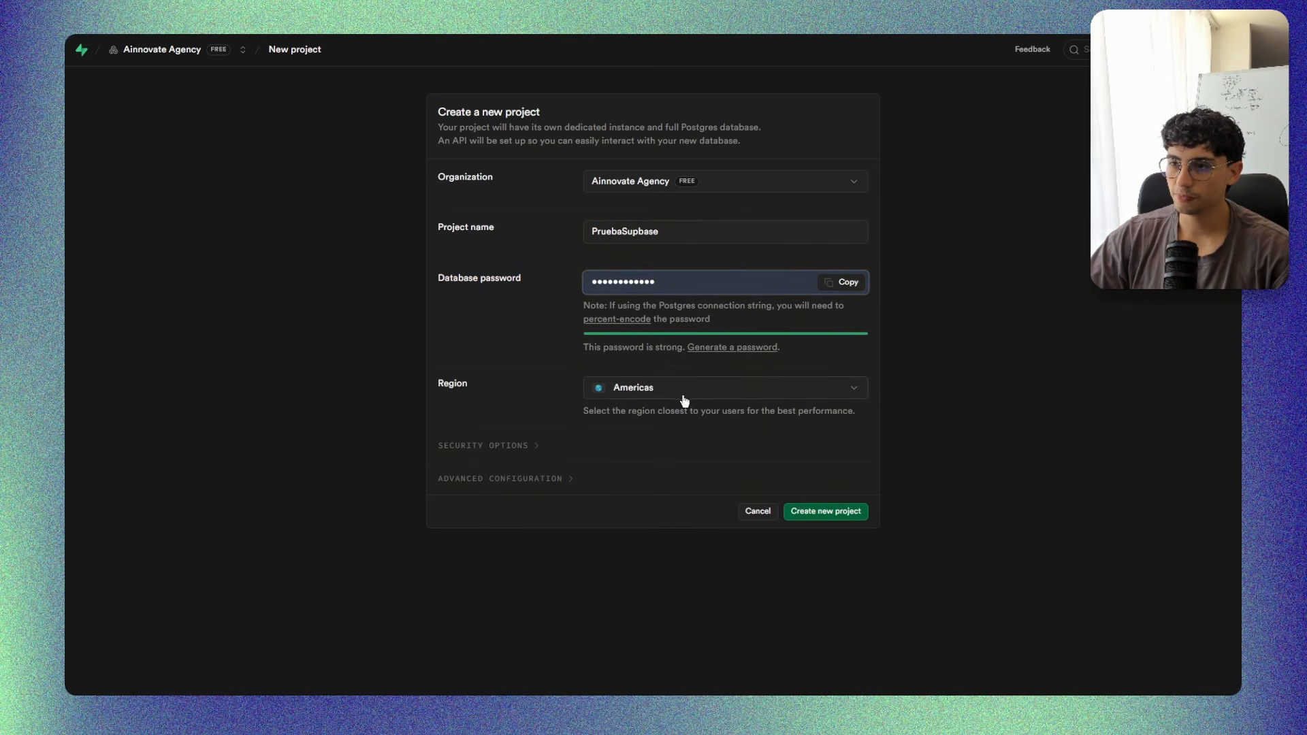
pyautogui.click(649, 393)
pyautogui.click(681, 435)
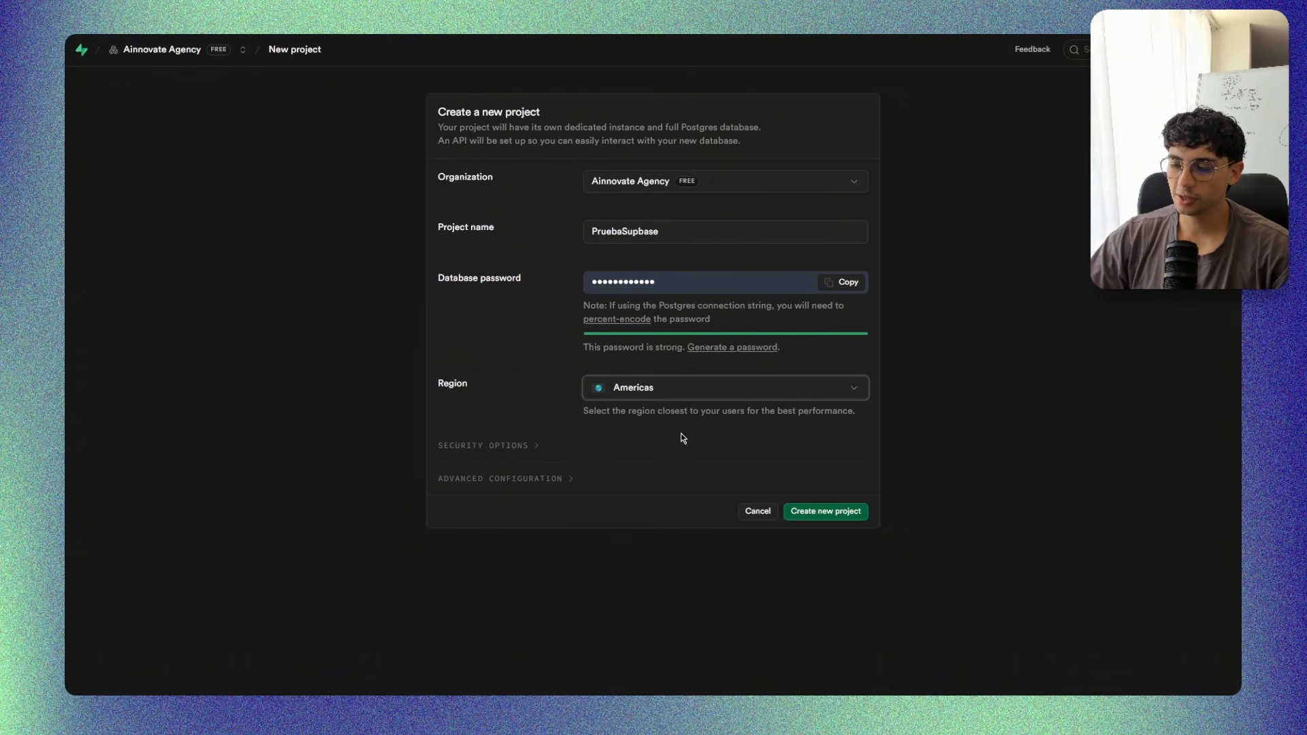
pyautogui.click(645, 387)
pyautogui.click(546, 390)
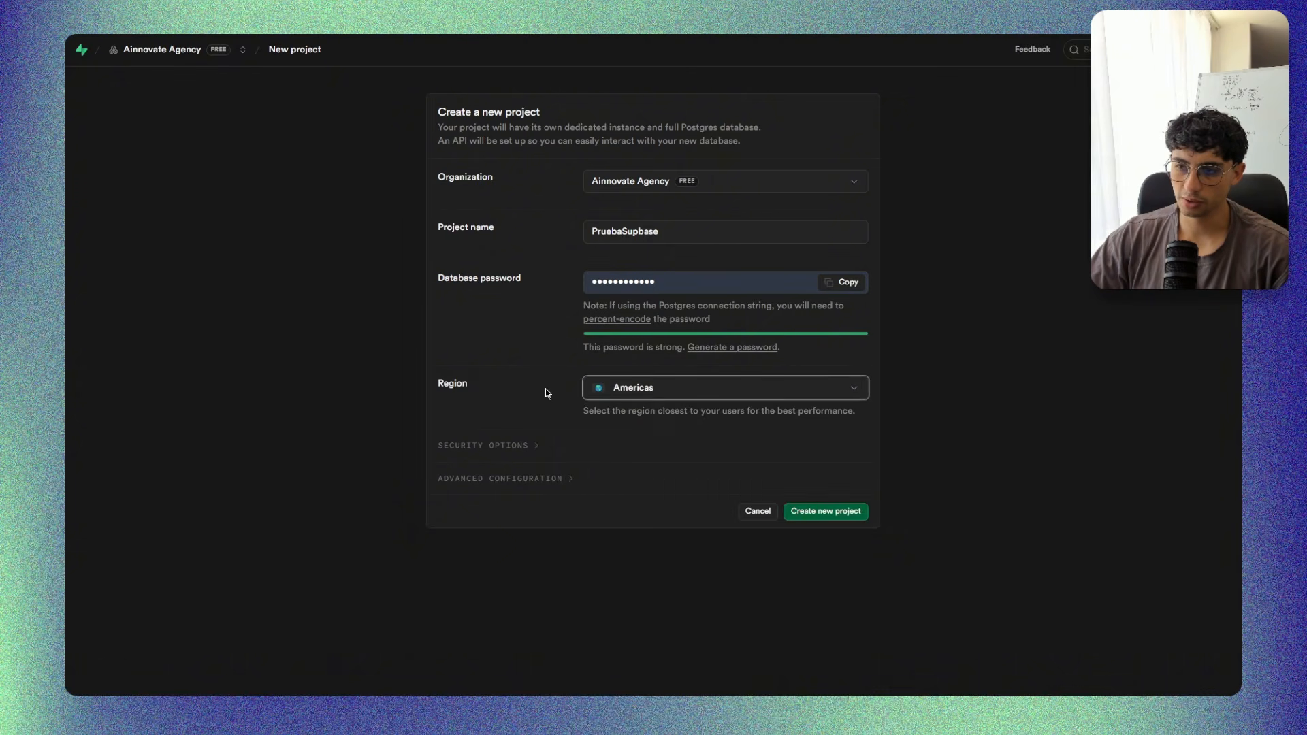
pyautogui.click(826, 515)
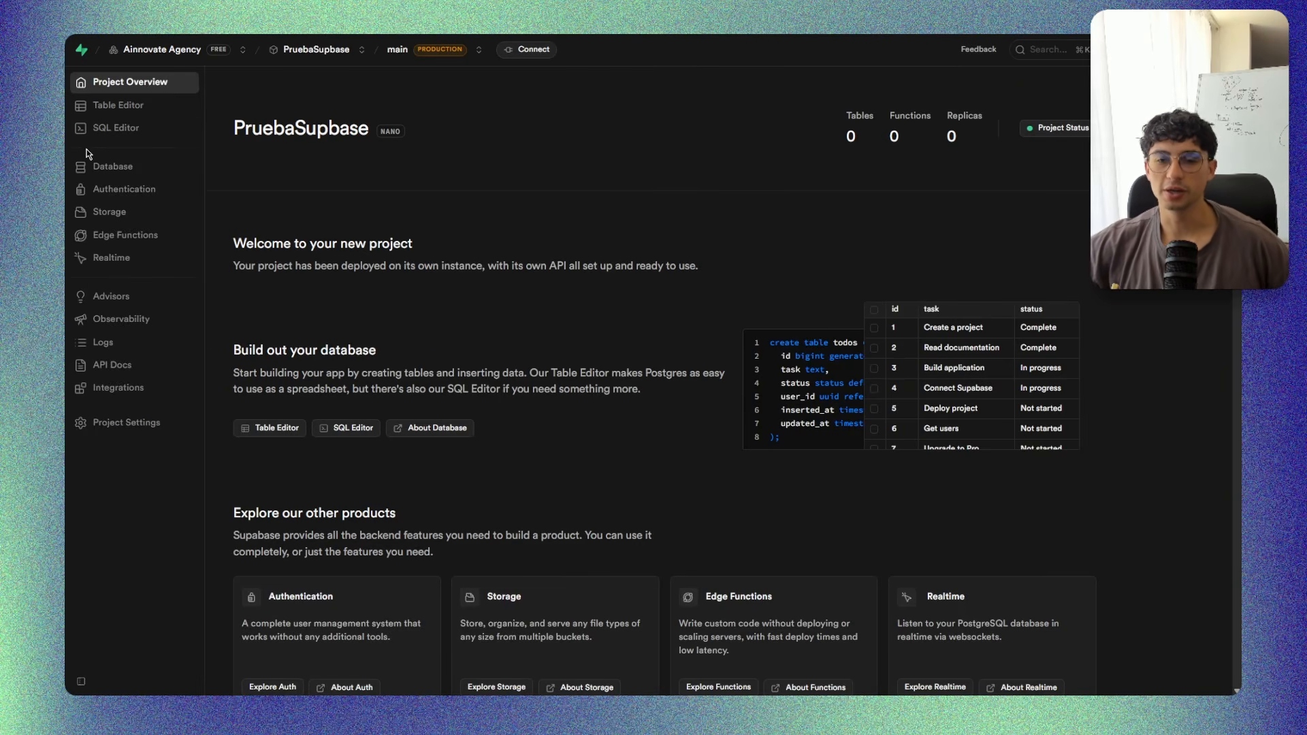
# Open the project's Table Editor and start creating a new table in the public schema.
pyautogui.scroll(-15, 517, 410)
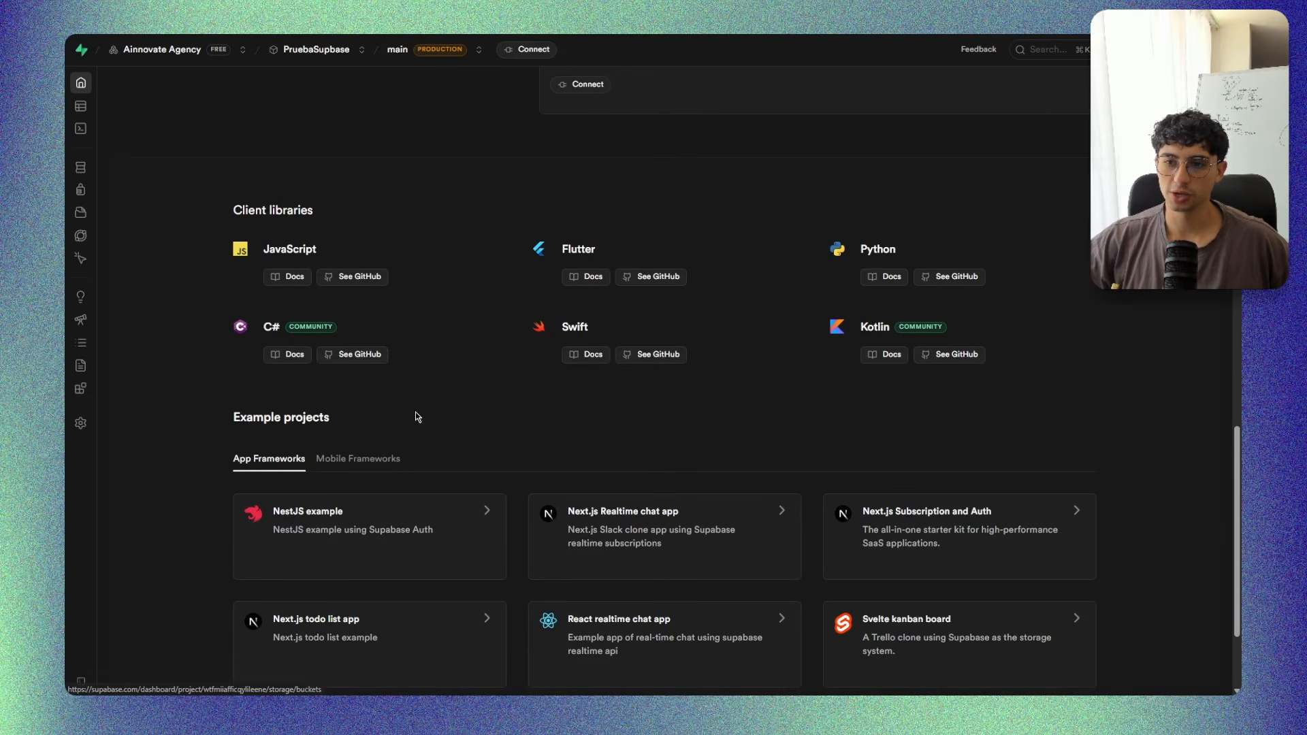
pyautogui.scroll(15, 342, 418)
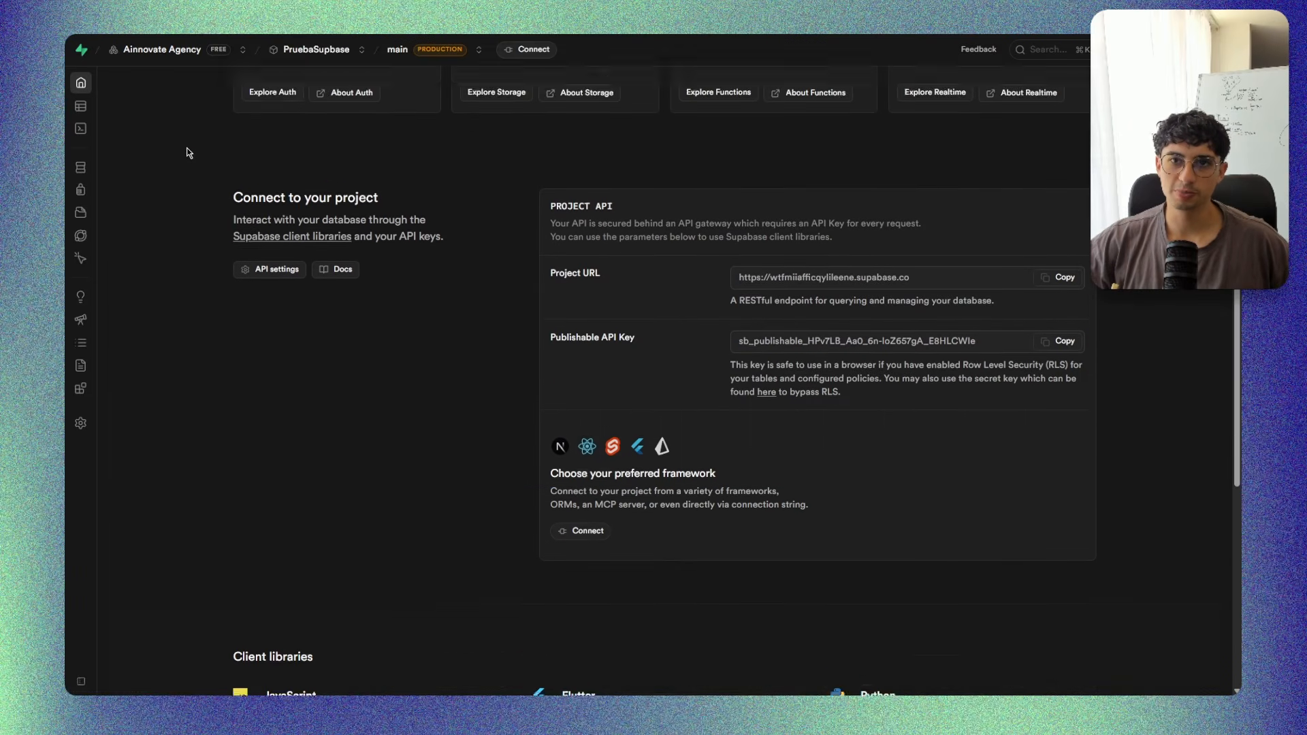
pyautogui.moveTo(84, 124)
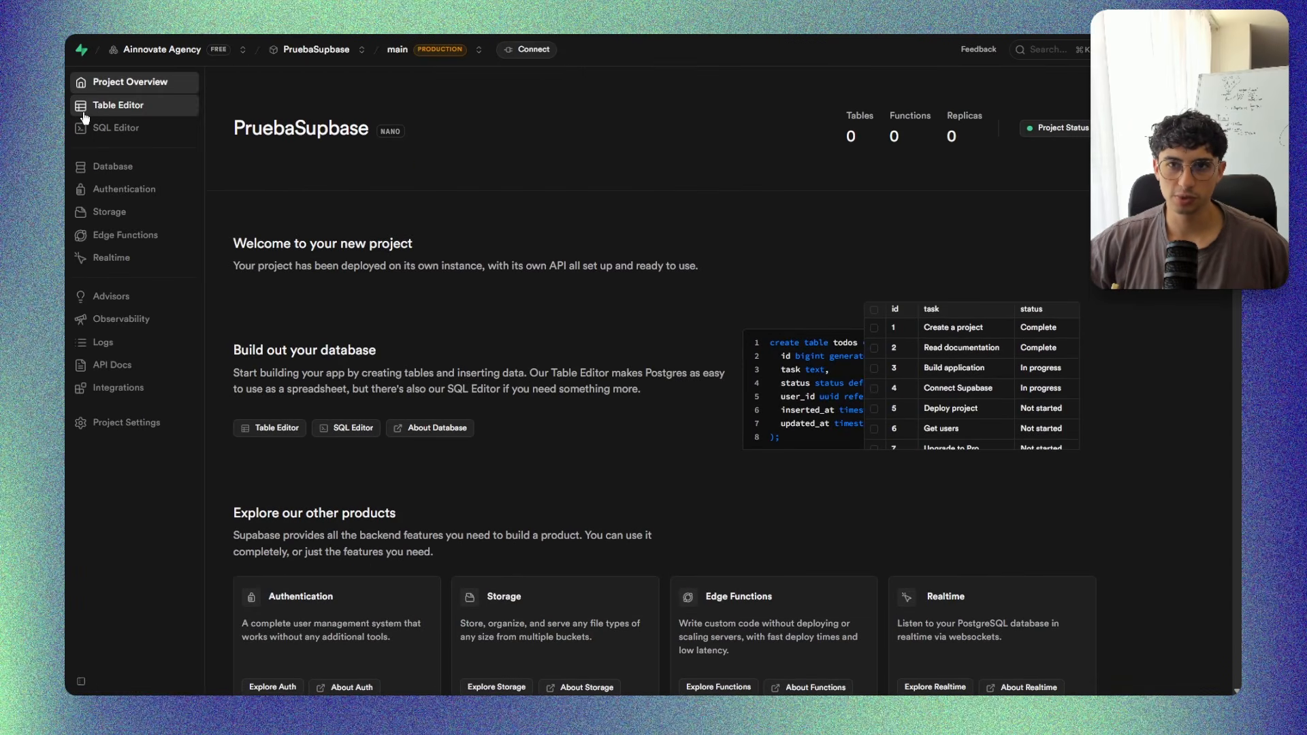
pyautogui.click(150, 106)
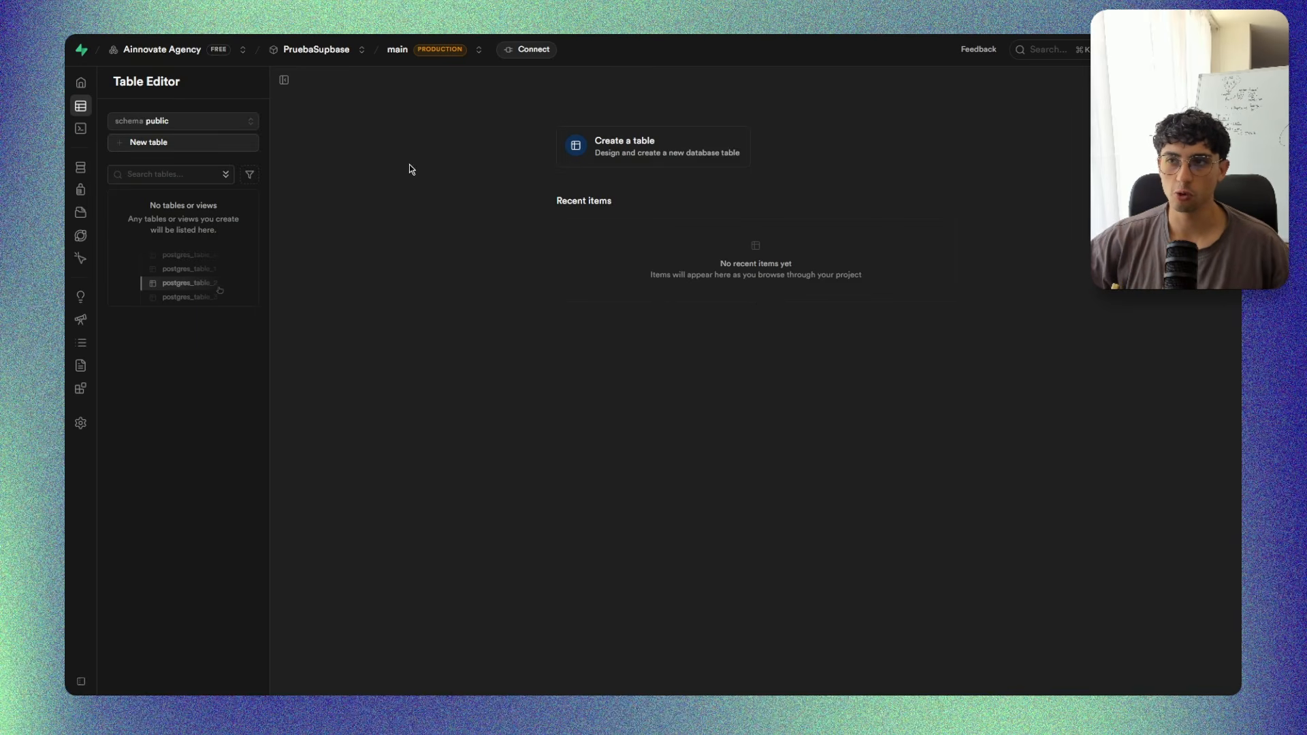
pyautogui.click(650, 157)
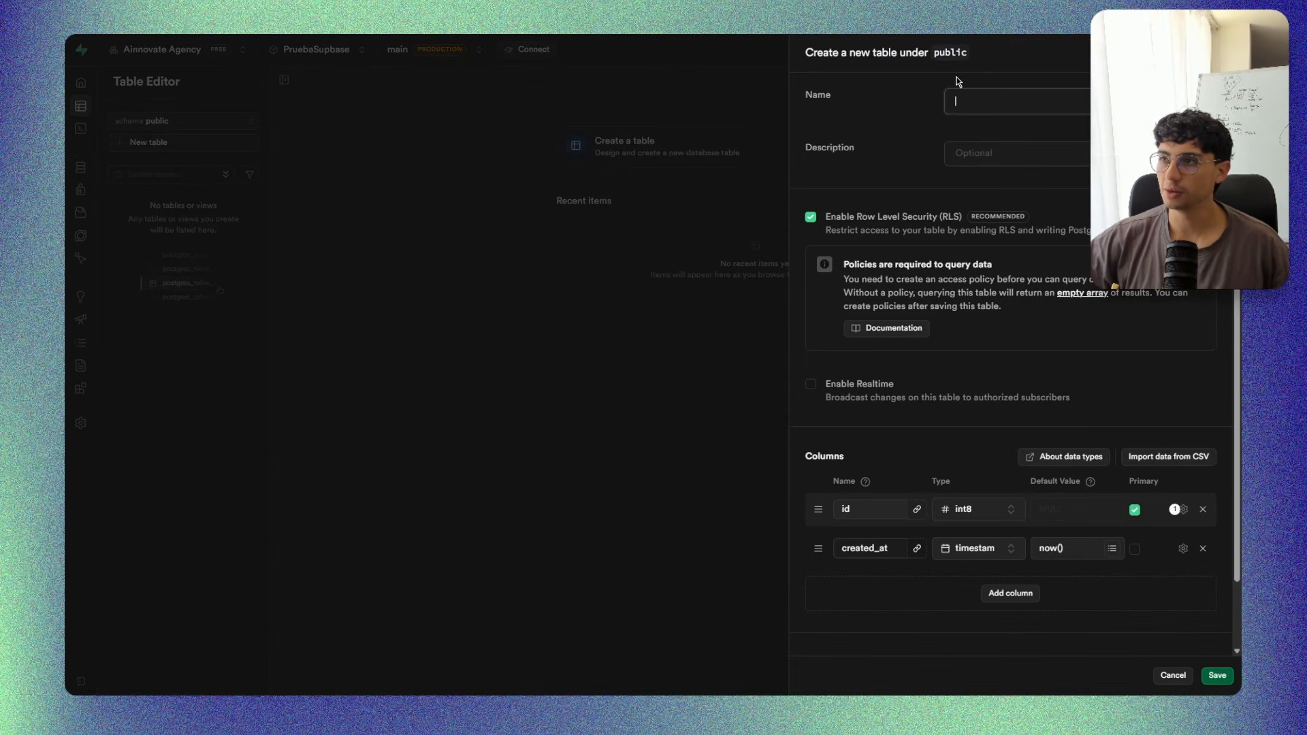
# Examine the new table's settings and default columns, and review the data types available for the created_at column.
pyautogui.scroll(-2, 940, 480)
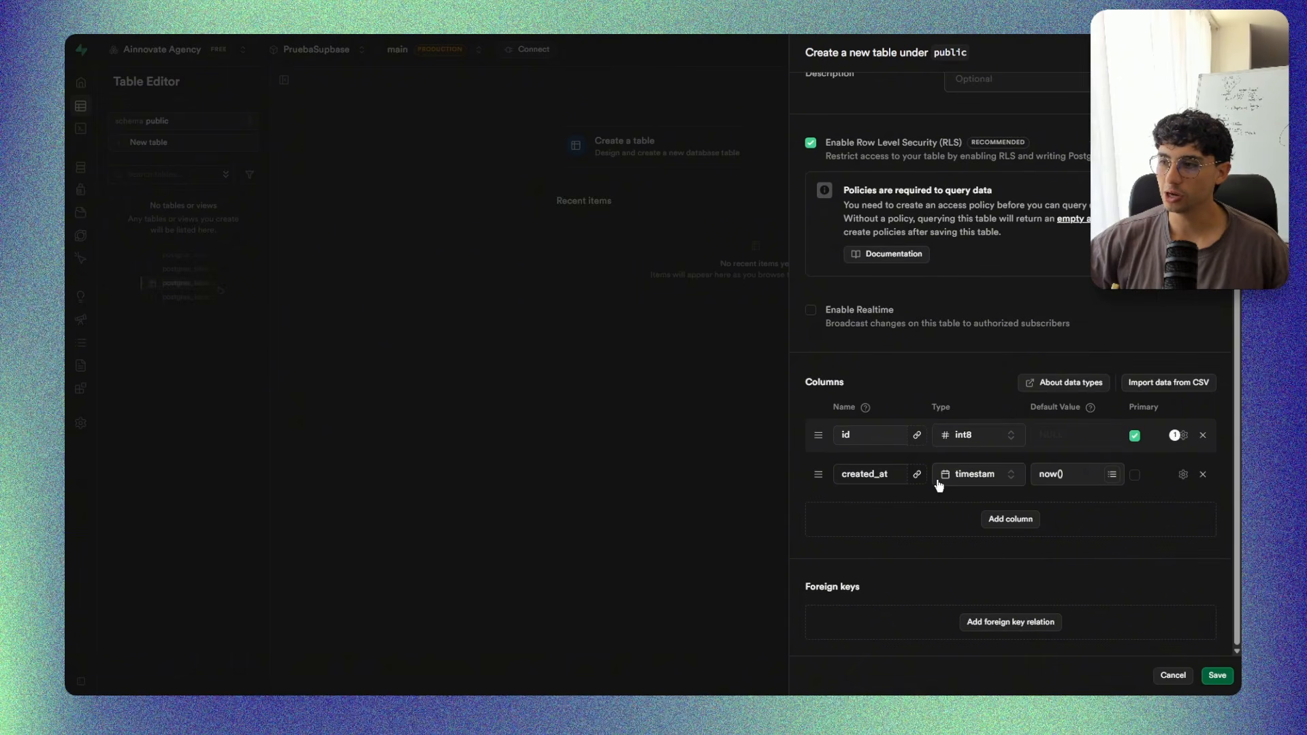
pyautogui.scroll(2, 940, 477)
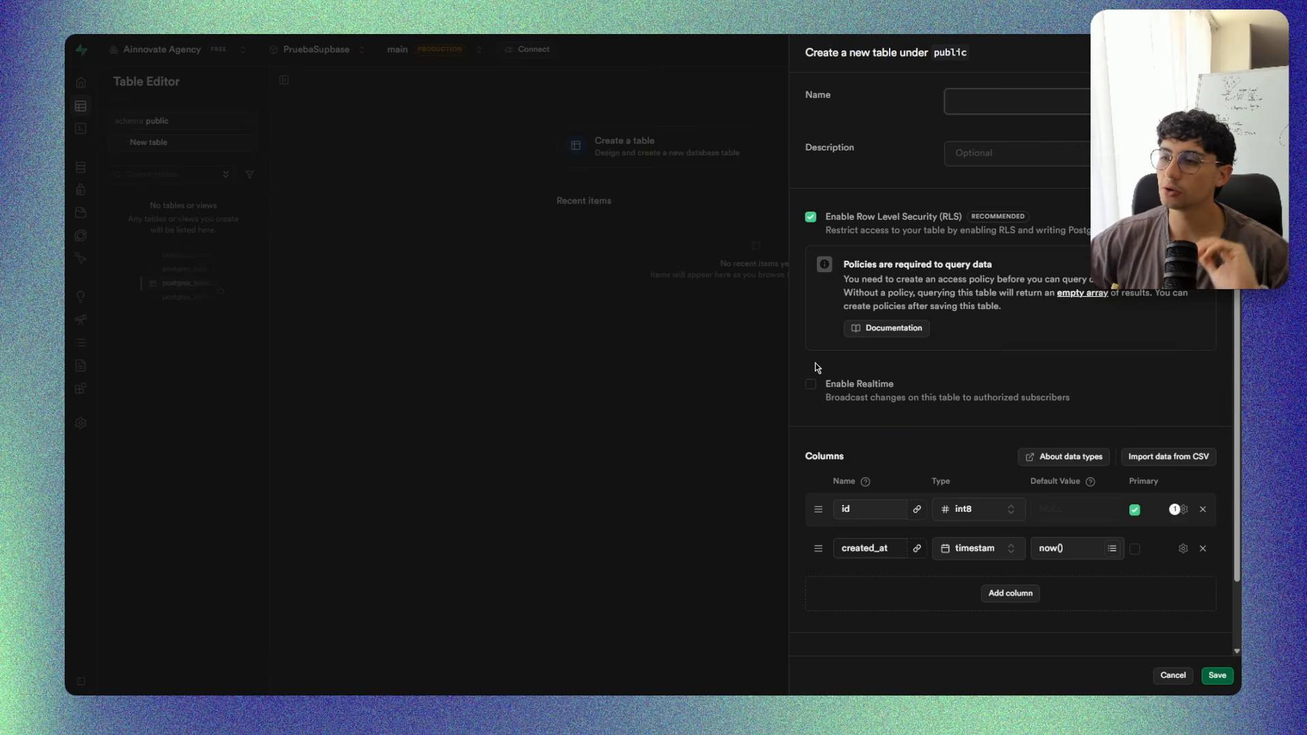
pyautogui.scroll(-2, 806, 424)
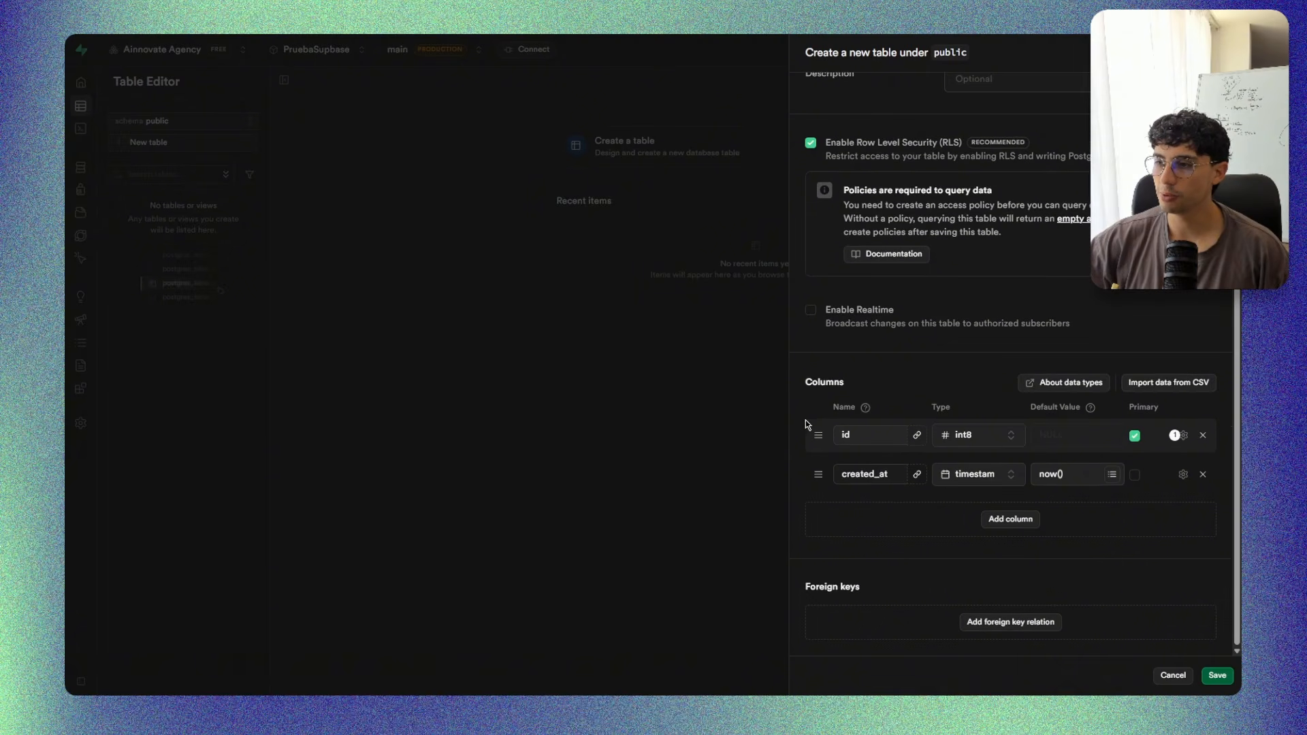
pyautogui.click(874, 473)
pyautogui.click(984, 475)
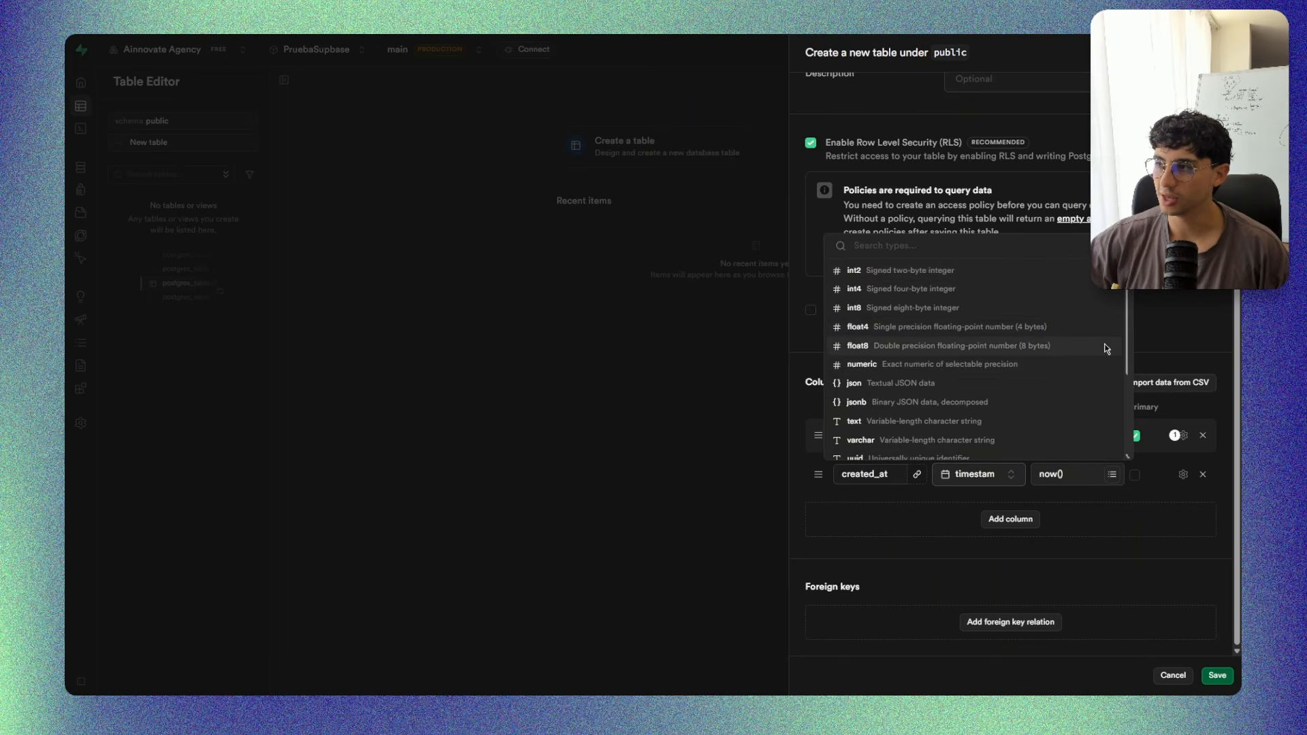
pyautogui.scroll(-3, 1103, 344)
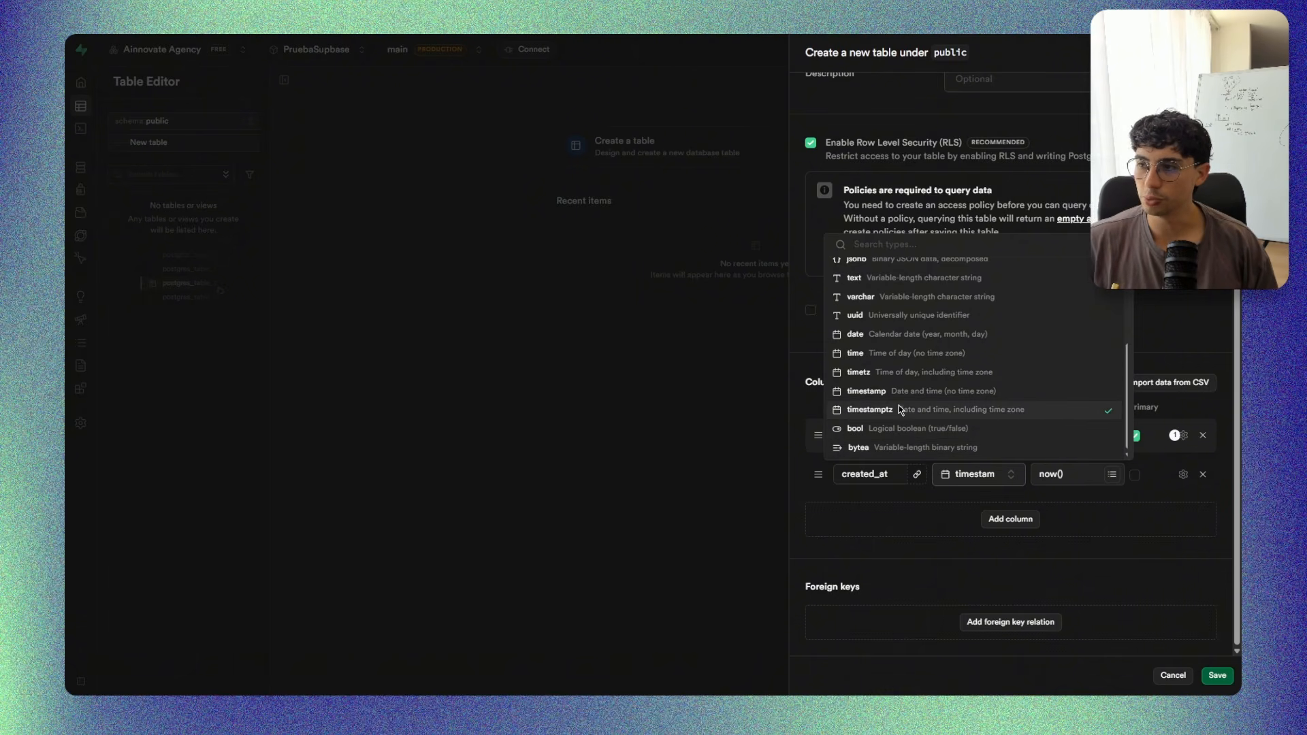
pyautogui.scroll(1, 911, 393)
pyautogui.scroll(1, 898, 393)
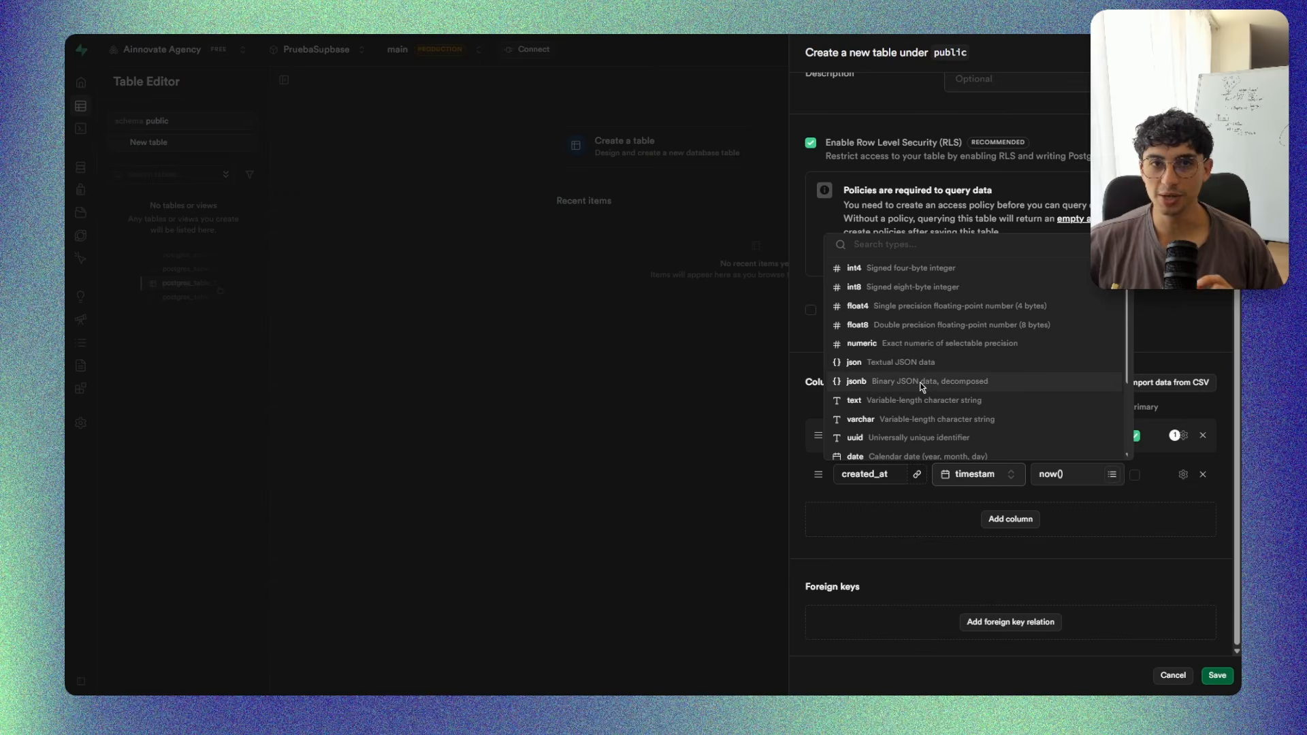
pyautogui.scroll(1, 925, 377)
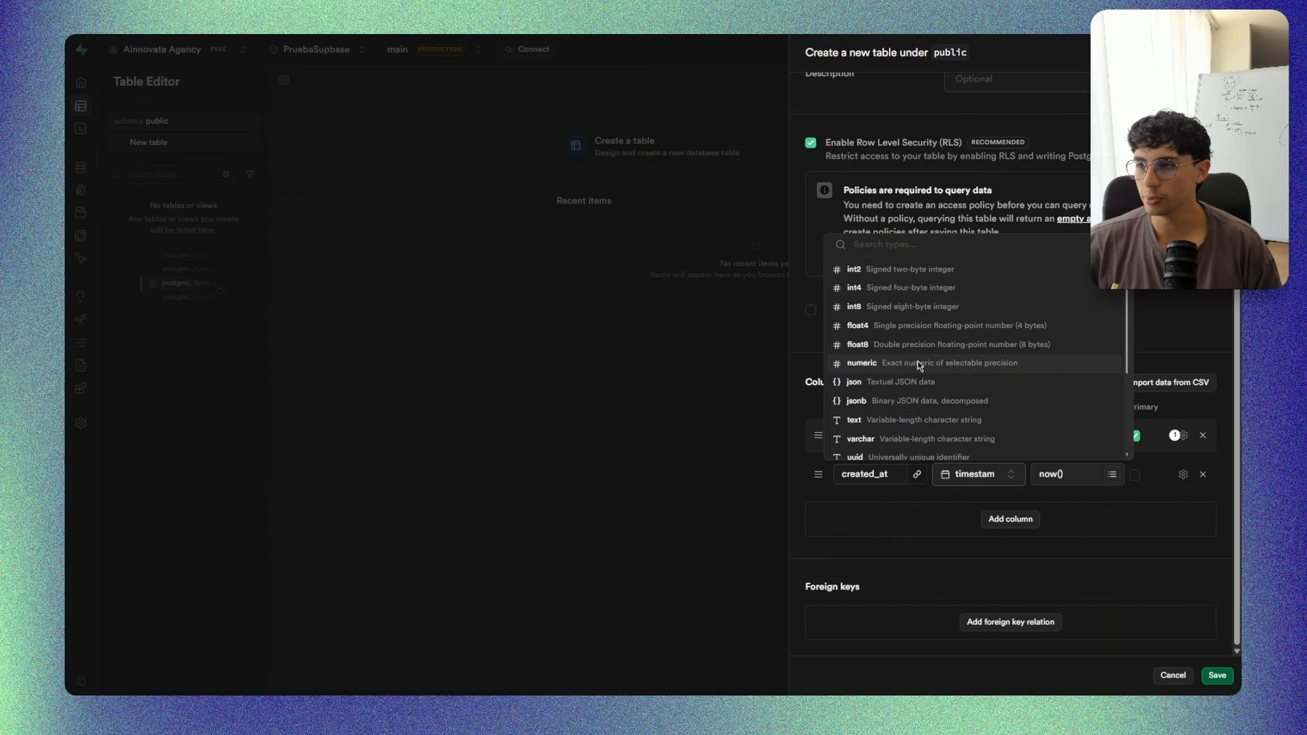
pyautogui.click(819, 358)
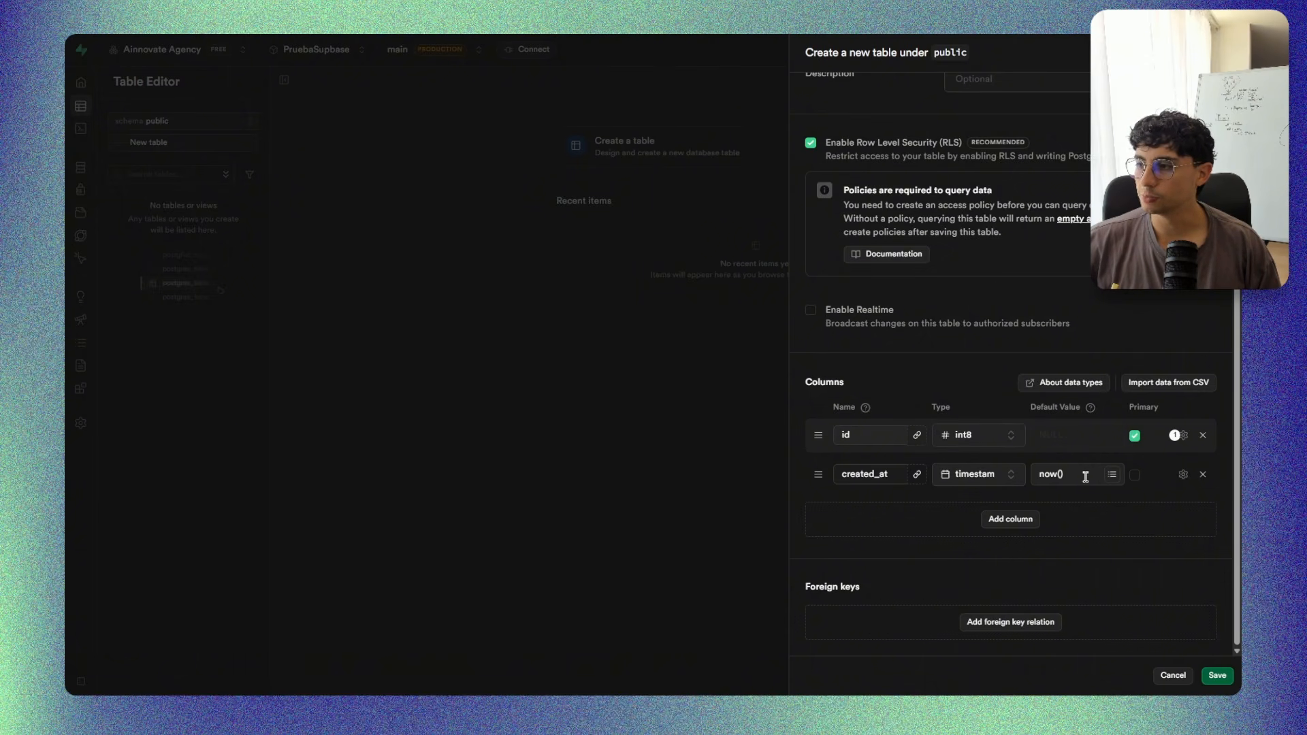
# Remove and restore the id column's primary key, and check its data type options without choosing another.
pyautogui.click(1133, 435)
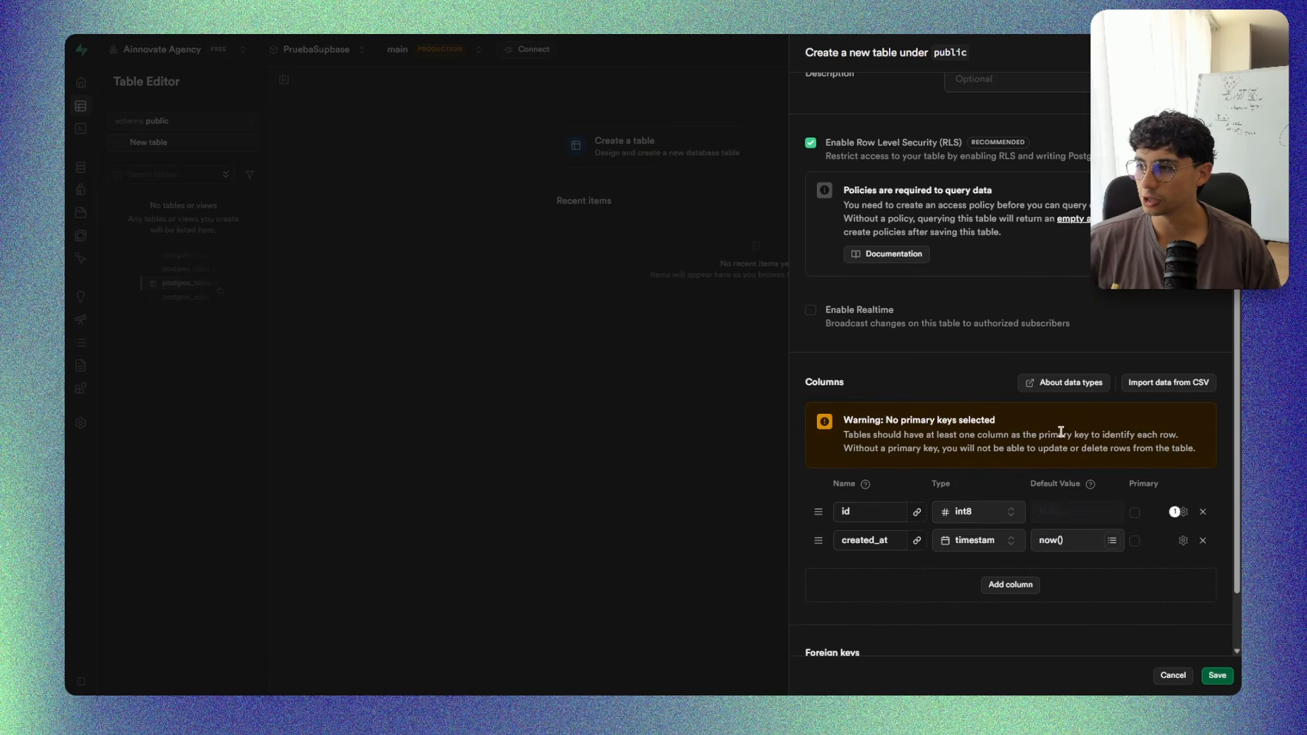
pyautogui.click(1133, 512)
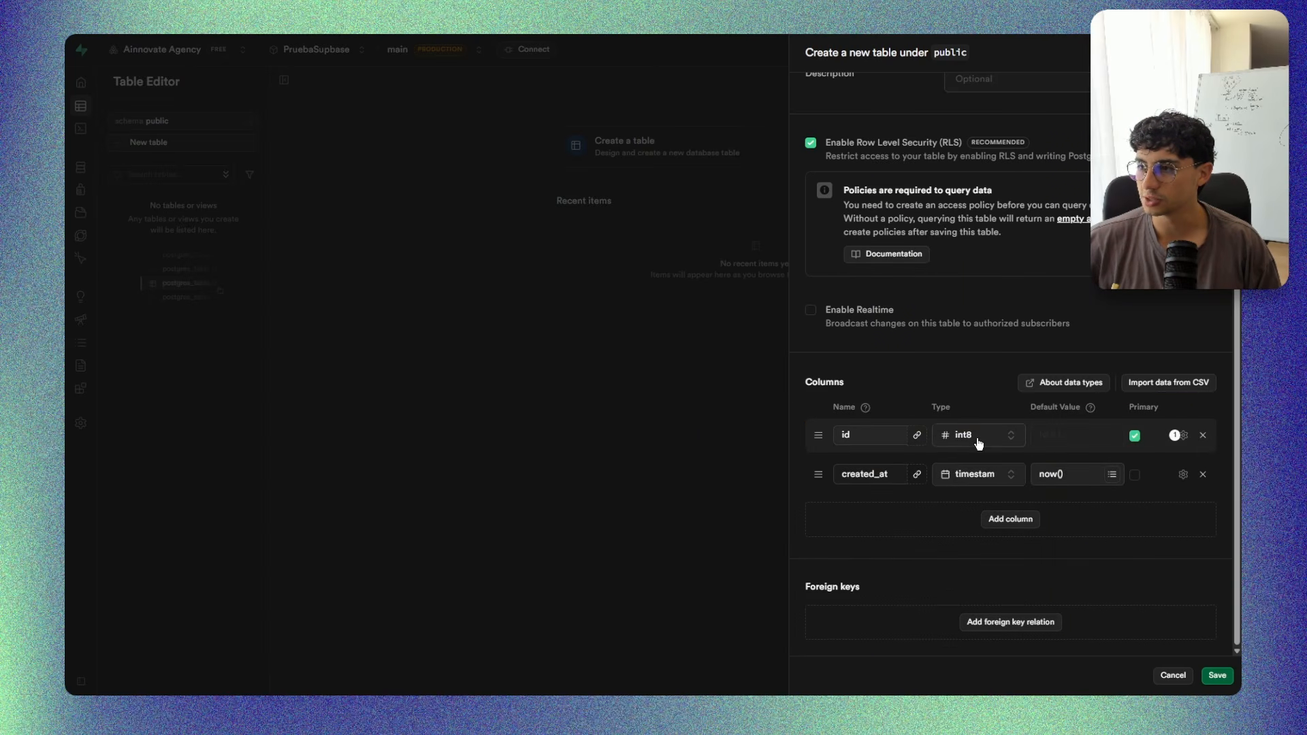
pyautogui.click(978, 443)
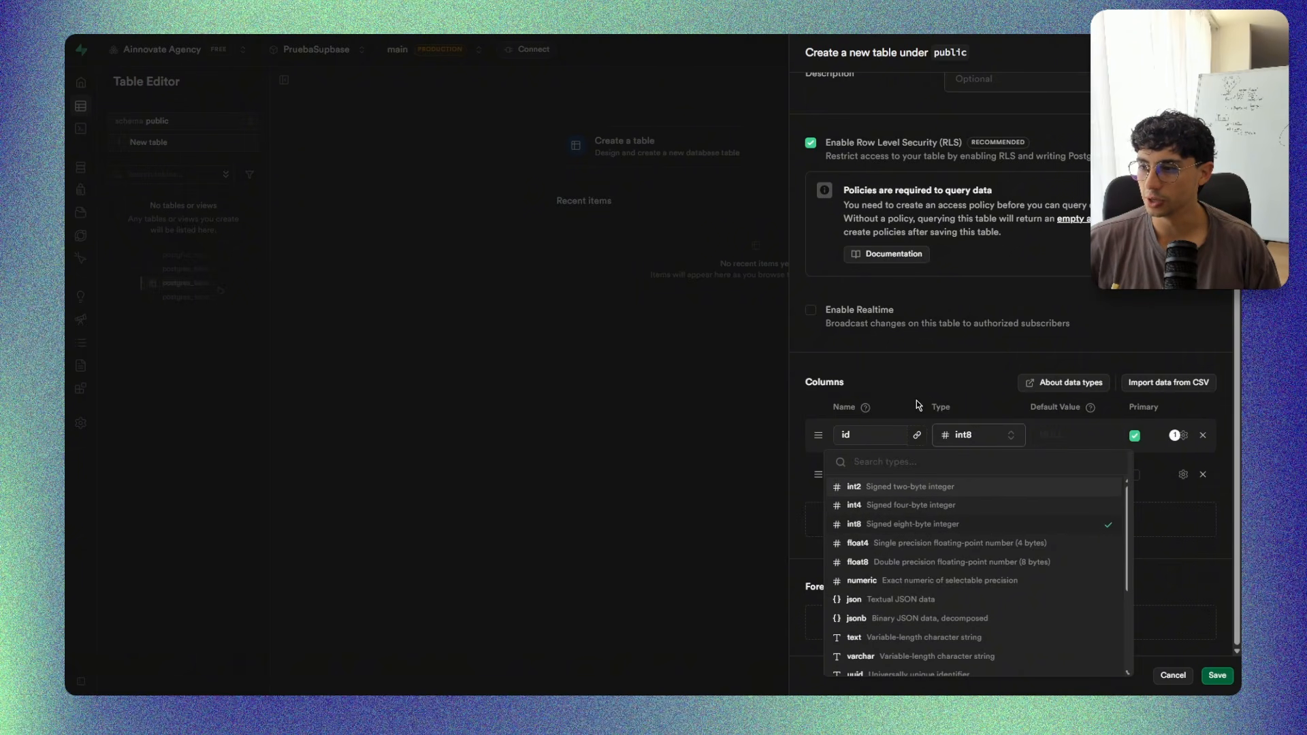
pyautogui.click(949, 381)
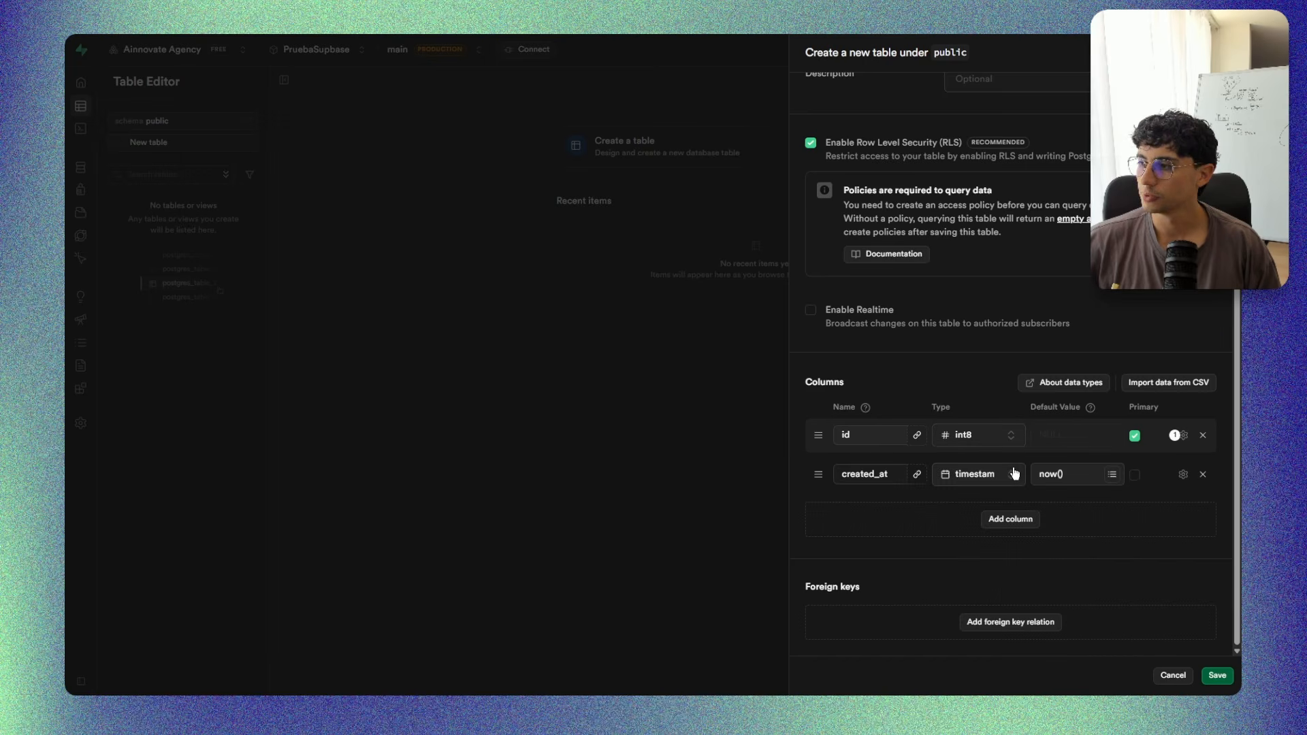
pyautogui.scroll(2, 964, 544)
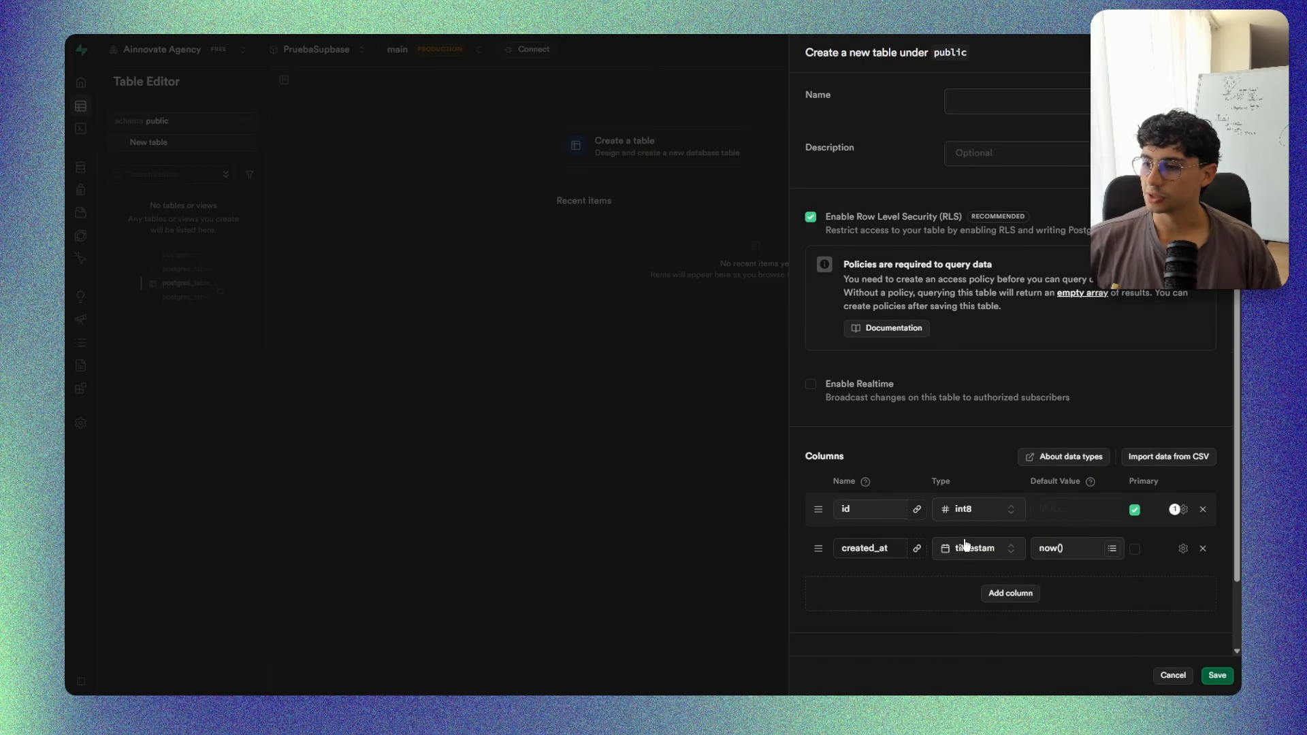
# Discard the unsaved new table and open the project's SQL Editor.
pyautogui.scroll(-2, 963, 544)
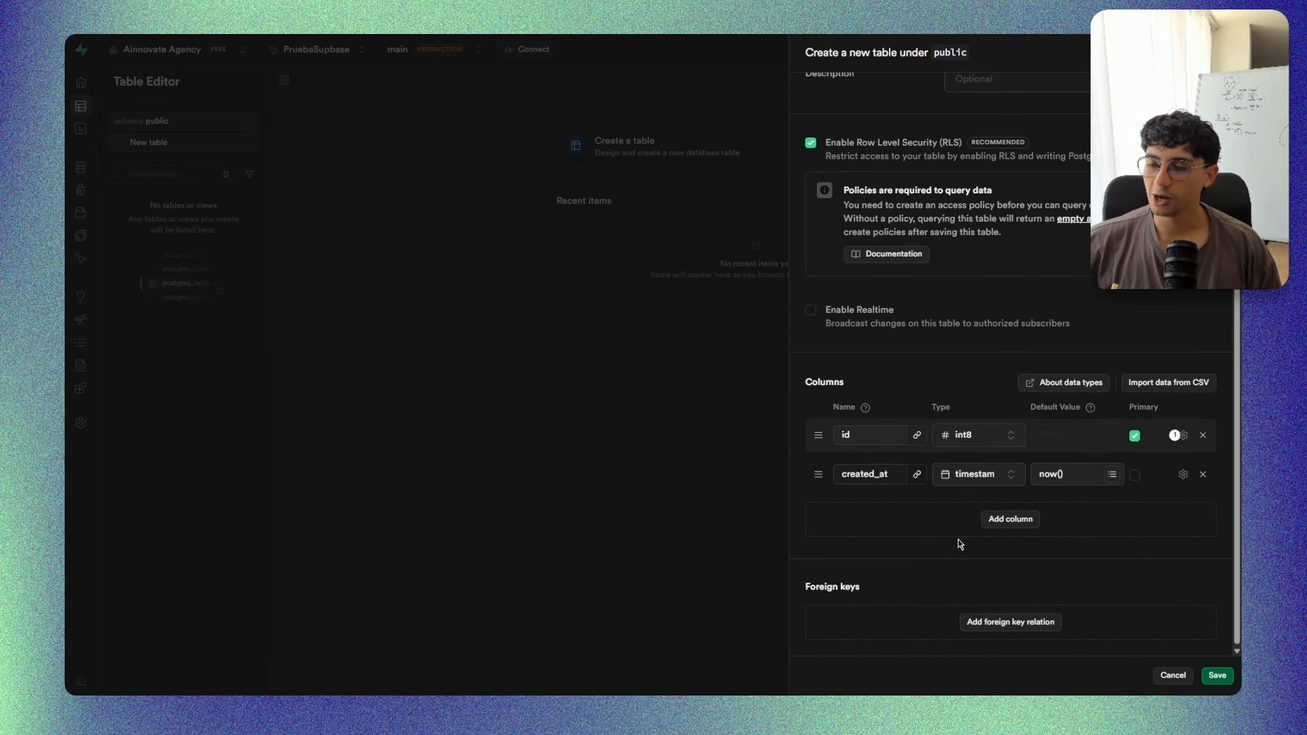
pyautogui.scroll(2, 959, 544)
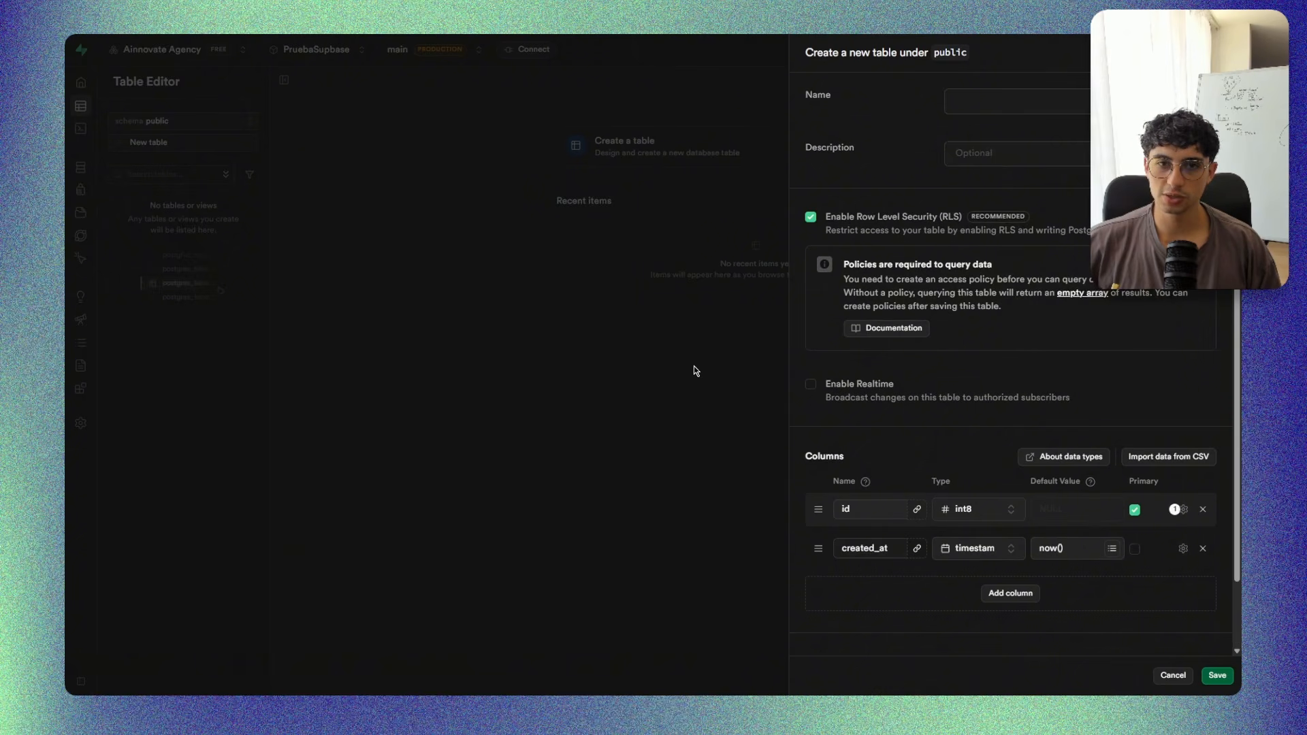
pyautogui.click(656, 379)
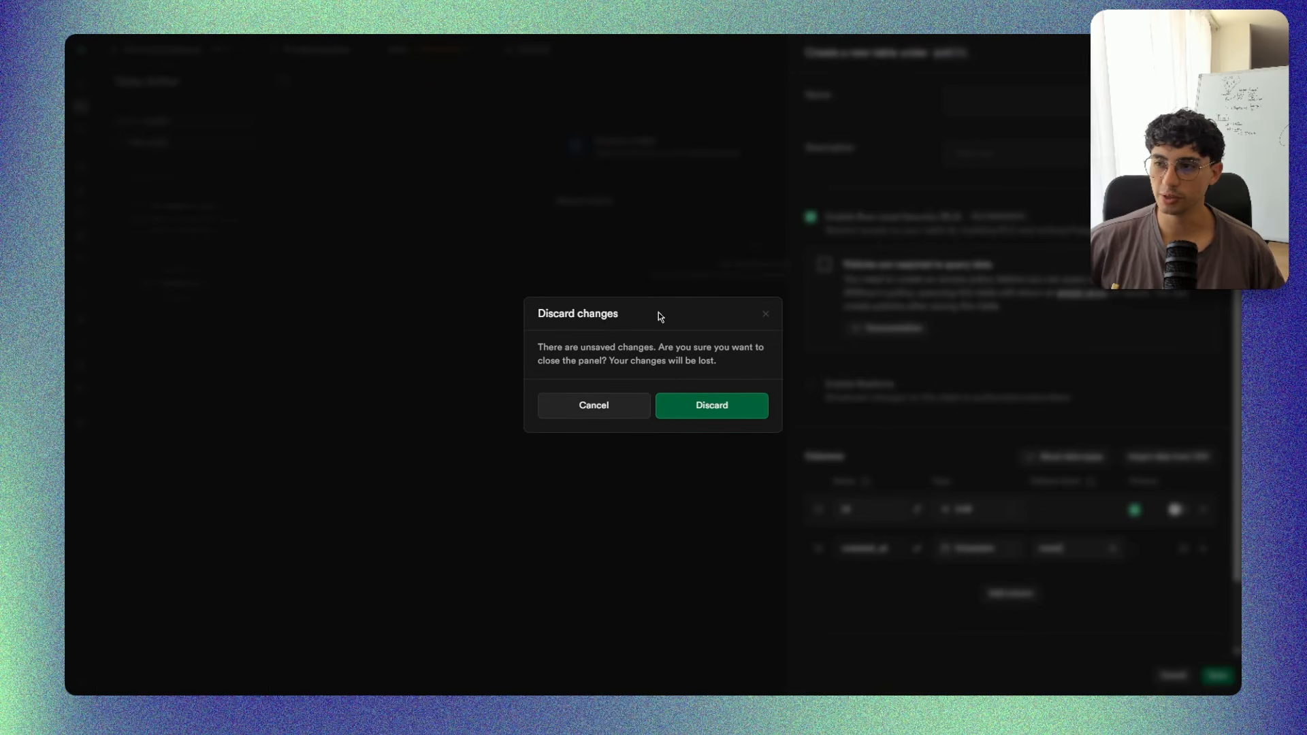
pyautogui.click(602, 417)
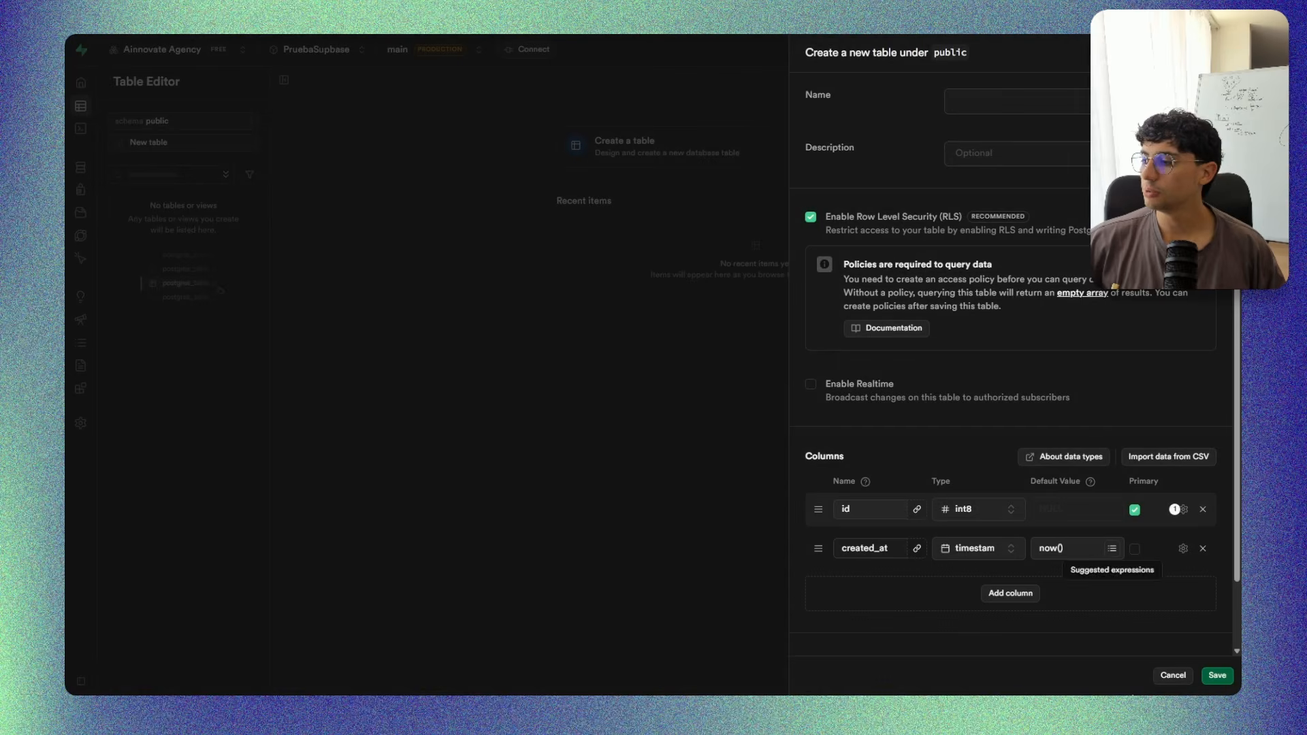
pyautogui.press('Escape')
pyautogui.click(712, 414)
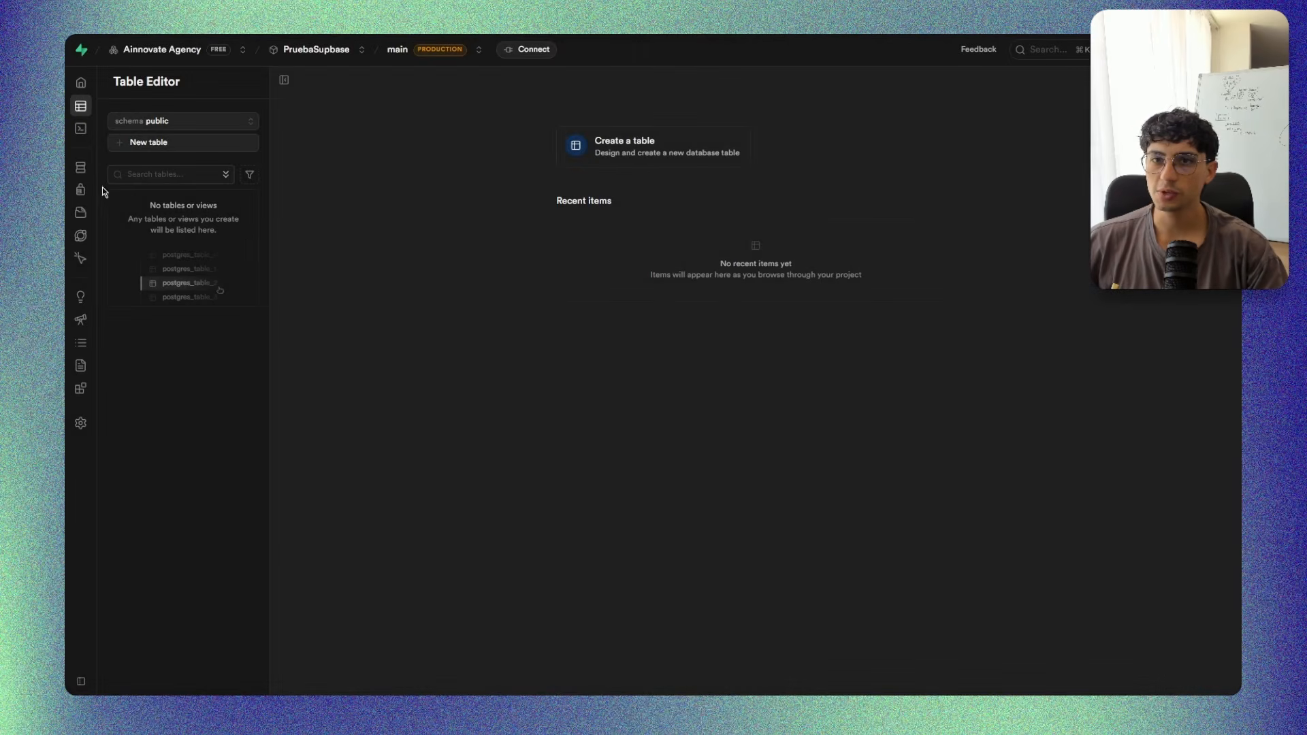
pyautogui.click(116, 129)
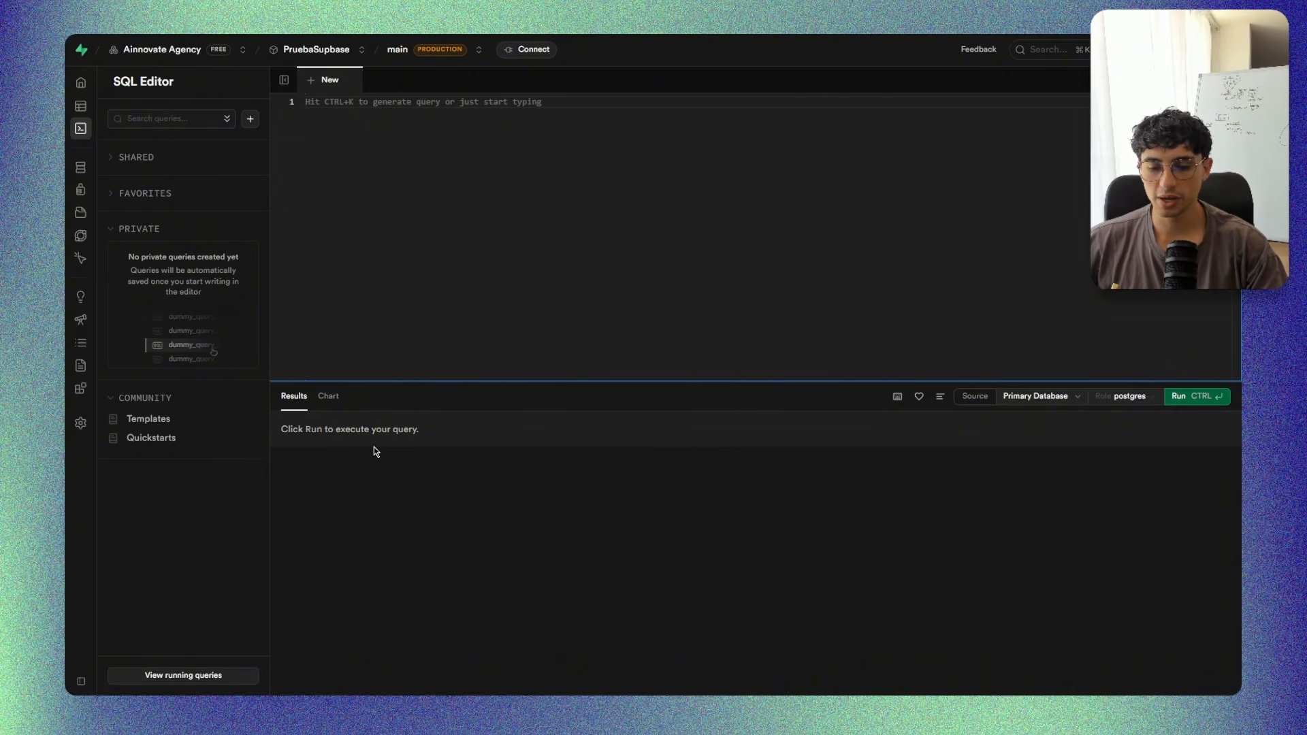
# Switch to ChatGPT and submit the prompt "Creame un SQL para supabase en postgresql, la cual me cre dos tablas relacionadas de clietnes y pedidos".
pyautogui.hotkey('alt', 'Tab')
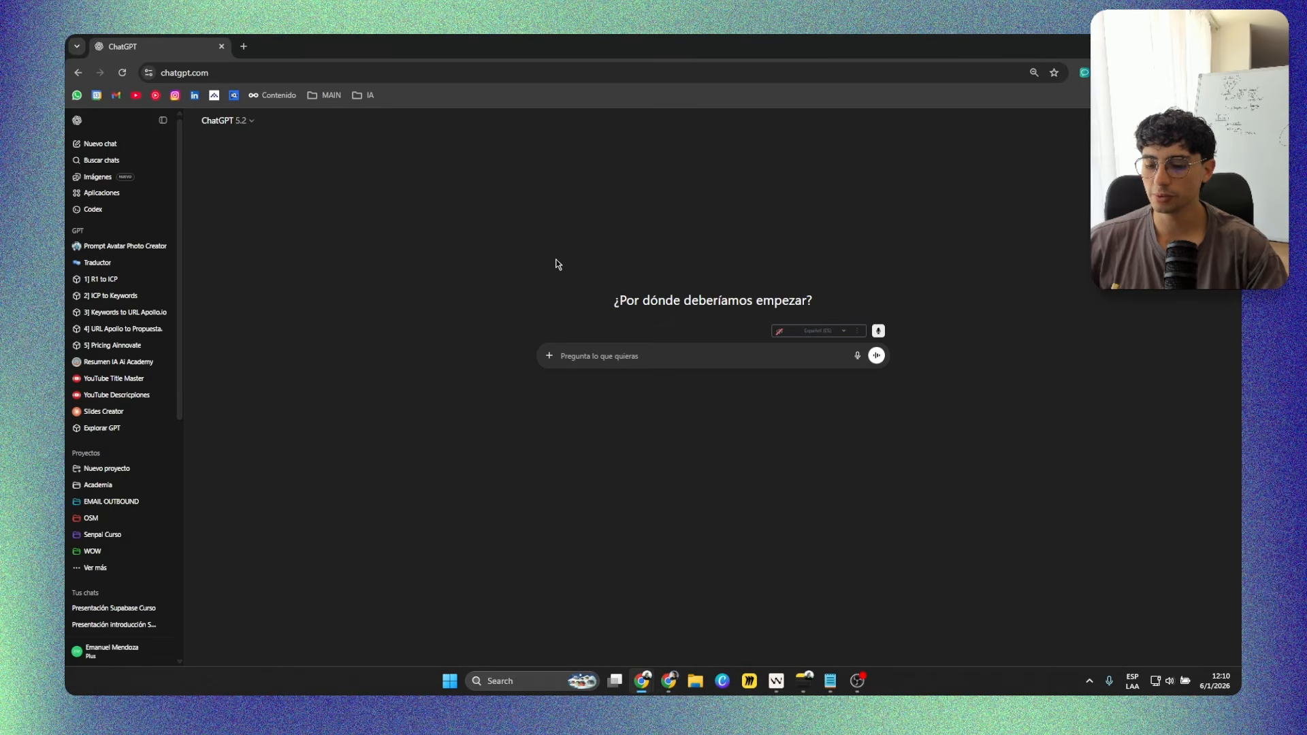
pyautogui.press('F11')
pyautogui.click(160, 49)
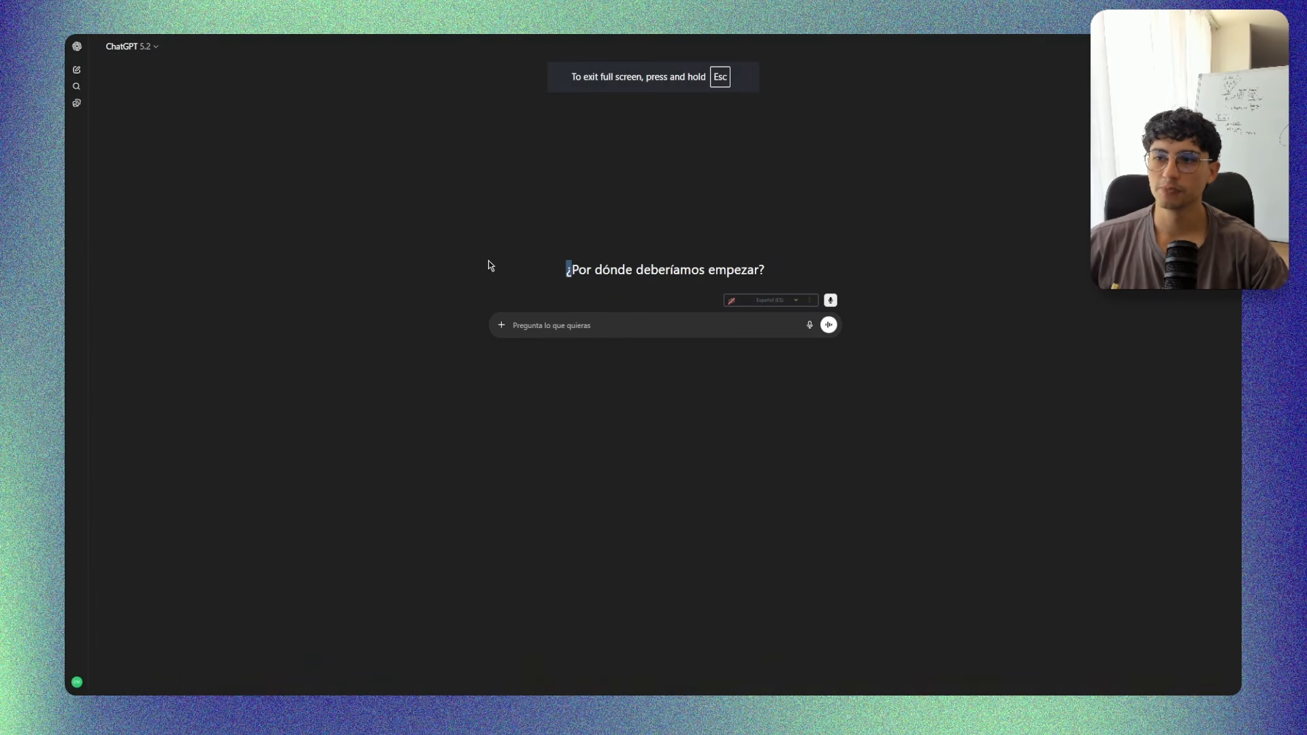
pyautogui.click(572, 313)
pyautogui.write('Creame')
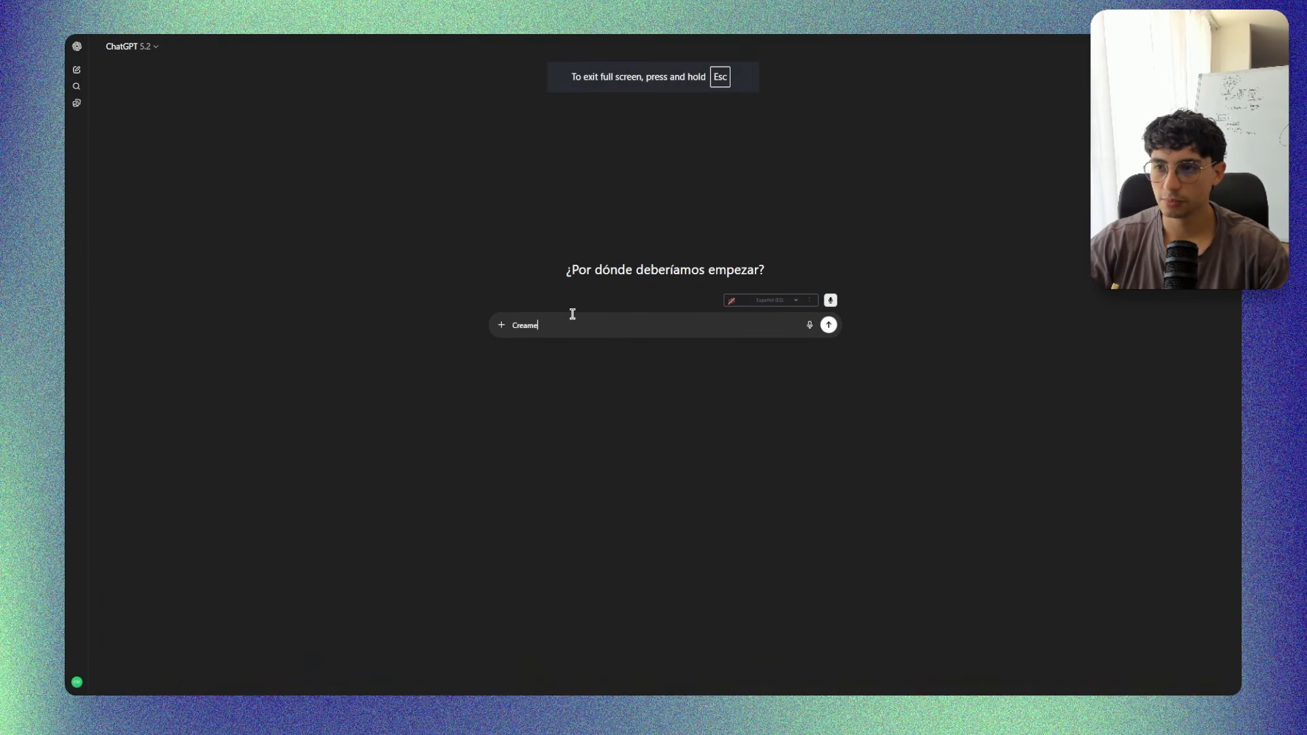
pyautogui.write(' un SQL ')
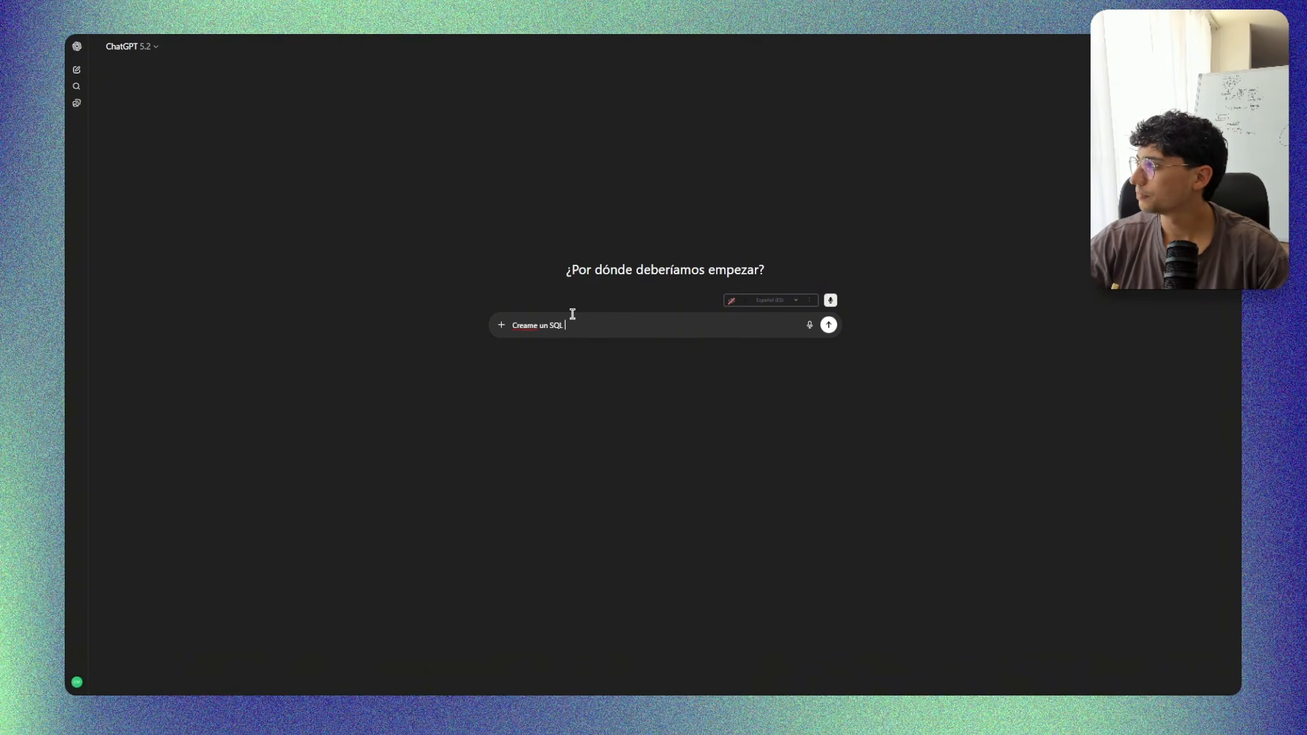
pyautogui.write('para supabase en postgresql')
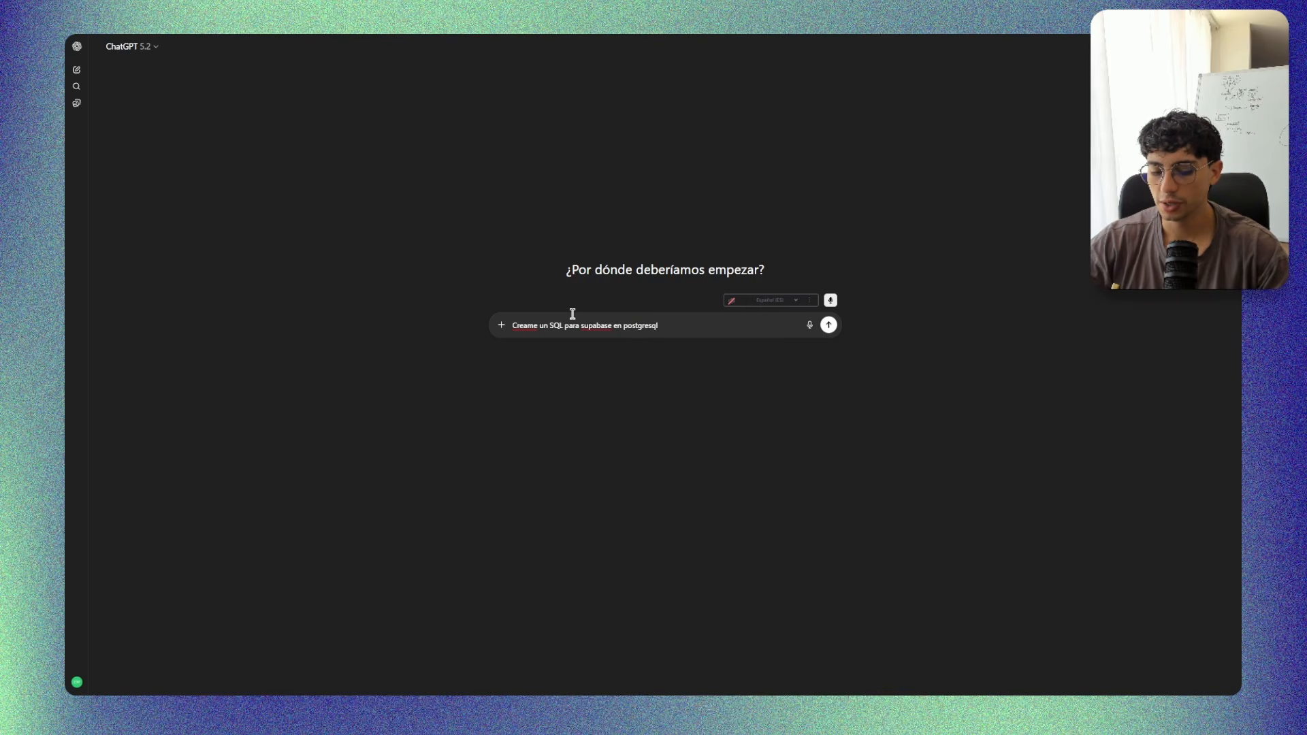
pyautogui.write(',')
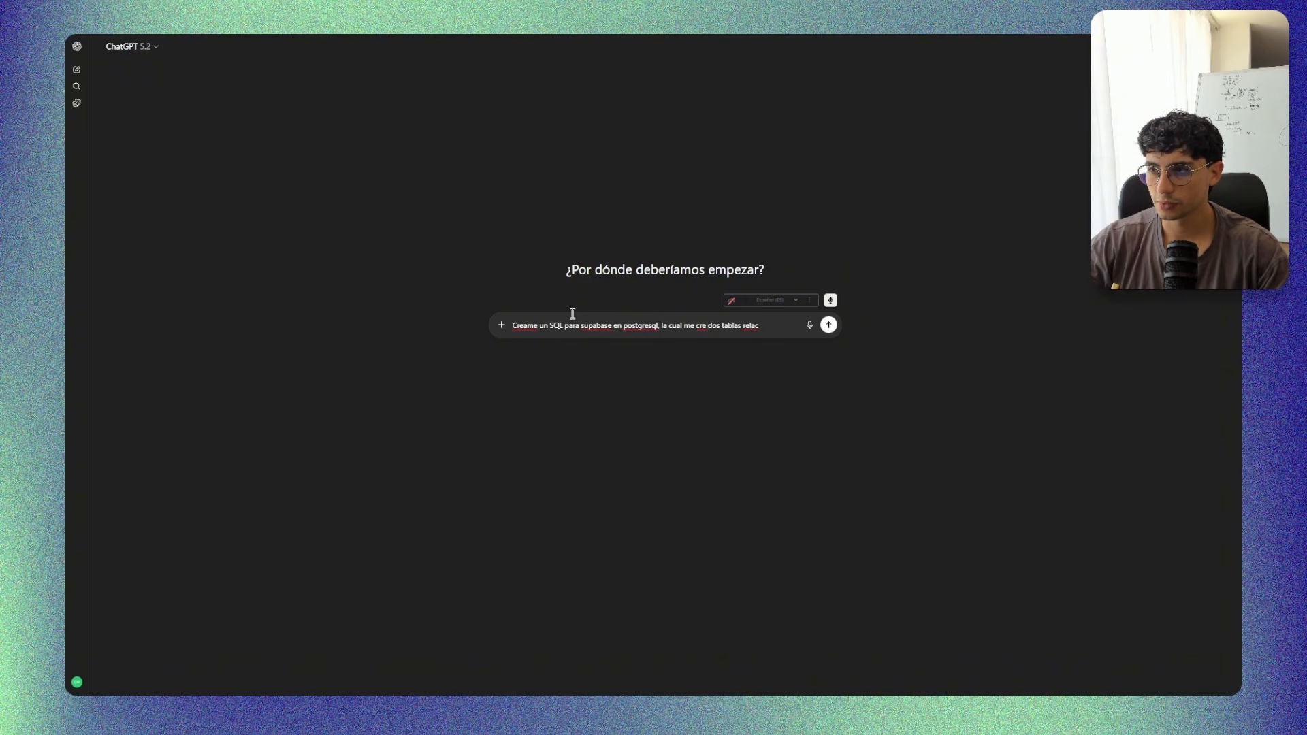
pyautogui.write('ionadas de clietnes')
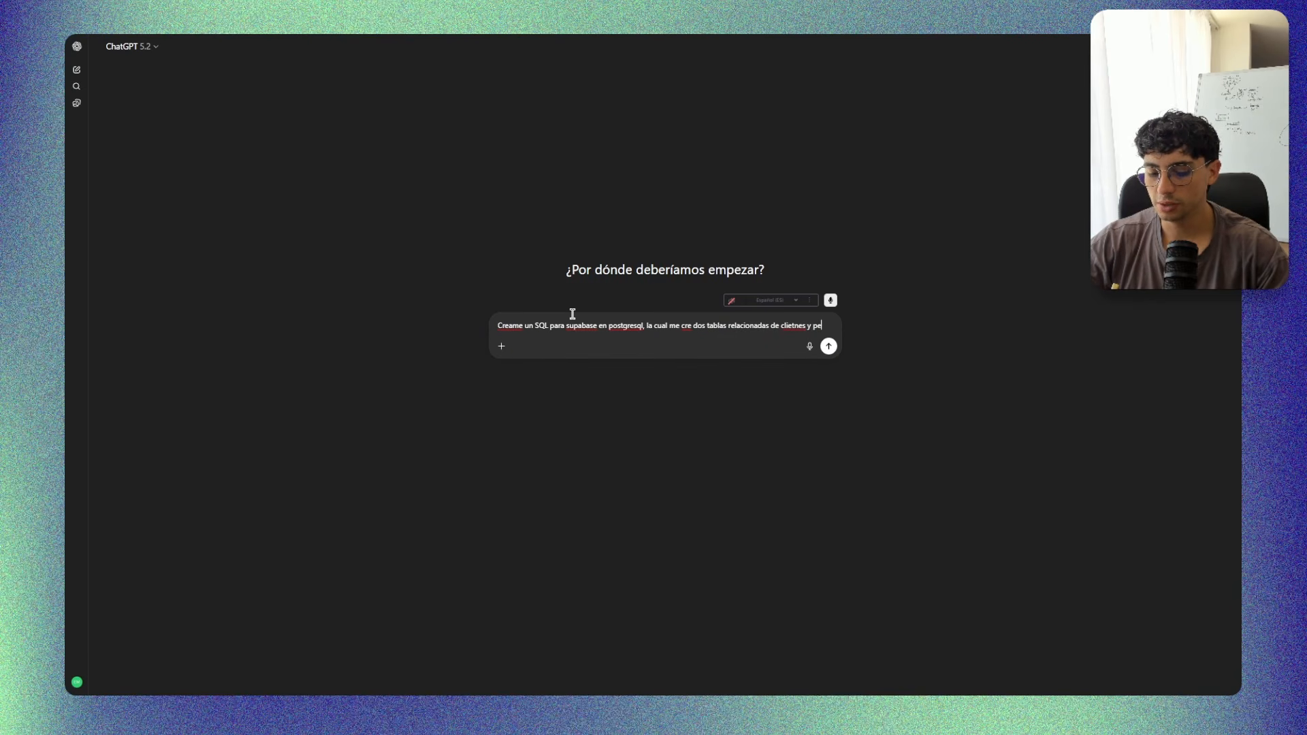
pyautogui.write(' y pedidos')
pyautogui.press('Return')
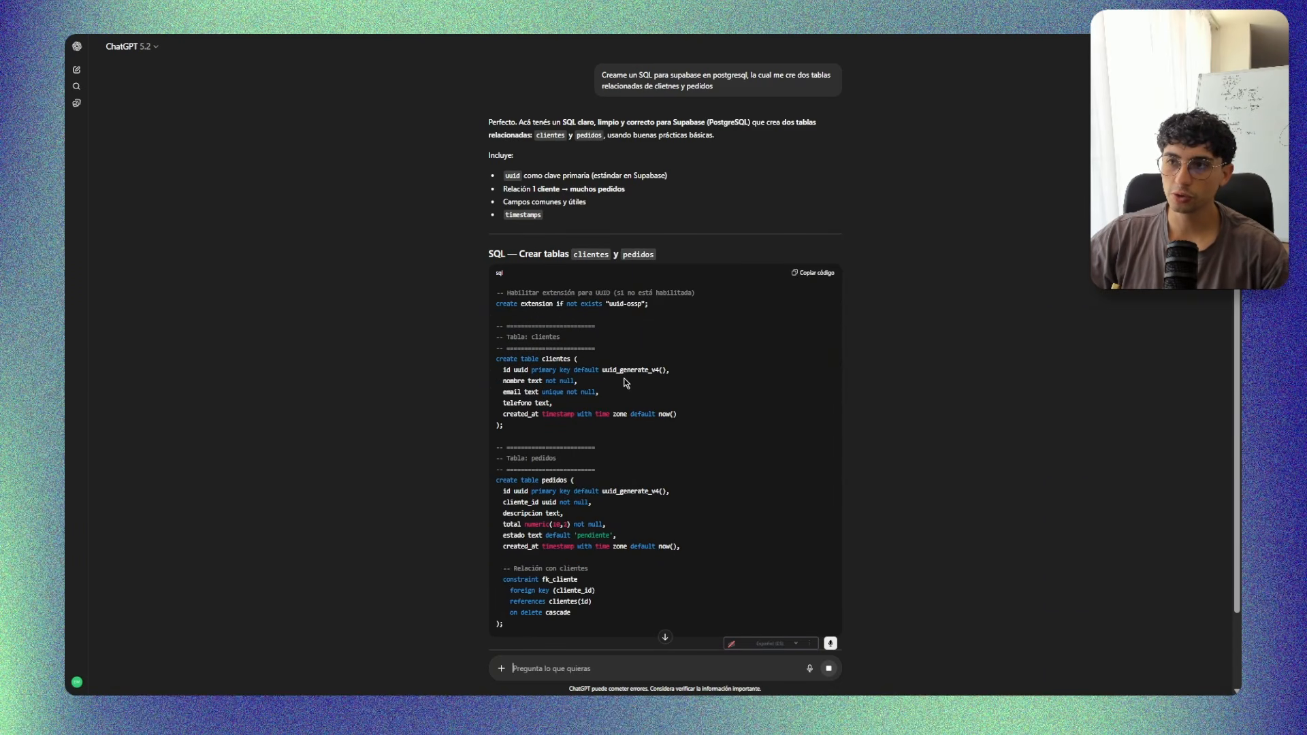
# Review ChatGPT's generated SQL and its explanation, and copy the full code that creates the clientes and pedidos tables.
pyautogui.scroll(-3, 553, 561)
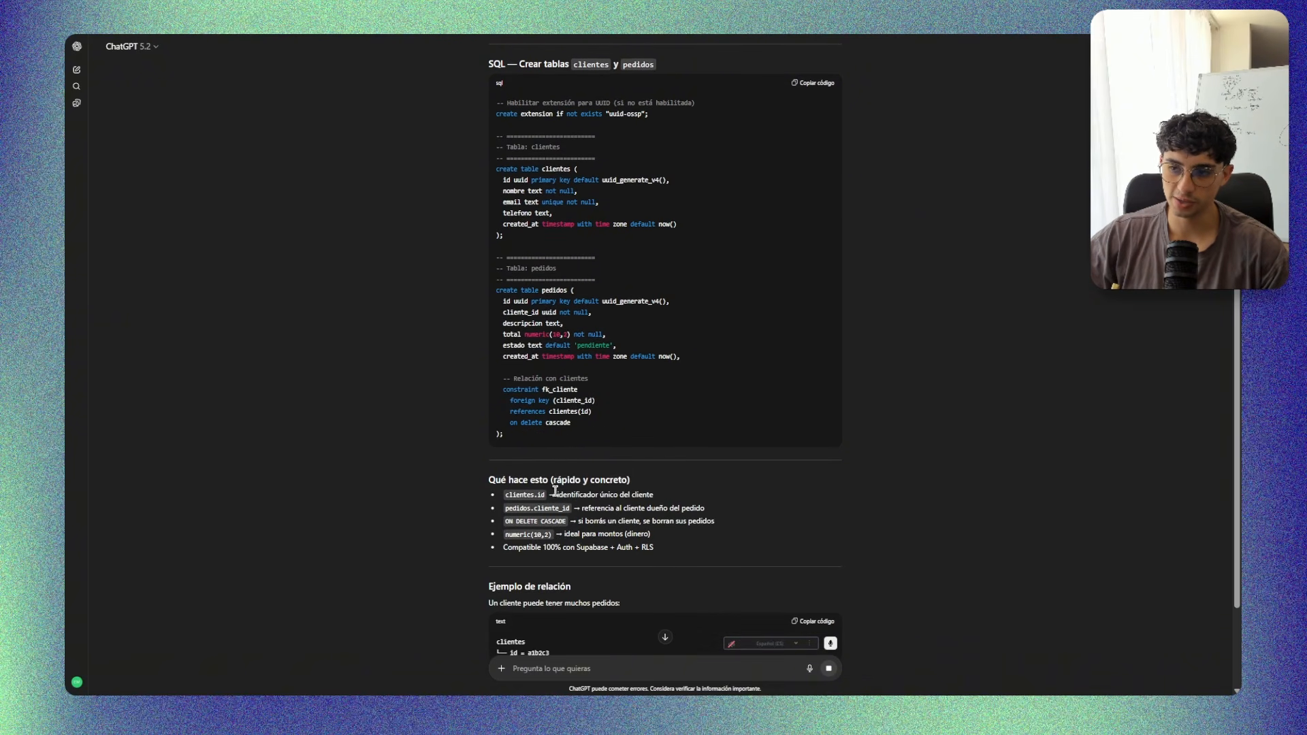
pyautogui.scroll(-1, 626, 420)
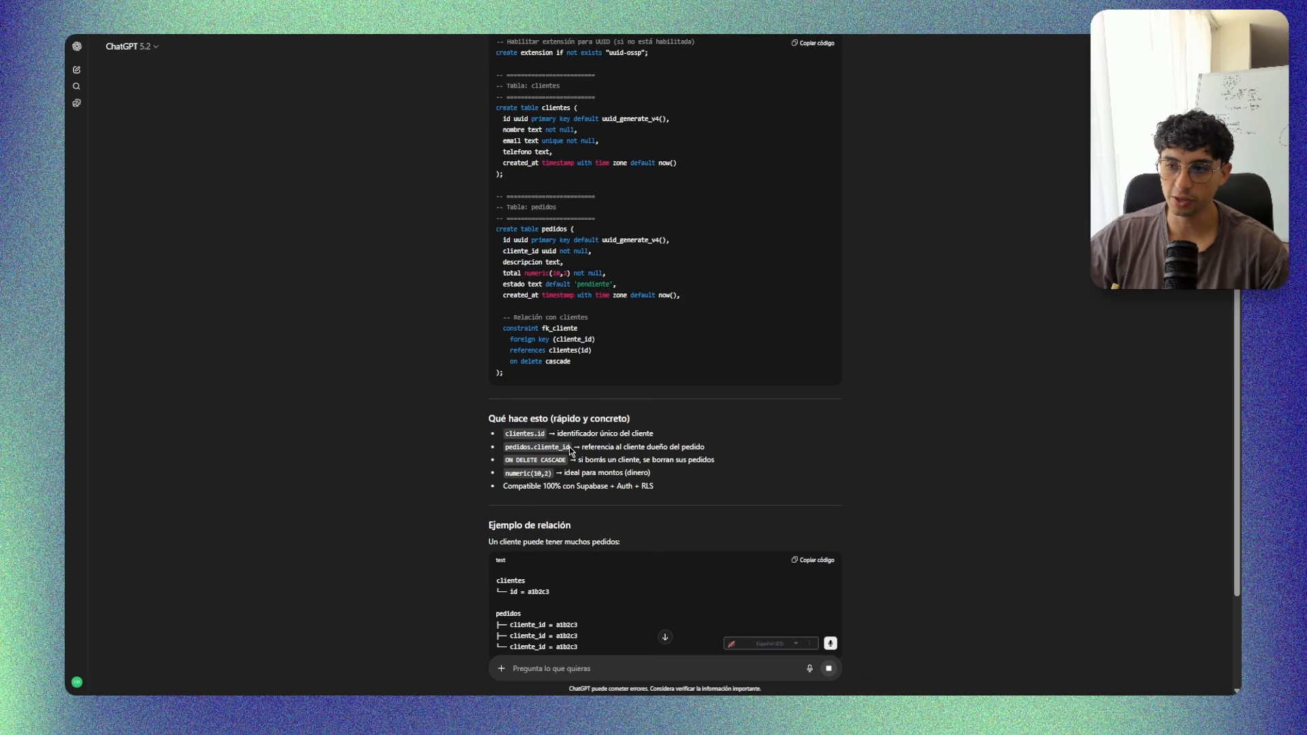
pyautogui.moveTo(583, 449); pyautogui.dragTo(704, 449)
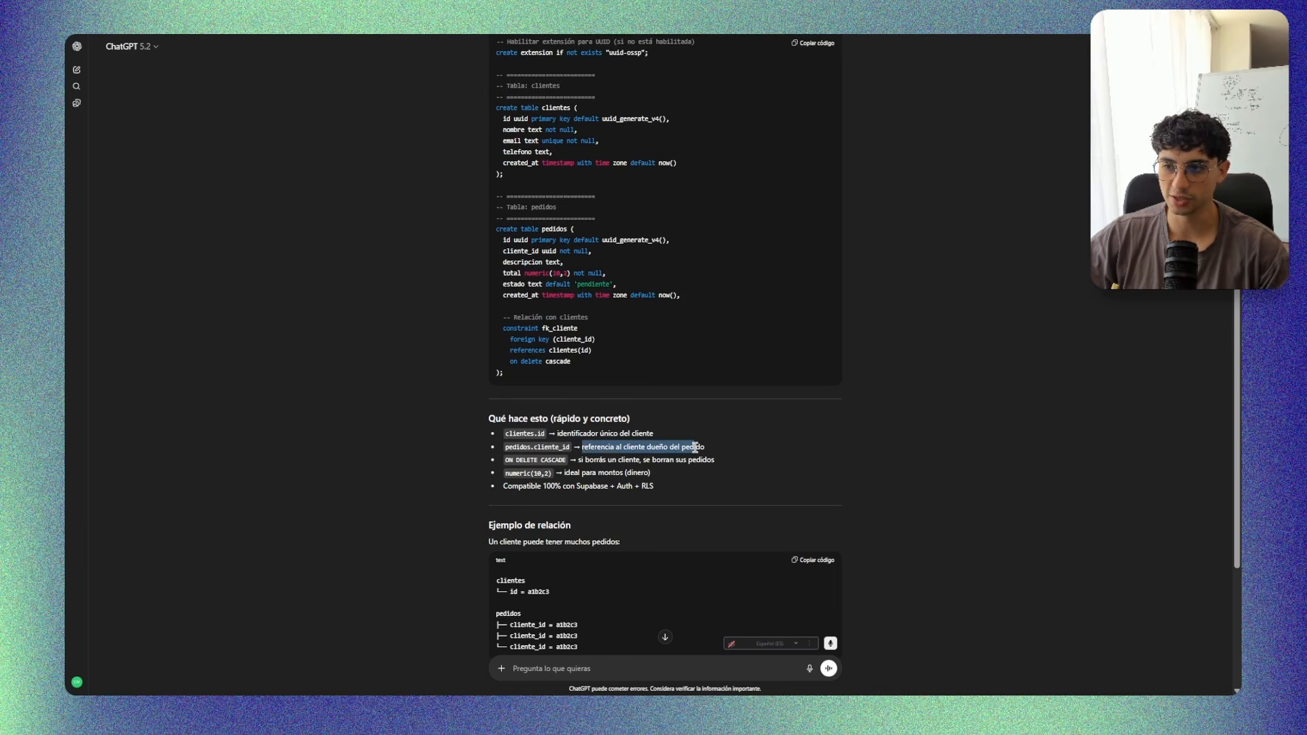
pyautogui.click(761, 449)
pyautogui.scroll(3, 713, 445)
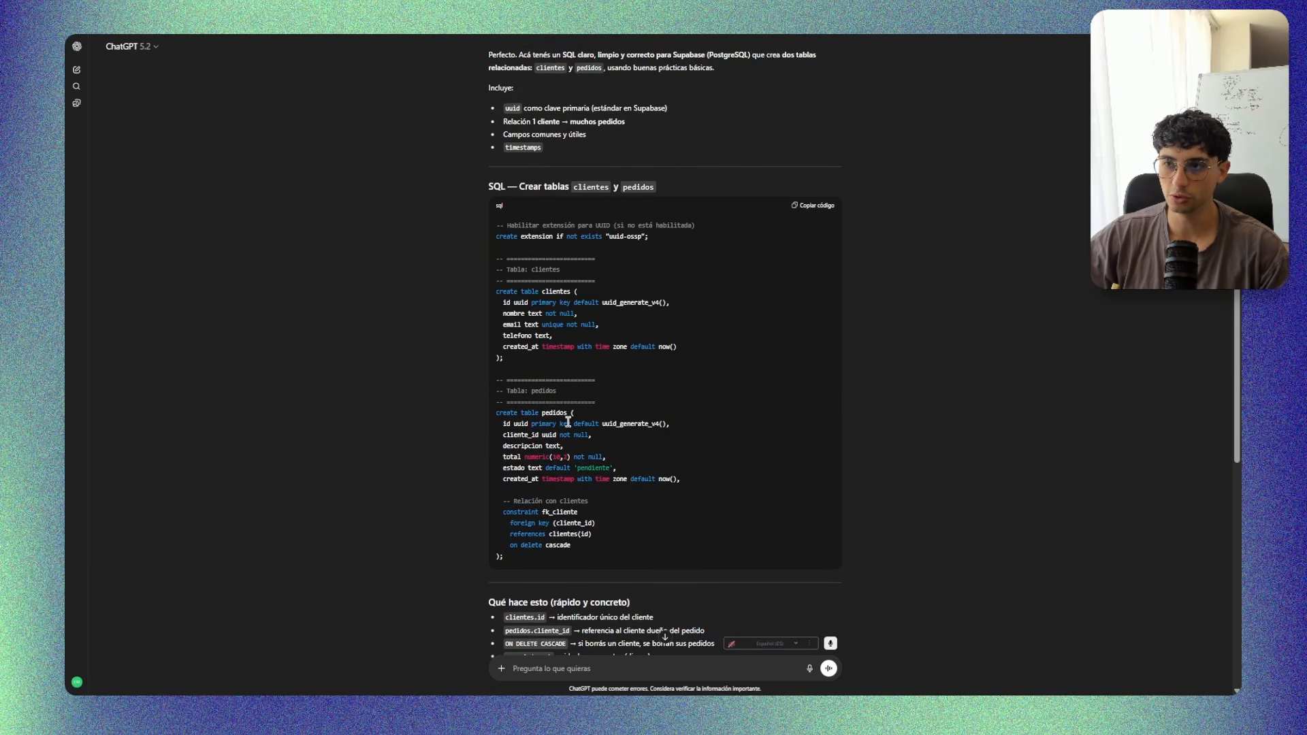
pyautogui.click(816, 215)
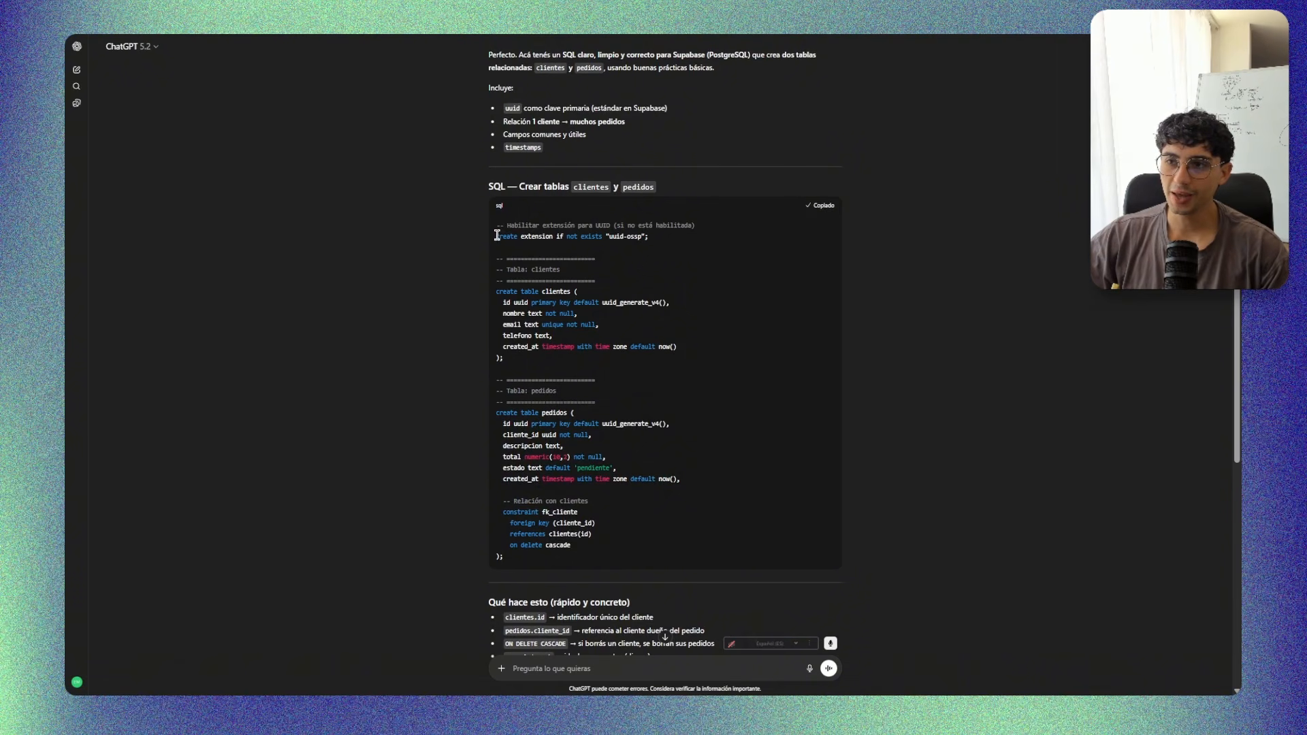
pyautogui.moveTo(496, 235); pyautogui.dragTo(694, 451)
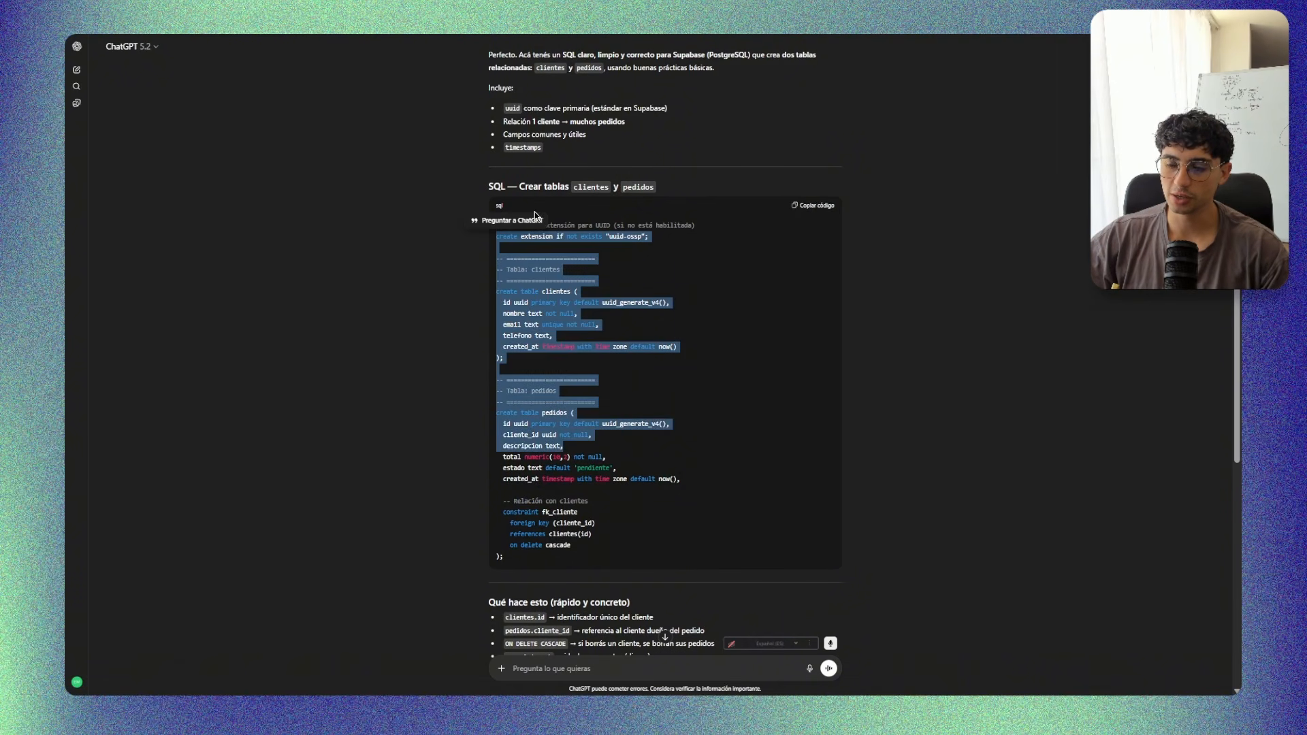
pyautogui.click(632, 390)
pyautogui.moveTo(594, 545); pyautogui.dragTo(496, 223)
# Switch back to Supabase, paste the copied SQL into a new query, and run it on the Primary Database.
pyautogui.hotkey('alt', 'Tab')
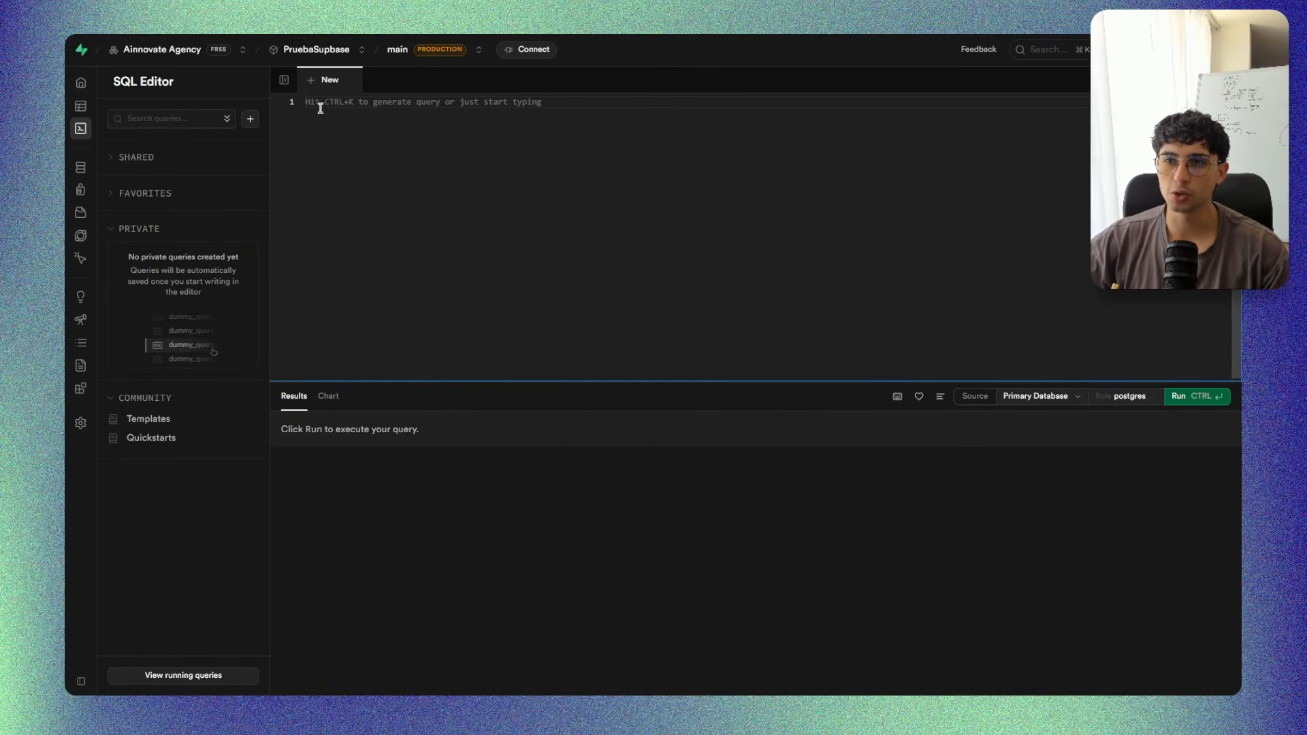
pyautogui.hotkey('ctrl', 'v')
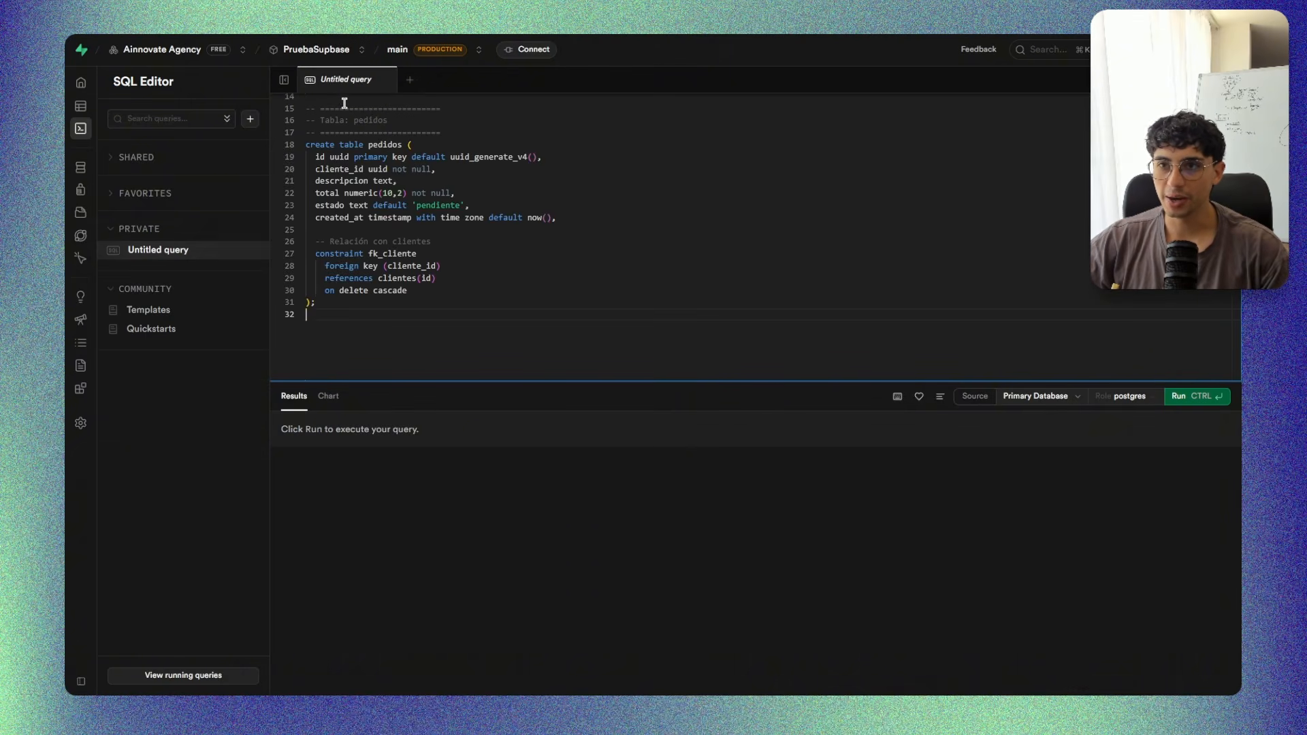
pyautogui.scroll(5, 425, 208)
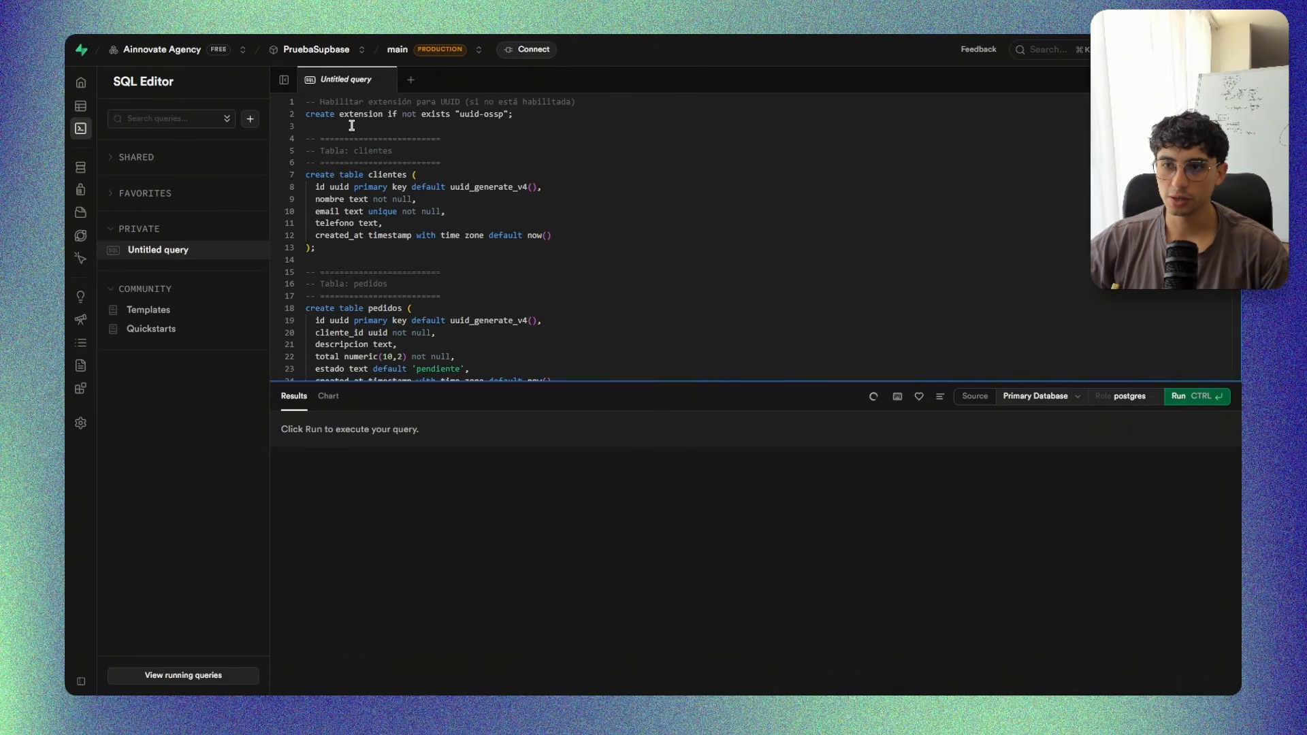
pyautogui.scroll(-6, 354, 140)
pyautogui.scroll(3, 1008, 300)
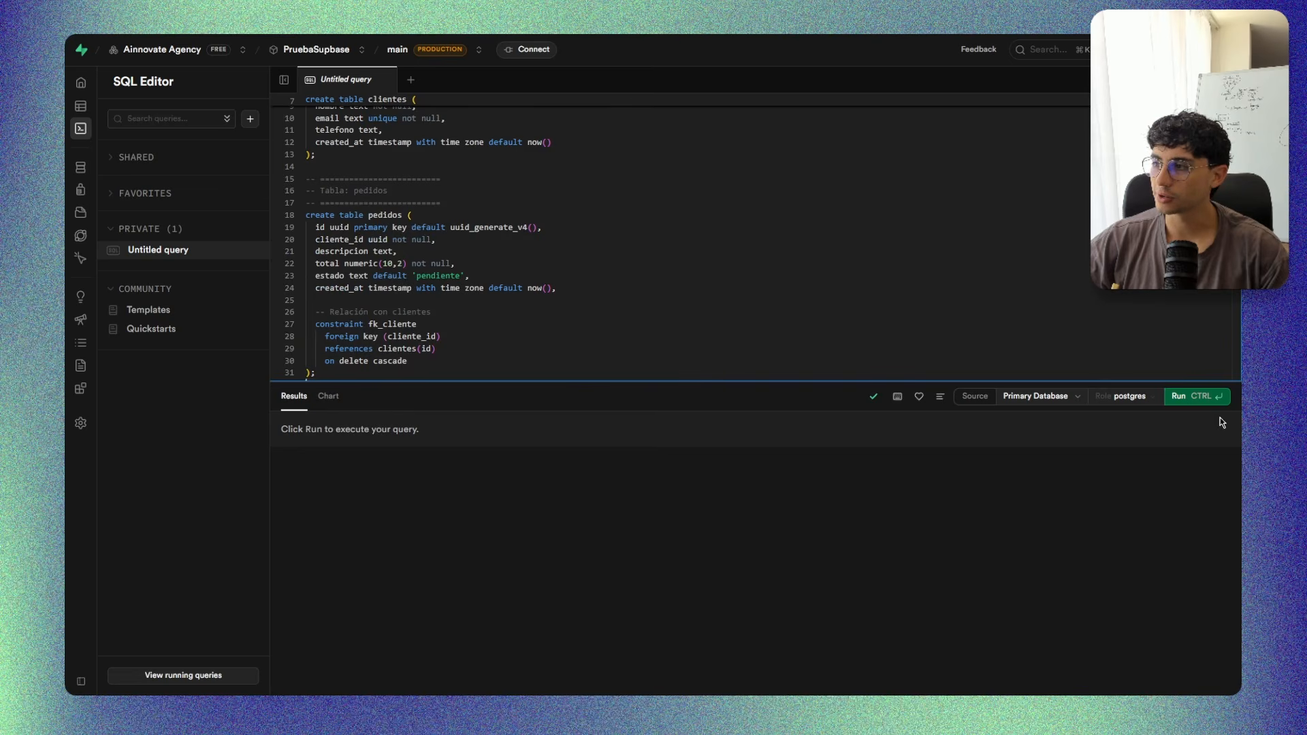
pyautogui.click(1192, 397)
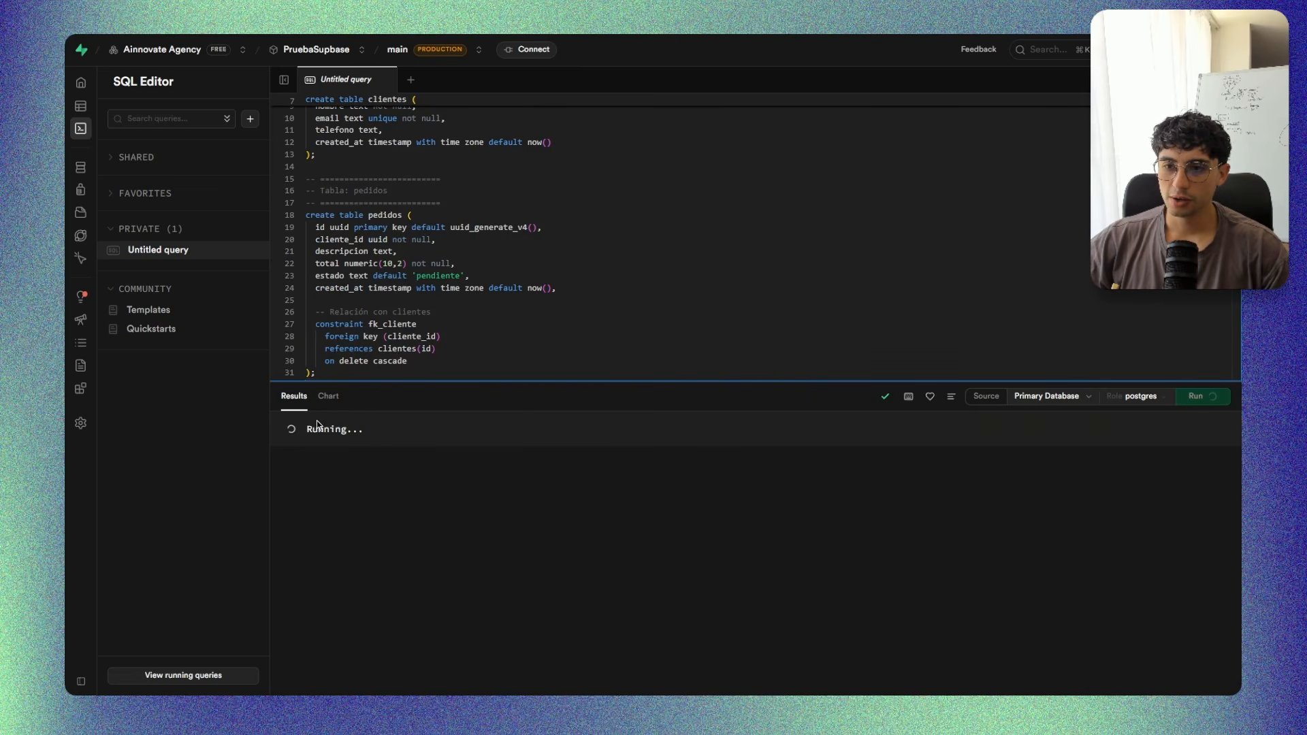
# Check the query's result message and read through the executed script, including the foreign key relation between pedidos and clientes.
pyautogui.moveTo(288, 433); pyautogui.dragTo(430, 432)
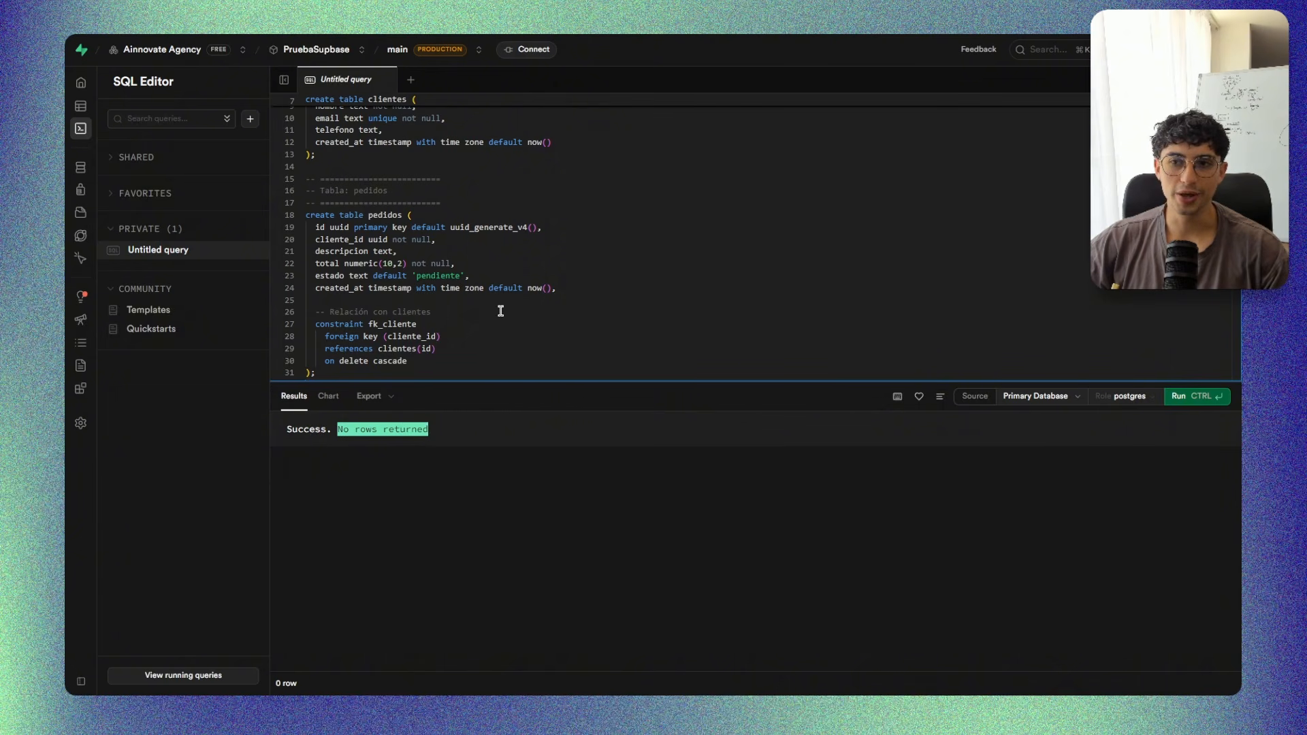
pyautogui.scroll(-5, 500, 310)
pyautogui.scroll(5, 497, 309)
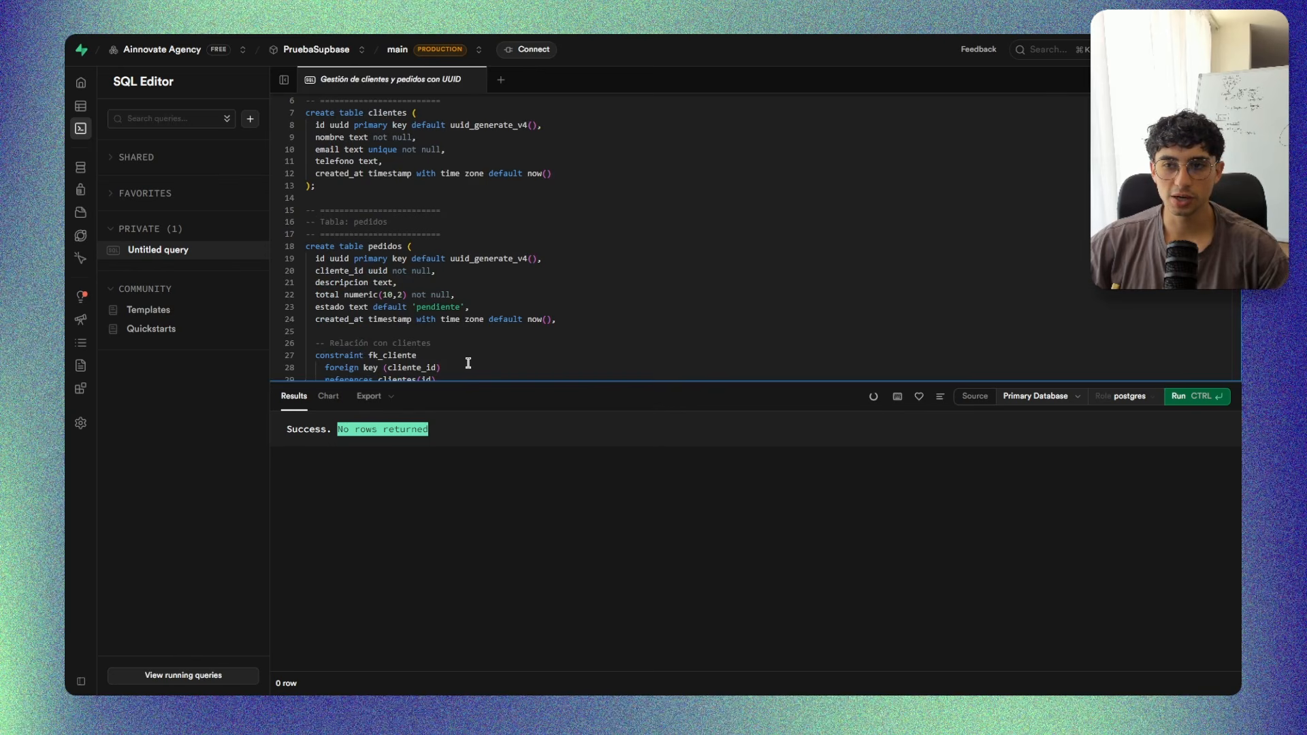
pyautogui.scroll(-2, 521, 361)
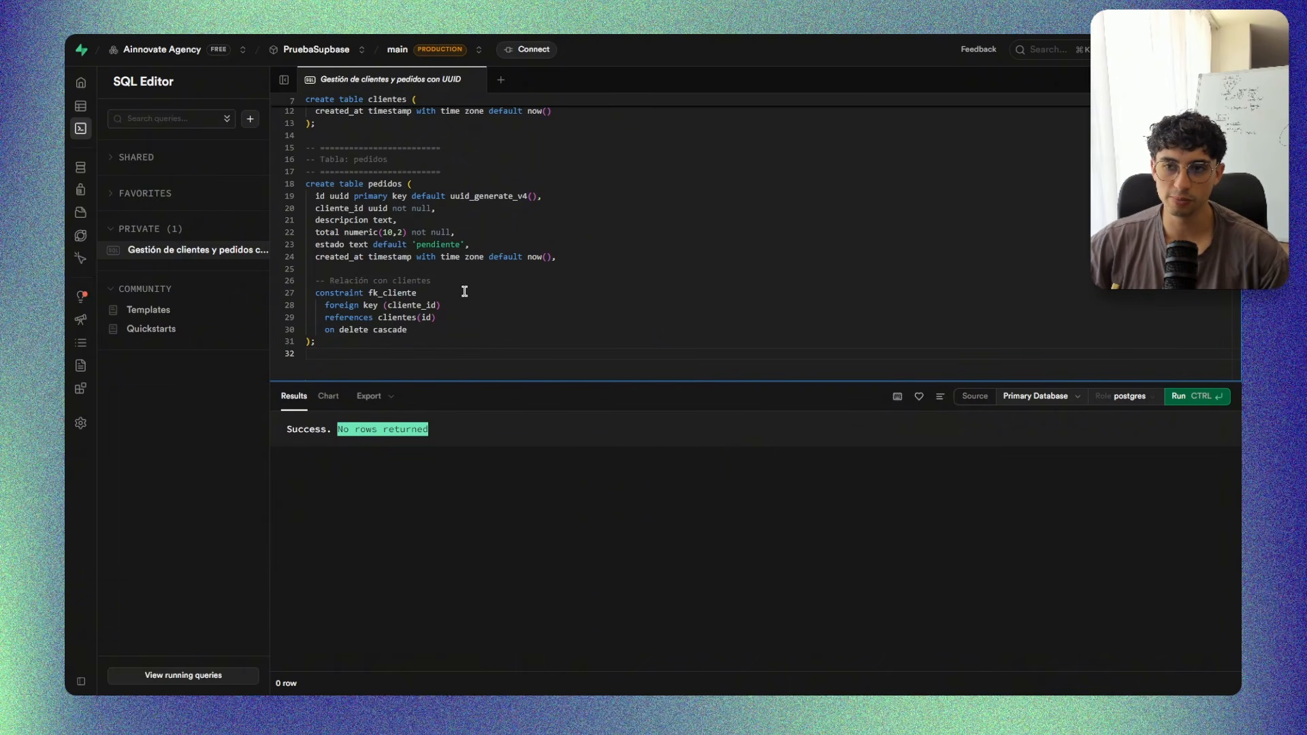
pyautogui.scroll(2, 507, 343)
pyautogui.scroll(2, 500, 331)
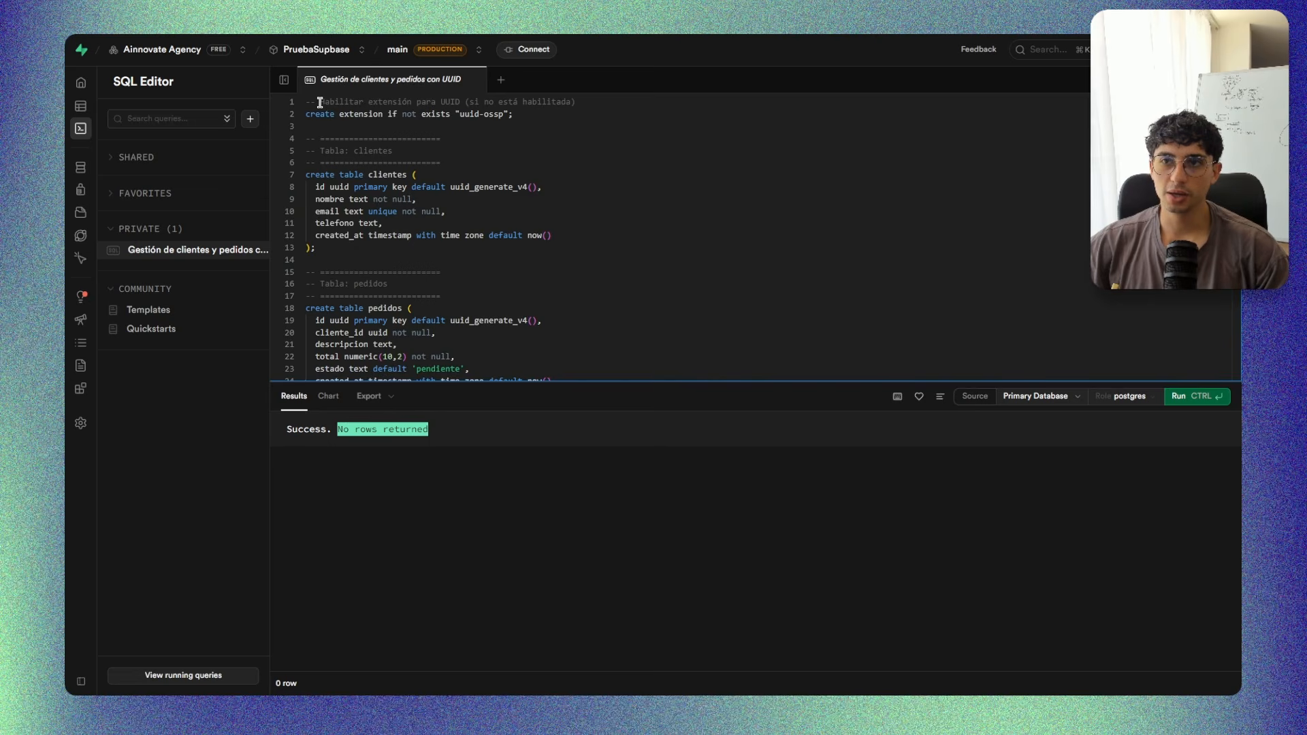
# Examine the start of the clientes table definition in the script, including its name and the id column's type, primary key and default.
pyautogui.moveTo(320, 151); pyautogui.dragTo(403, 175)
pyautogui.click(443, 154)
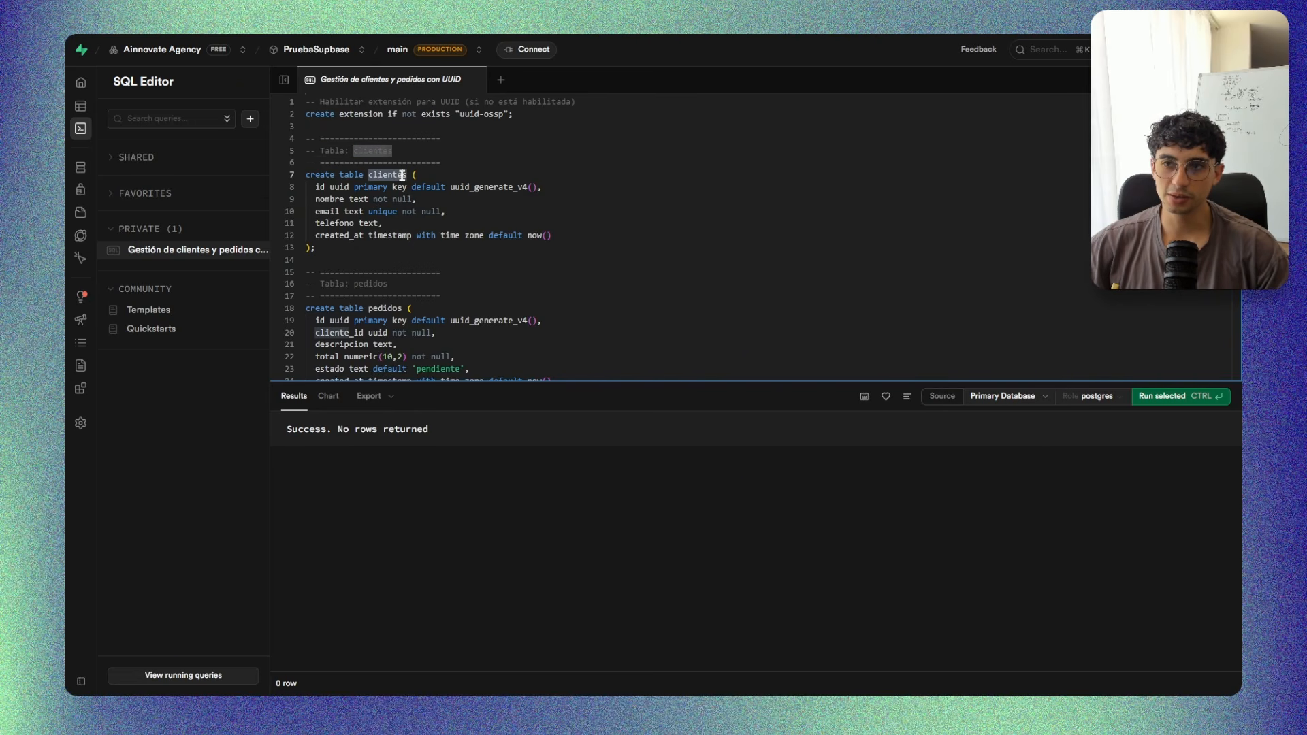
pyautogui.click(449, 208)
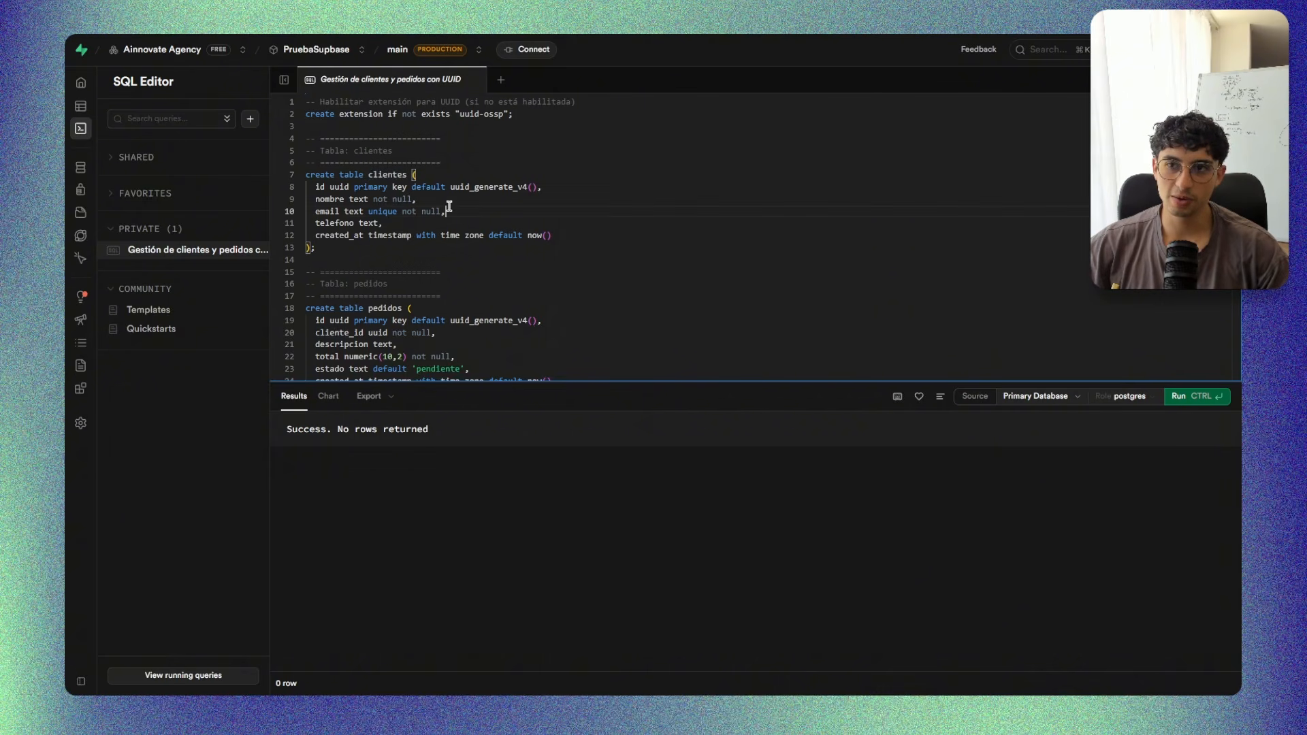
pyautogui.click(320, 187)
pyautogui.moveTo(330, 187); pyautogui.dragTo(348, 187)
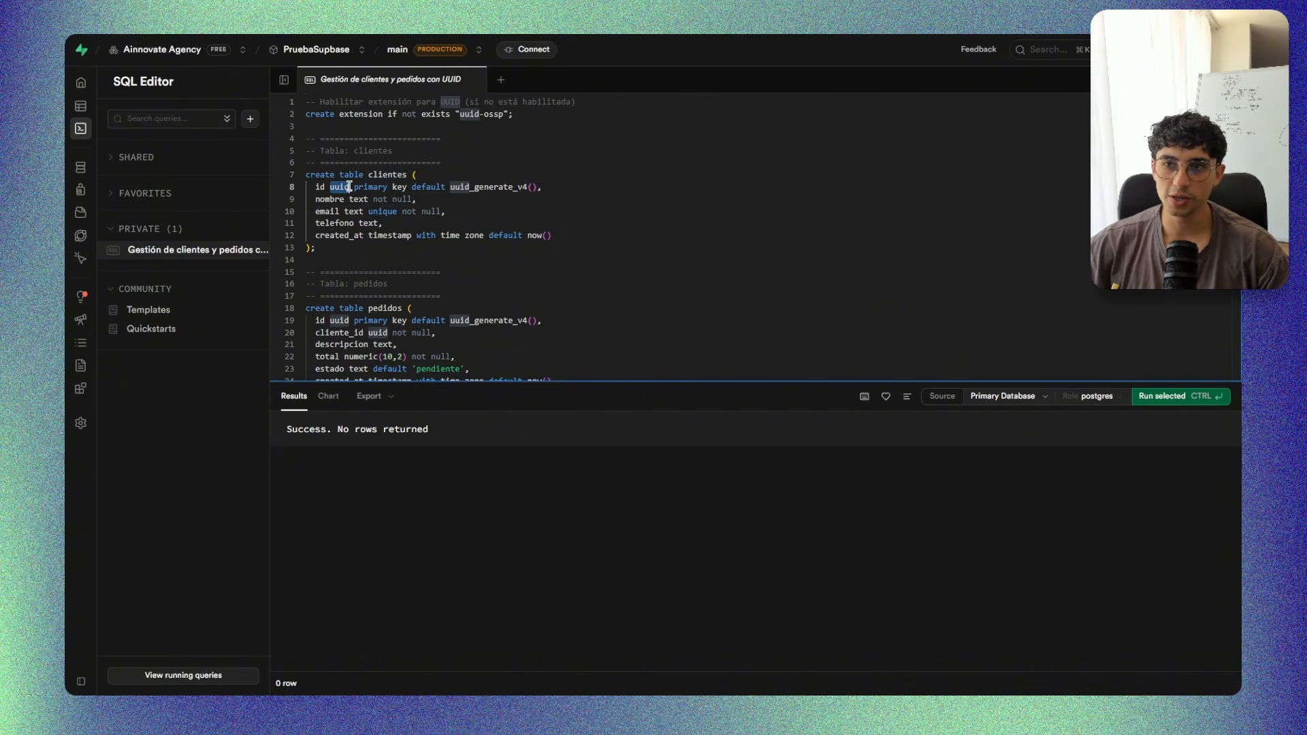
pyautogui.click(369, 188)
pyautogui.click(399, 188)
pyautogui.click(422, 187)
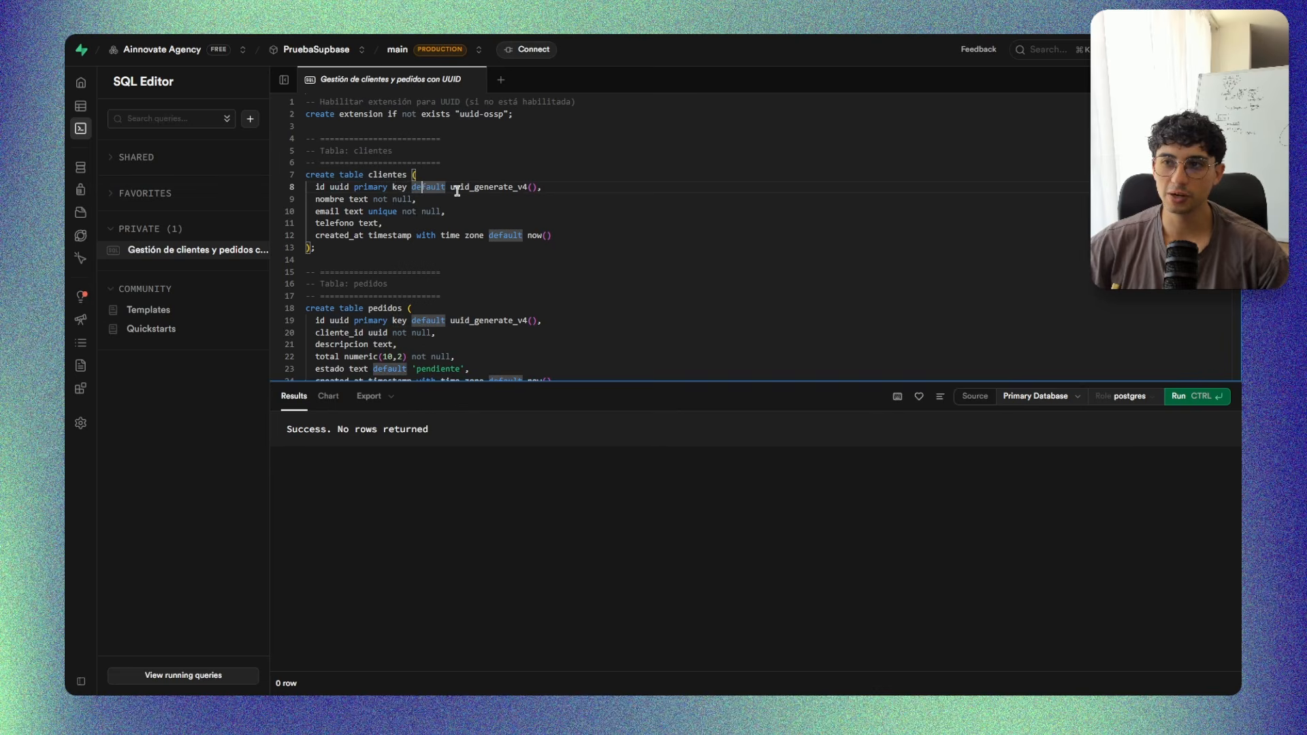
pyautogui.moveTo(446, 187); pyautogui.dragTo(572, 190)
pyautogui.click(433, 212)
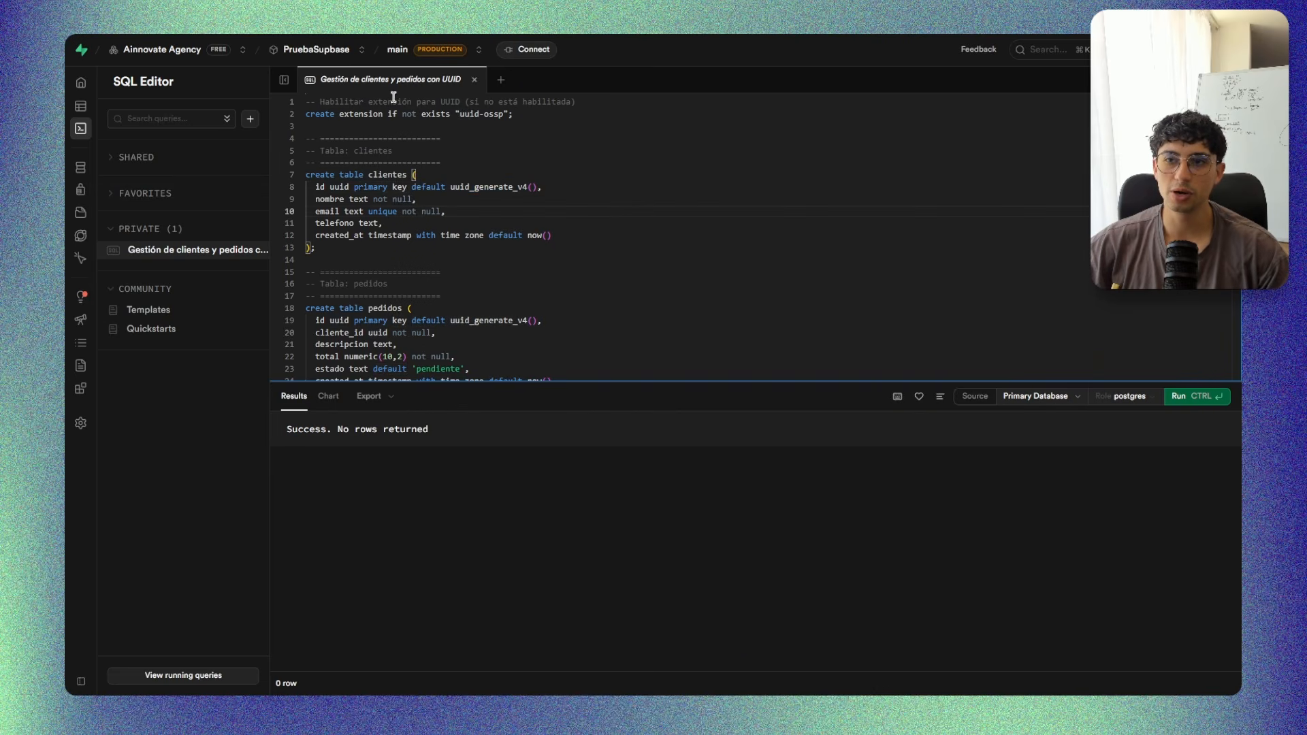
# Read through the nombre, email, telefono and created_at column definitions of the clientes table, including their types, constraints and defaults.
pyautogui.doubleClick(331, 198)
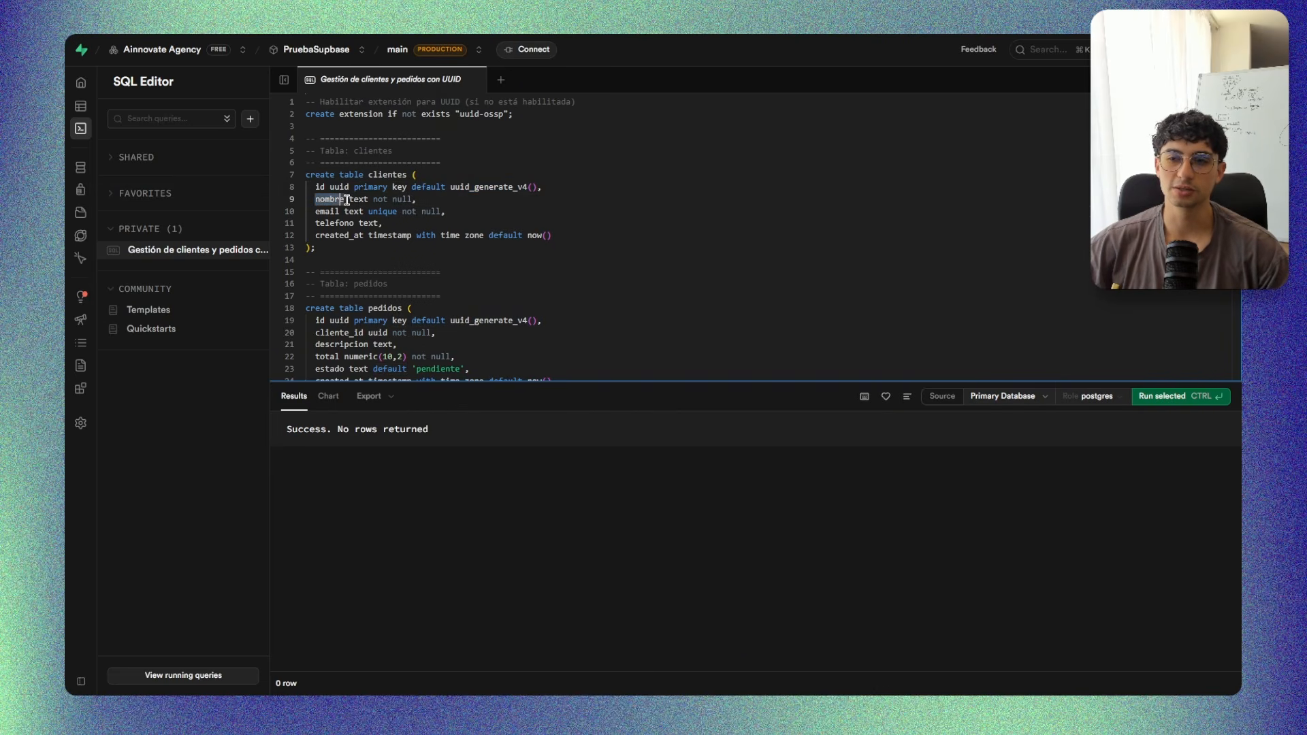
pyautogui.doubleClick(361, 199)
pyautogui.moveTo(372, 199); pyautogui.dragTo(415, 199)
pyautogui.click(509, 204)
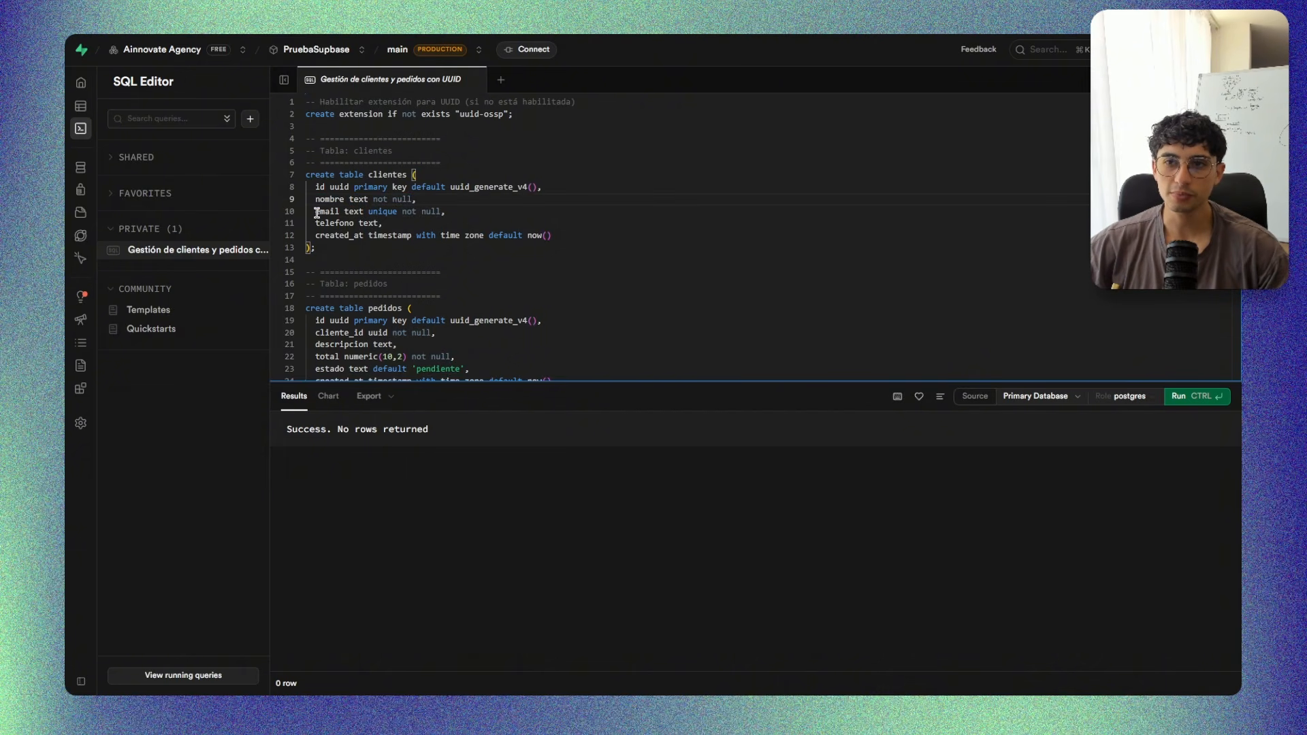
pyautogui.moveTo(316, 211)
pyautogui.mouseDown()
pyautogui.moveTo(357, 207)
pyautogui.moveTo(341, 209)
pyautogui.mouseUp()
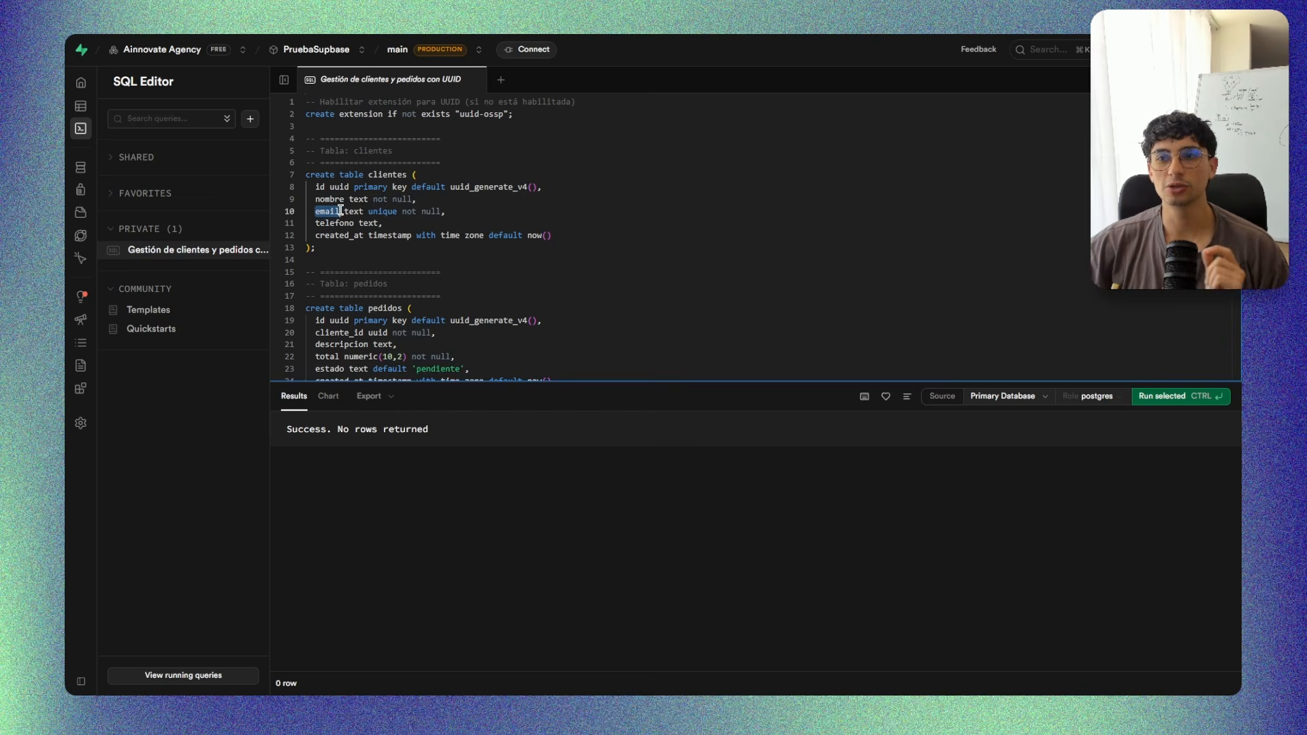
pyautogui.click(368, 208)
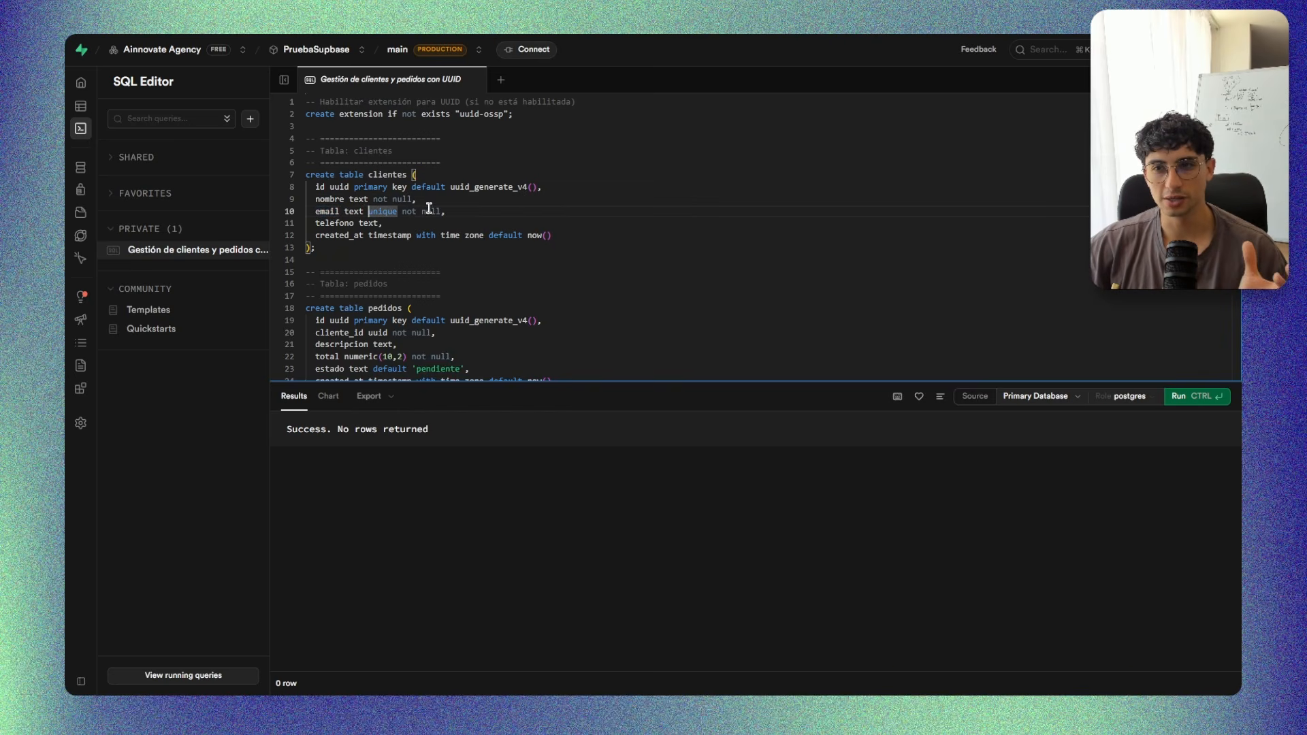
pyautogui.click(511, 214)
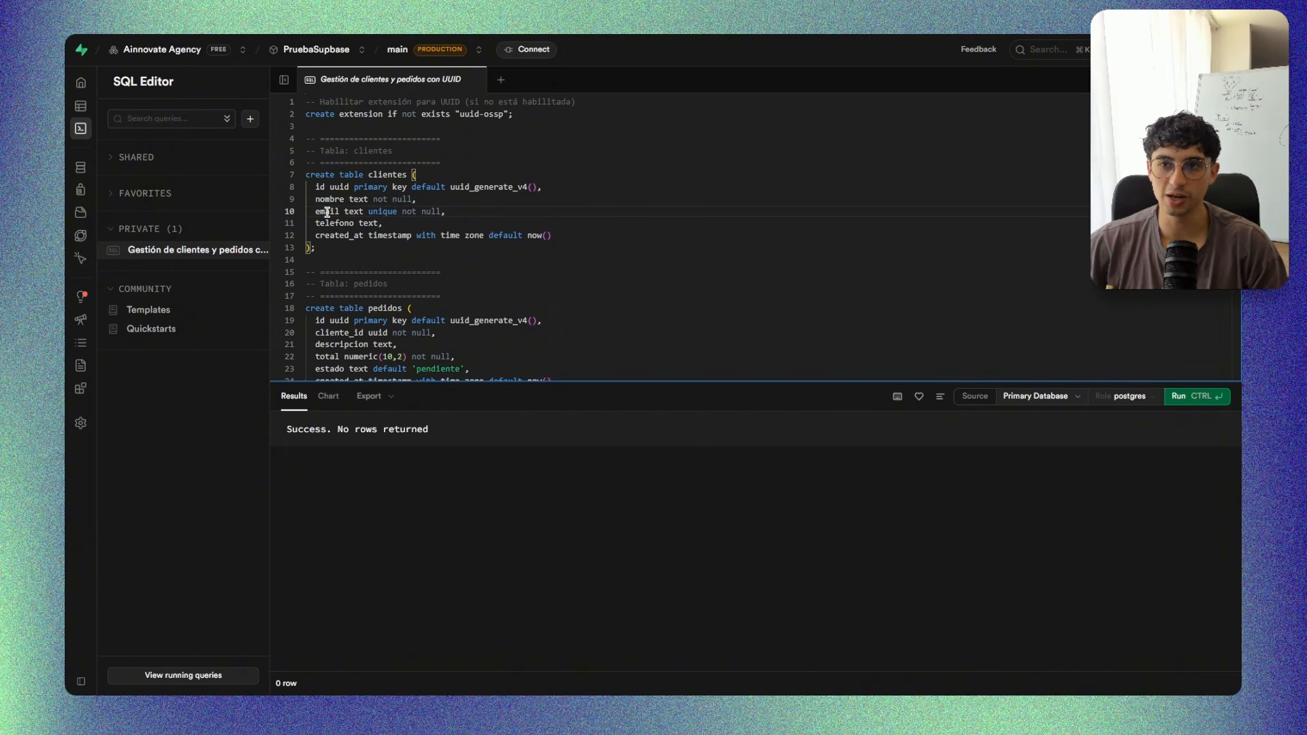
pyautogui.click(367, 223)
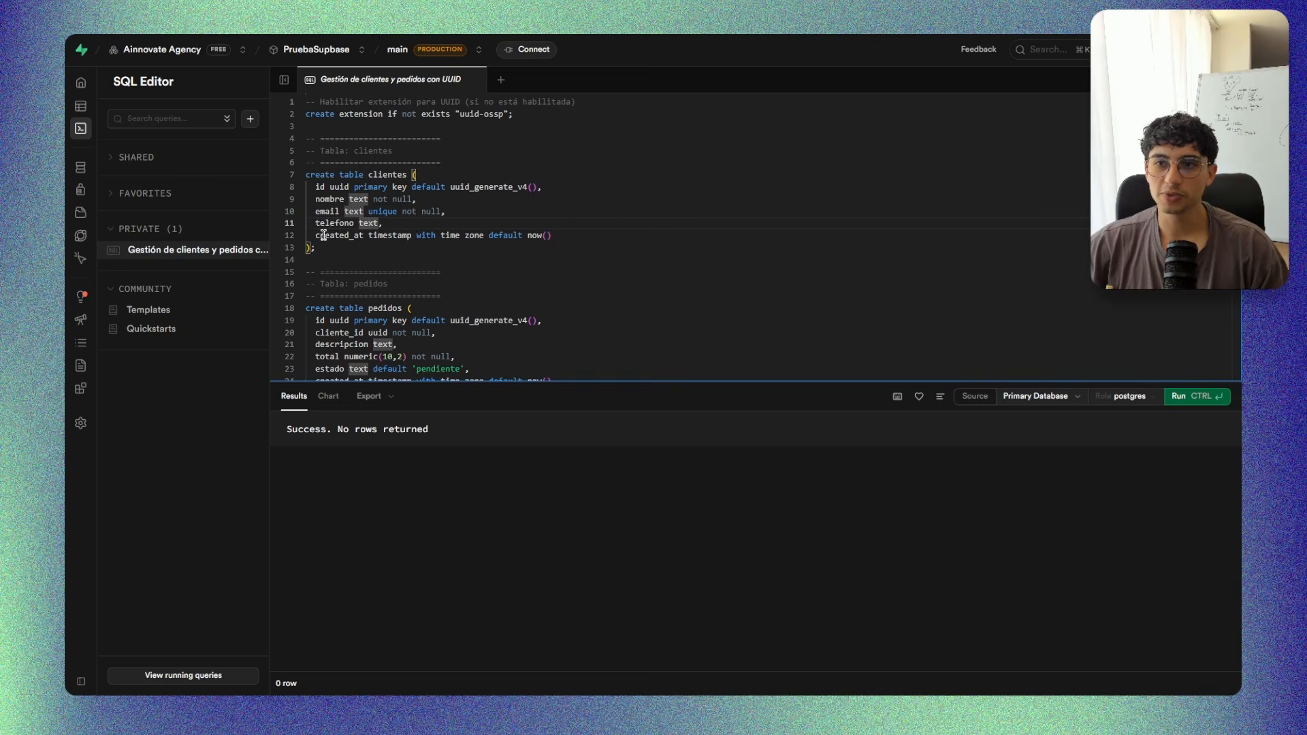
pyautogui.doubleClick(323, 235)
pyautogui.doubleClick(406, 236)
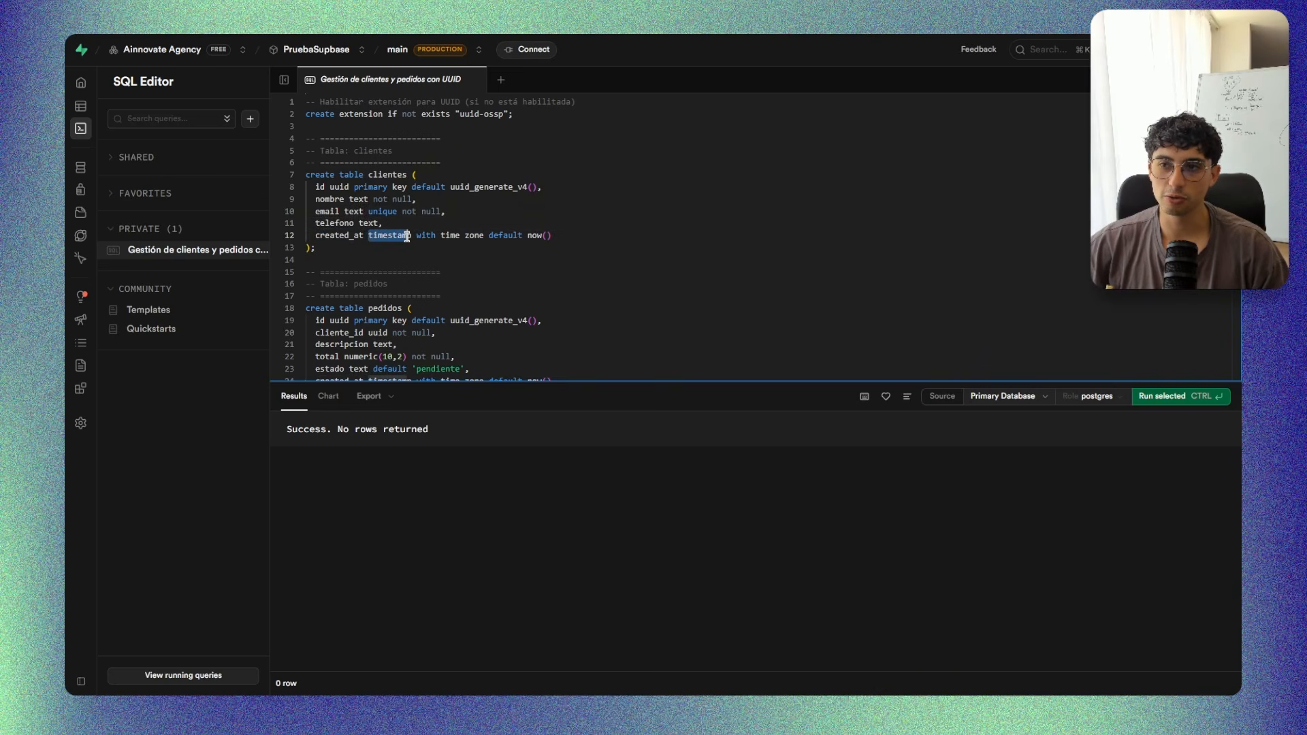
pyautogui.click(423, 235)
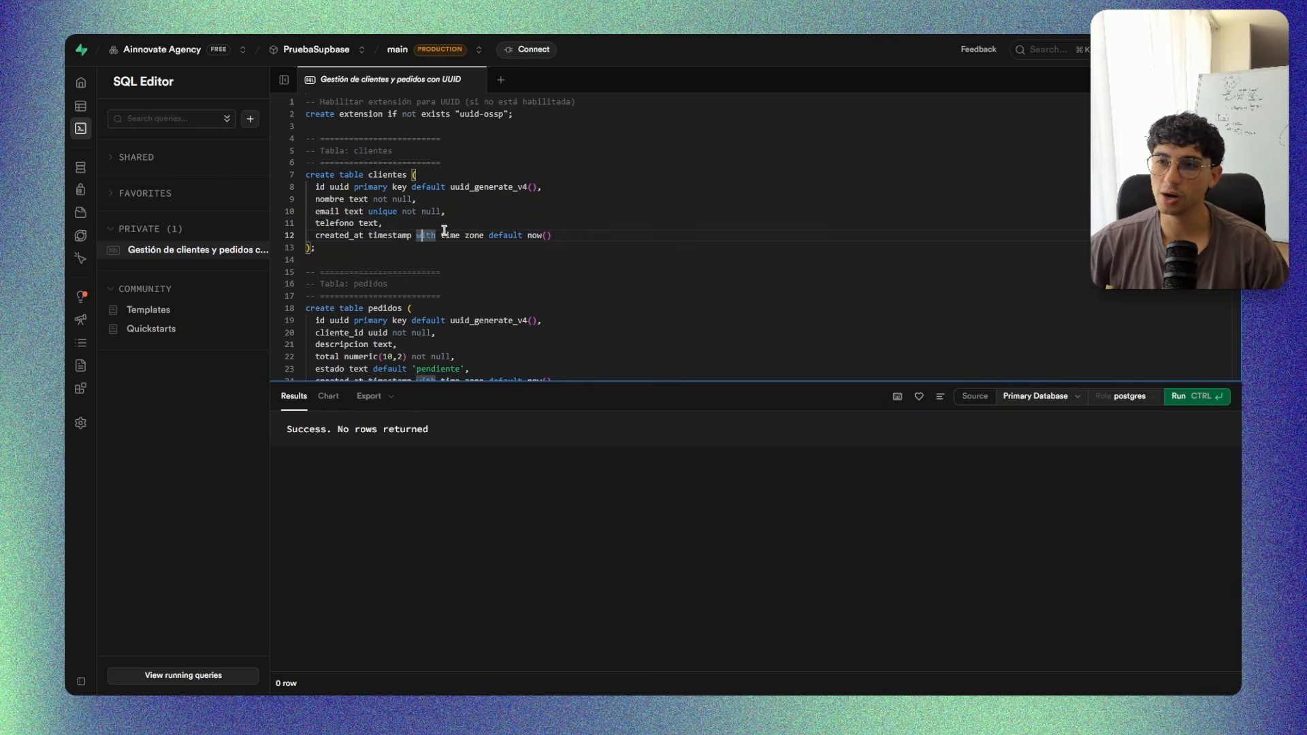
pyautogui.doubleClick(451, 235)
pyautogui.click(488, 228)
pyautogui.moveTo(490, 235); pyautogui.dragTo(552, 236)
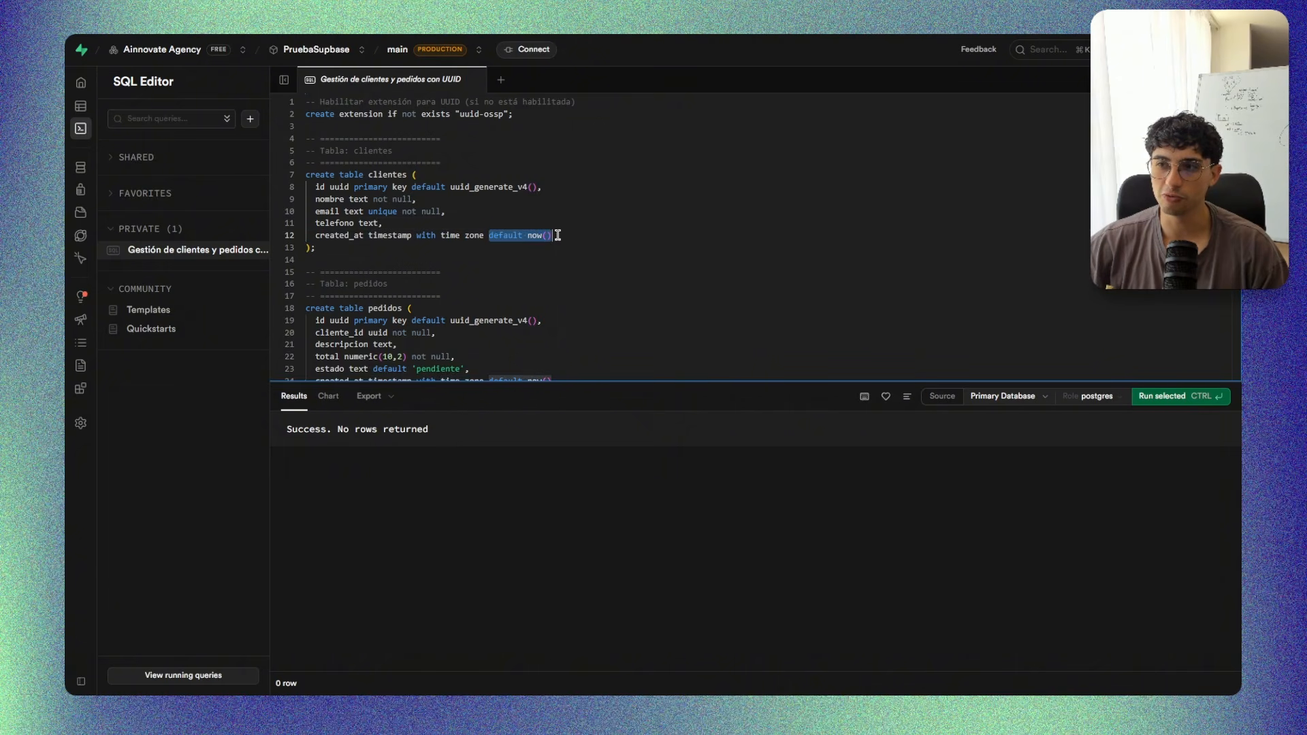
pyautogui.click(574, 258)
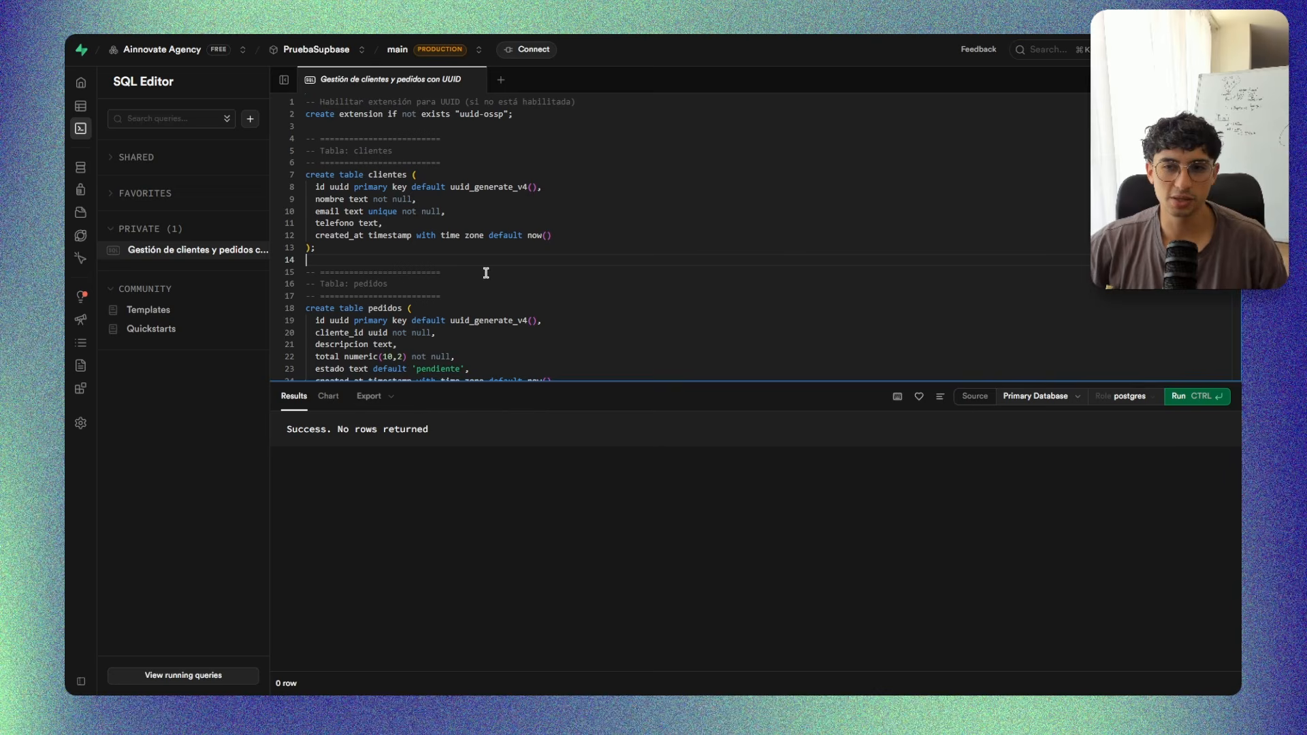
# Read the pedidos table definition, focusing on the cliente_id column and the foreign key constraint that links it to clientes.
pyautogui.scroll(-1, 556, 265)
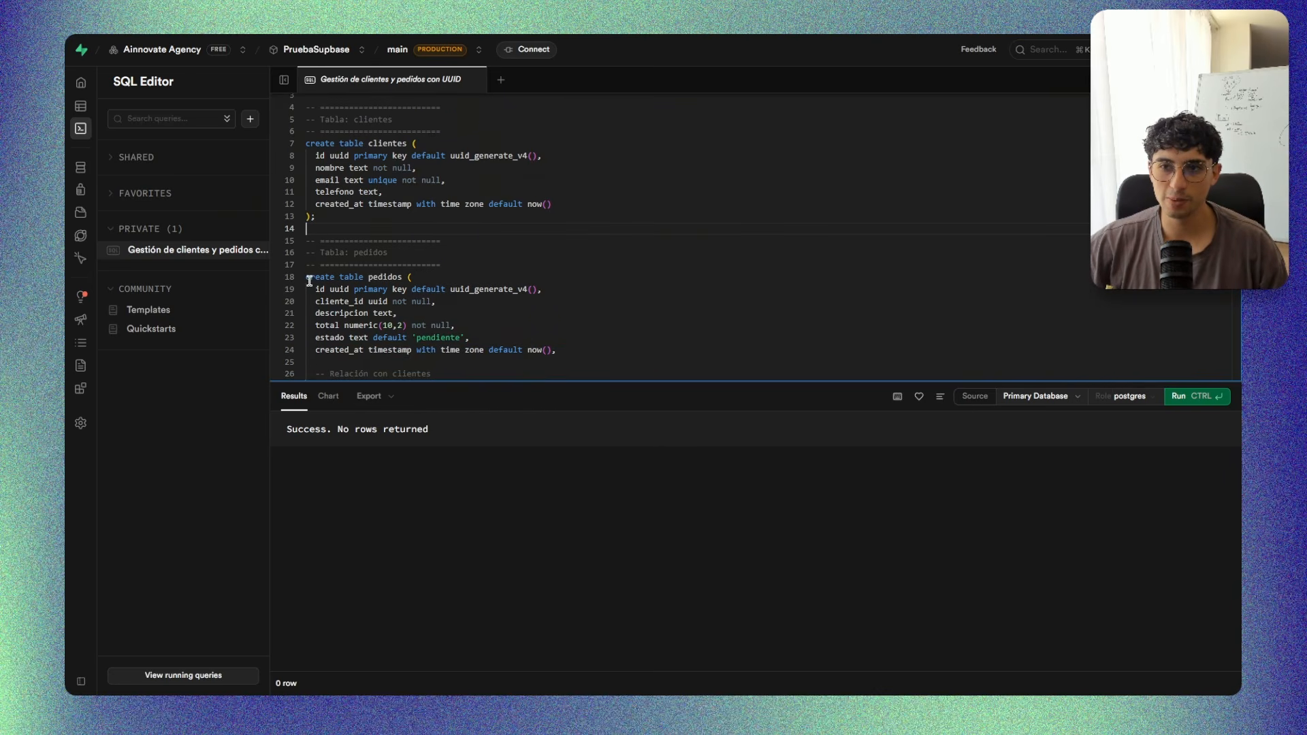
pyautogui.scroll(-1, 309, 280)
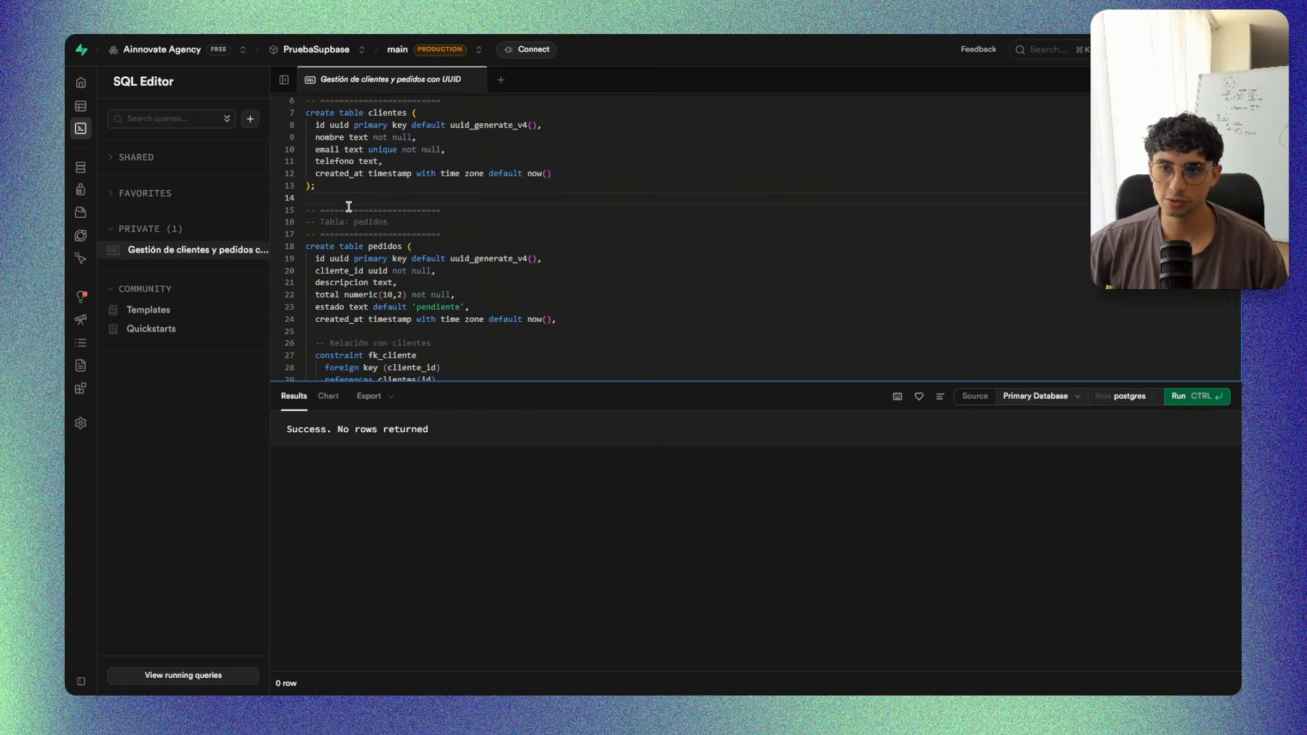
pyautogui.doubleClick(327, 270)
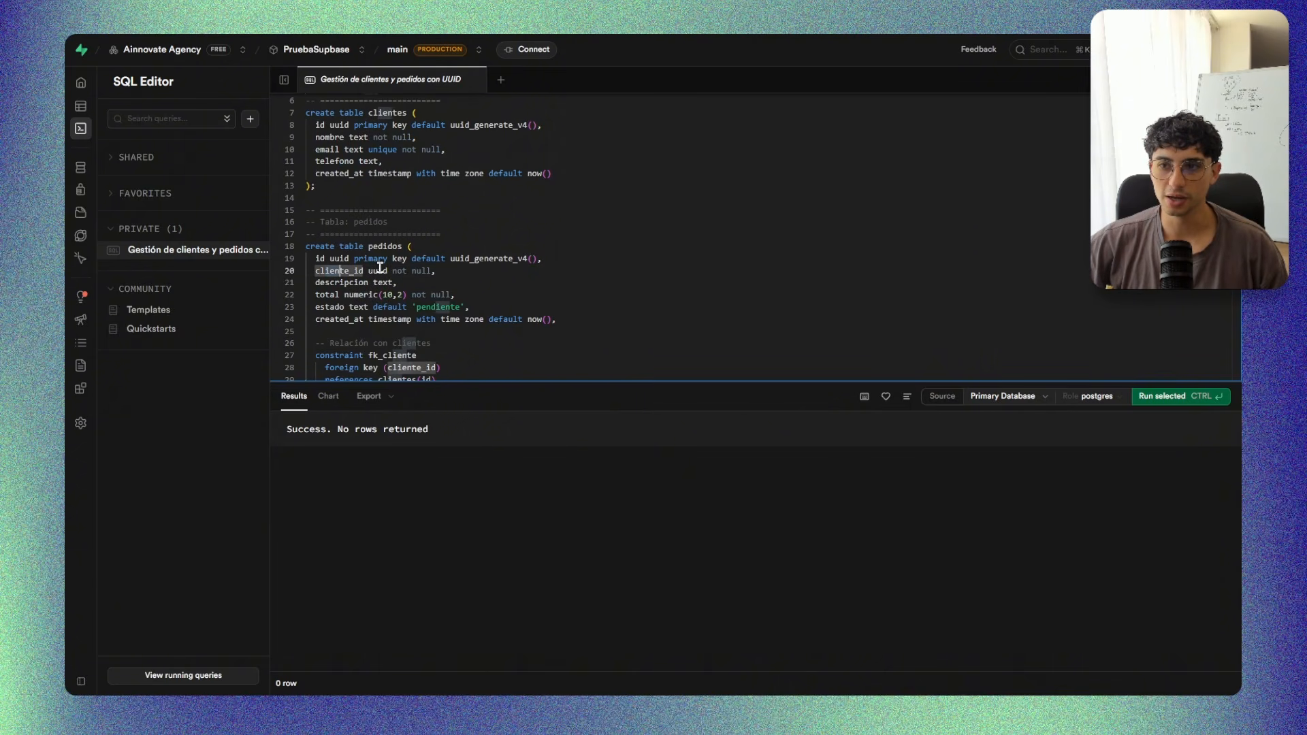
pyautogui.moveTo(380, 268); pyautogui.dragTo(407, 269)
pyautogui.click(466, 271)
pyautogui.scroll(-1, 515, 280)
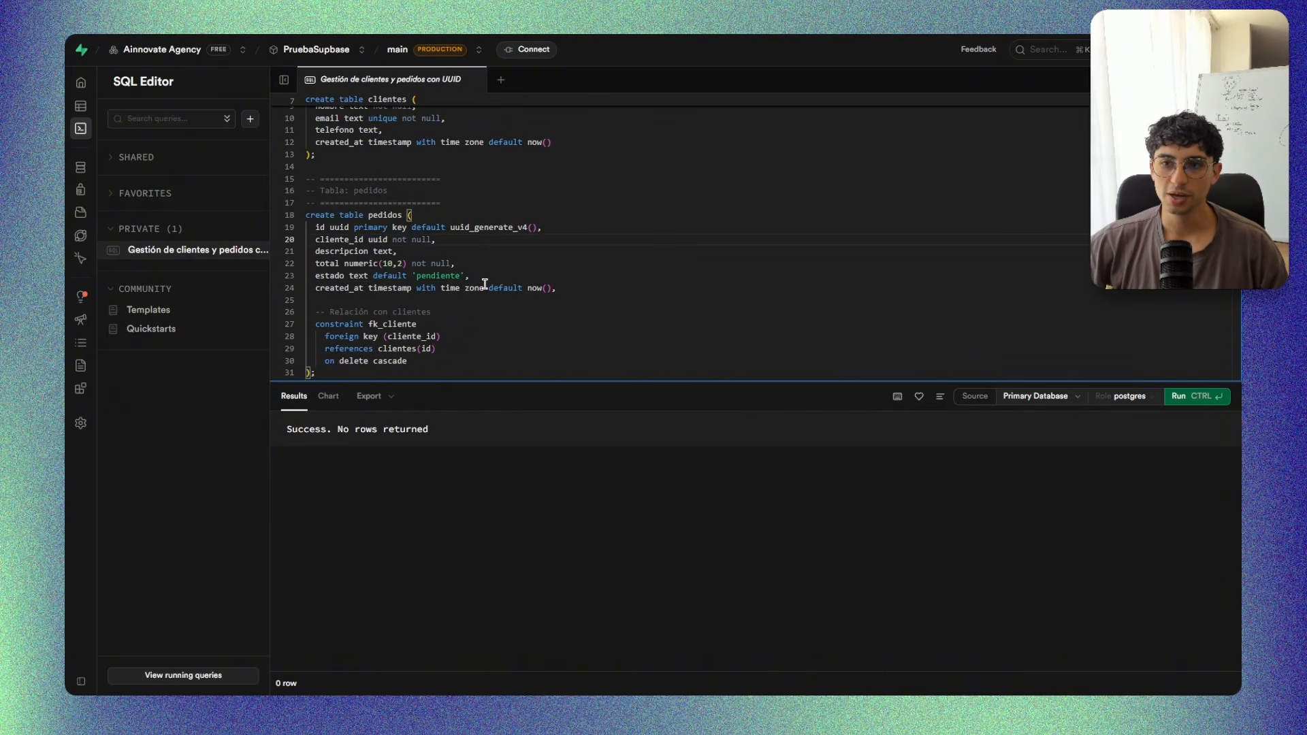
pyautogui.doubleClick(356, 326)
pyautogui.click(461, 313)
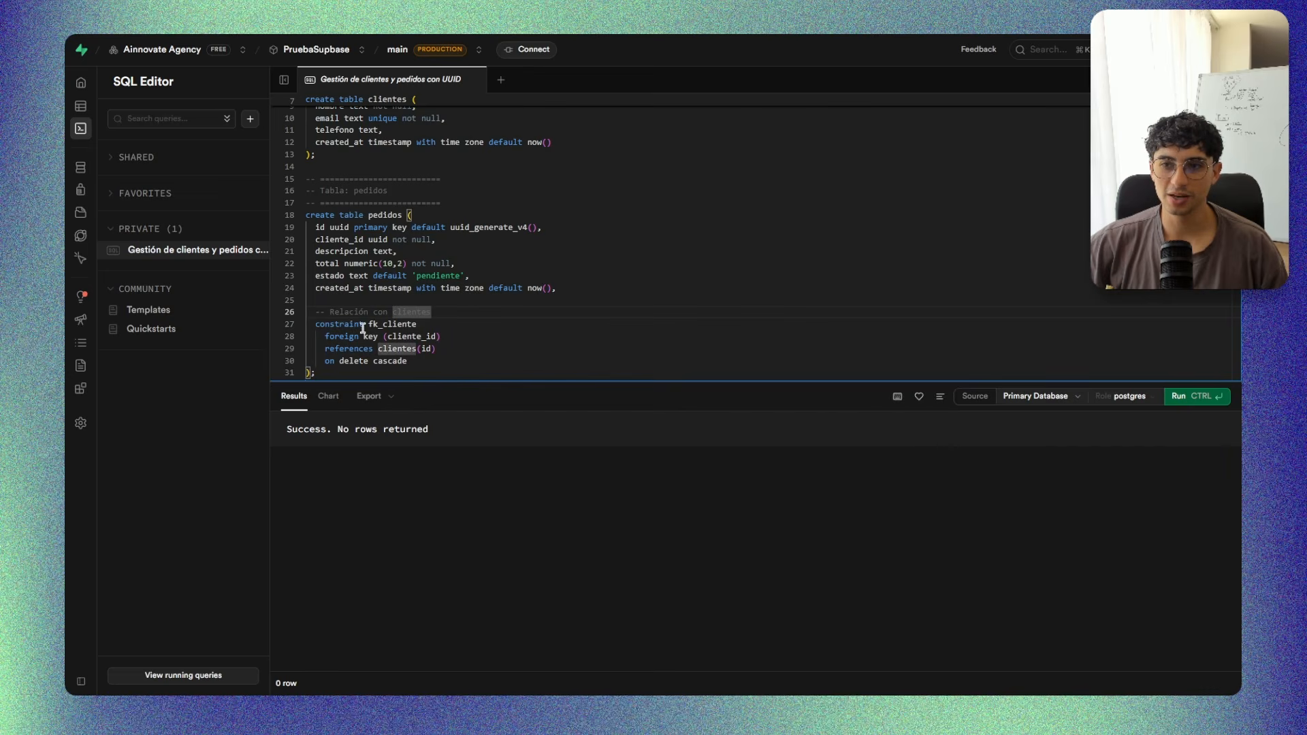
pyautogui.moveTo(332, 336); pyautogui.dragTo(483, 337)
pyautogui.click(484, 337)
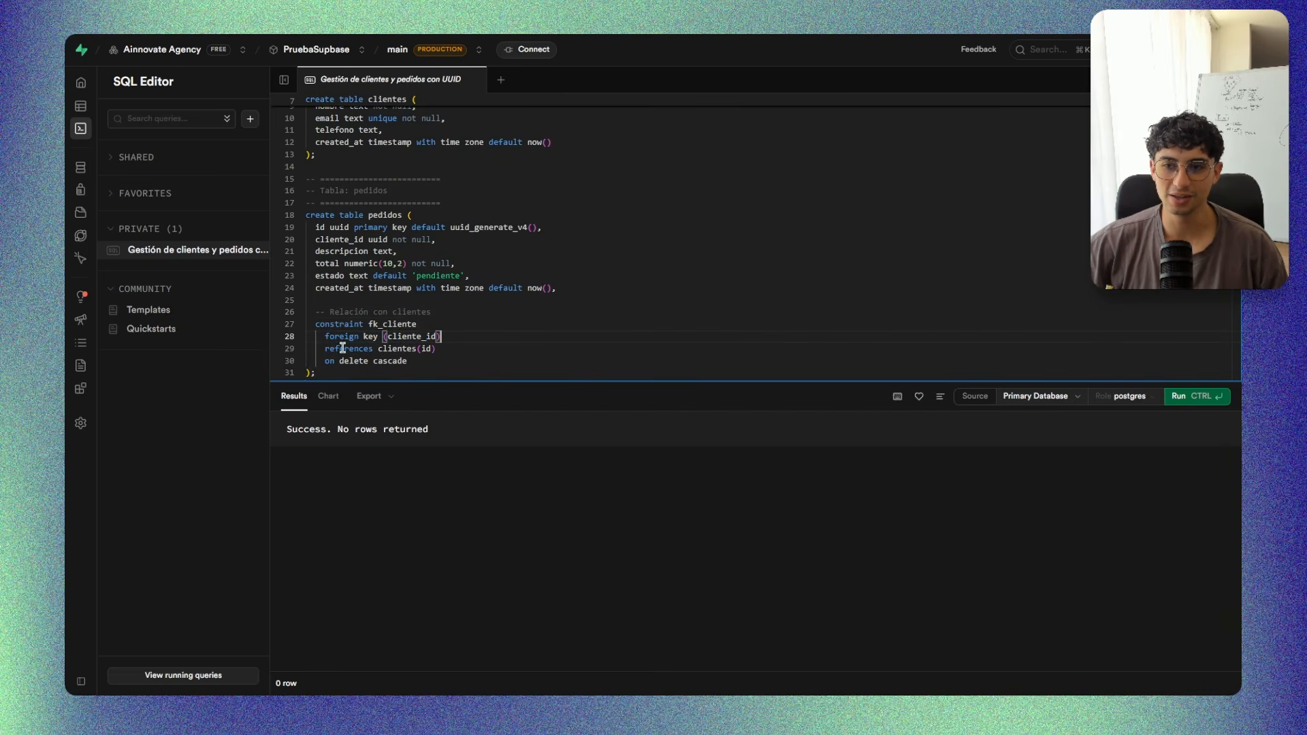
pyautogui.scroll(3, 441, 345)
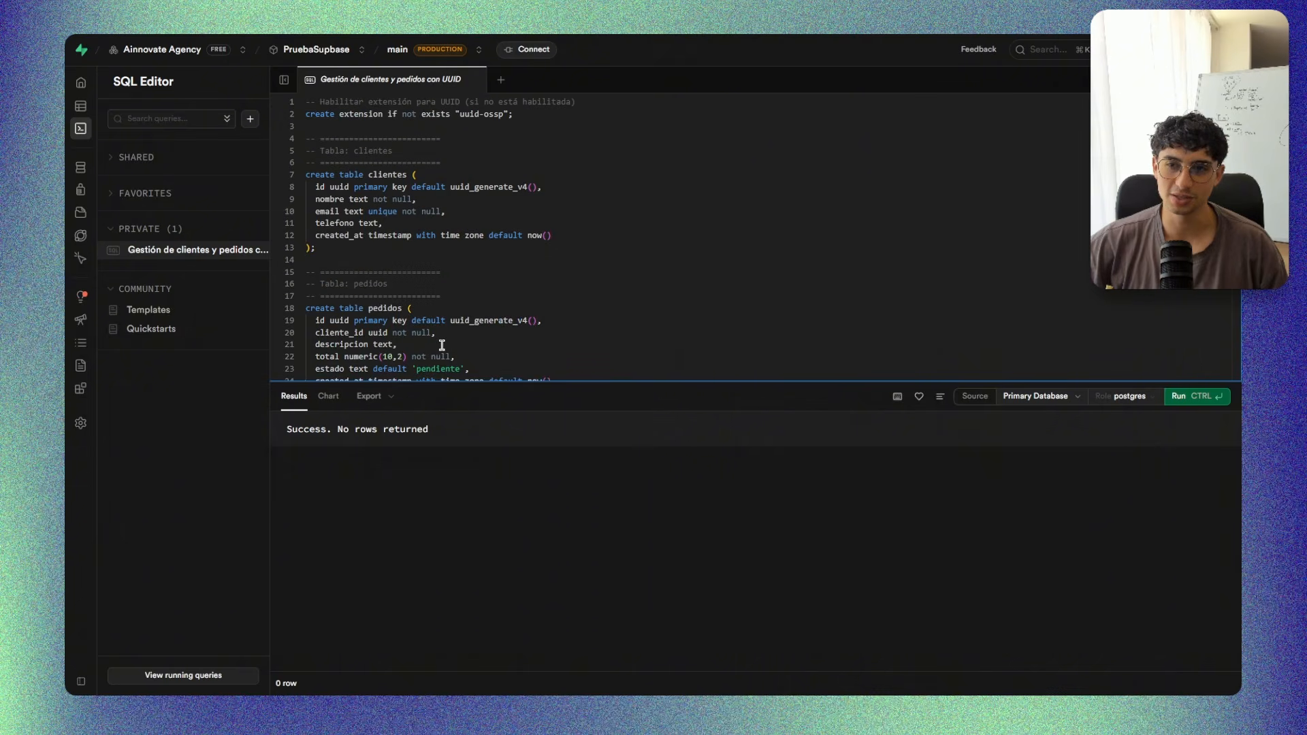
# Go to the Table Editor and open the clientes table to check its columns.
pyautogui.click(92, 110)
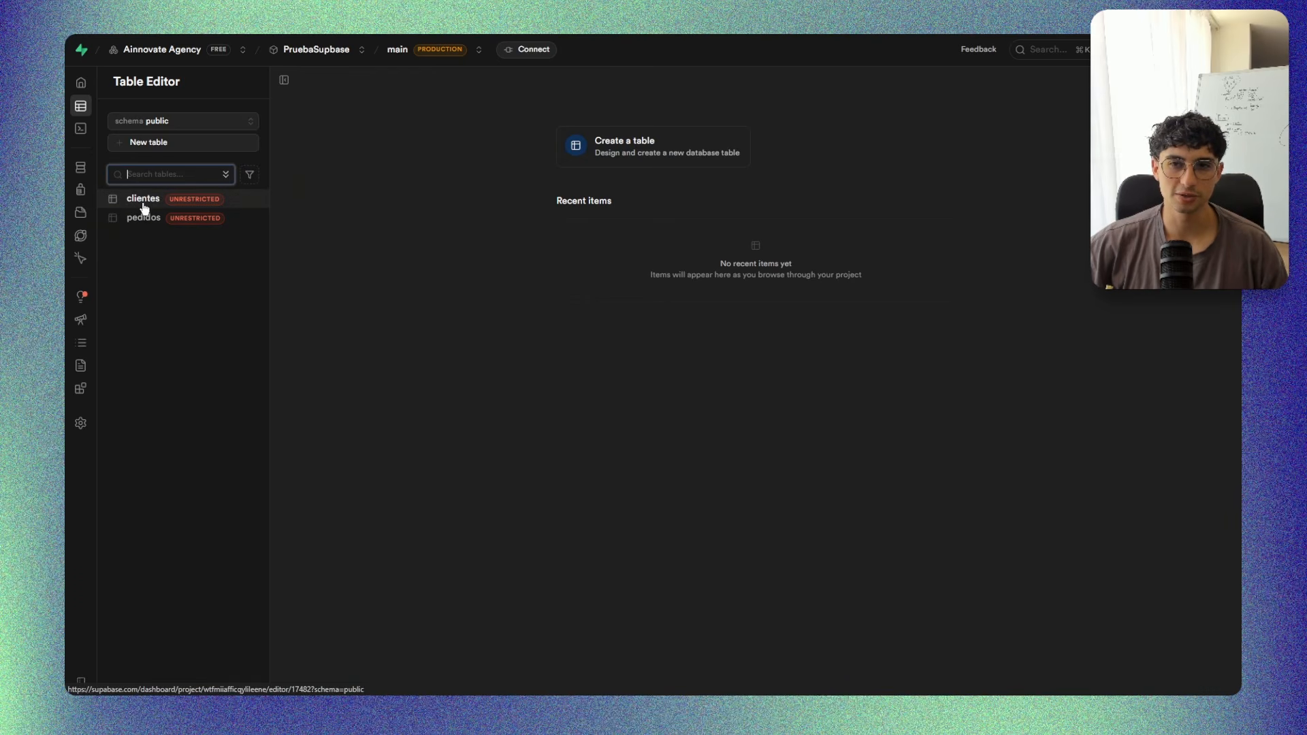
pyautogui.click(95, 129)
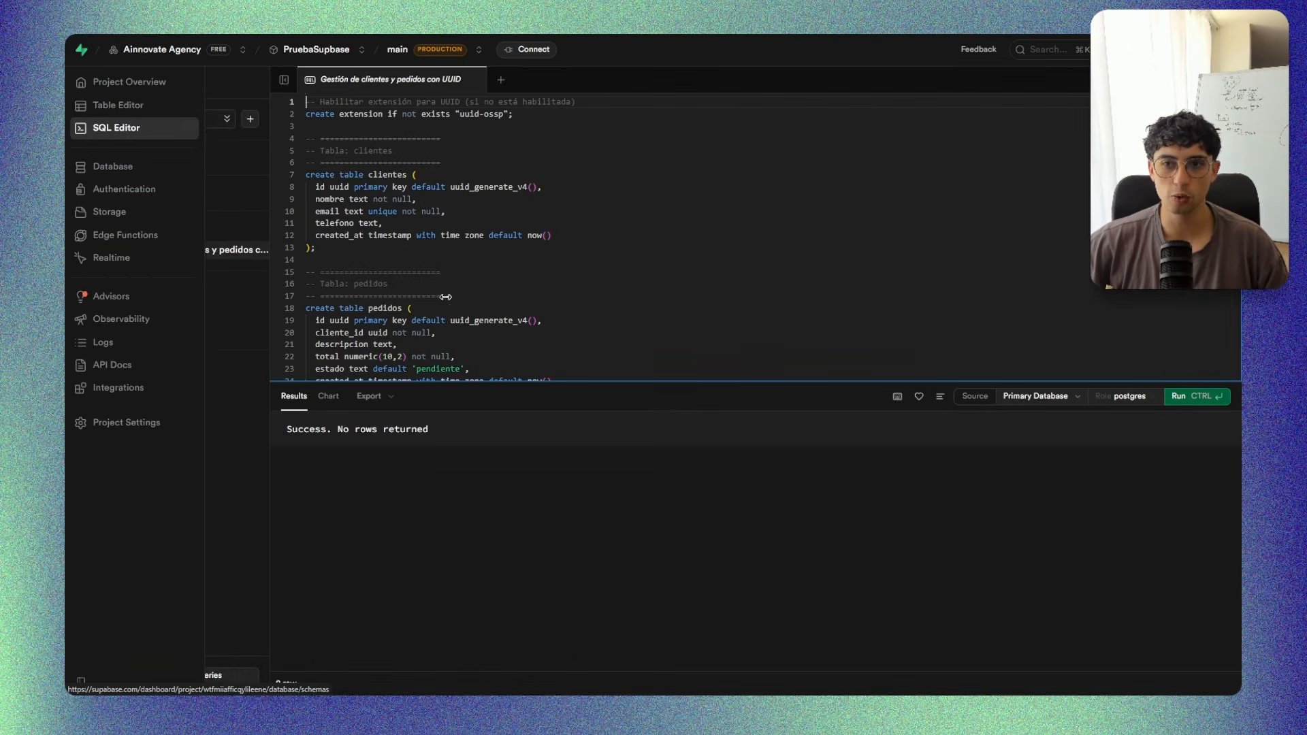
pyautogui.click(115, 105)
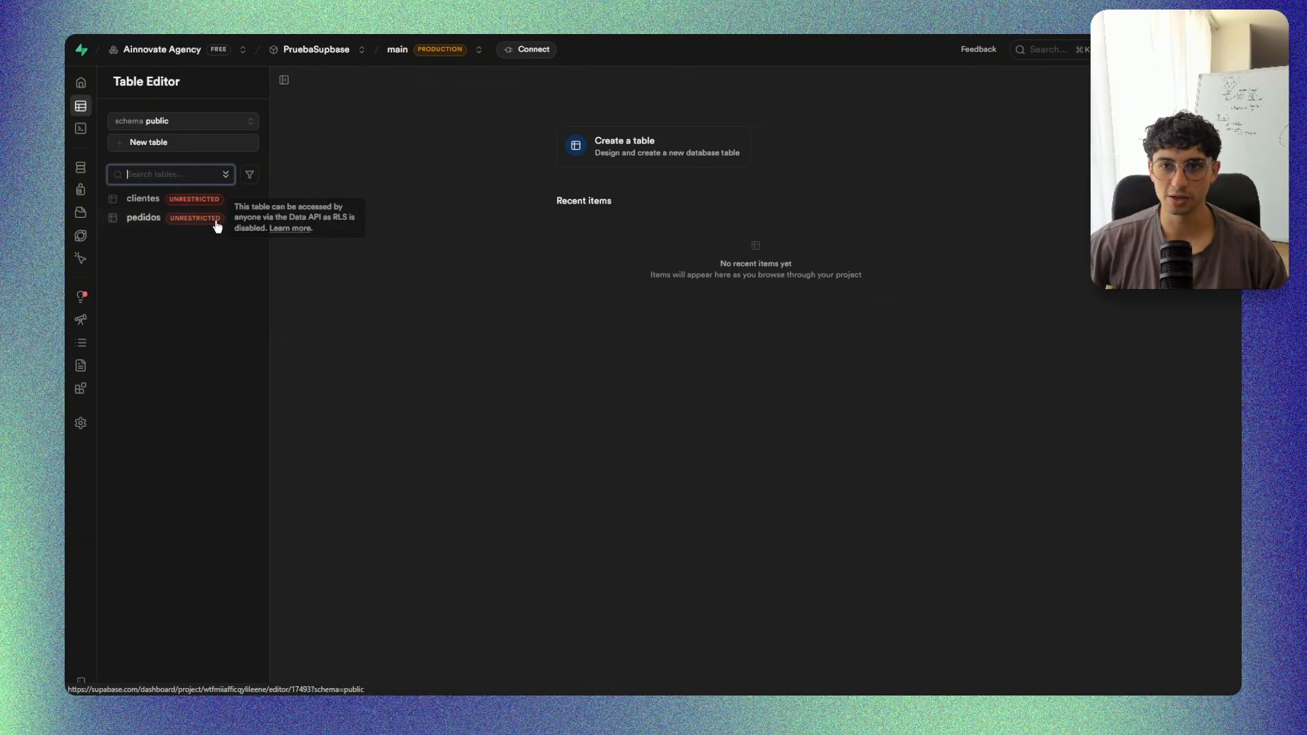
pyautogui.click(143, 200)
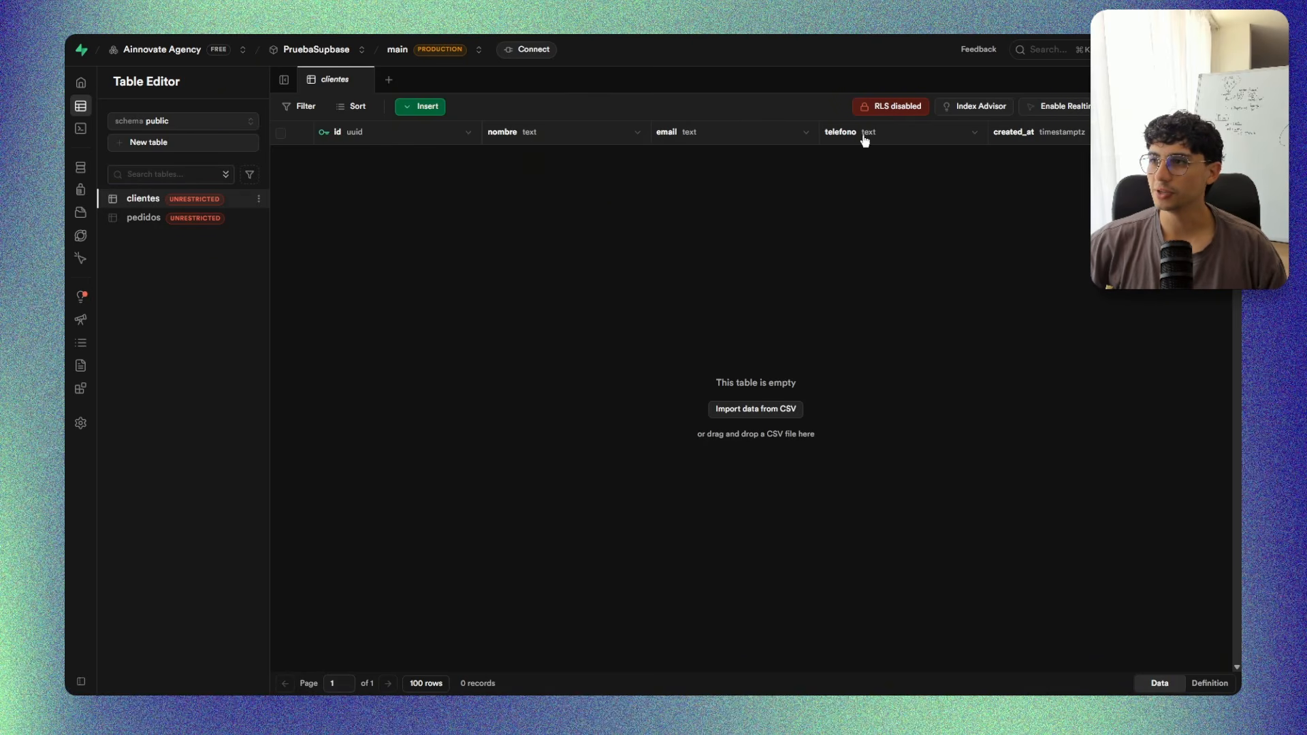
# Open the pedidos table and inspect the foreign key relation on cliente_id, comparing it with the id column of the clientes table.
pyautogui.click(143, 220)
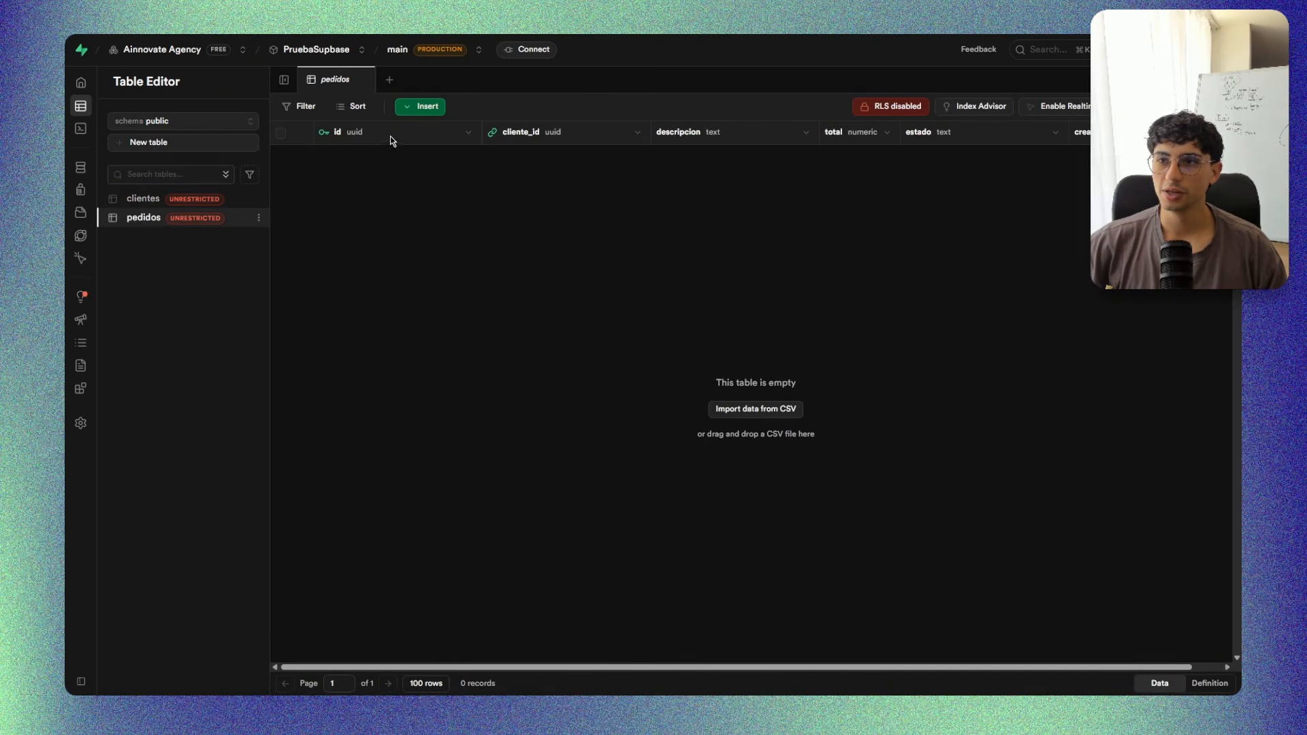
pyautogui.moveTo(494, 136)
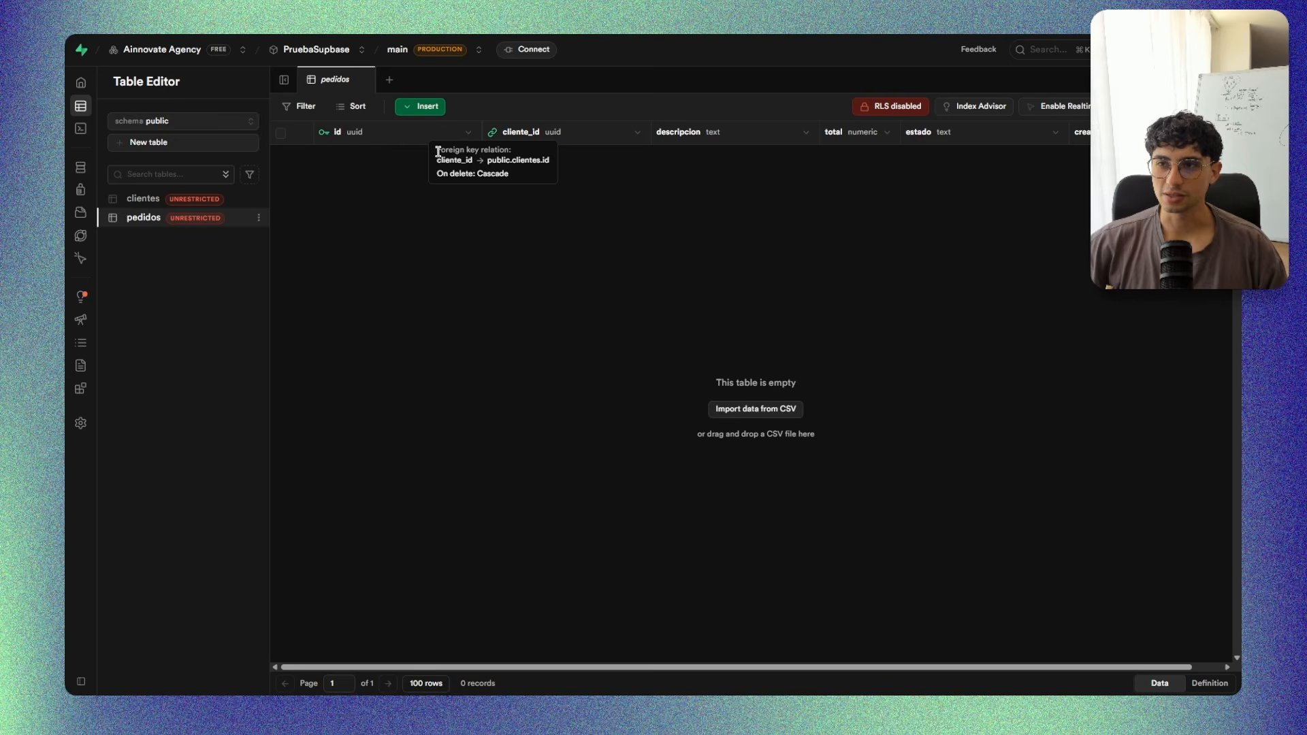
pyautogui.moveTo(437, 151); pyautogui.dragTo(549, 163)
pyautogui.click(443, 161)
pyautogui.doubleClick(479, 164)
pyautogui.click(514, 160)
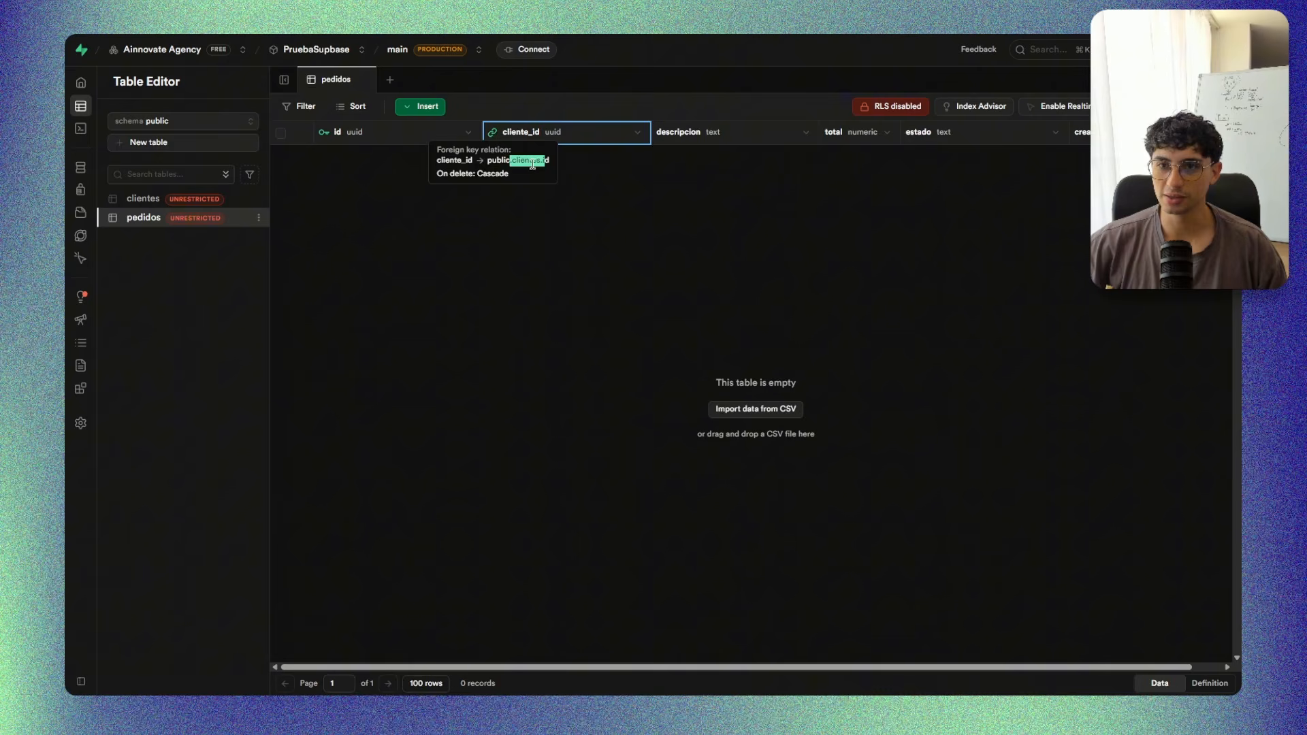
pyautogui.click(140, 198)
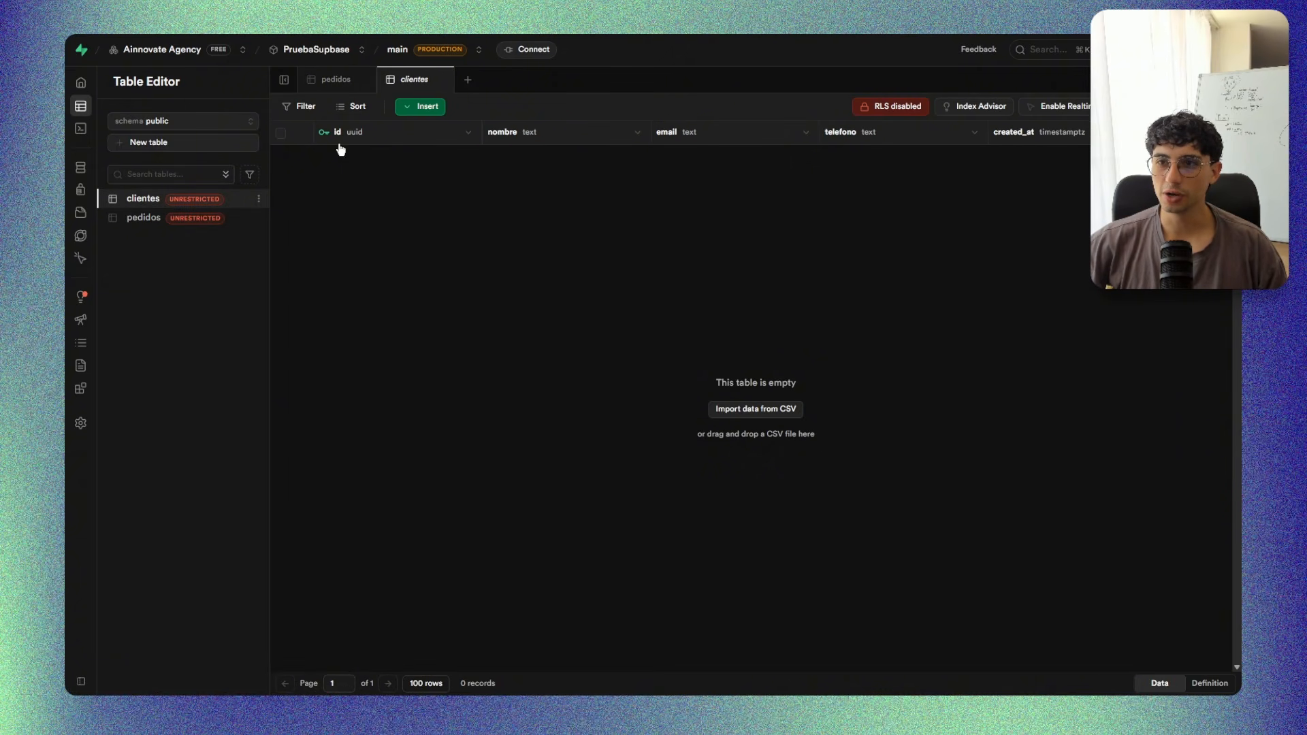
pyautogui.click(162, 215)
pyautogui.moveTo(493, 134)
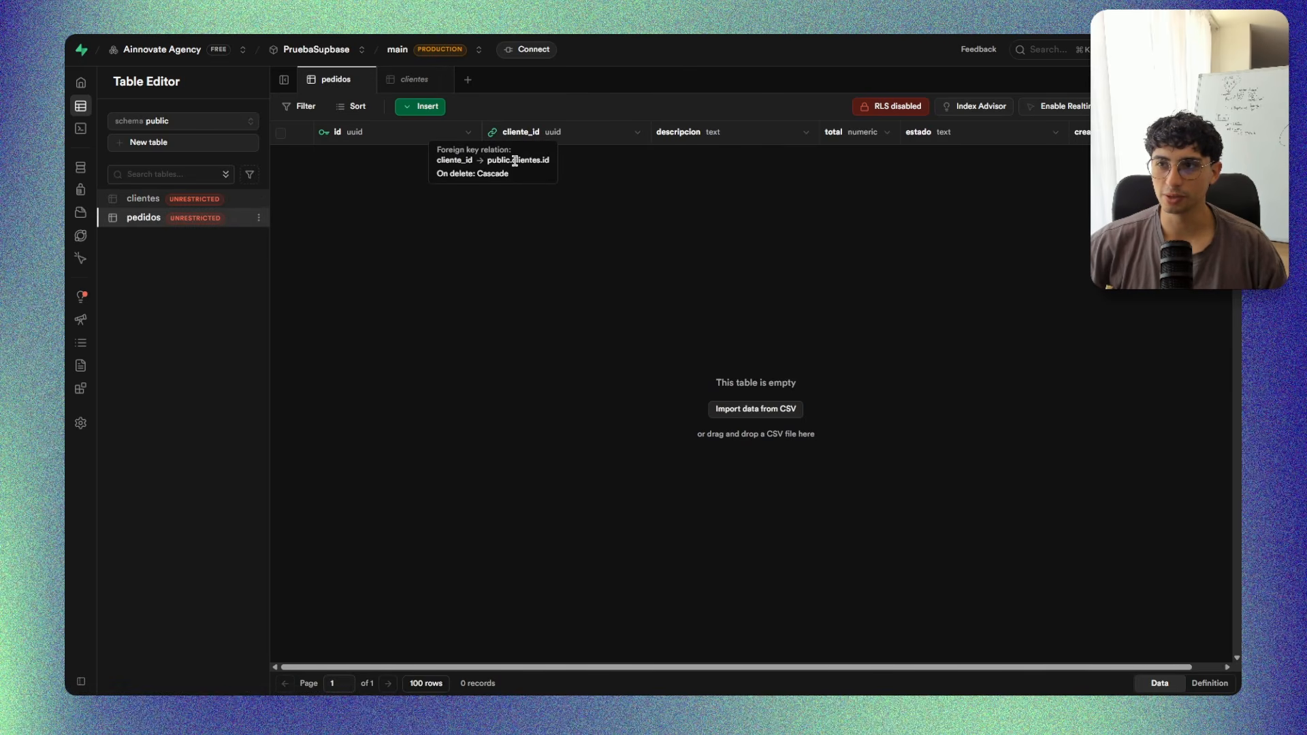
pyautogui.click(466, 162)
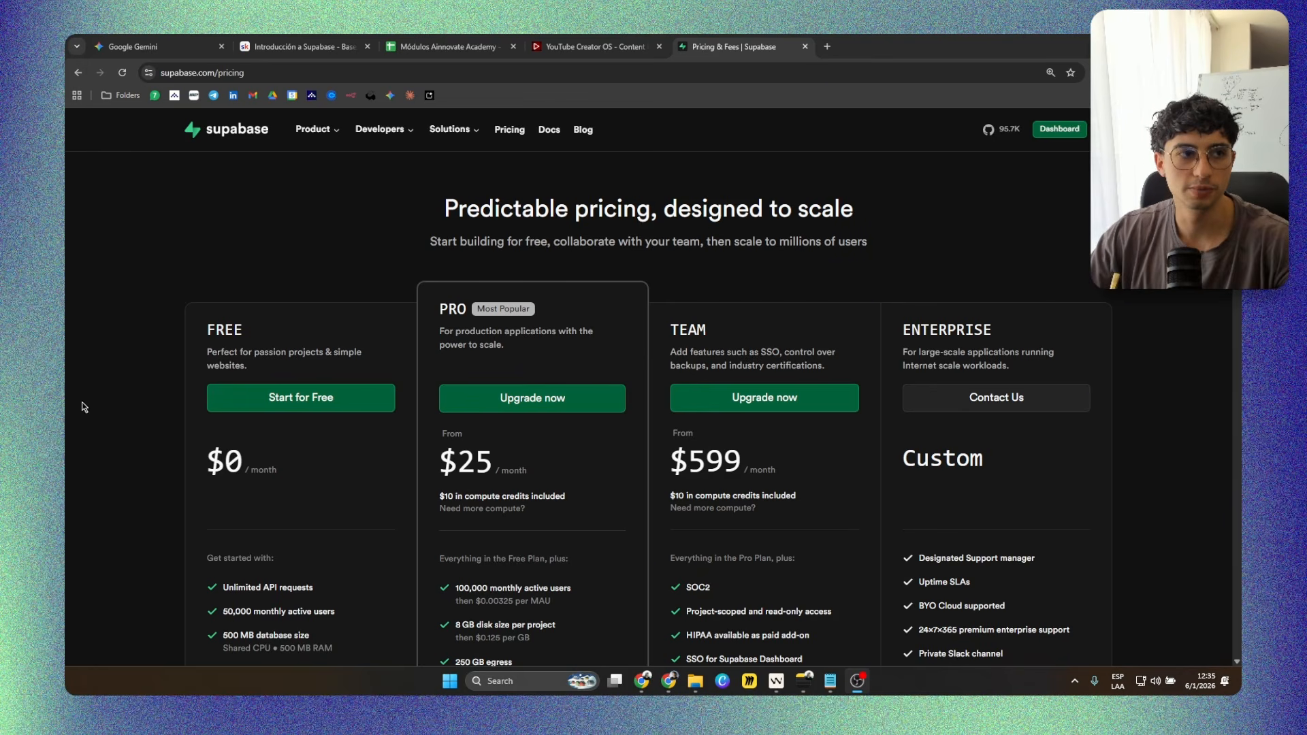
# View the pricing page full screen and enlarged, and examine the Free plan's price and API request allowance.
pyautogui.press('F11')
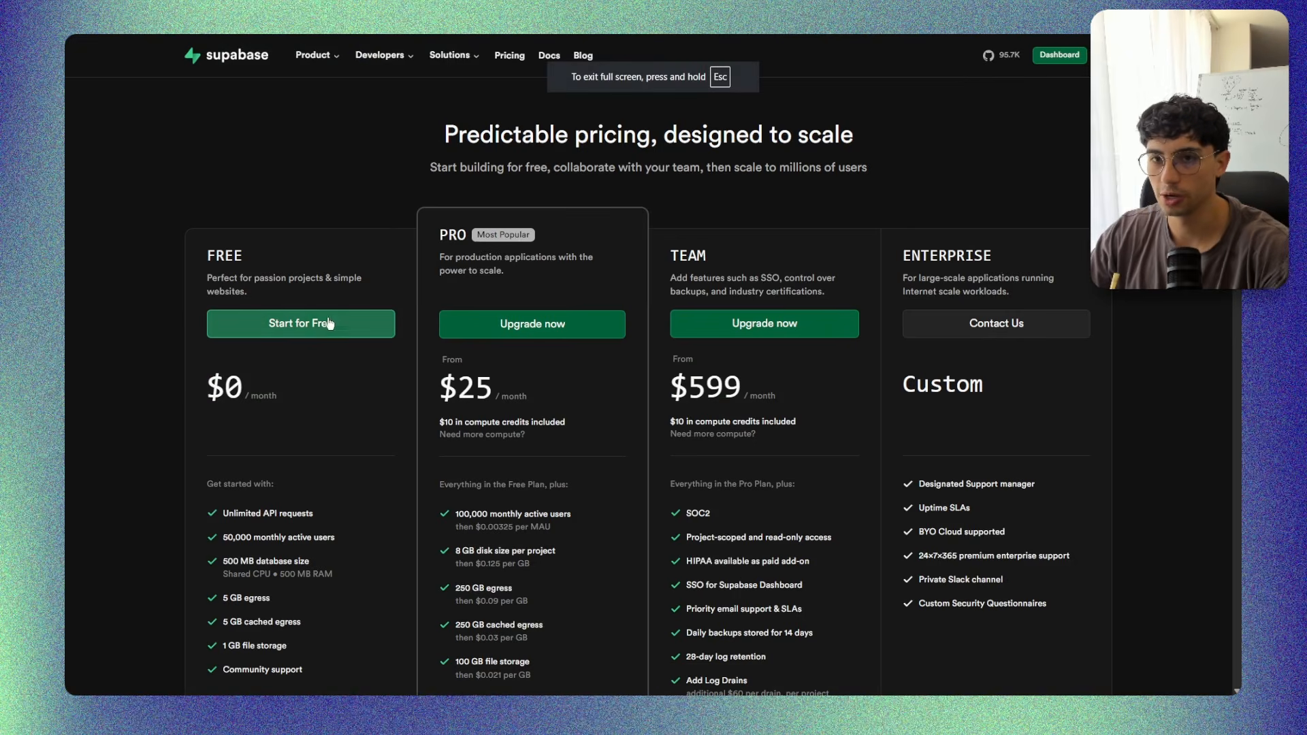
pyautogui.scroll(-1, 345, 217)
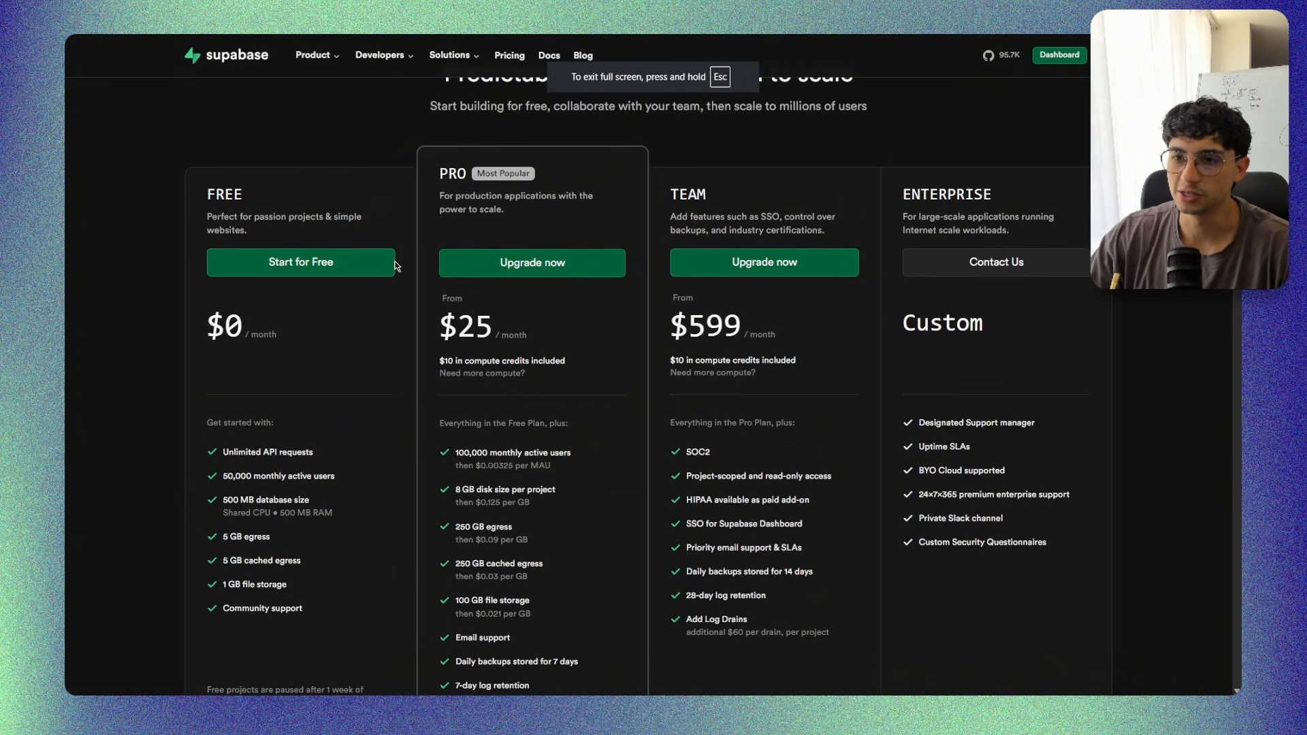
pyautogui.moveTo(206, 193); pyautogui.dragTo(258, 199)
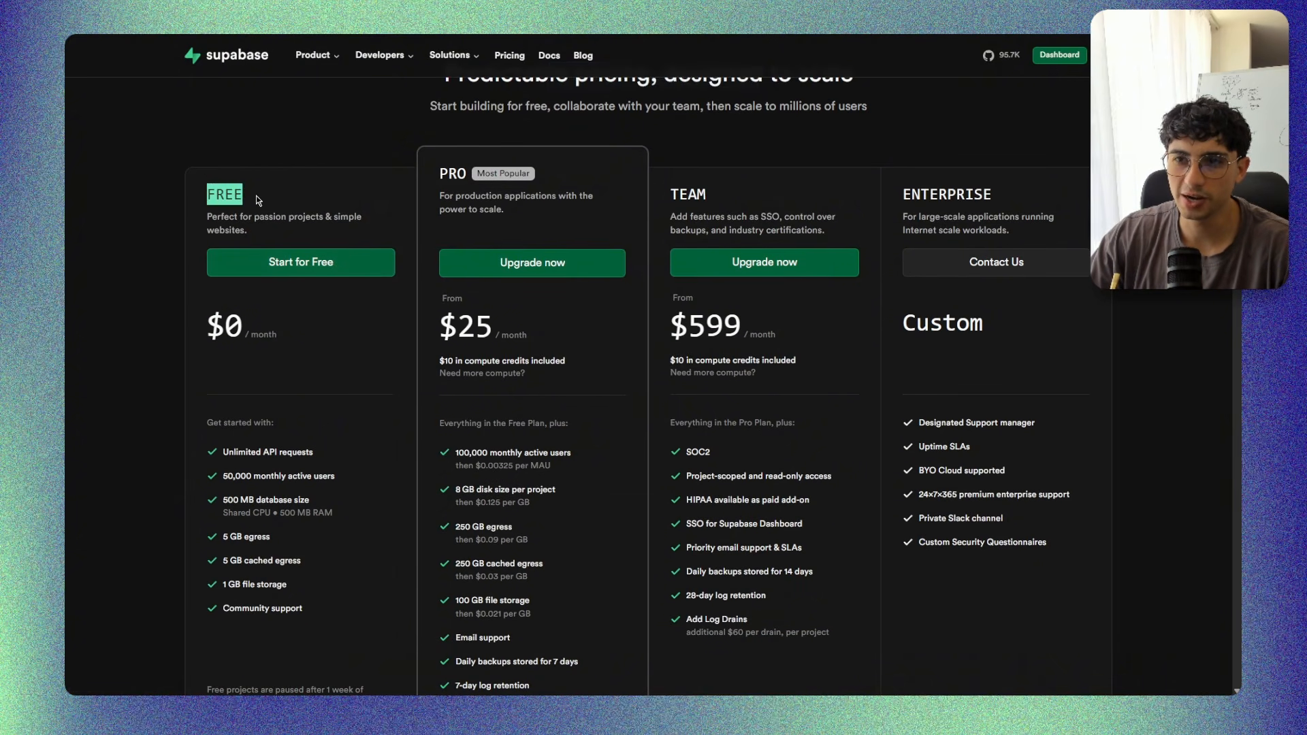
pyautogui.click(267, 197)
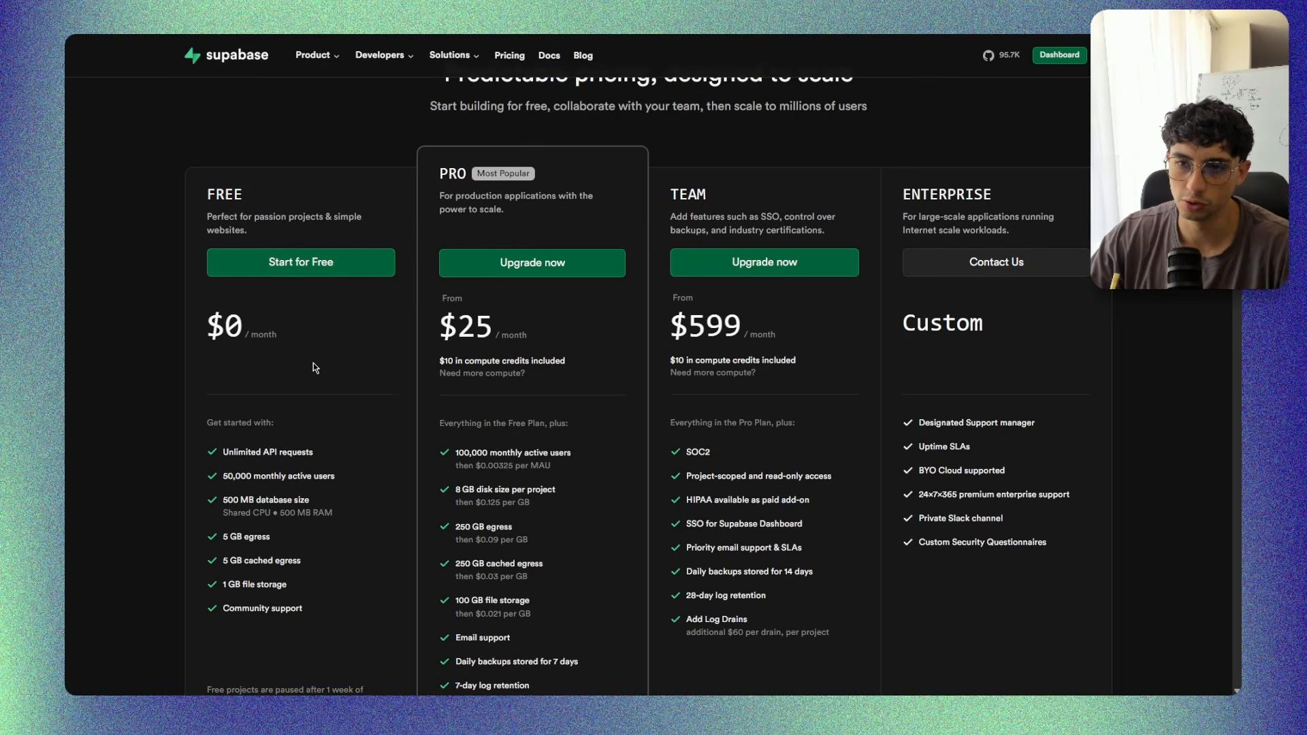
pyautogui.tripleClick(288, 337)
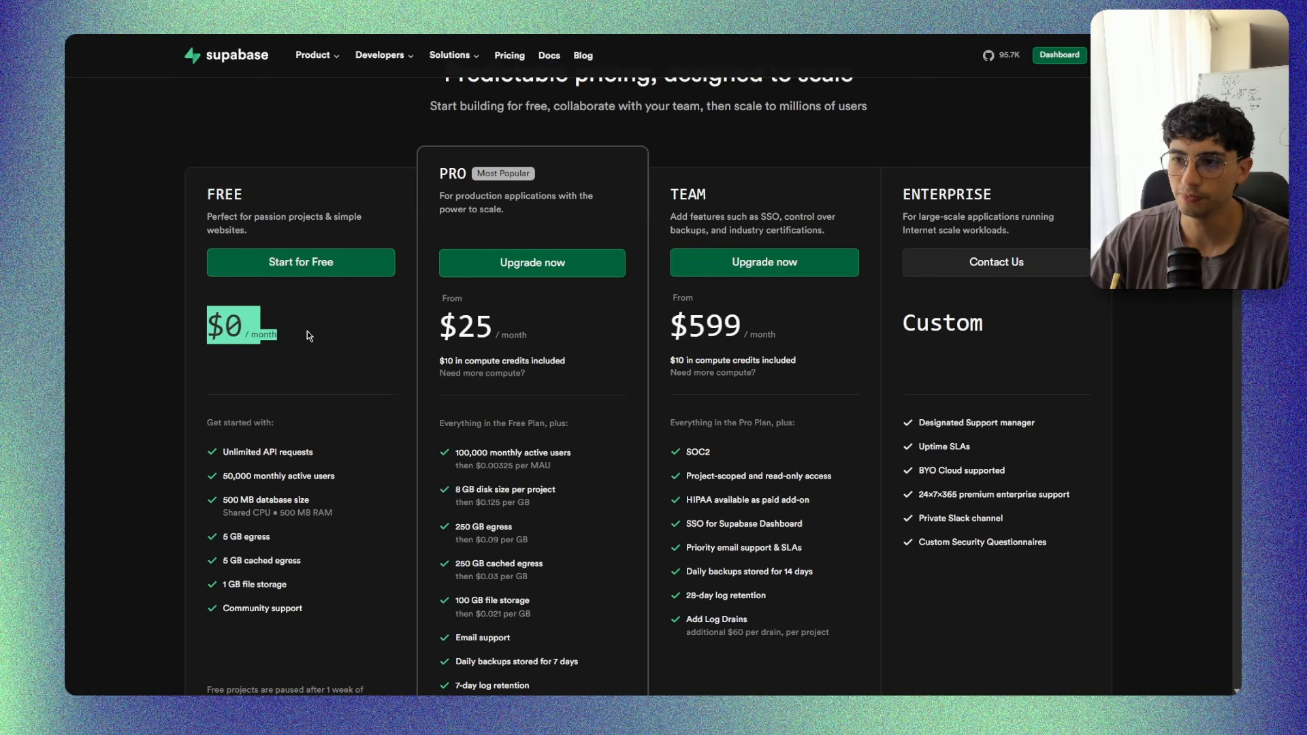
pyautogui.click(287, 324)
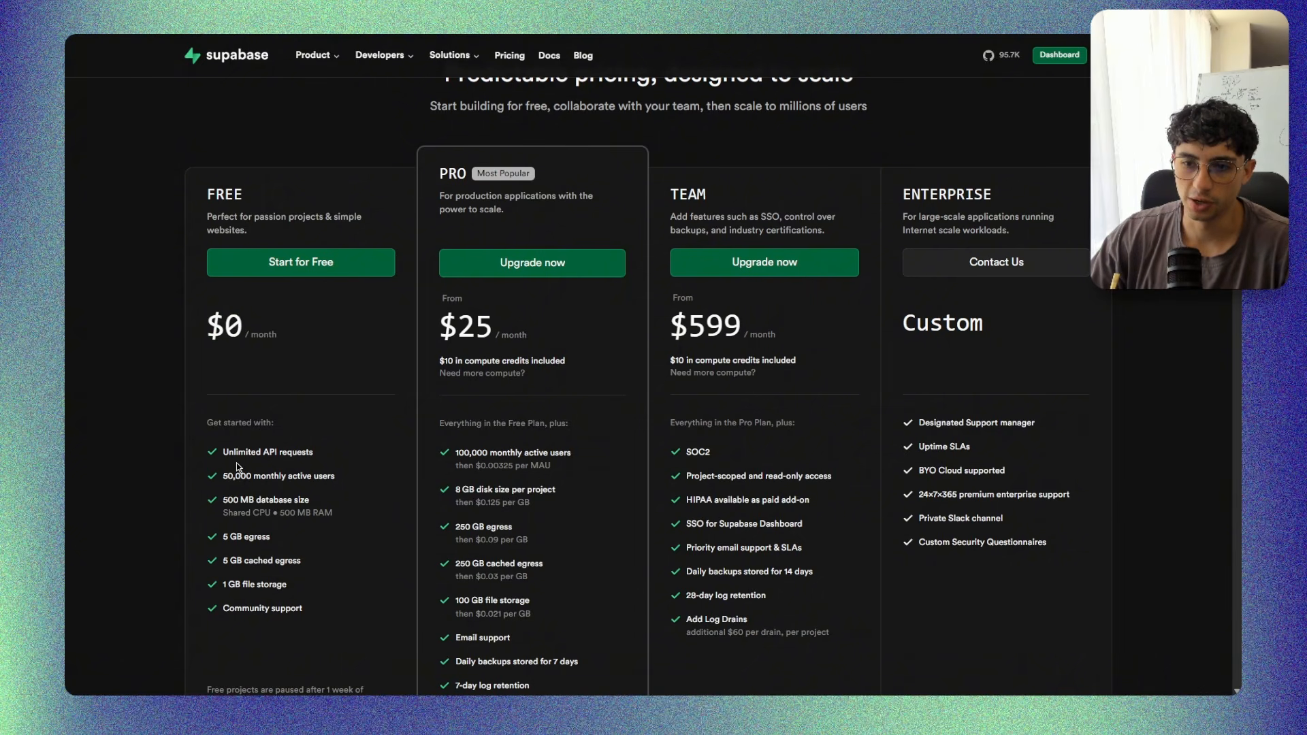
pyautogui.moveTo(222, 452); pyautogui.dragTo(360, 454)
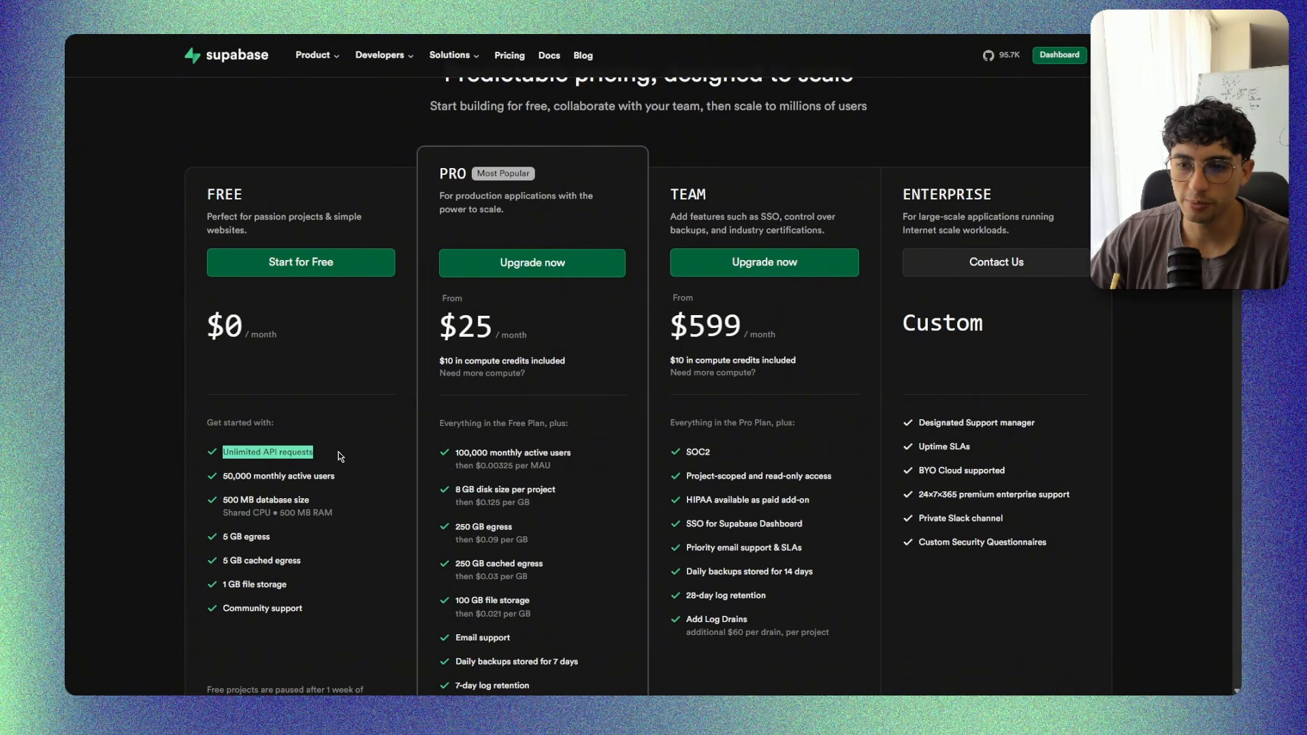
pyautogui.click(336, 449)
pyautogui.hotkey('ctrl', '+')
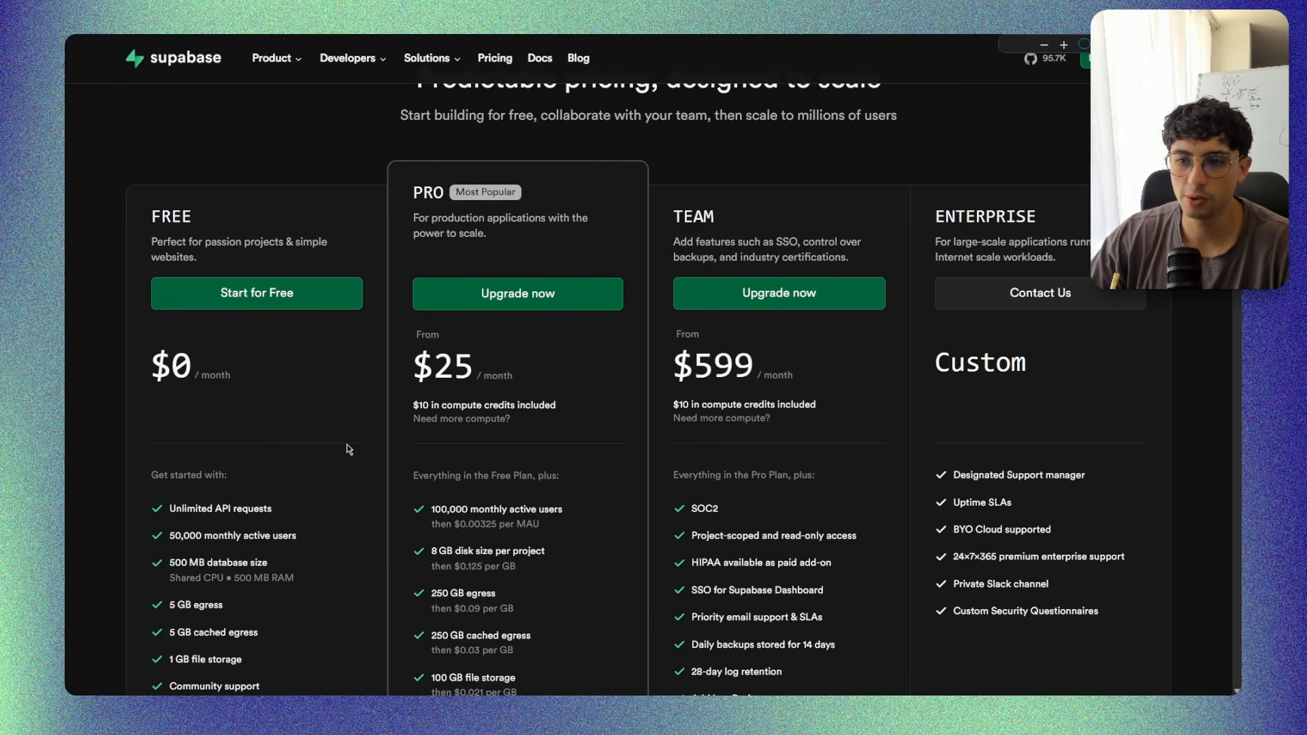
pyautogui.scroll(-1, 341, 443)
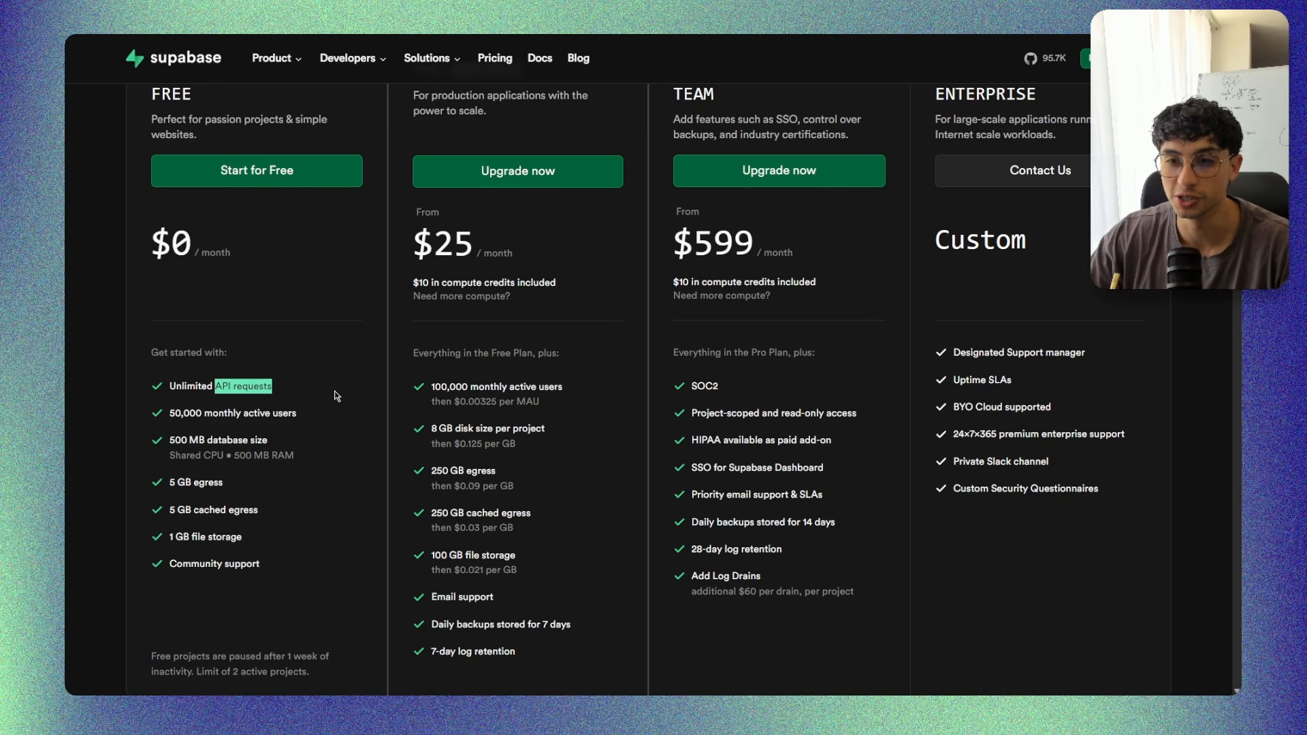
# Read the Free plan's limits for monthly active users, database size, egress, cached egress and file storage, plus its support level.
pyautogui.moveTo(169, 412); pyautogui.dragTo(307, 416)
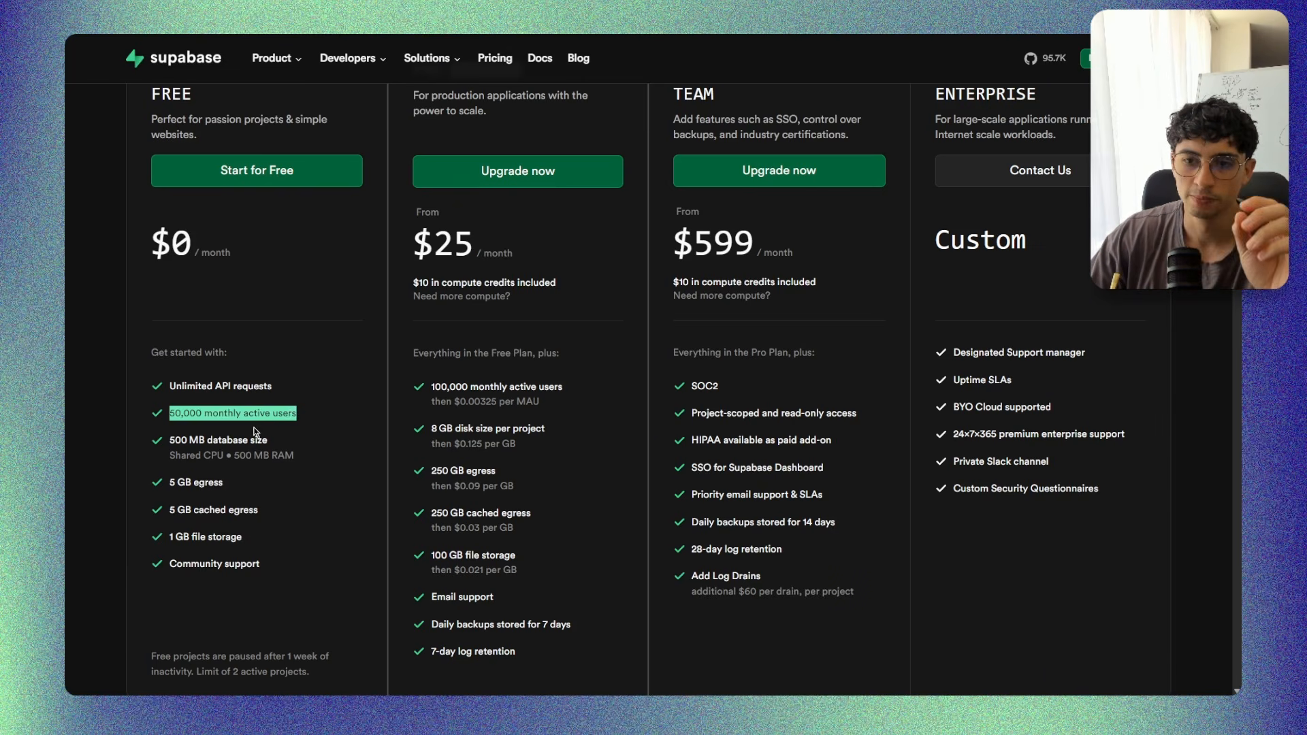
pyautogui.moveTo(170, 440)
pyautogui.mouseDown()
pyautogui.moveTo(272, 441)
pyautogui.moveTo(170, 441)
pyautogui.mouseUp()
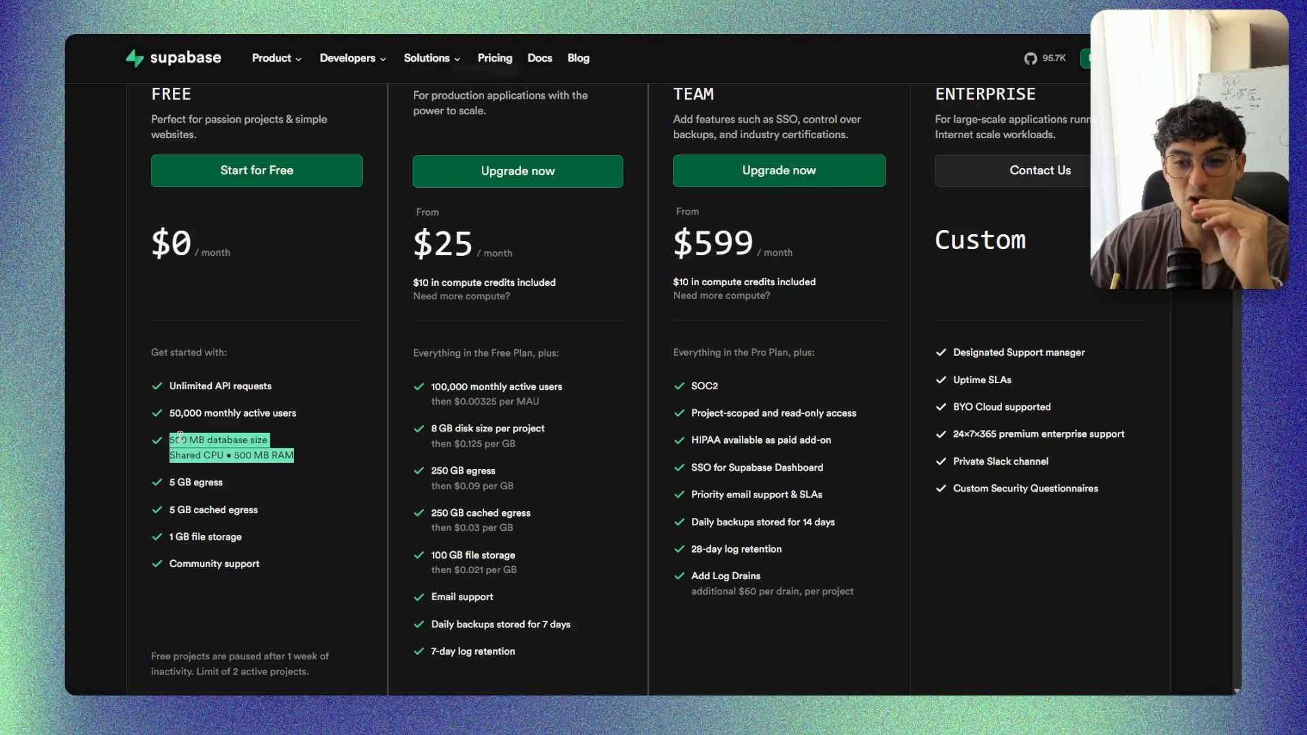
pyautogui.click(316, 501)
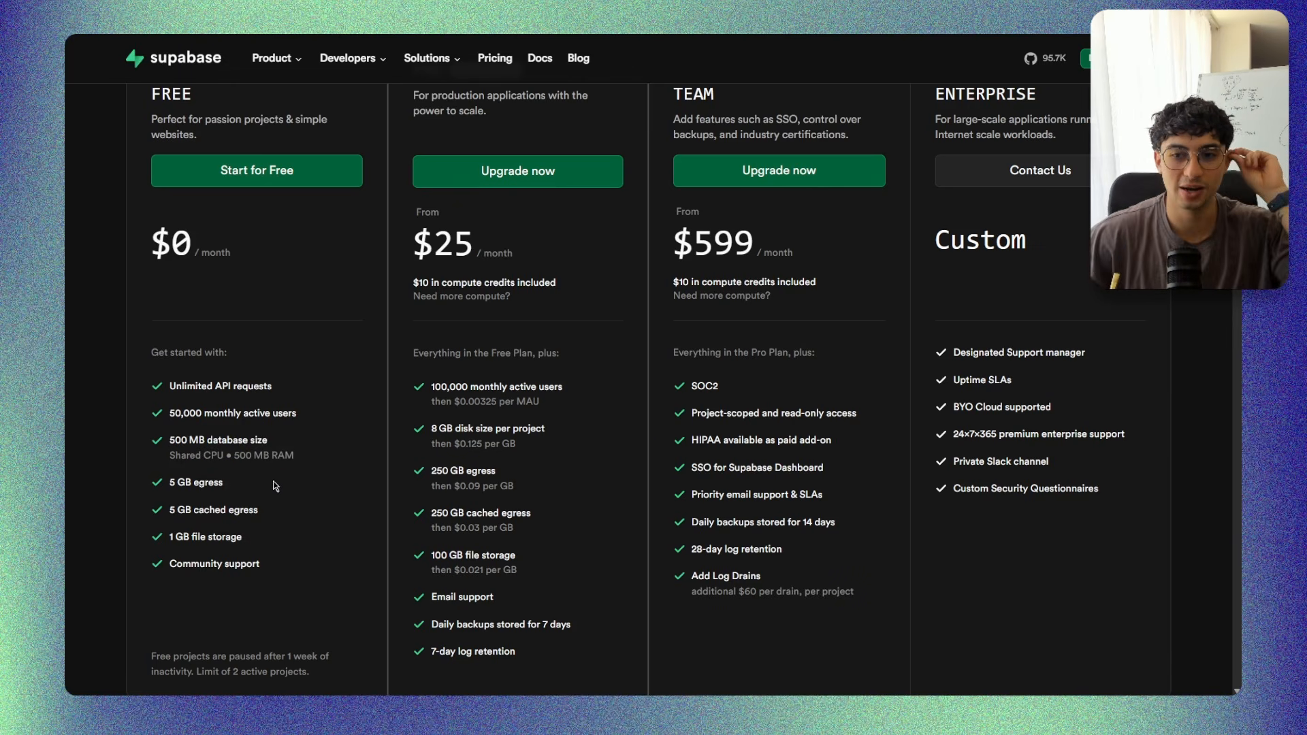
pyautogui.moveTo(170, 440); pyautogui.dragTo(207, 440)
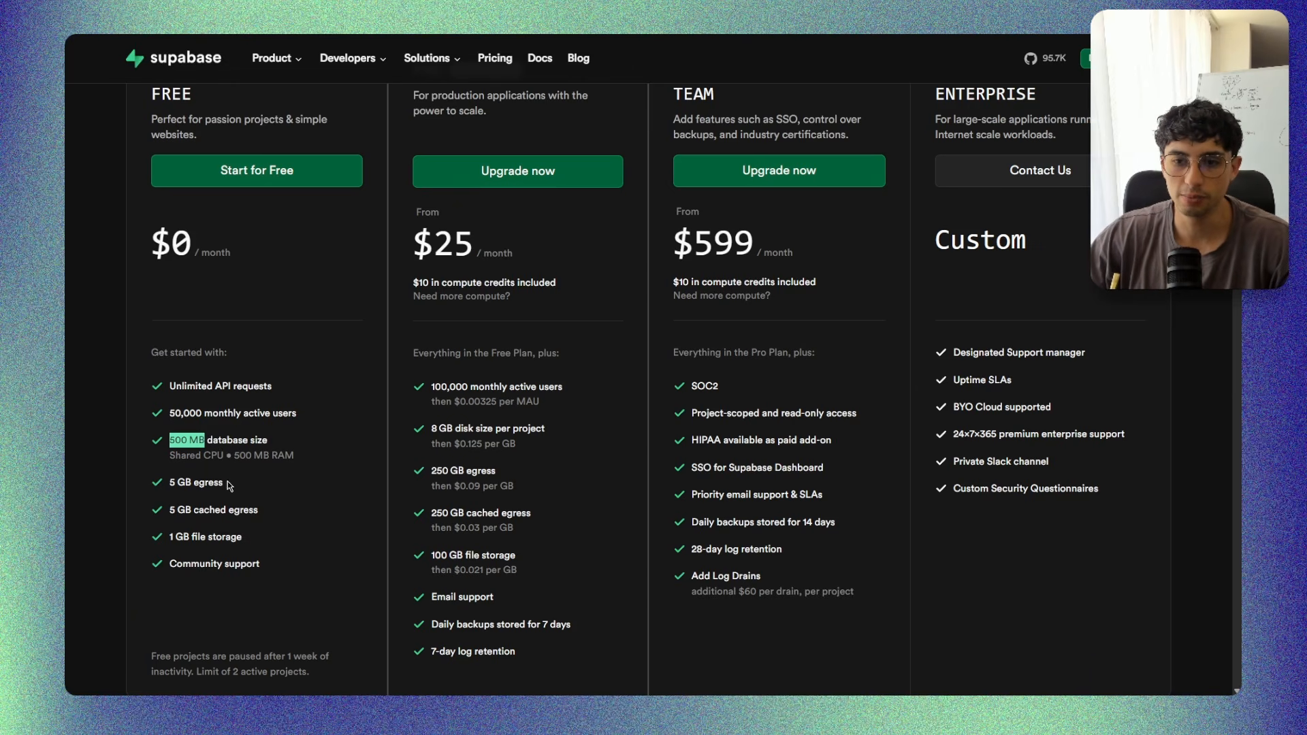
pyautogui.moveTo(173, 481); pyautogui.dragTo(267, 513)
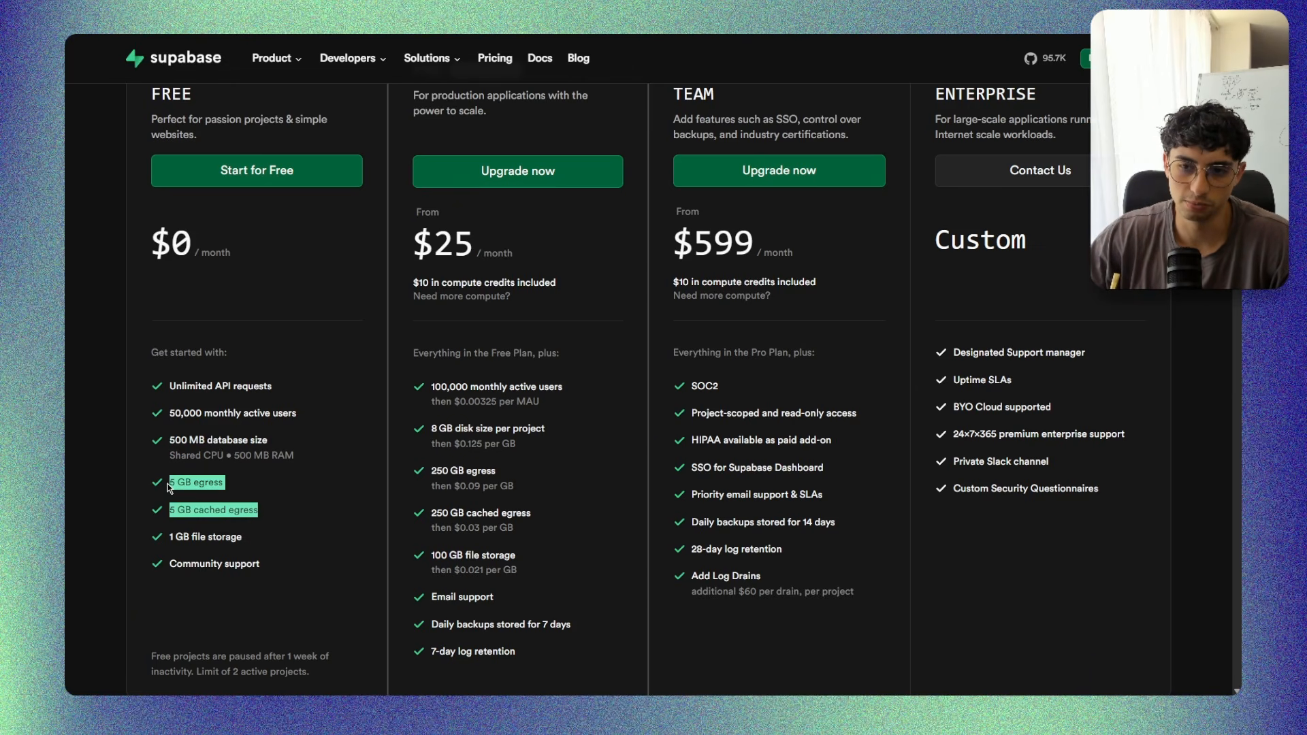
pyautogui.click(262, 491)
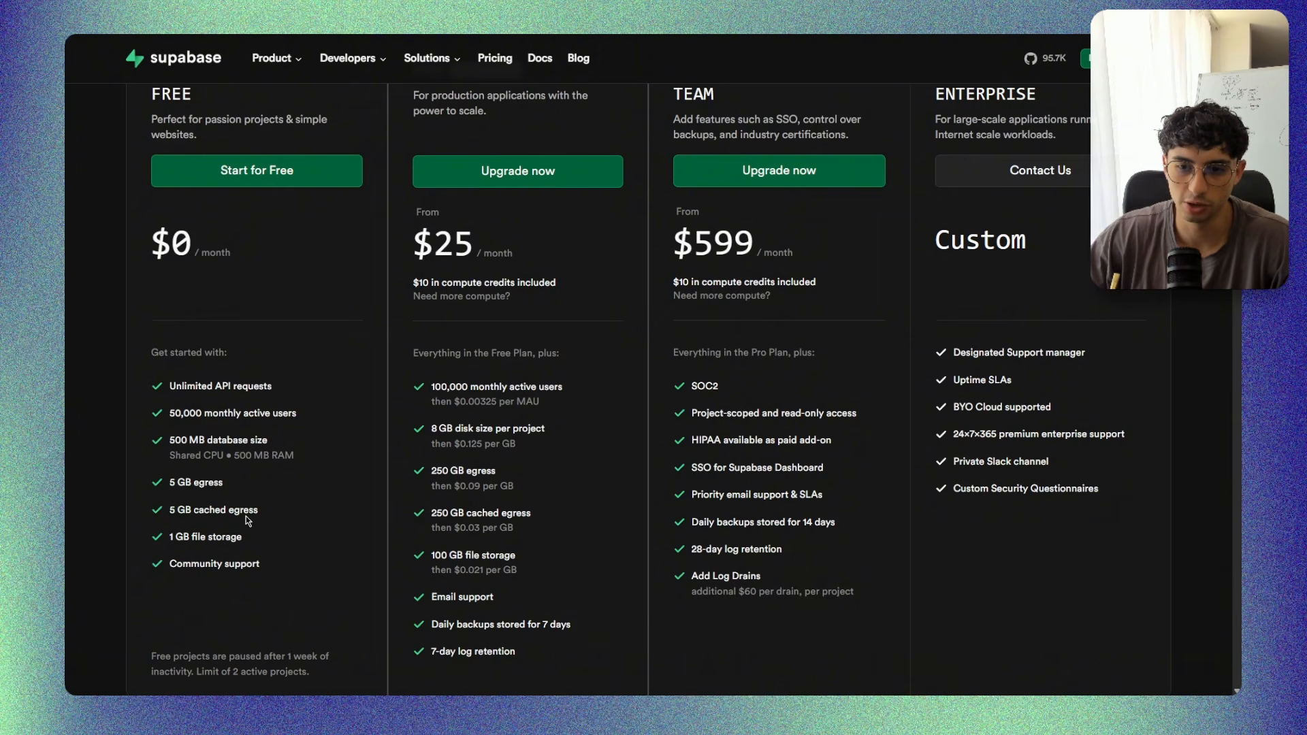
pyautogui.moveTo(170, 536); pyautogui.dragTo(251, 539)
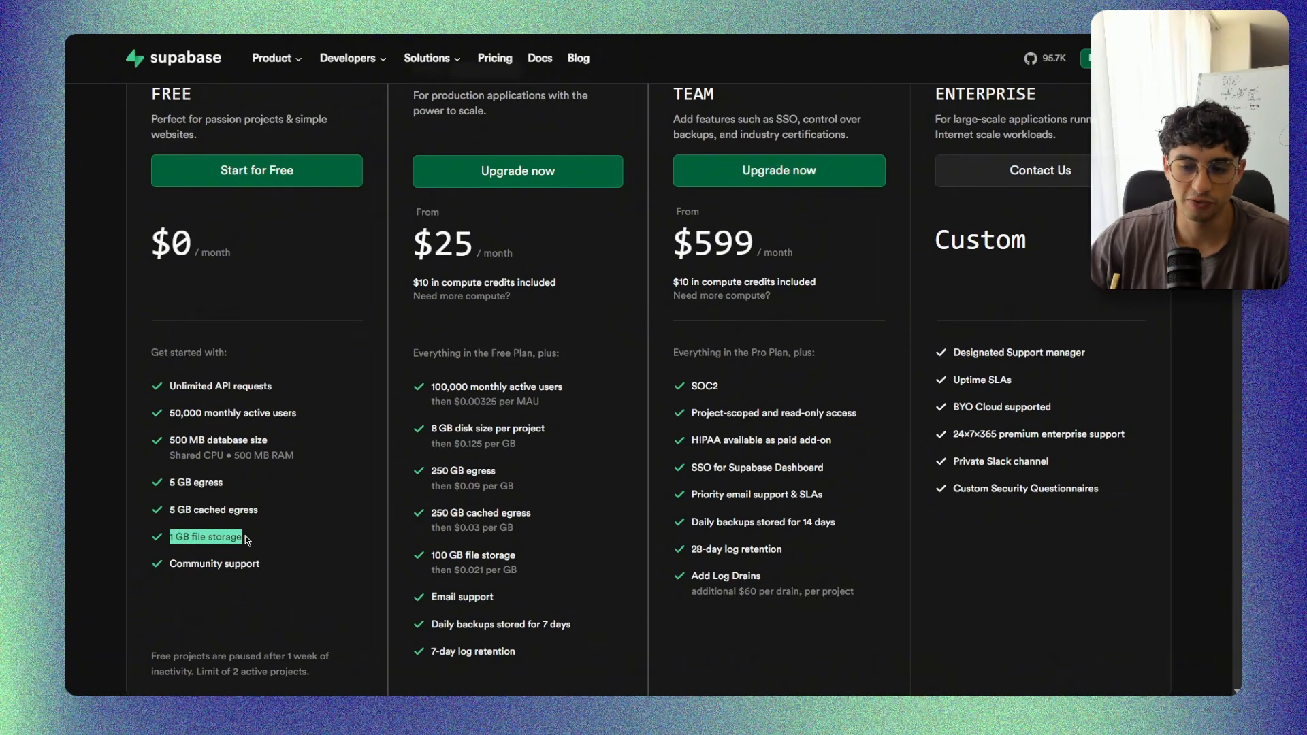
pyautogui.click(264, 540)
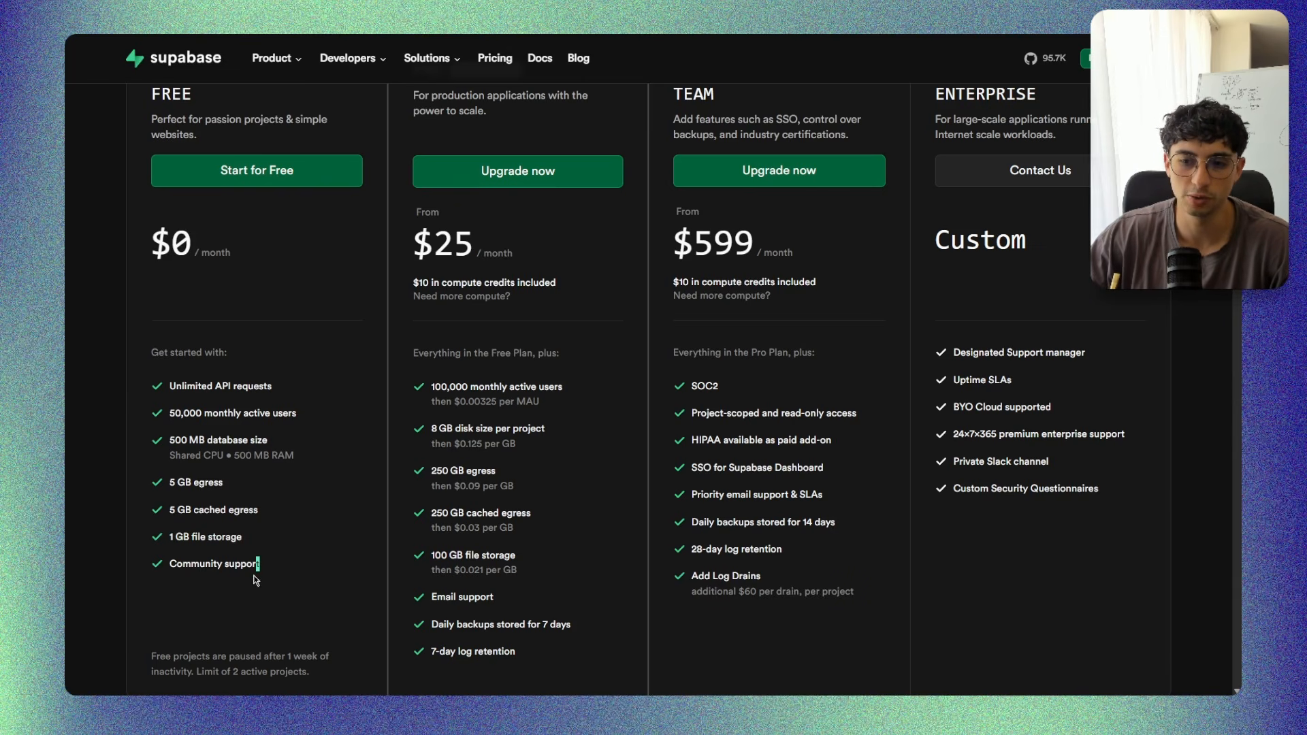
pyautogui.moveTo(260, 565); pyautogui.dragTo(177, 564)
pyautogui.click(329, 494)
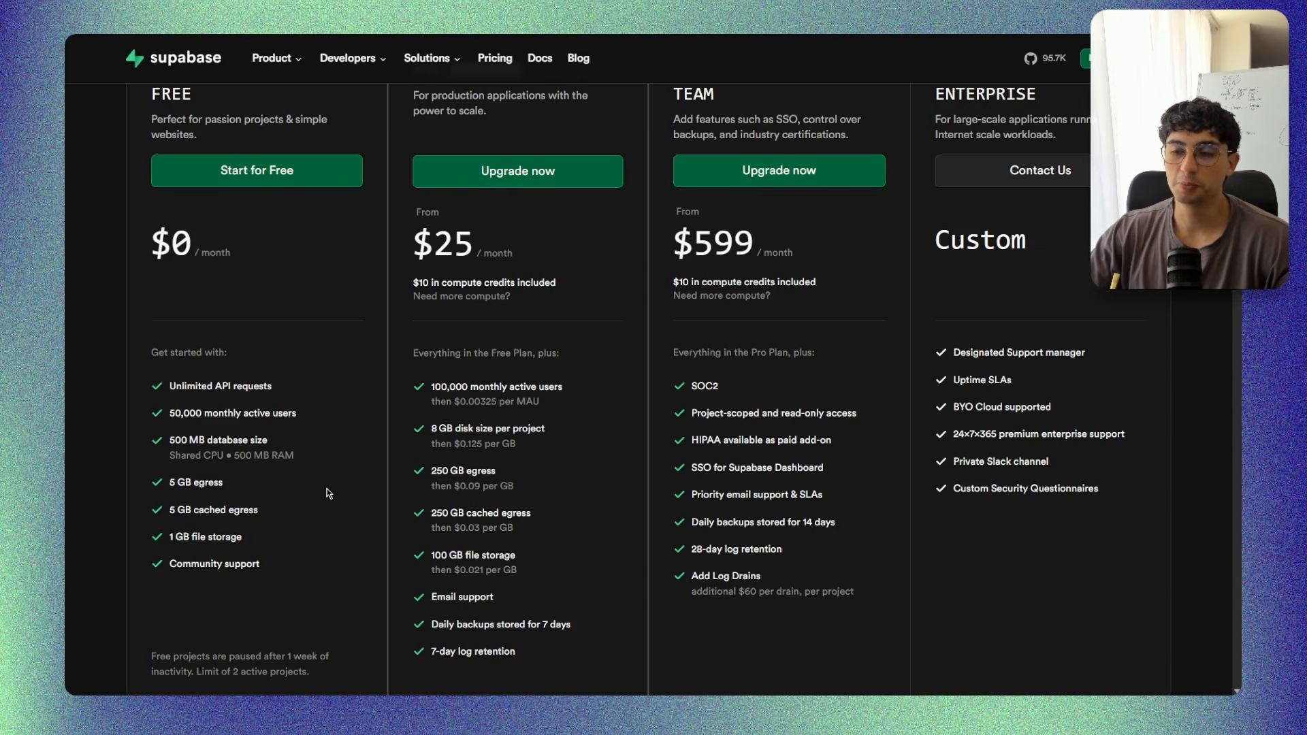
# Compare the Pro plan's monthly active users and disk size per project with the Free plan's limits.
pyautogui.scroll(3, 361, 230)
pyautogui.scroll(-2, 356, 336)
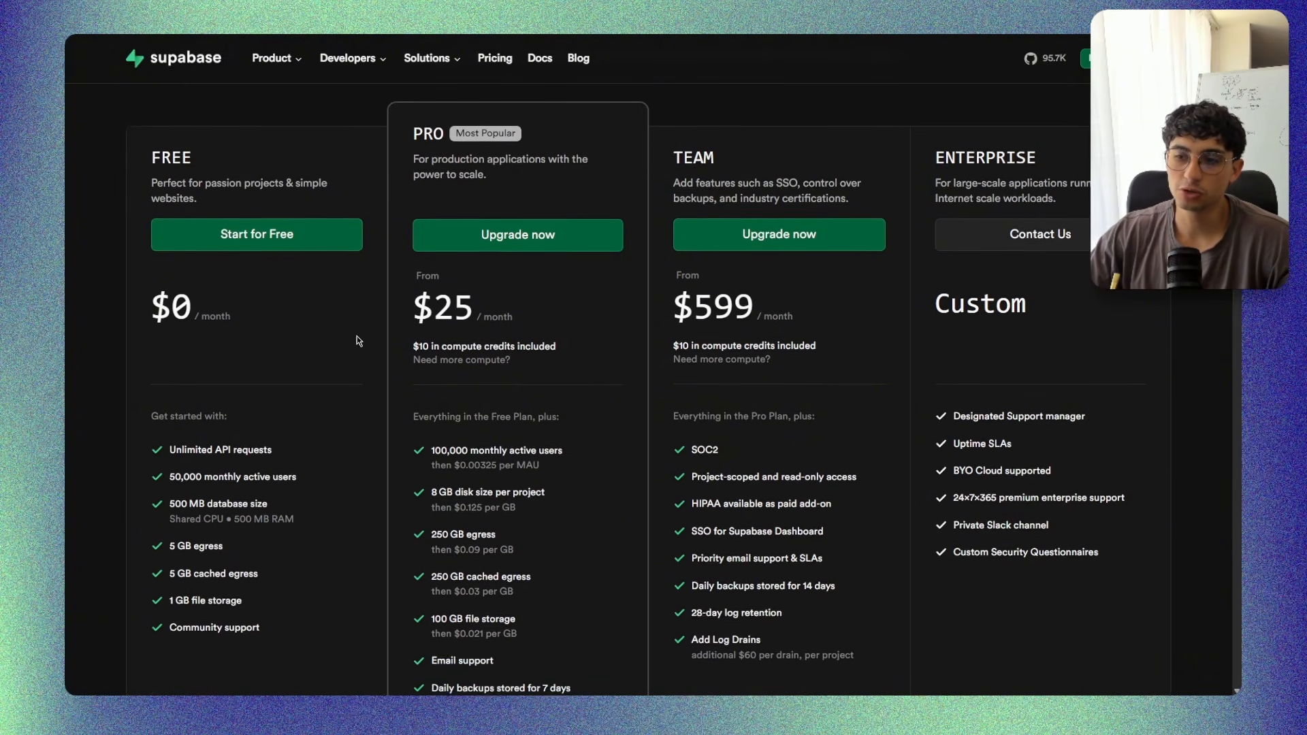
pyautogui.scroll(-2, 360, 344)
pyautogui.moveTo(433, 325); pyautogui.dragTo(566, 332)
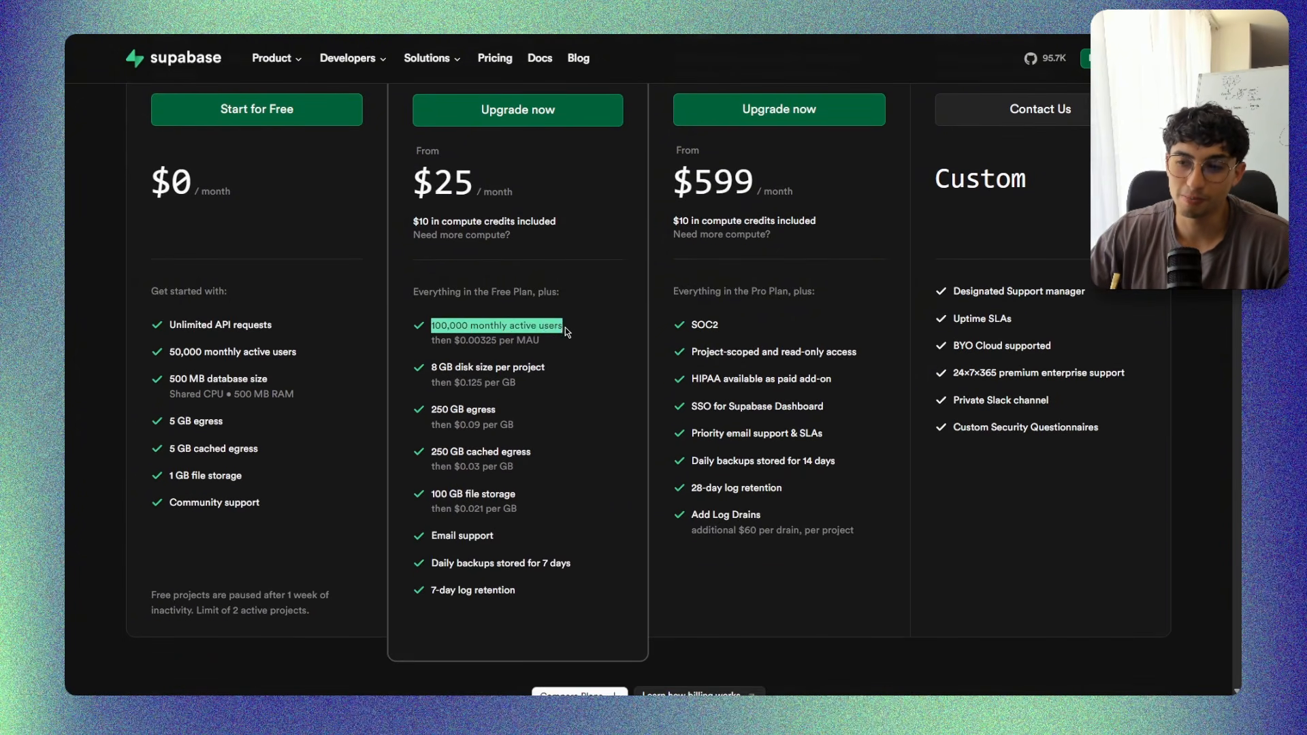
pyautogui.click(564, 342)
pyautogui.moveTo(439, 368); pyautogui.dragTo(545, 367)
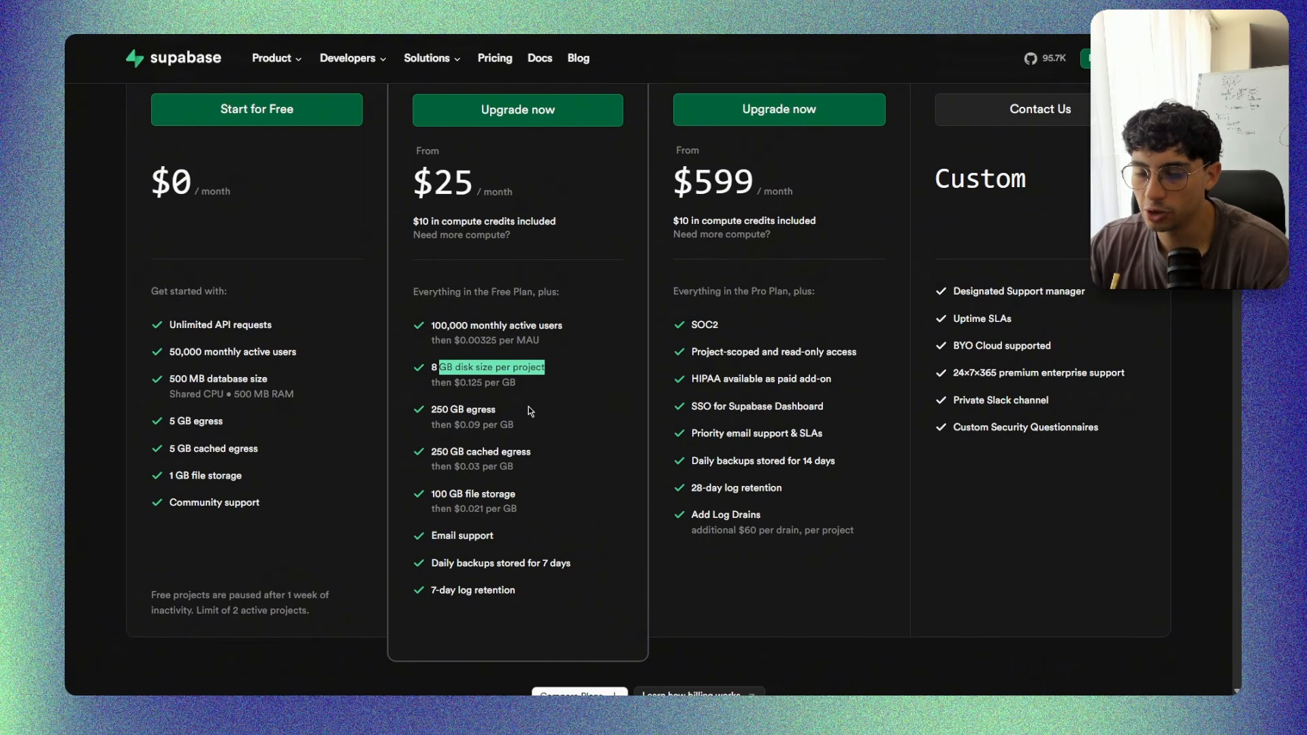
pyautogui.scroll(4, 529, 406)
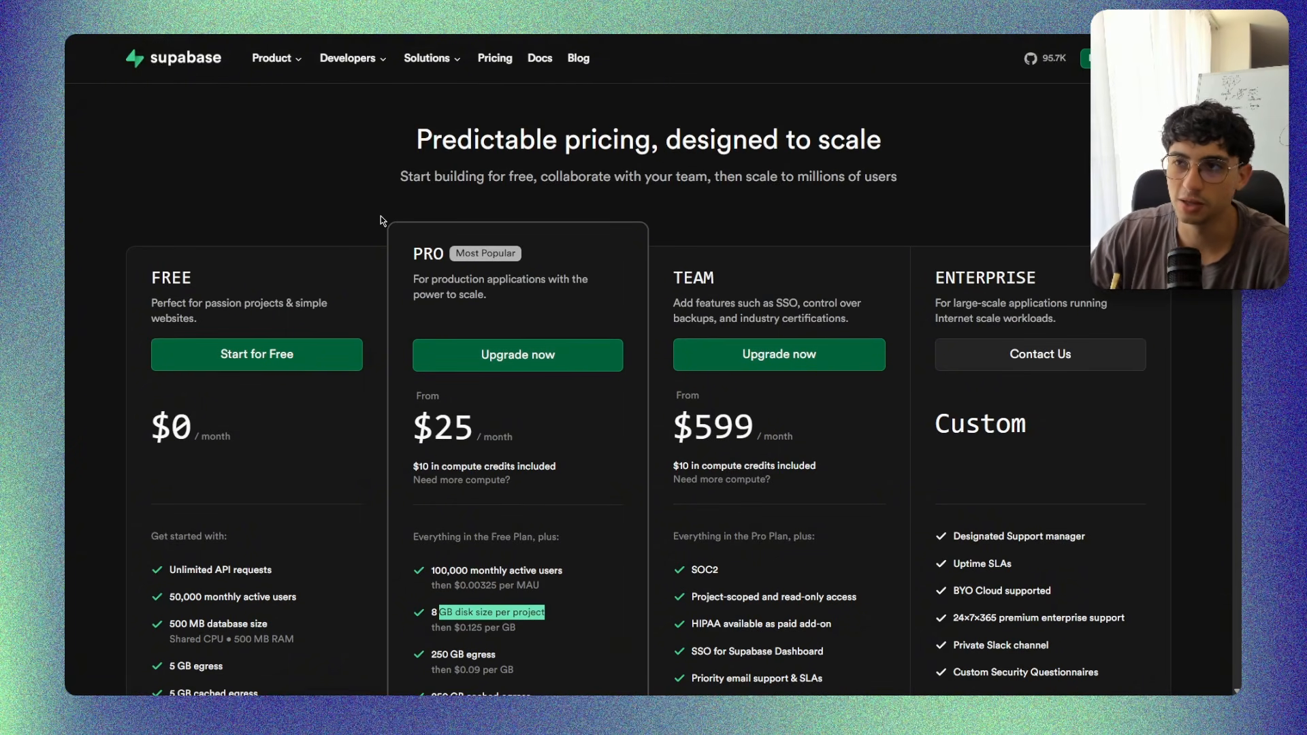
# Open the Ainnovate Agency organization from the dashboard and start a new project named proyecto 2.
pyautogui.click(1097, 60)
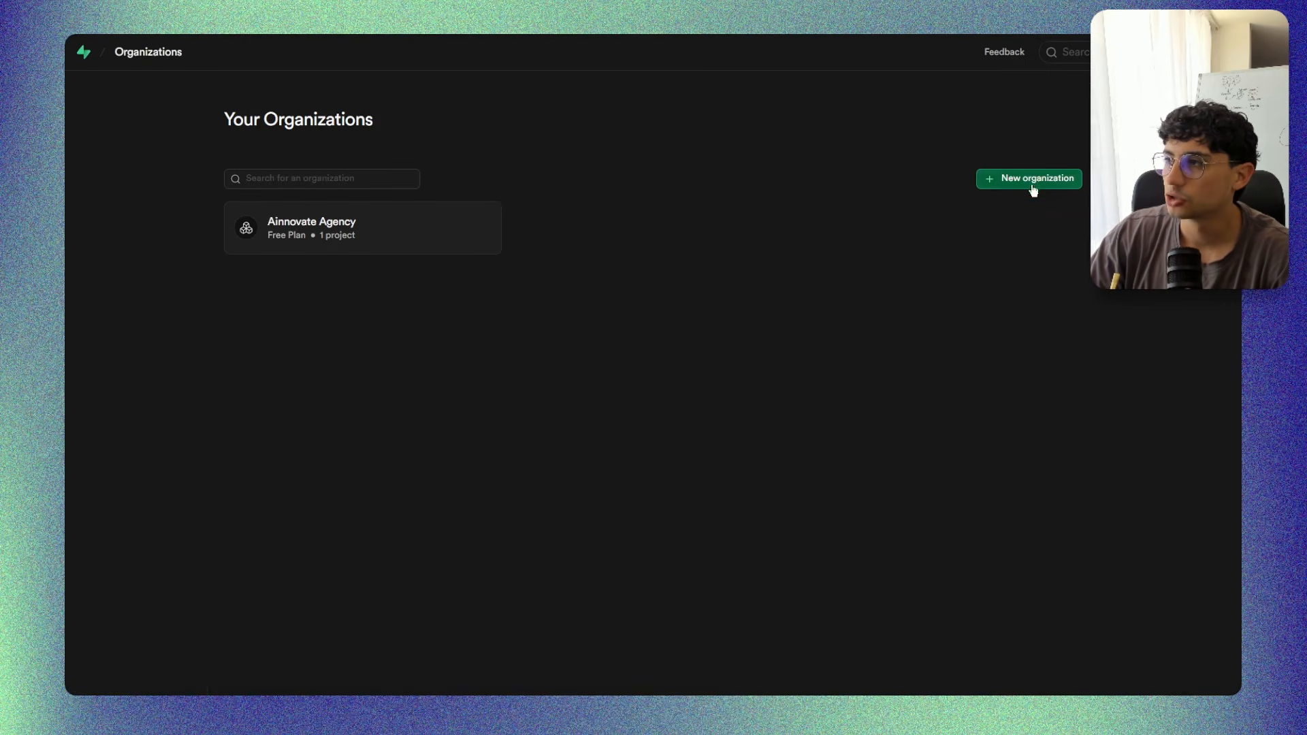
pyautogui.click(349, 233)
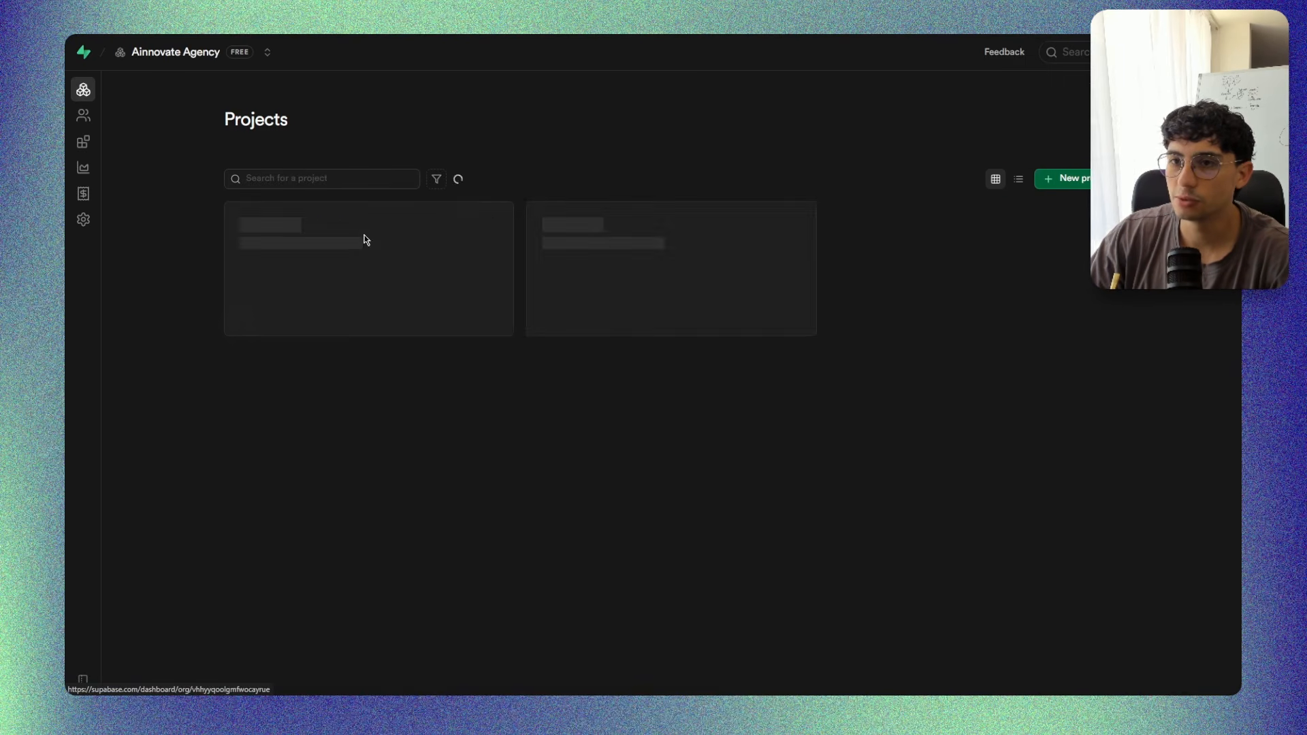
pyautogui.click(1071, 187)
pyautogui.click(703, 253)
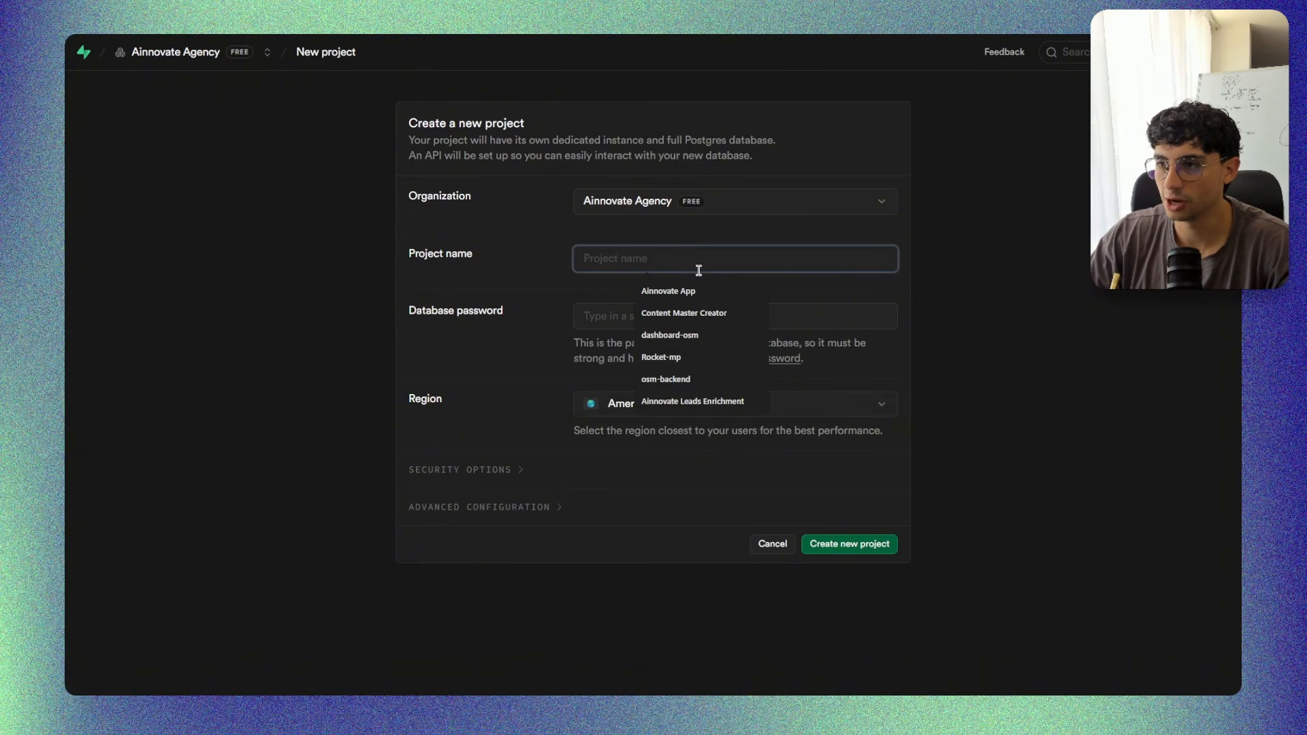
pyautogui.write('proye')
pyautogui.press('BackSpace')
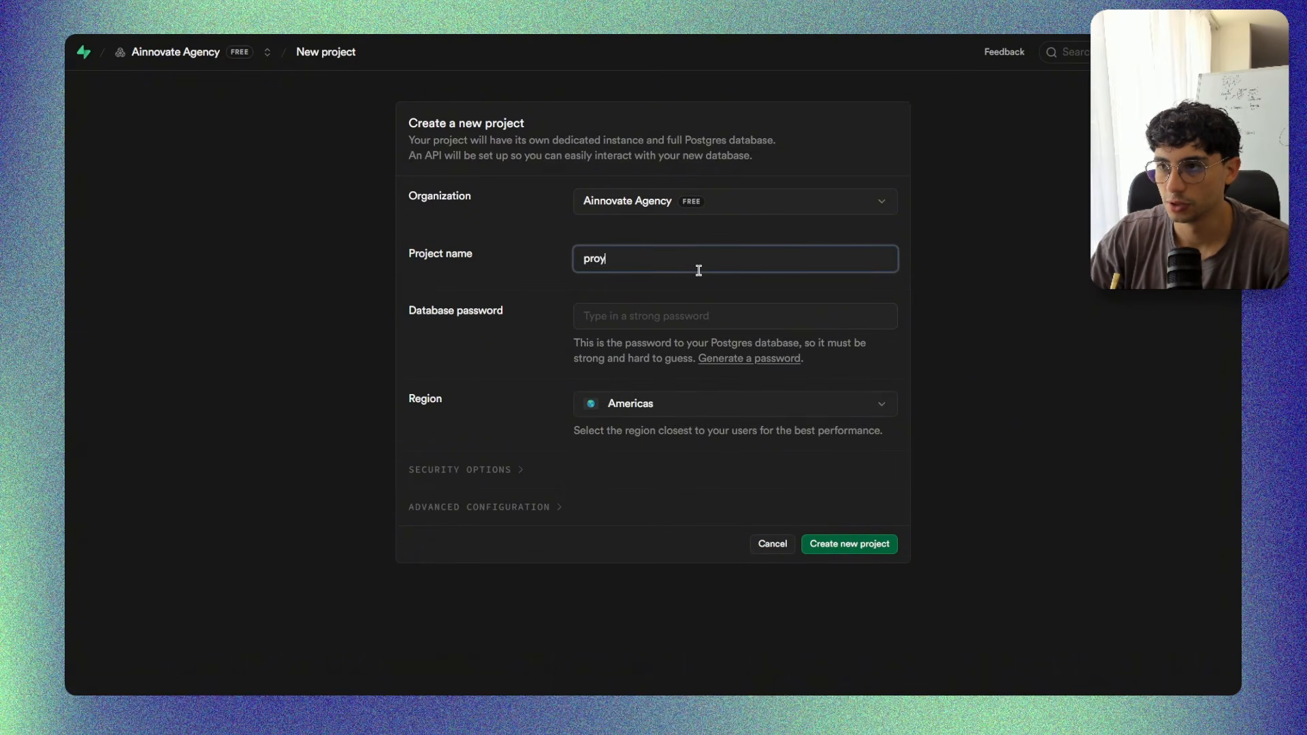
pyautogui.write('ecto 2')
pyautogui.press('Return')
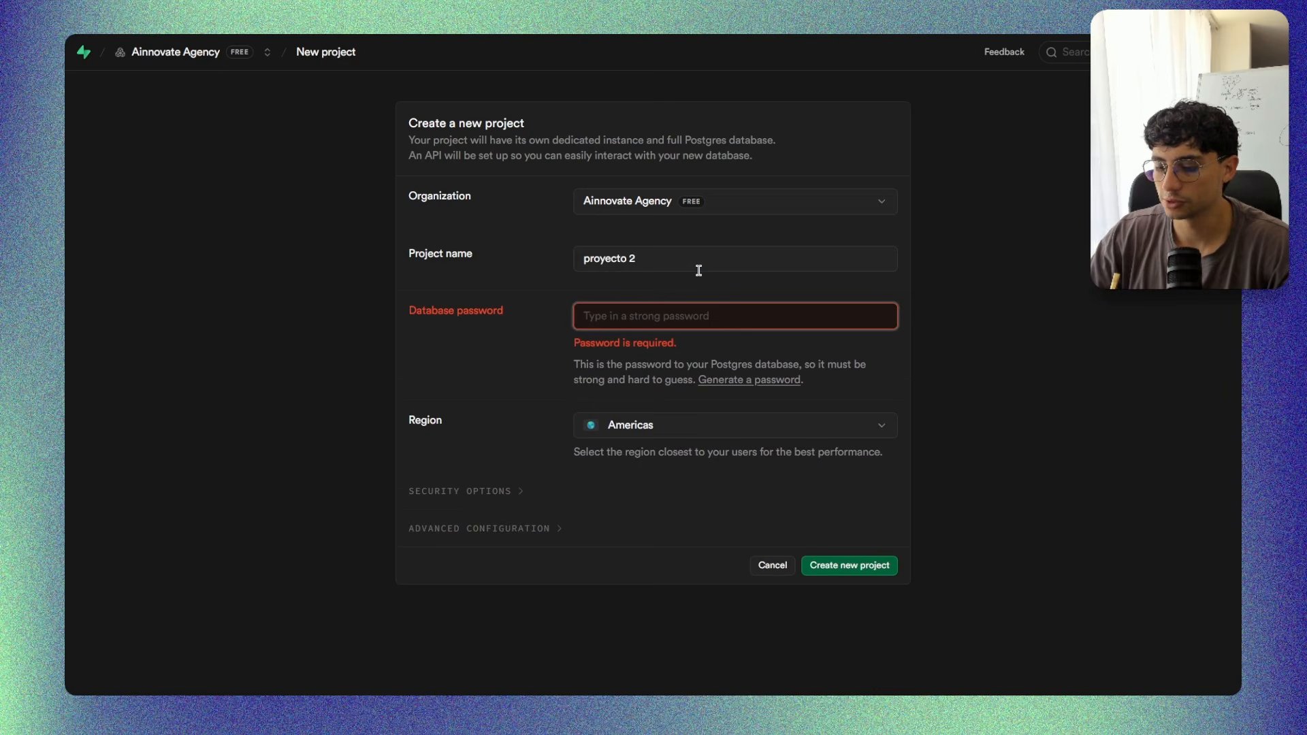
pyautogui.write('123')
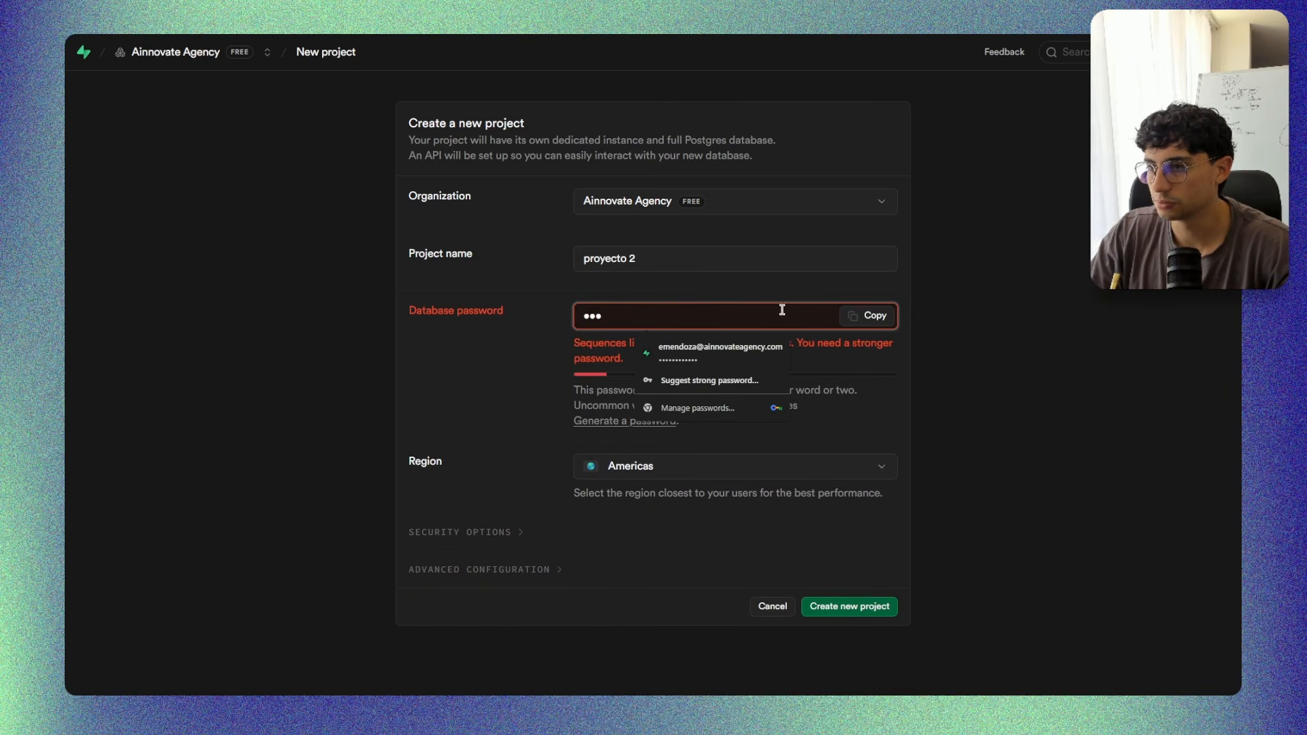
pyautogui.doubleClick(779, 312)
pyautogui.press('BackSpace')
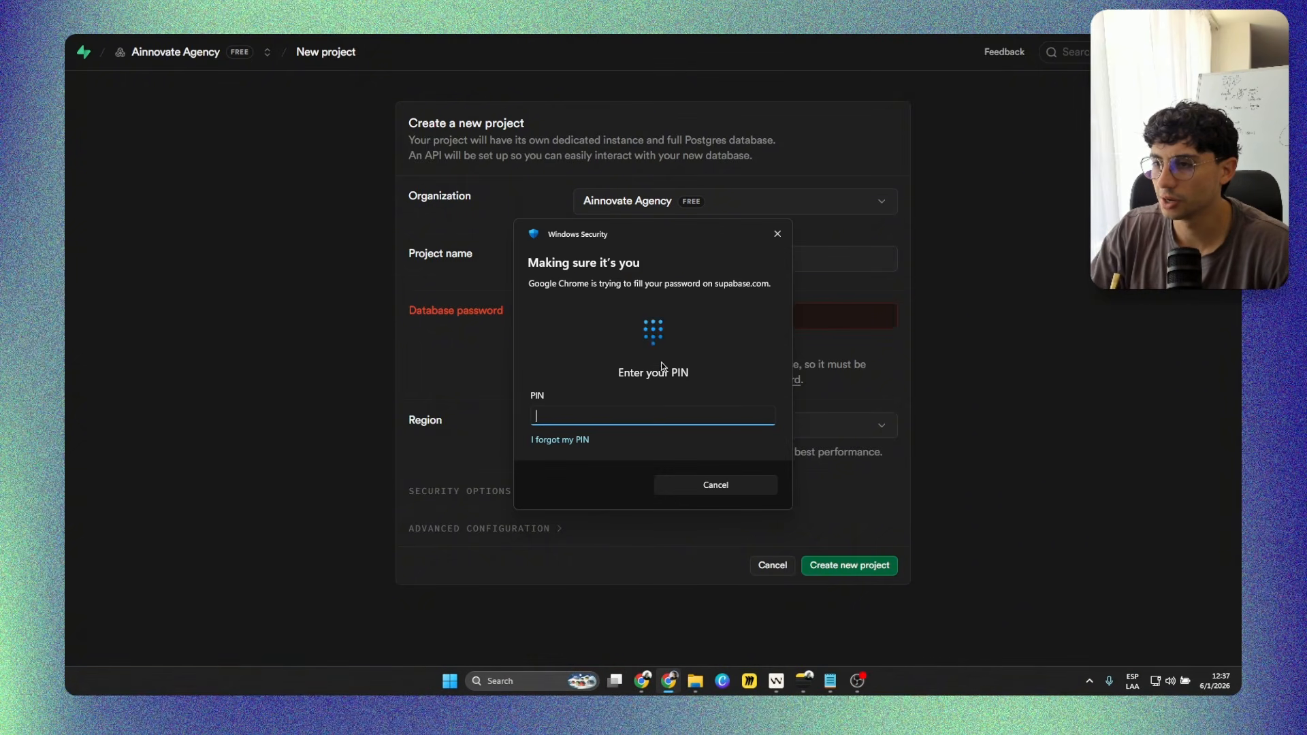
# Fill in the saved database password by entering the Windows PIN, create the project, and dismiss the offer to save the password.
pyautogui.write('••••')
pyautogui.press('BackSpace')
pyautogui.press('BackSpace')
pyautogui.press('BackSpace')
pyautogui.press('BackSpace')
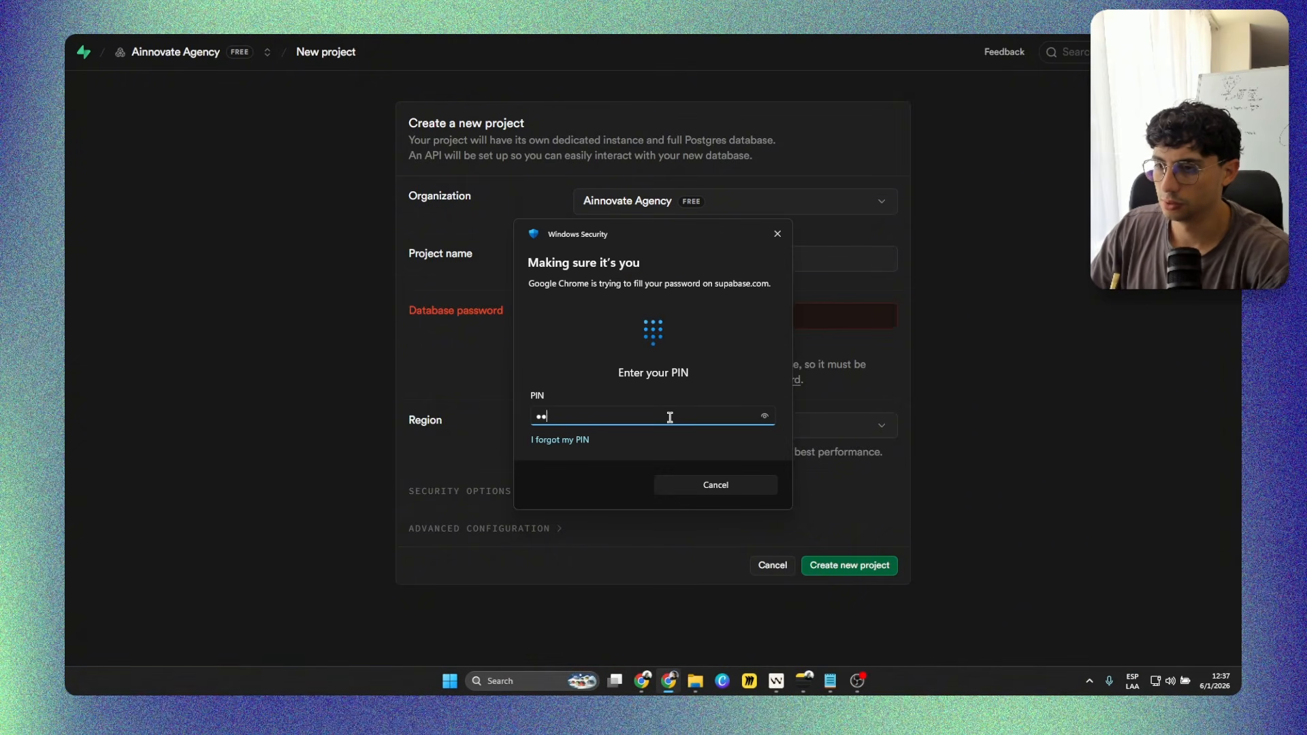
pyautogui.write('••••')
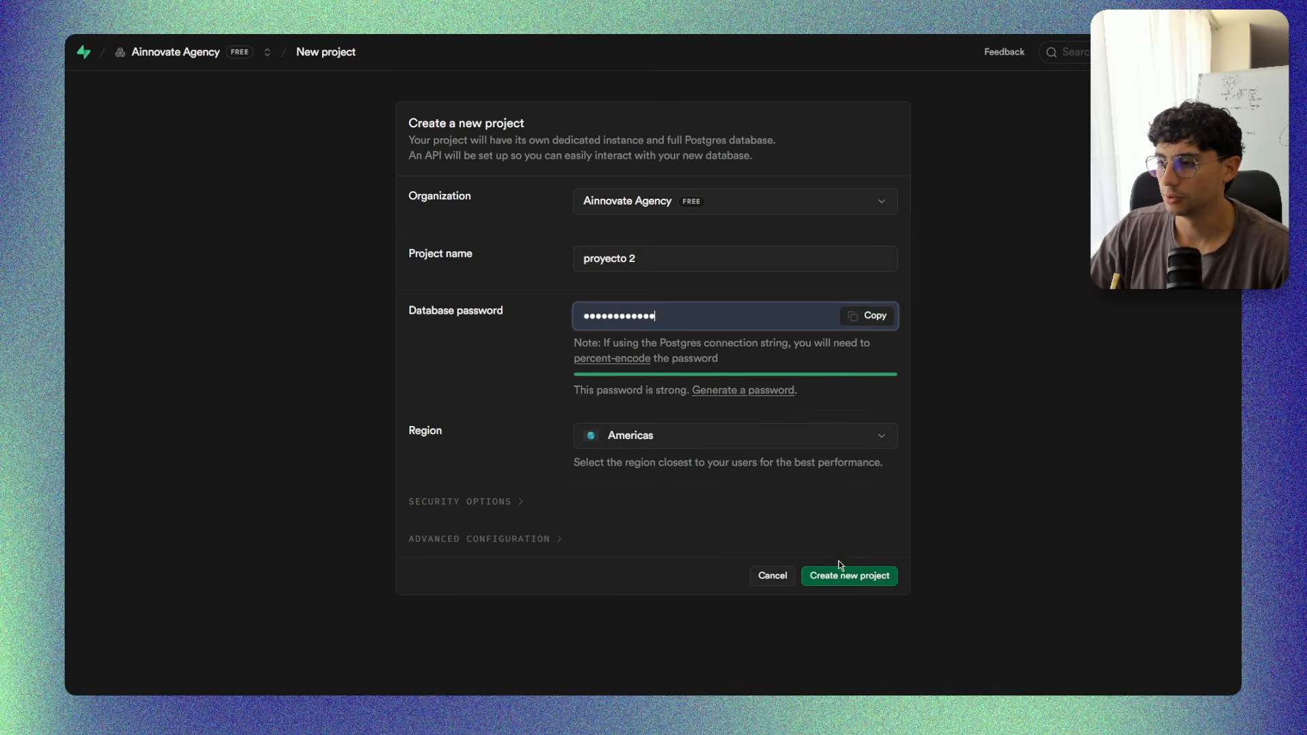
pyautogui.click(842, 575)
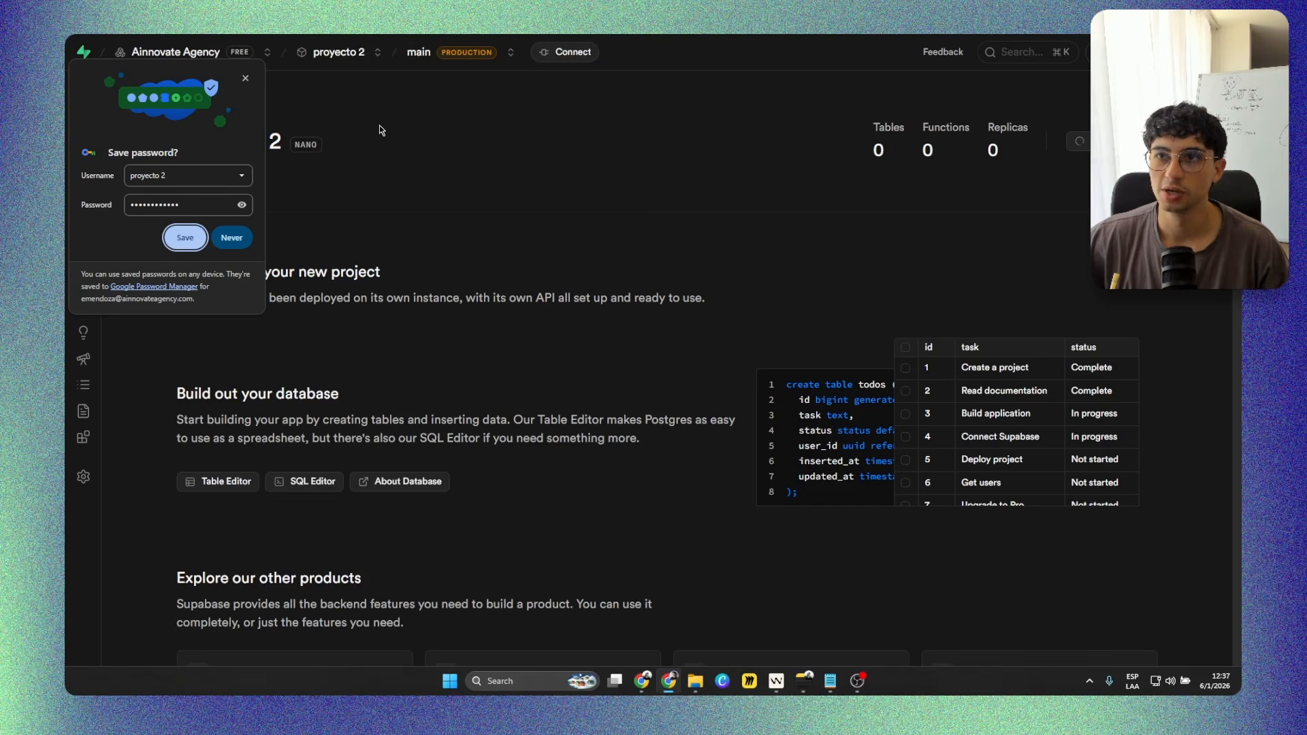
pyautogui.click(245, 79)
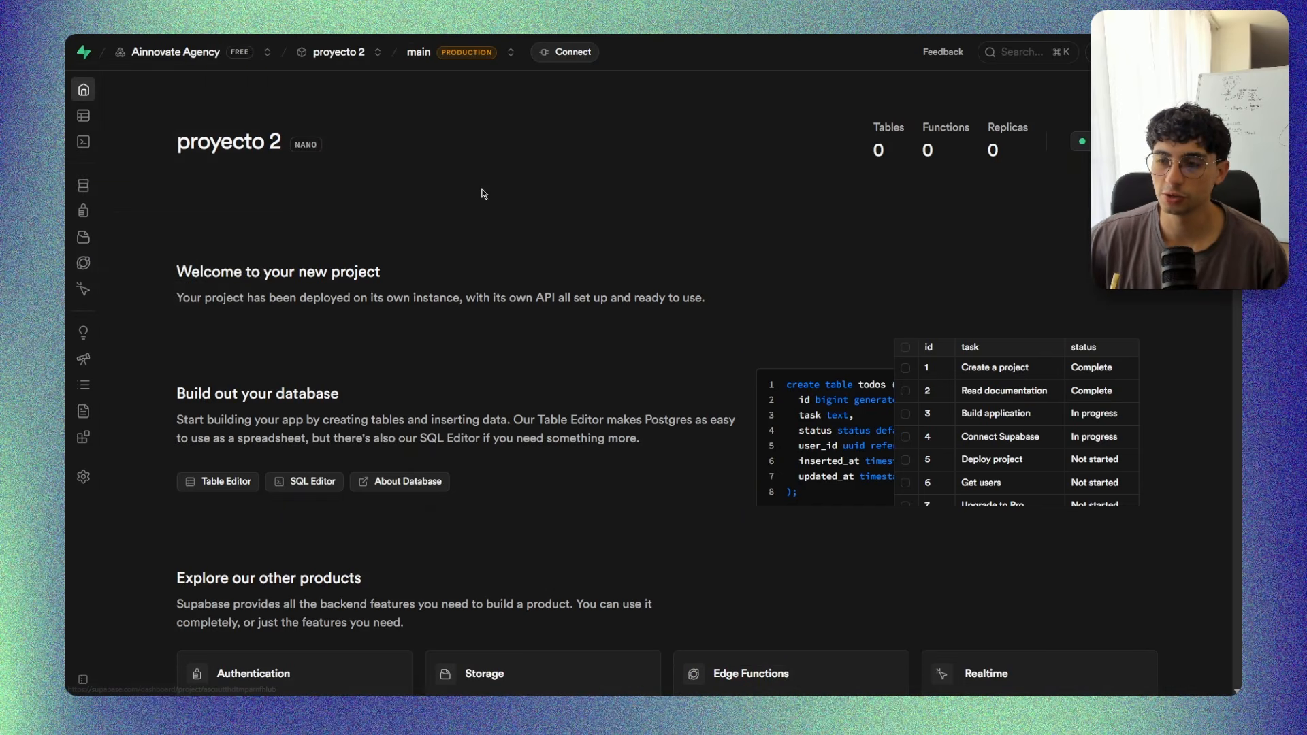
# Try to create a third Ainnovate Agency project named test 3, filling in the saved database password.
pyautogui.click(228, 57)
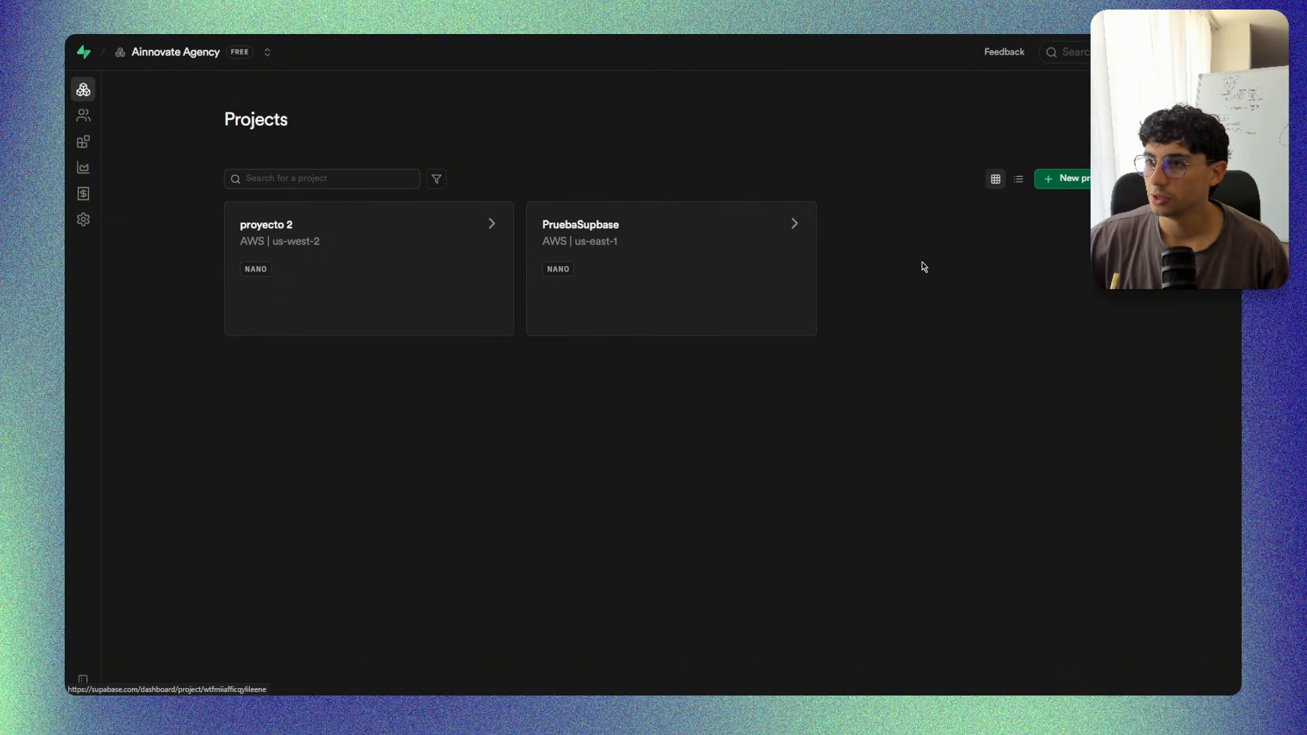
pyautogui.click(1052, 179)
pyautogui.click(660, 264)
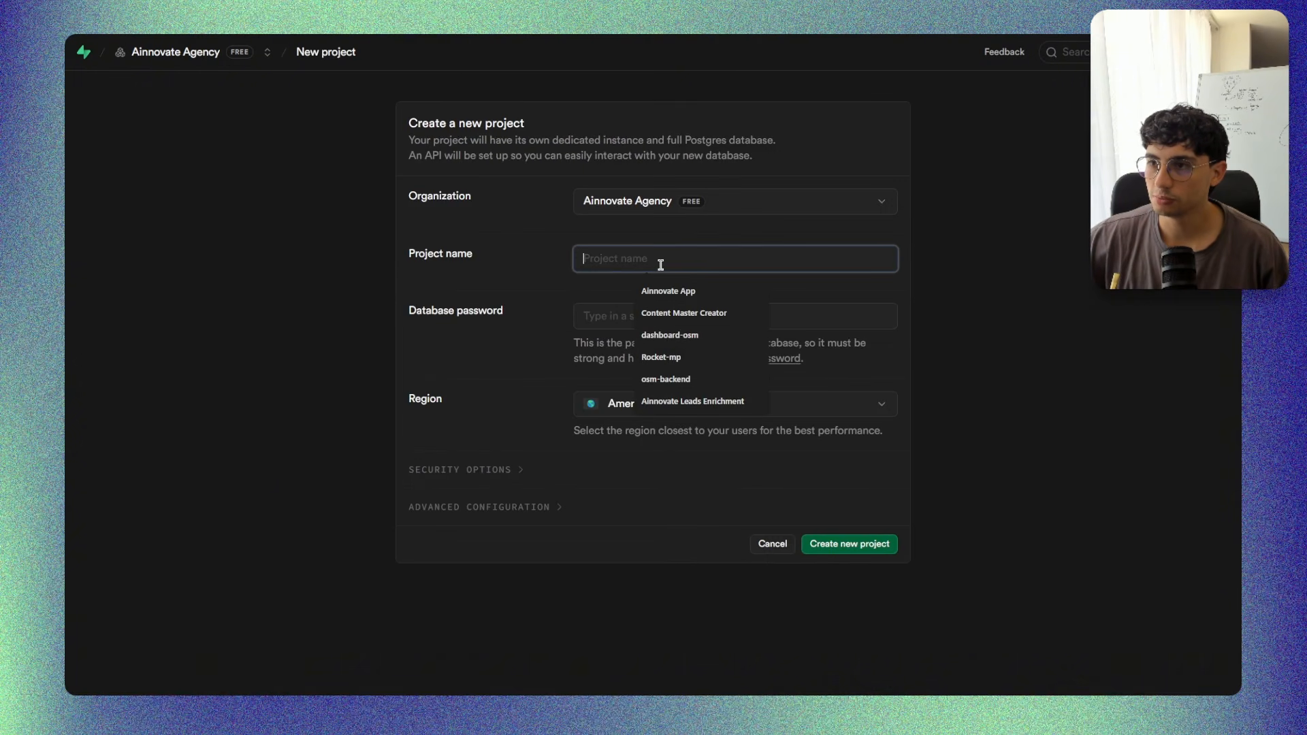
pyautogui.write('test 3')
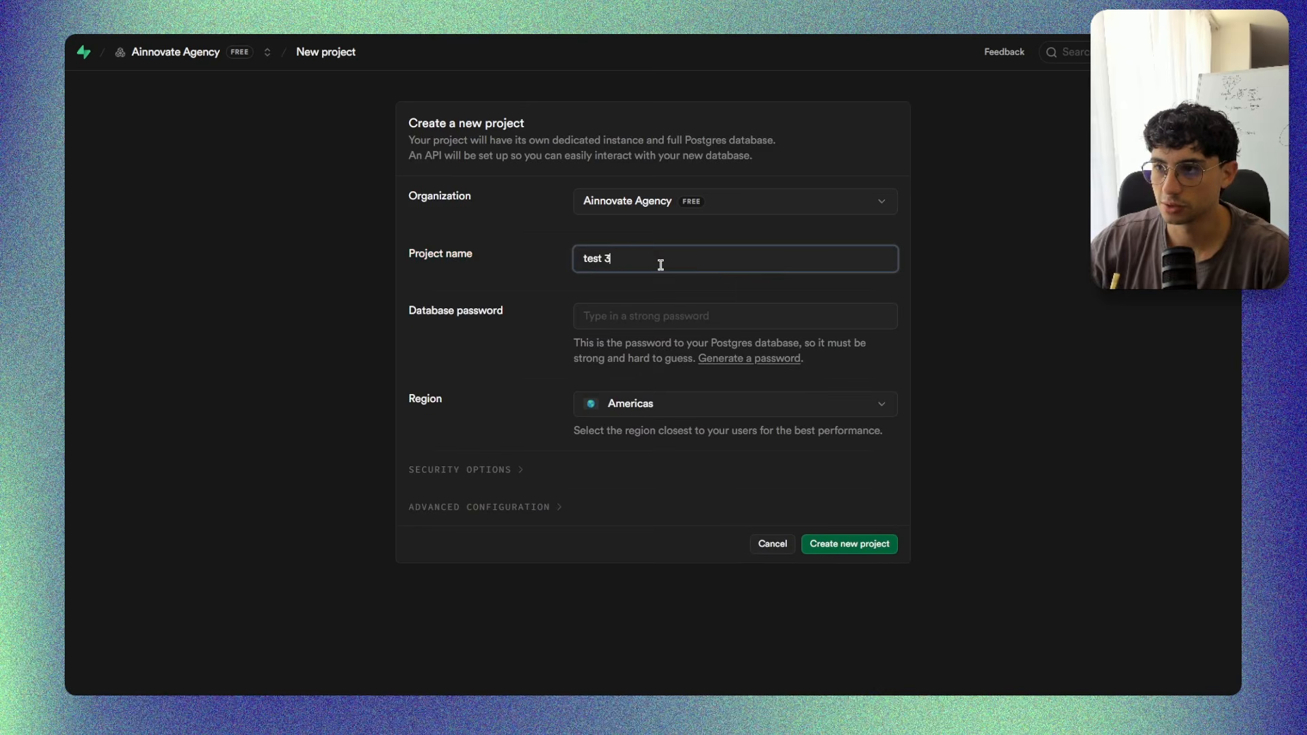
pyautogui.click(671, 314)
pyautogui.click(714, 371)
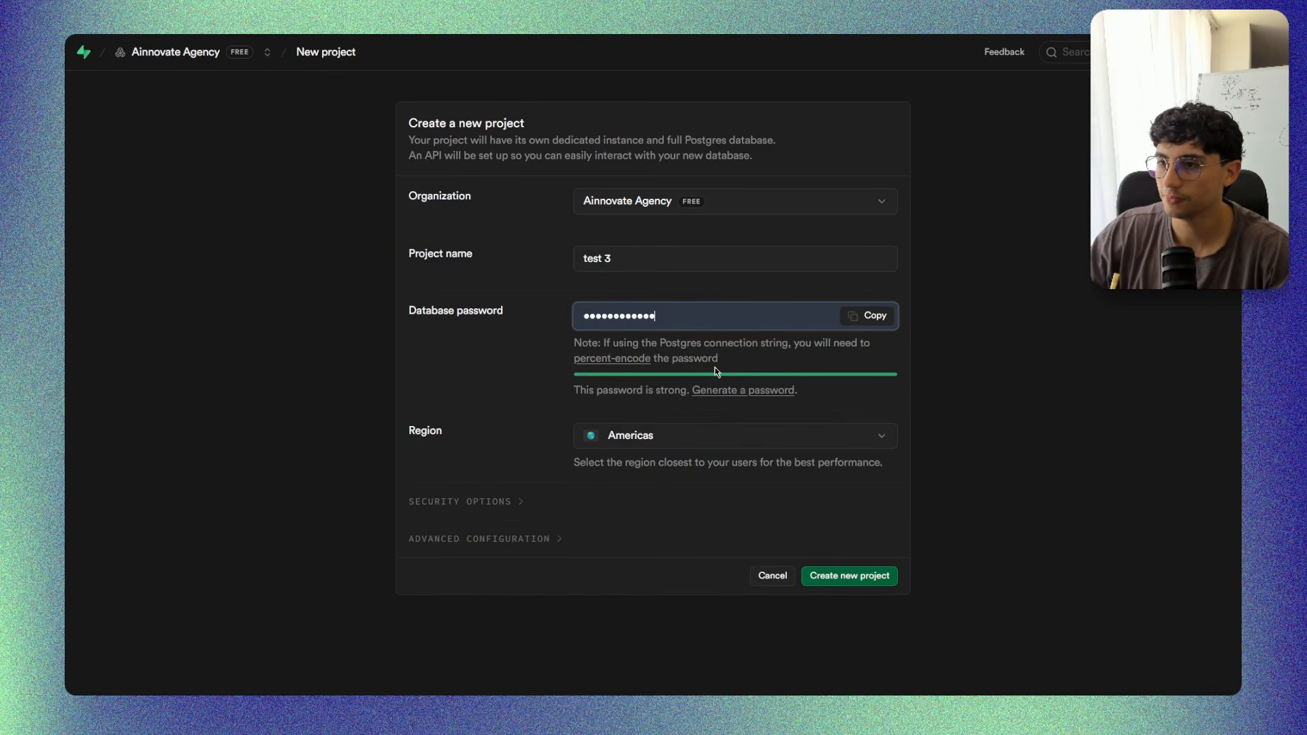
pyautogui.click(864, 578)
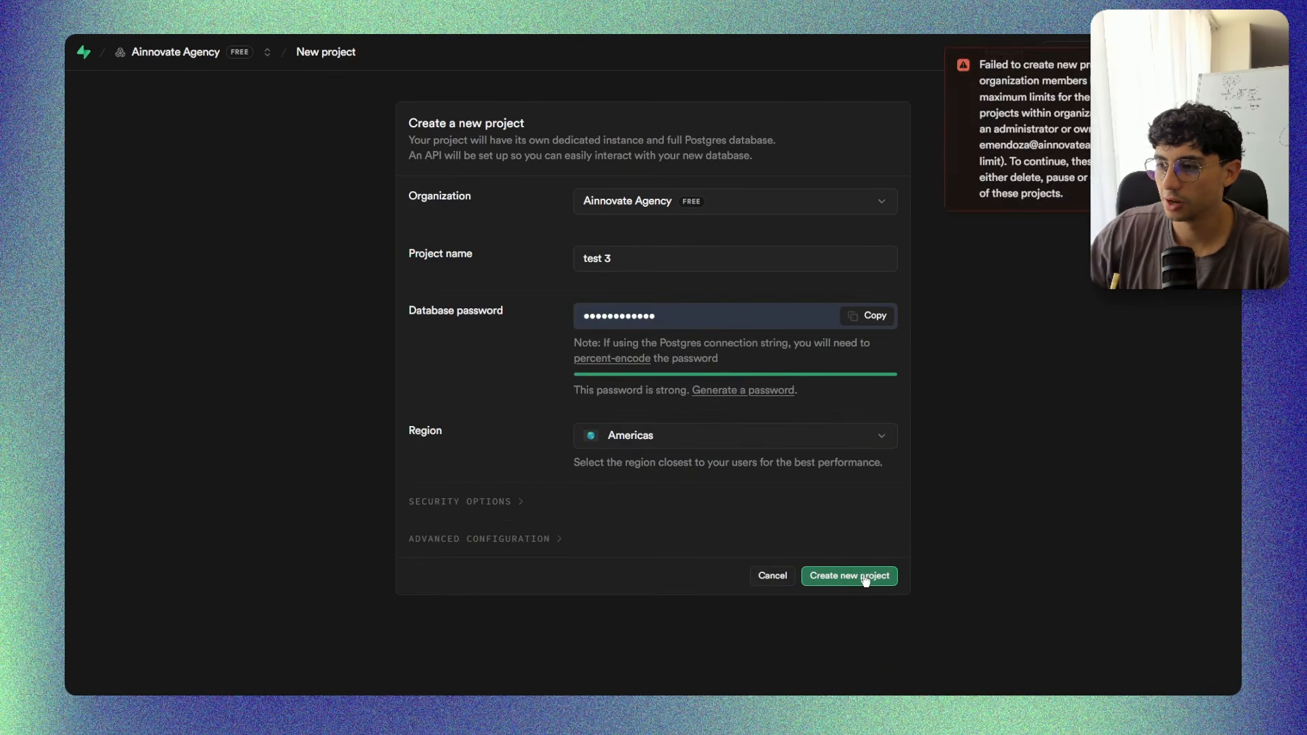
# Read the project creation error, cancel the new project form and save the offered password in the browser.
pyautogui.moveTo(980, 75); pyautogui.dragTo(1088, 93)
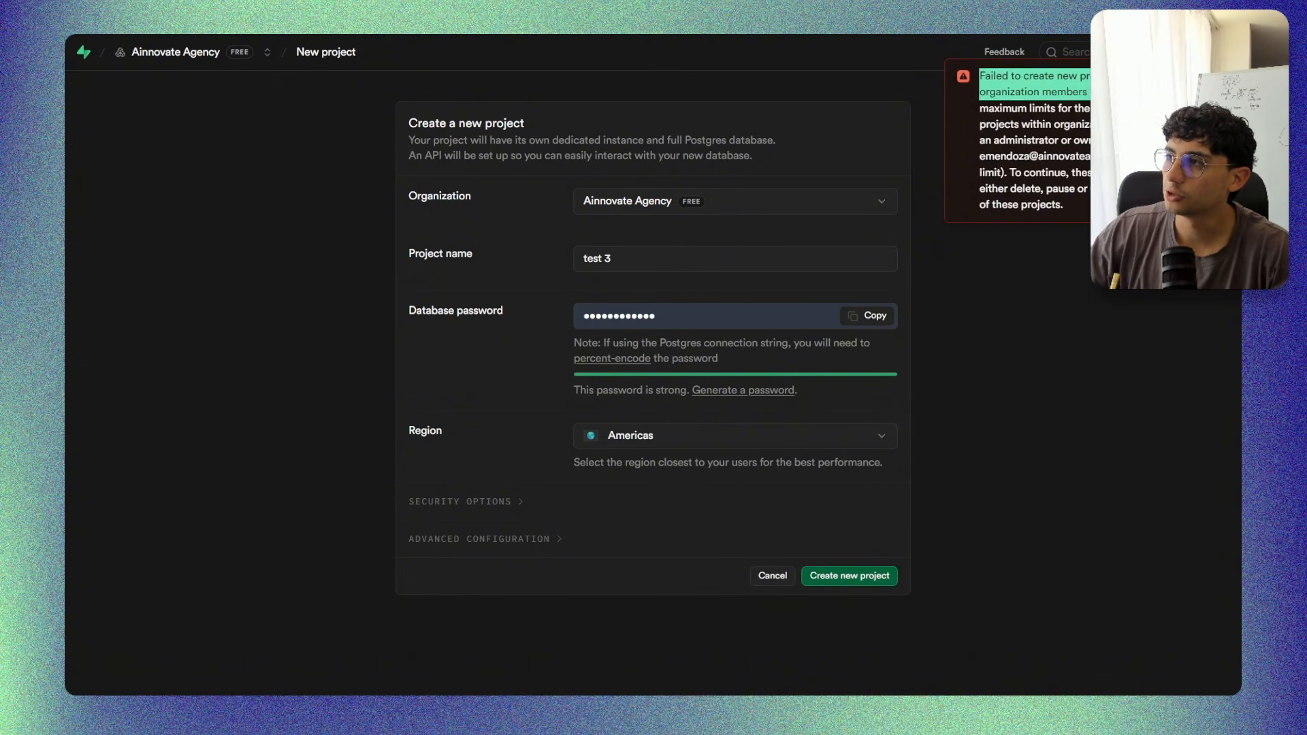
pyautogui.click(991, 92)
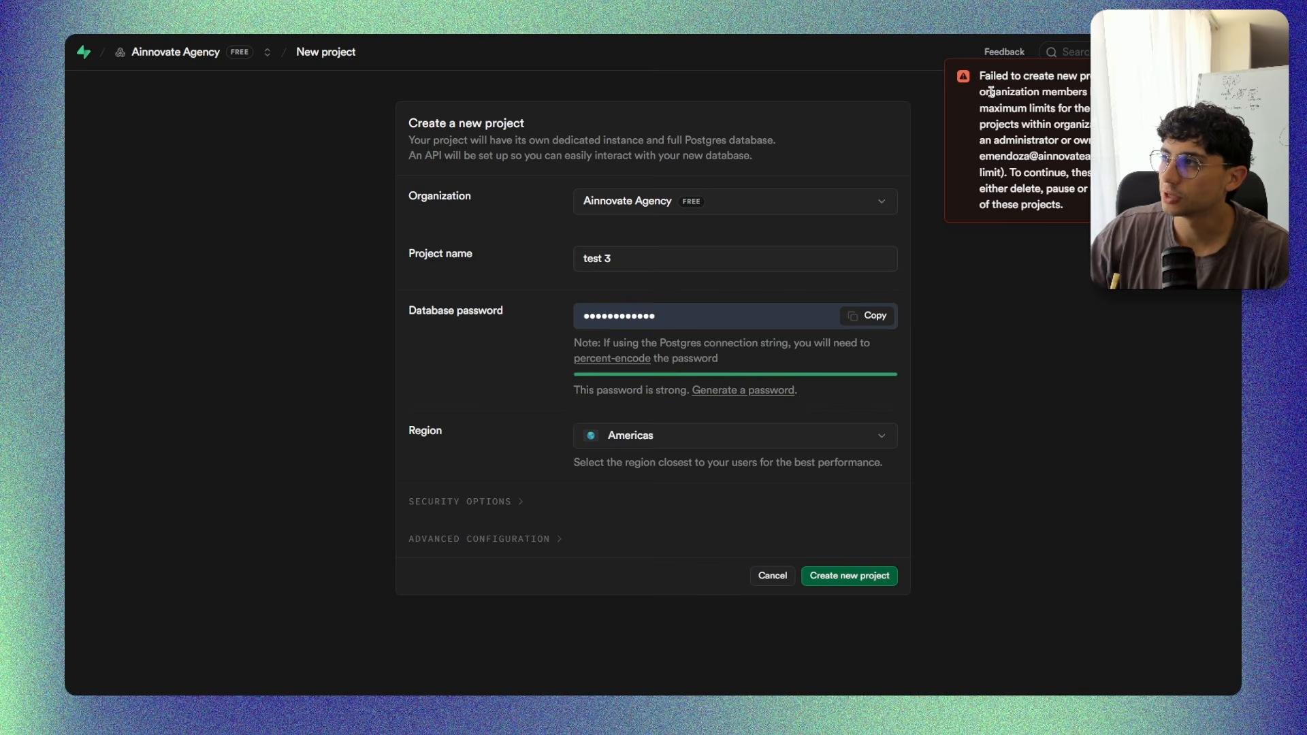
pyautogui.moveTo(1057, 91); pyautogui.dragTo(1090, 93)
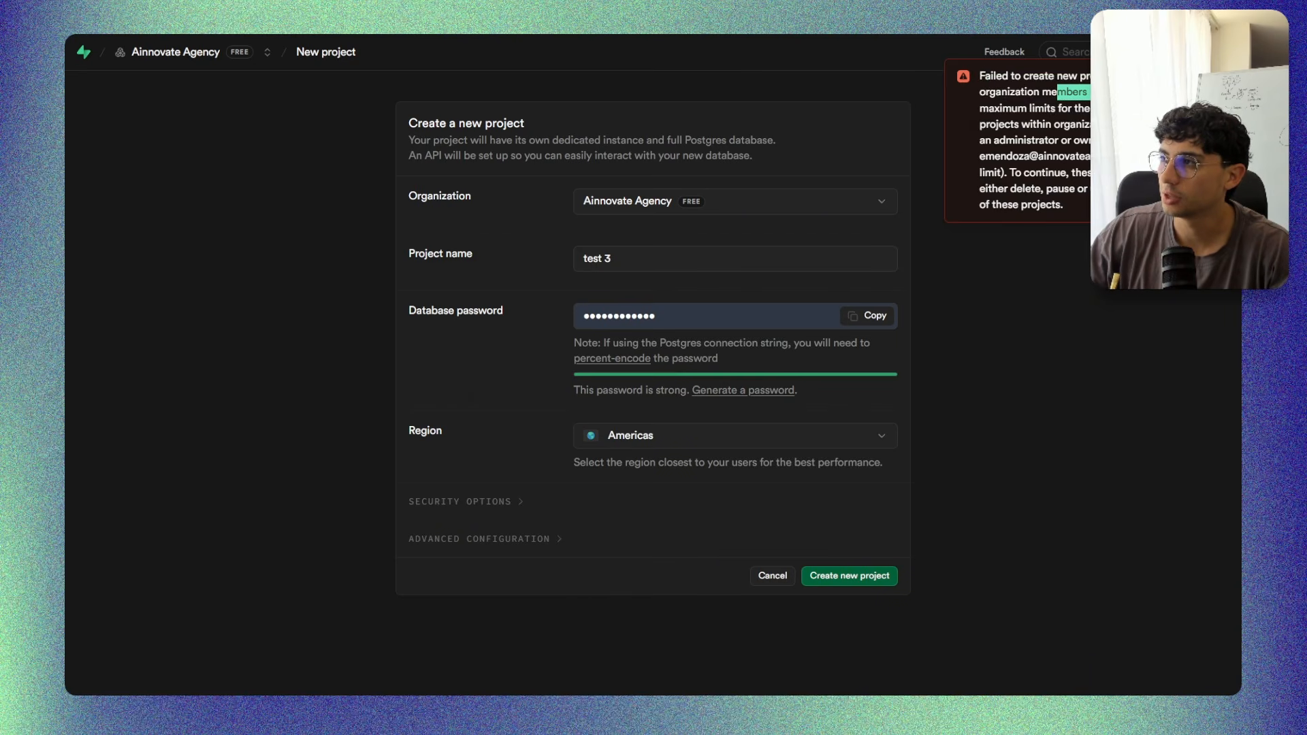
pyautogui.click(1116, 95)
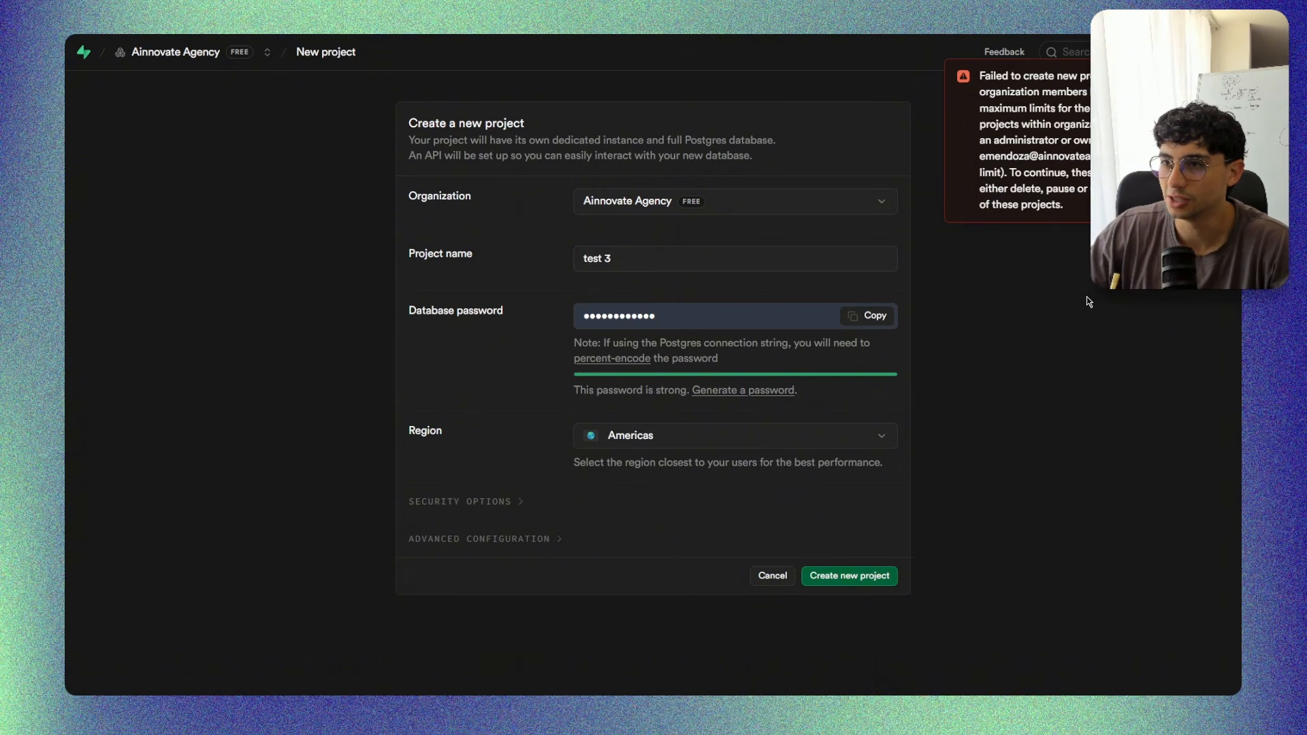
pyautogui.click(771, 575)
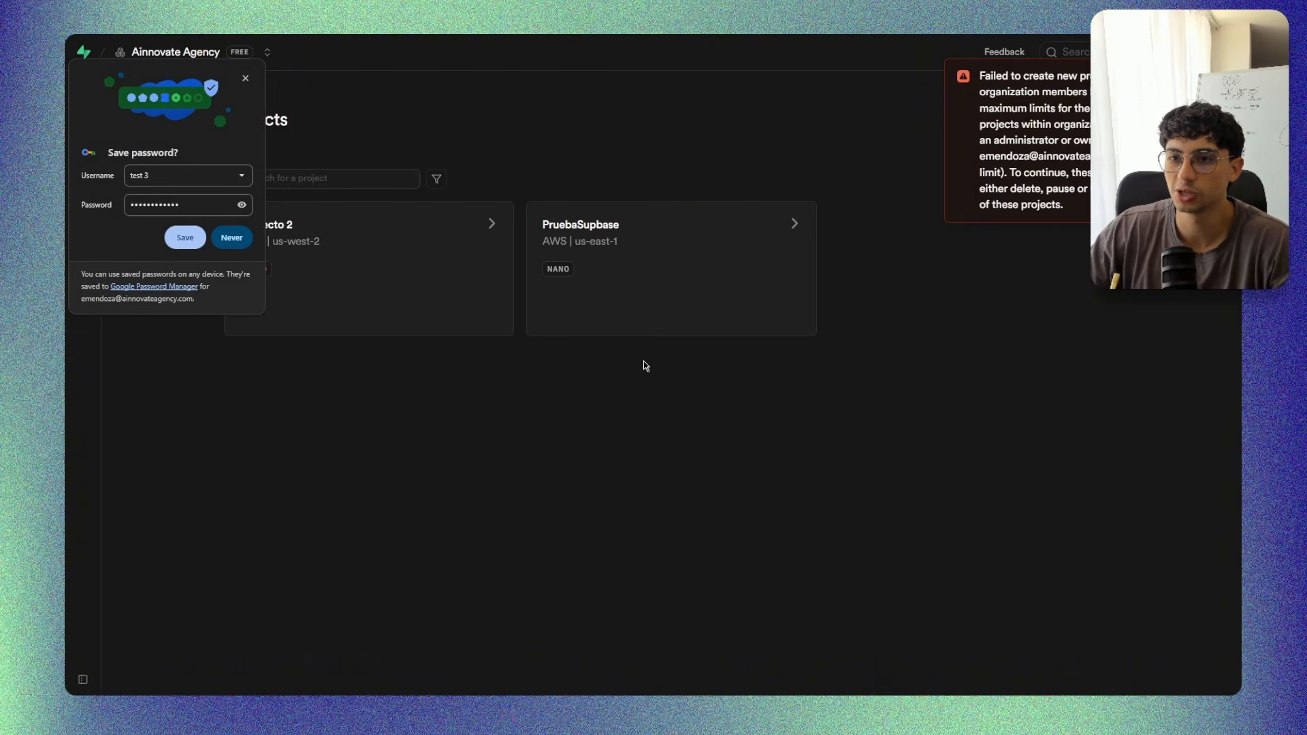
pyautogui.click(185, 237)
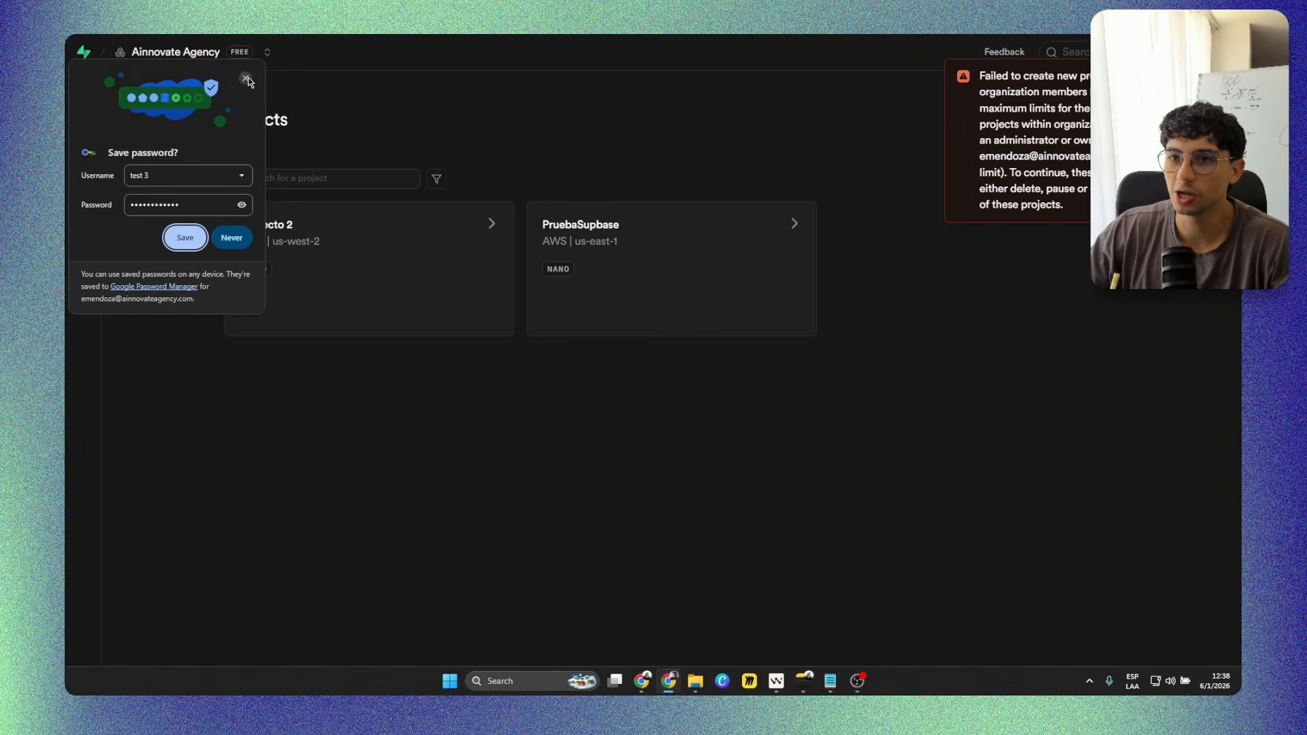
# View the usage summary of the PruebaSupbase project and return to the organization's project list.
pyautogui.click(782, 226)
pyautogui.click(84, 477)
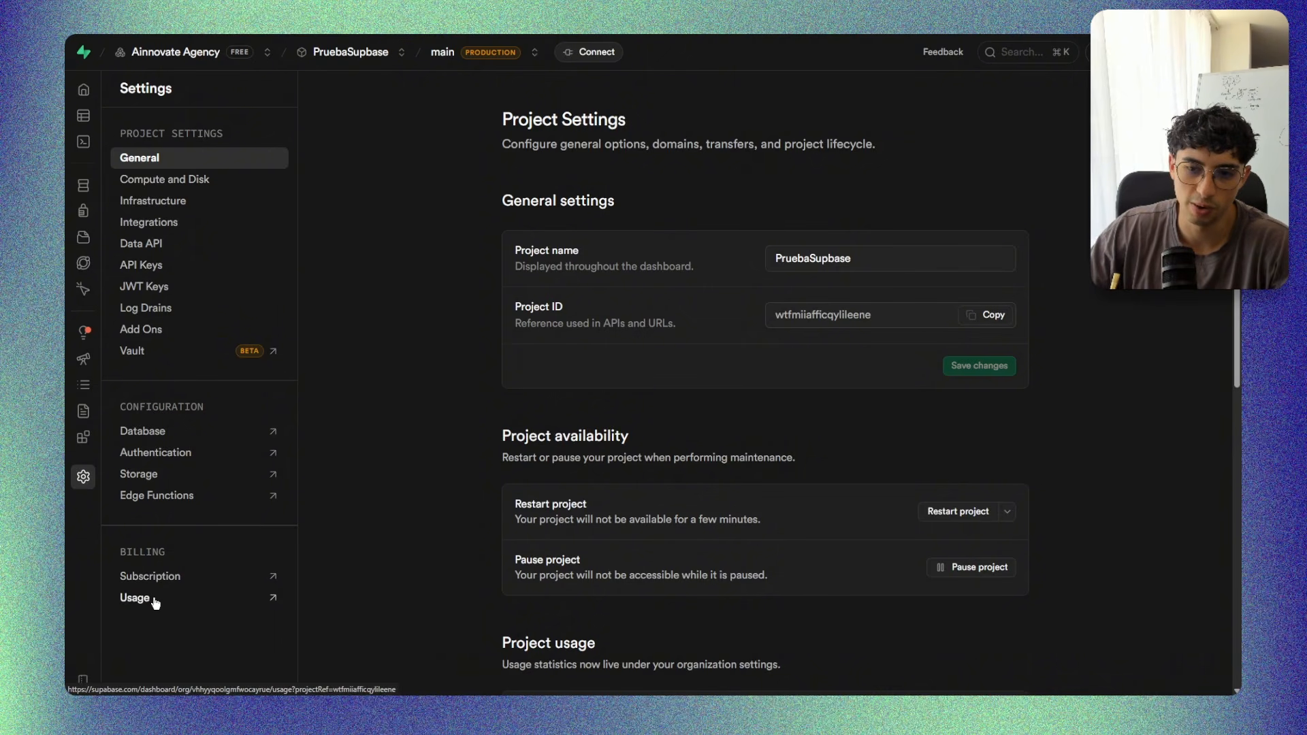
pyautogui.click(155, 602)
pyautogui.scroll(-3, 327, 347)
pyautogui.scroll(2, 222, 309)
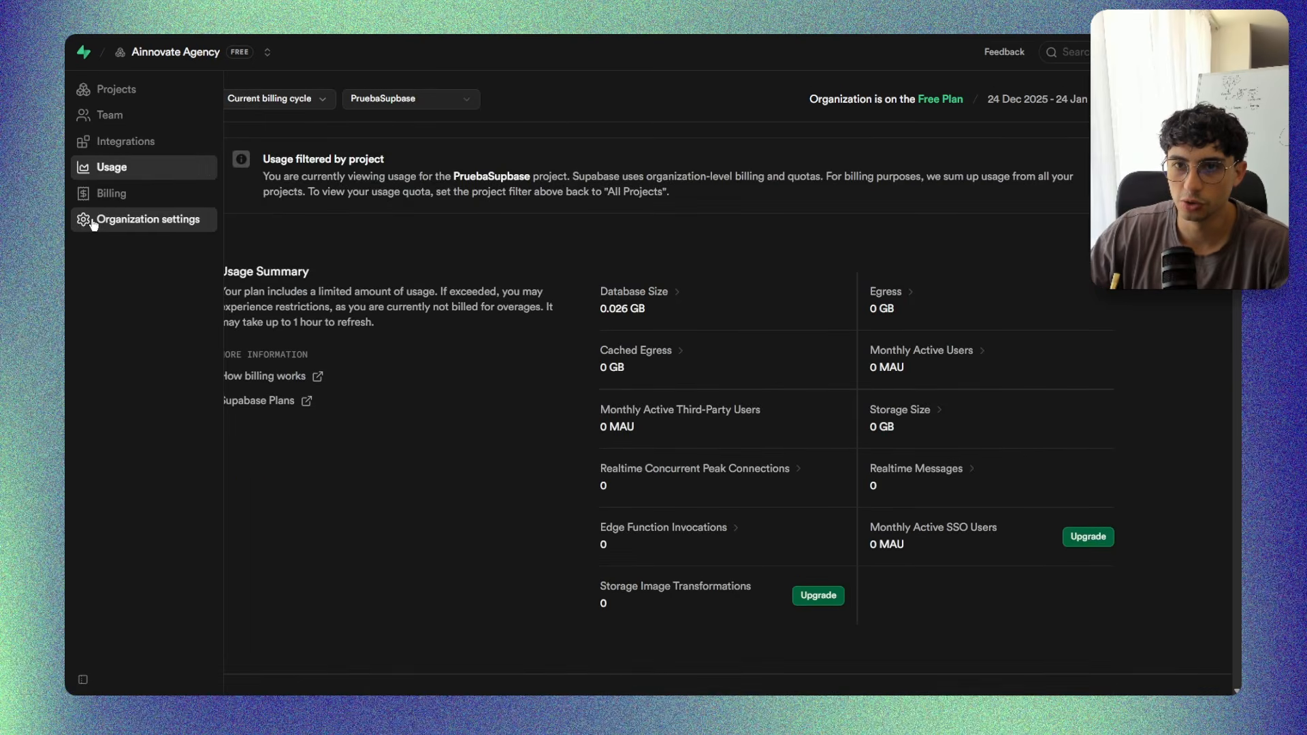
pyautogui.click(93, 223)
pyautogui.click(84, 90)
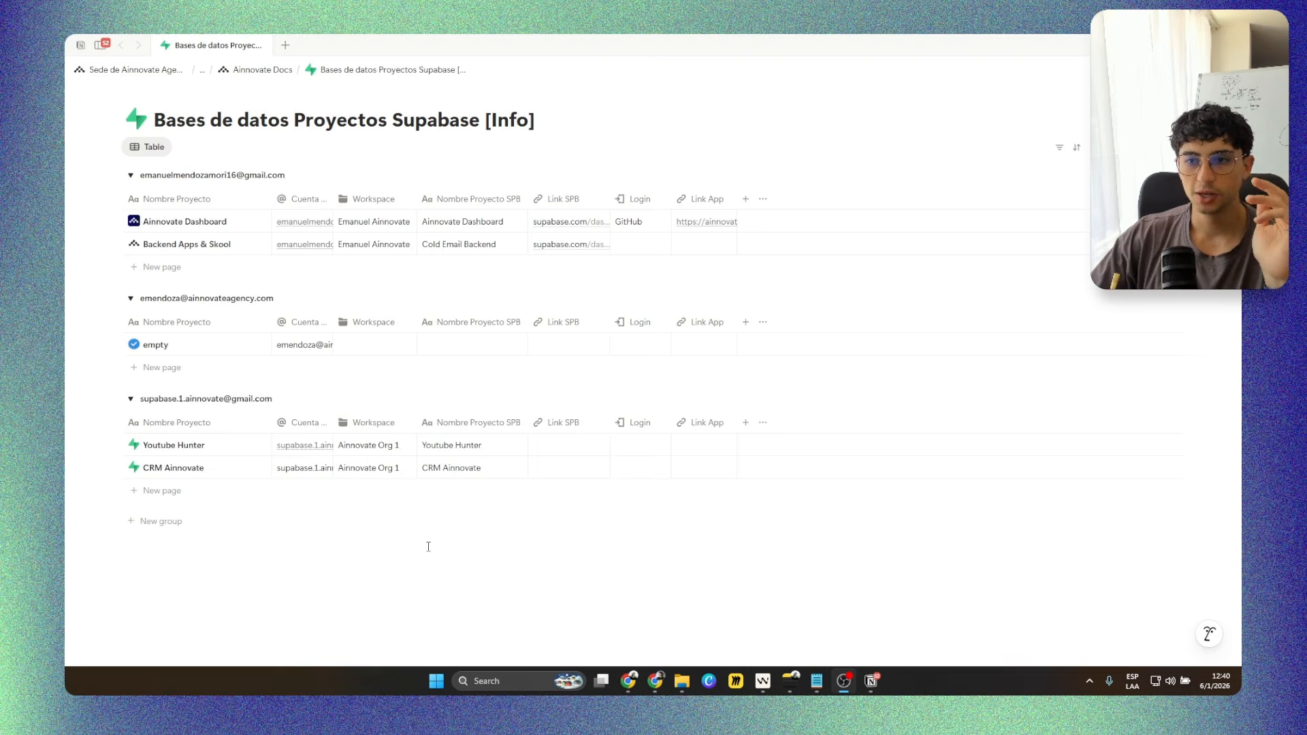
# Open a new Google Chrome window with the Supabase Acc profile.
pyautogui.rightClick(628, 680)
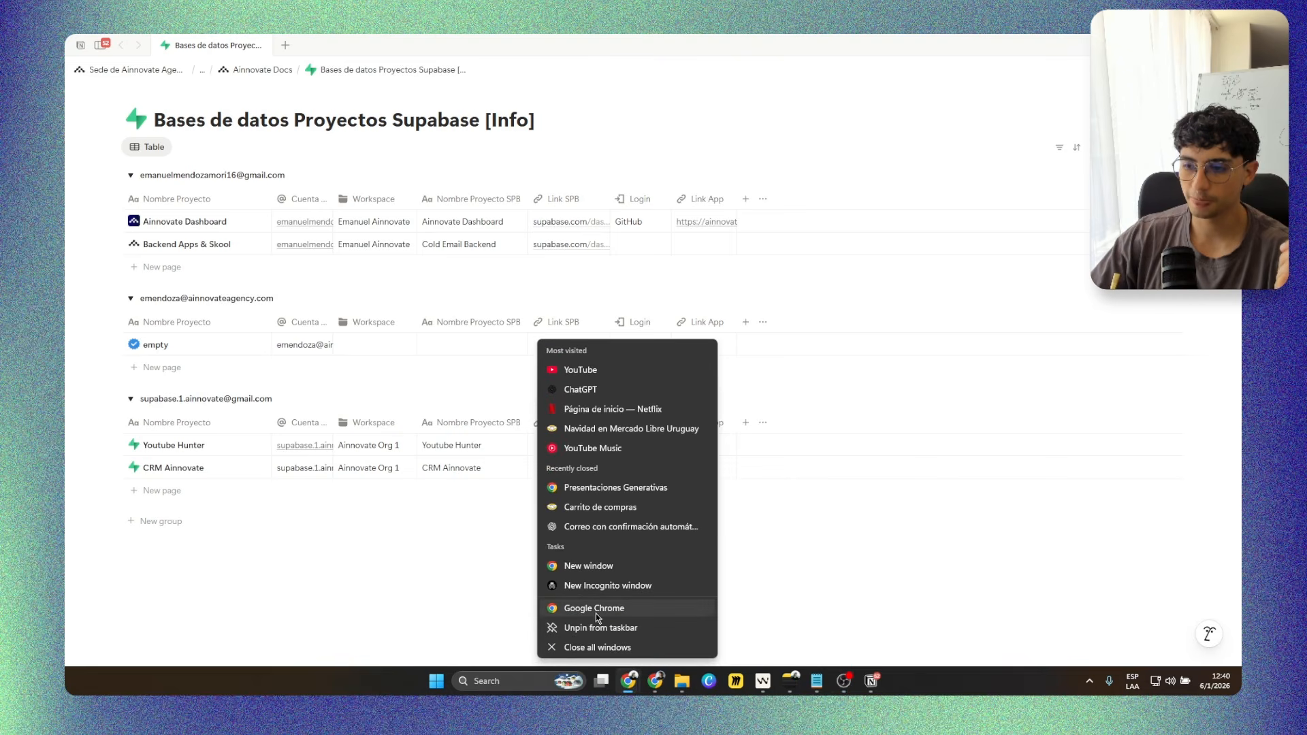
pyautogui.click(614, 615)
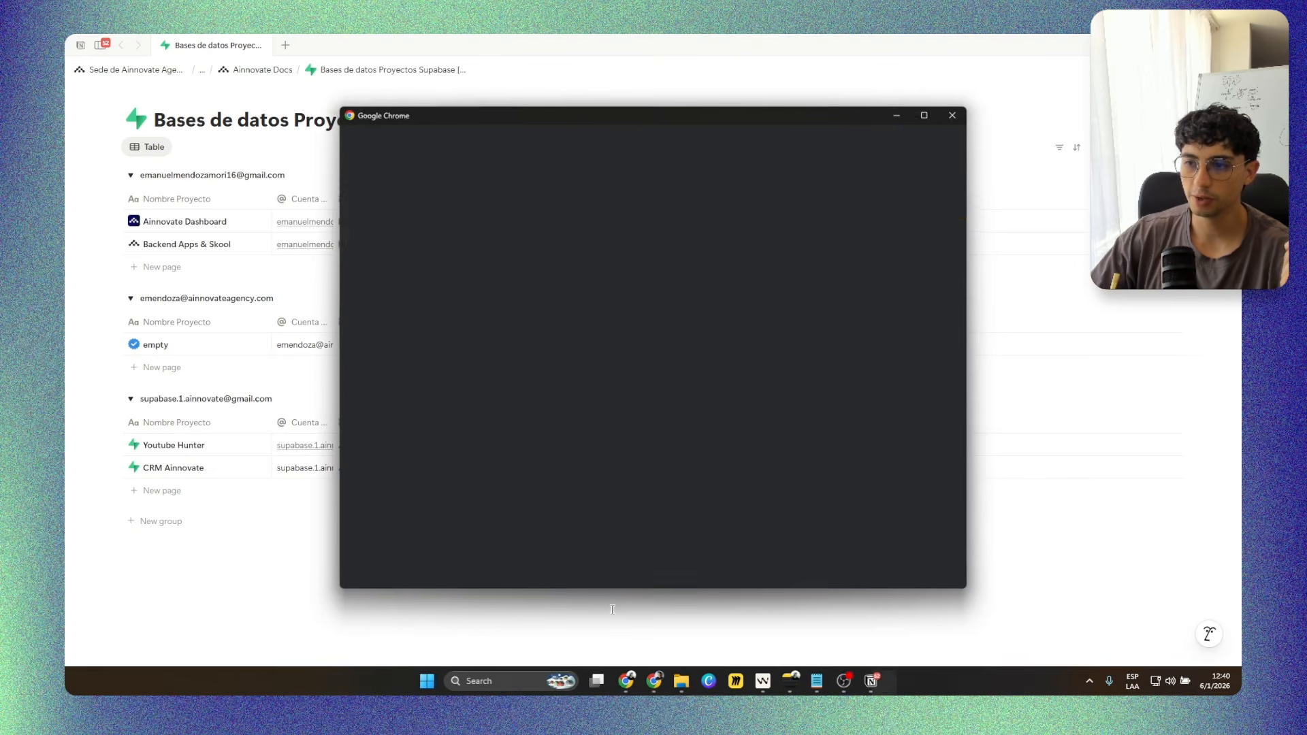
pyautogui.scroll(-2, 717, 460)
pyautogui.scroll(2, 748, 447)
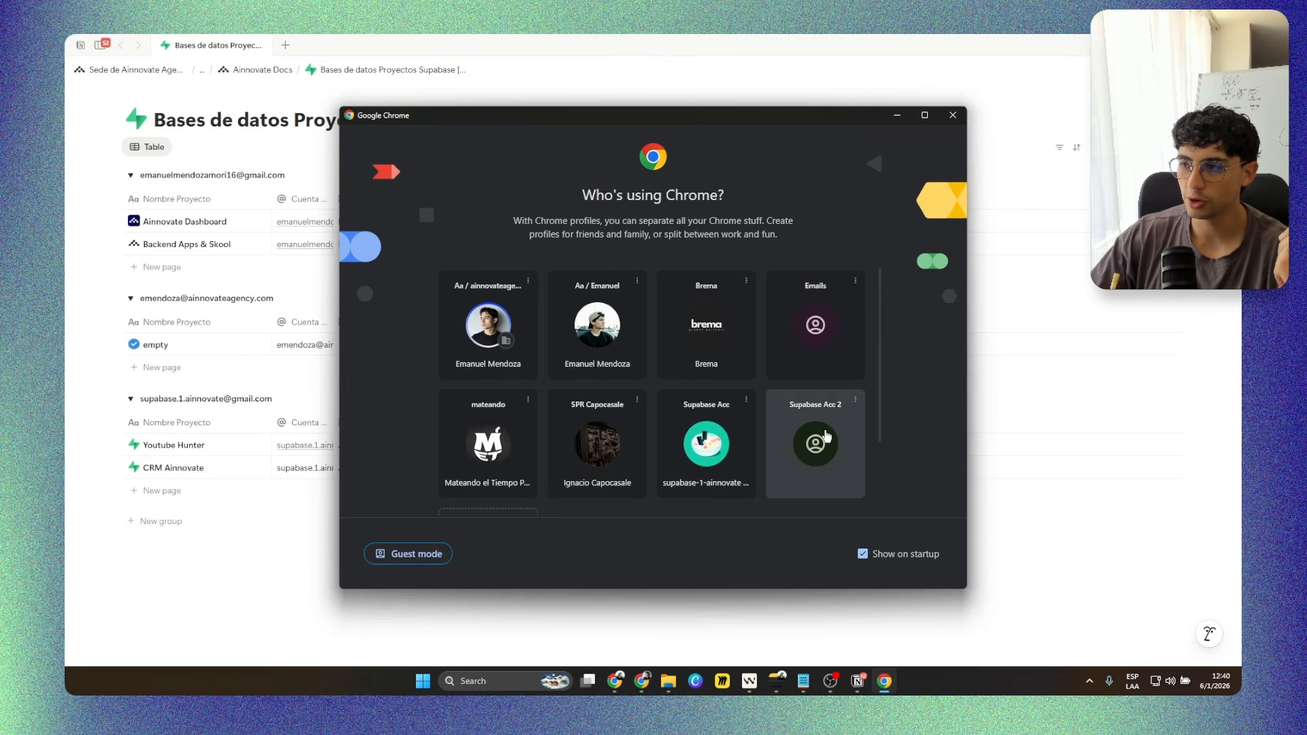
pyautogui.click(718, 451)
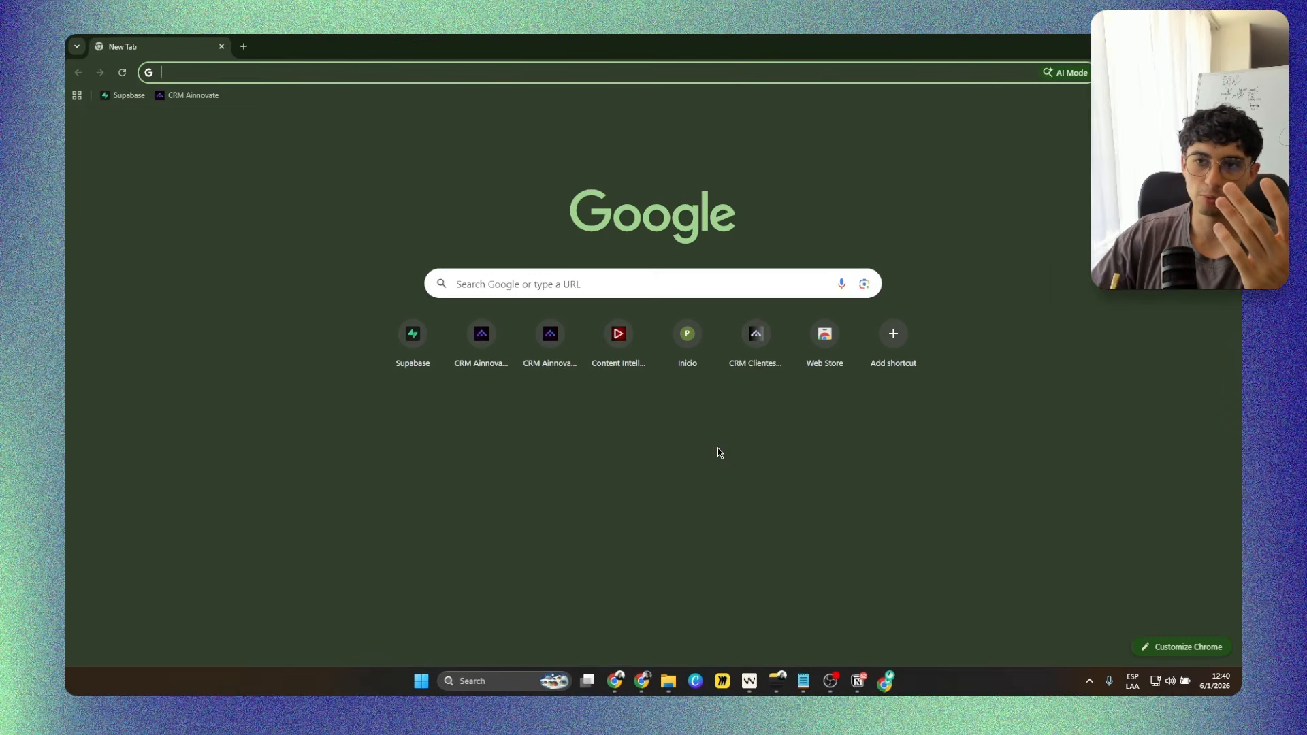
# Open Gmail in a new tab and check which account is signed in.
pyautogui.click(170, 97)
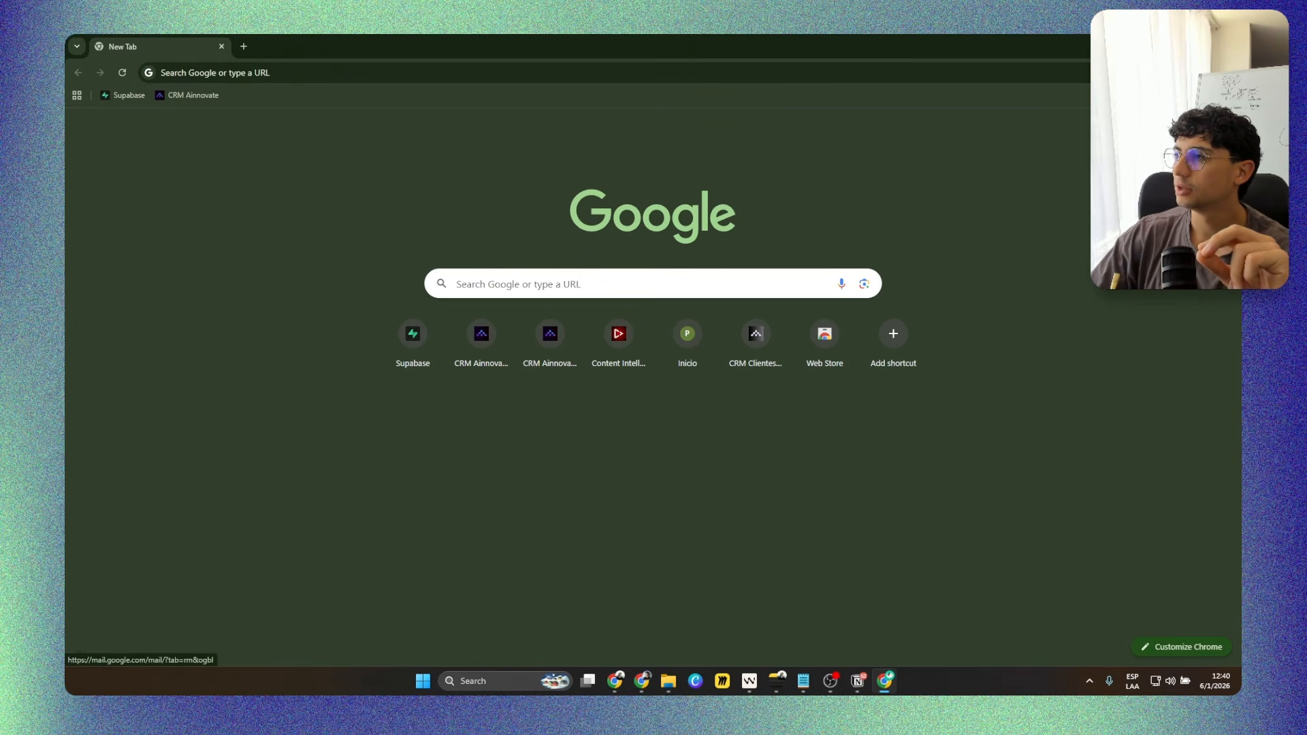
pyautogui.middleClick(1118, 127)
pyautogui.click(298, 43)
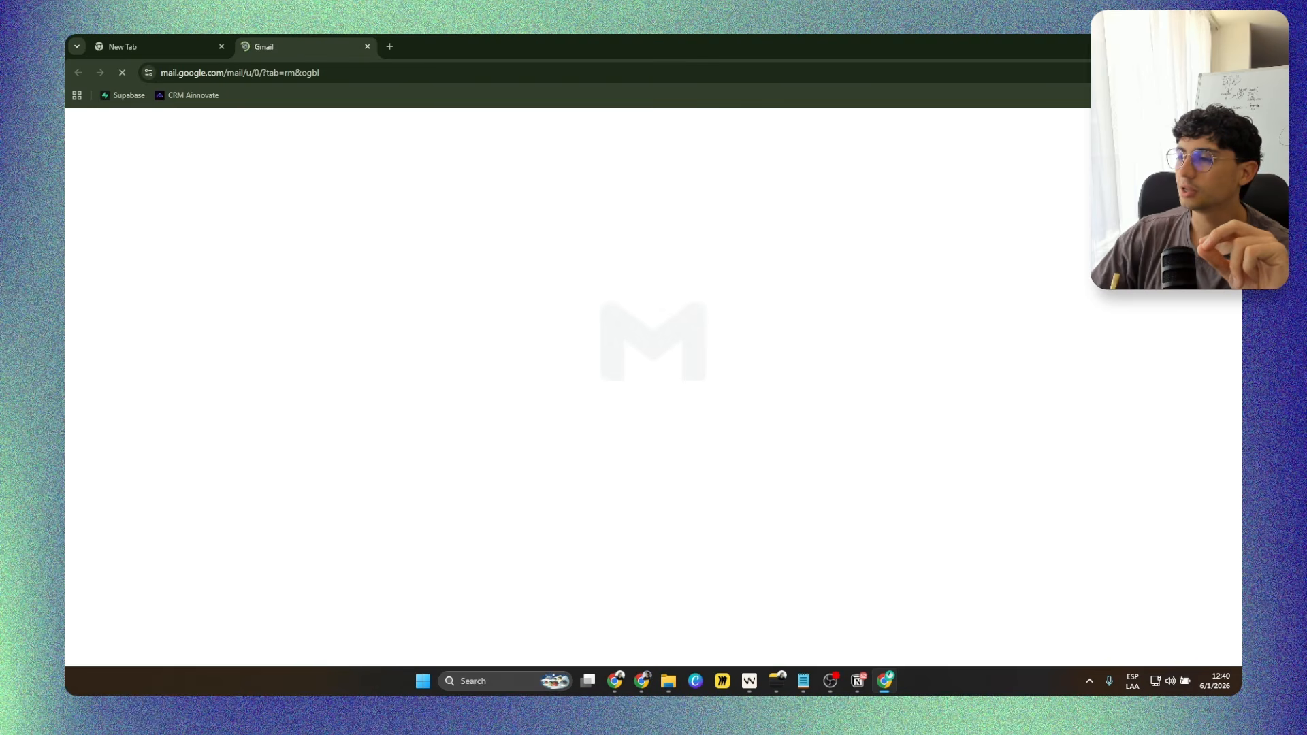
pyautogui.click(1220, 127)
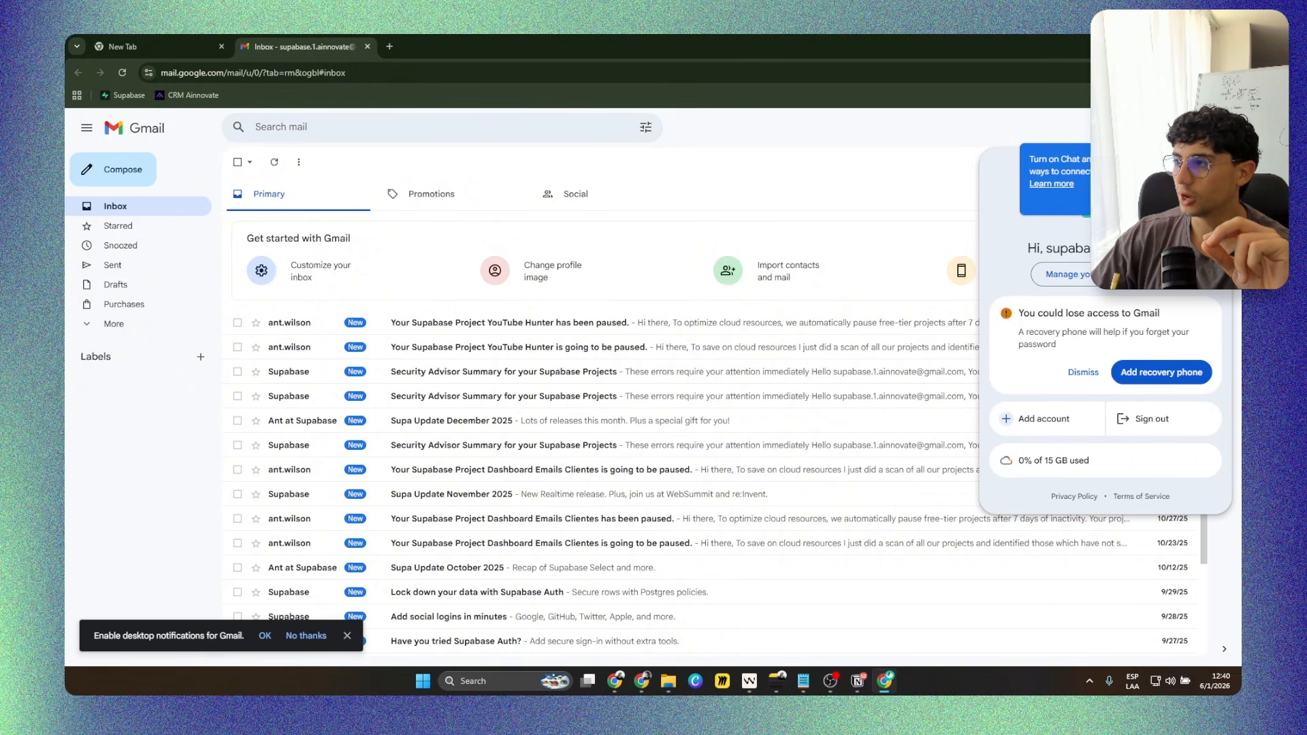
pyautogui.click(1219, 128)
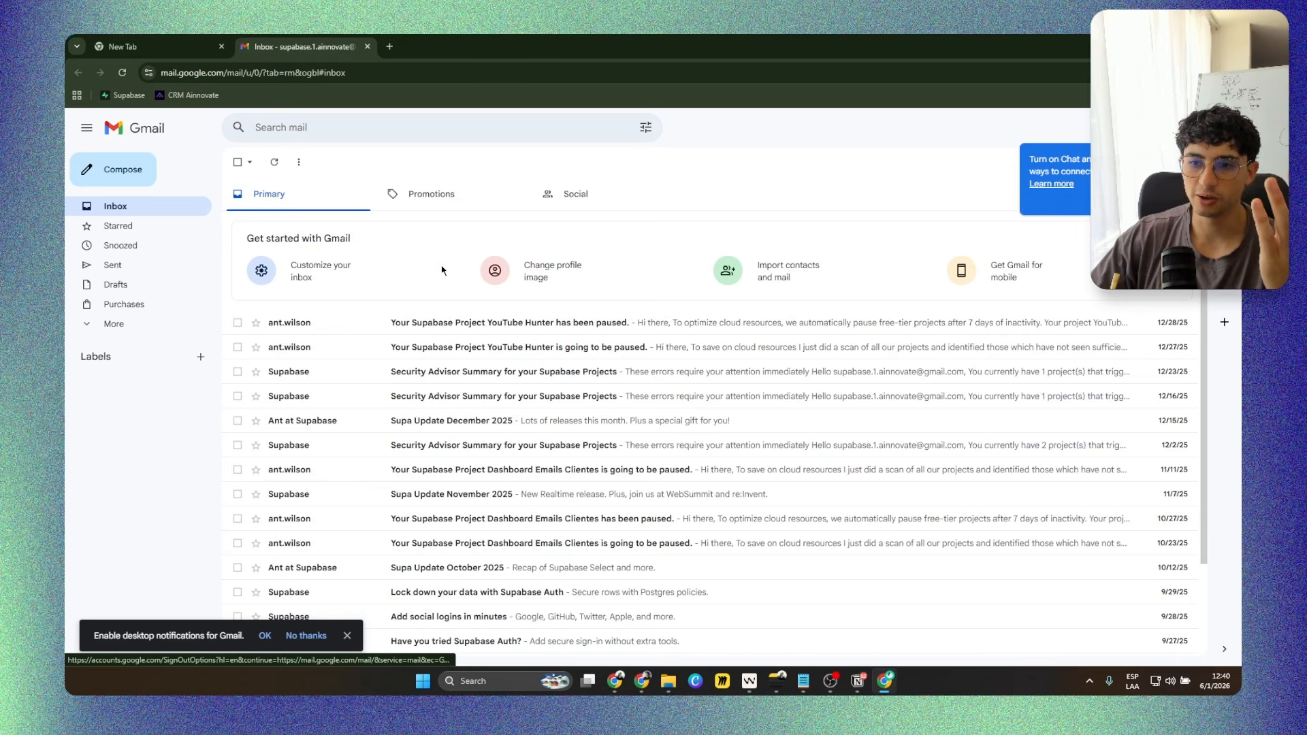
# Close Gmail, view this account's projects in the Supabase dashboard and switch back to Notion.
pyautogui.click(366, 46)
pyautogui.click(124, 95)
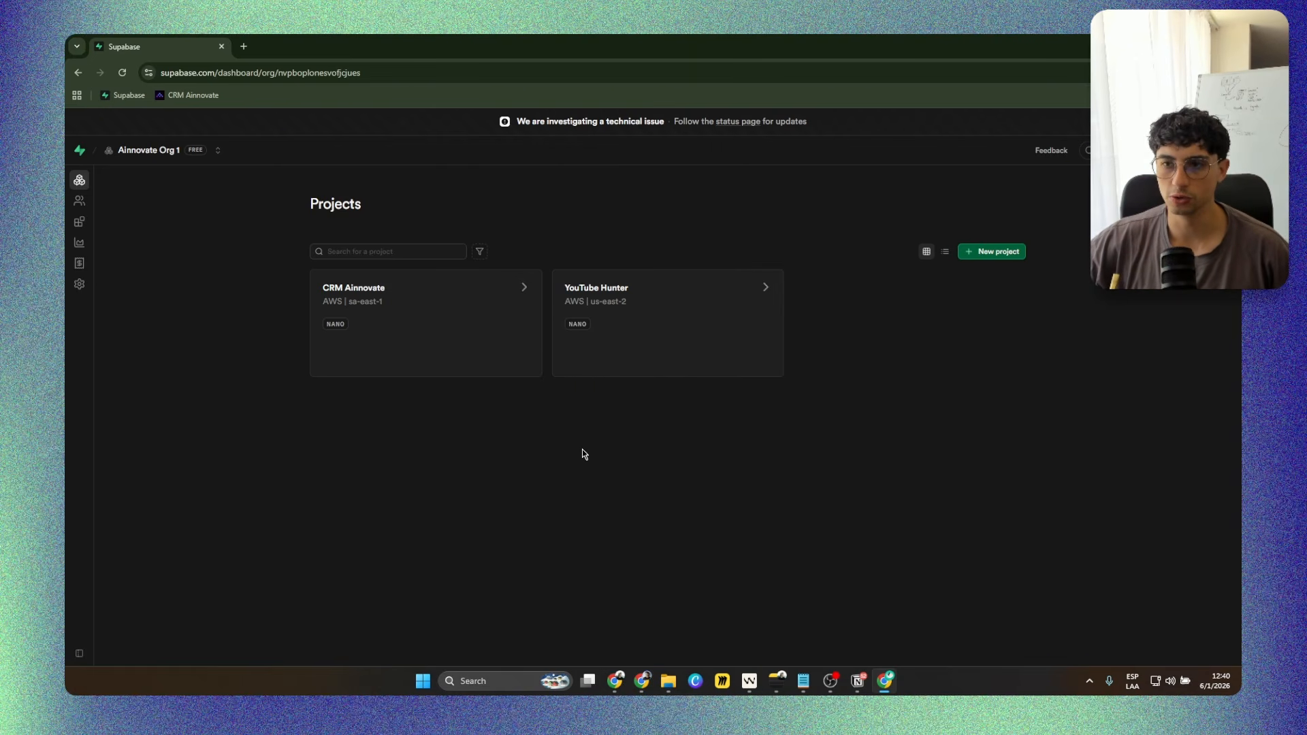
pyautogui.click(857, 680)
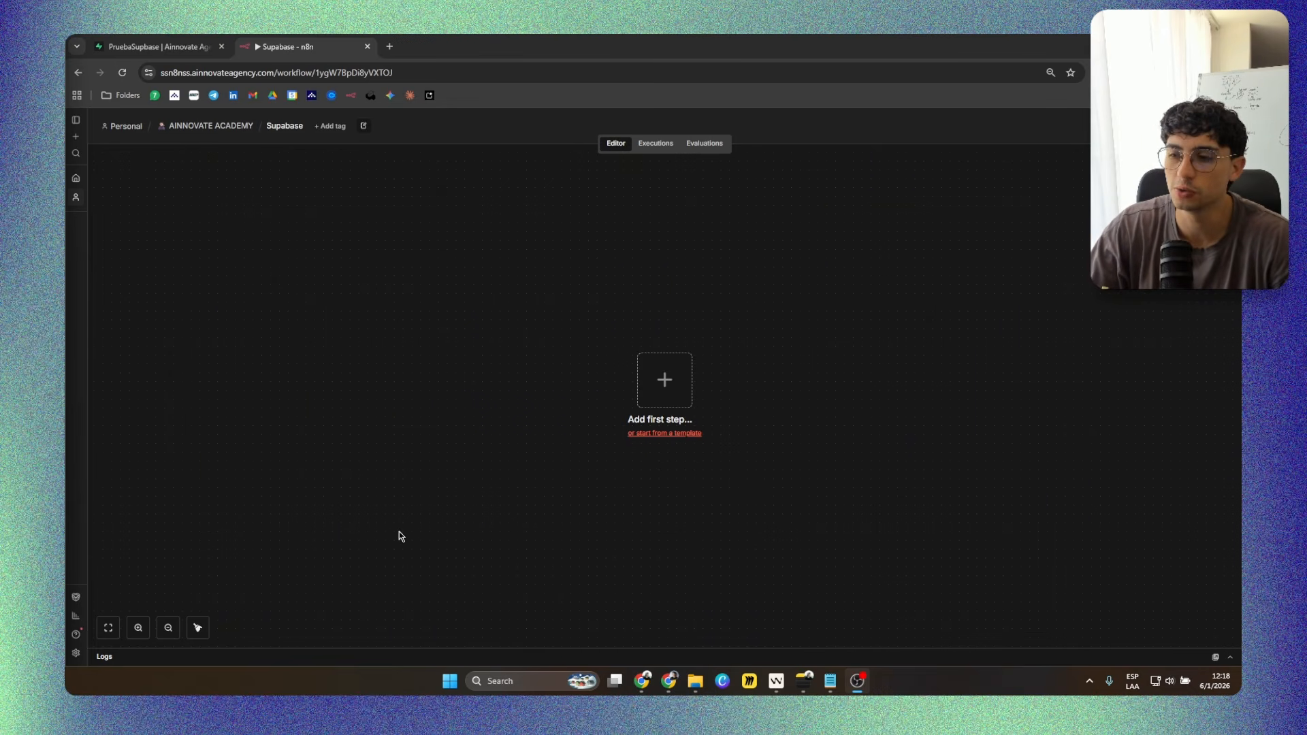
# Switch to the PruebaSupbase project in Supabase and view its pedidos table in the Table Editor.
pyautogui.click(162, 46)
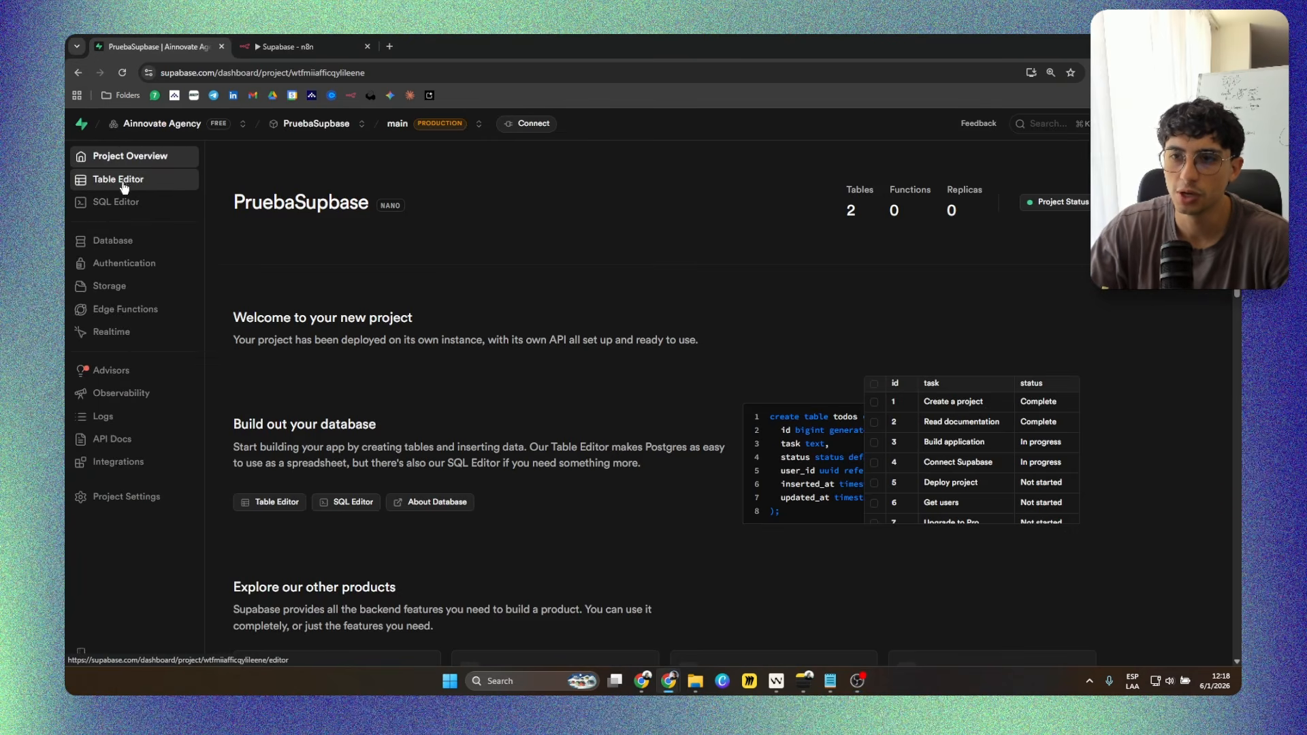
pyautogui.click(115, 179)
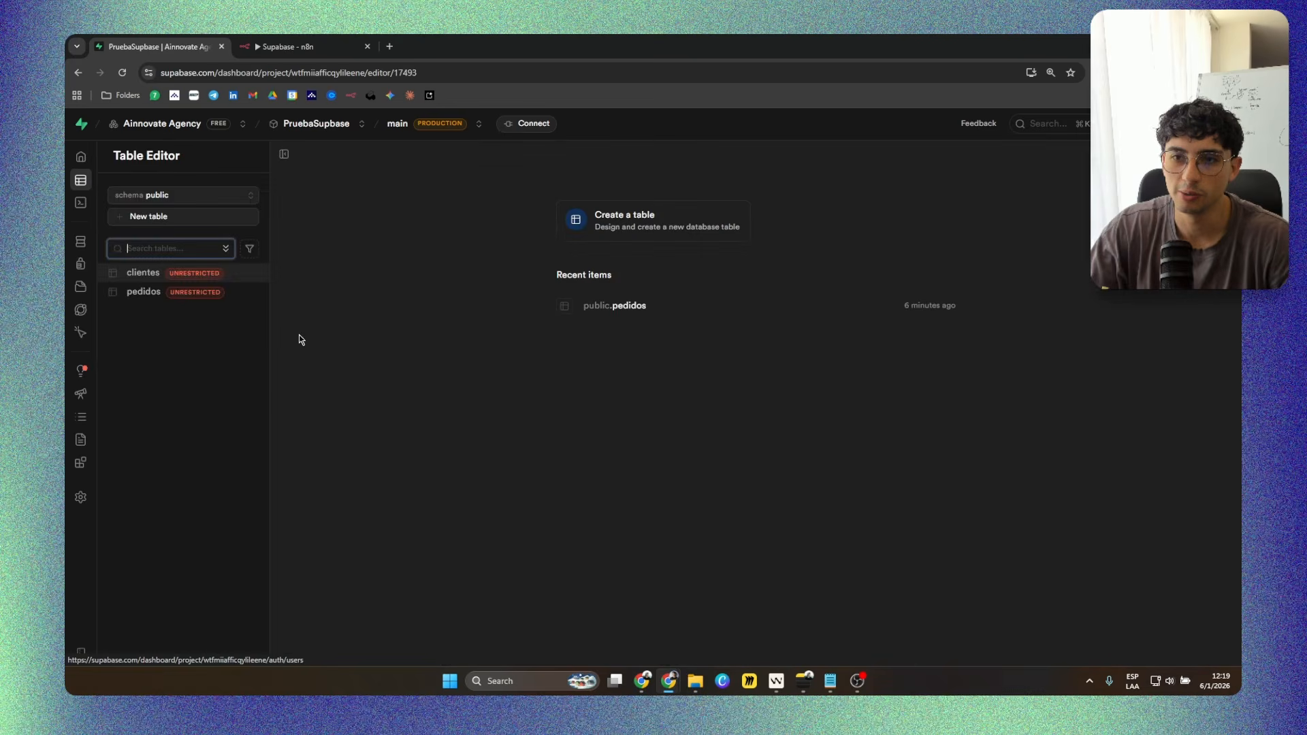
pyautogui.click(190, 292)
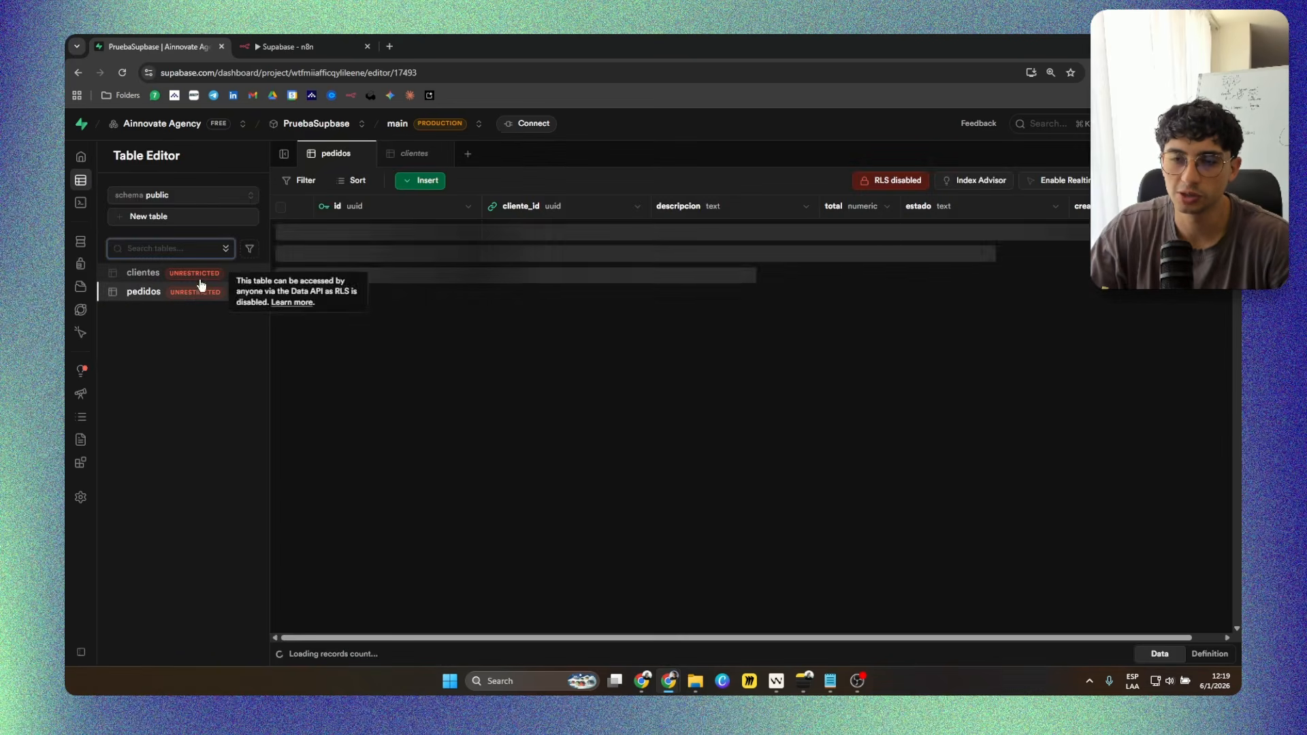
# Switch to the Supabase workflow in n8n and add a Supabase node with the Create a row action.
pyautogui.click(311, 36)
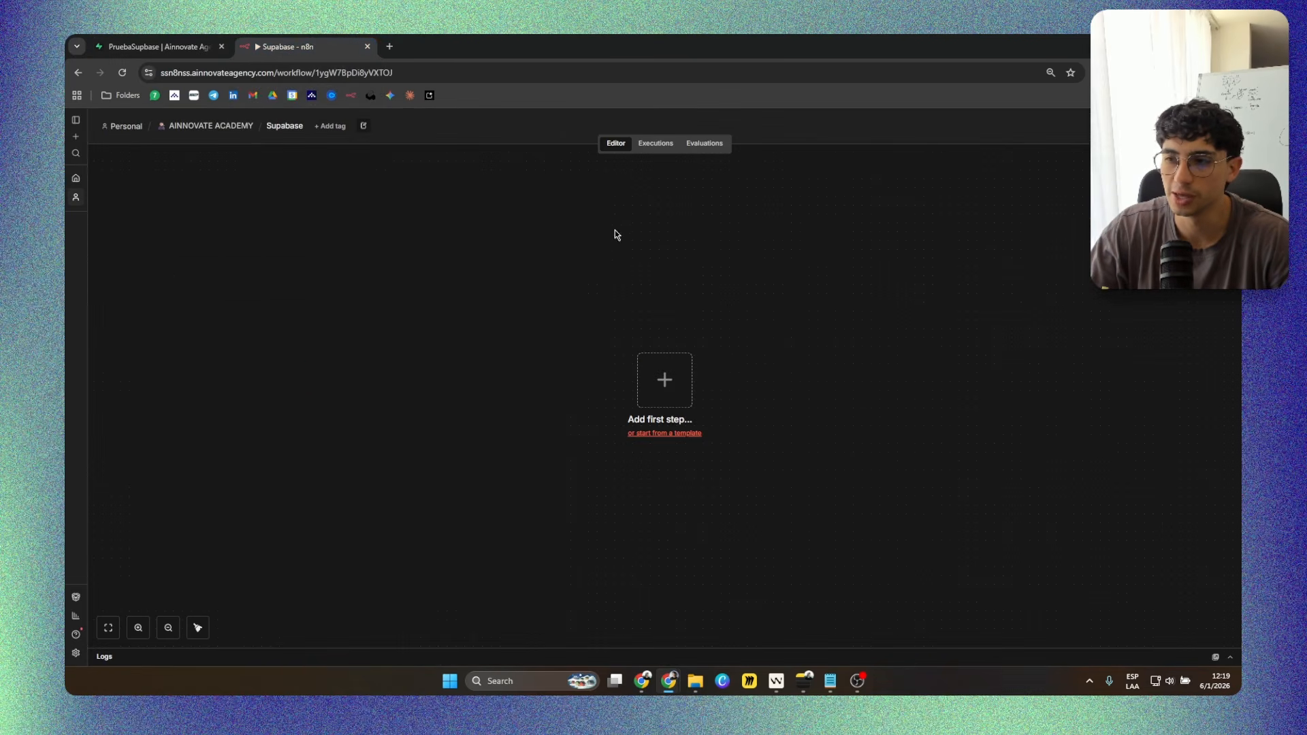
pyautogui.click(665, 381)
pyautogui.write('s')
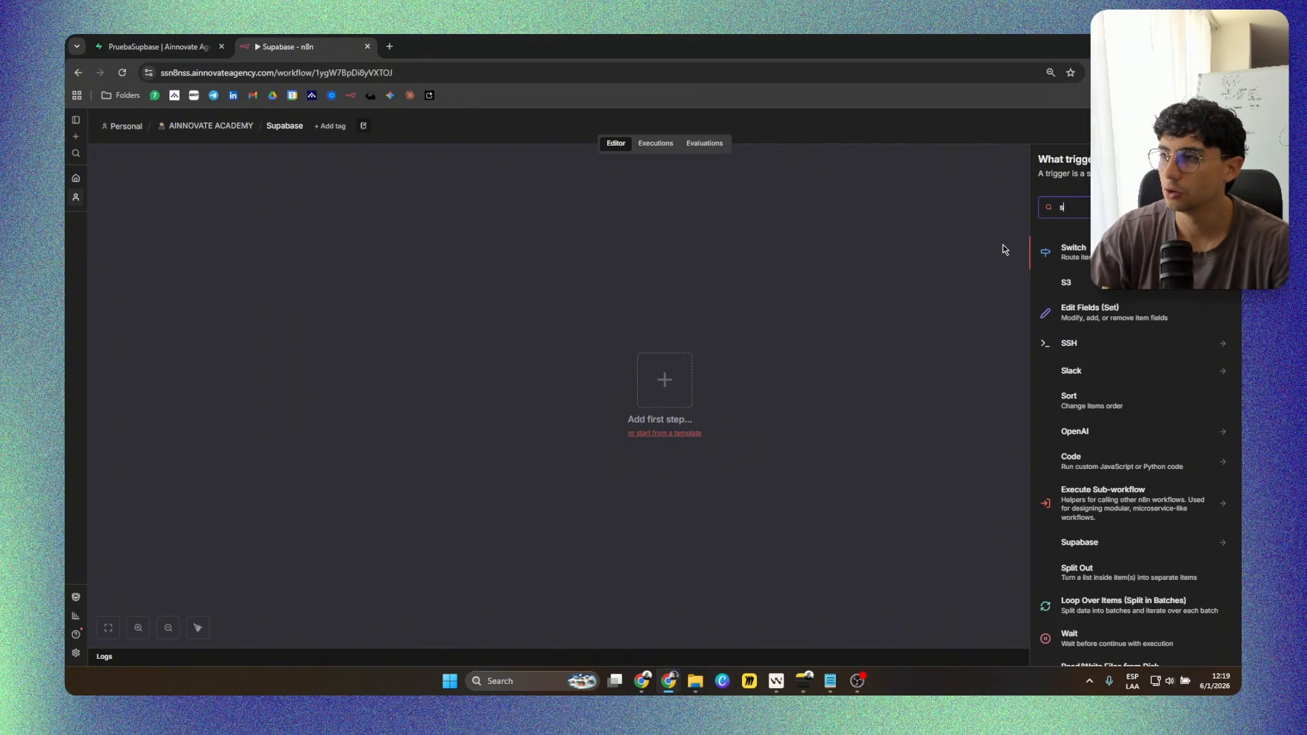
pyautogui.write('upabase')
pyautogui.press('Return')
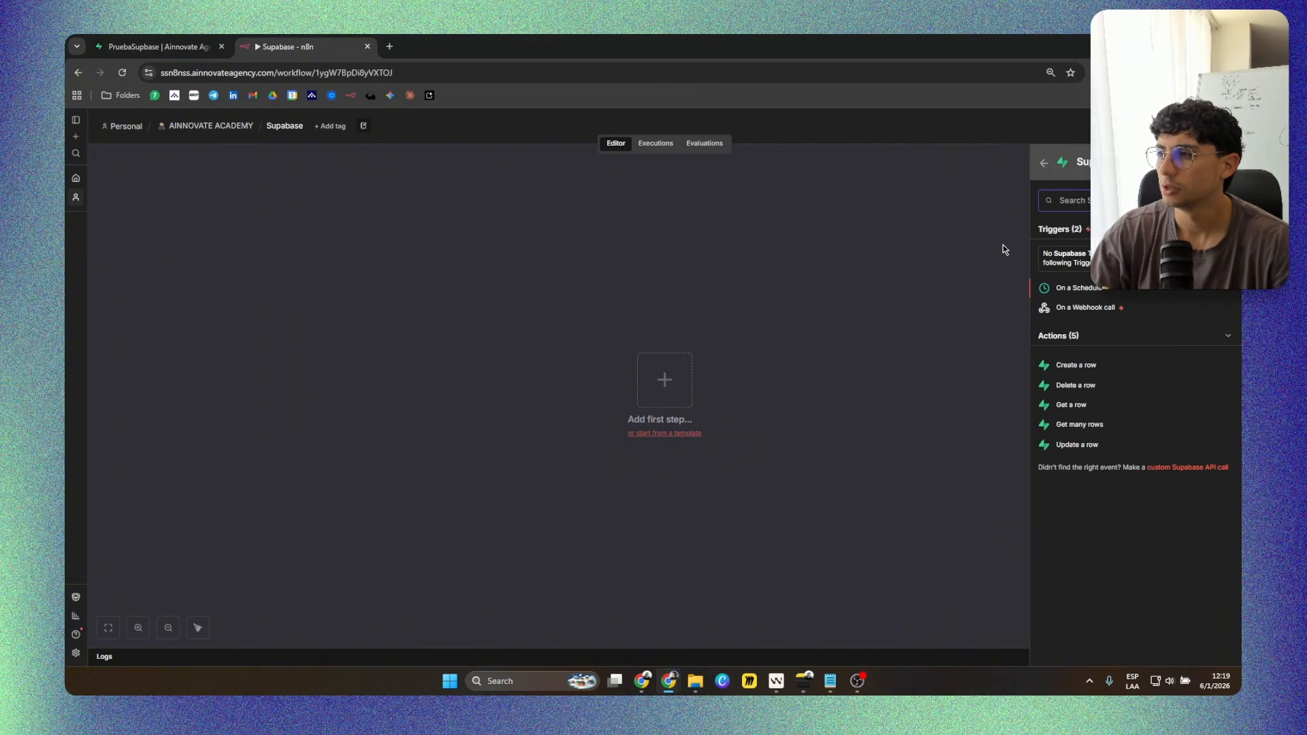
pyautogui.click(1089, 365)
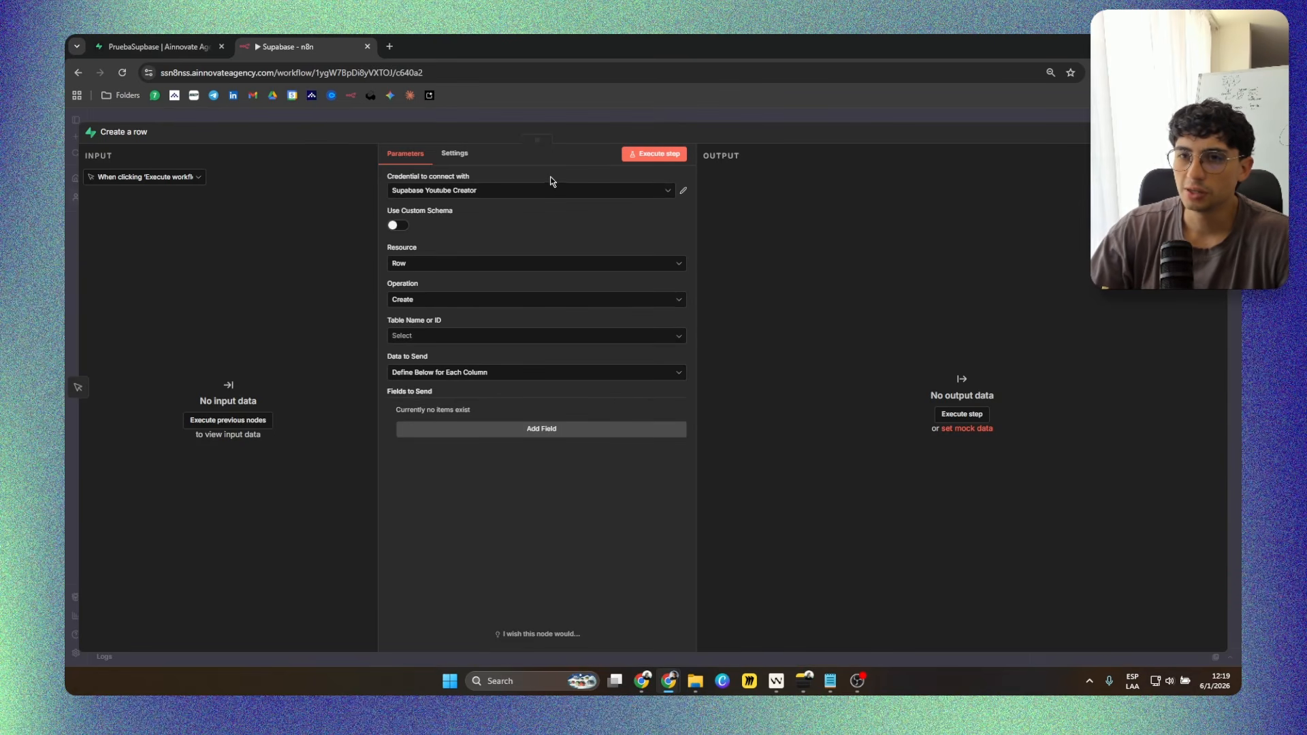
# Create a new Supabase credential for the Create a row node and name it "Supabase prueba".
pyautogui.click(664, 193)
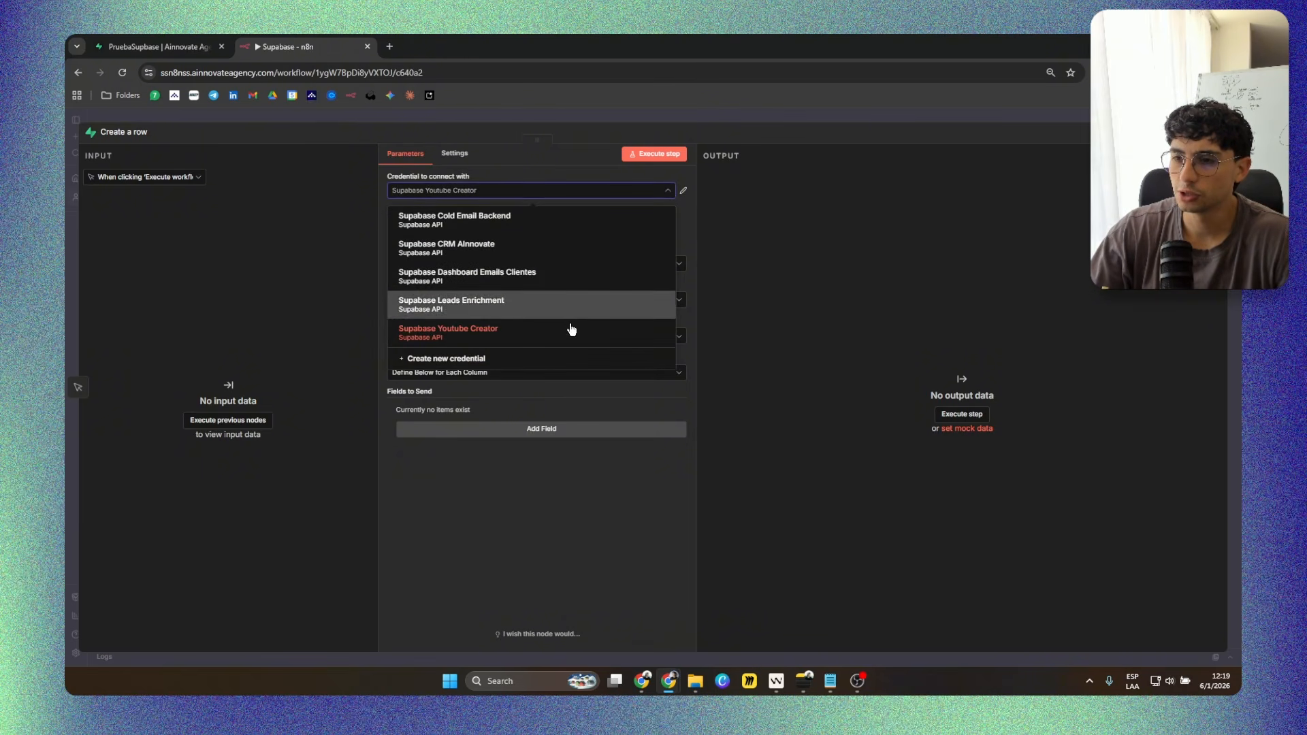
pyautogui.click(485, 361)
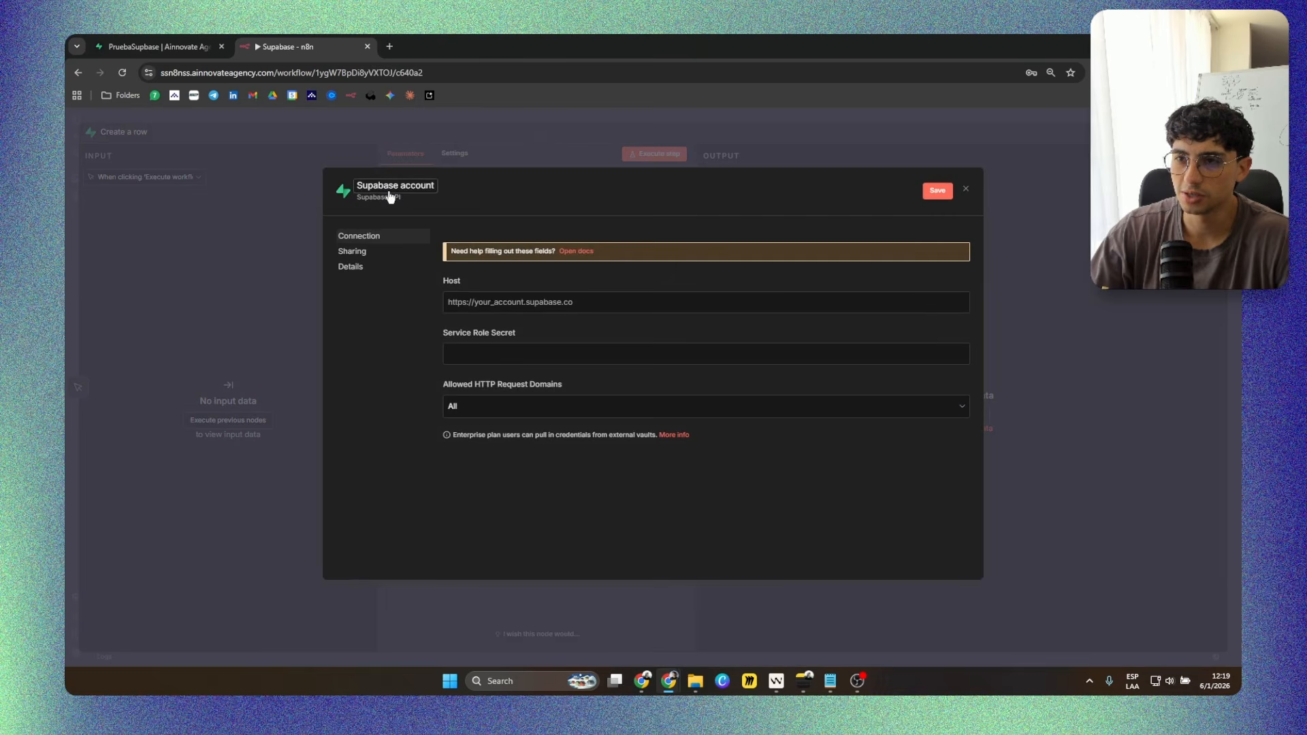
pyautogui.click(420, 189)
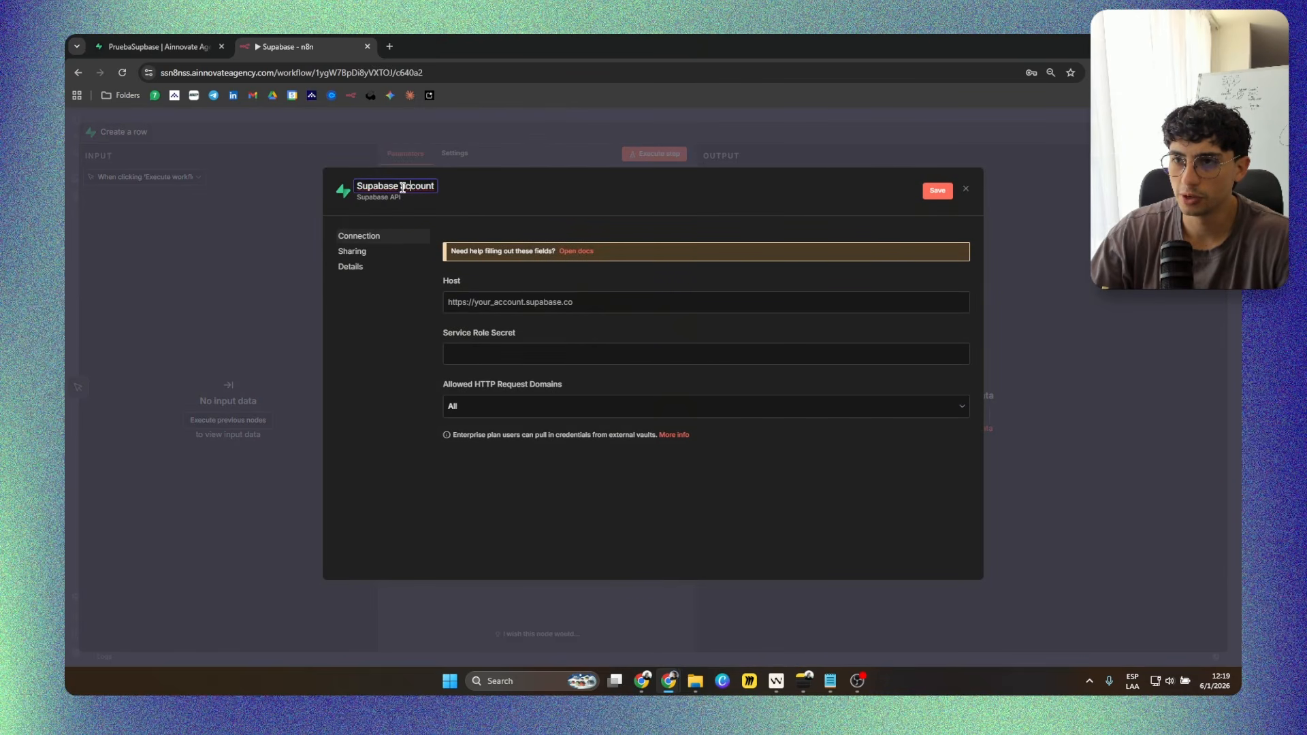
pyautogui.write('Preub')
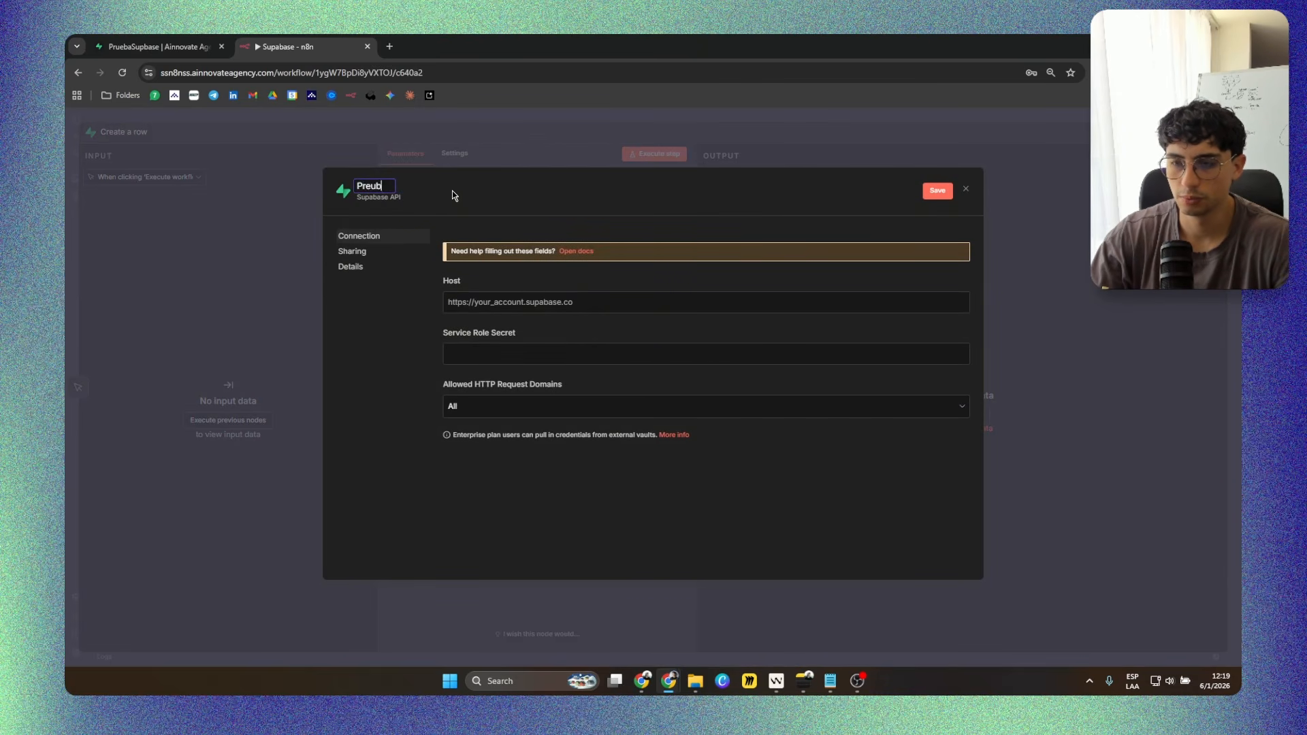
pyautogui.write('aSupabas')
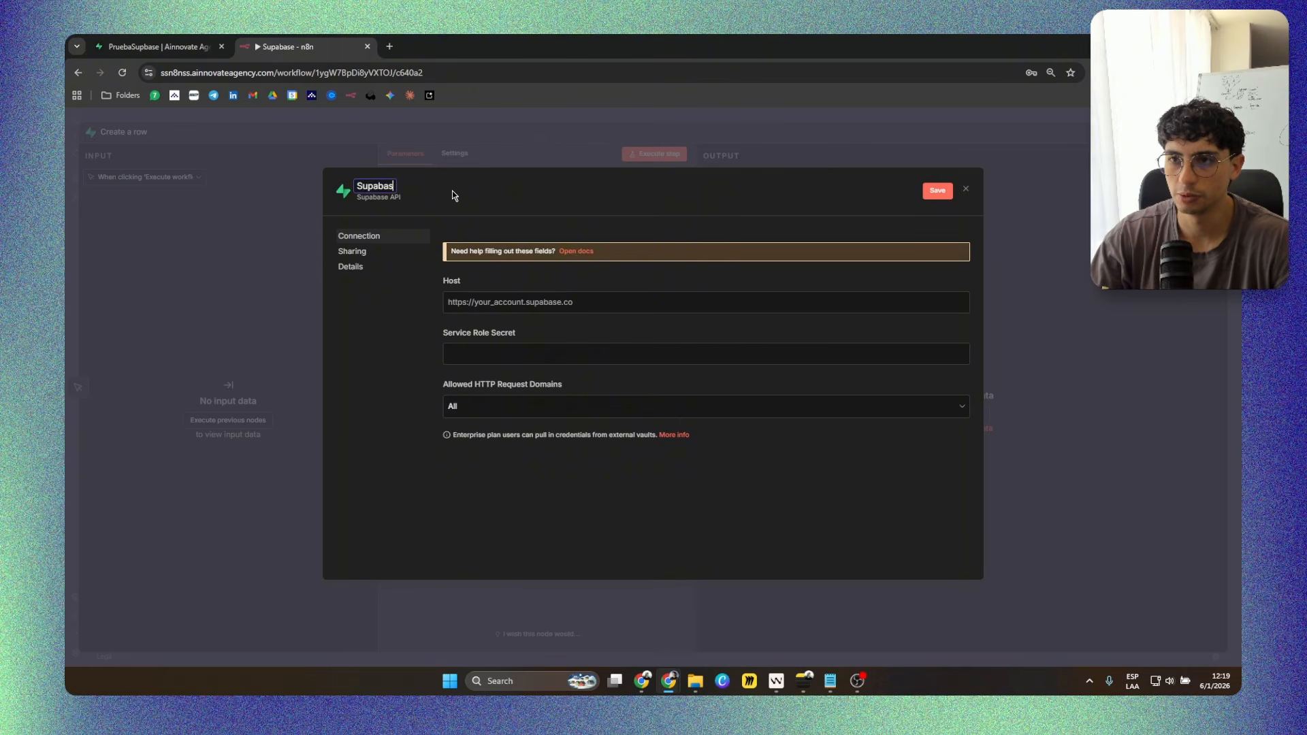
pyautogui.write('e prueba')
pyautogui.press('Return')
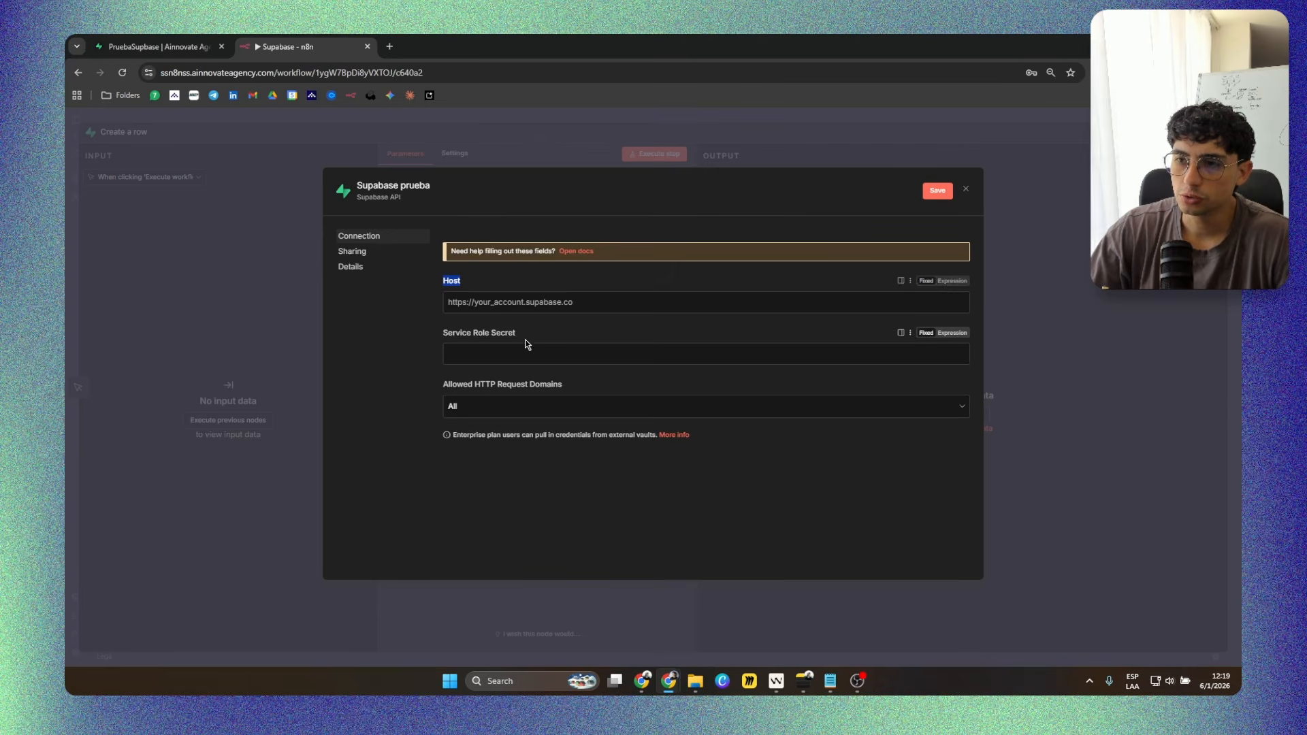
# Switch to the PruebaSupbase project in Supabase and copy the project URL from its Data API settings.
pyautogui.tripleClick(447, 335)
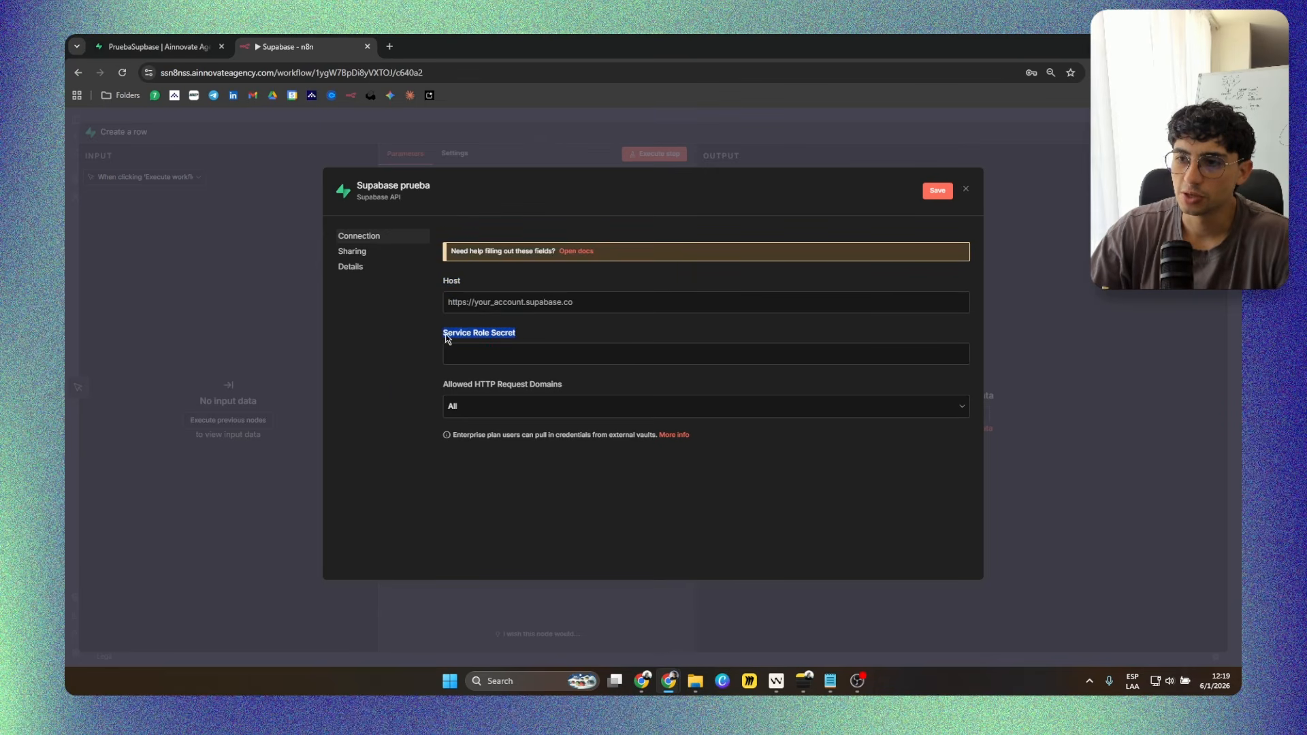
pyautogui.click(570, 336)
pyautogui.click(490, 301)
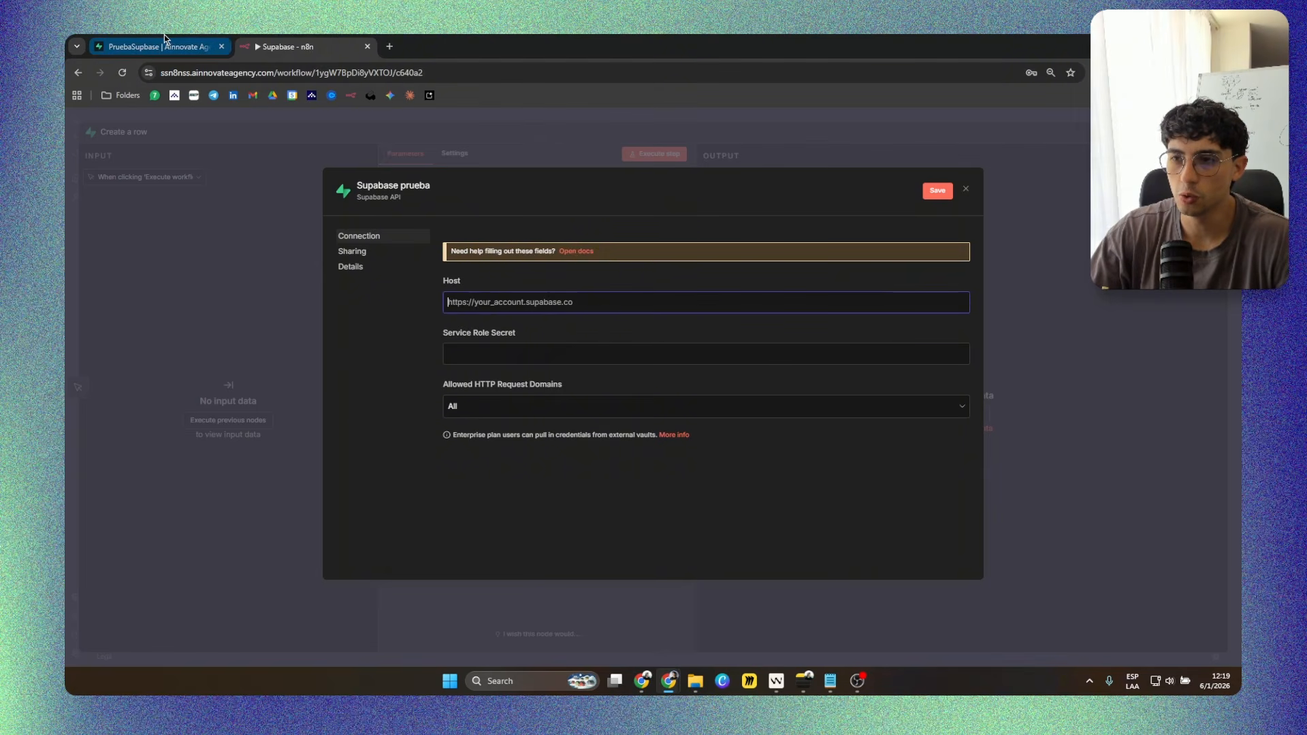
pyautogui.click(165, 42)
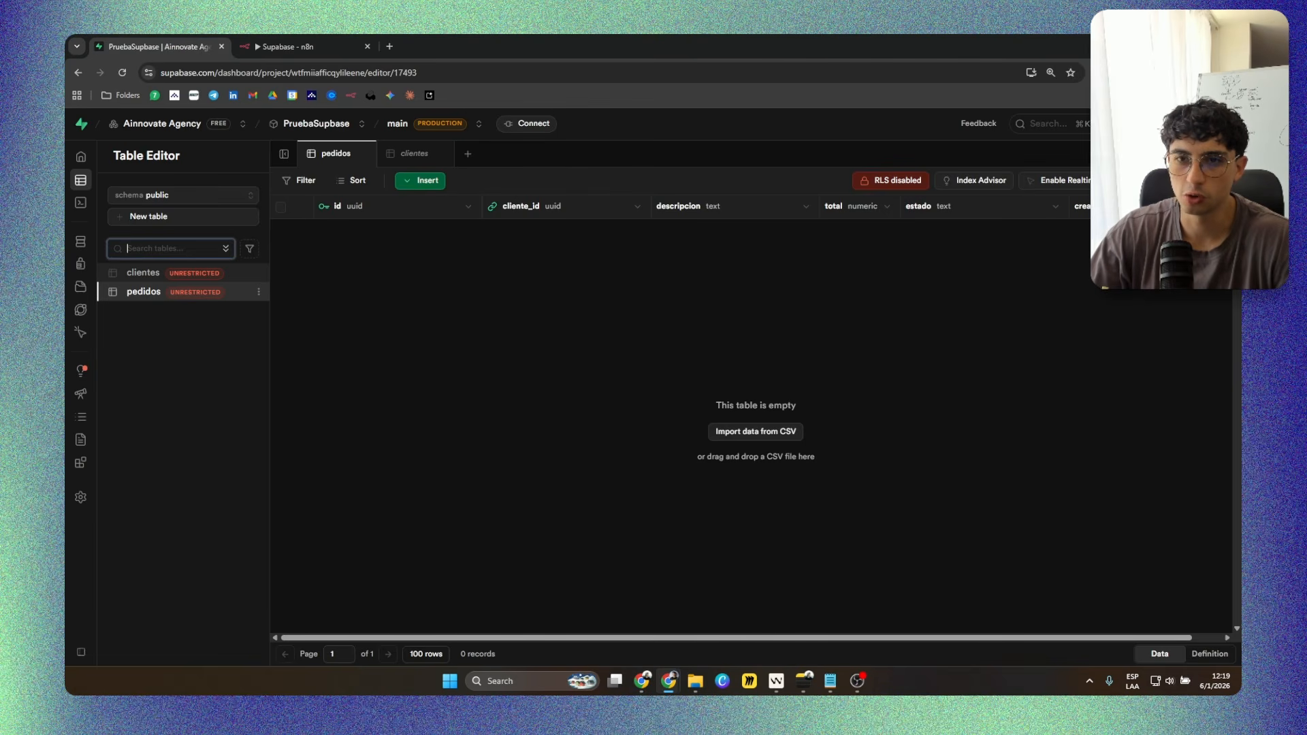
pyautogui.moveTo(113, 479)
pyautogui.click(126, 503)
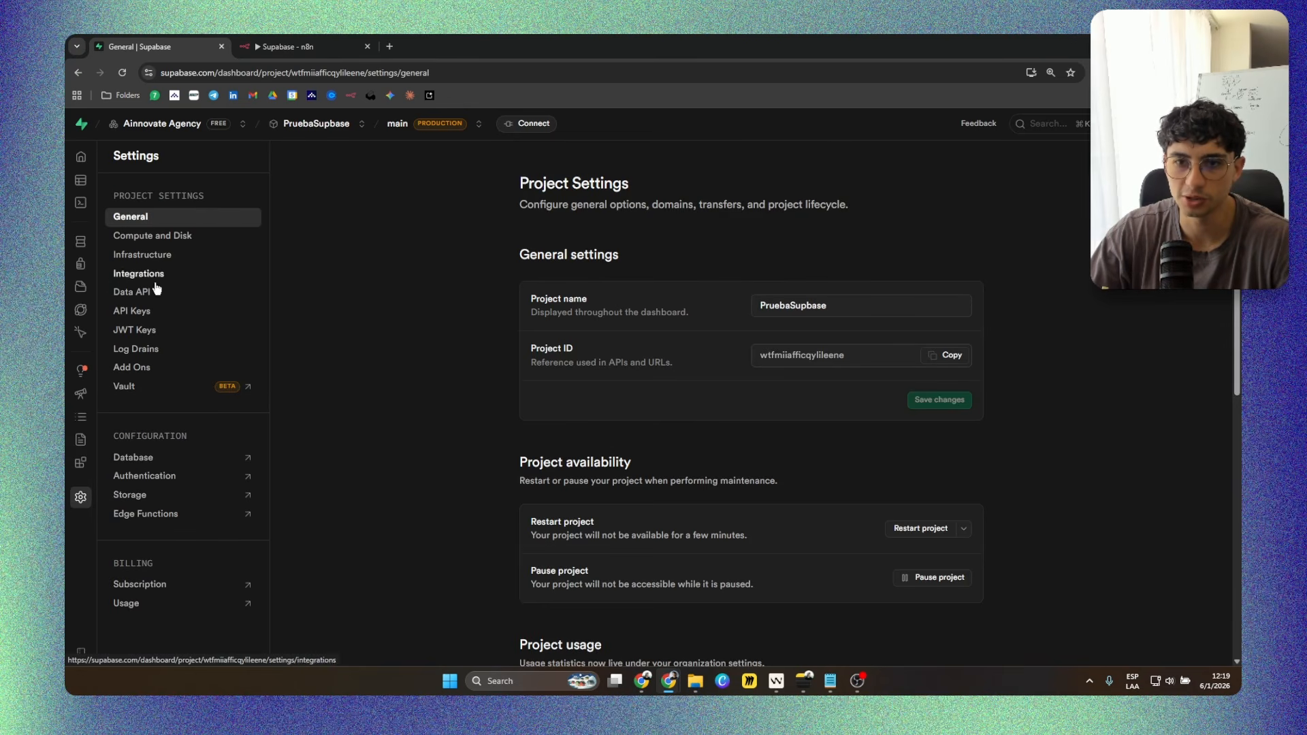
pyautogui.click(149, 292)
pyautogui.moveTo(382, 283); pyautogui.dragTo(418, 294)
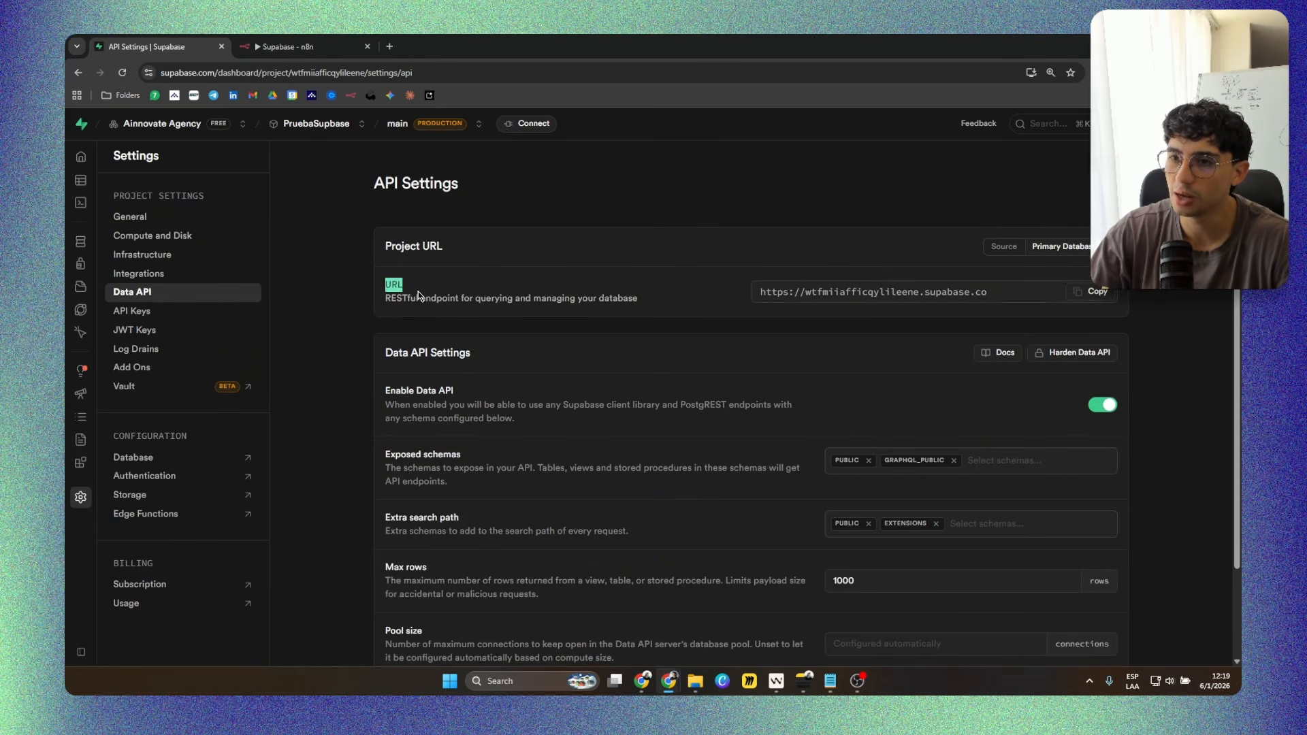
pyautogui.moveTo(999, 292); pyautogui.dragTo(742, 301)
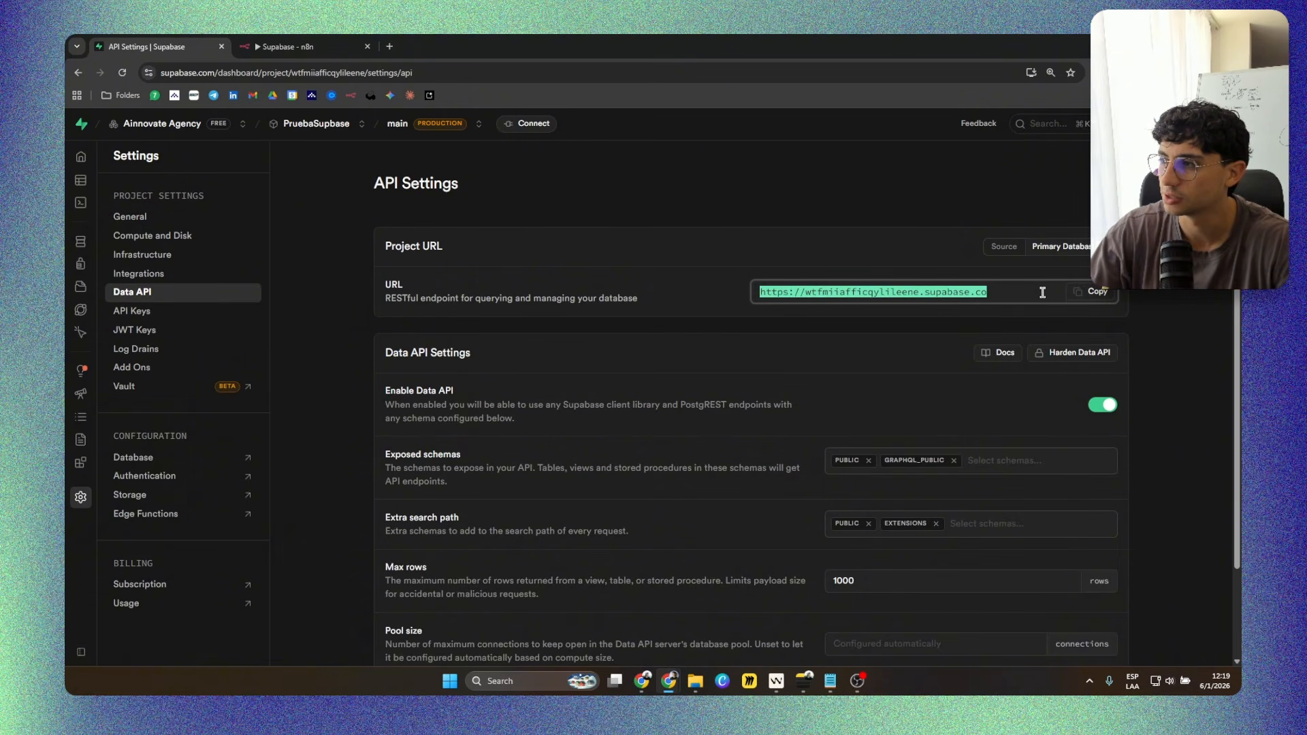
pyautogui.click(1093, 292)
# Switch back to n8n and paste the copied project URL as the credential's host.
pyautogui.click(300, 39)
pyautogui.click(507, 302)
pyautogui.hotkey('ctrl', 'v')
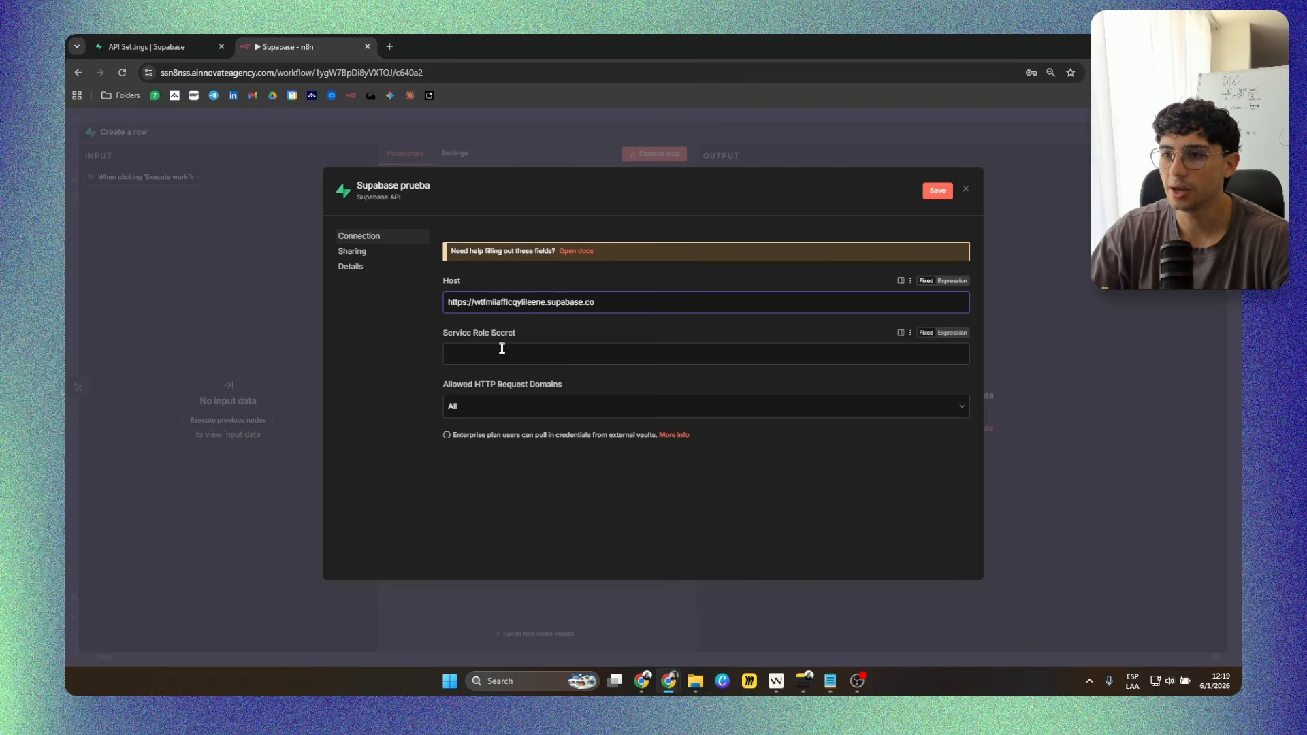
# Switch to Supabase and open the project's legacy anon, service_role API keys for the Service Role Secret.
pyautogui.moveTo(443, 338); pyautogui.dragTo(537, 344)
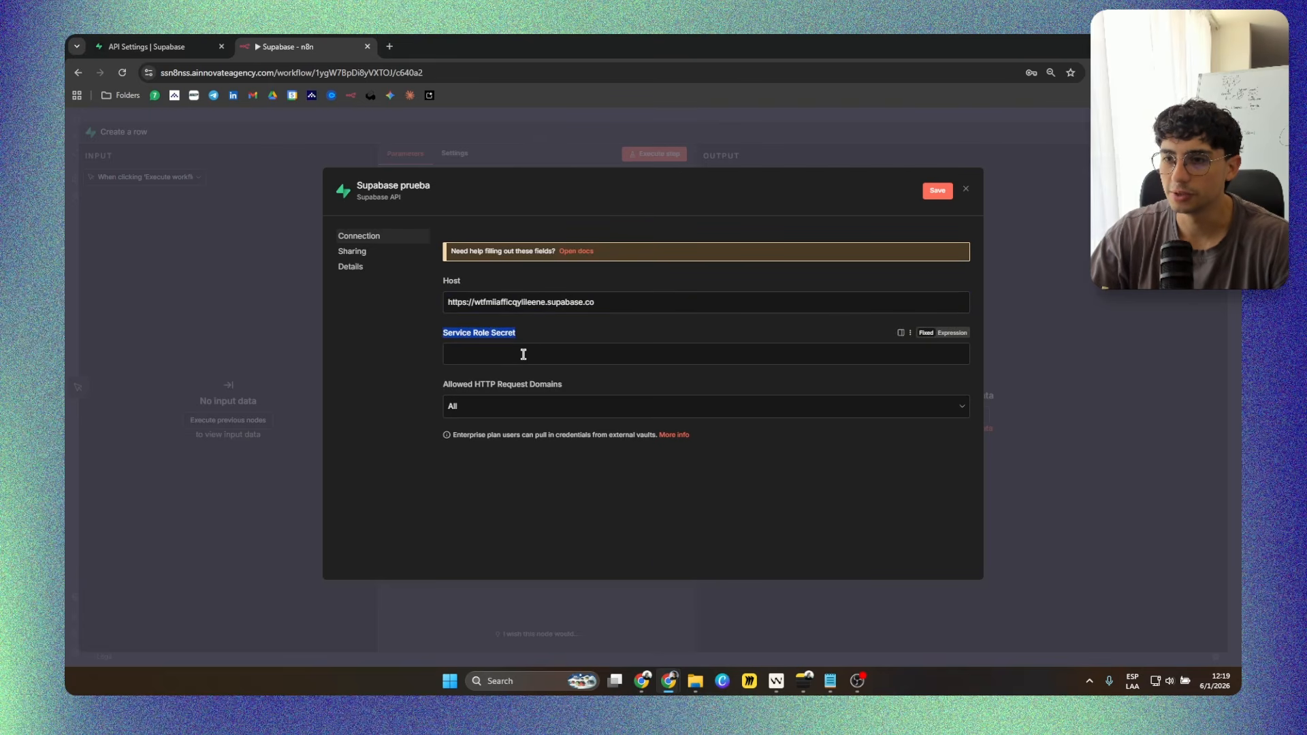
pyautogui.click(524, 354)
pyautogui.click(198, 46)
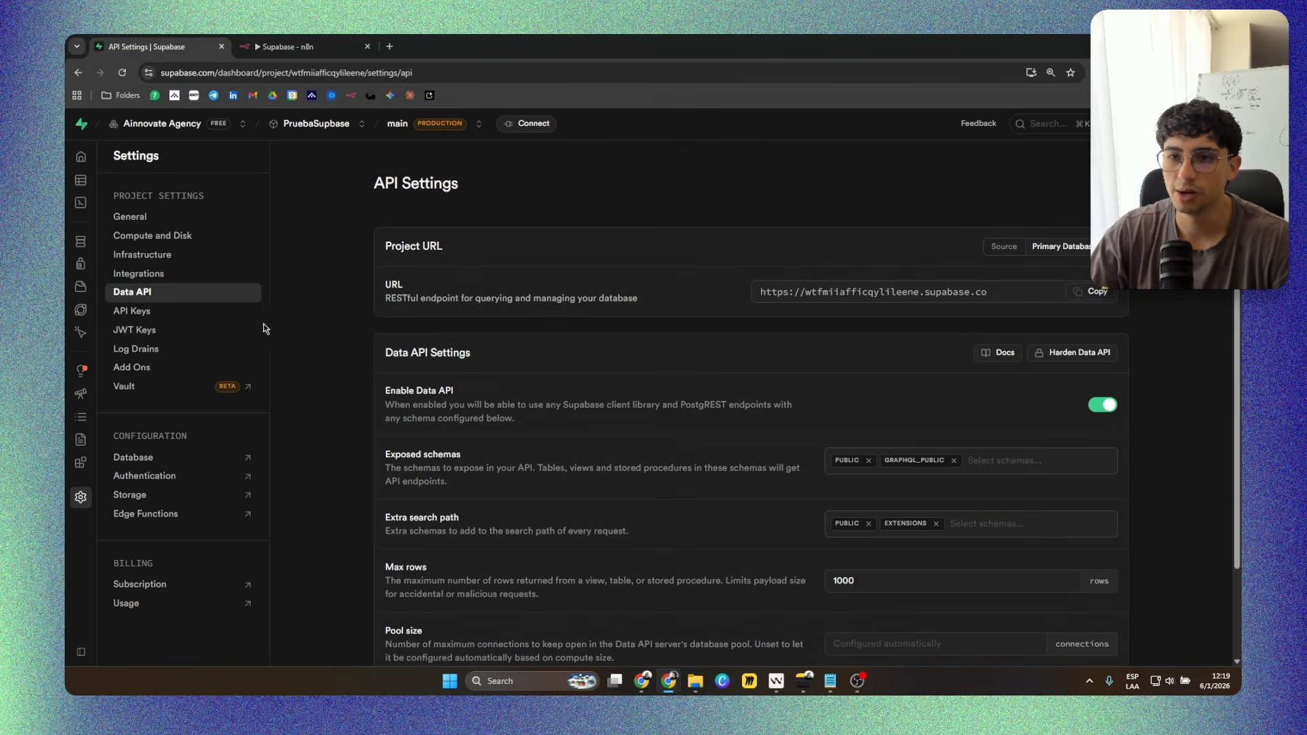
pyautogui.click(140, 316)
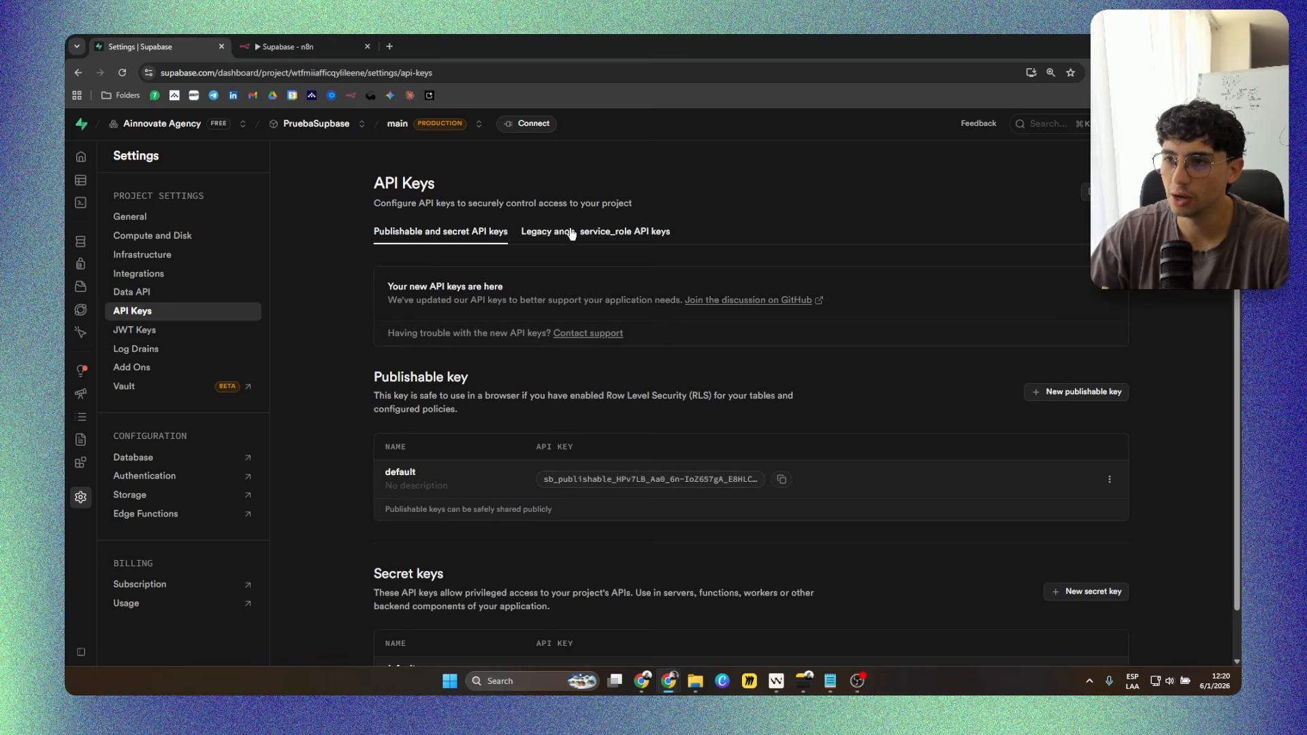
pyautogui.click(633, 235)
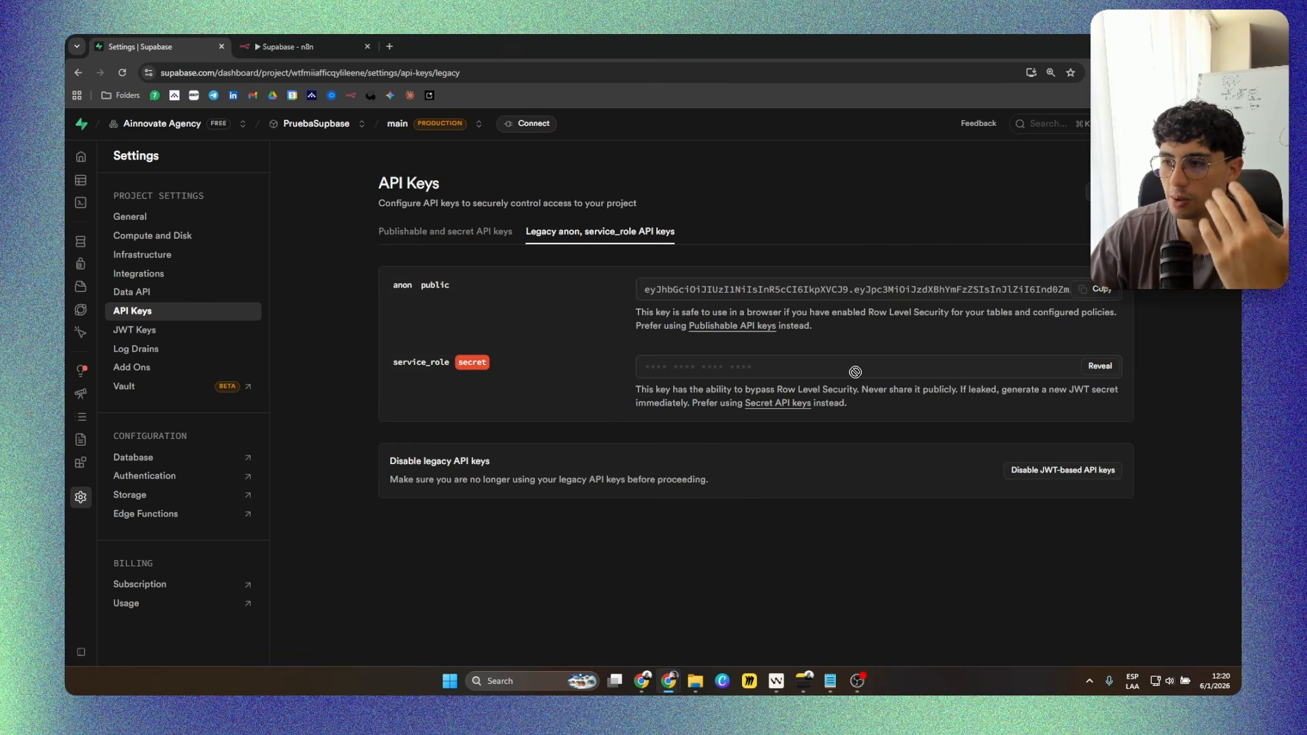
# Reveal the legacy service_role secret key and copy it.
pyautogui.moveTo(781, 388); pyautogui.dragTo(859, 391)
pyautogui.click(858, 392)
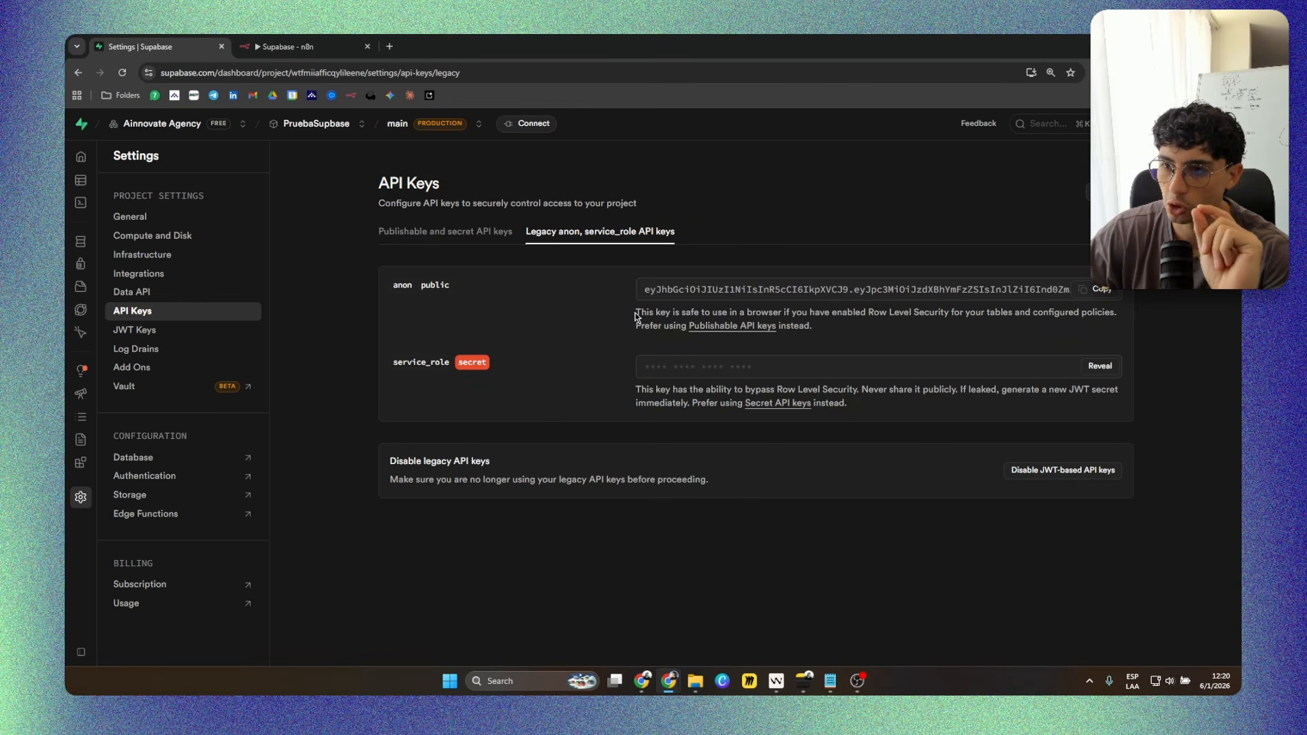
pyautogui.moveTo(643, 289); pyautogui.dragTo(869, 297)
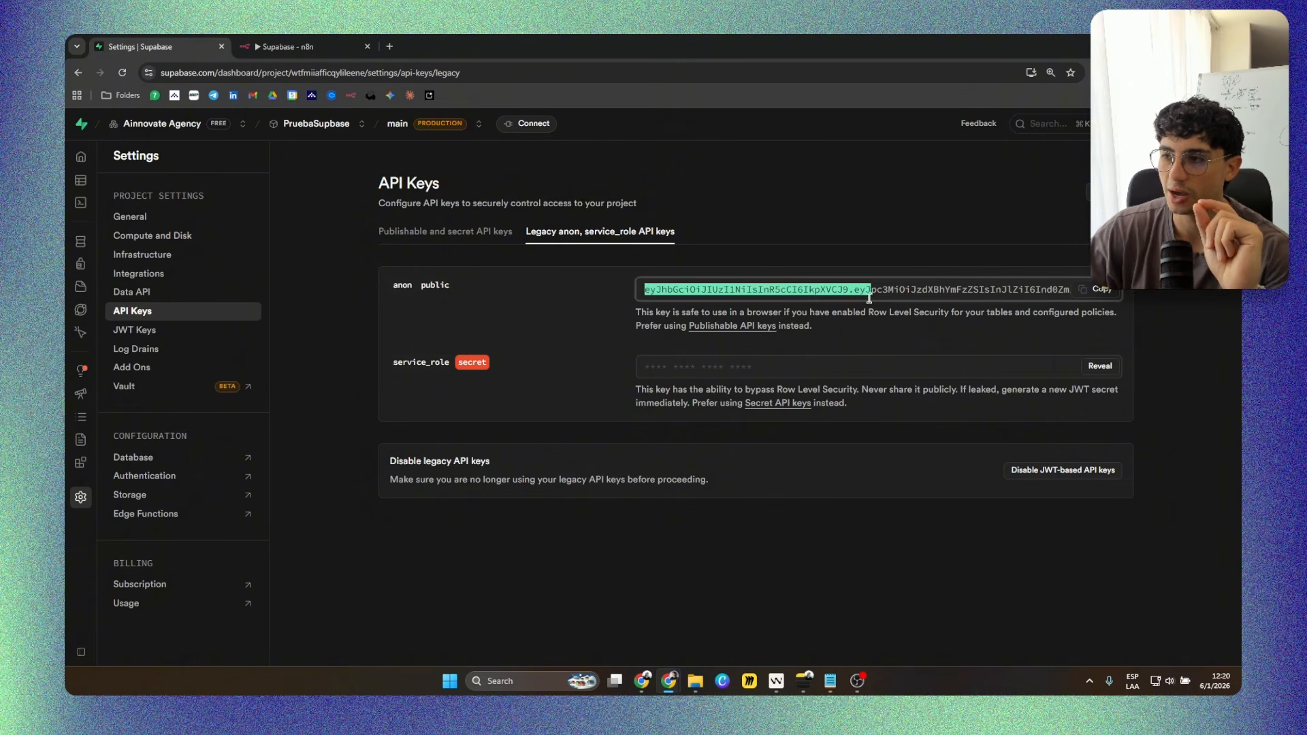
pyautogui.click(858, 320)
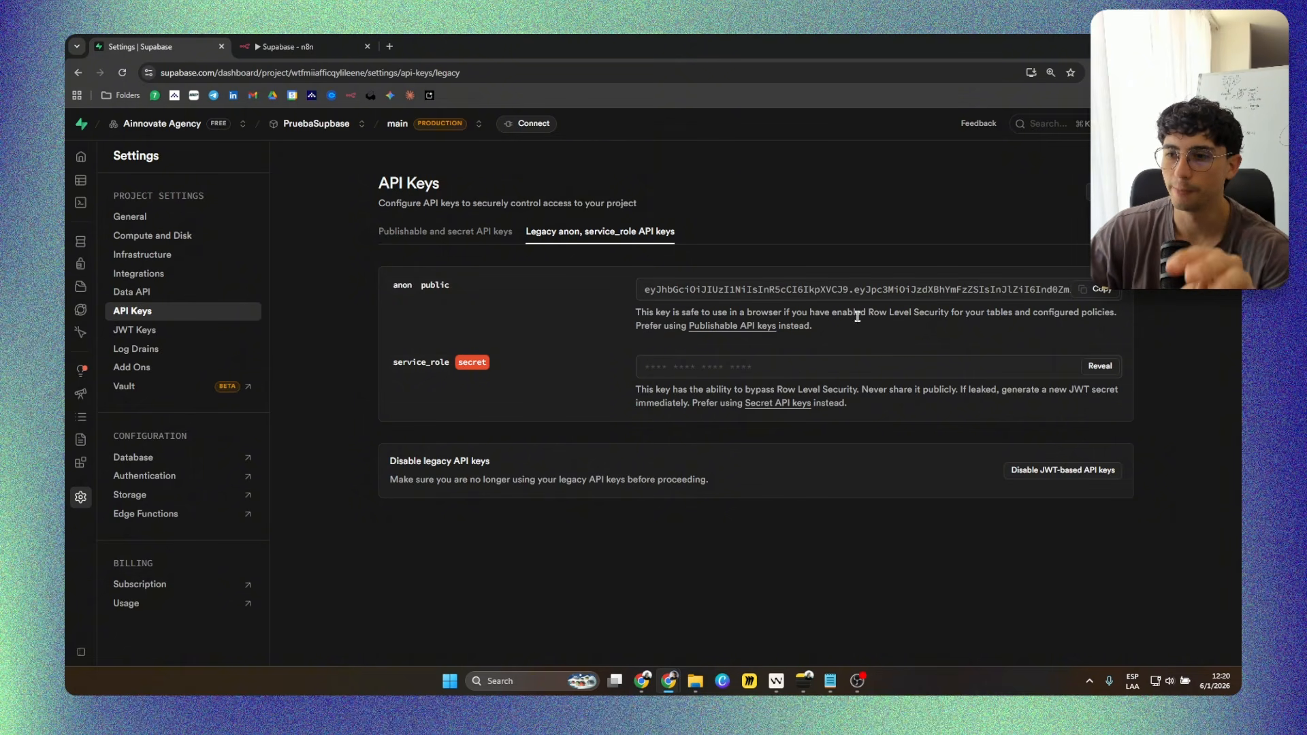
pyautogui.click(1094, 368)
pyautogui.click(1102, 368)
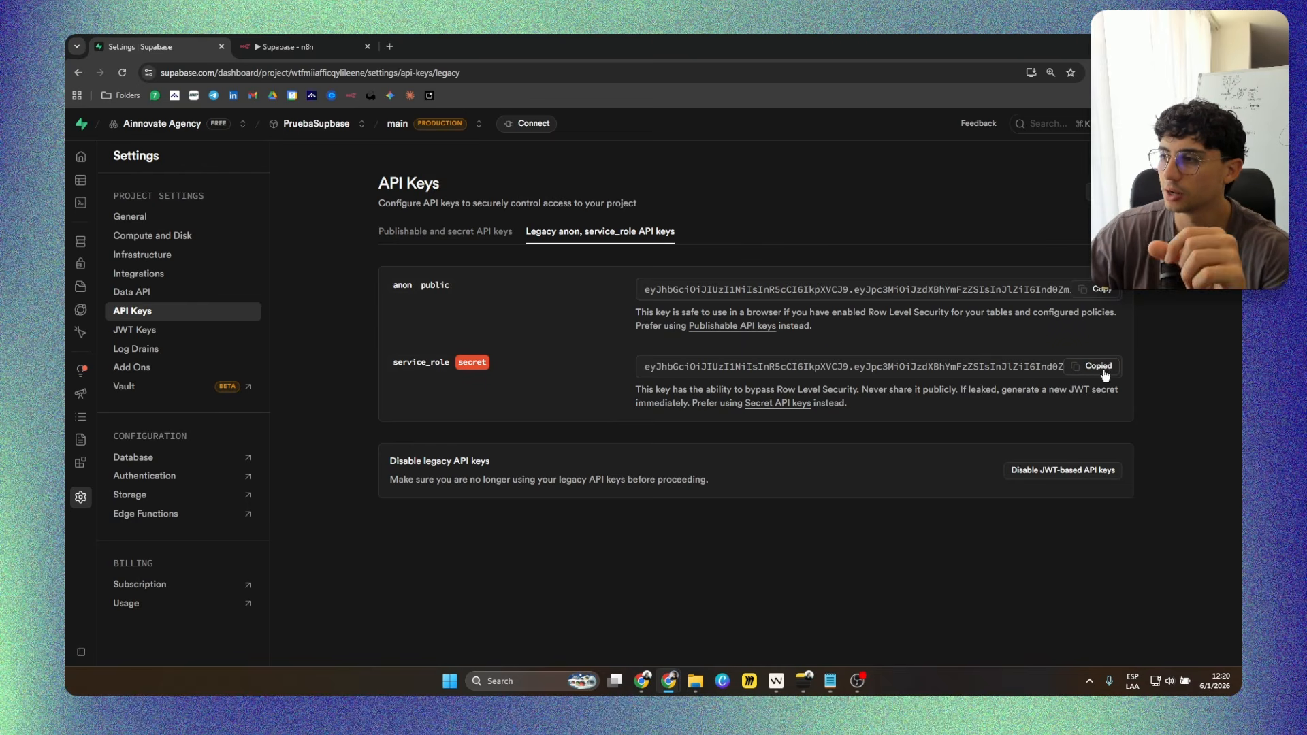
# Paste the service_role key as the Service Role Secret in n8n, save and close the credential, and dismiss the browser's password-saving offer.
pyautogui.click(309, 45)
pyautogui.click(530, 351)
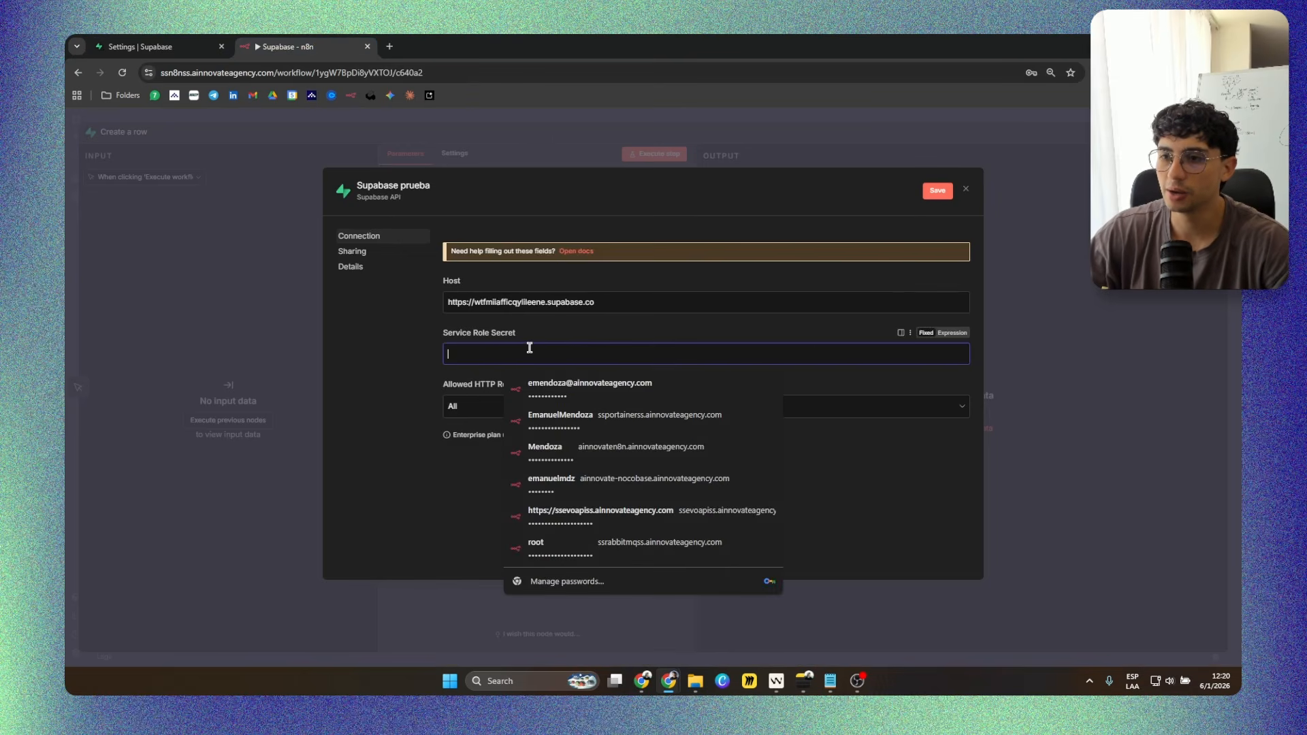
pyautogui.hotkey('ctrl', 'v')
pyautogui.click(603, 492)
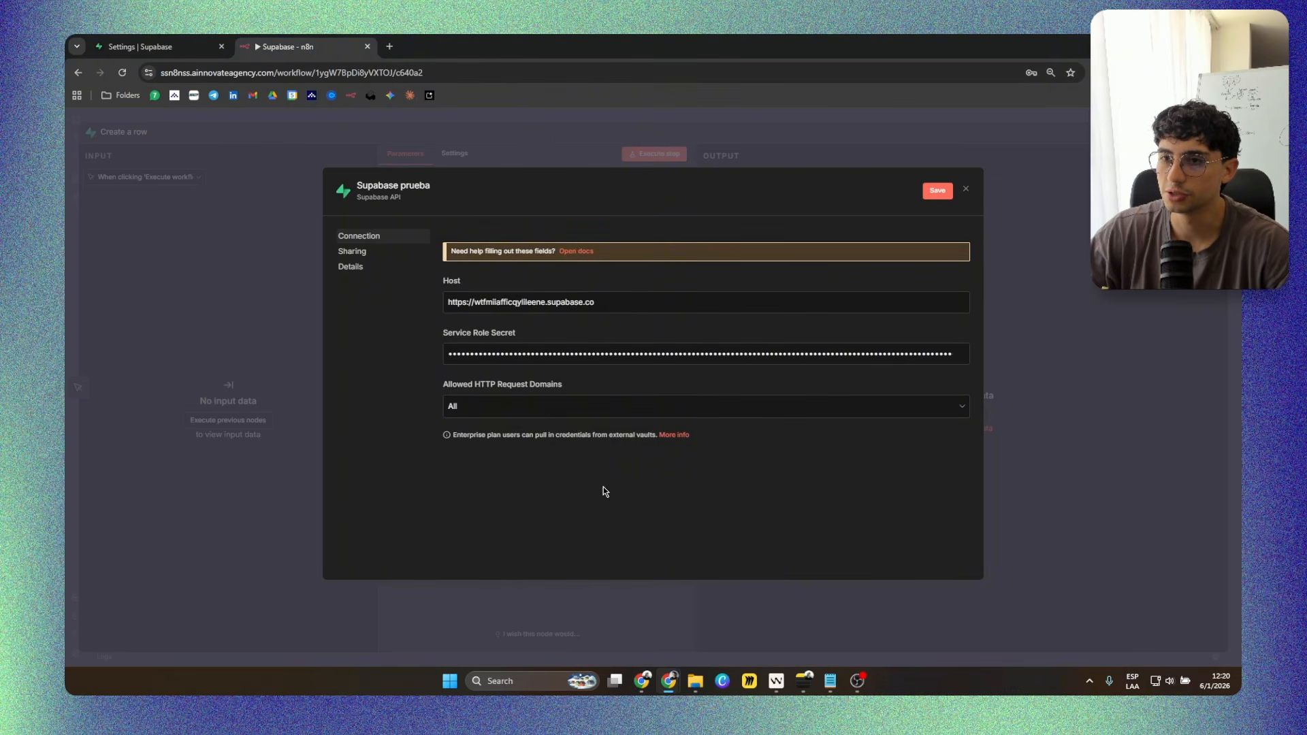
pyautogui.click(937, 191)
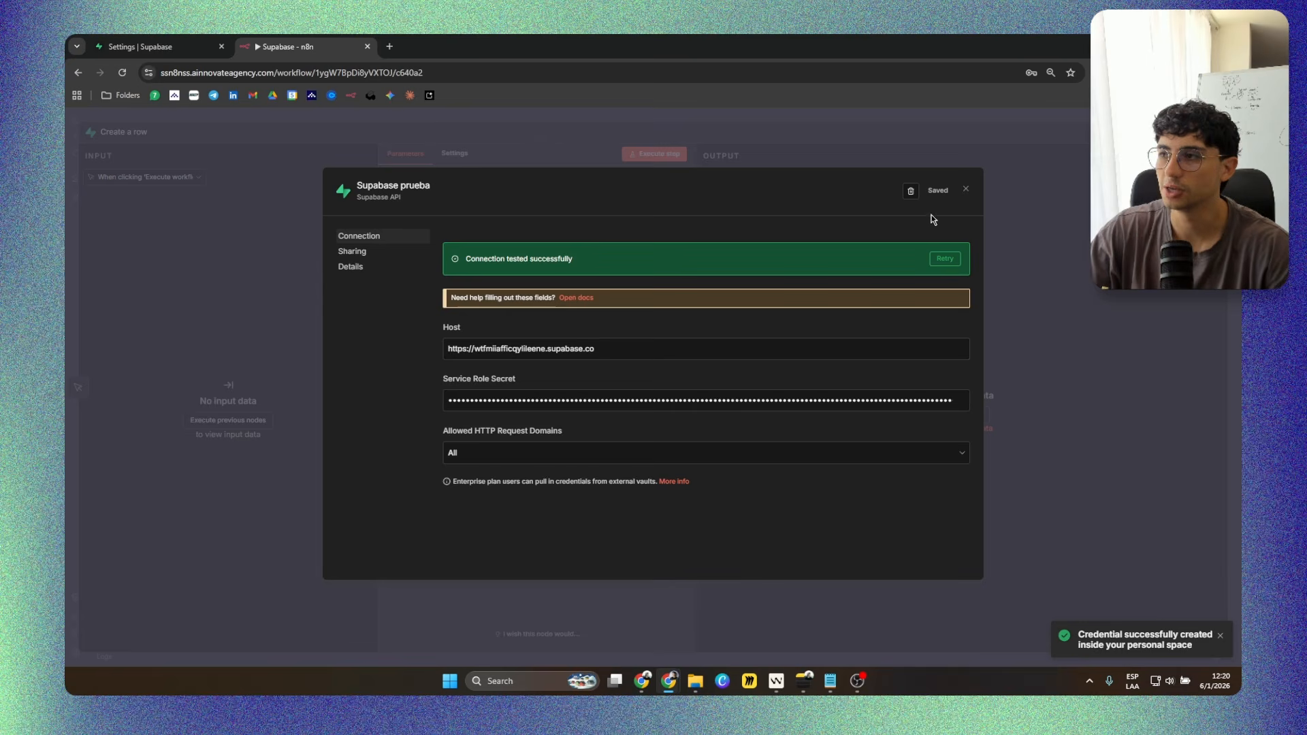
pyautogui.click(967, 190)
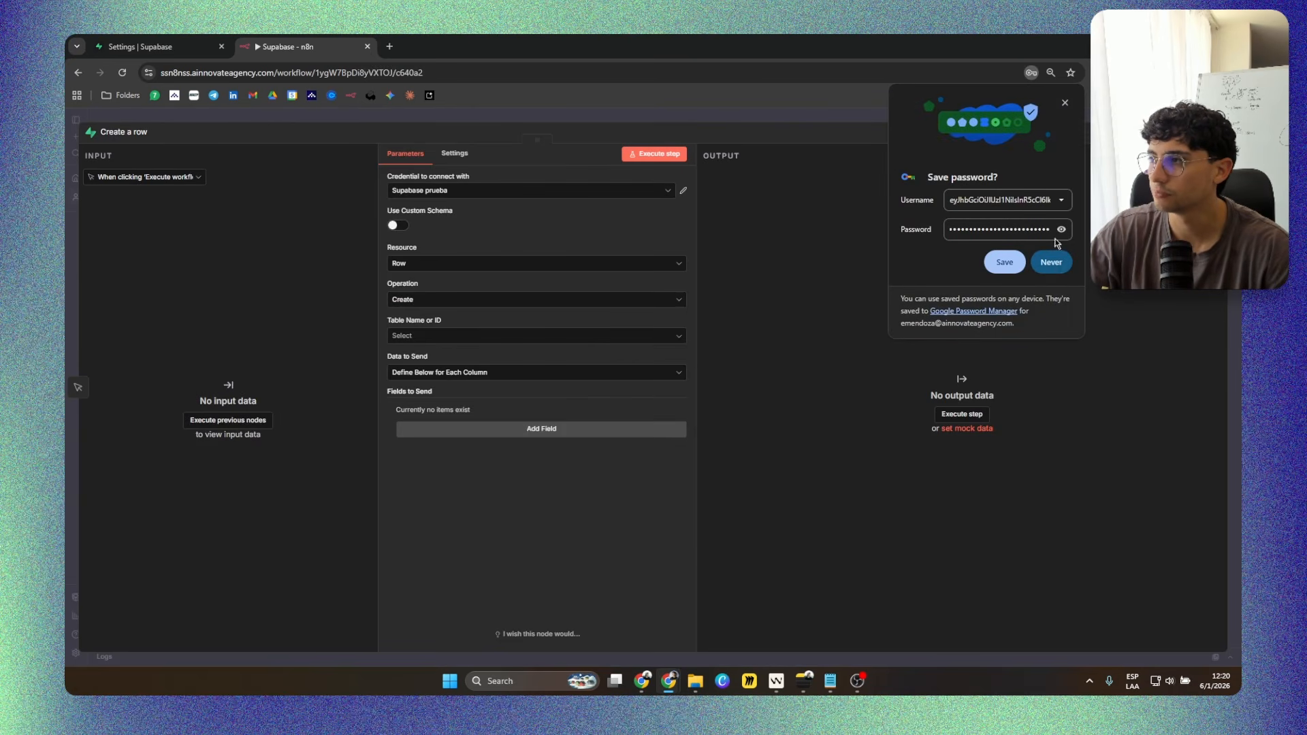
pyautogui.click(1065, 103)
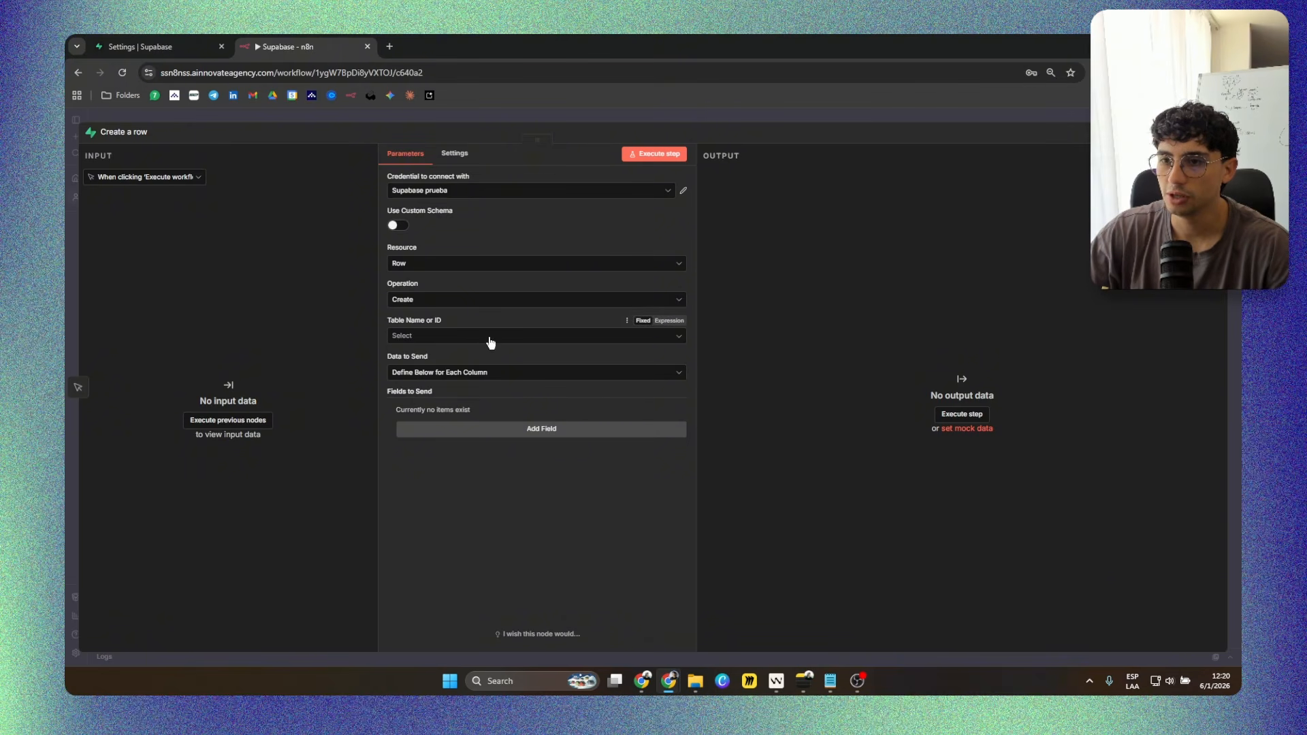
# Set the Create a row node's table to pedidos and add the id field with value 1.
pyautogui.click(424, 338)
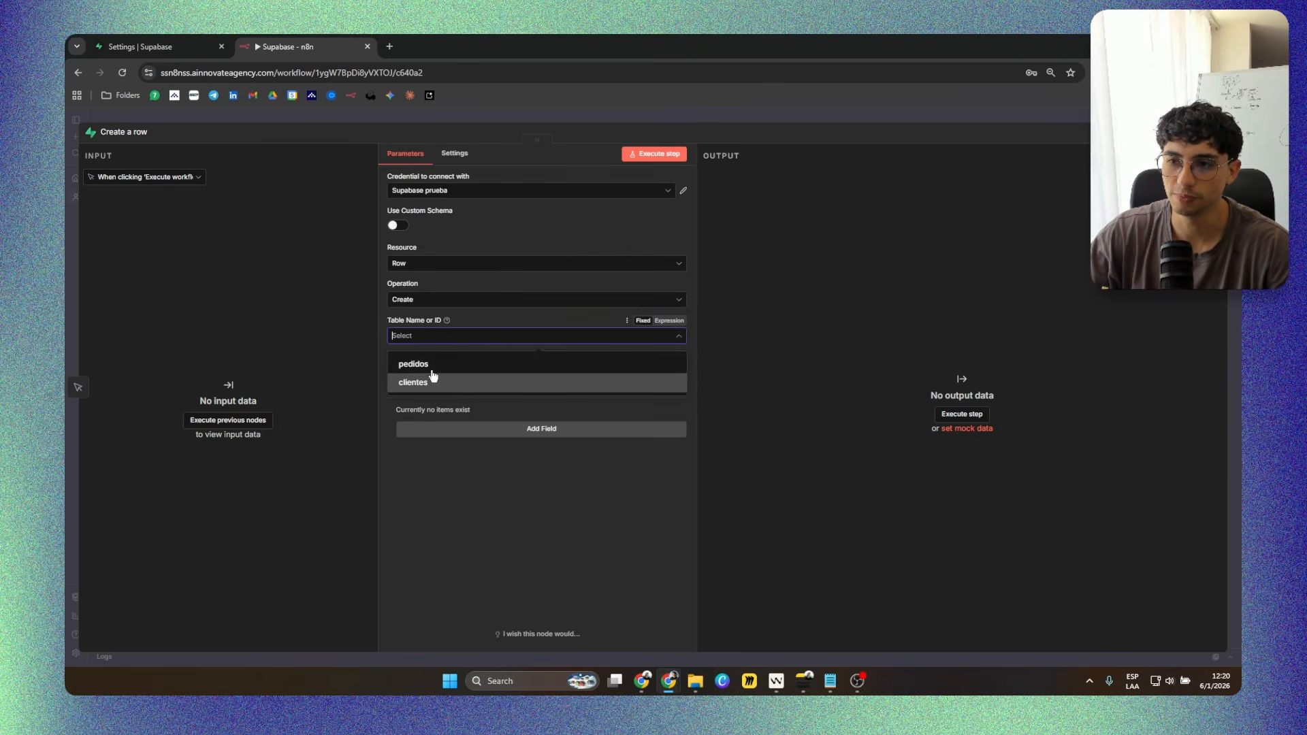
pyautogui.click(434, 371)
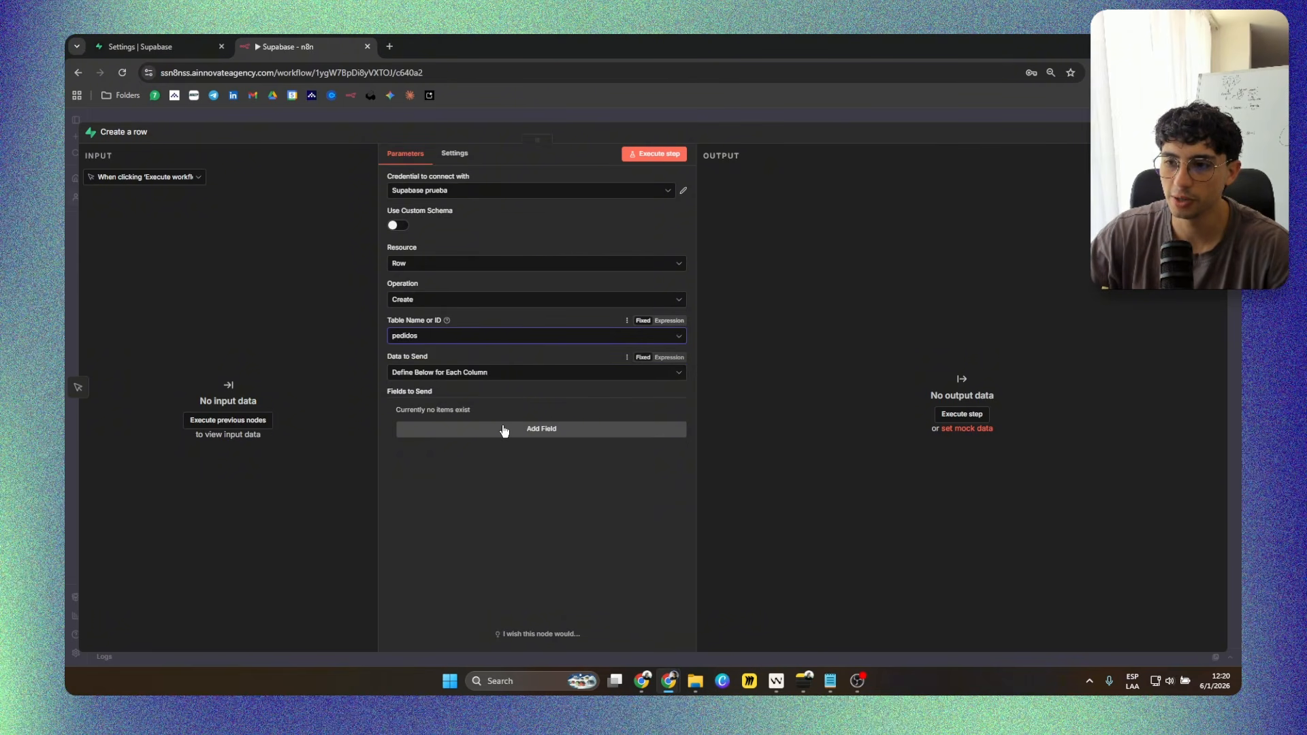
pyautogui.click(526, 428)
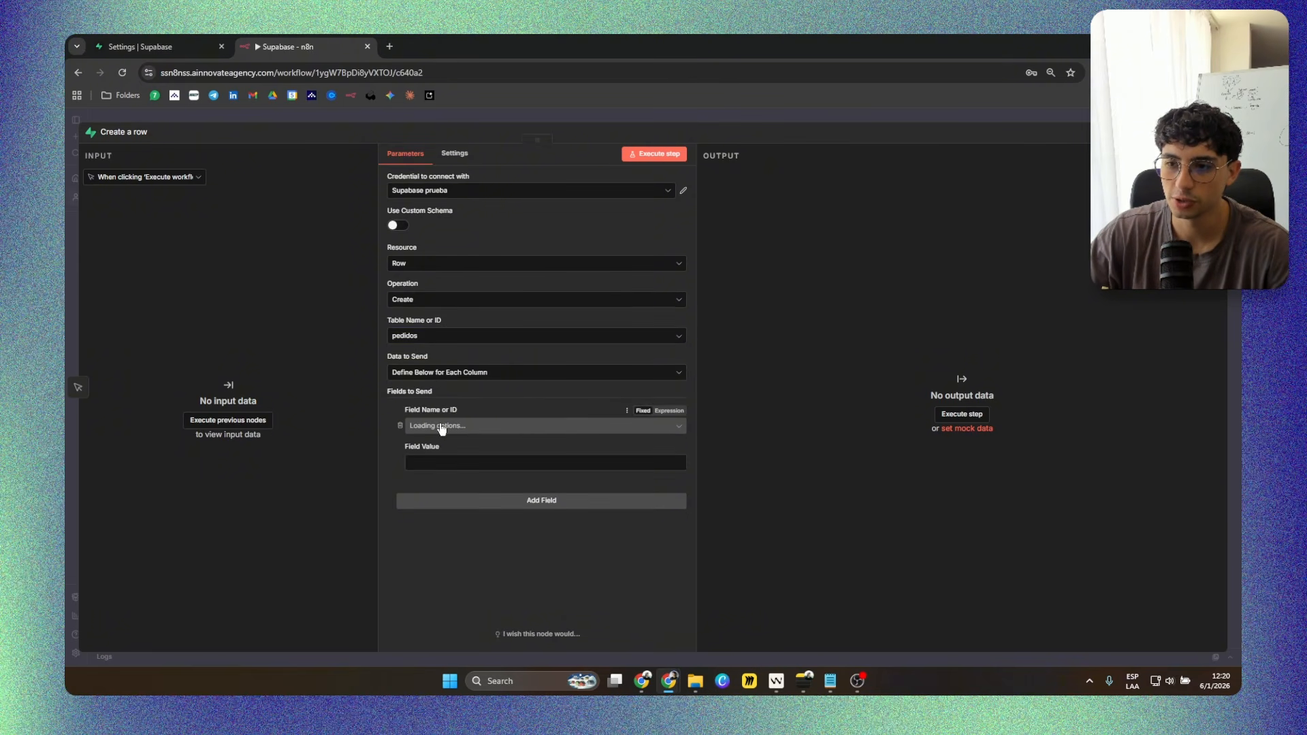
pyautogui.click(488, 426)
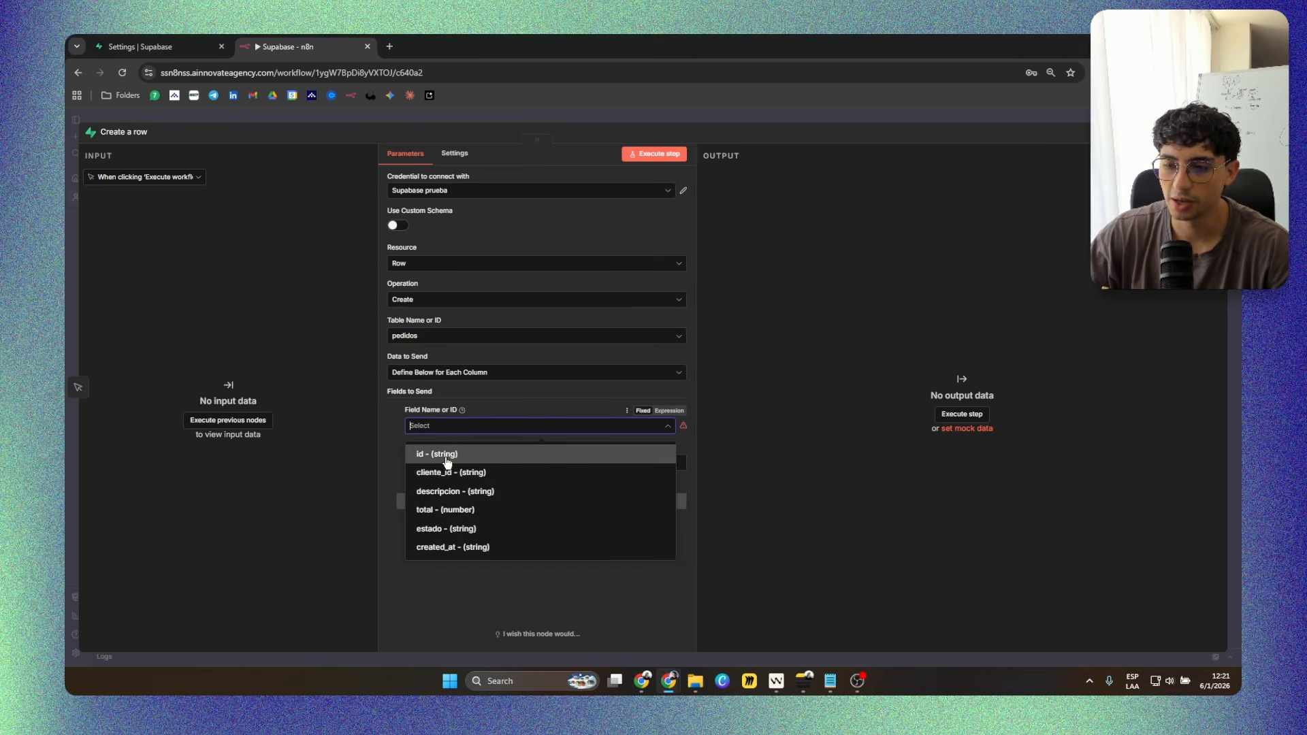
pyautogui.click(455, 454)
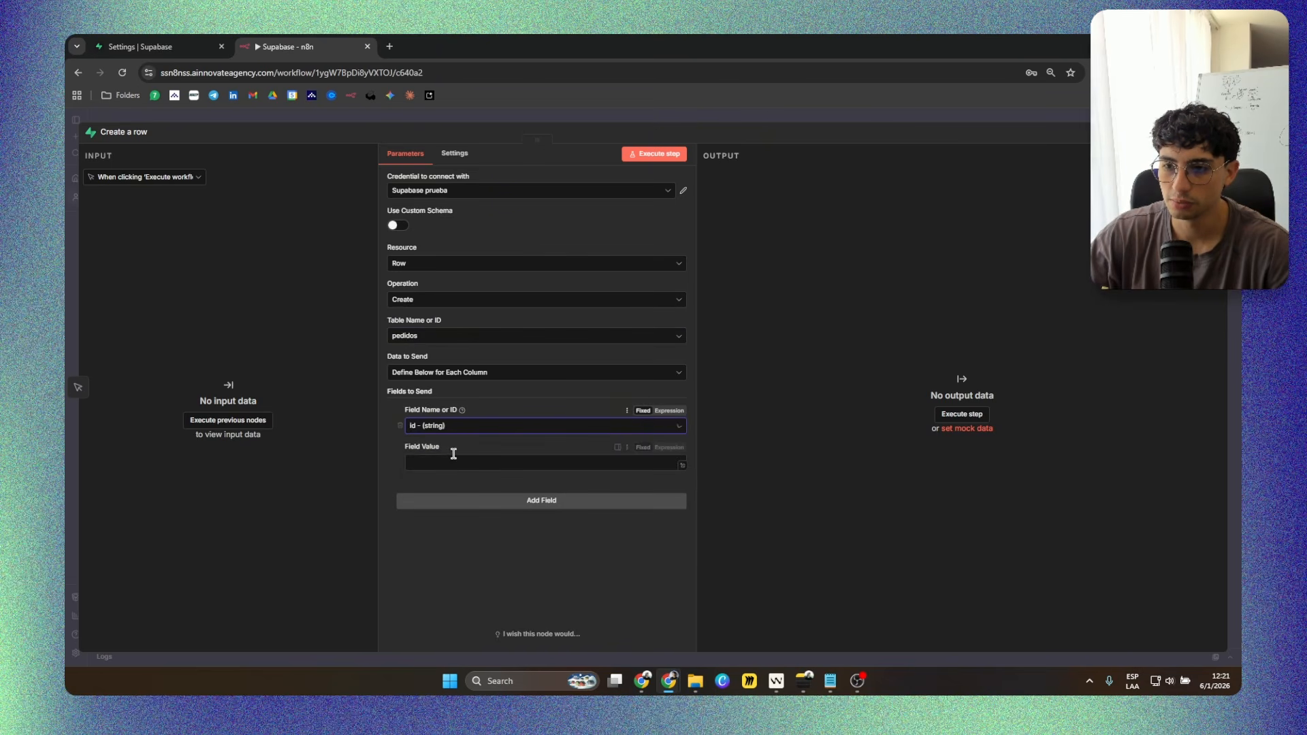
pyautogui.click(447, 467)
pyautogui.write('1')
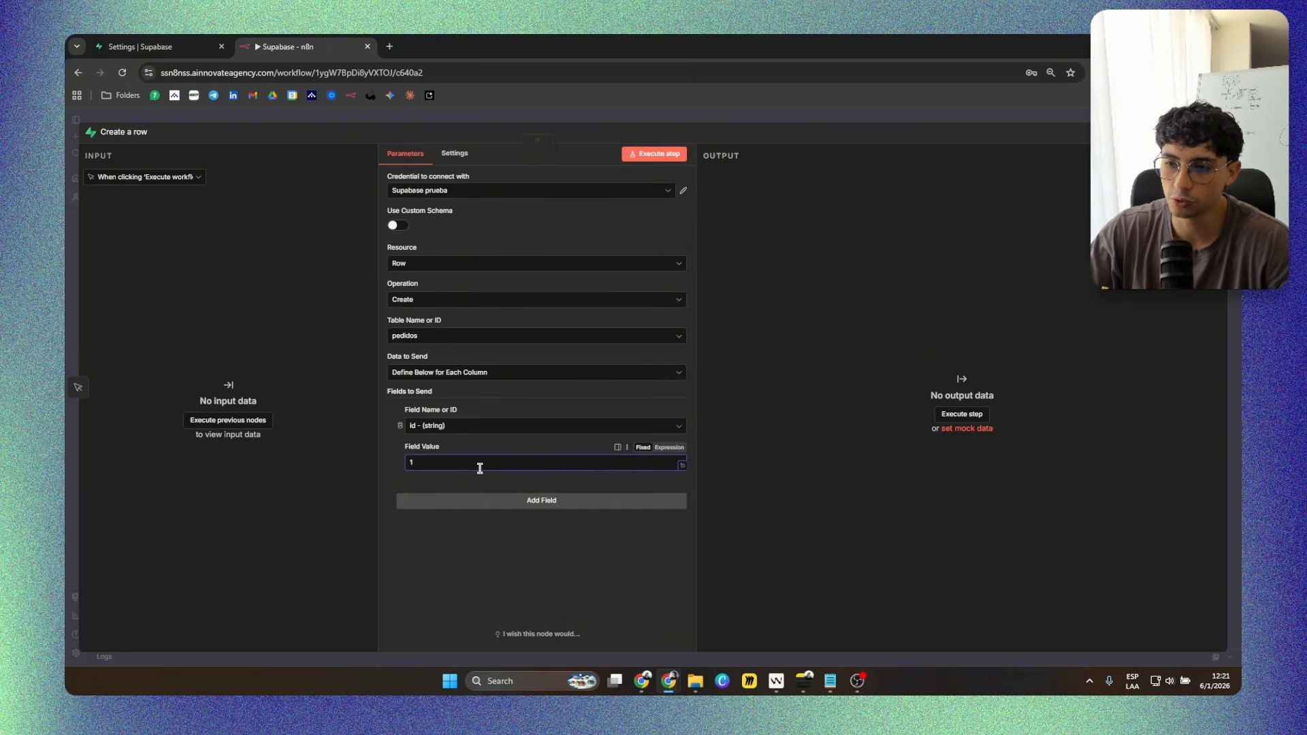
# Add a second field to the Create a row node for the estado column with the value entregado.
pyautogui.click(493, 503)
pyautogui.click(473, 524)
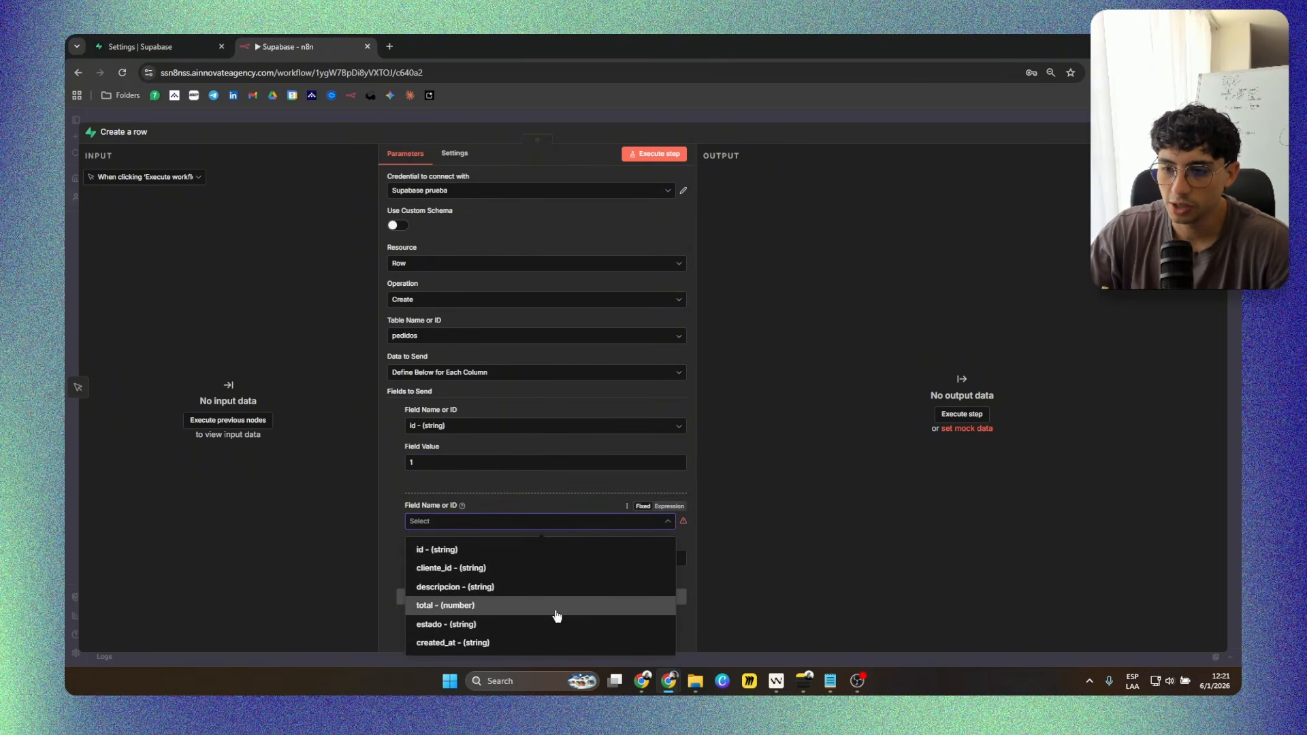
pyautogui.click(518, 625)
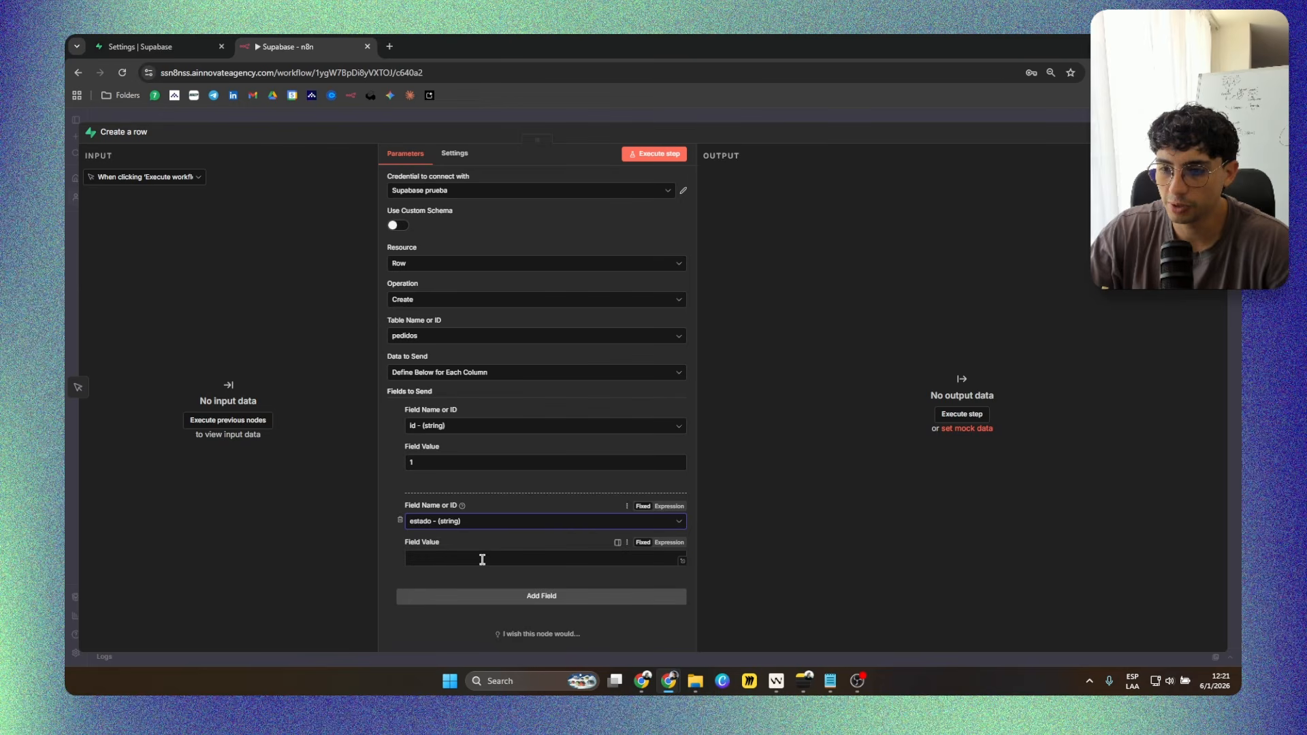
pyautogui.click(482, 558)
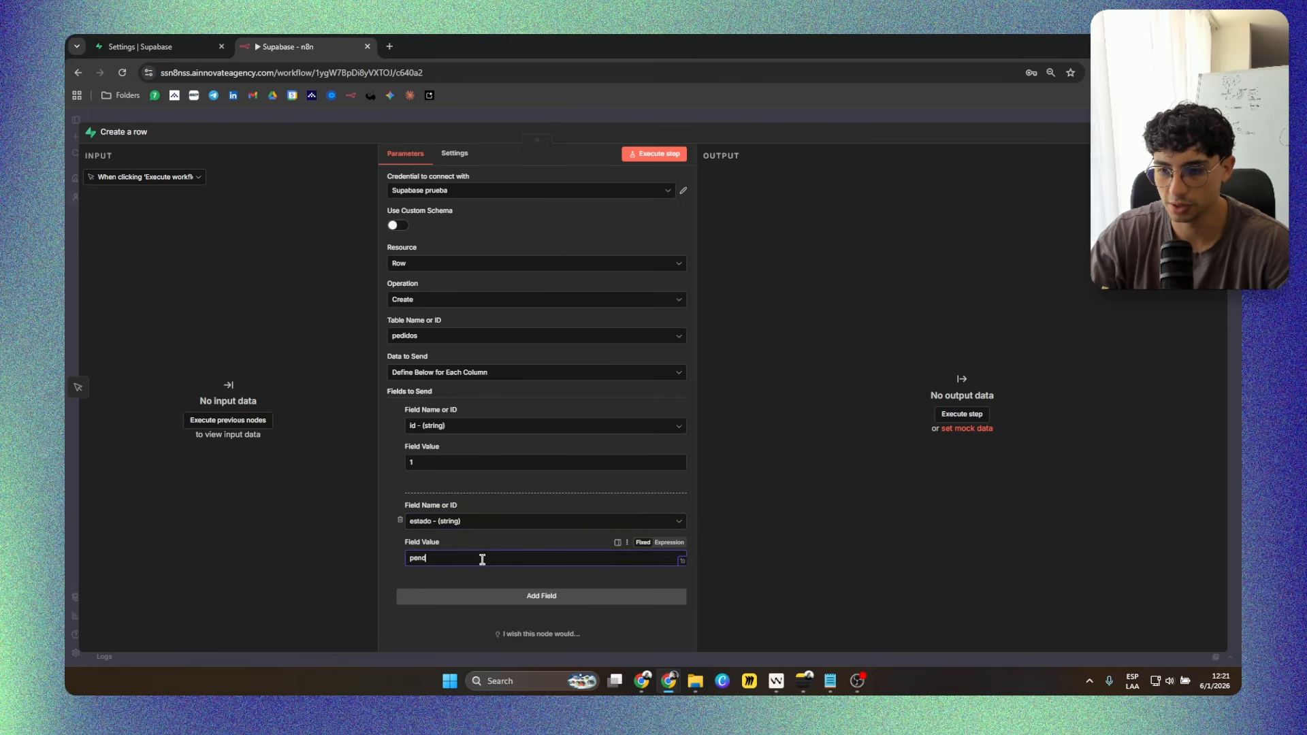
pyautogui.write('pend')
pyautogui.press('BackSpace')
pyautogui.press('BackSpace')
pyautogui.press('BackSpace')
pyautogui.press('BackSpace')
pyautogui.write('en')
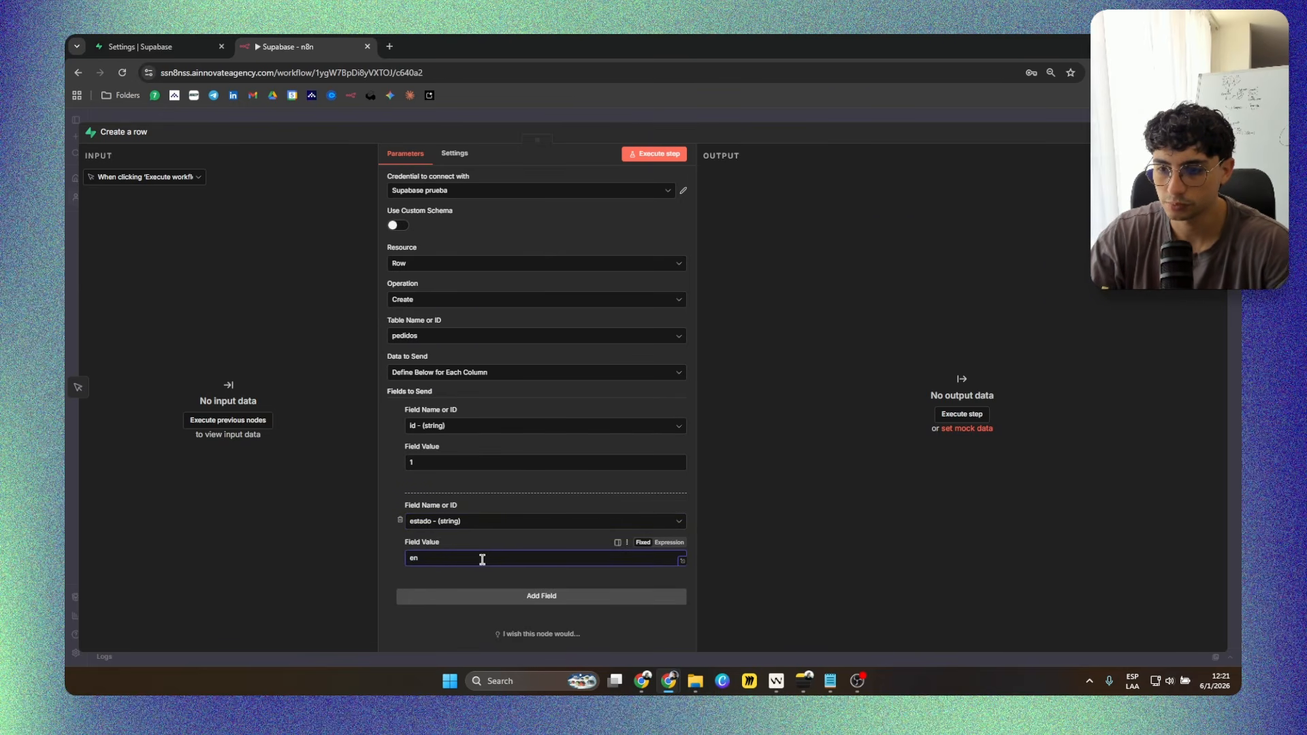
pyautogui.write('tregado')
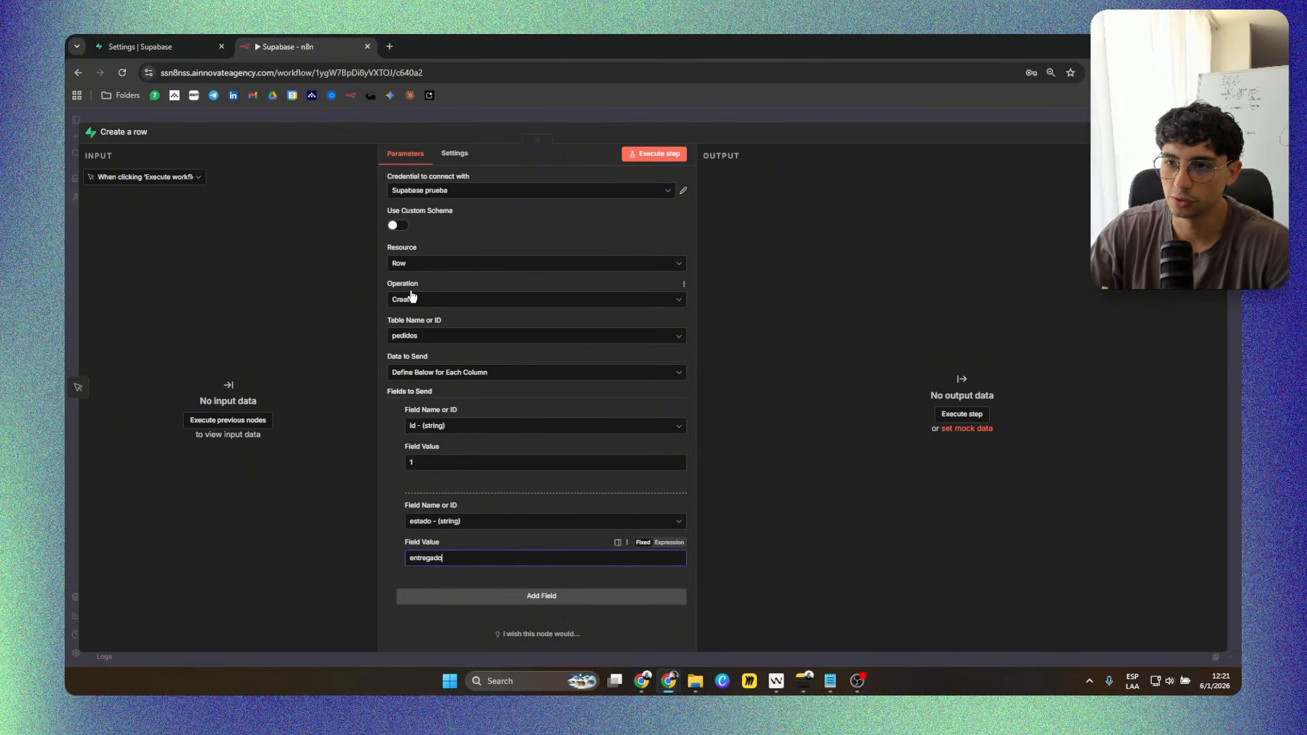
# Try to execute the Create a row node, remove its id field and execute it again with only estado.
pyautogui.click(653, 153)
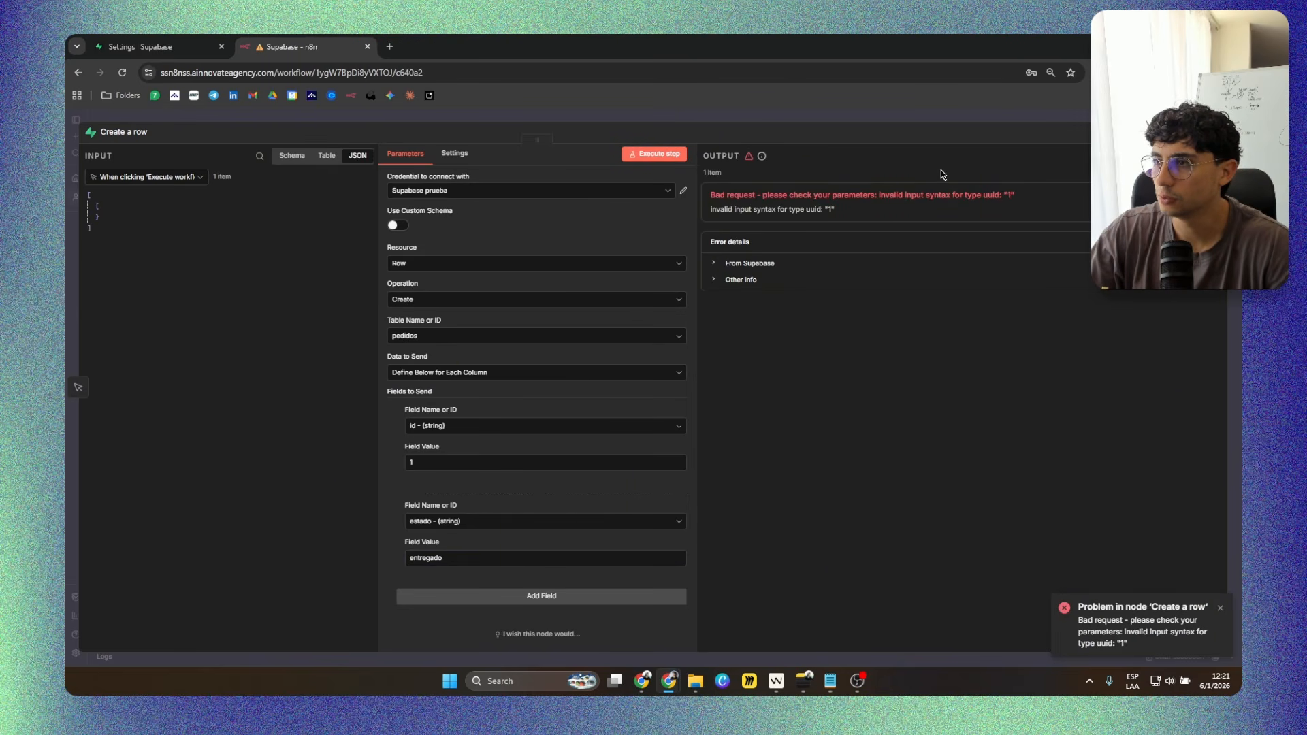
pyautogui.click(681, 410)
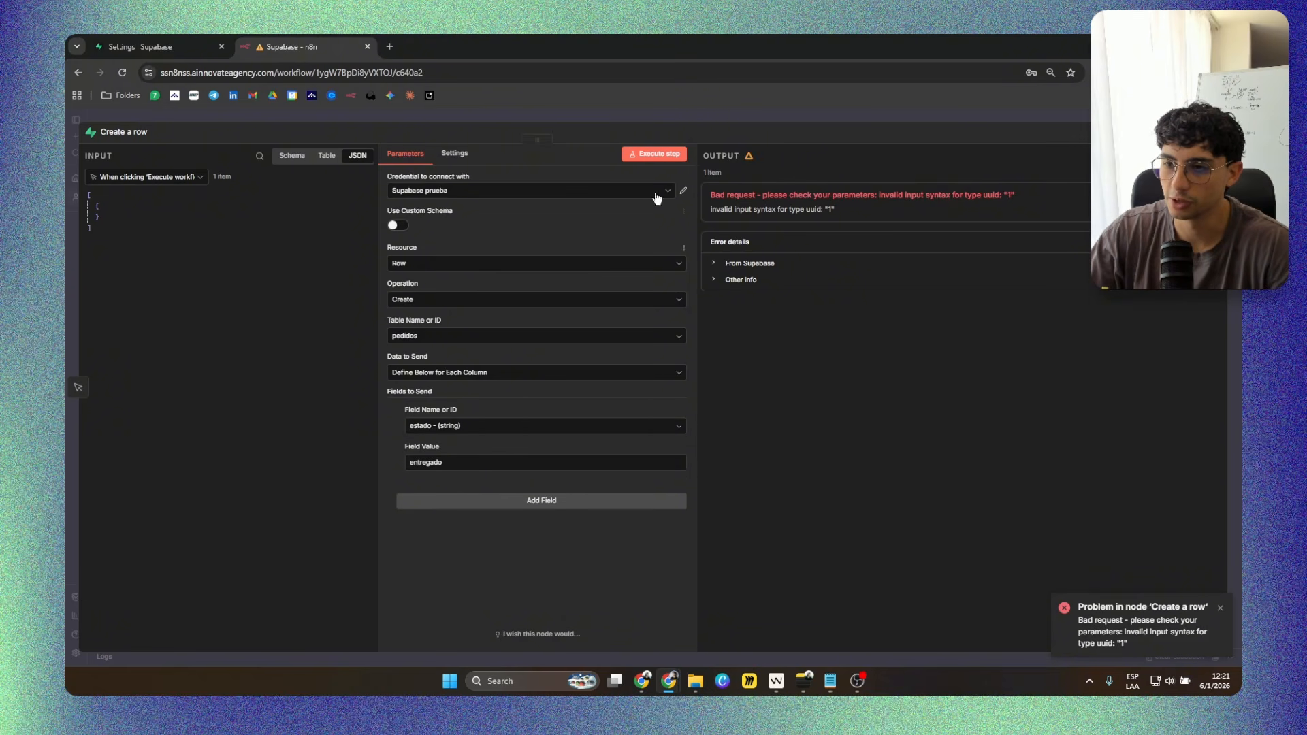
pyautogui.click(654, 154)
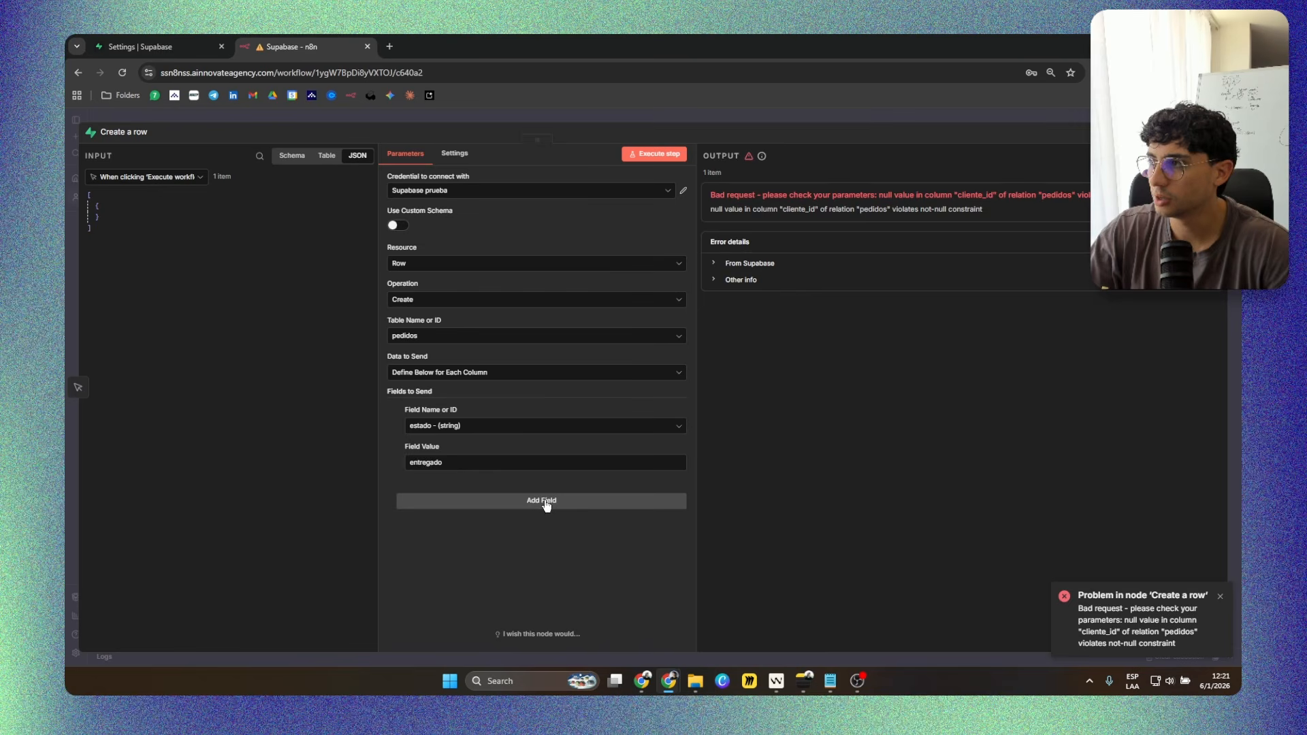
# Switch to the other browser window, open ChatGPT there and close the Supabase introduction presentation.
pyautogui.click(162, 36)
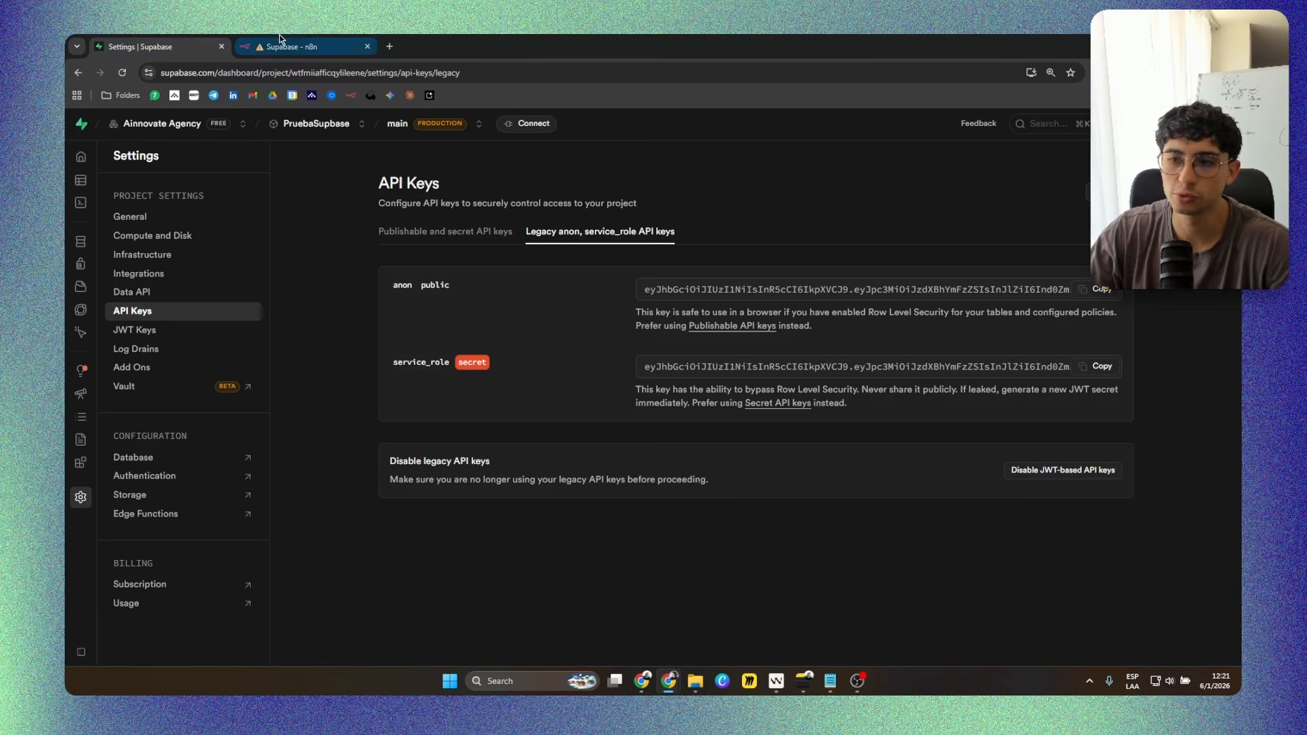
pyautogui.moveTo(113, 166)
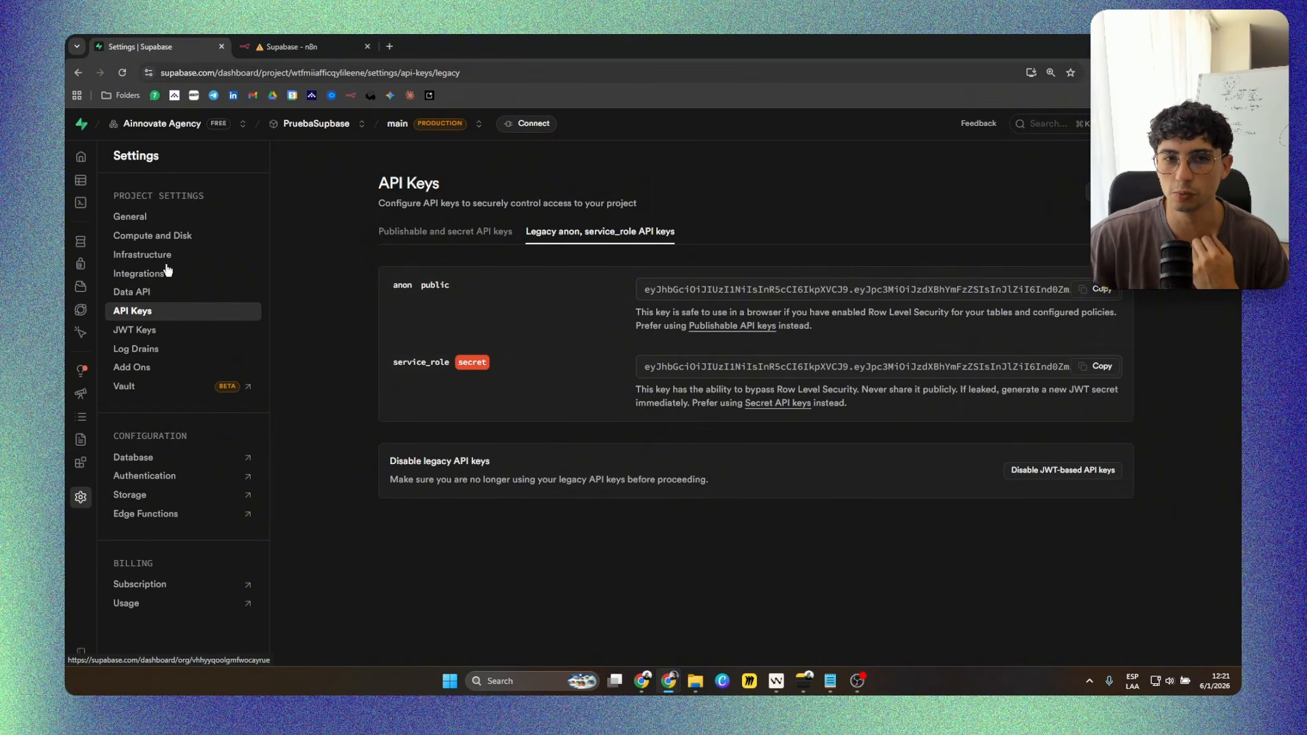
pyautogui.moveTo(651, 682)
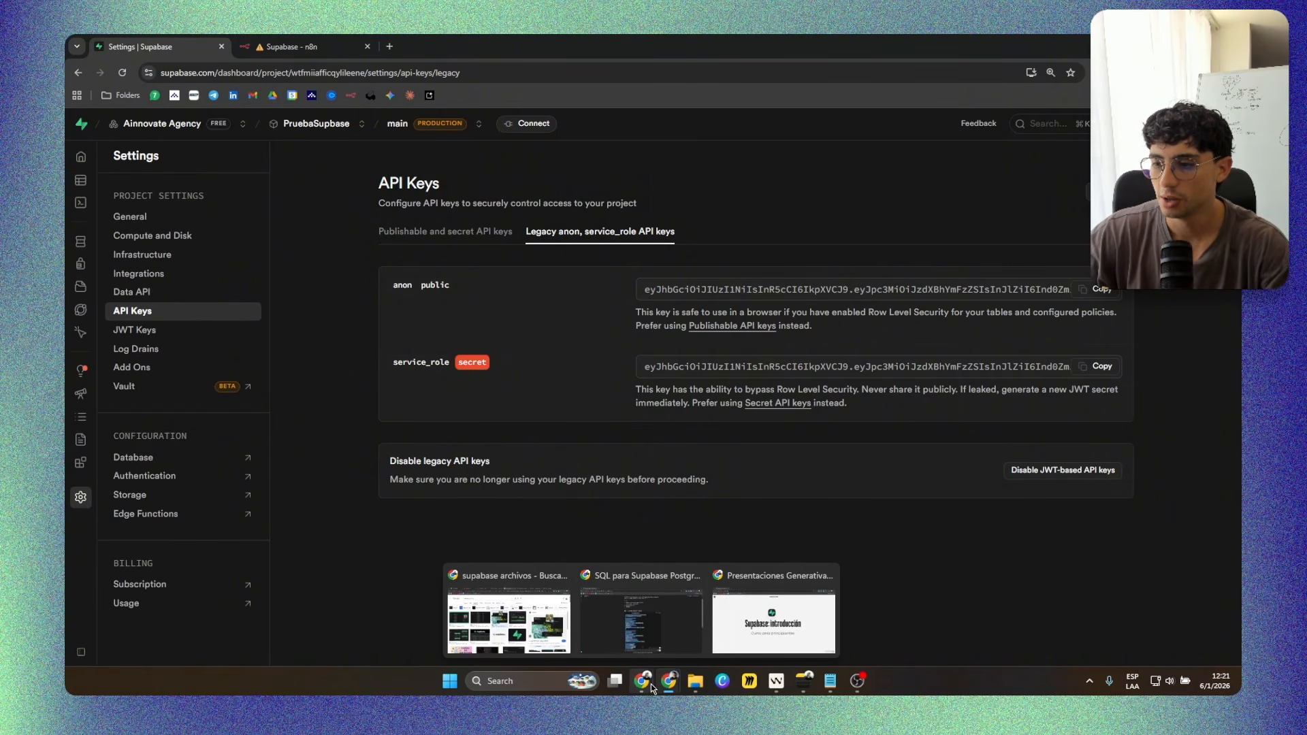
pyautogui.click(731, 636)
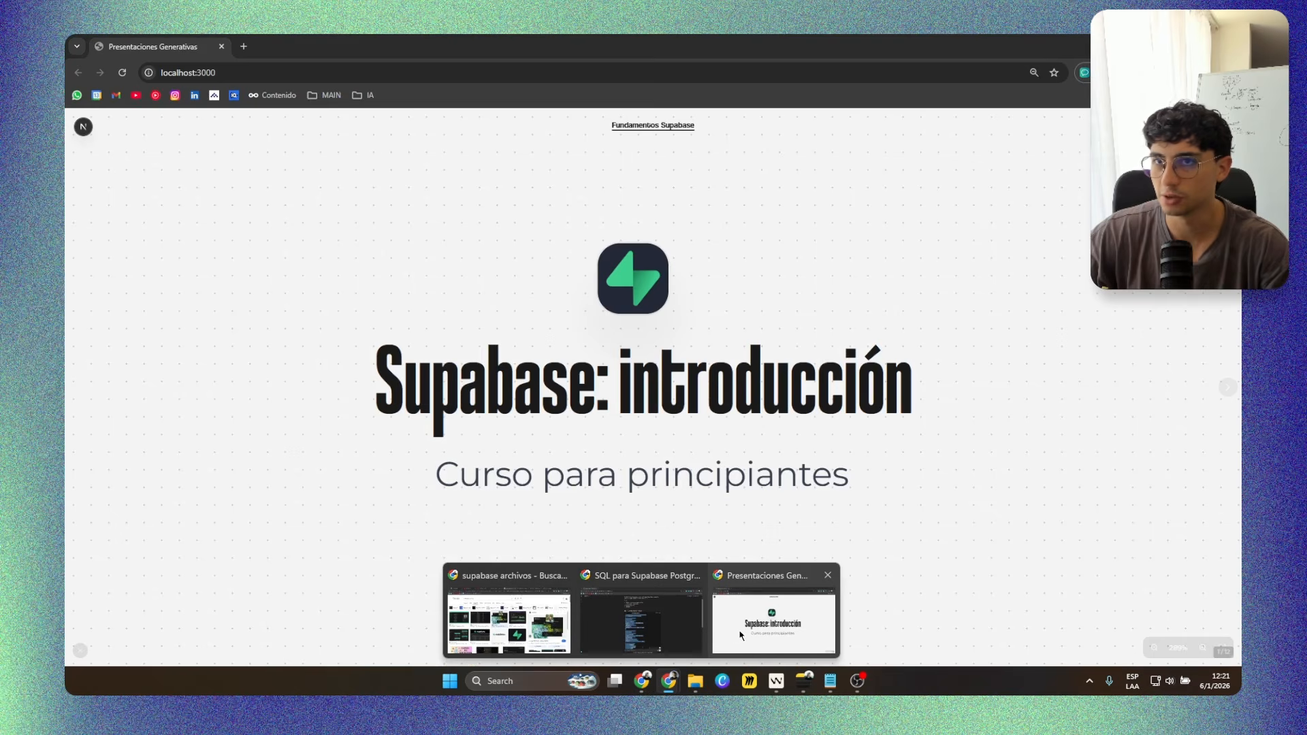
pyautogui.click(249, 46)
pyautogui.click(362, 95)
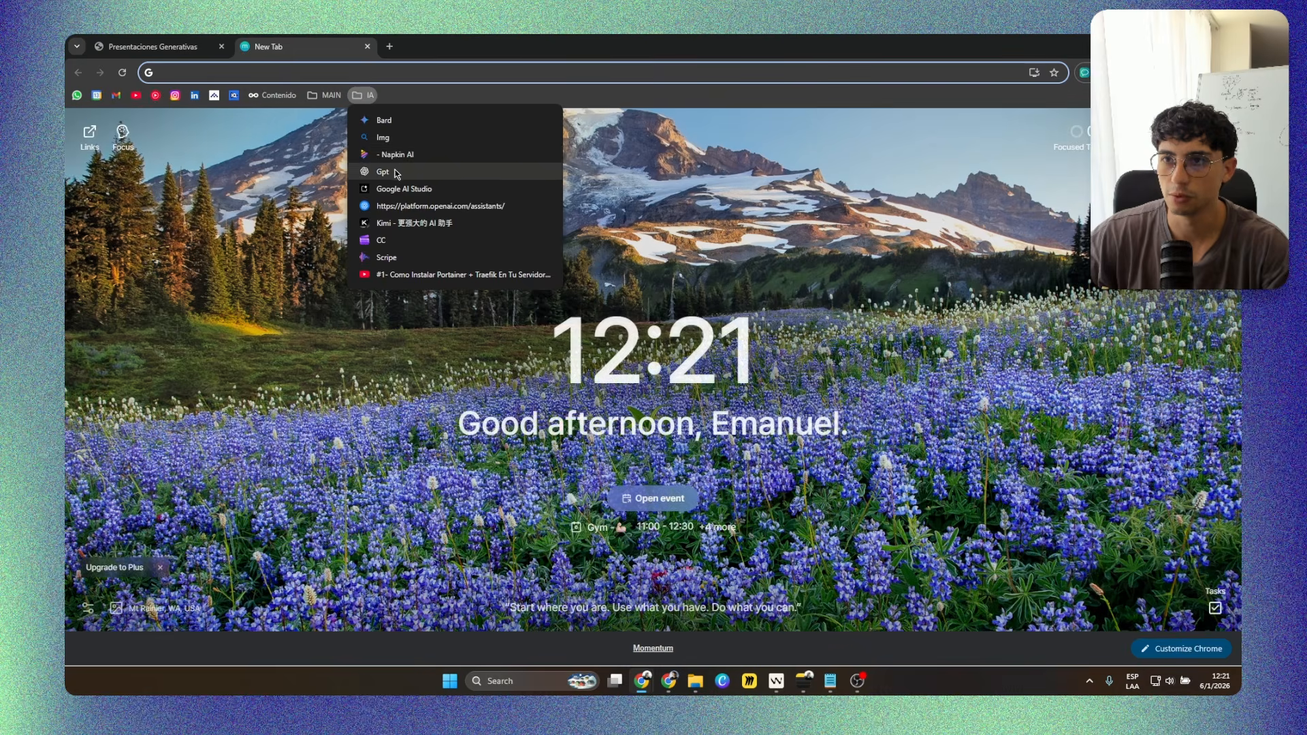
pyautogui.click(394, 171)
pyautogui.click(221, 46)
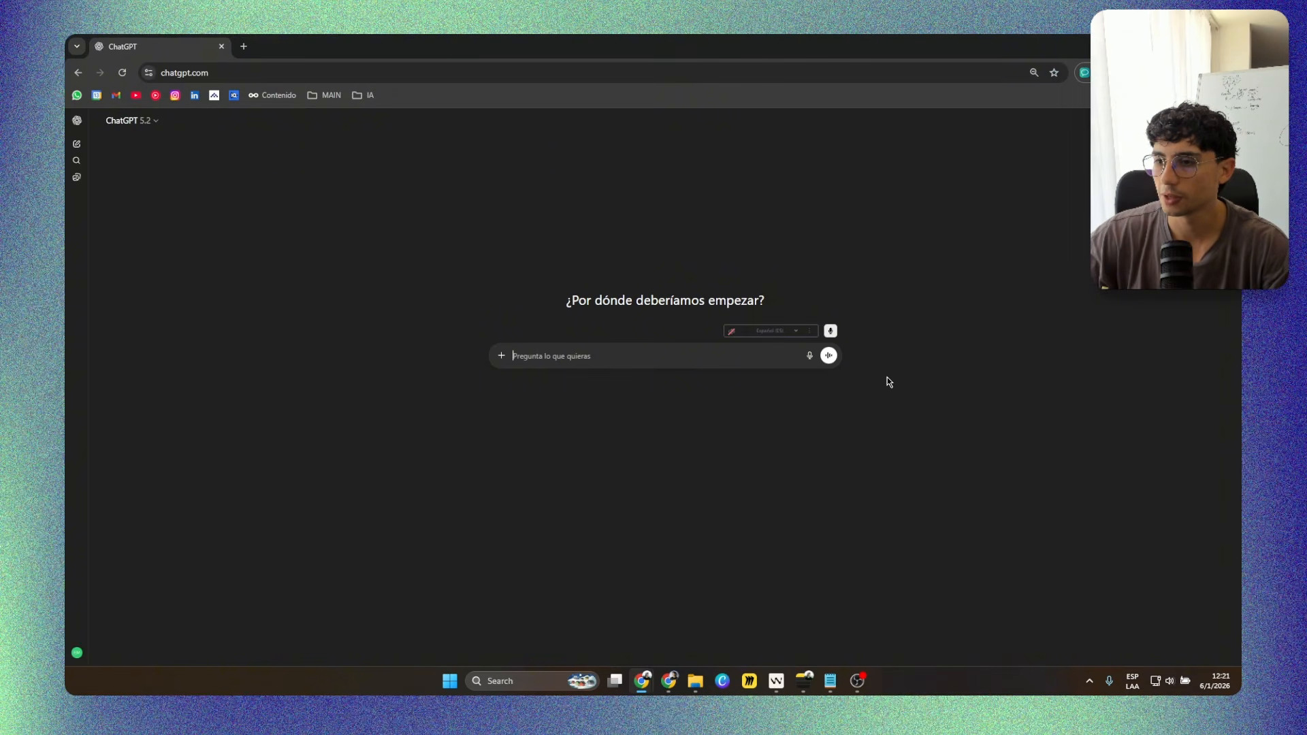
# Ask ChatGPT by dictation for an unrestricted Supabase SQL recetas table with recipe title and description, and stop its answer.
pyautogui.click(810, 359)
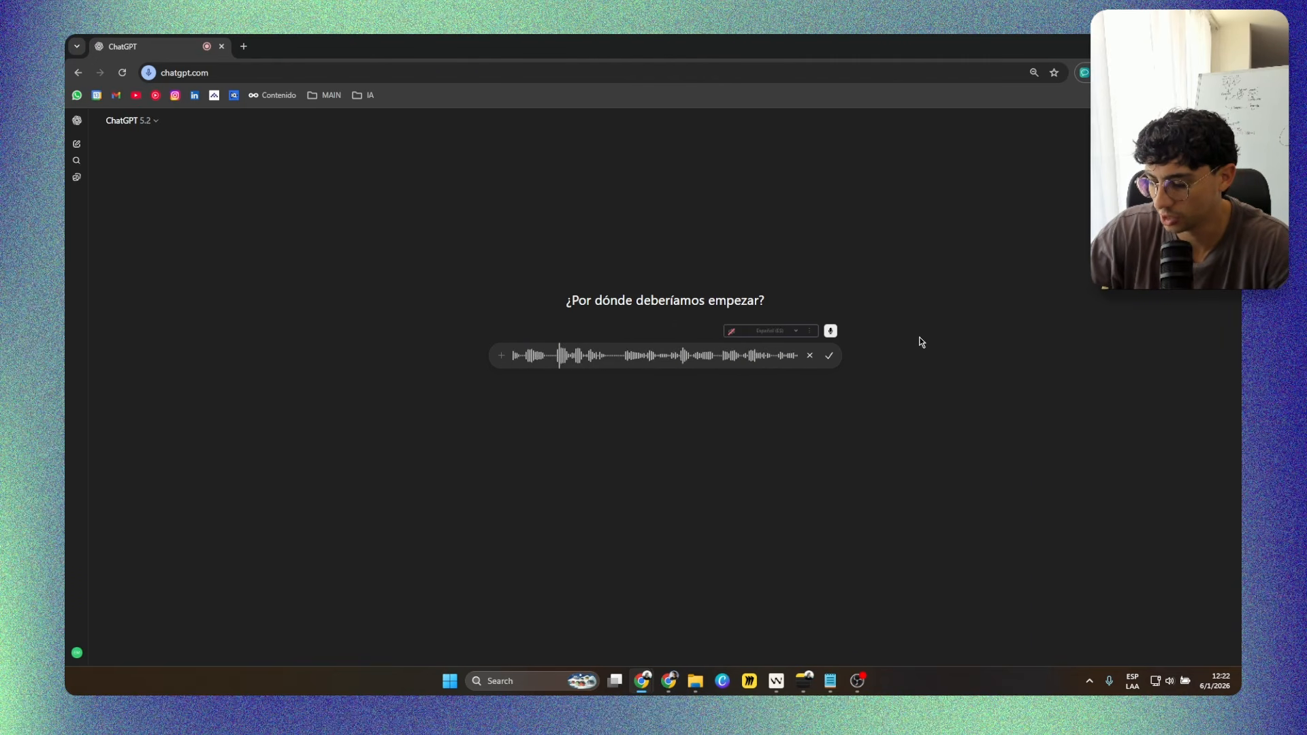
pyautogui.click(830, 360)
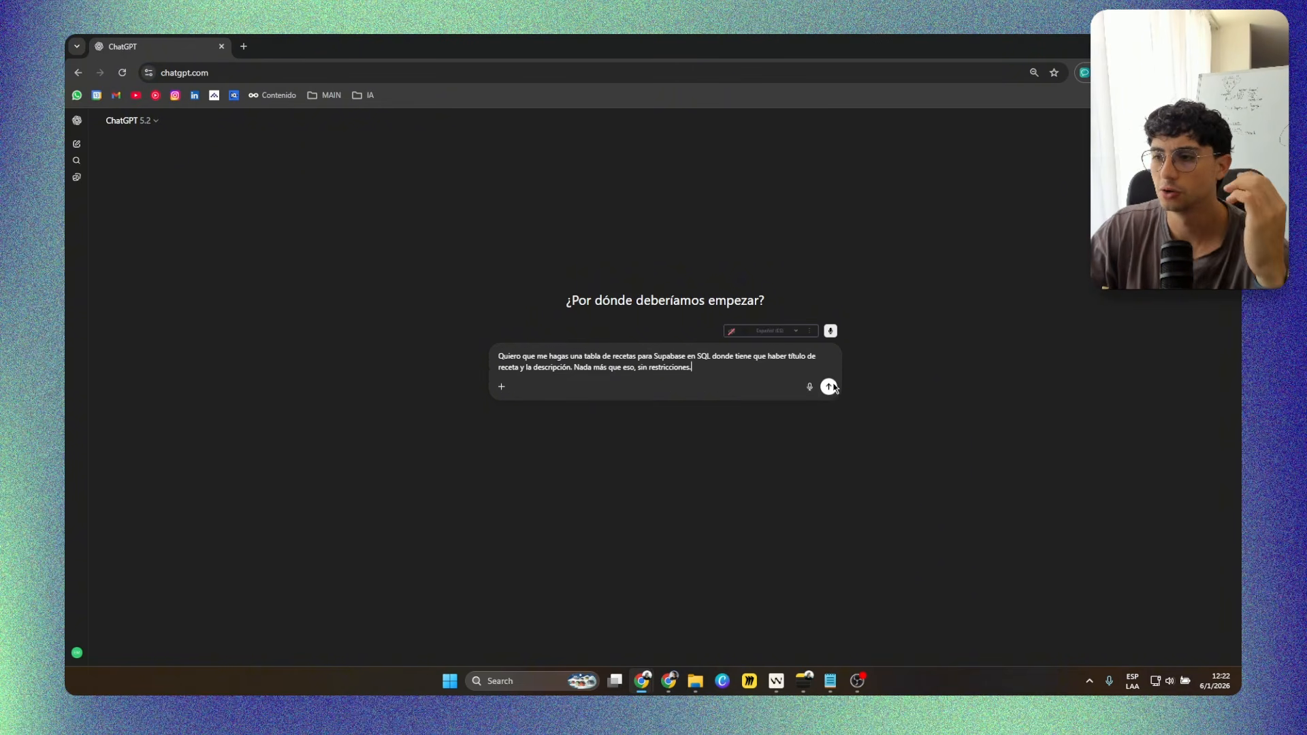
pyautogui.click(830, 388)
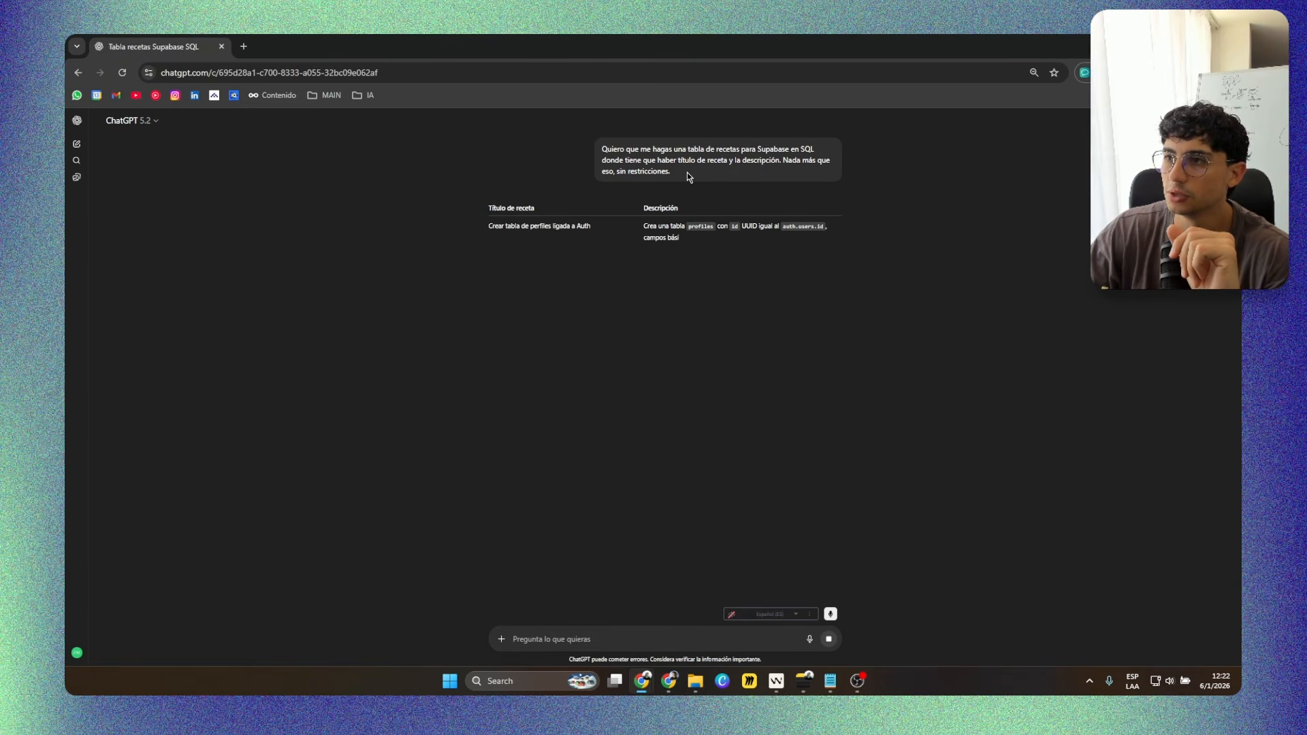
pyautogui.click(830, 644)
# Request the table-creation SQL with the message "en sql dame apara crear las tablas" and copy the resulting recetas code.
pyautogui.write('en s')
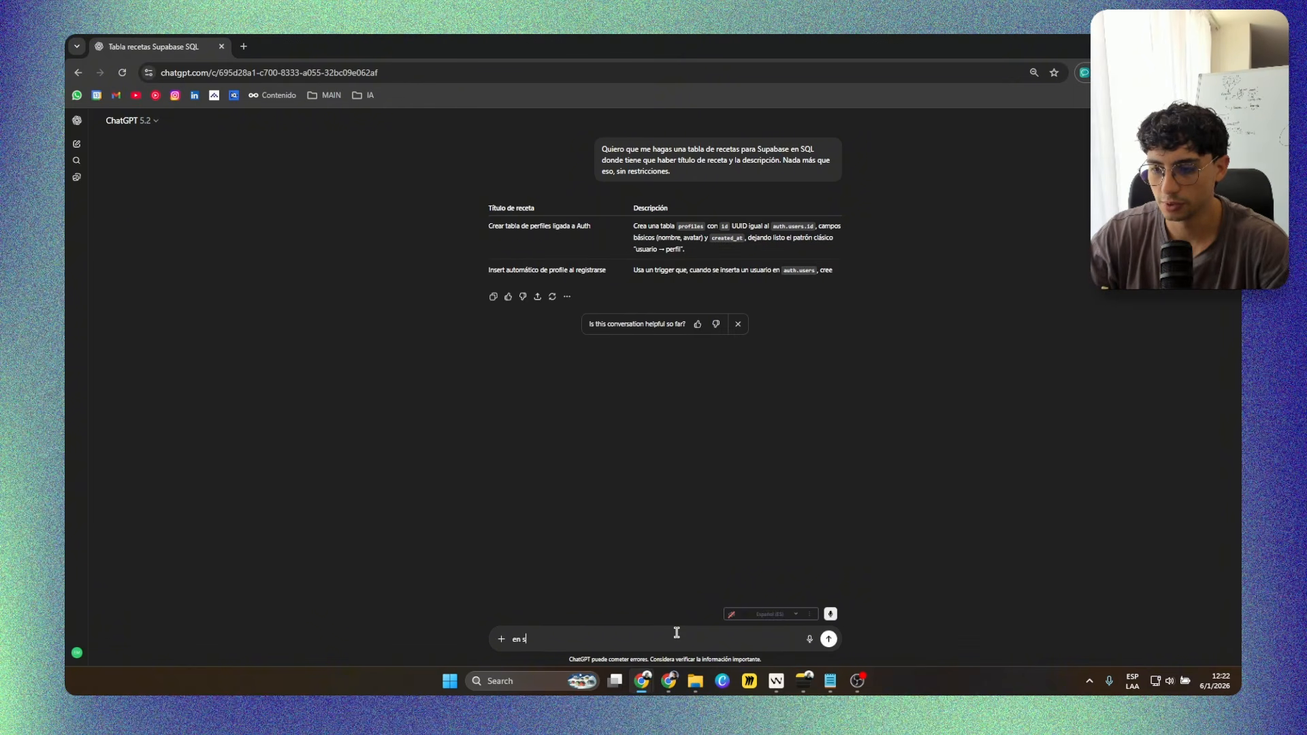
pyautogui.write('ql dame apara crea')
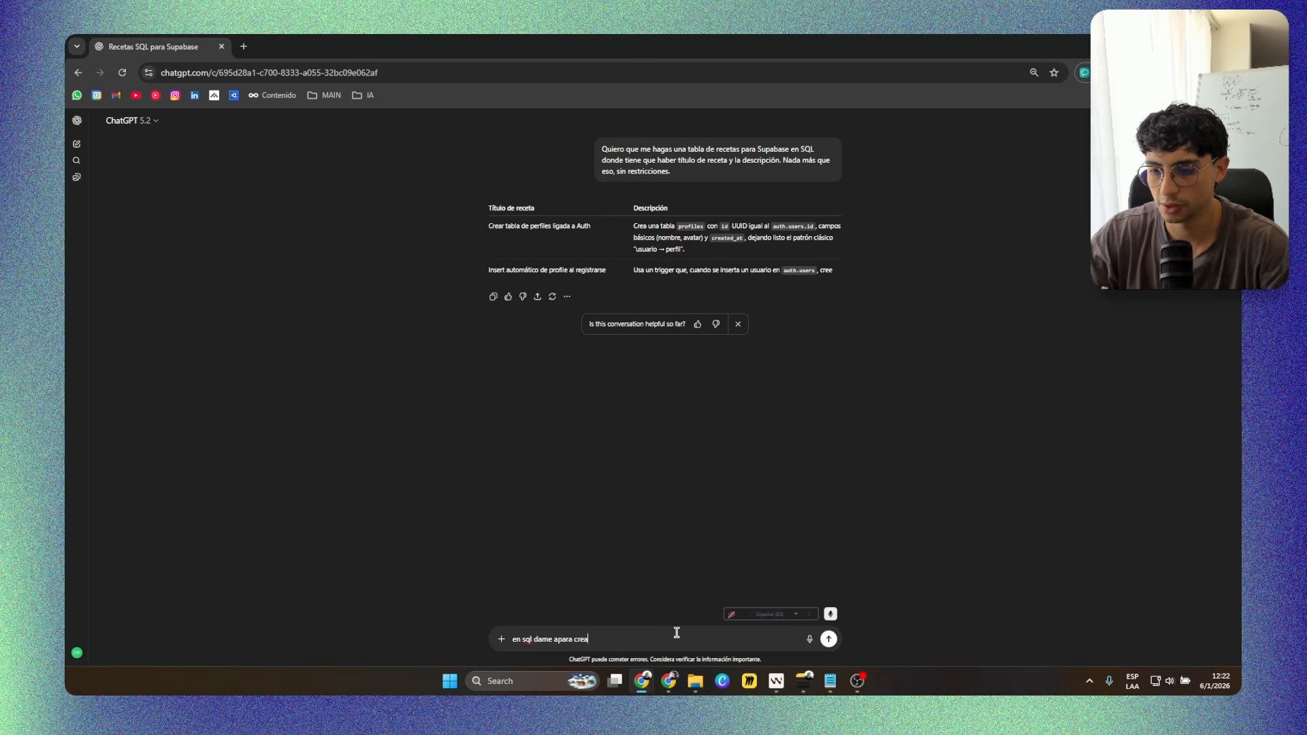
pyautogui.write('r las tablas')
pyautogui.press('Return')
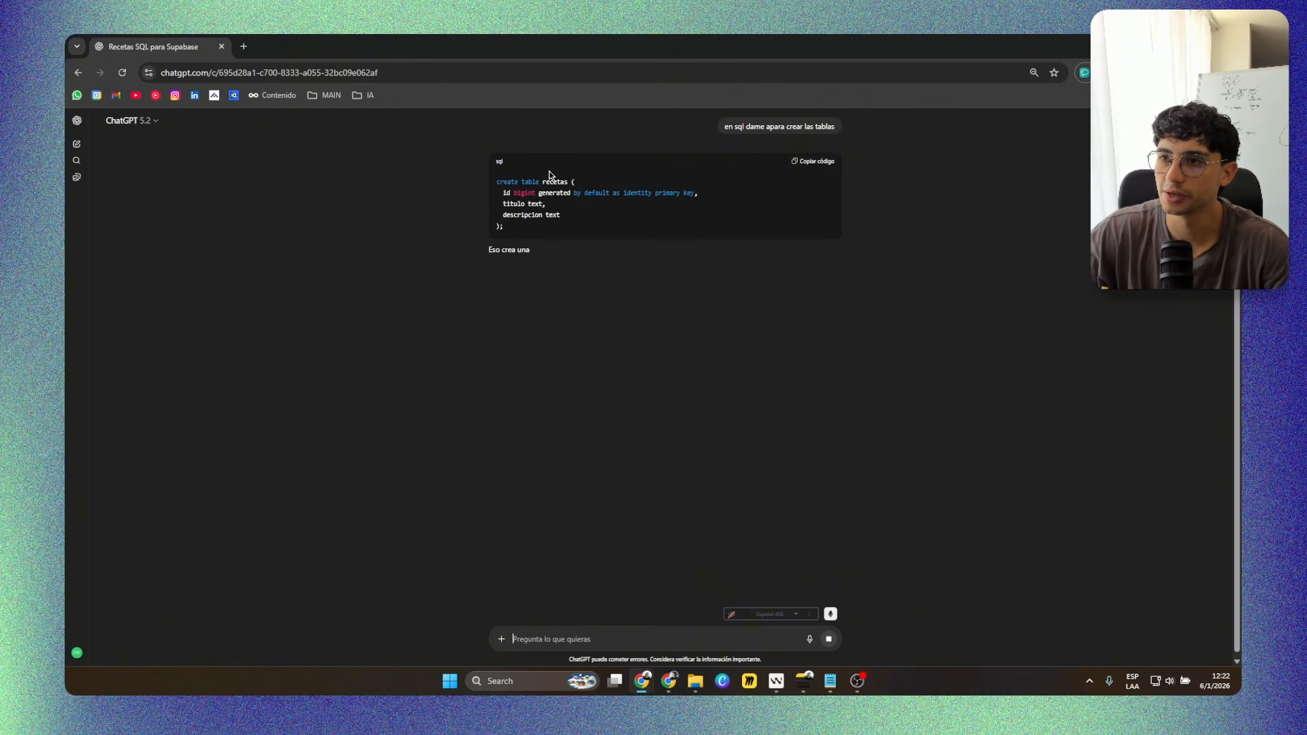
pyautogui.click(817, 162)
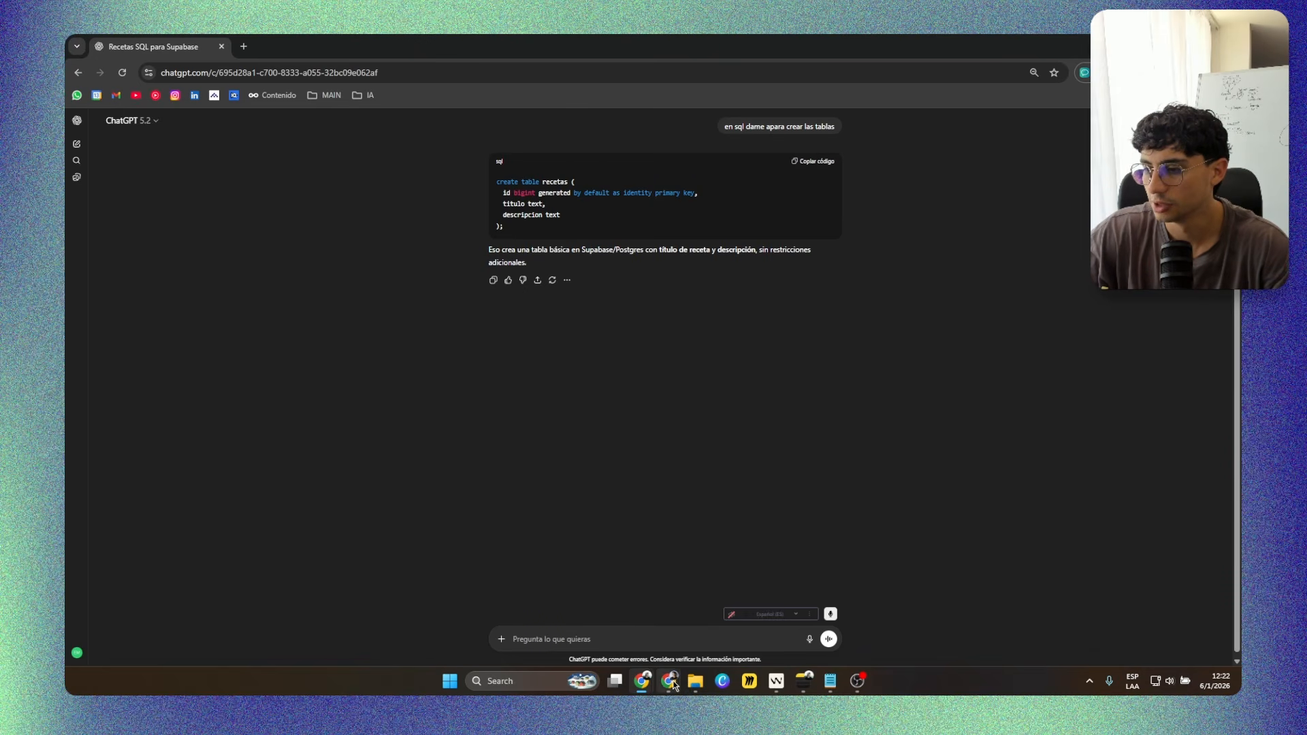
# Switch to Supabase, run the copied create table recetas code in place of the existing SQL query, and open the recetas table.
pyautogui.moveTo(674, 680)
pyautogui.click(722, 633)
pyautogui.click(80, 202)
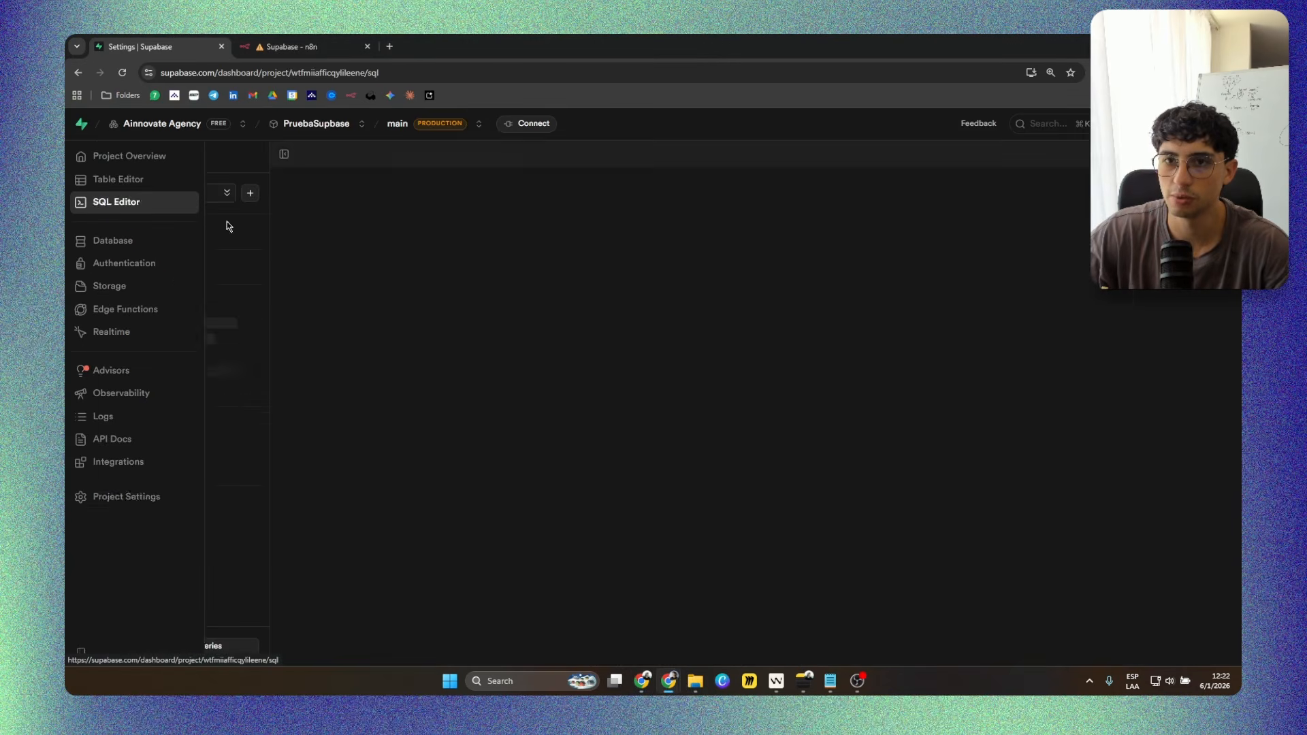
pyautogui.hotkey('ctrl', 'a')
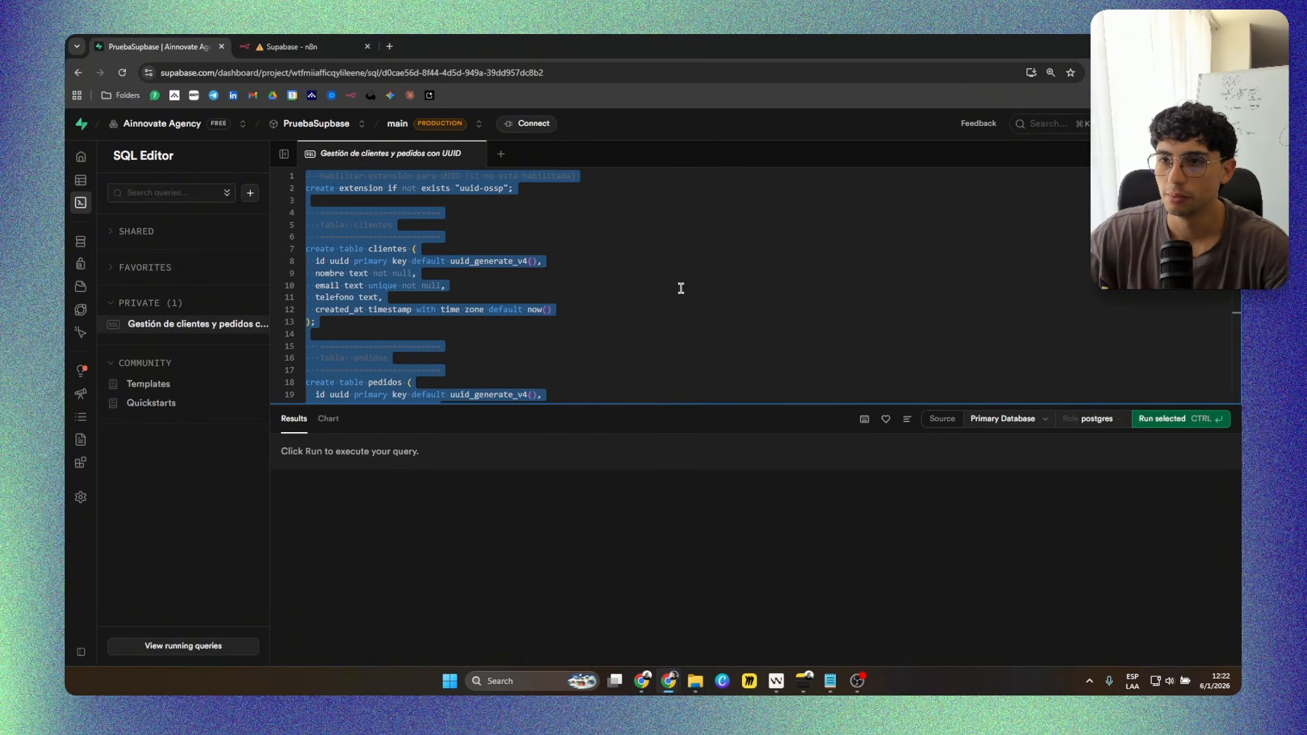
pyautogui.write('create table recetas (   id bigint generated by default as identity primary key,   titulo text,   descripcion text );')
pyautogui.hotkey('ctrl', 'Return')
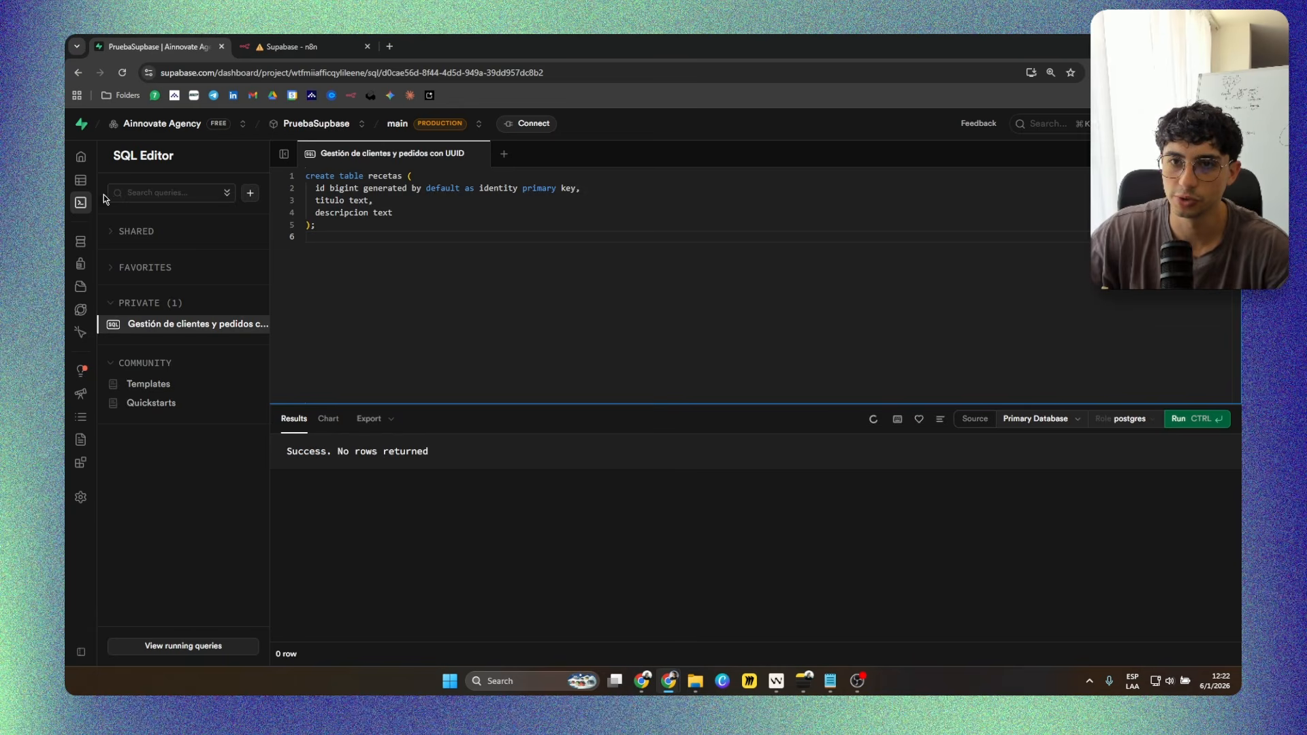
pyautogui.click(80, 180)
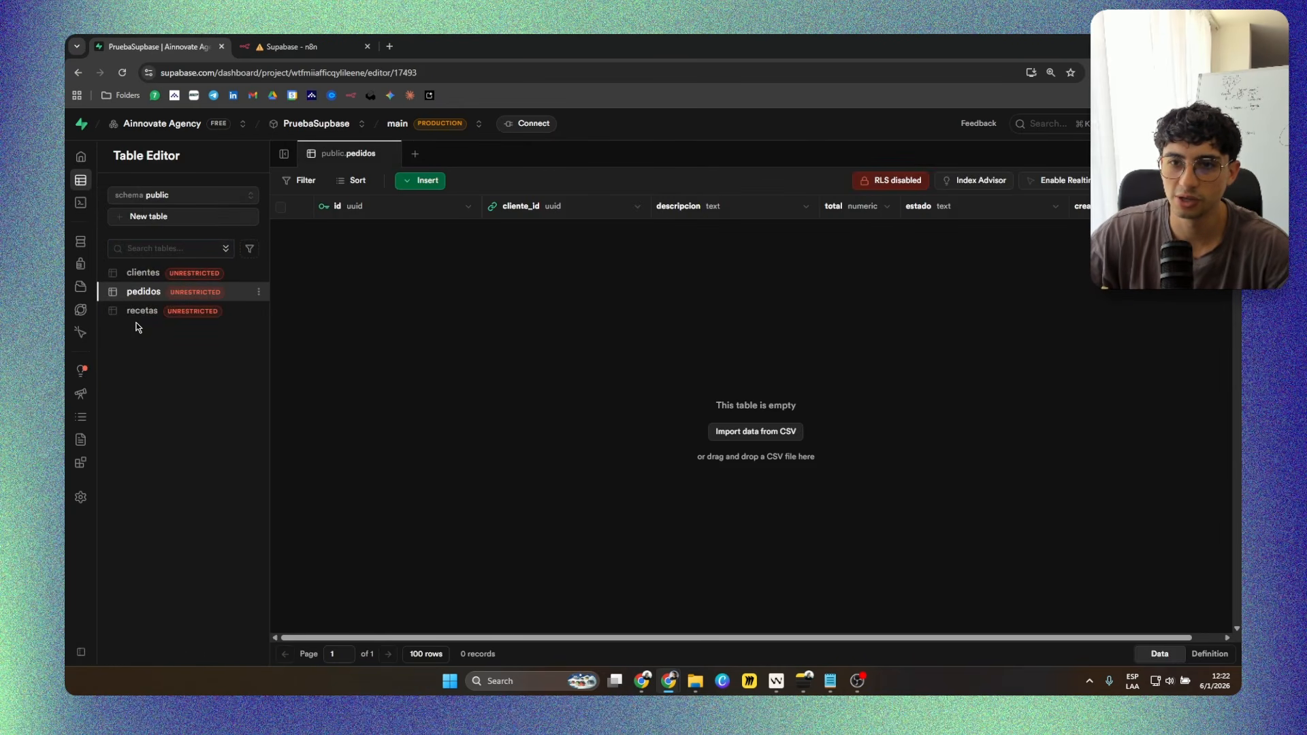
pyautogui.click(142, 311)
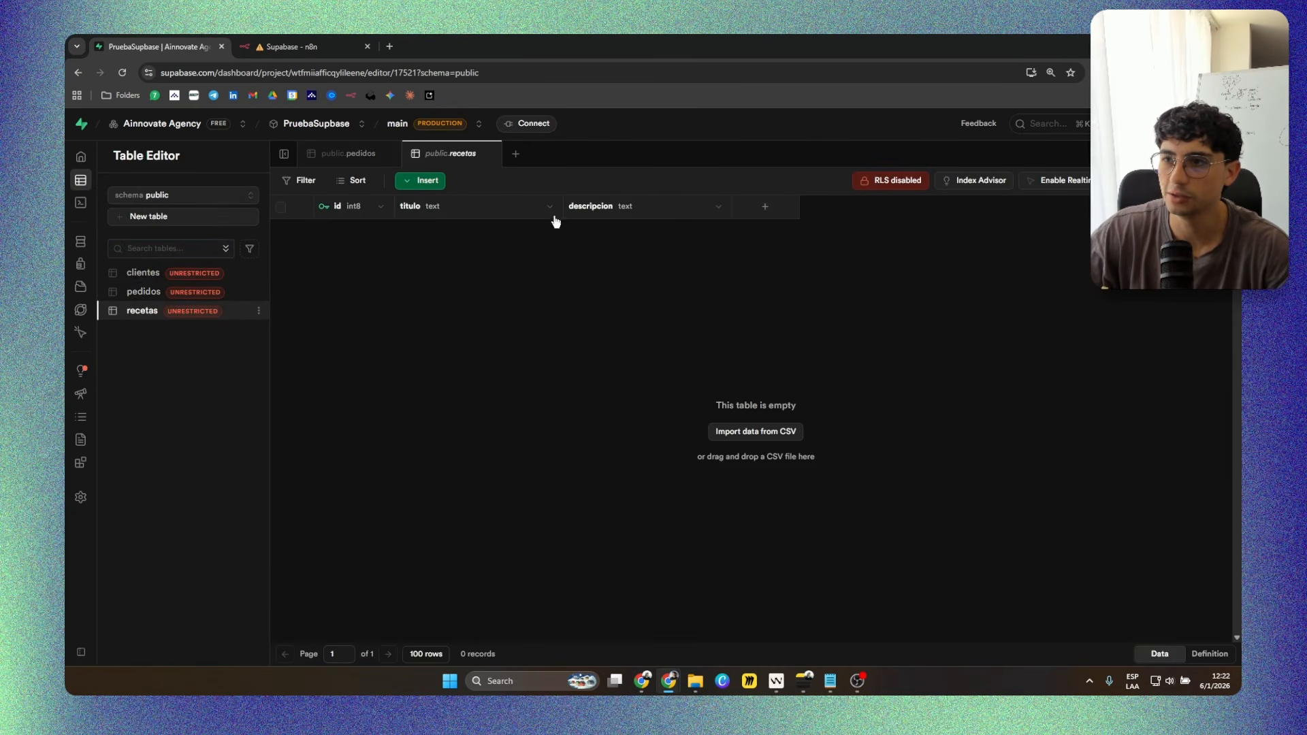
# Switch to n8n, reopen the Create a row node to refresh its table choices, and set its table to recetas.
pyautogui.click(304, 42)
pyautogui.click(459, 338)
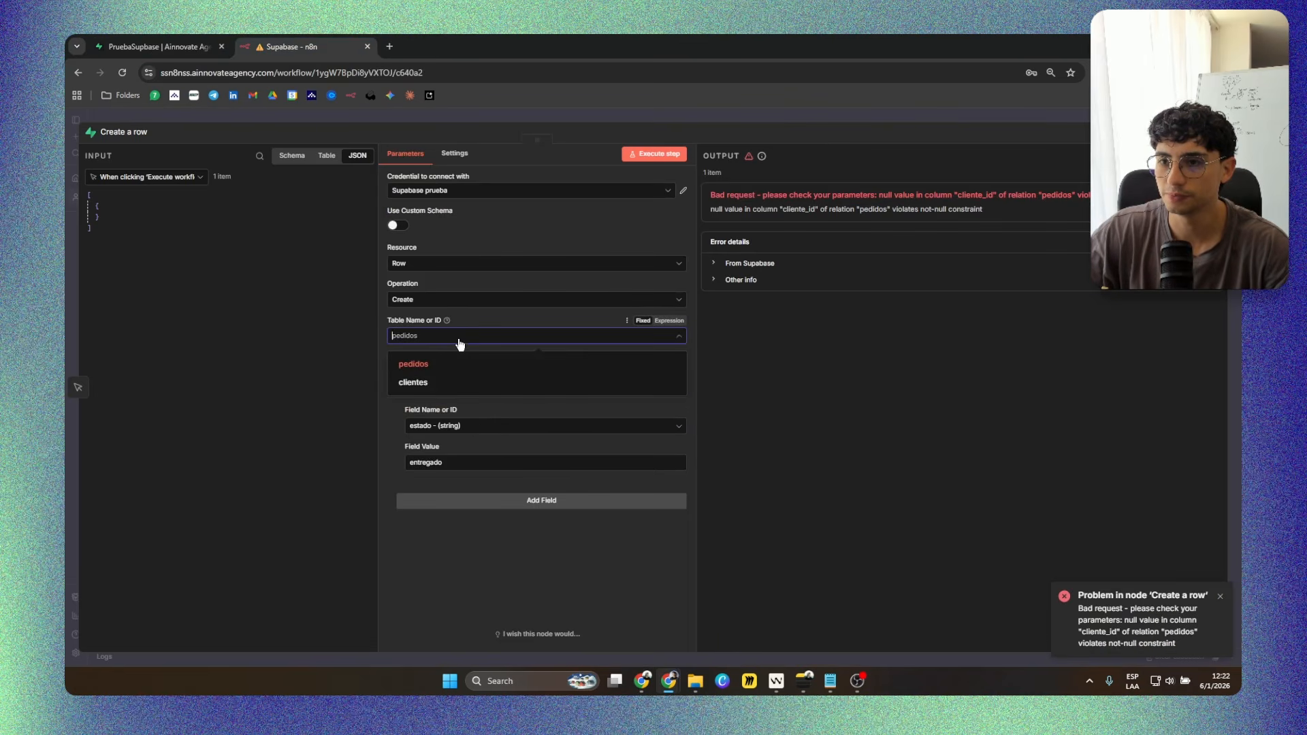
pyautogui.click(711, 342)
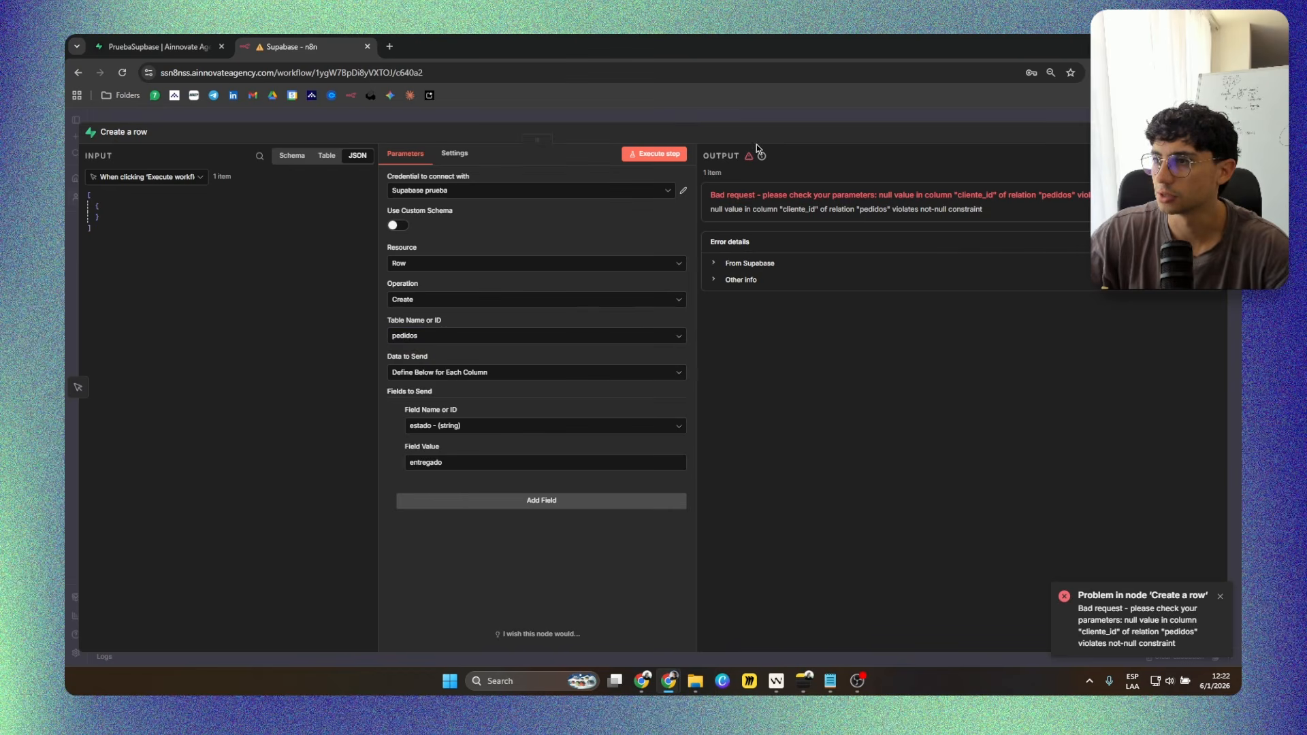
pyautogui.press('Escape')
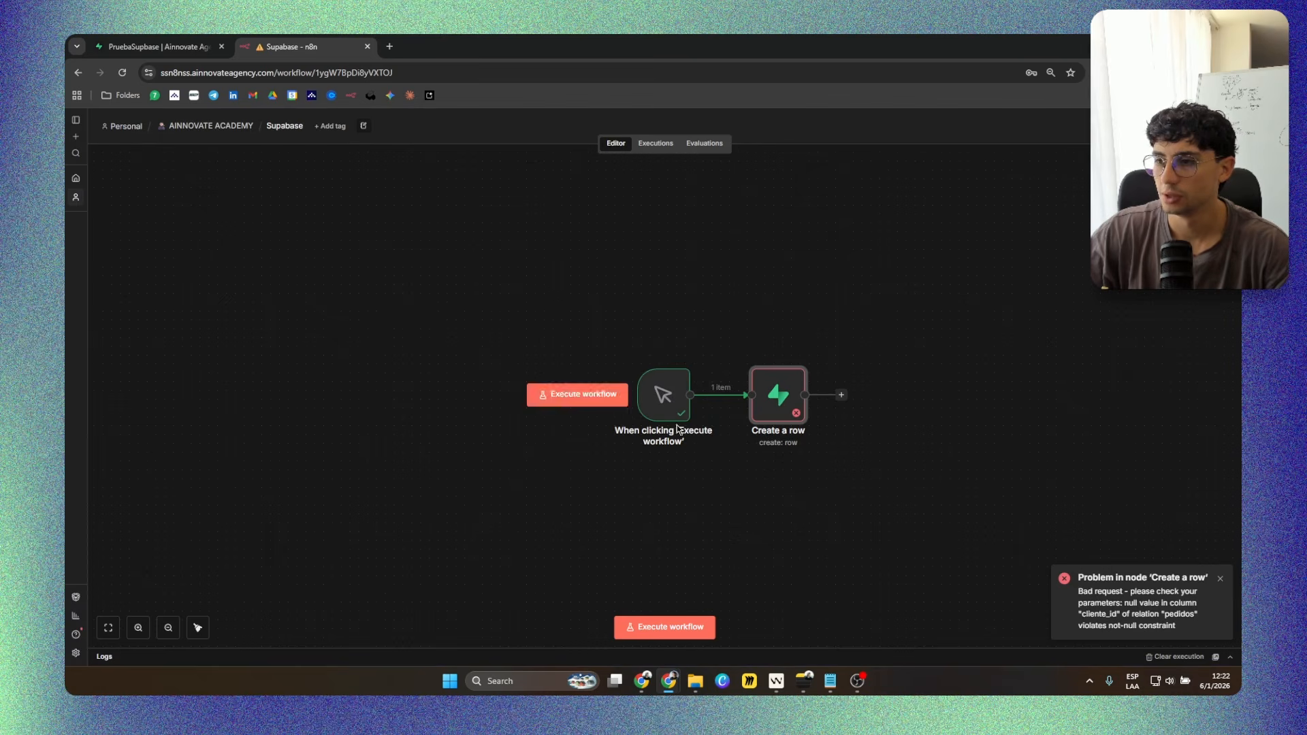
pyautogui.doubleClick(772, 400)
pyautogui.click(469, 335)
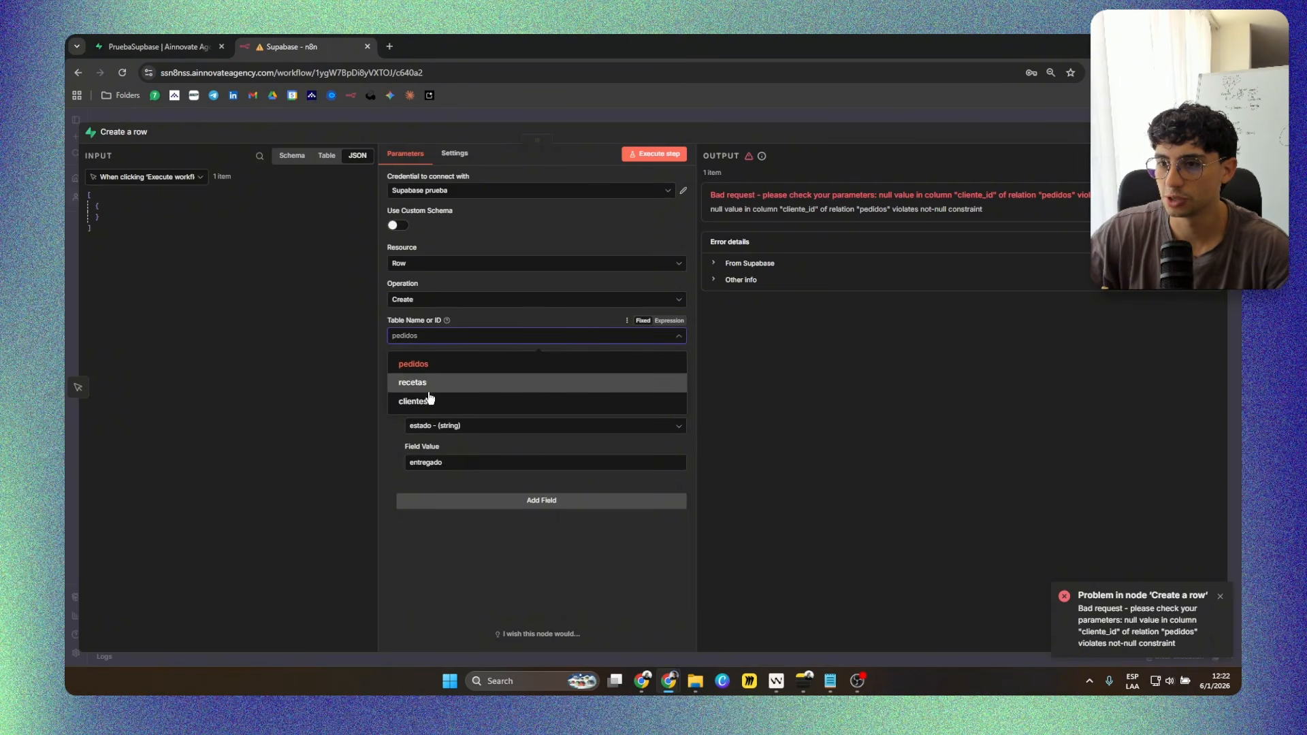
pyautogui.click(434, 383)
# Change the estado field to titulo with the value Hamburguesa and add a second field to send.
pyautogui.click(467, 427)
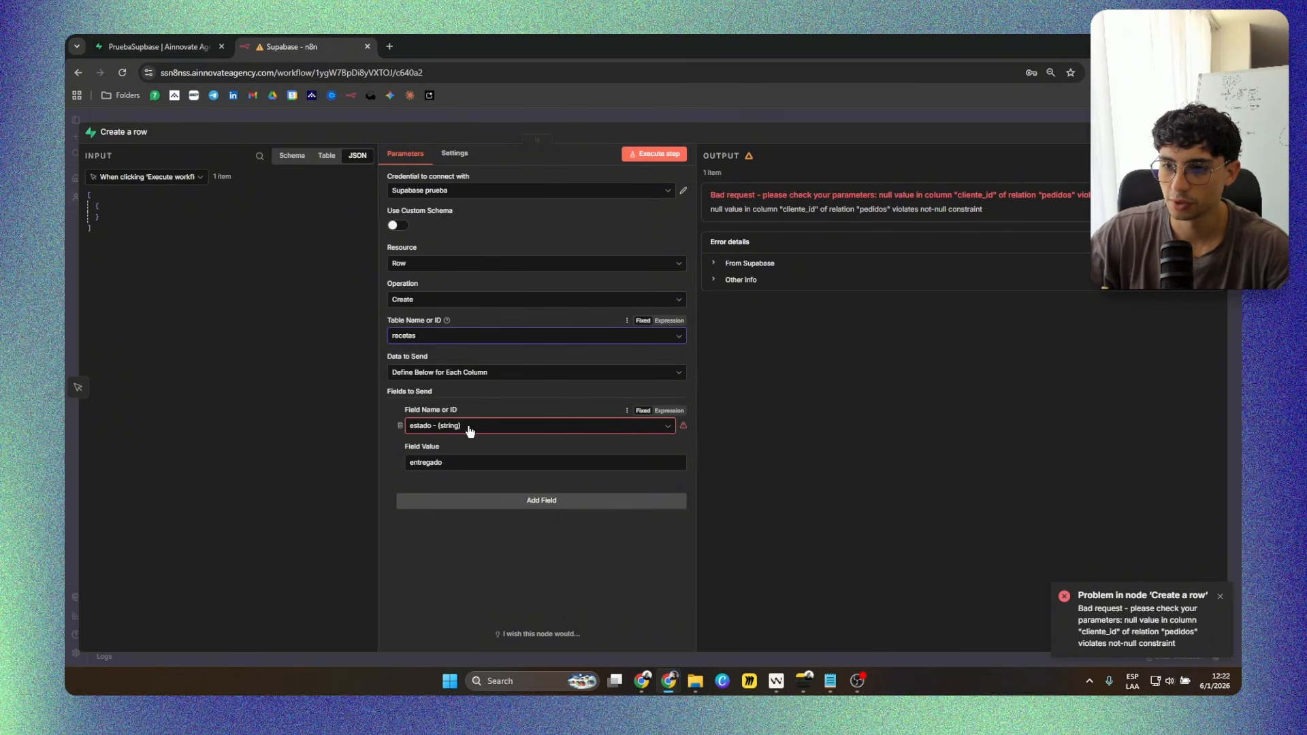
pyautogui.click(451, 475)
pyautogui.doubleClick(463, 465)
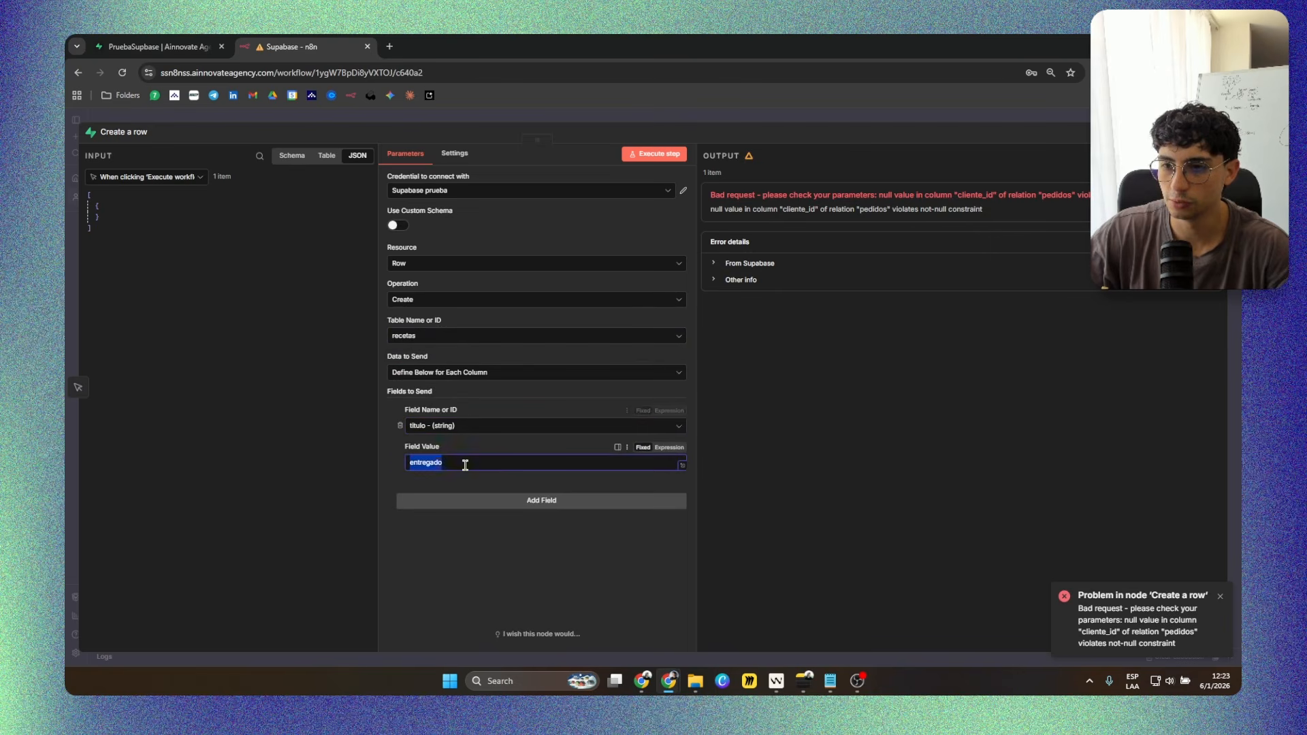
pyautogui.click(466, 466)
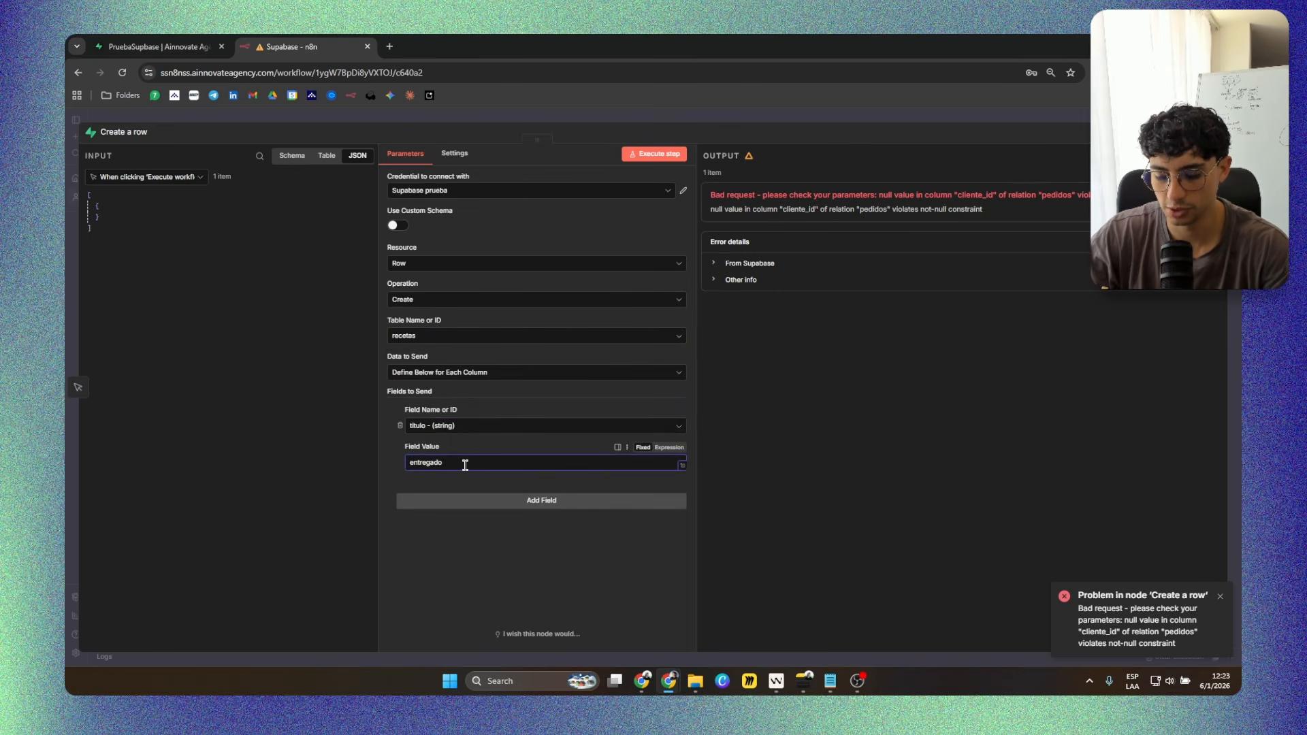
pyautogui.write('h')
pyautogui.doubleClick(464, 464)
pyautogui.write('Hambu')
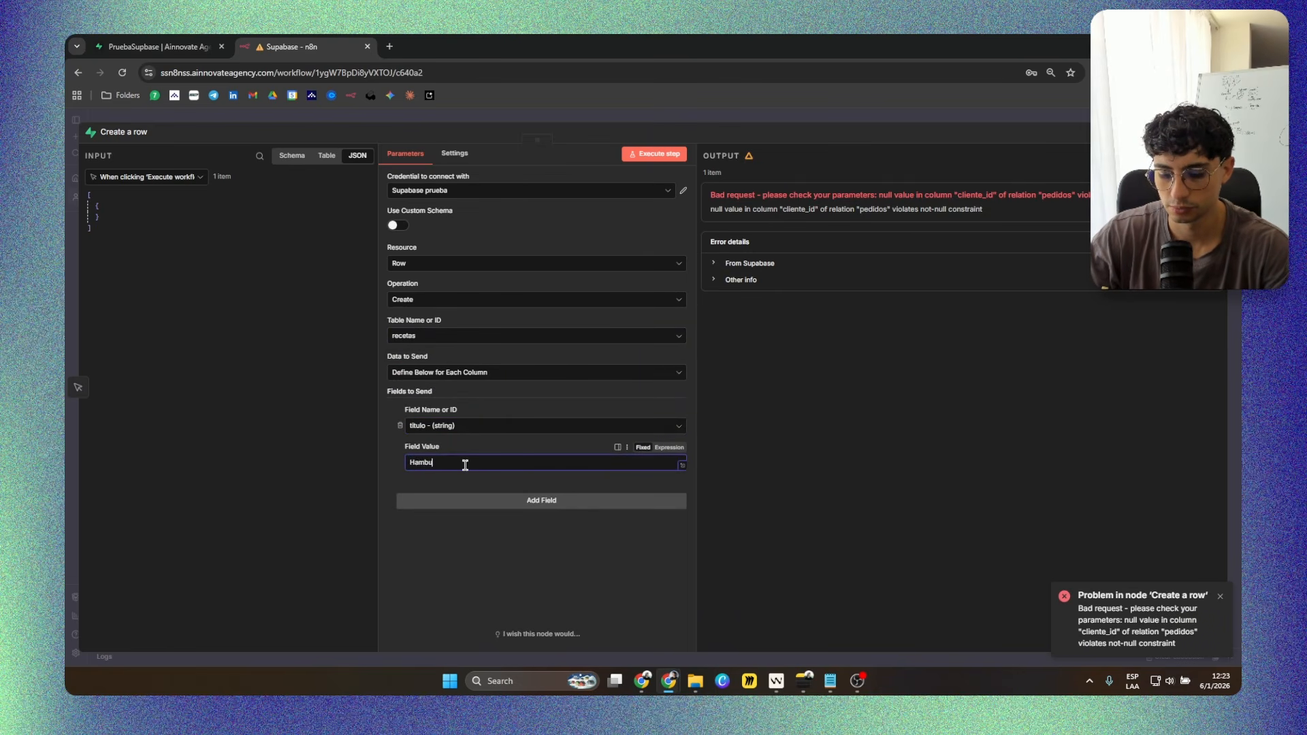
pyautogui.write('rguesa')
pyautogui.click(488, 500)
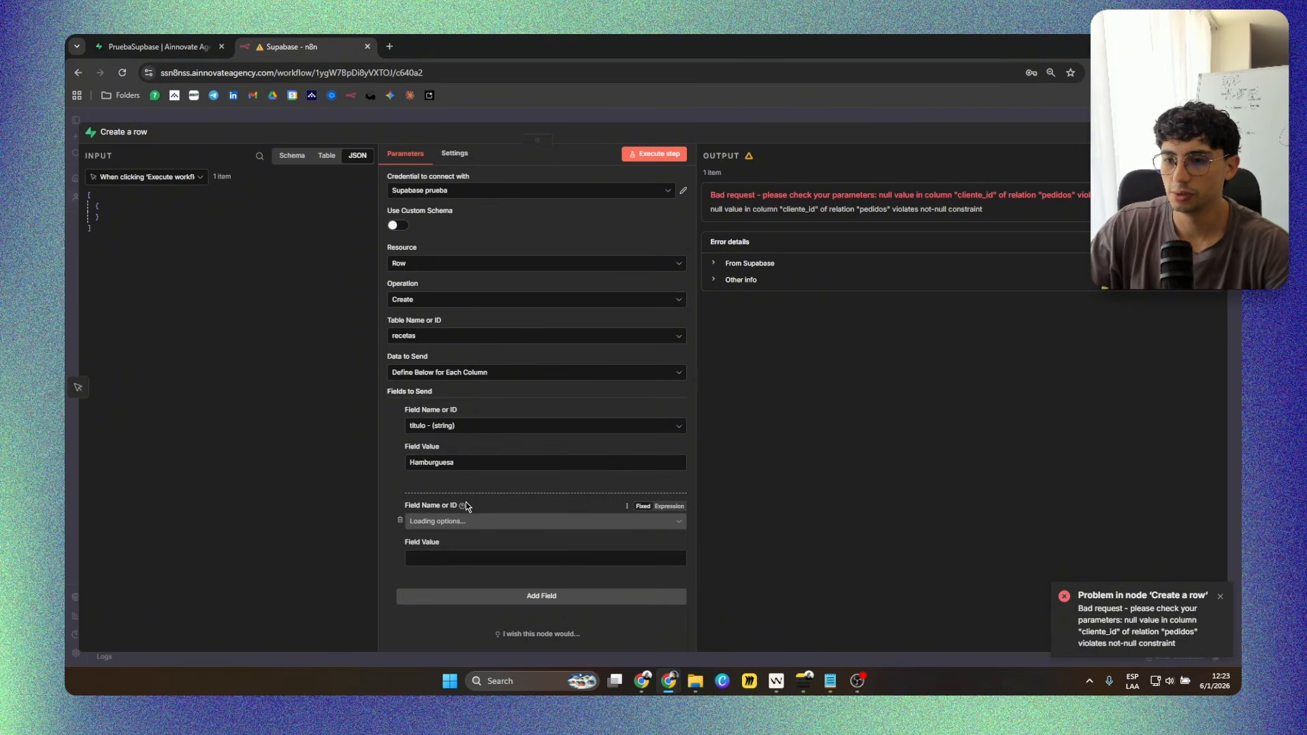
# Set the second field to descripcion with the value "Pan, carne, queso, lechuga" and execute the Create a row node.
pyautogui.click(455, 522)
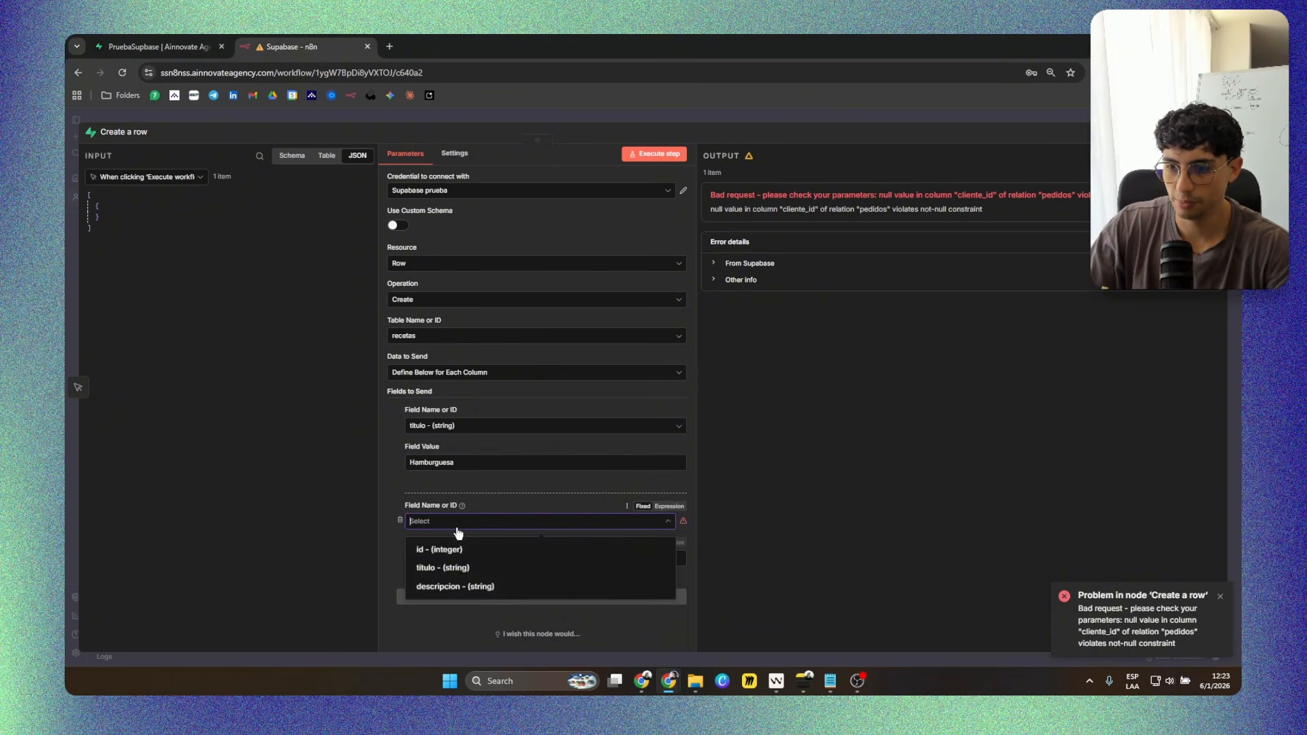
pyautogui.click(451, 589)
pyautogui.click(443, 558)
pyautogui.write('Pan, carne, queso, lec')
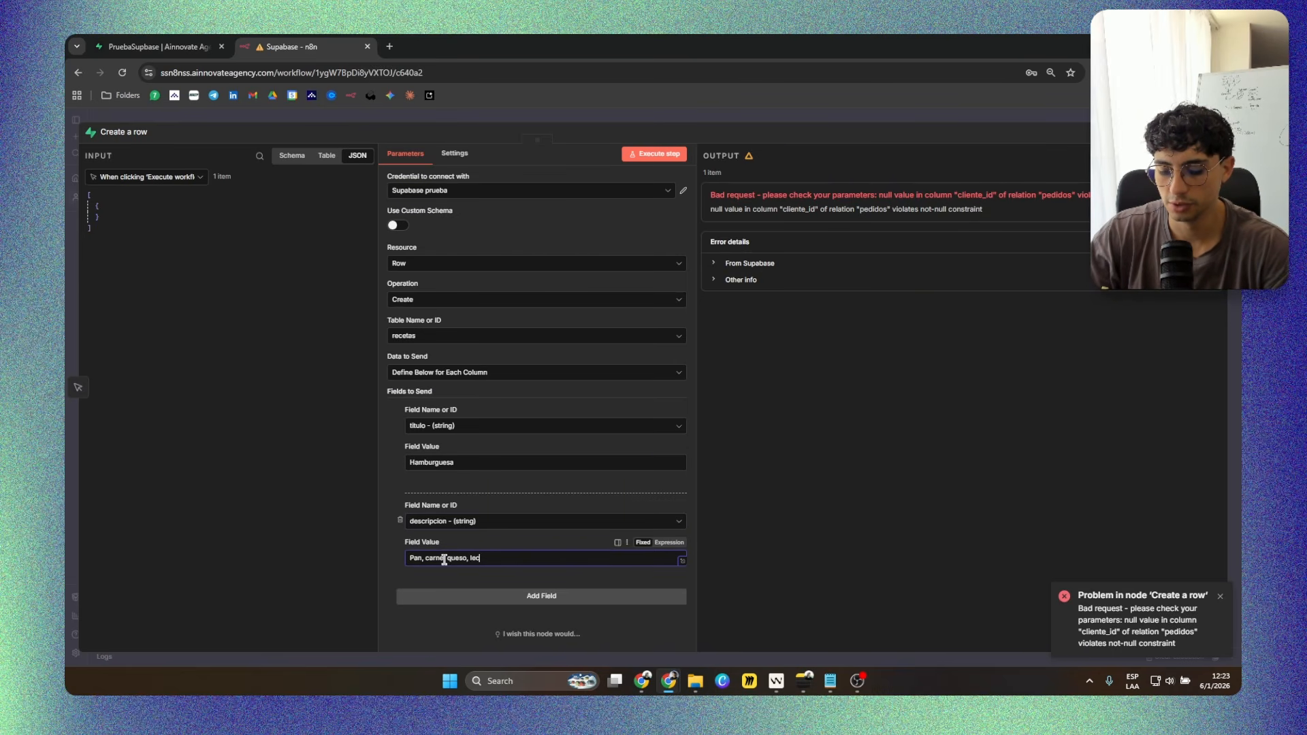
pyautogui.write('higa')
pyautogui.press('BackSpace')
pyautogui.press('BackSpace')
pyautogui.press('BackSpace')
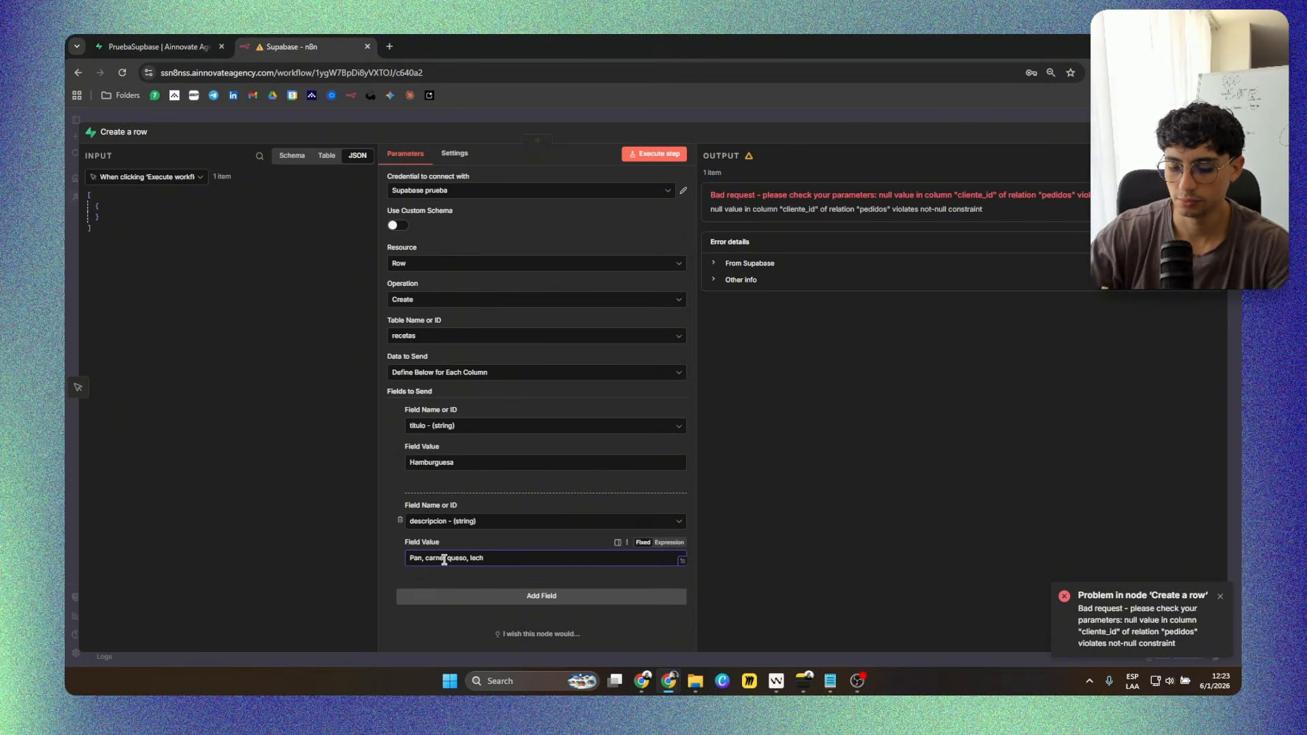
pyautogui.write('uga')
pyautogui.click(650, 154)
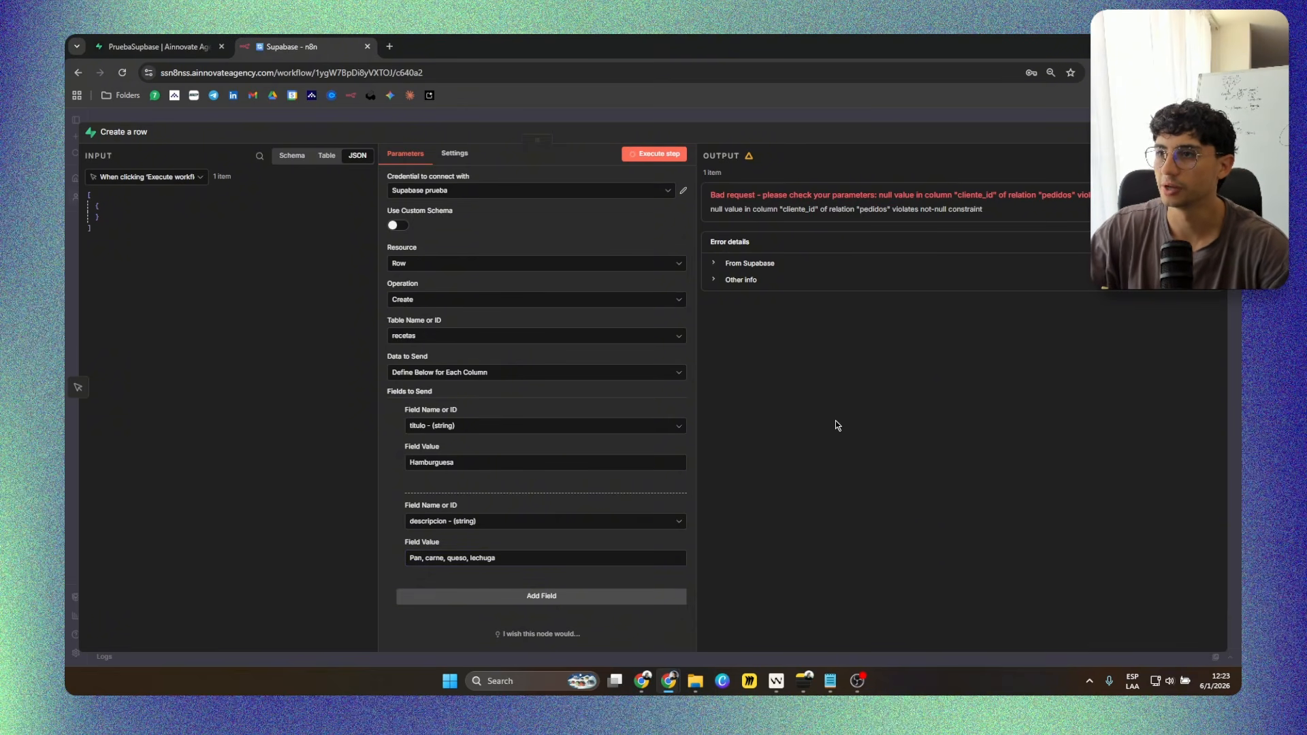
# Examine the created row in the node output, then switch to Supabase and reload the recetas table to check its titulo and descripcion.
pyautogui.moveTo(760, 288); pyautogui.dragTo(708, 179)
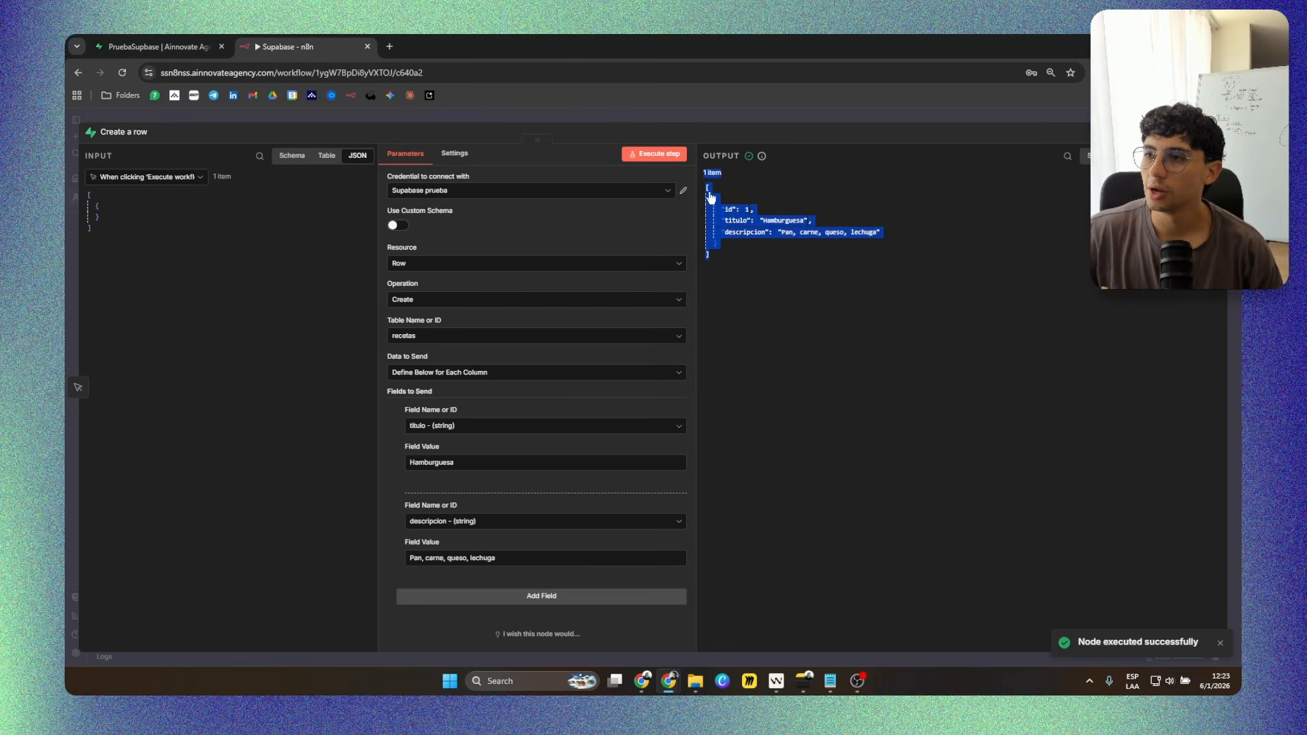
pyautogui.click(735, 220)
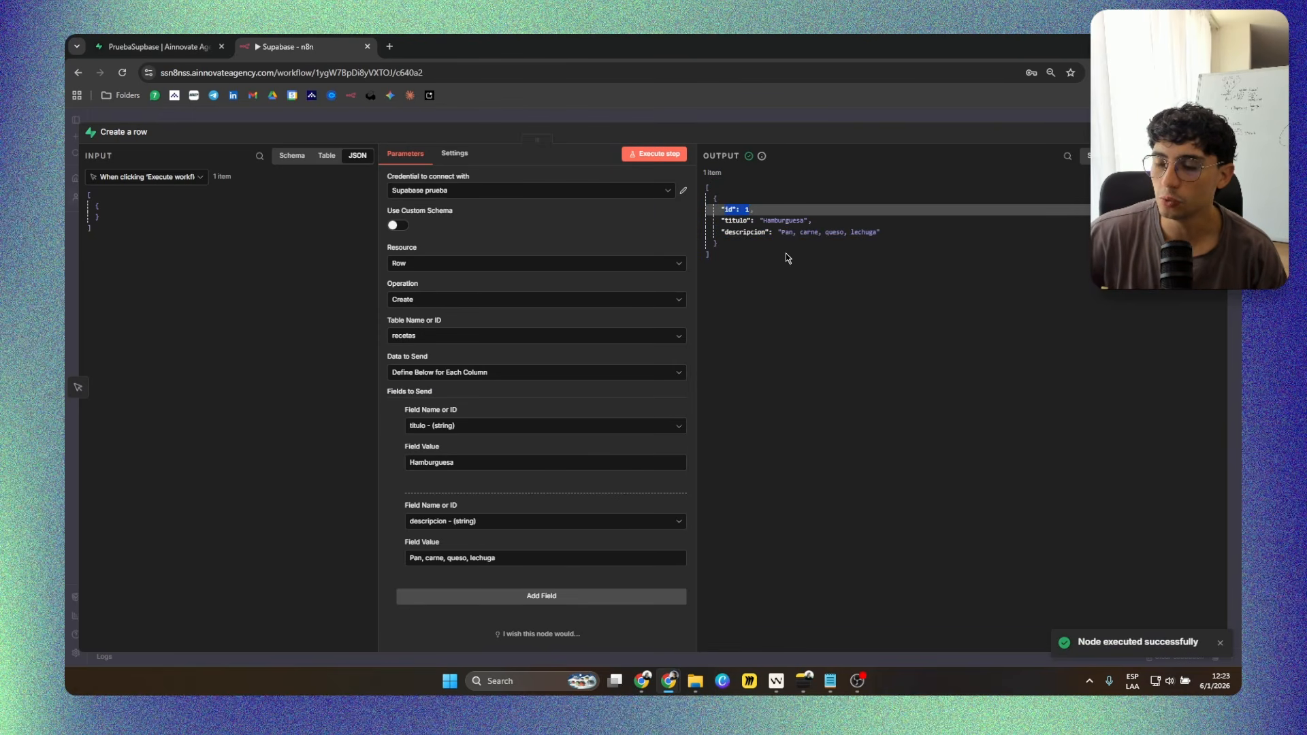
pyautogui.moveTo(721, 232); pyautogui.dragTo(877, 232)
pyautogui.click(782, 317)
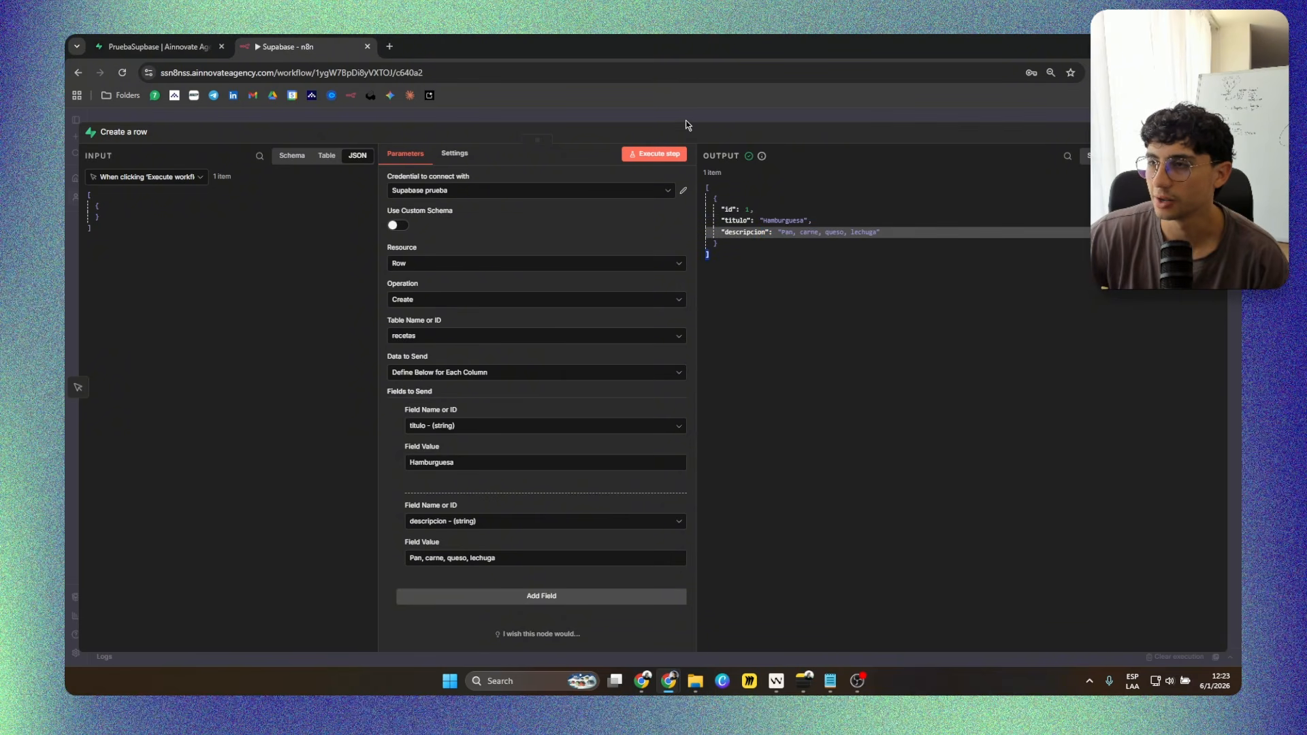
pyautogui.moveTo(669, 677)
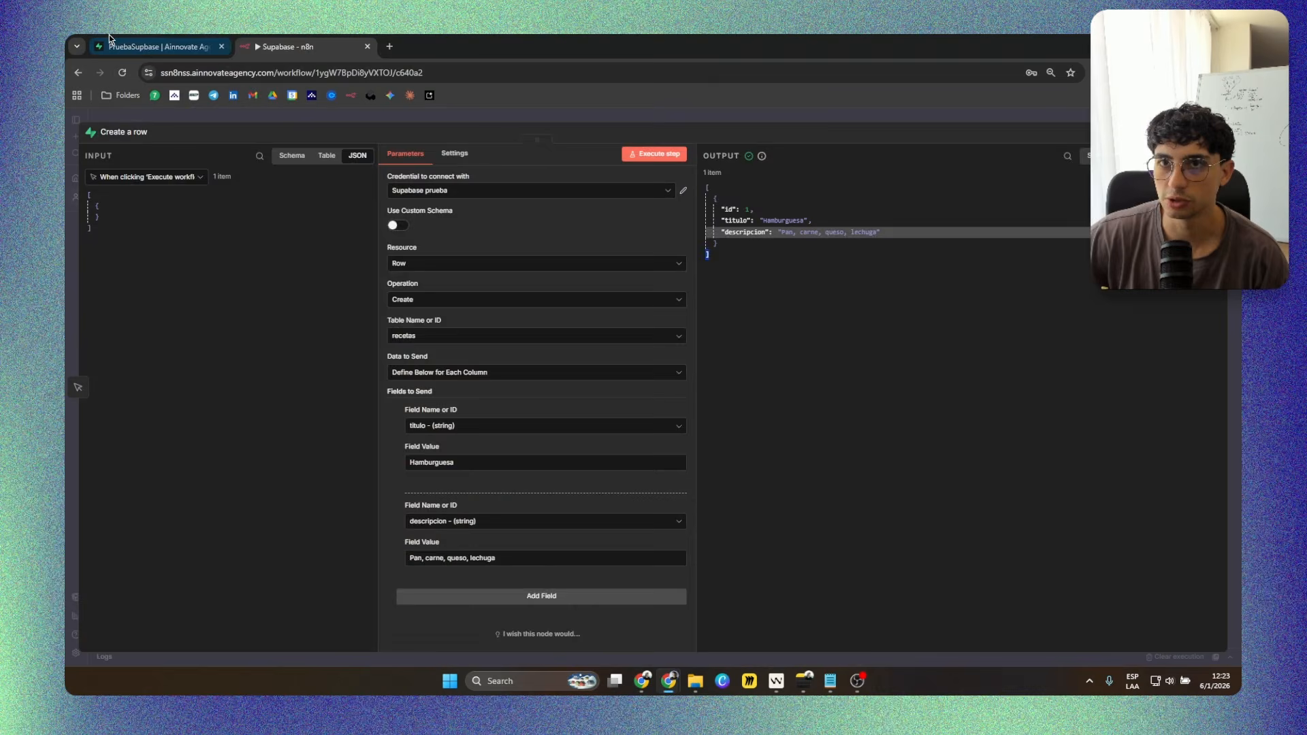
pyautogui.click(156, 47)
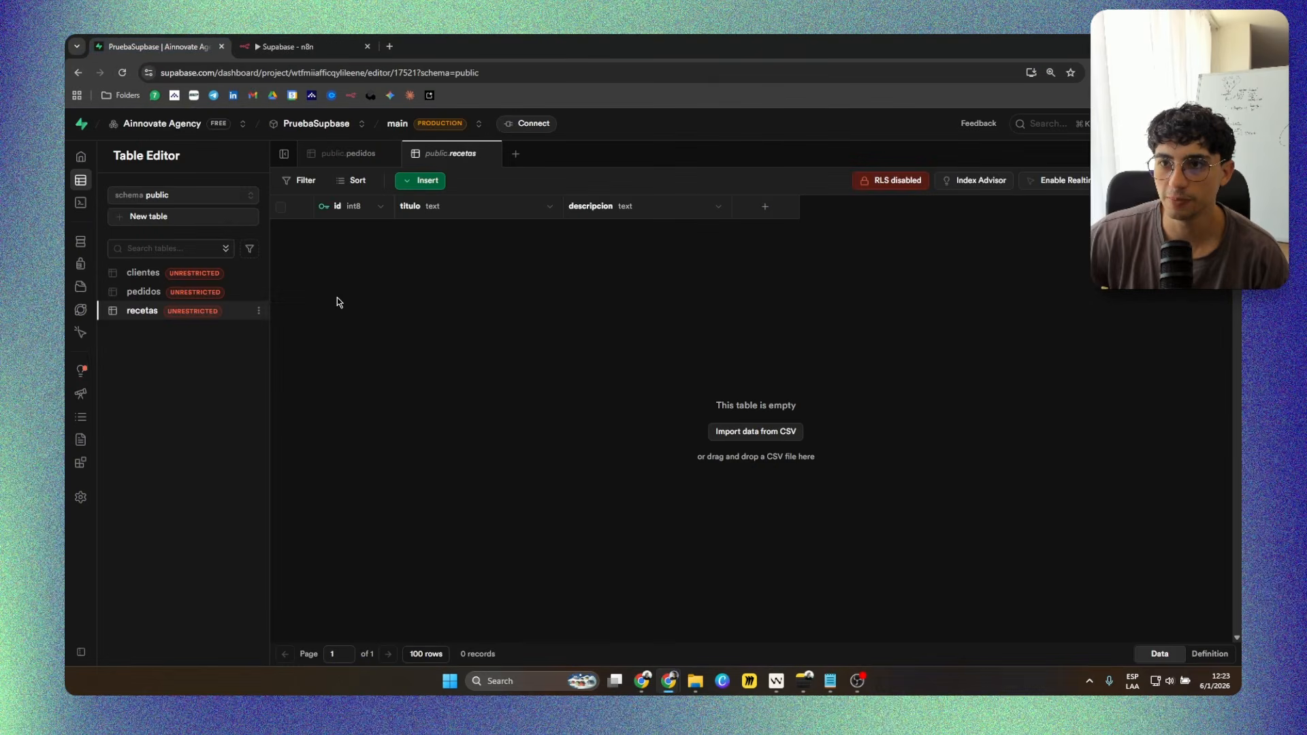
pyautogui.click(124, 73)
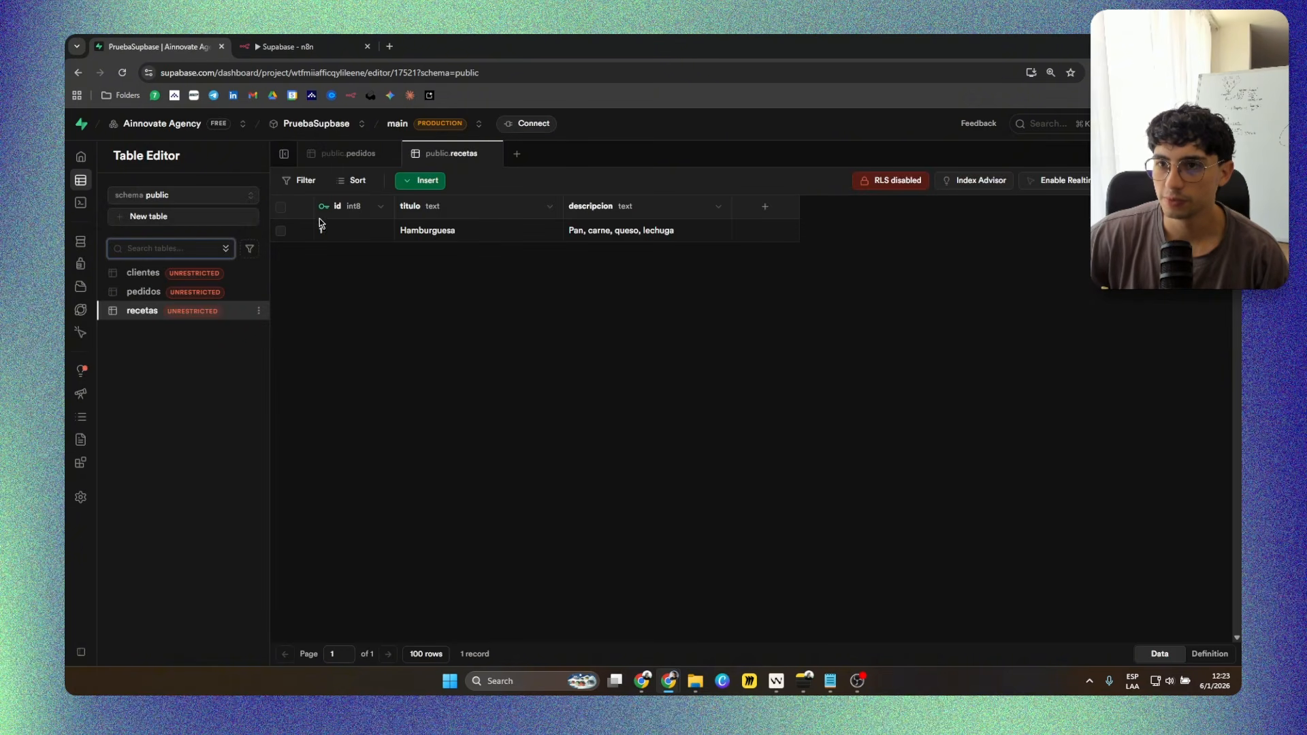
pyautogui.click(447, 235)
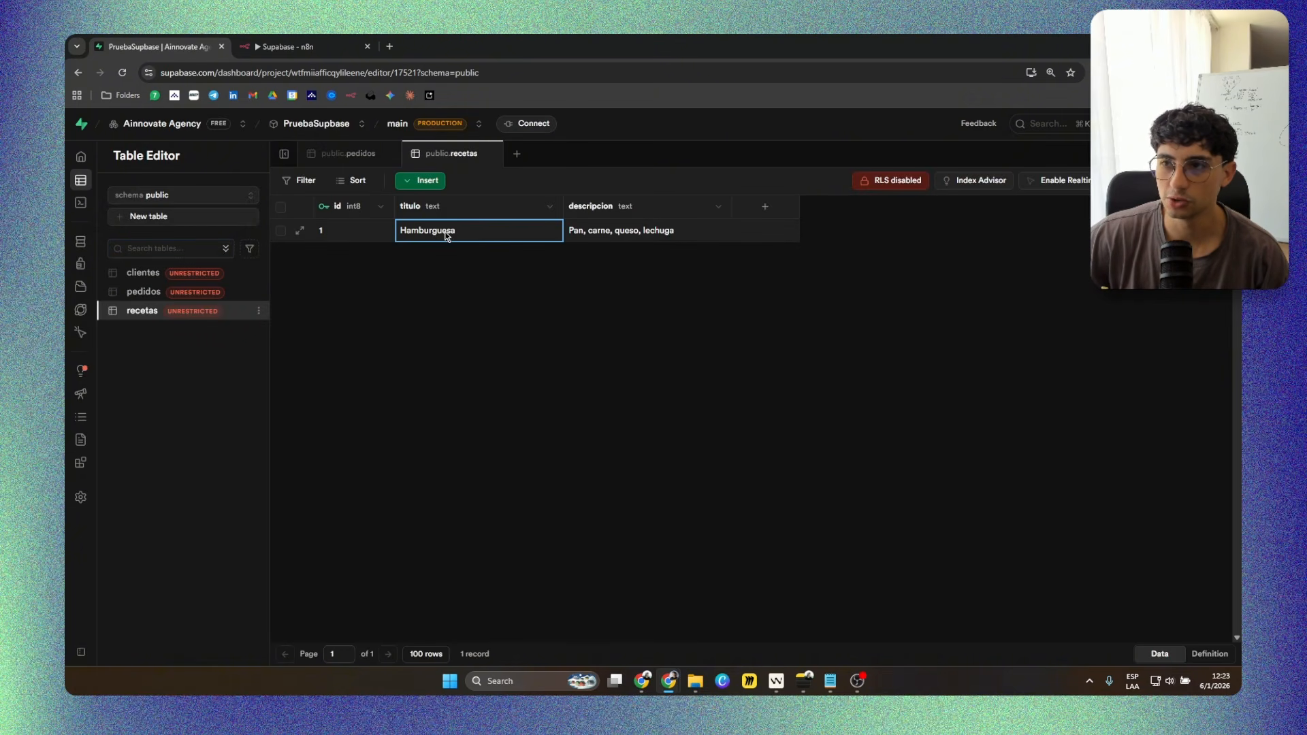
pyautogui.click(622, 238)
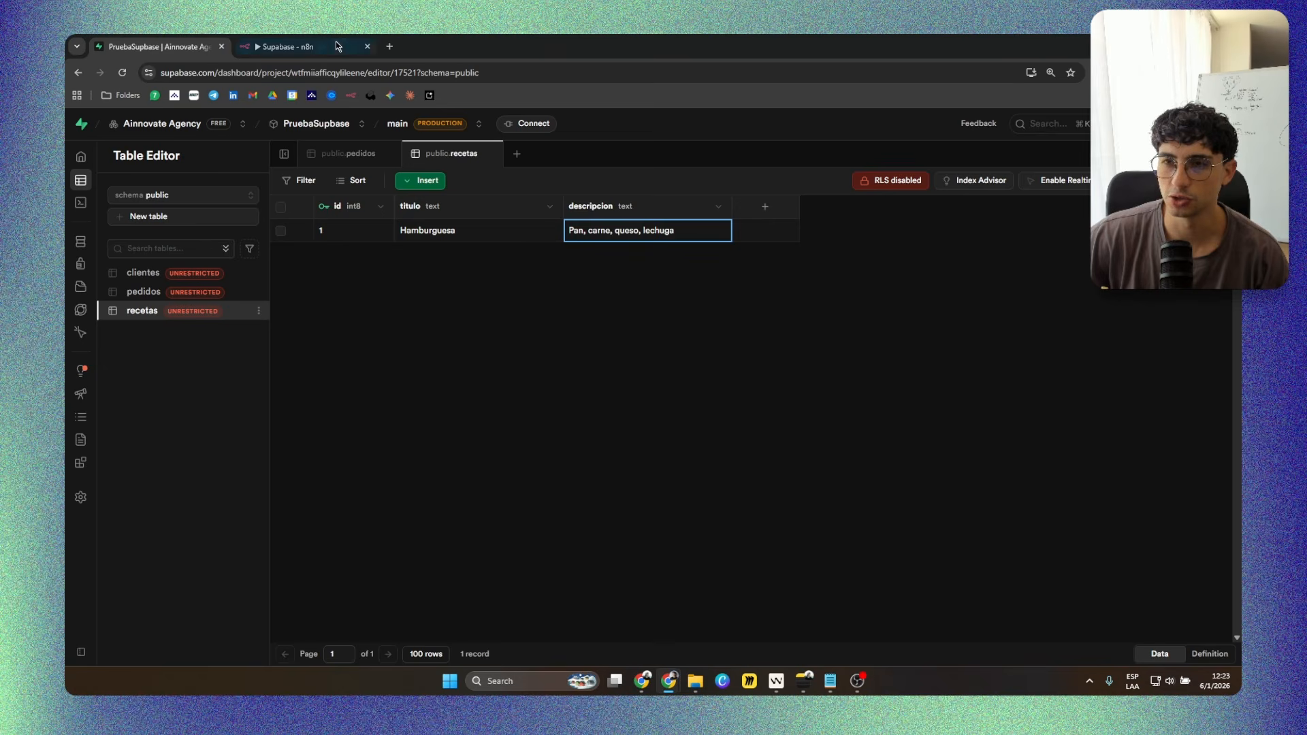
# Switch to n8n, delete the Create a row node, and add a Supabase Get a row node.
pyautogui.click(309, 40)
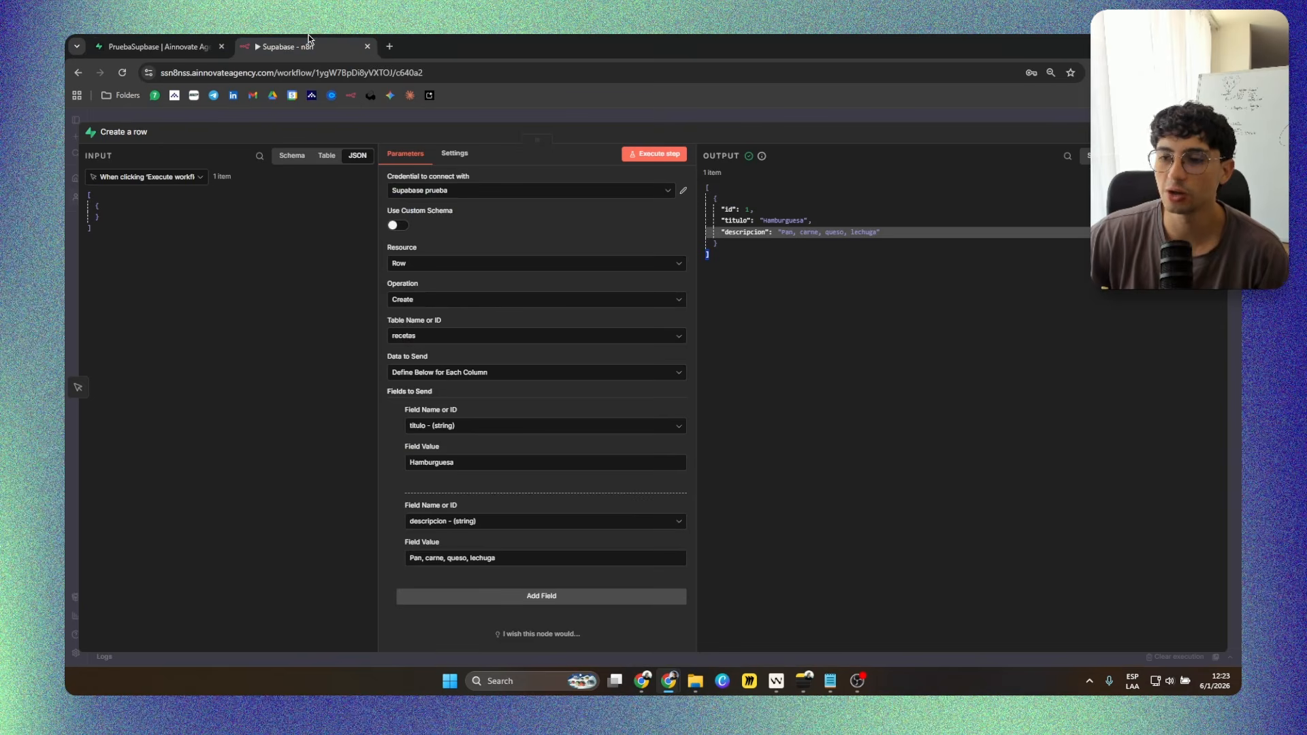
pyautogui.click(725, 119)
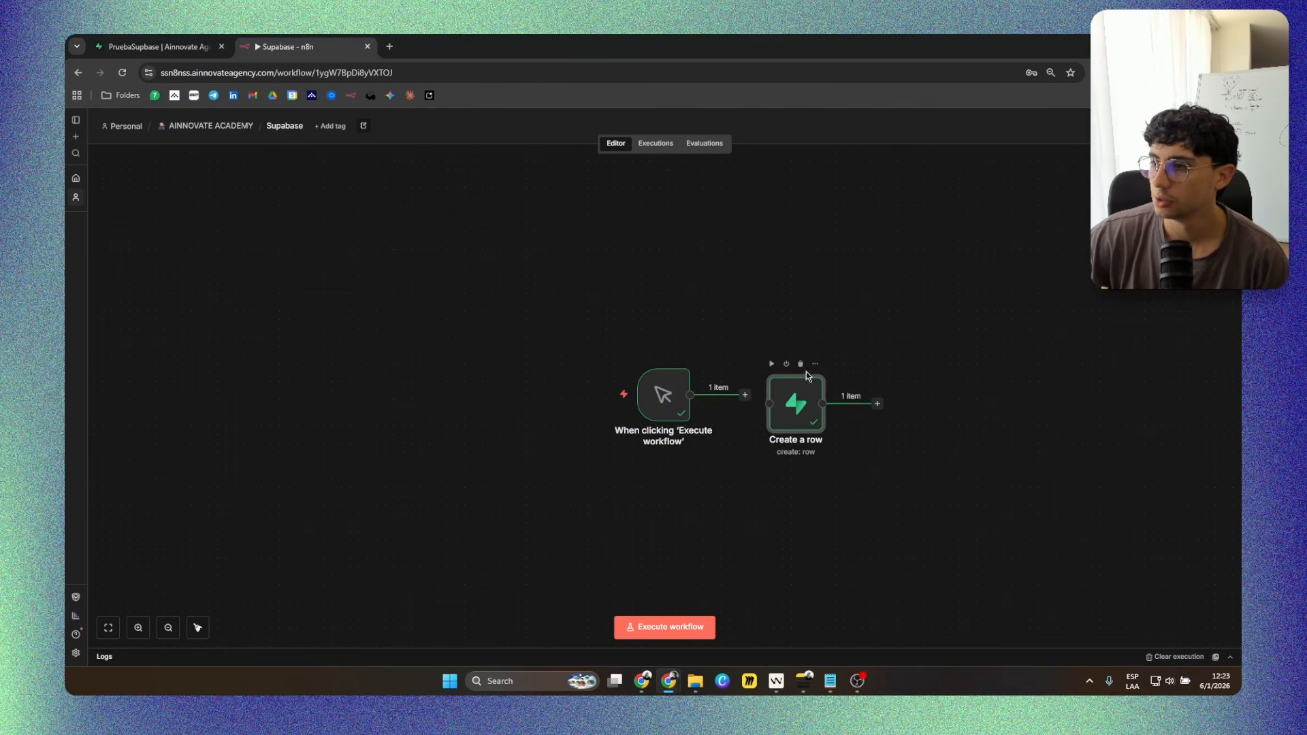
pyautogui.press('Delete')
pyautogui.press('Tab')
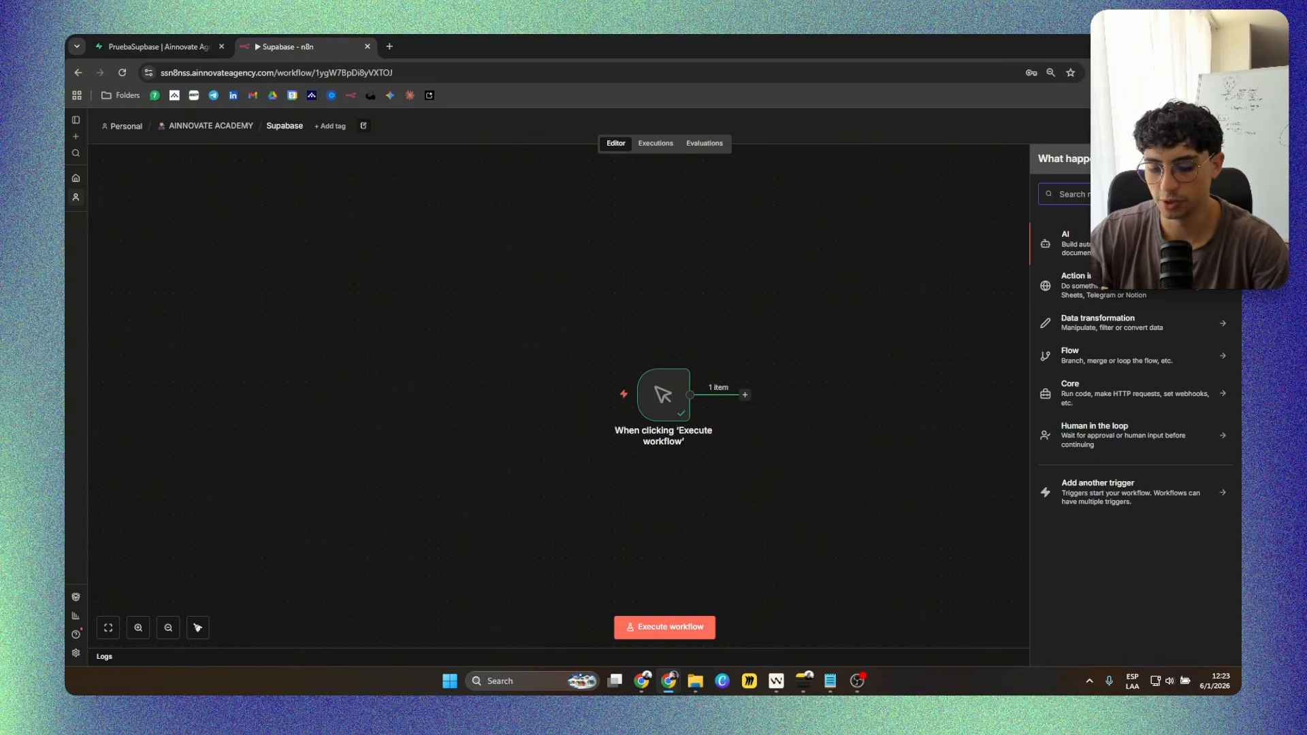
pyautogui.write('sup')
pyautogui.press('Return')
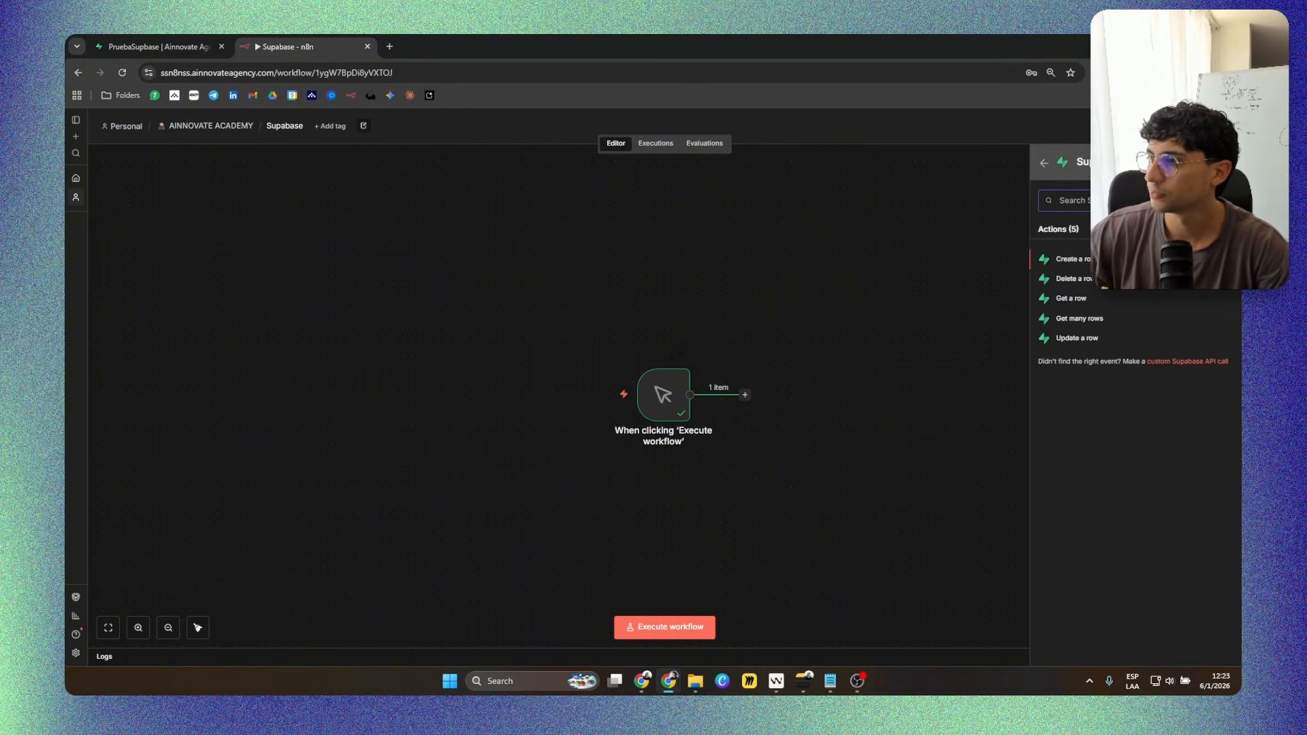
pyautogui.press('Return')
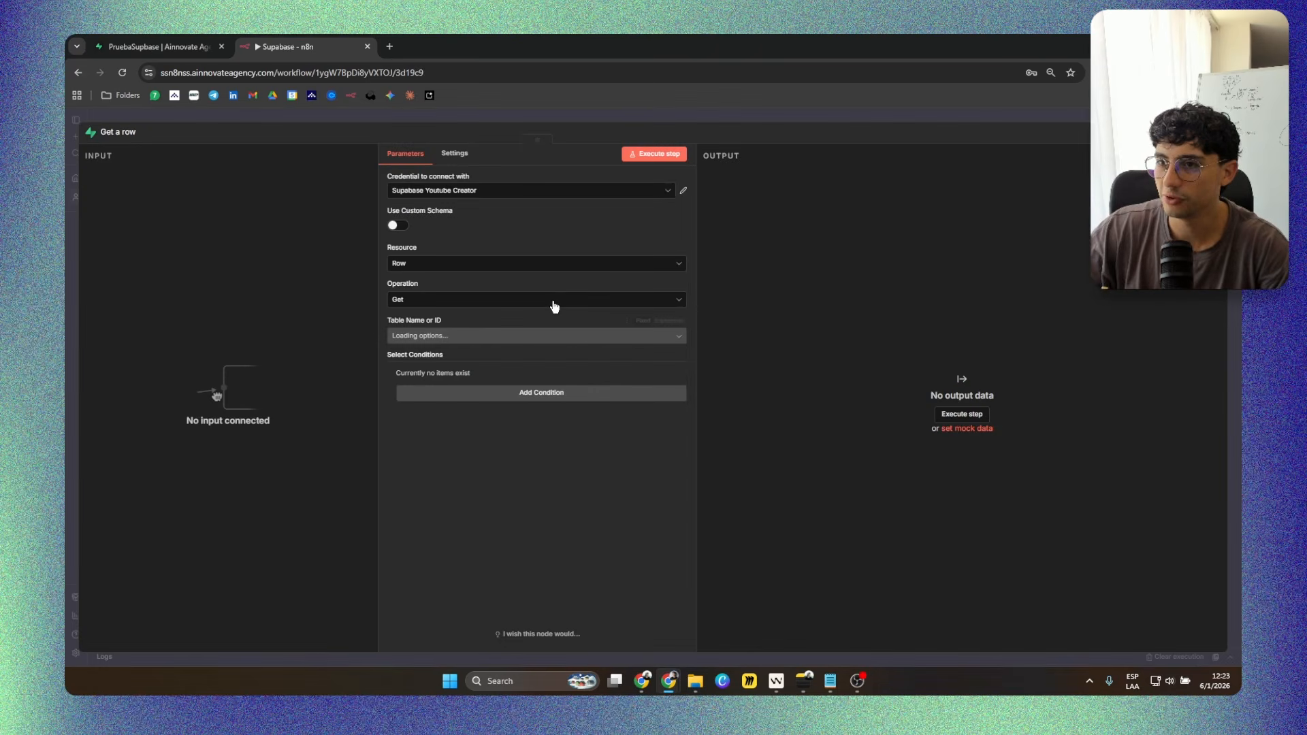
# Set the Get a row node's credential to Supabase prueba and its table to recetas, keeping the Get operation.
pyautogui.click(458, 336)
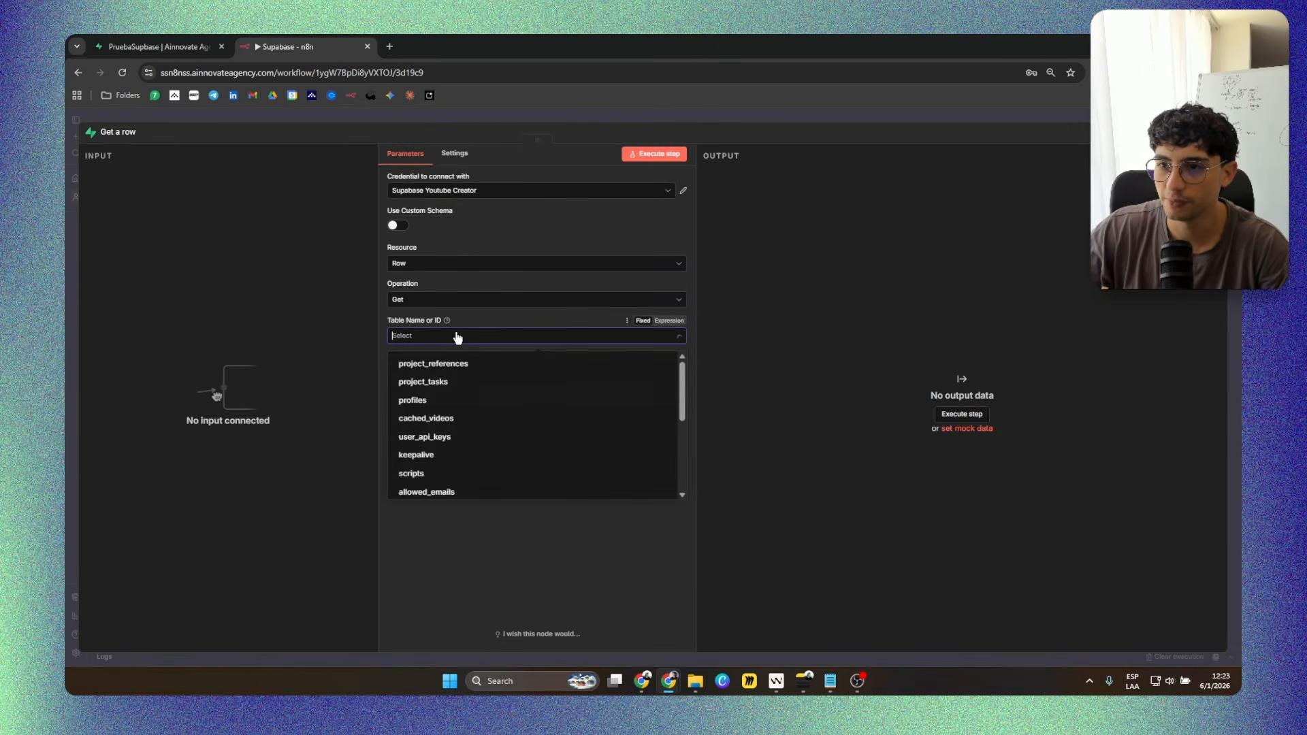
pyautogui.click(469, 190)
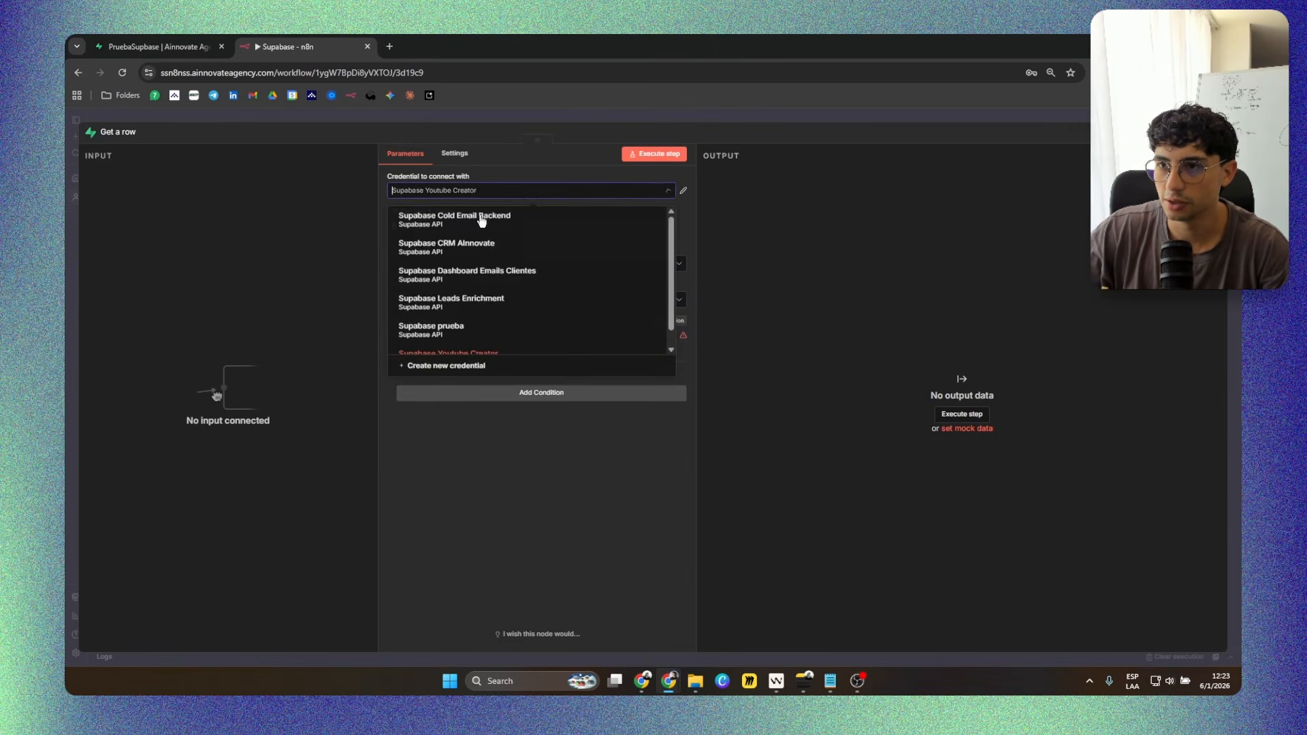
pyautogui.click(467, 316)
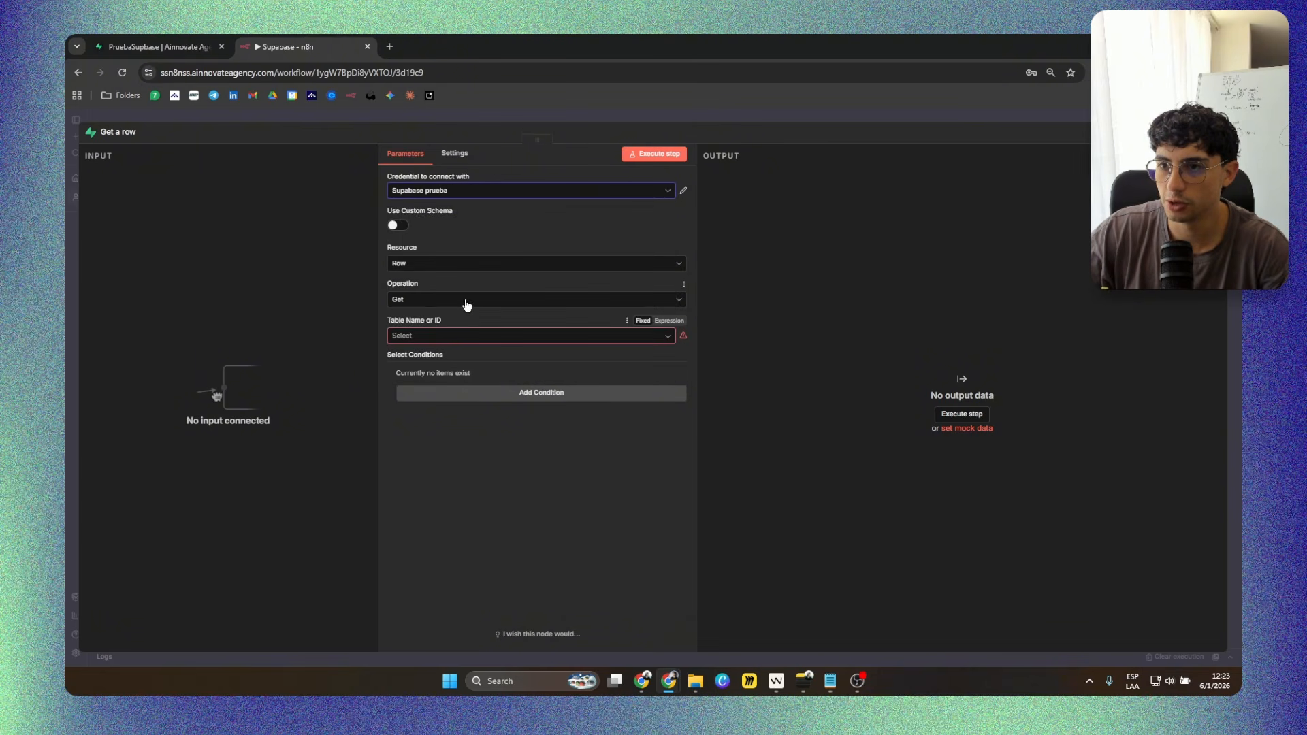
pyautogui.click(456, 337)
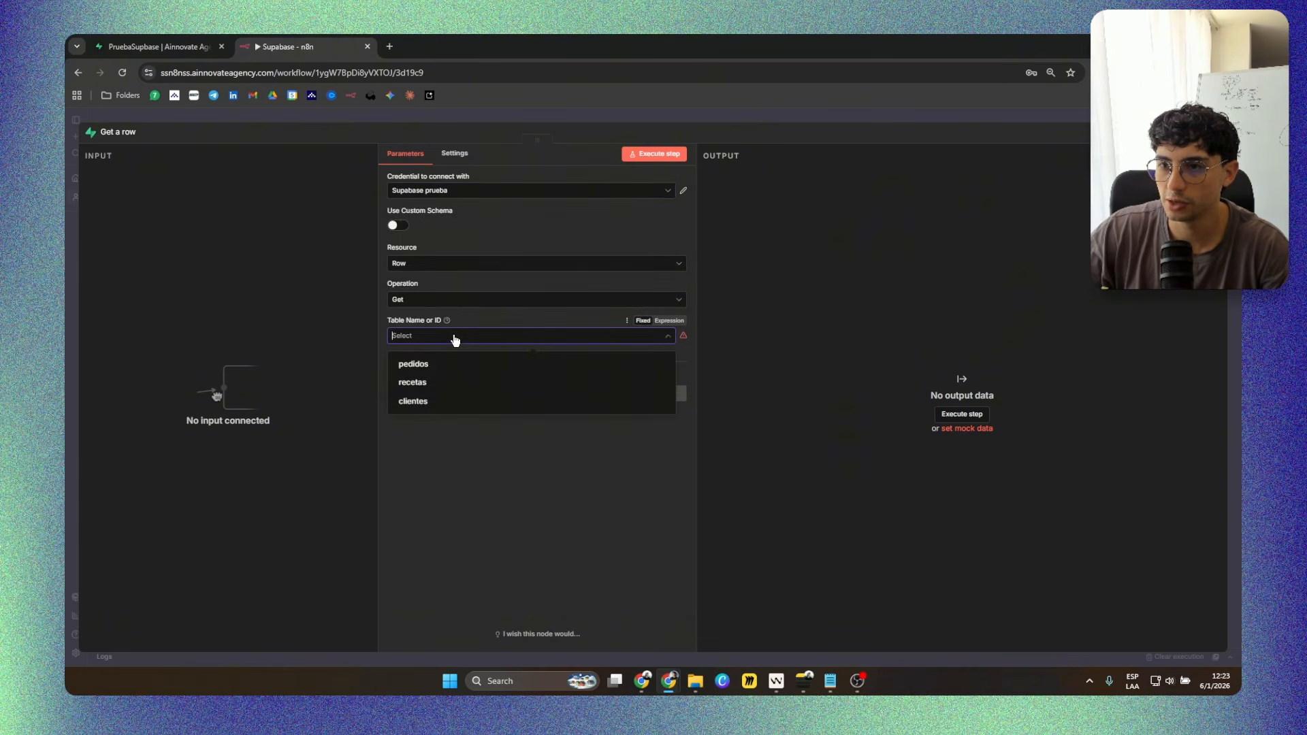
pyautogui.click(403, 298)
pyautogui.scroll(-1, 443, 437)
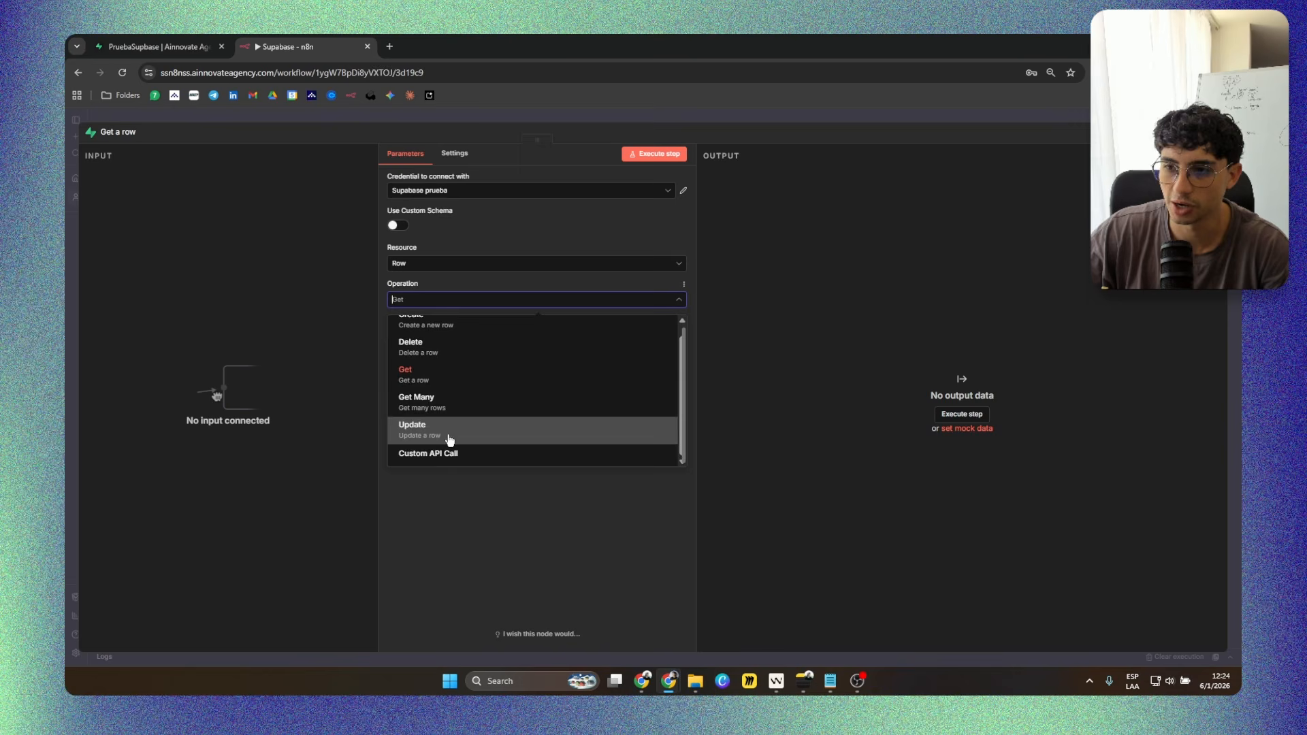
pyautogui.click(469, 374)
pyautogui.click(456, 336)
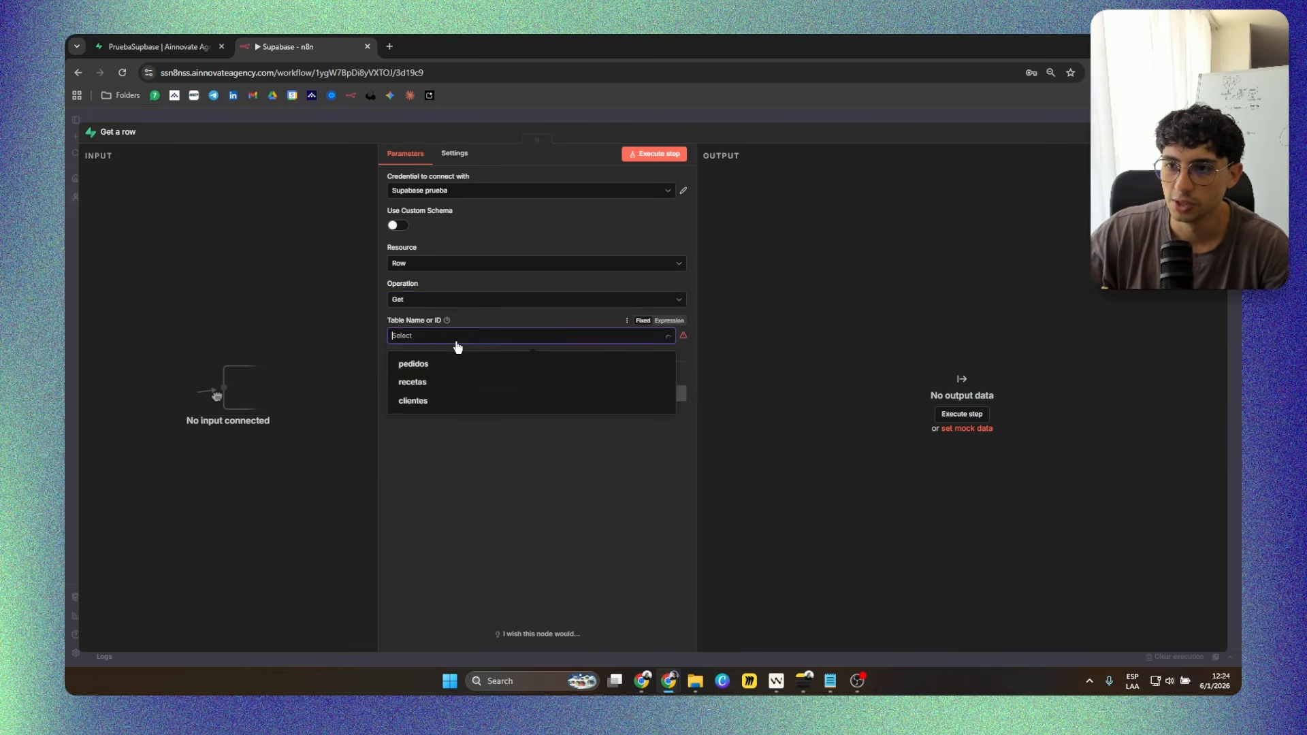
pyautogui.click(435, 381)
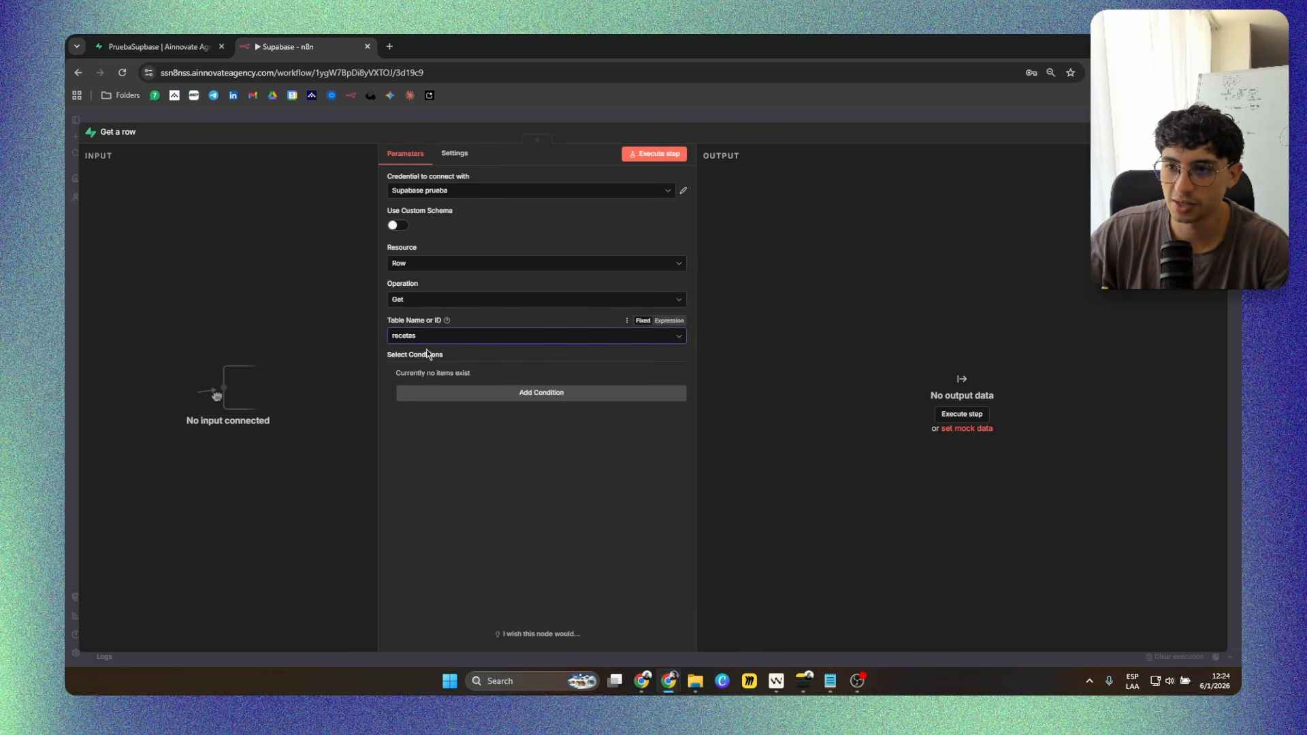
# Try to execute the Get a row node without any select condition, removing the newly added empty one.
pyautogui.click(487, 394)
pyautogui.click(481, 390)
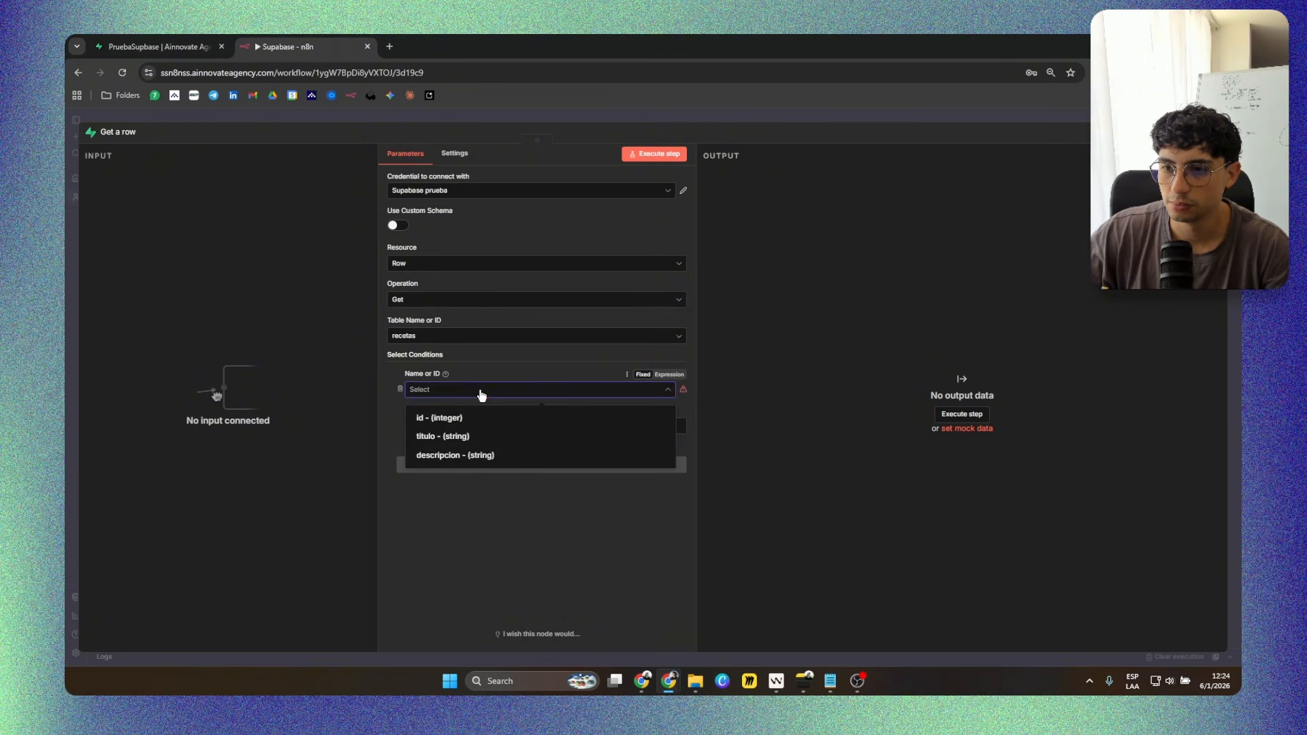
pyautogui.click(400, 390)
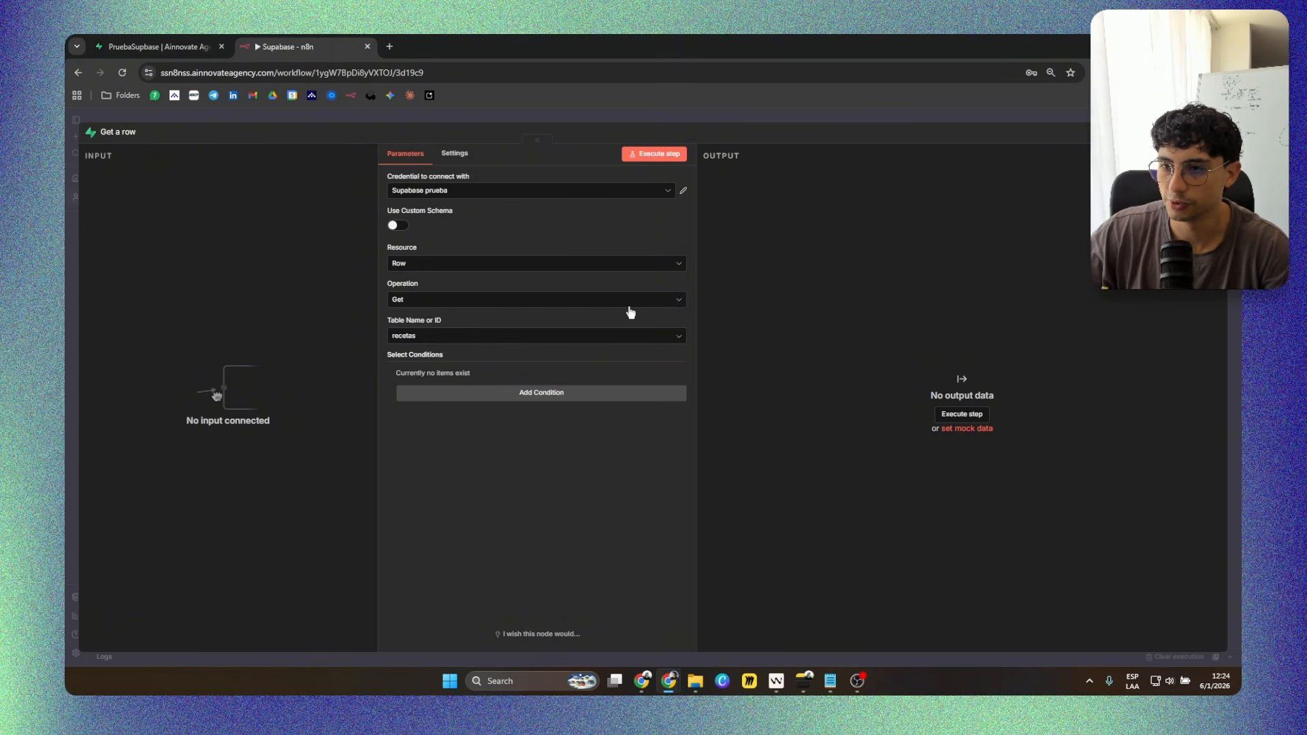
pyautogui.click(650, 155)
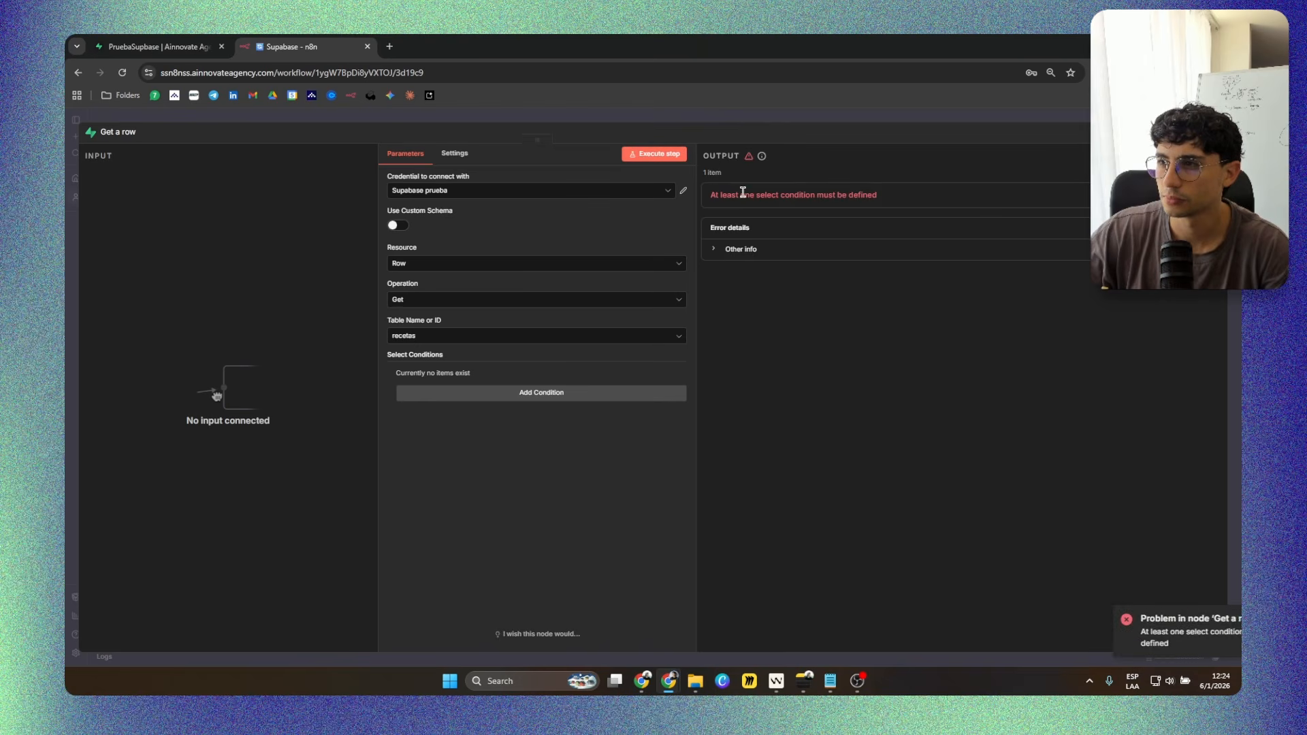
# Add a select condition matching titulo to Hamburguesa on the recetas table and execute the Get a row node.
pyautogui.click(488, 337)
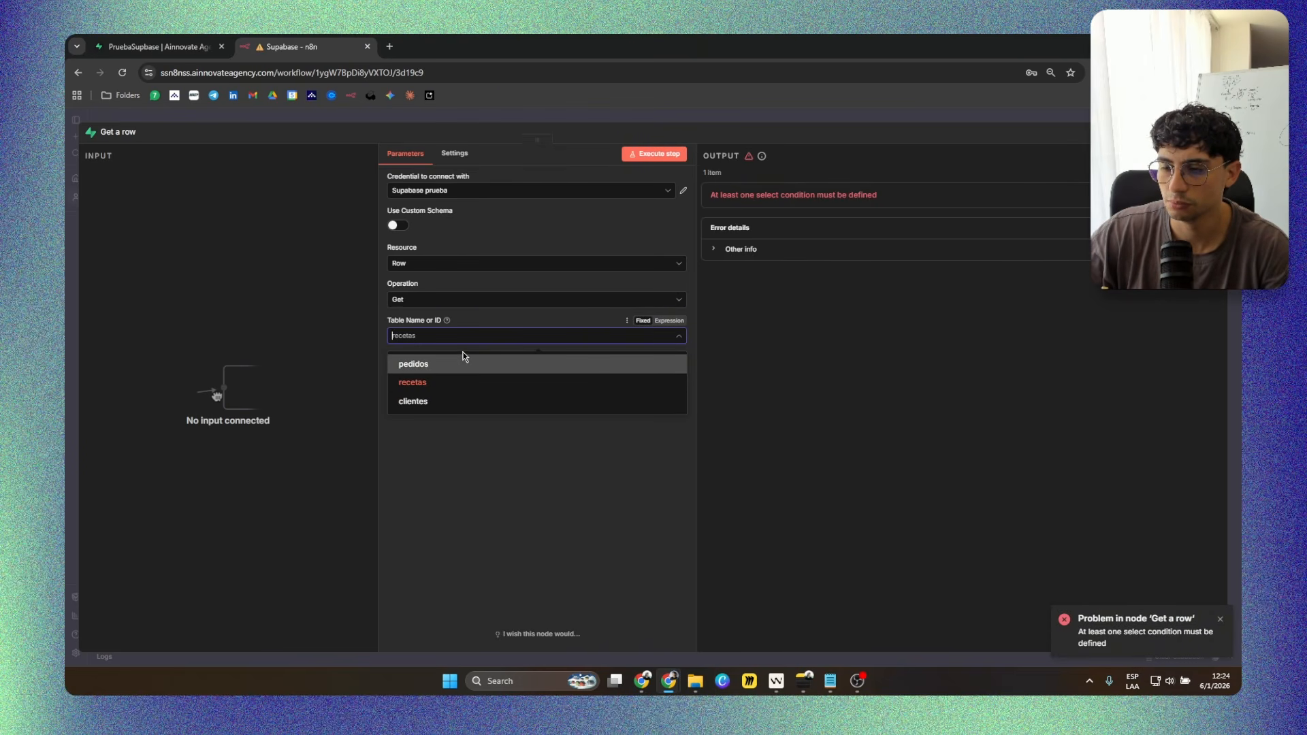
pyautogui.click(431, 382)
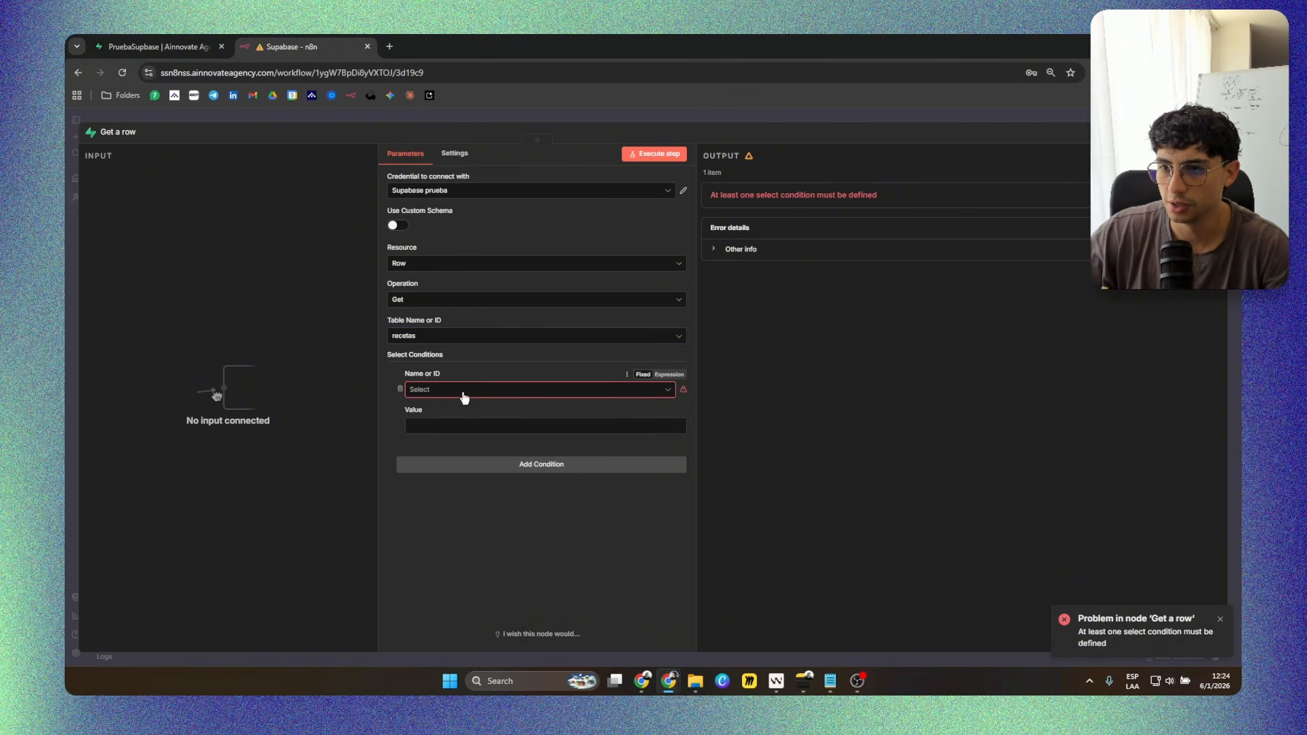
pyautogui.click(461, 394)
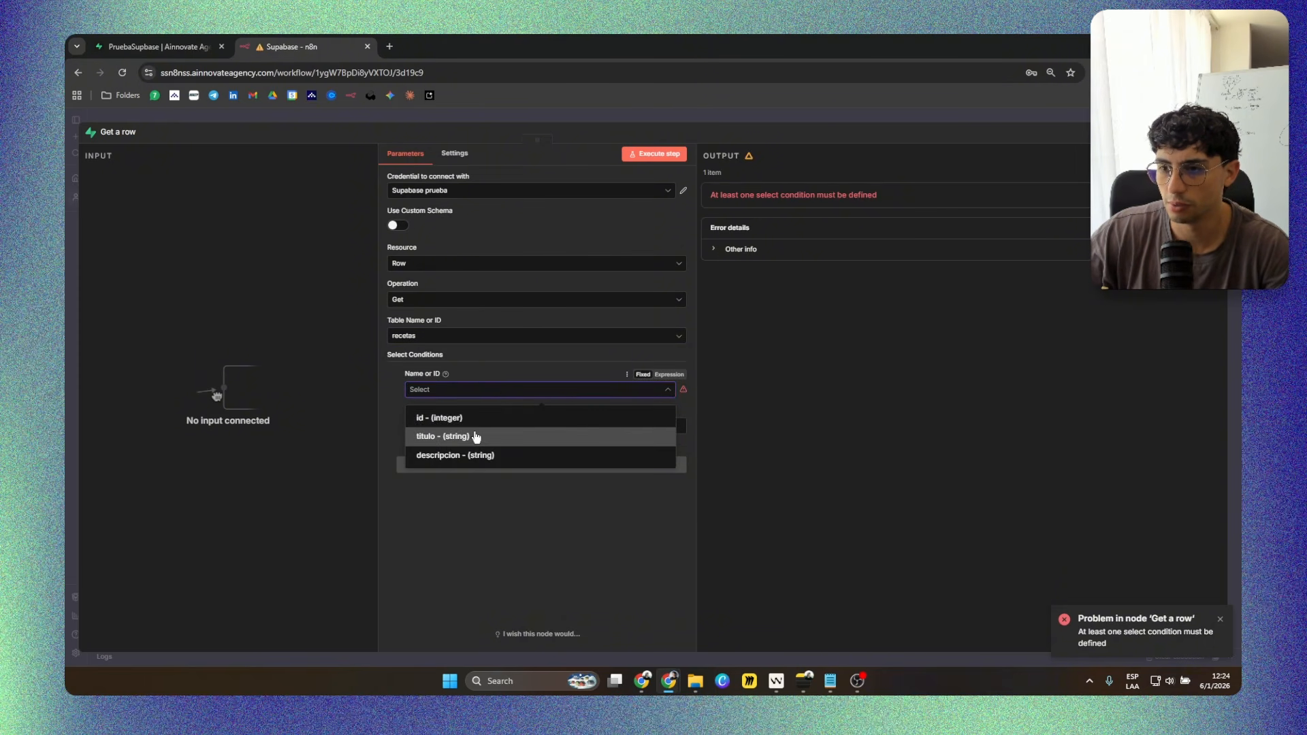
pyautogui.click(514, 435)
pyautogui.click(467, 426)
pyautogui.write('Hamburguesa')
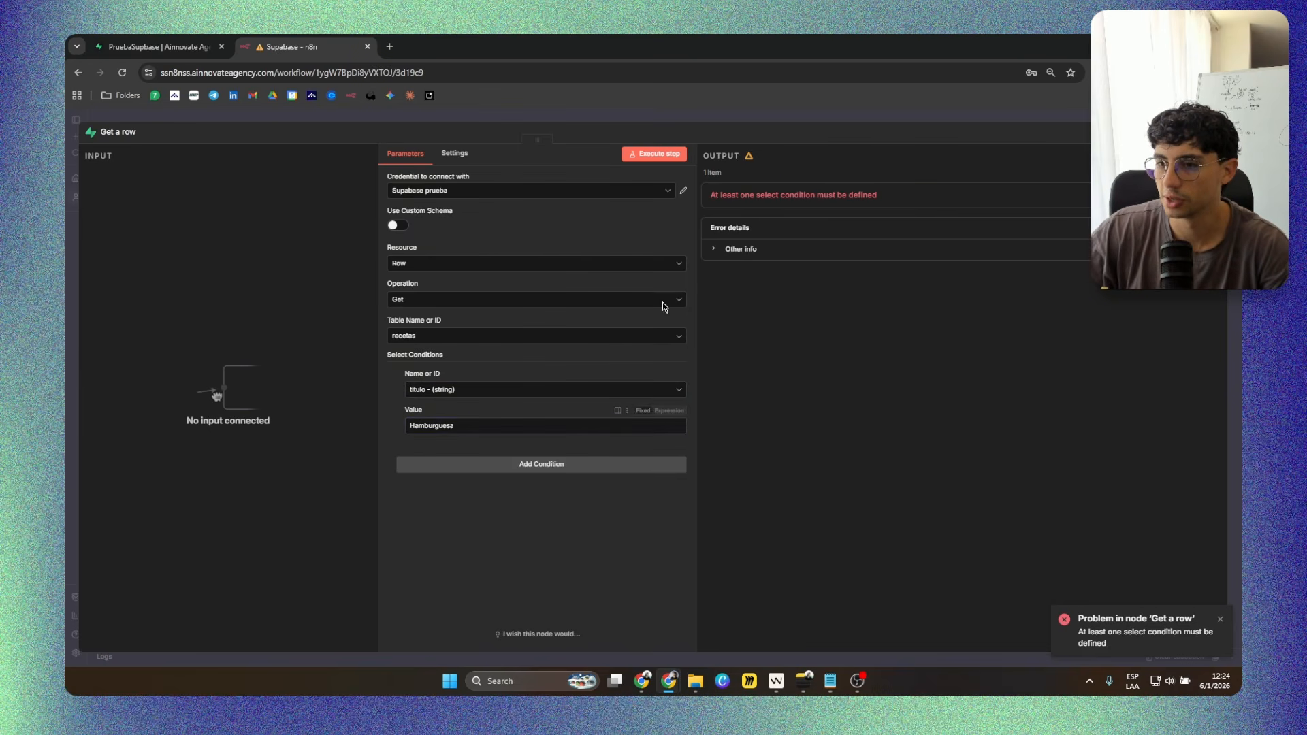
pyautogui.click(654, 154)
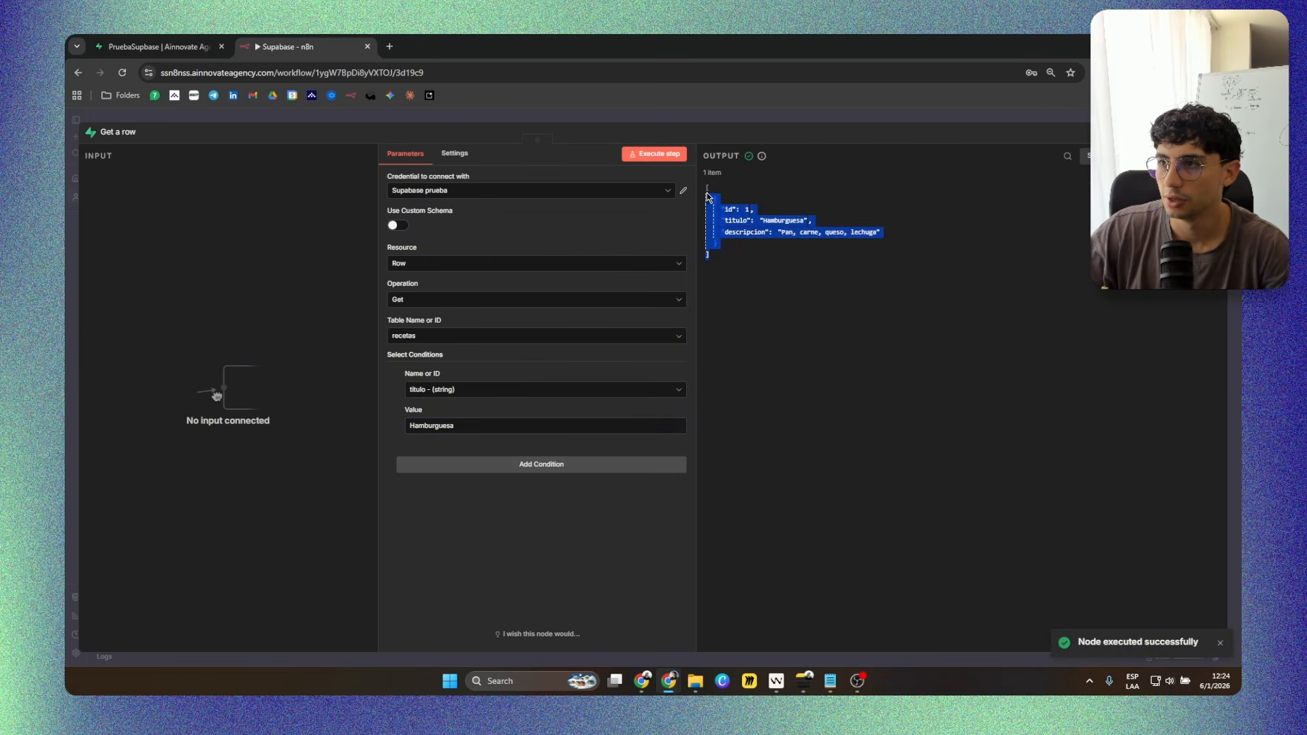
# Change the node's operation to Get Many, remove the titulo filter condition, and execute it on the recetas table.
pyautogui.click(455, 301)
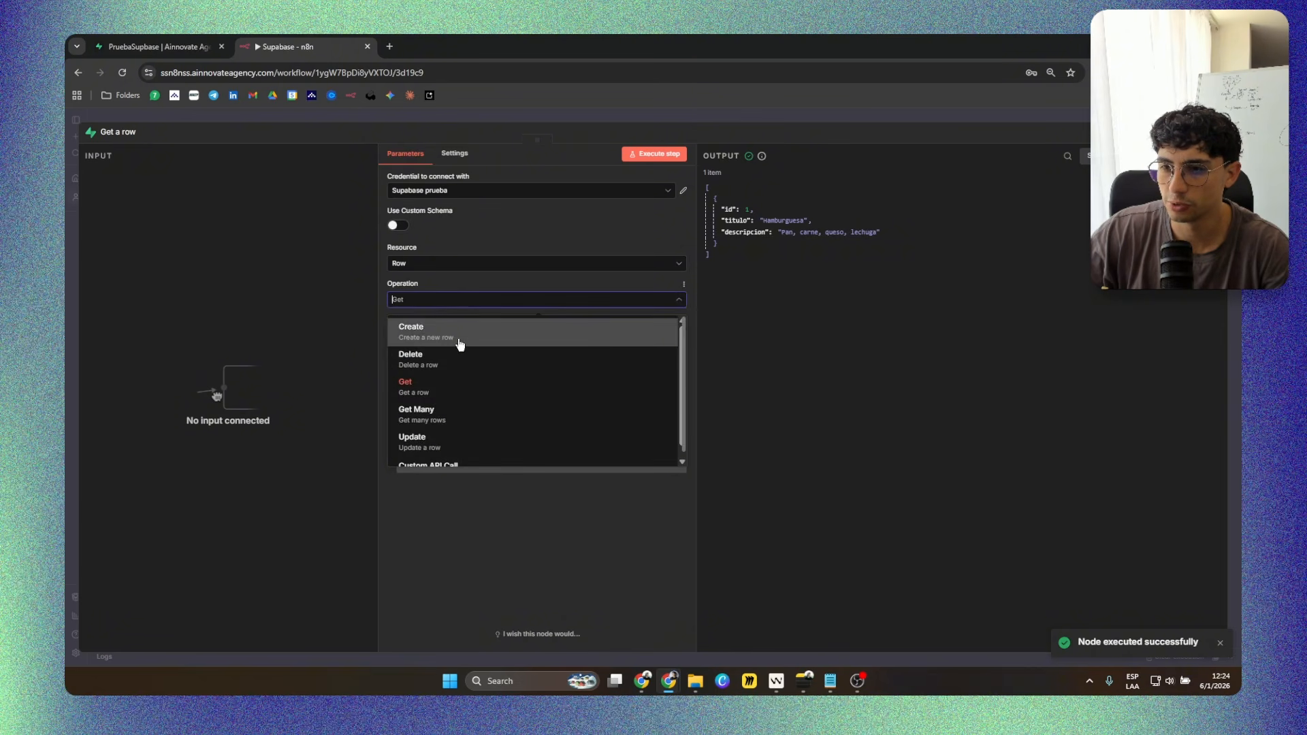
pyautogui.click(468, 409)
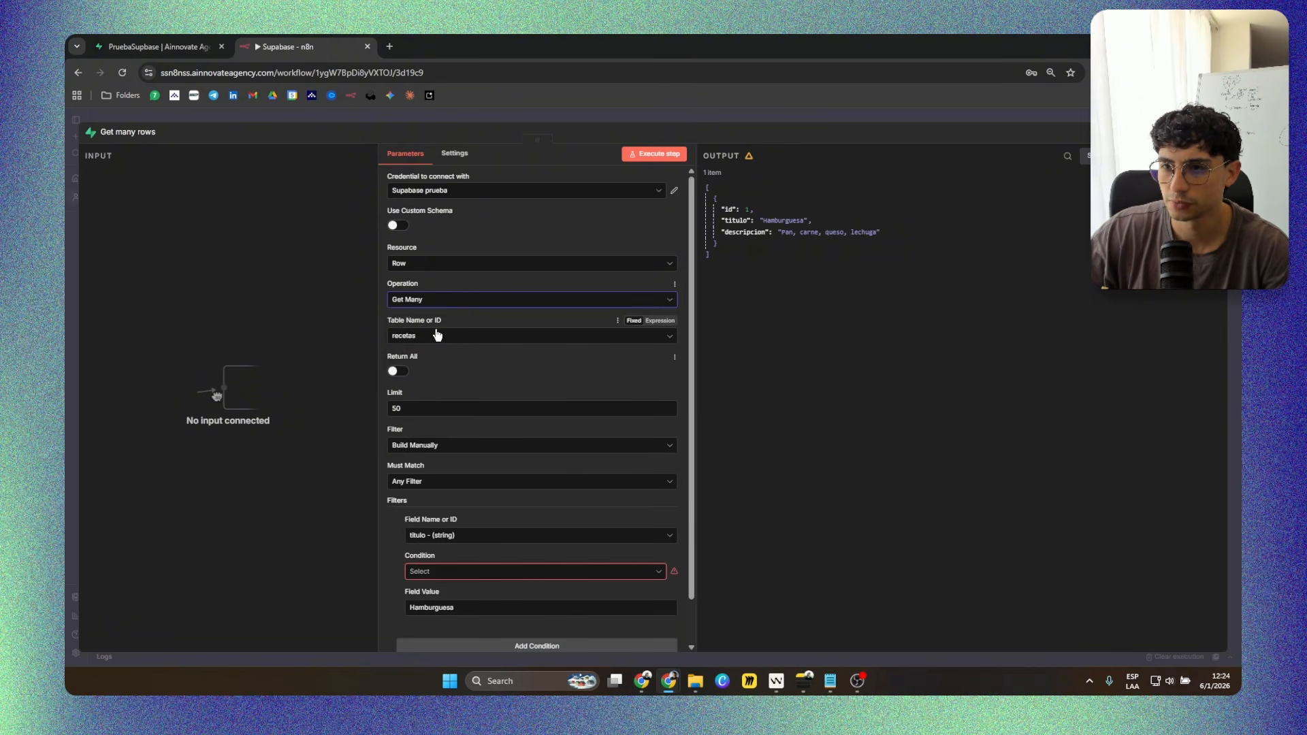
pyautogui.scroll(-1, 425, 354)
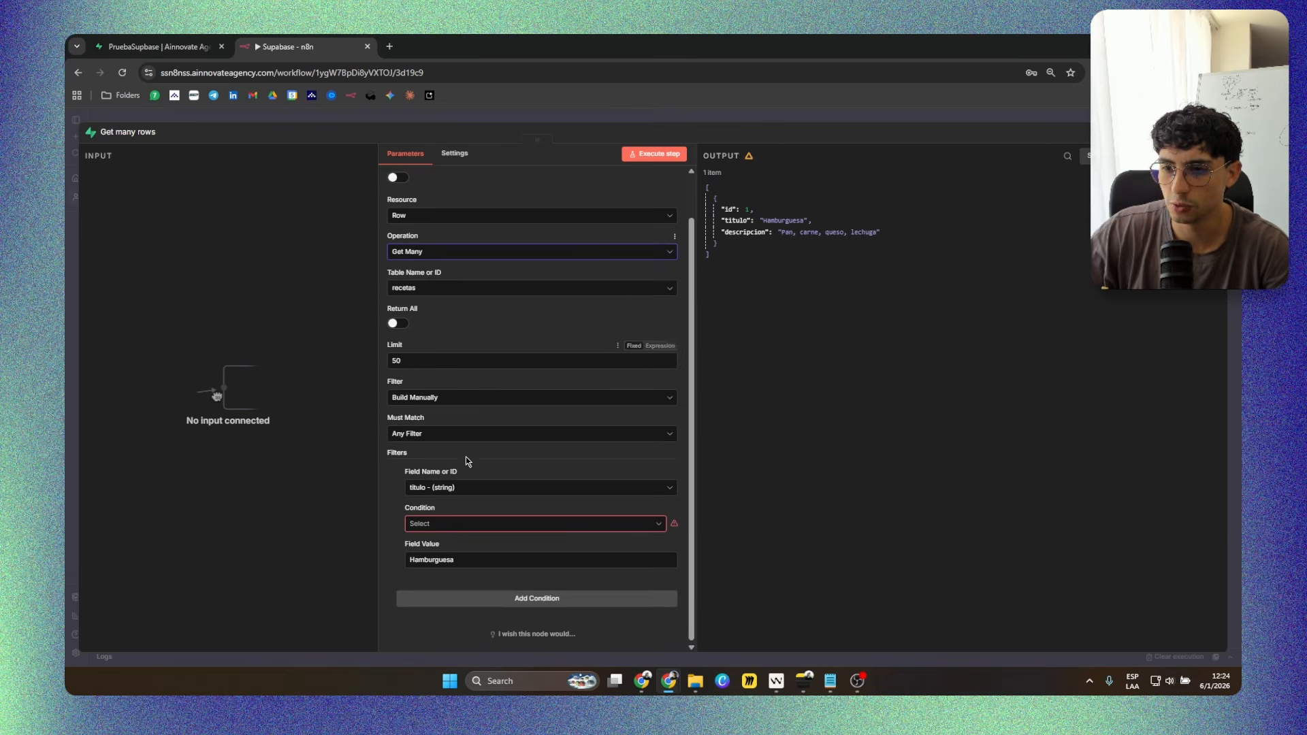
pyautogui.click(402, 490)
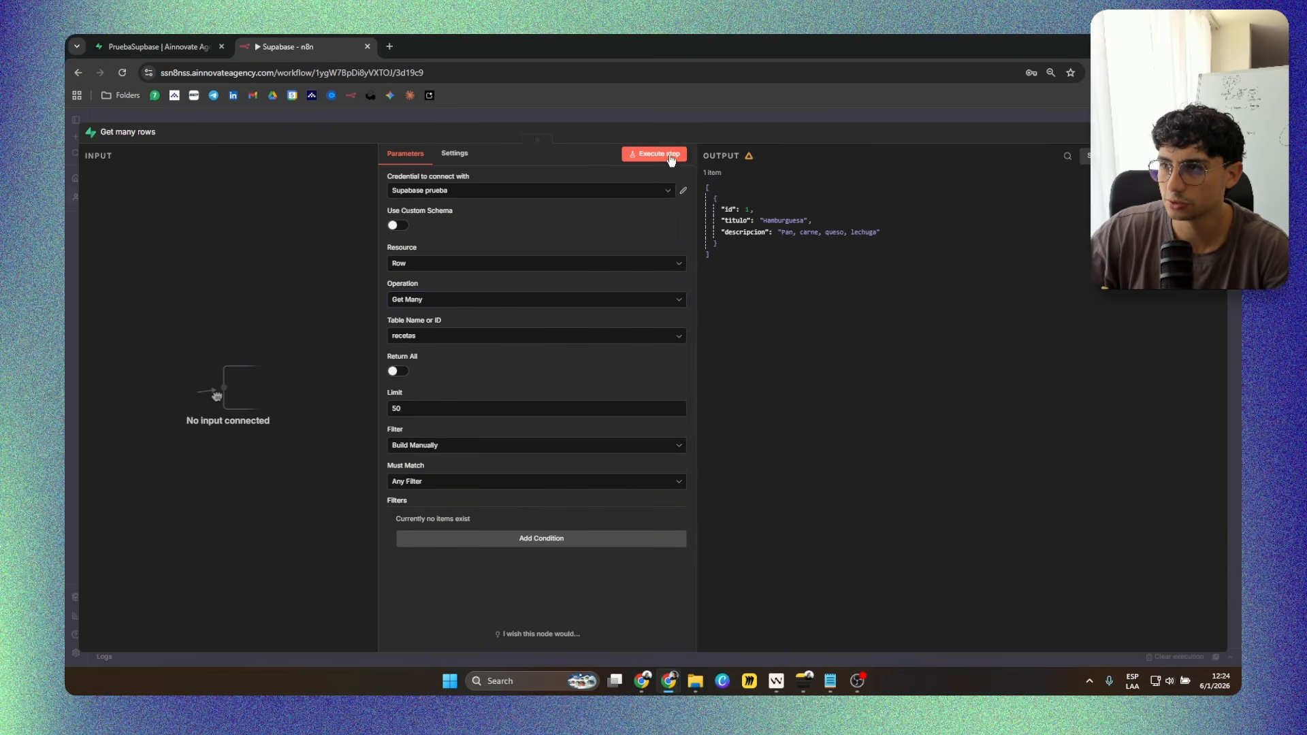
pyautogui.click(671, 160)
# Examine the Get many rows output and limit, check the recetas table in Supabase, and return to the n8n workflow canvas.
pyautogui.moveTo(773, 295); pyautogui.dragTo(698, 173)
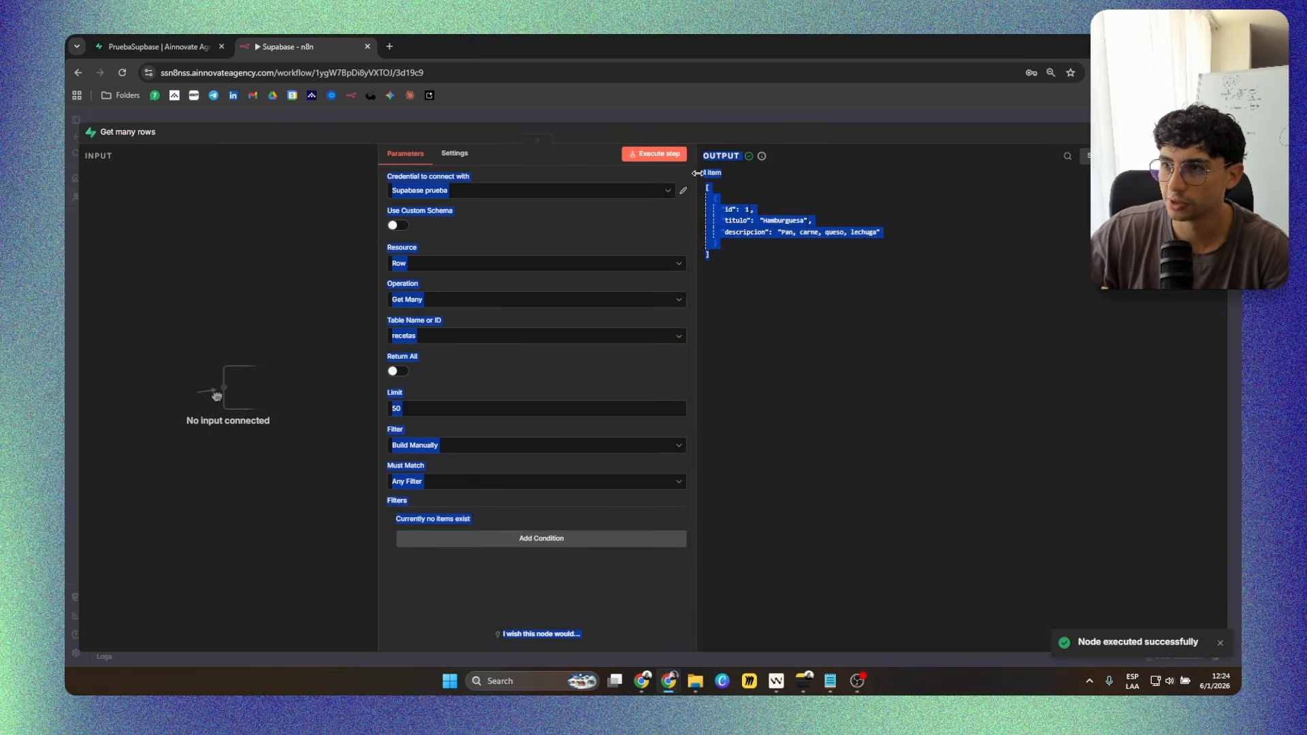
pyautogui.click(805, 314)
pyautogui.click(406, 409)
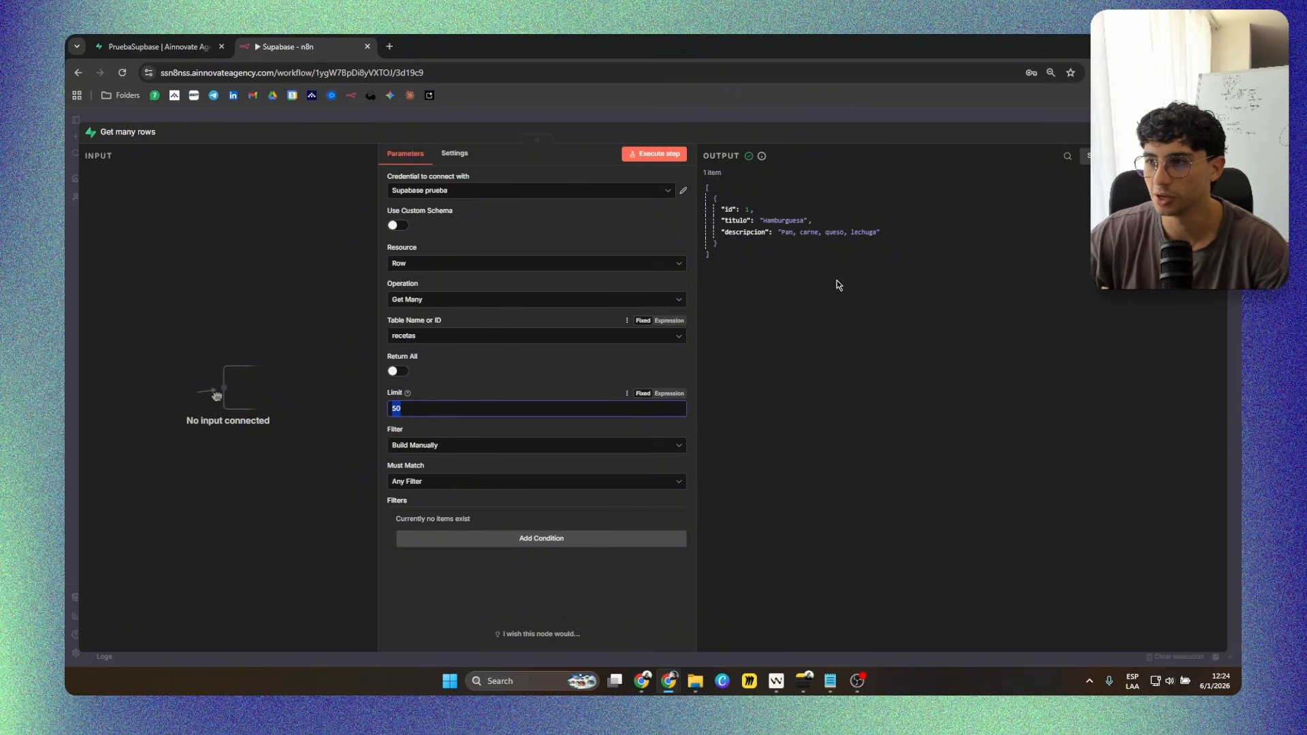
pyautogui.moveTo(767, 265); pyautogui.dragTo(708, 193)
pyautogui.moveTo(796, 310); pyautogui.dragTo(715, 206)
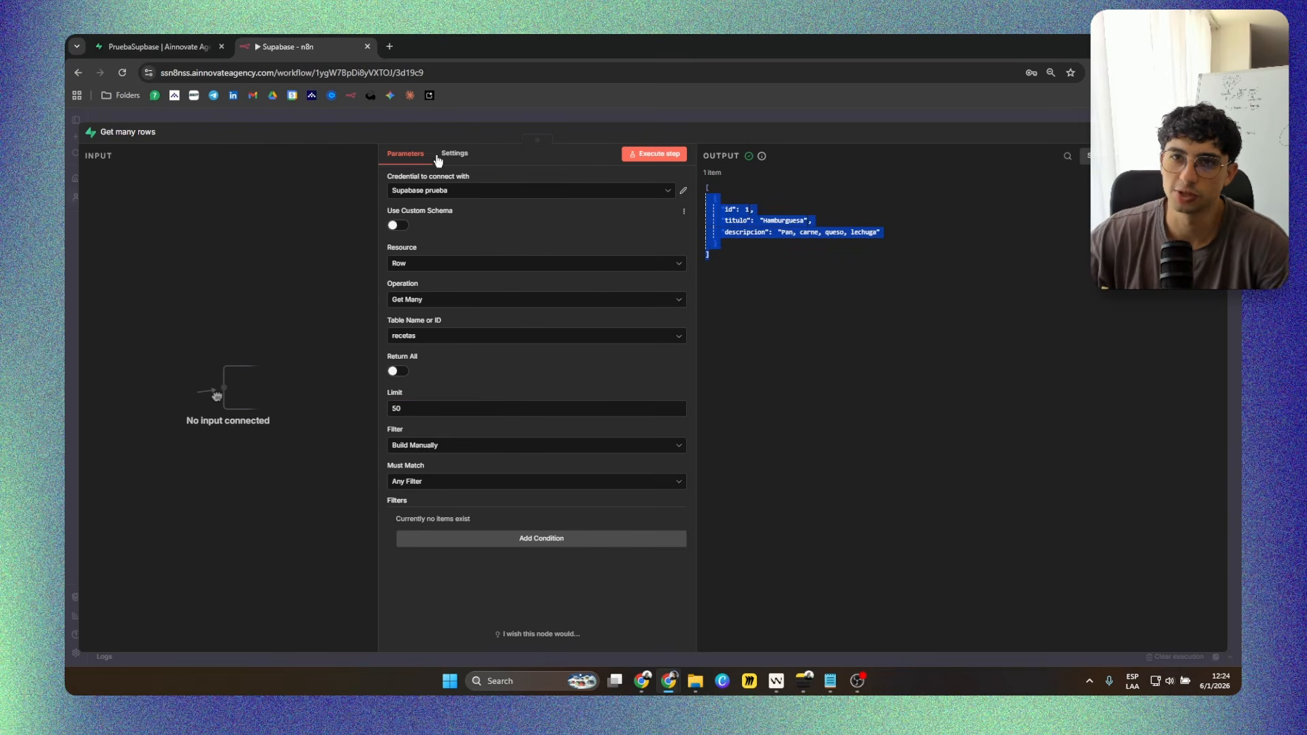
pyautogui.click(157, 46)
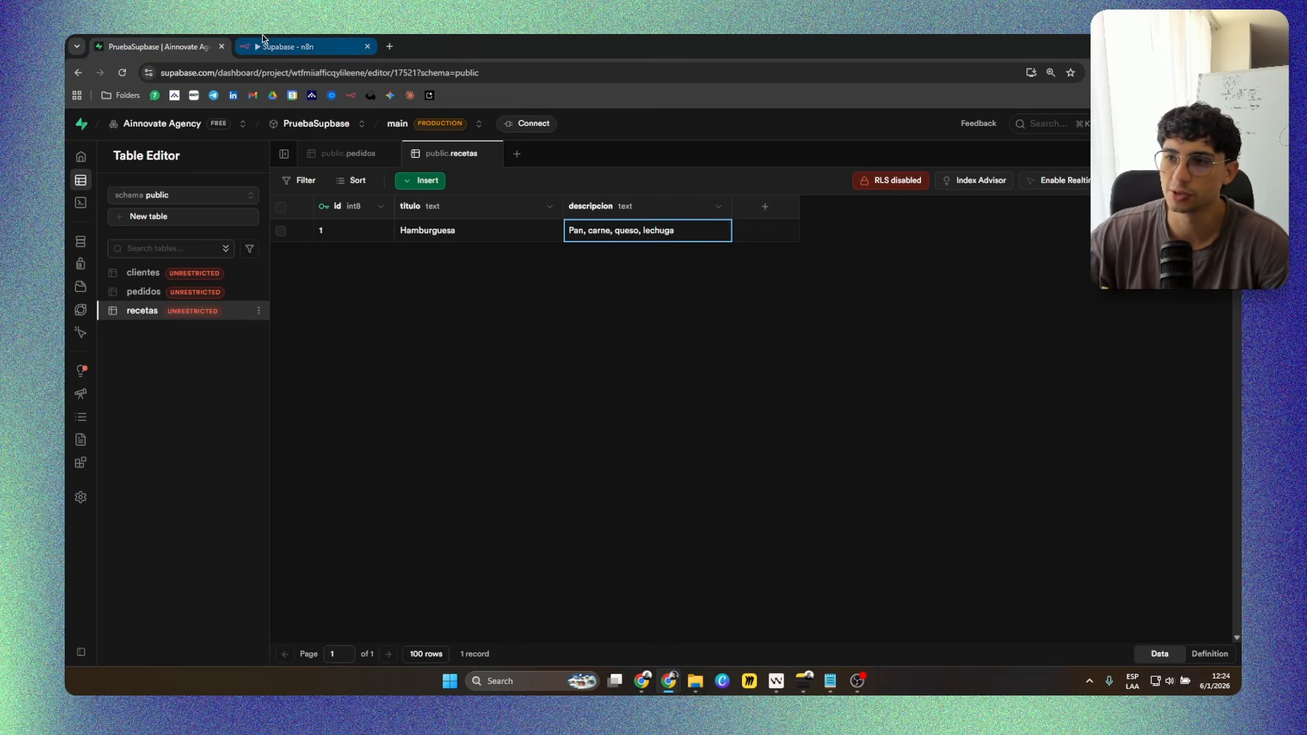
pyautogui.click(313, 41)
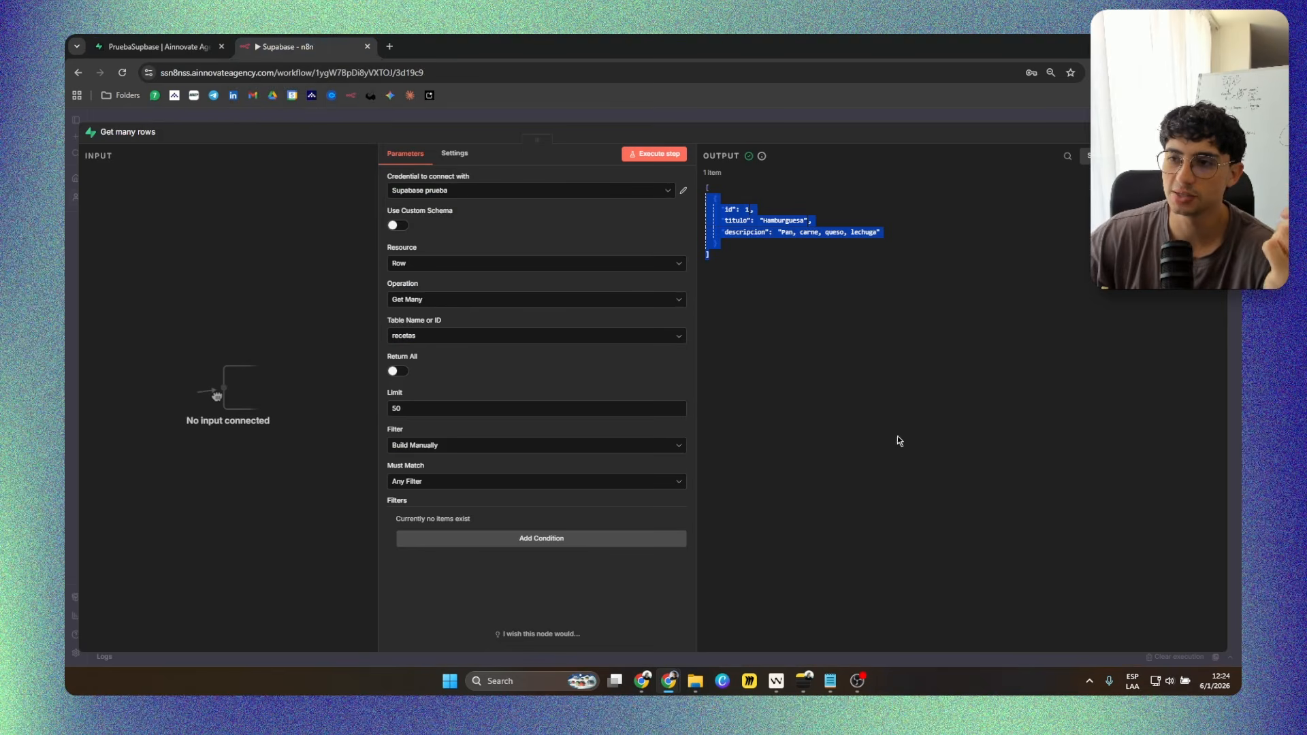
pyautogui.click(773, 280)
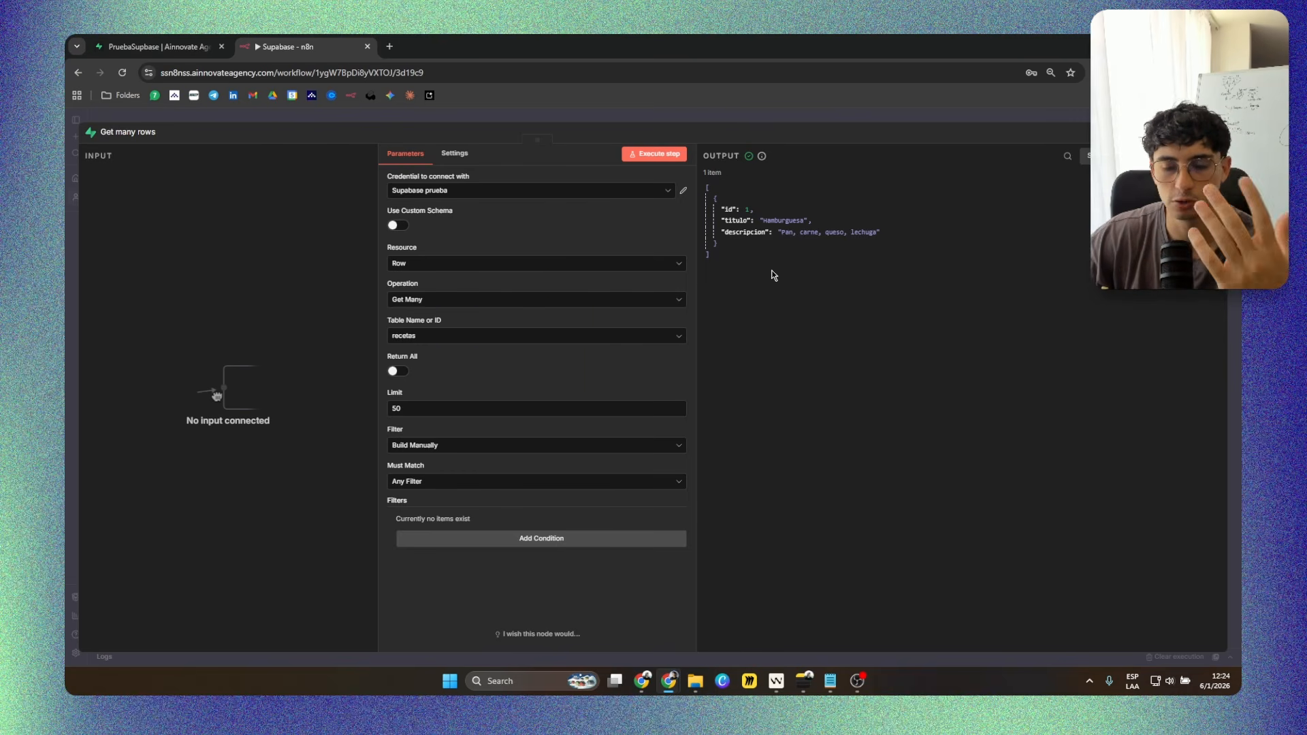
pyautogui.click(720, 121)
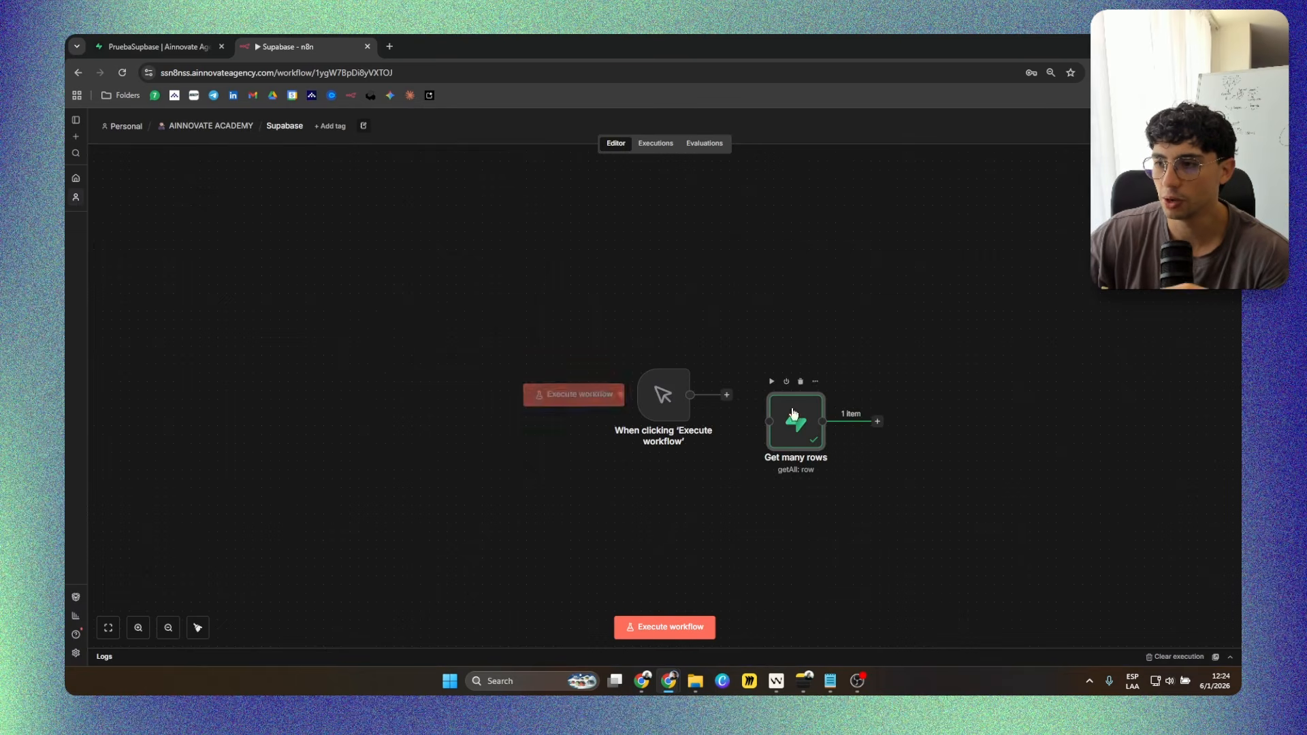
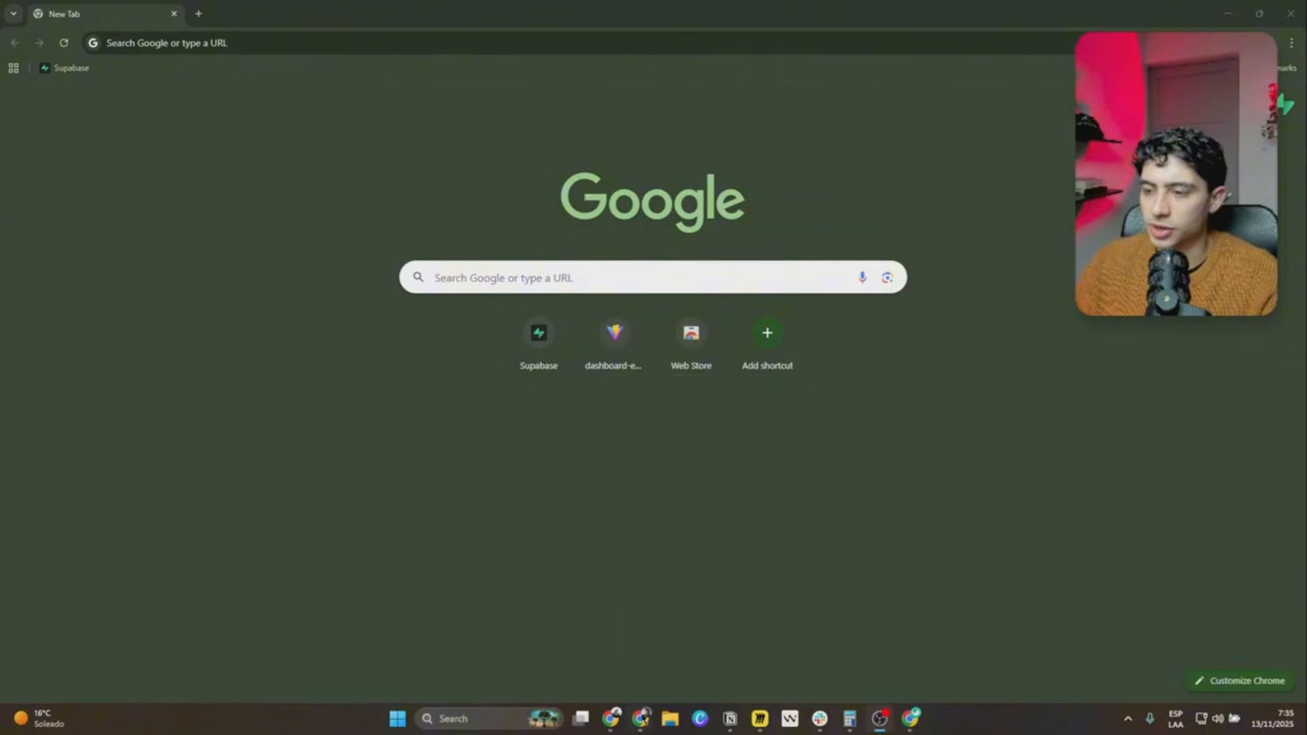
# Switch to the Keep Alive Supabase workflow in n8n and examine its loop, project switch and Supabase update nodes.
pyautogui.moveTo(644, 720)
pyautogui.click(711, 649)
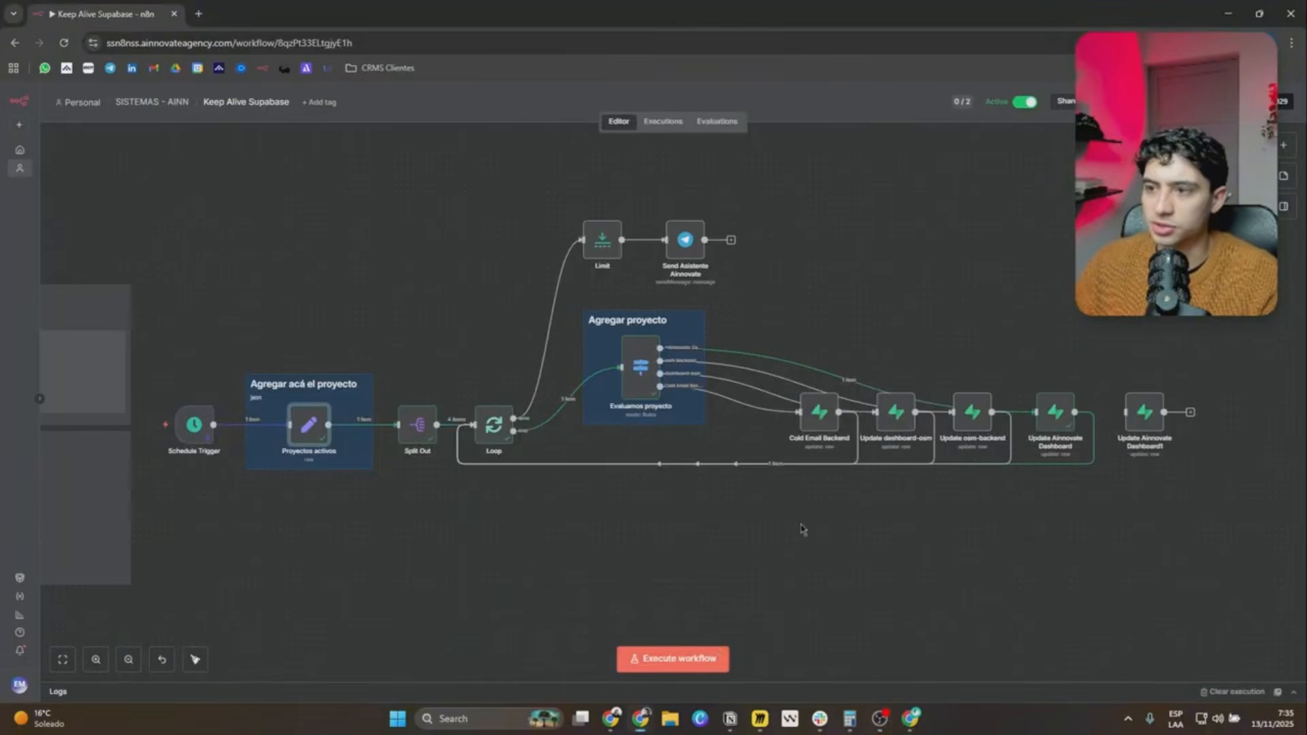
pyautogui.moveTo(828, 528); pyautogui.dragTo(794, 536)
pyautogui.moveTo(136, 168); pyautogui.dragTo(1184, 573)
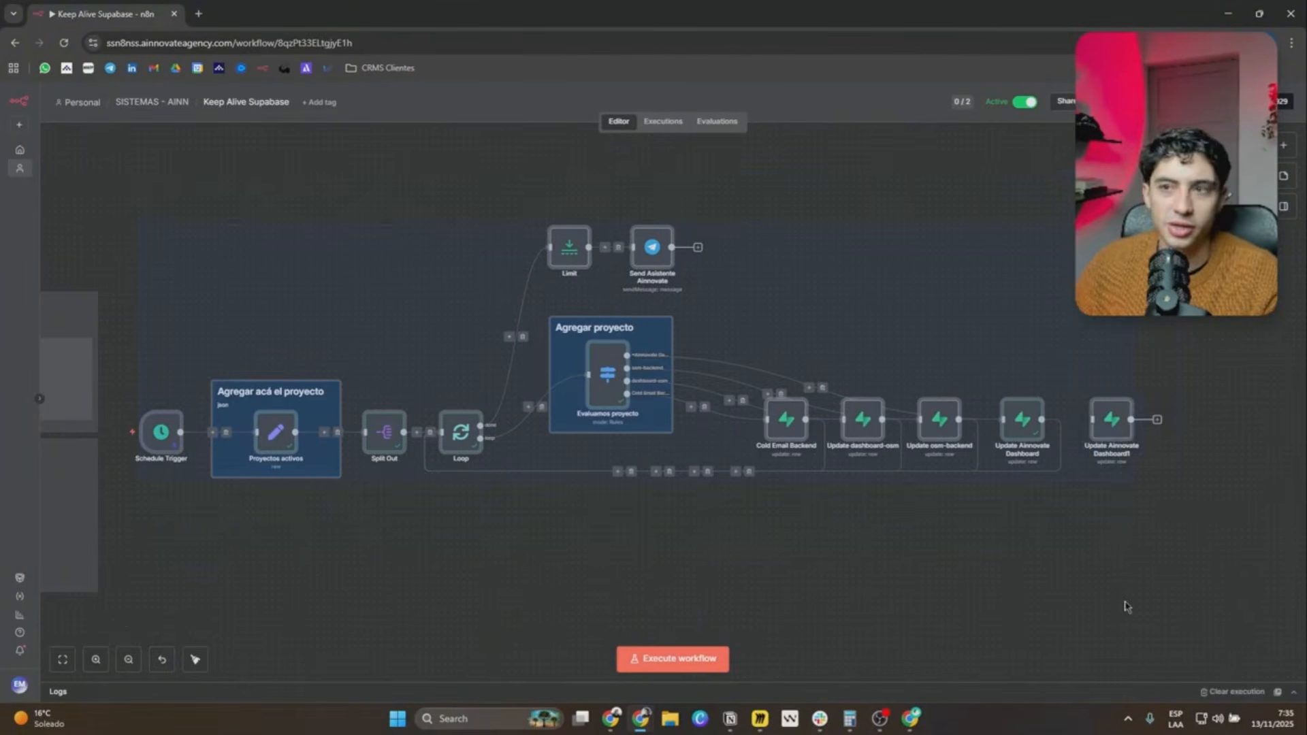
pyautogui.click(646, 548)
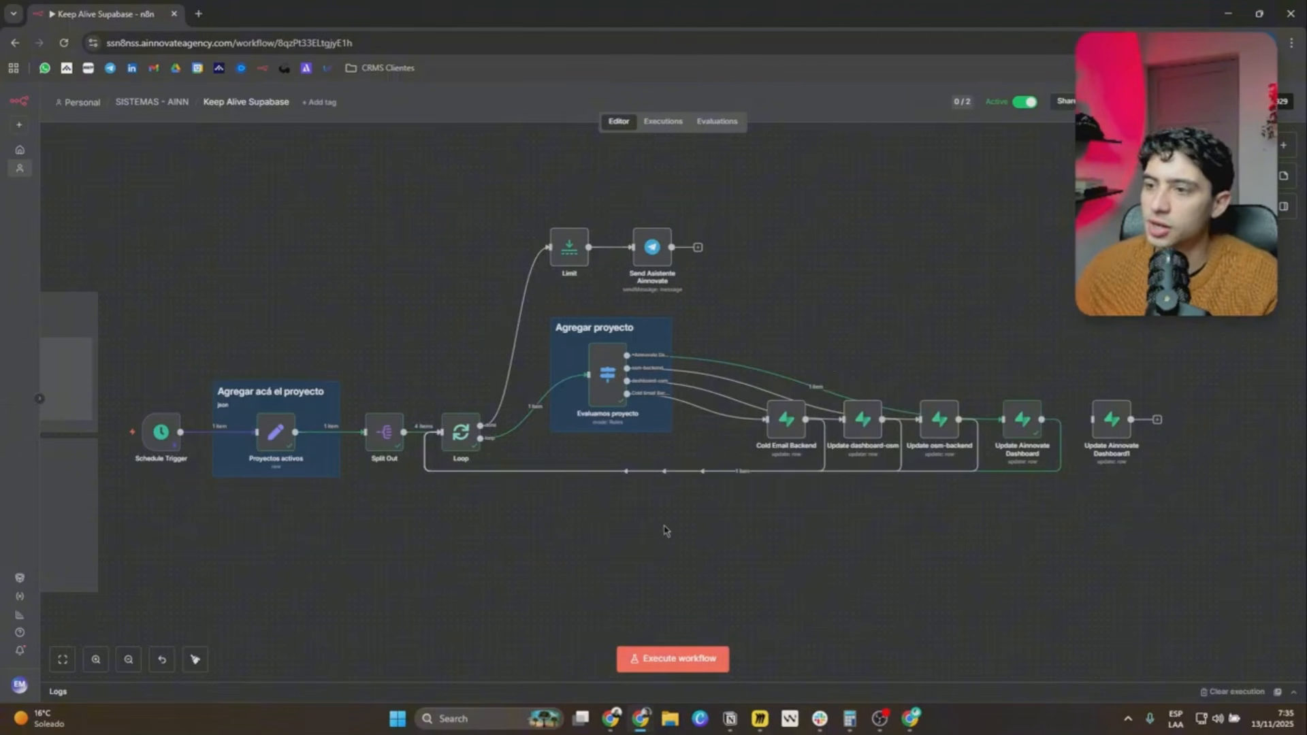
pyautogui.moveTo(739, 304); pyautogui.dragTo(1082, 556)
pyautogui.moveTo(1116, 437)
pyautogui.mouseDown()
pyautogui.moveTo(1116, 409)
pyautogui.moveTo(1128, 416)
pyautogui.moveTo(1117, 422)
pyautogui.mouseUp()
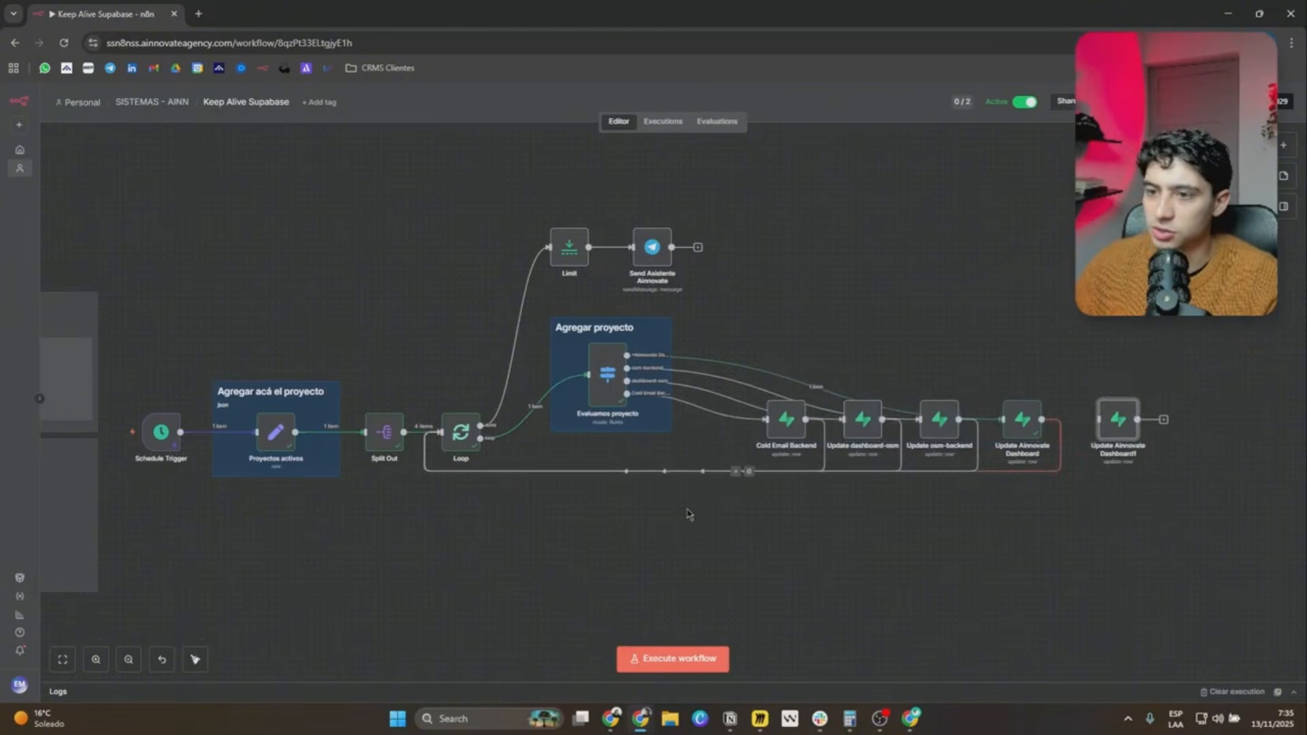
# Switch to the other browser window and open the Dashboard Emails Clientes project in Supabase.
pyautogui.hotkey('alt', 'Tab')
pyautogui.hotkey('alt', 'Tab')
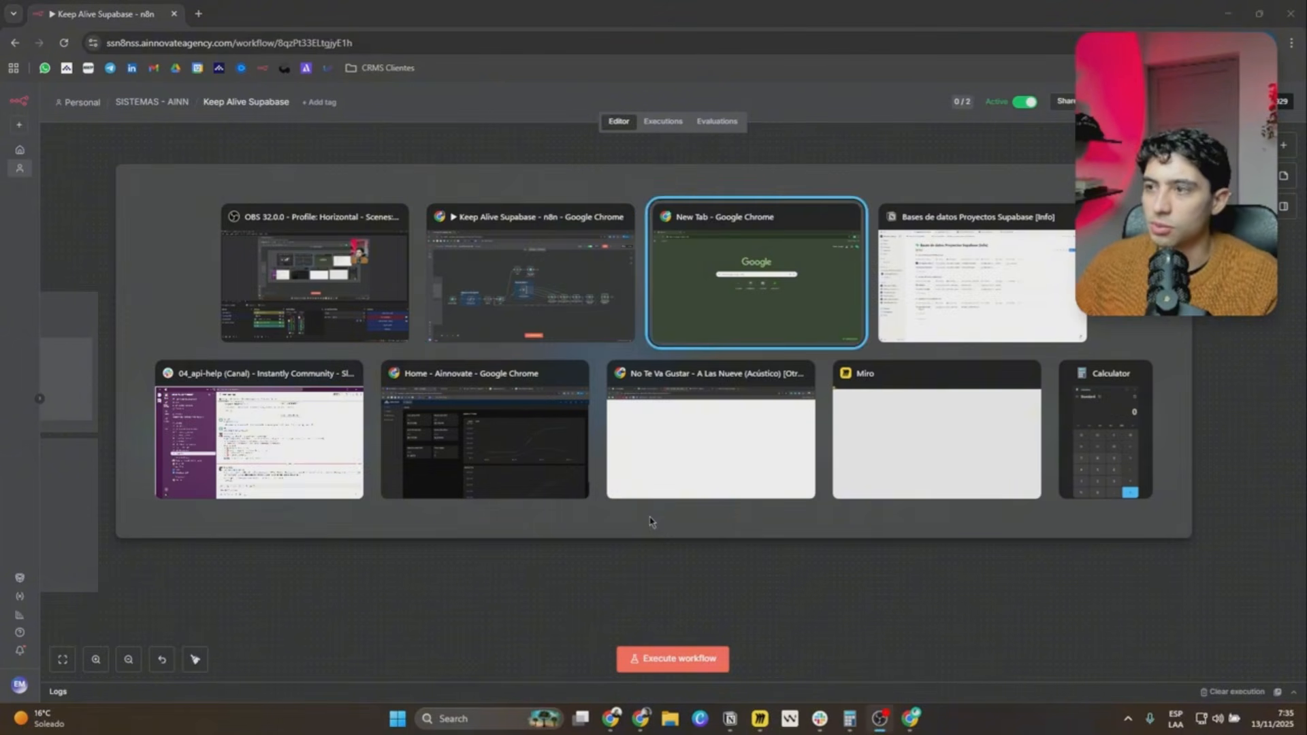
pyautogui.click(65, 67)
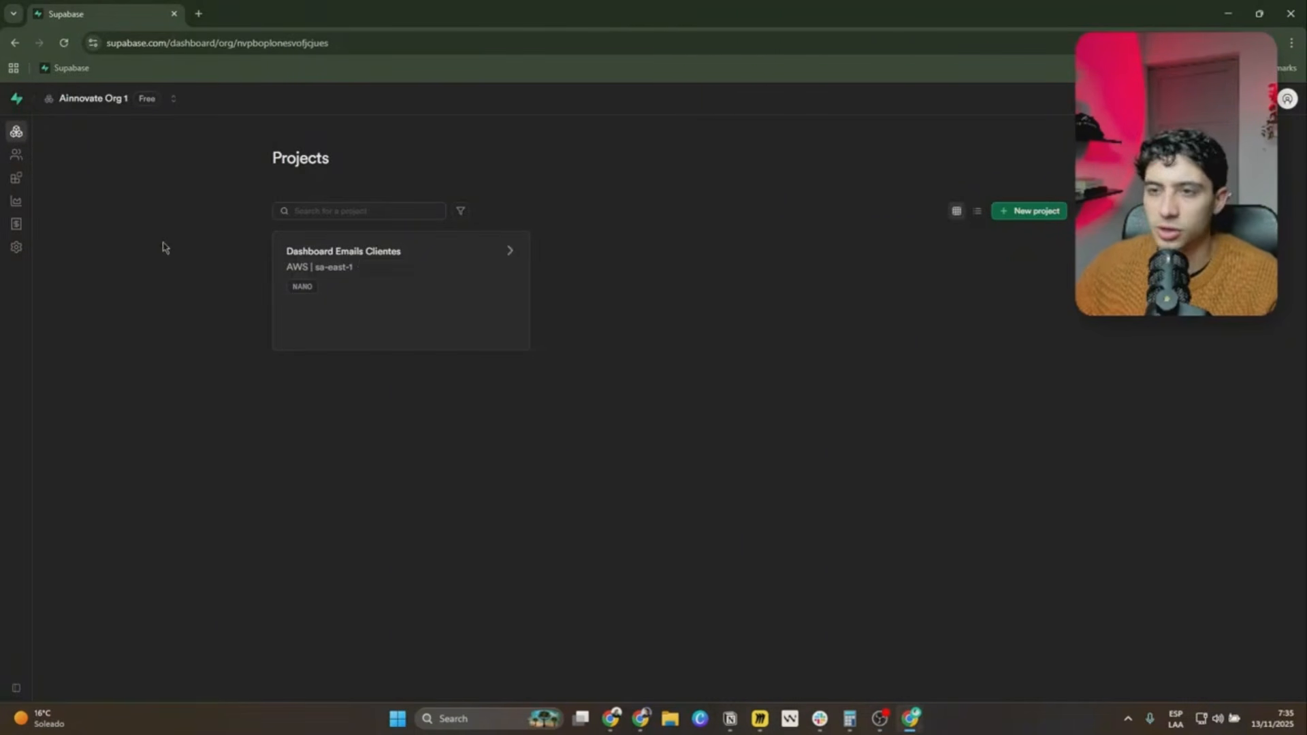
pyautogui.click(388, 255)
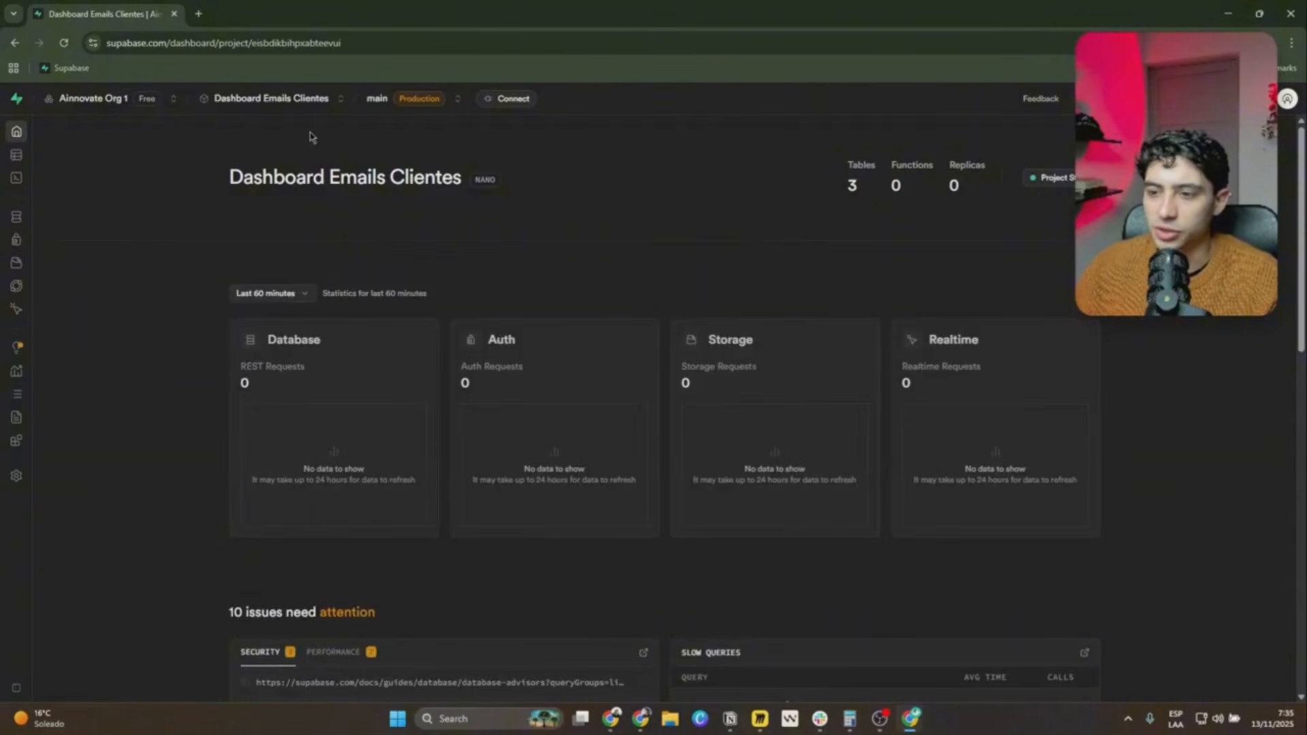
# Reveal and copy the project's legacy service_role secret key from its API key settings.
pyautogui.moveTo(31, 505)
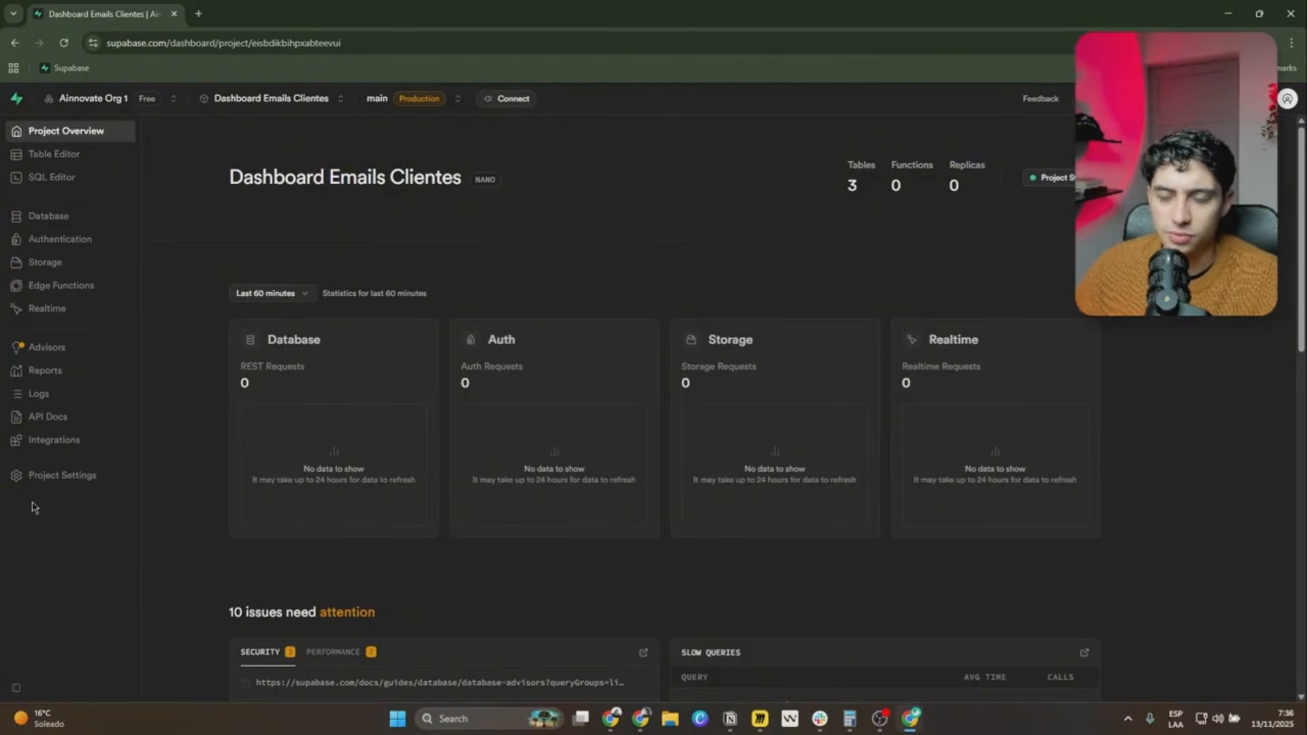
pyautogui.click(67, 484)
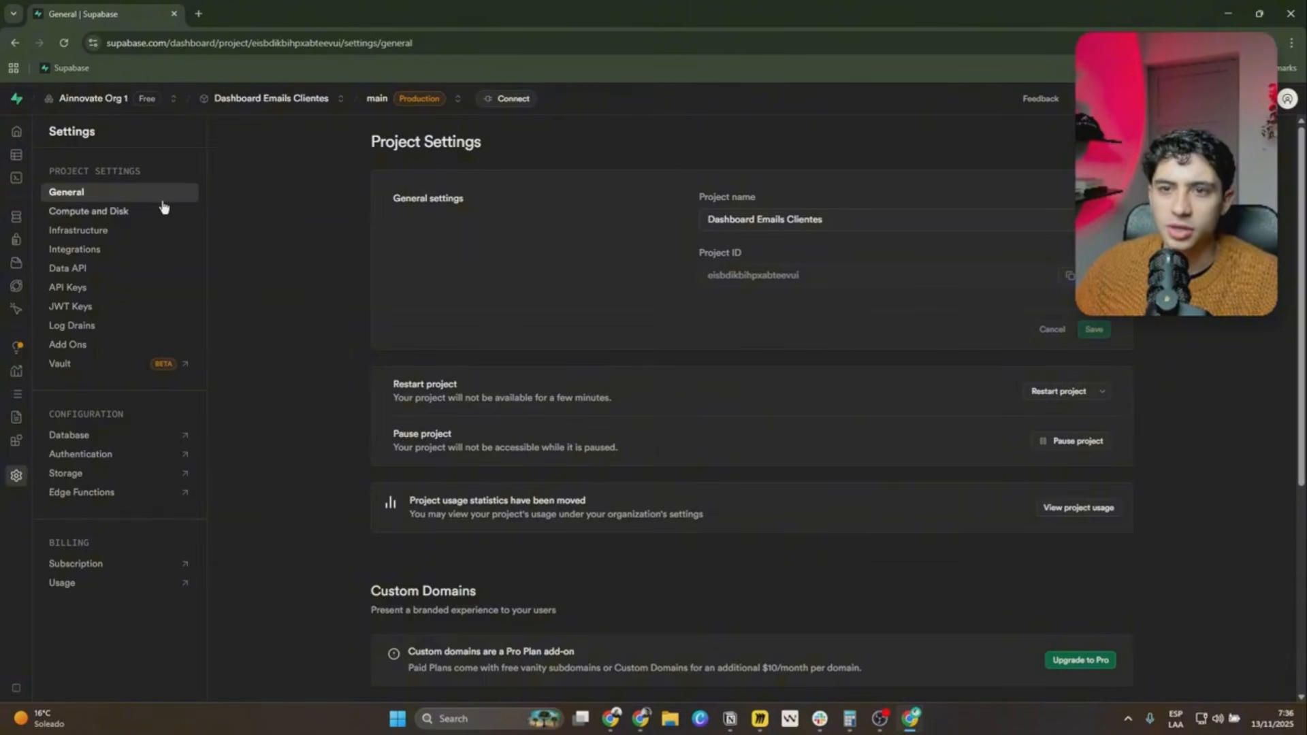
pyautogui.click(76, 289)
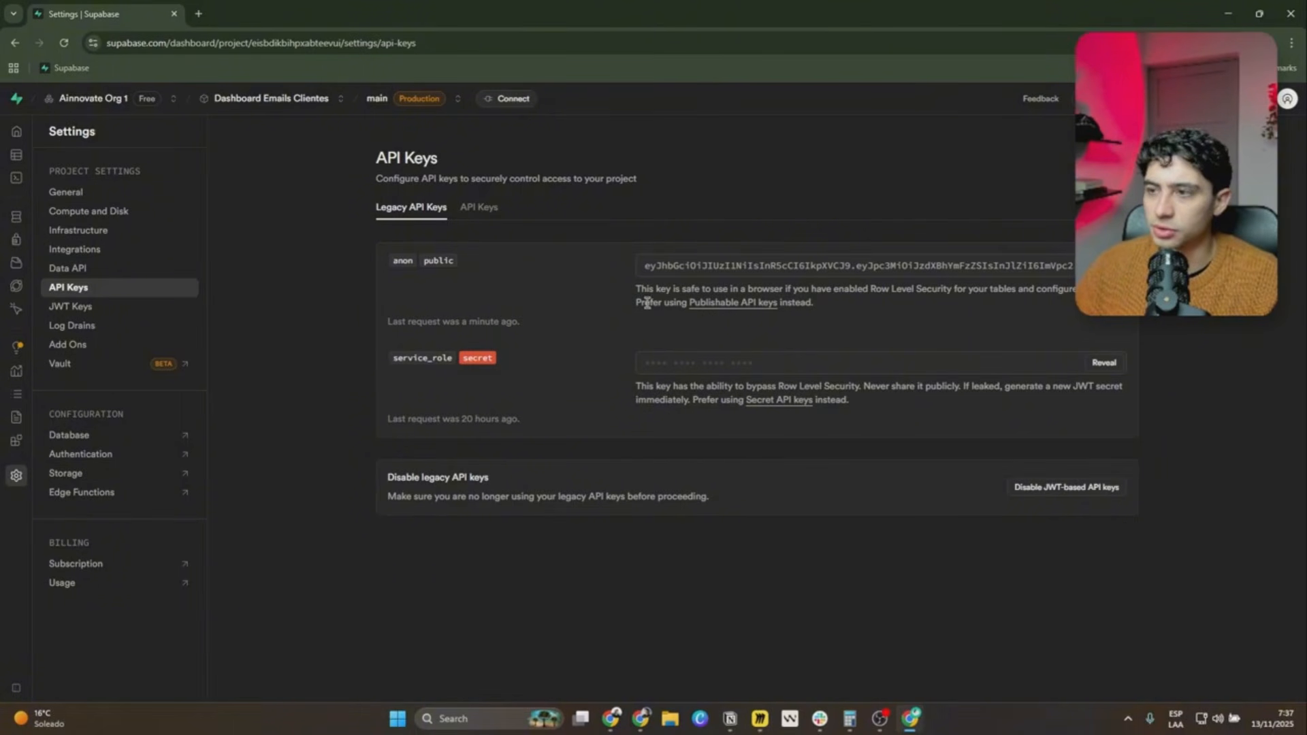
pyautogui.click(1105, 366)
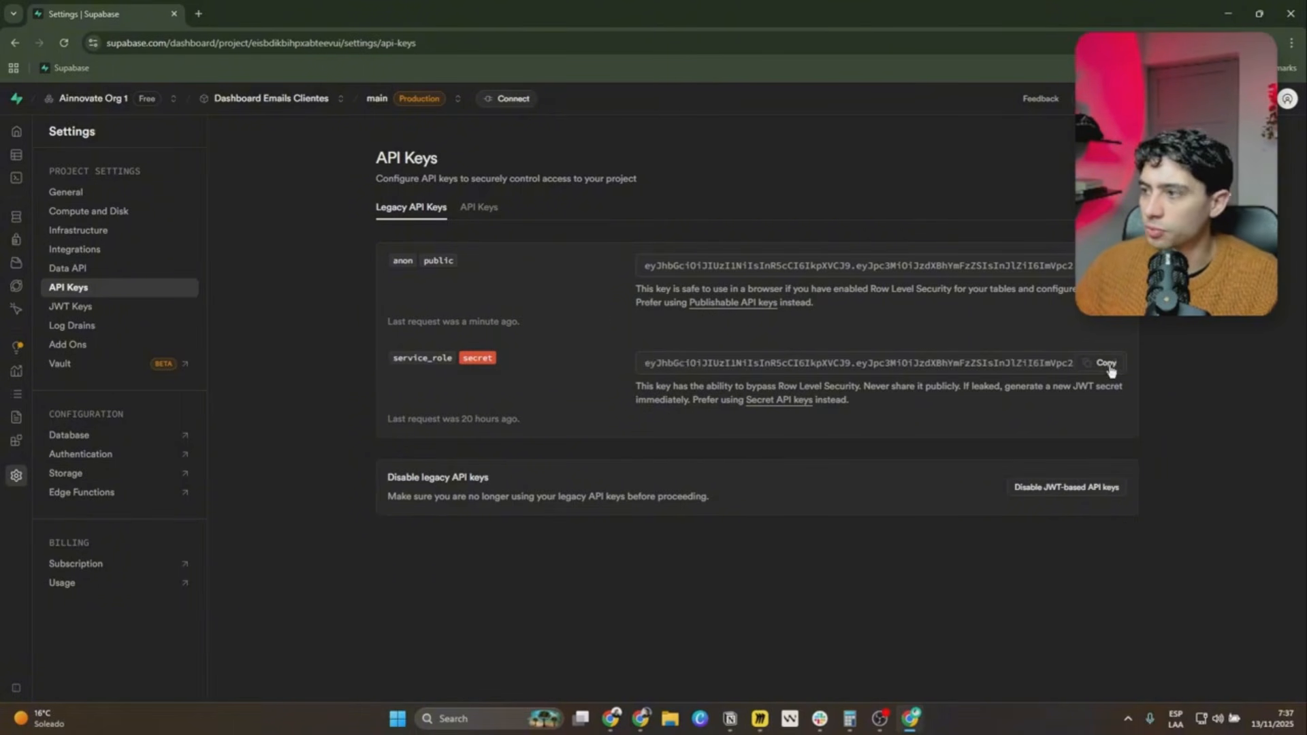
pyautogui.click(1109, 365)
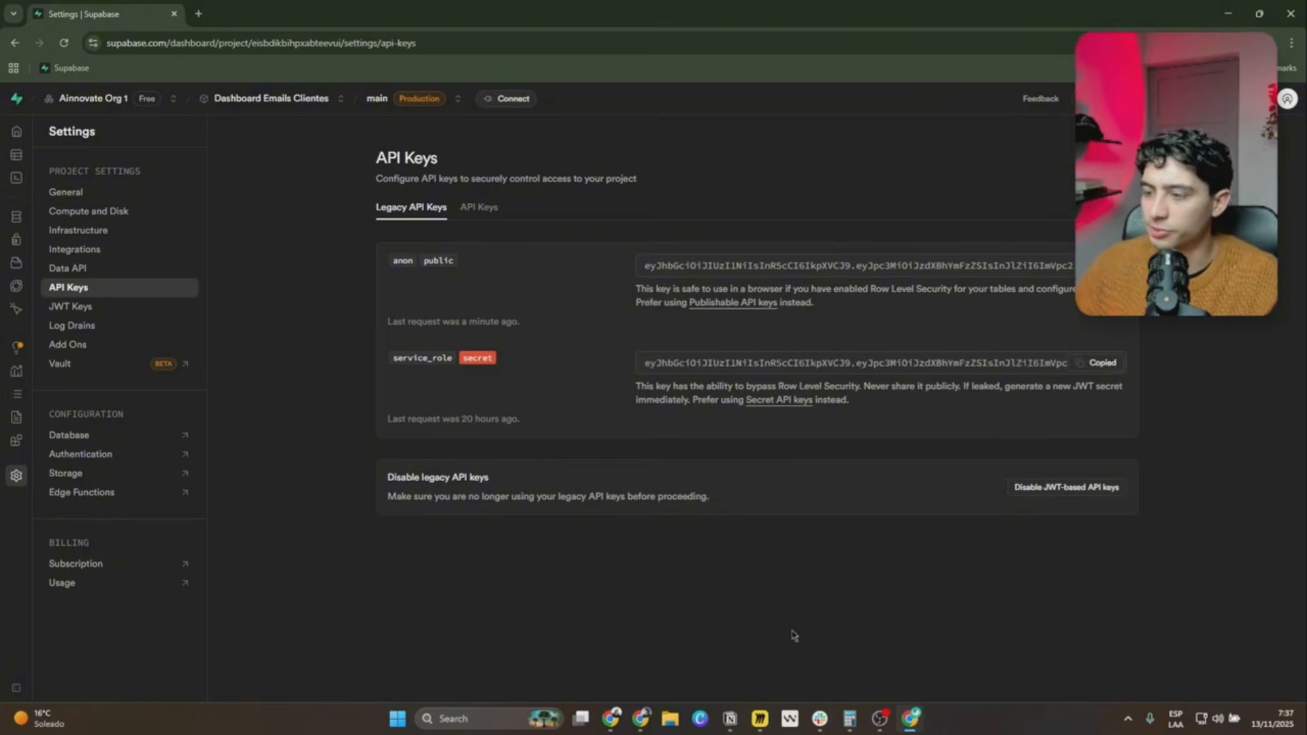
# In n8n, create a new Supabase credential from the unconnected Update Ainnovate Dashboard1 node and paste the service role secret.
pyautogui.moveTo(643, 718)
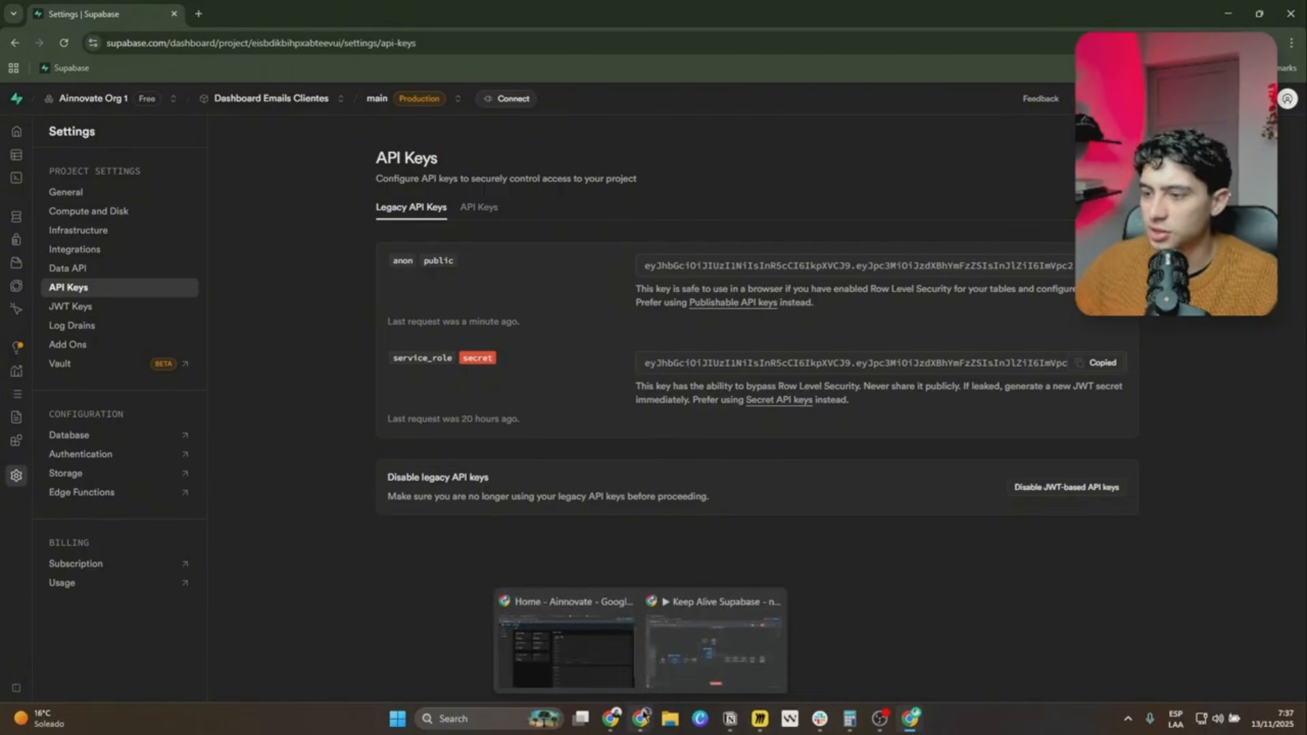
pyautogui.click(714, 616)
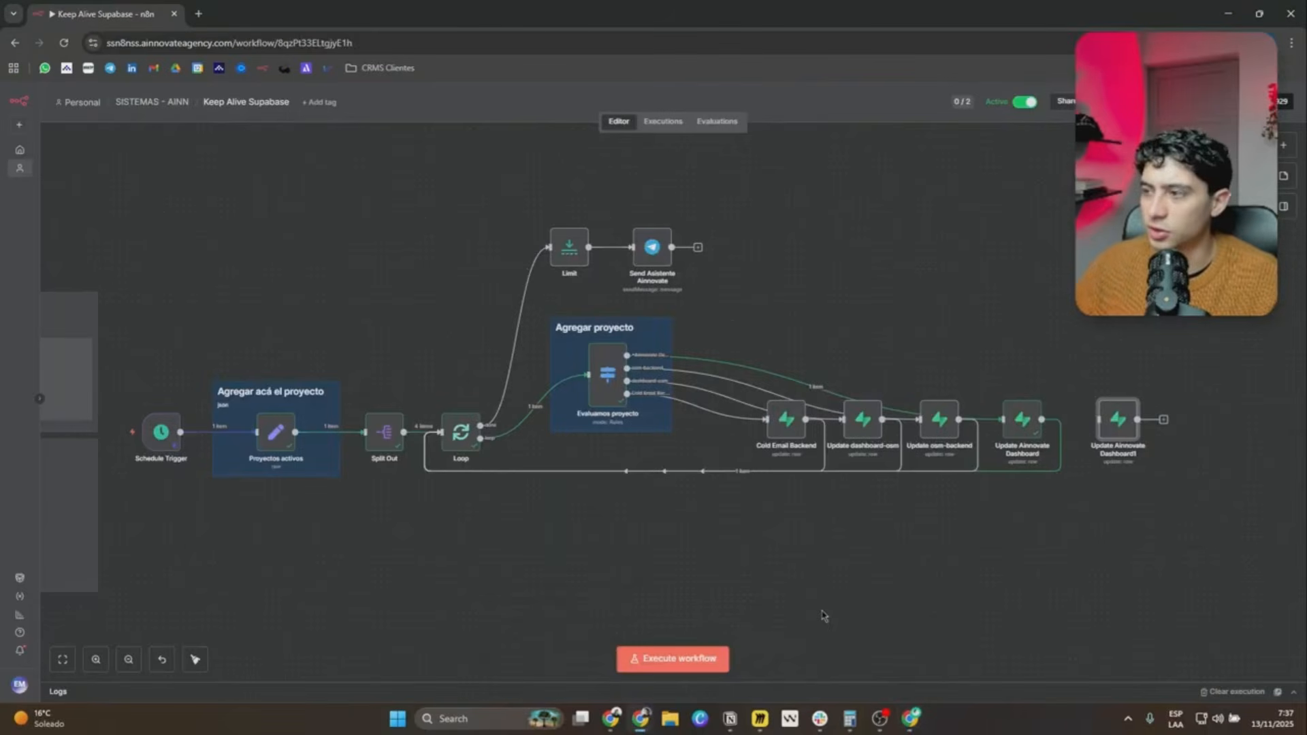
pyautogui.doubleClick(1118, 421)
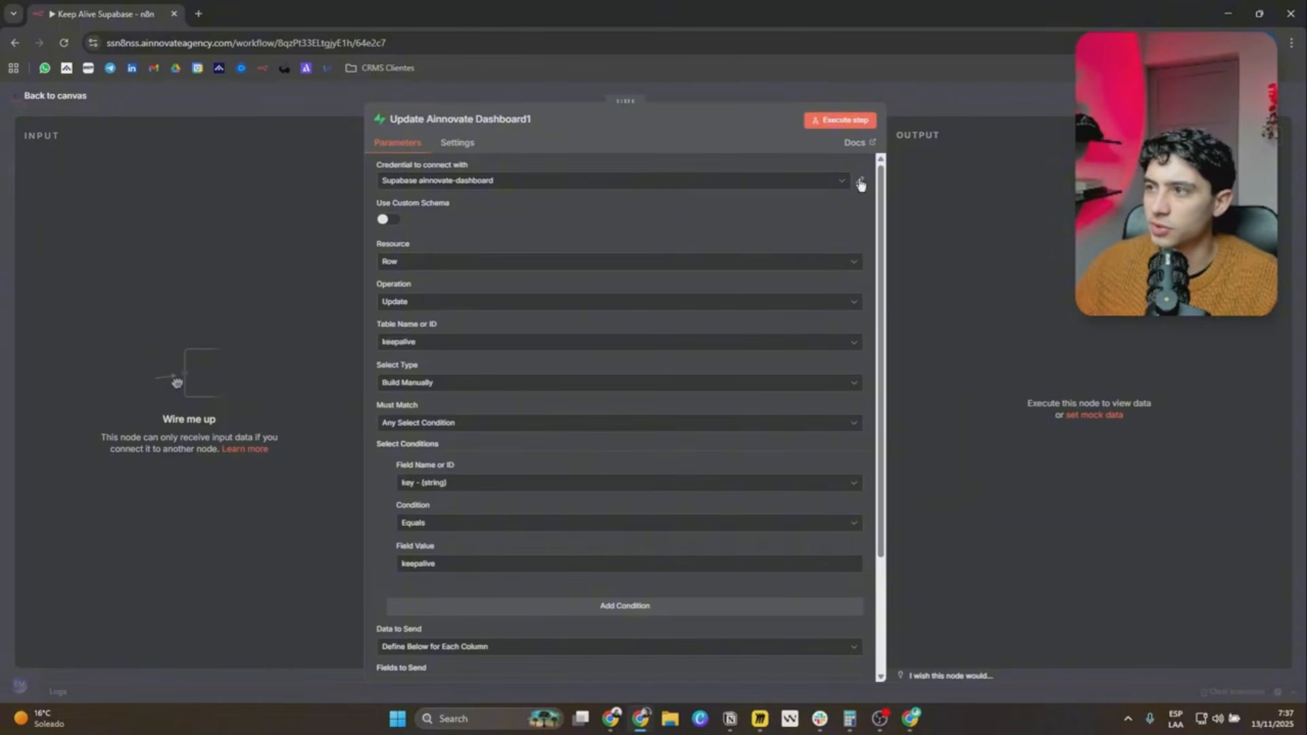
pyautogui.click(811, 183)
pyautogui.click(465, 336)
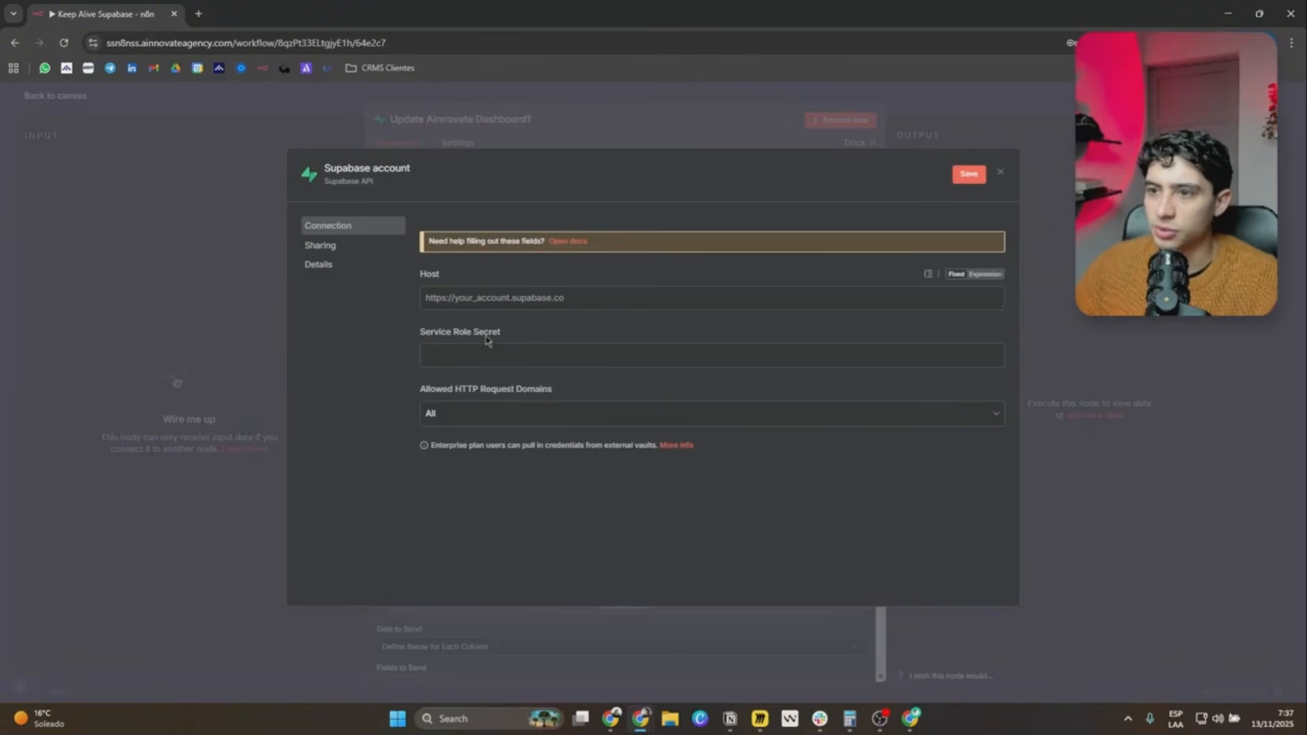
pyautogui.moveTo(419, 333); pyautogui.dragTo(521, 339)
pyautogui.click(496, 355)
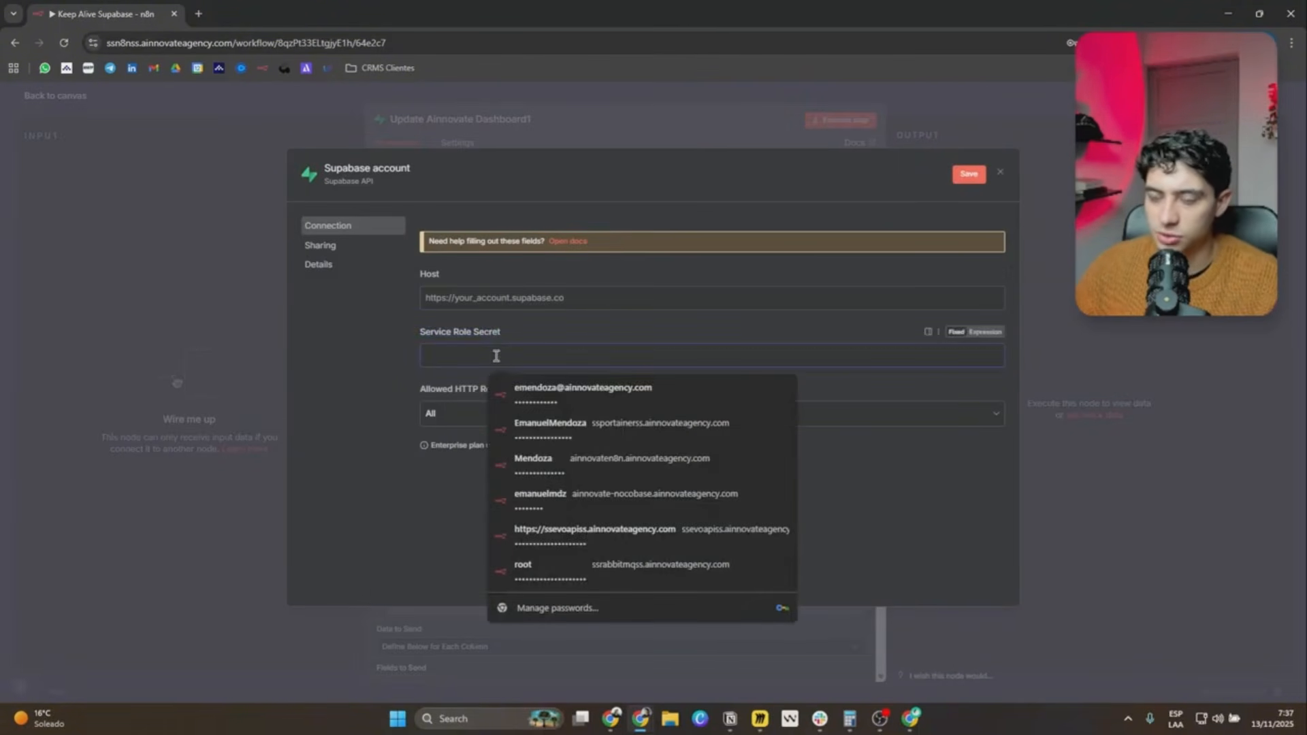
pyautogui.hotkey('ctrl', 'v')
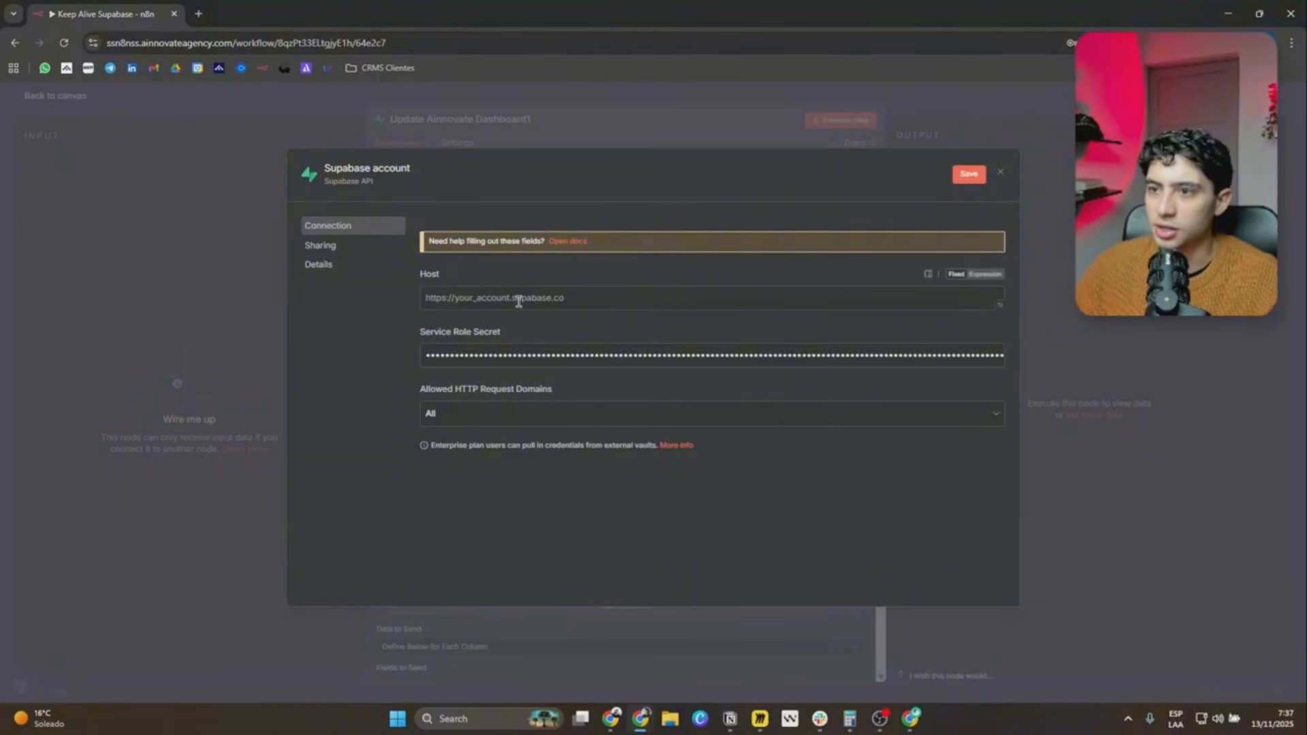
pyautogui.click(261, 239)
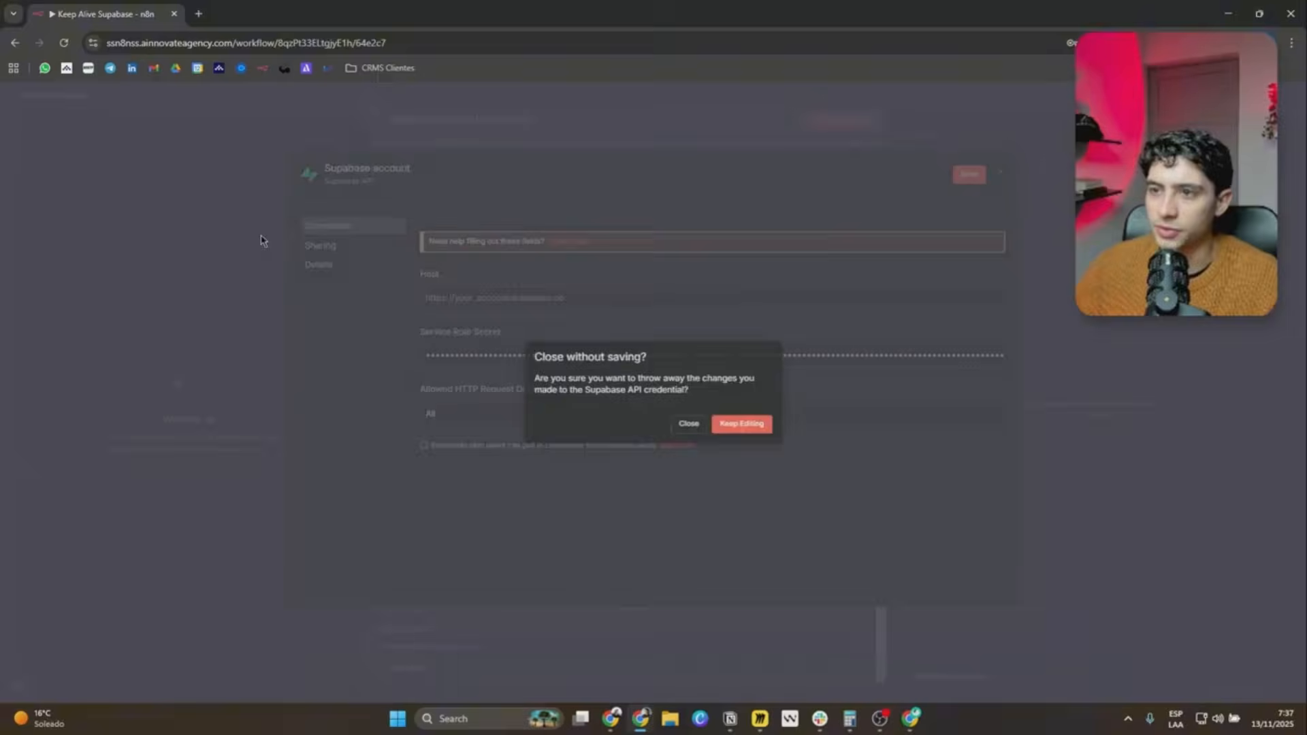
# Copy the Project URL from Supabase's Data API settings and enter it as the Host of the n8n credential.
pyautogui.hotkey('alt', 'Tab')
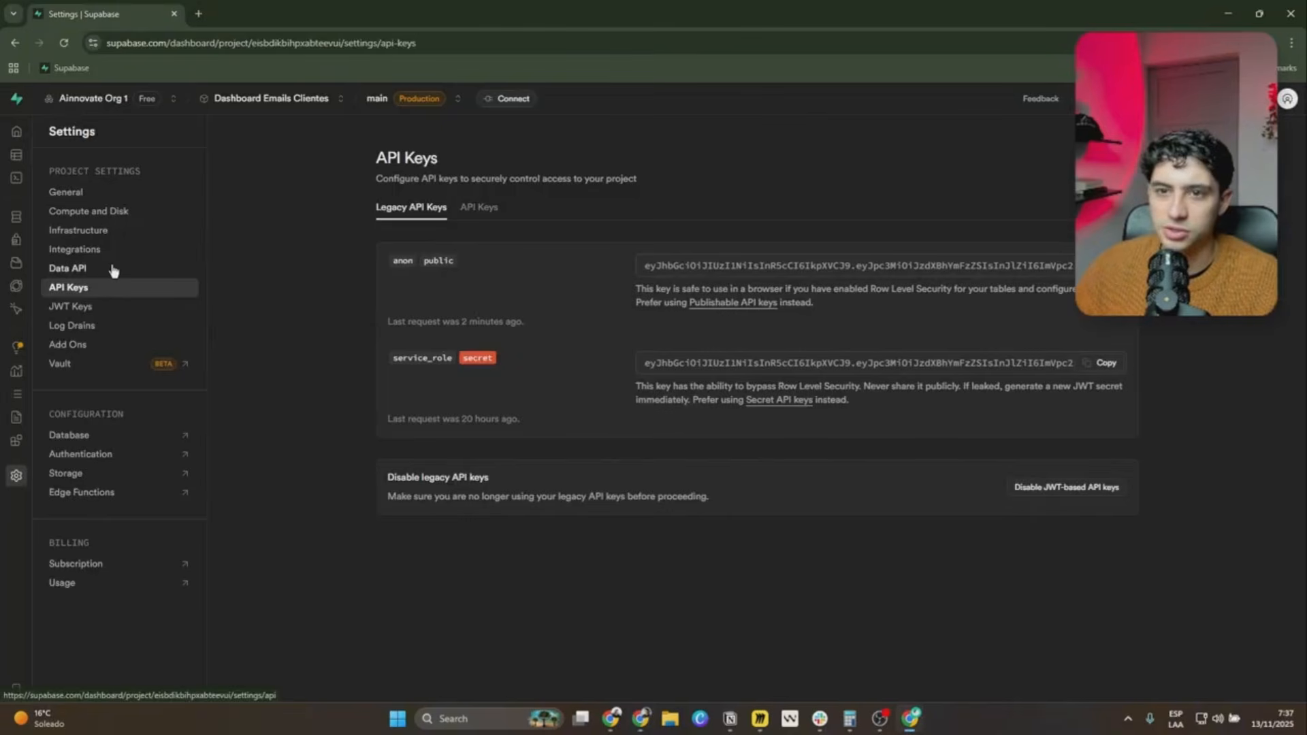
pyautogui.click(88, 271)
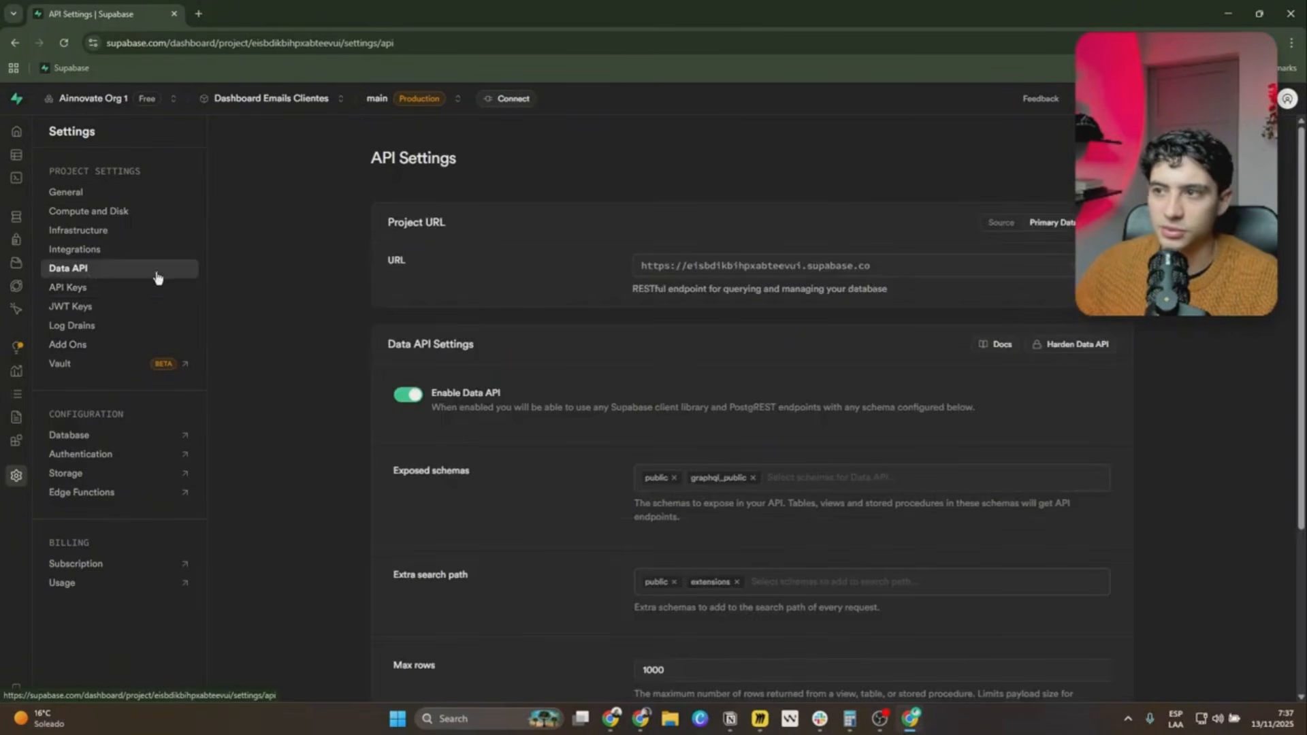
pyautogui.click(889, 270)
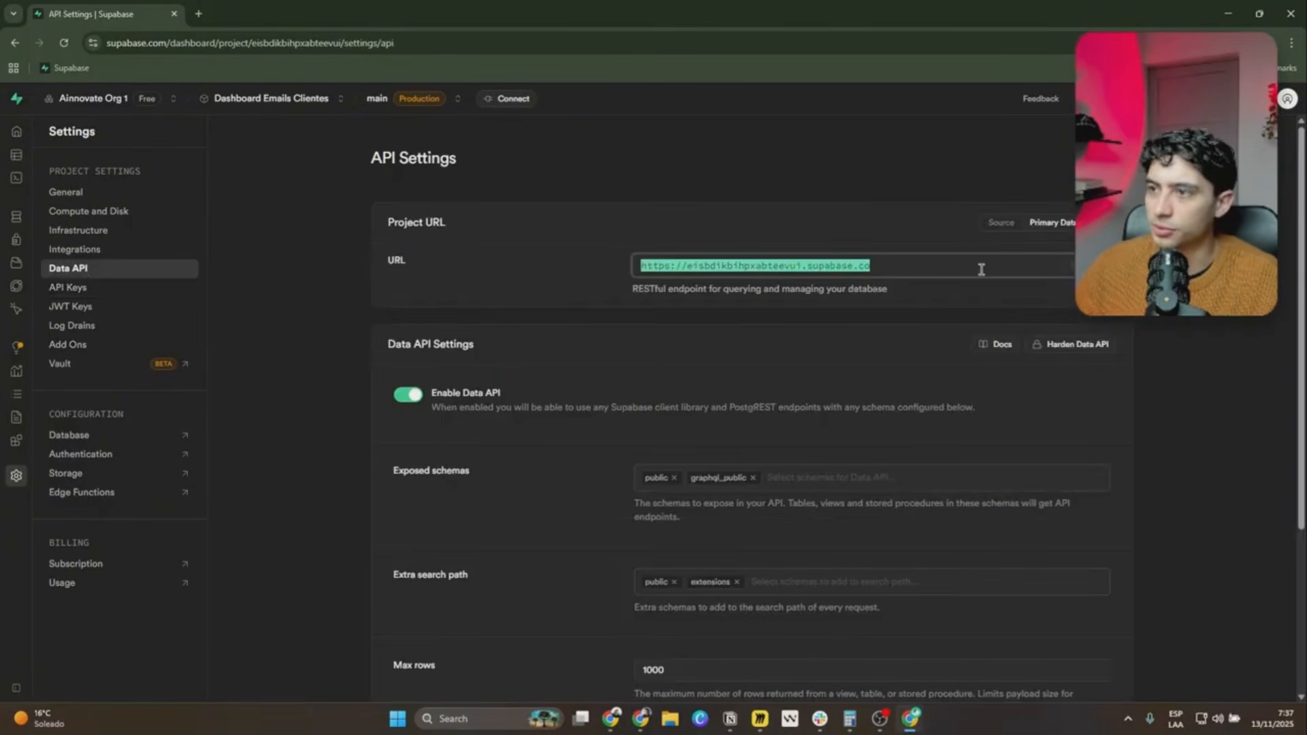
pyautogui.hotkey('alt', 'Tab')
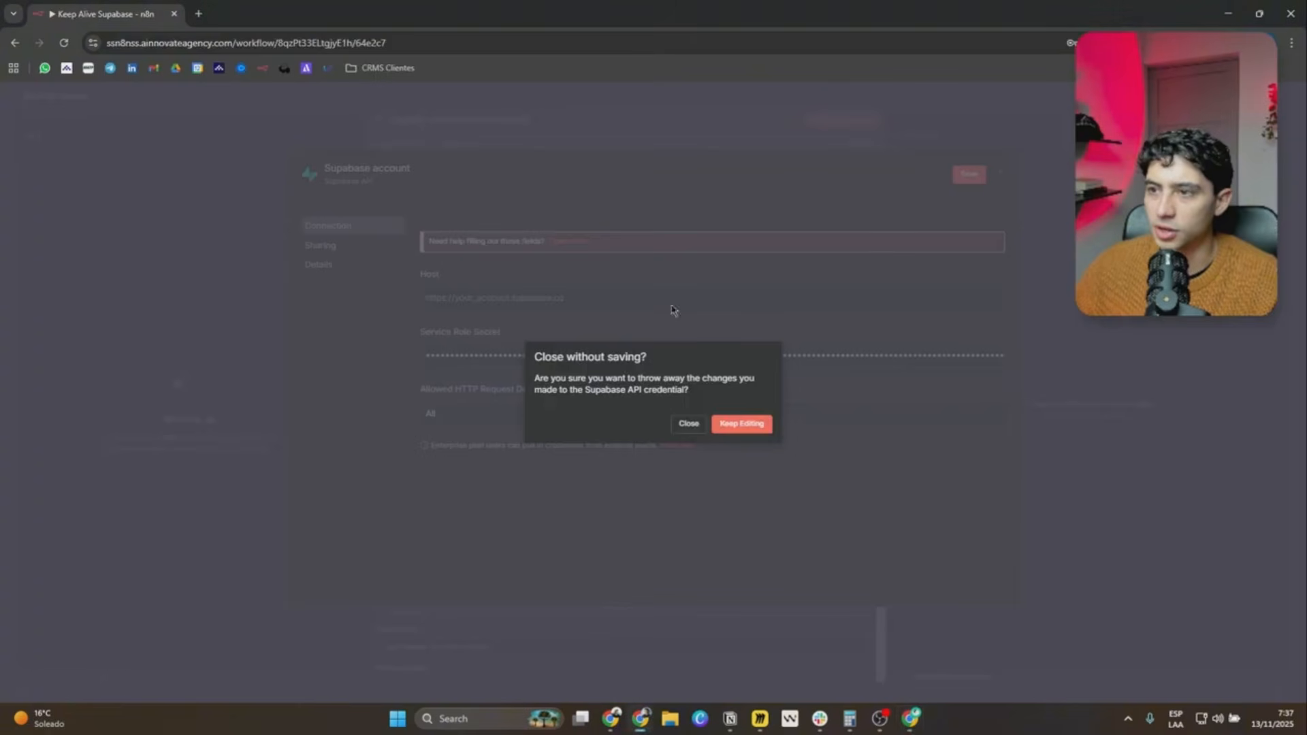
pyautogui.click(742, 423)
pyautogui.click(551, 299)
pyautogui.hotkey('ctrl', 'v')
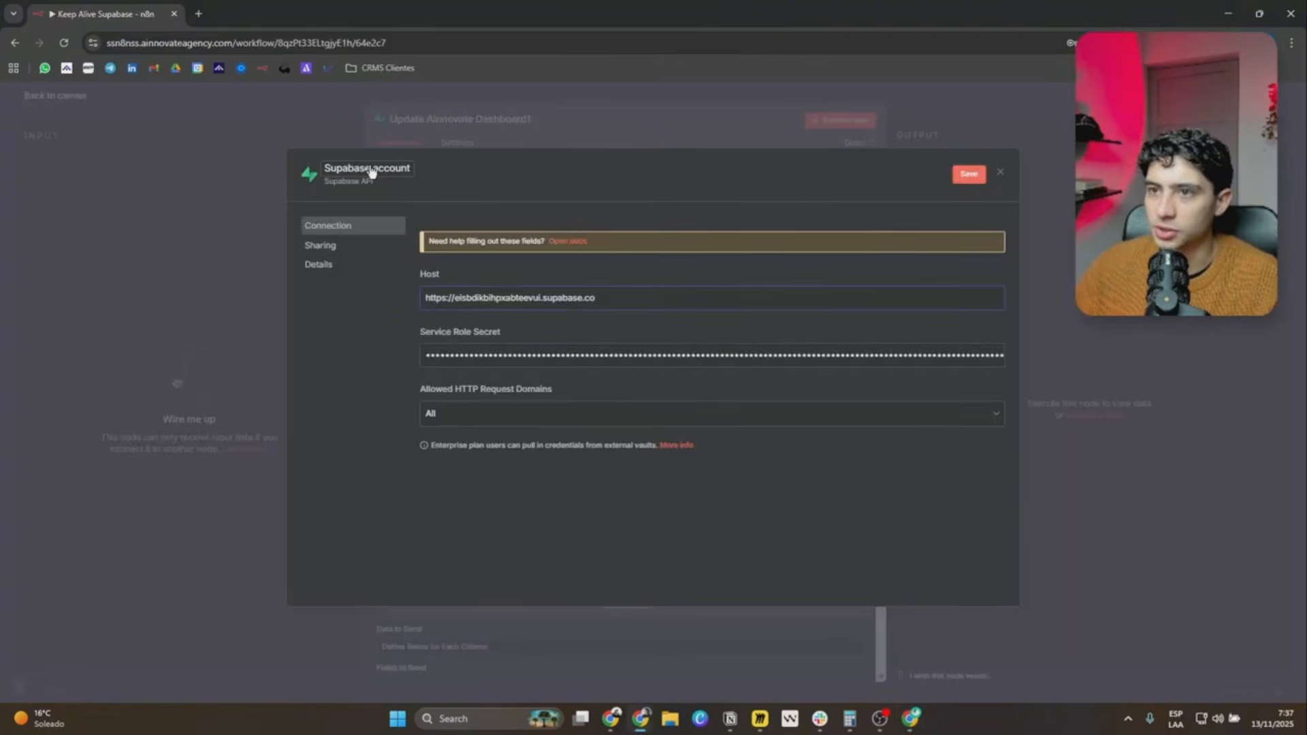
# Copy the project name from Supabase and rename the n8n credential to Supabase Dashboard Emails Clientes.
pyautogui.hotkey('alt', 'Tab')
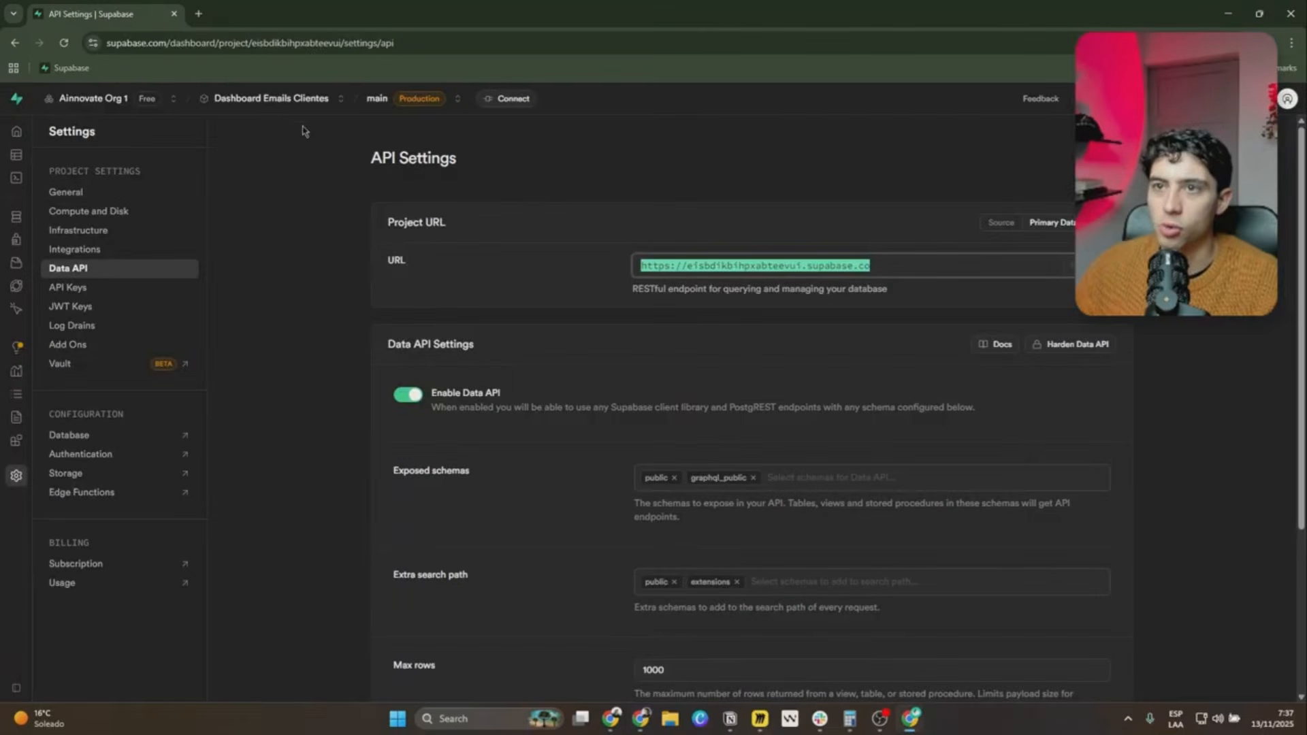
pyautogui.click(221, 101)
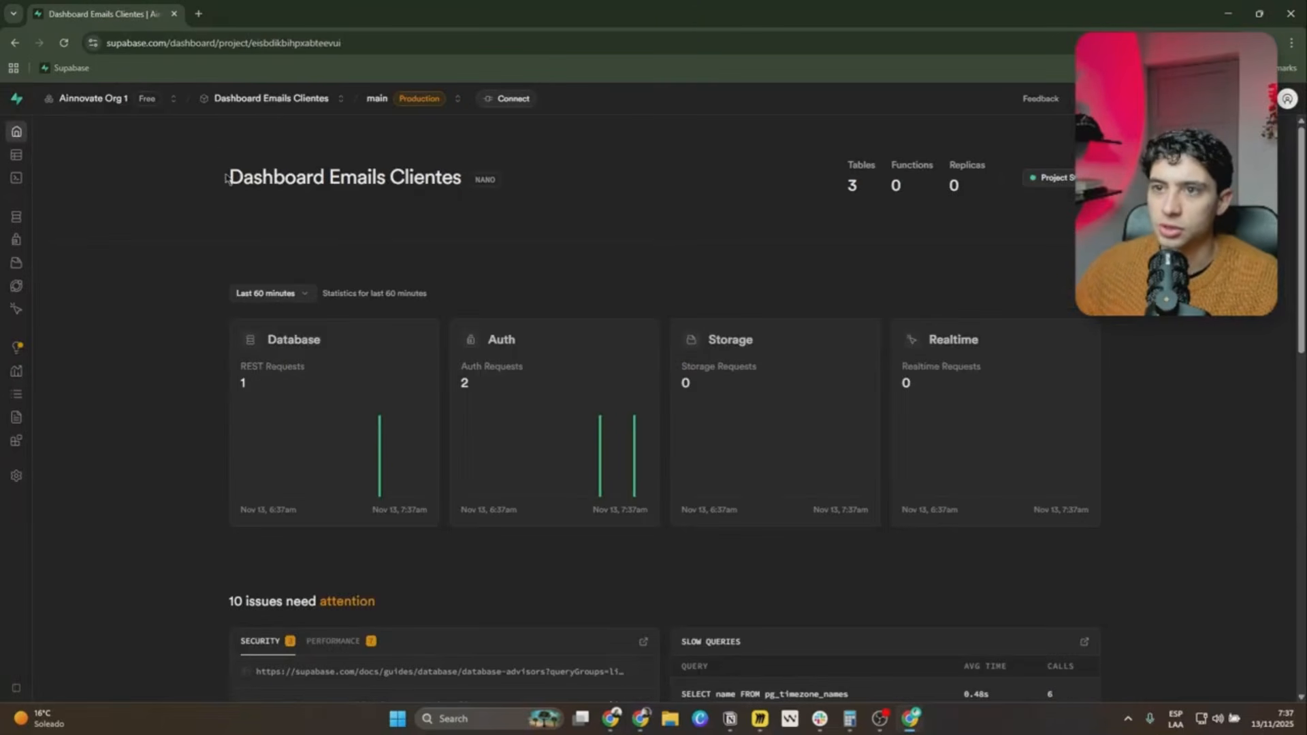
pyautogui.moveTo(229, 178); pyautogui.dragTo(461, 172)
pyautogui.hotkey('alt', 'Tab')
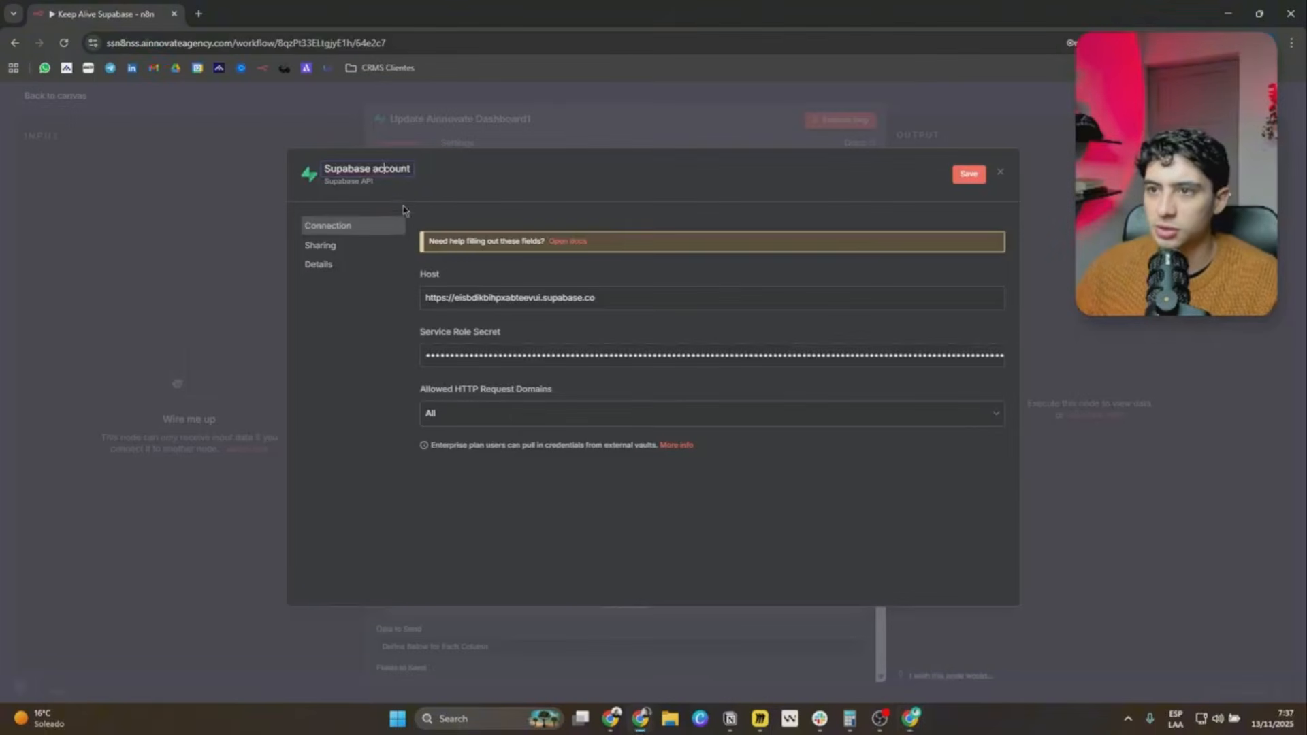
pyautogui.doubleClick(376, 168)
pyautogui.hotkey('ctrl', 'v')
pyautogui.click(585, 186)
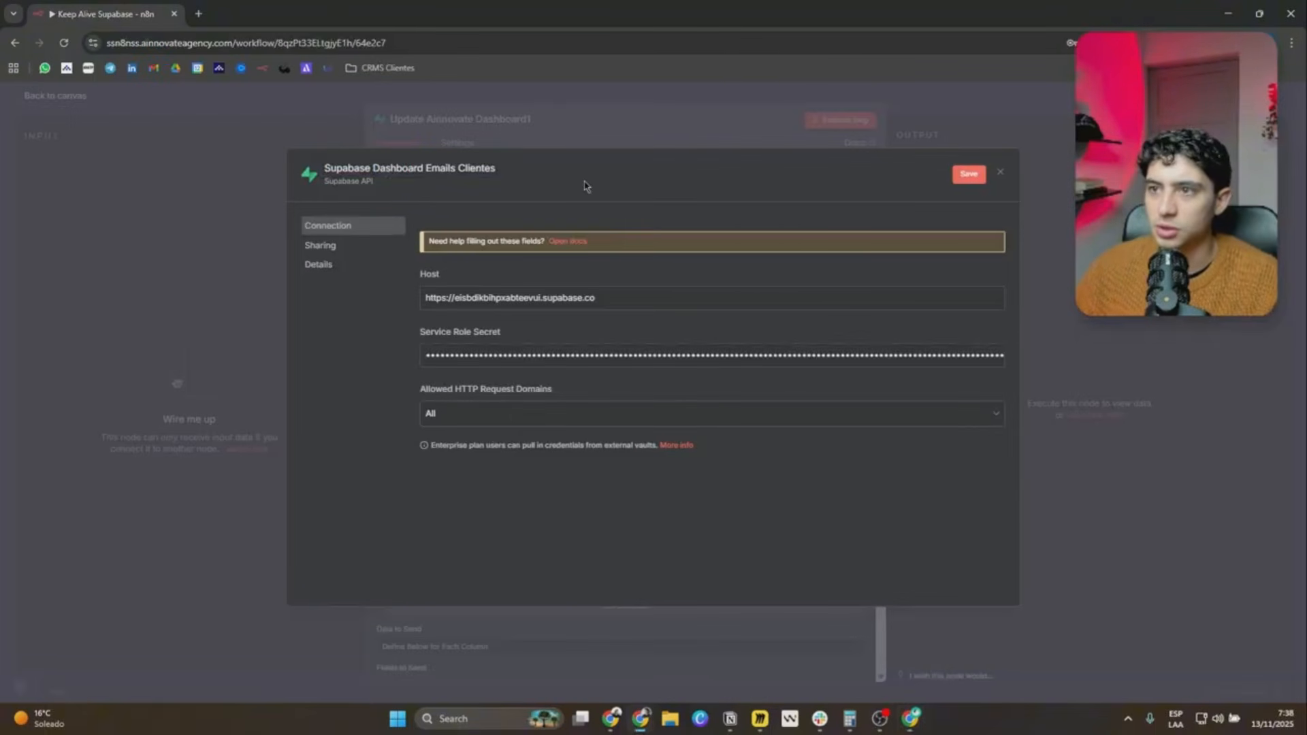
# Save the new Supabase credential, close it and return to the workflow canvas.
pyautogui.click(965, 175)
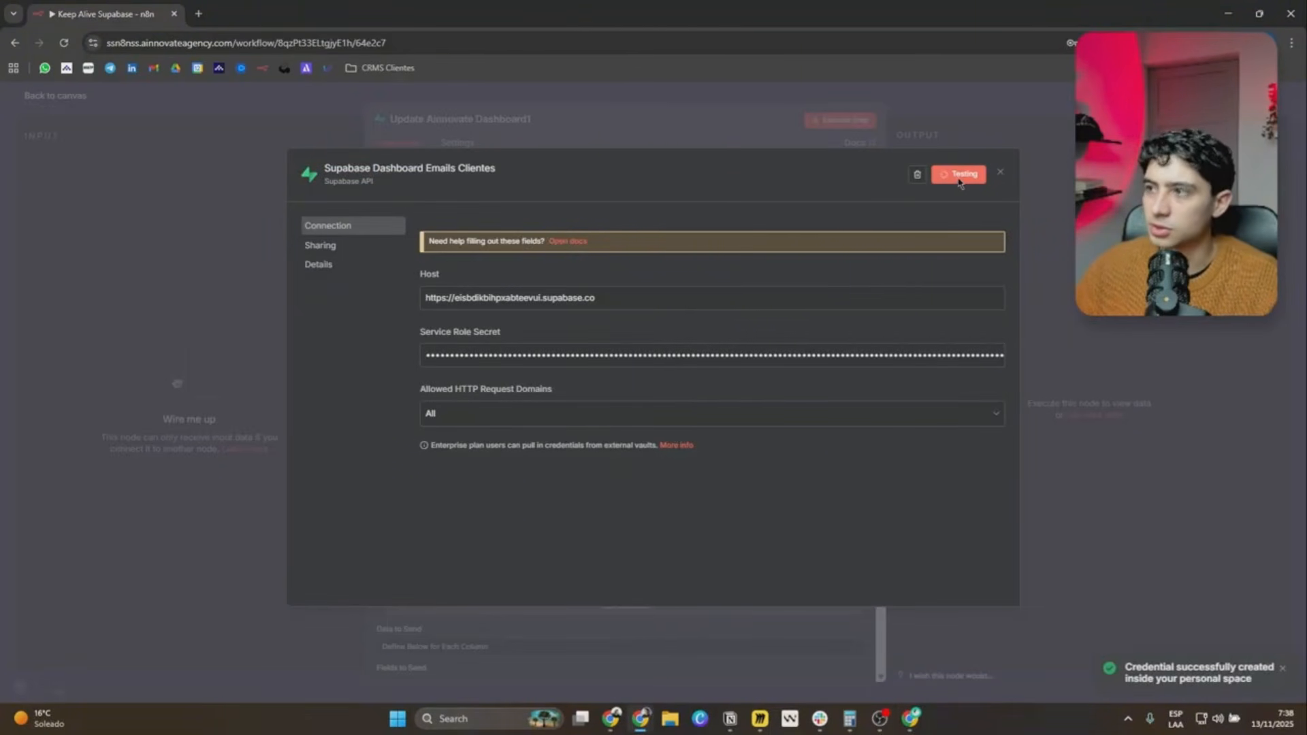
pyautogui.click(1001, 174)
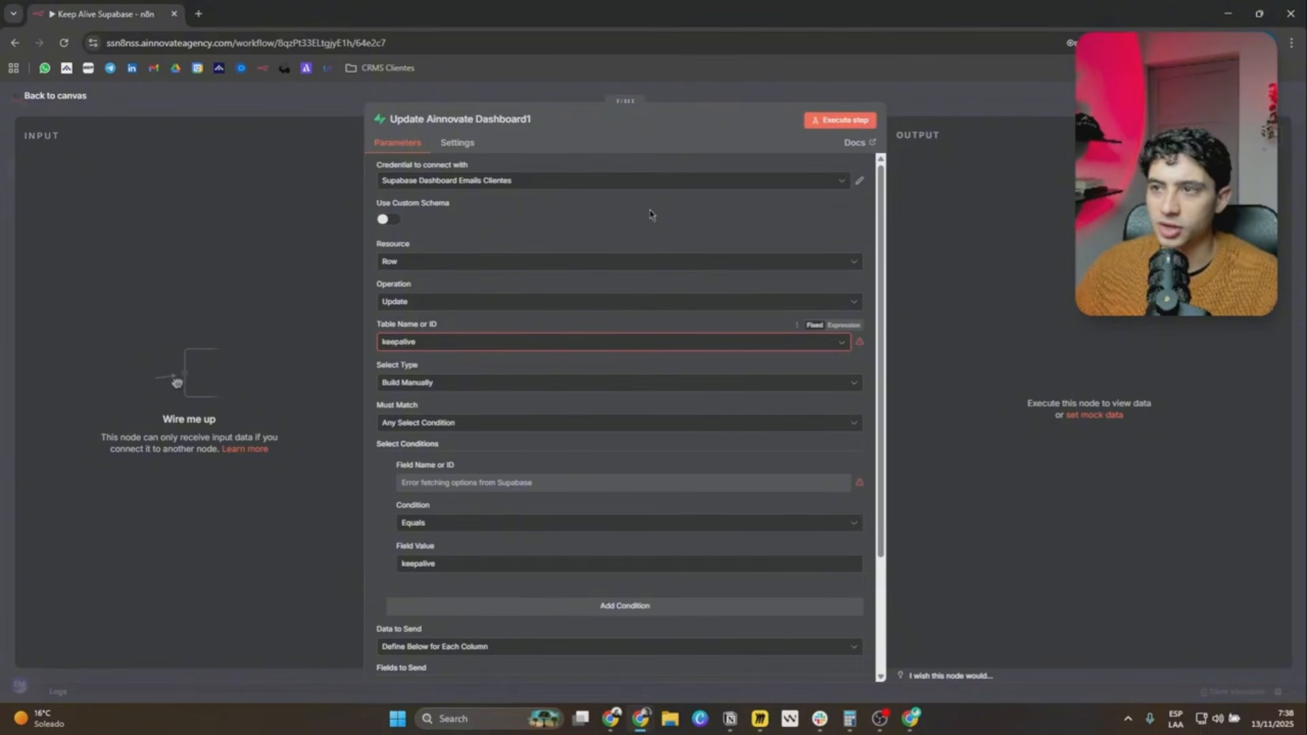
pyautogui.click(935, 112)
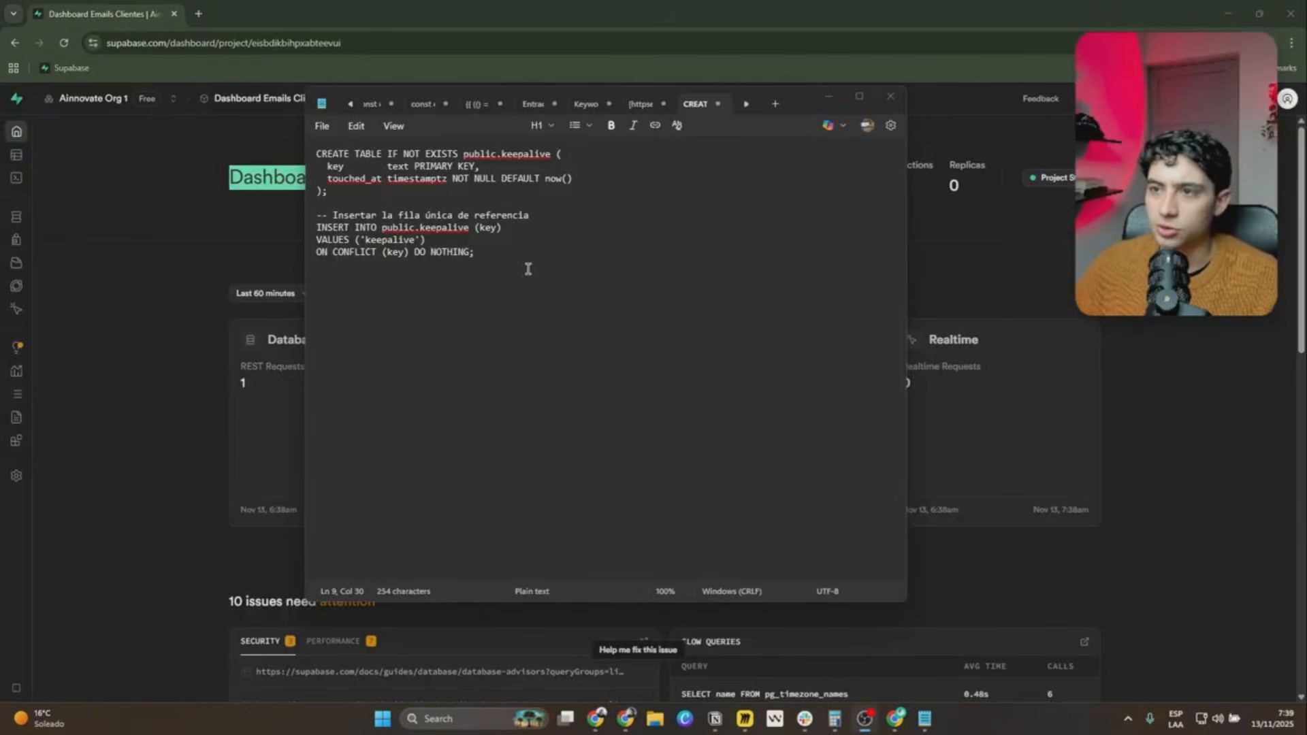
# Review the keepalive table SQL script in the text note and copy the entire script, including the keepalive row insert.
pyautogui.moveTo(476, 252); pyautogui.dragTo(307, 155)
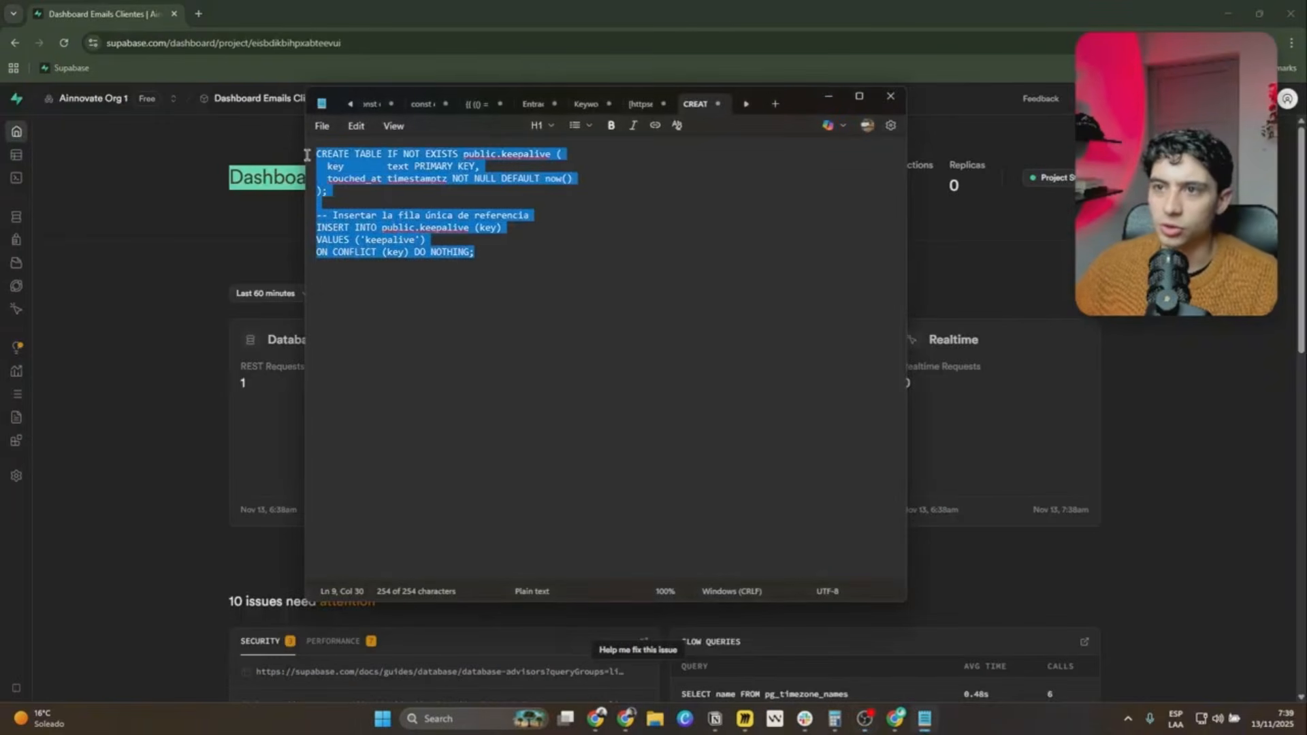
pyautogui.click(512, 262)
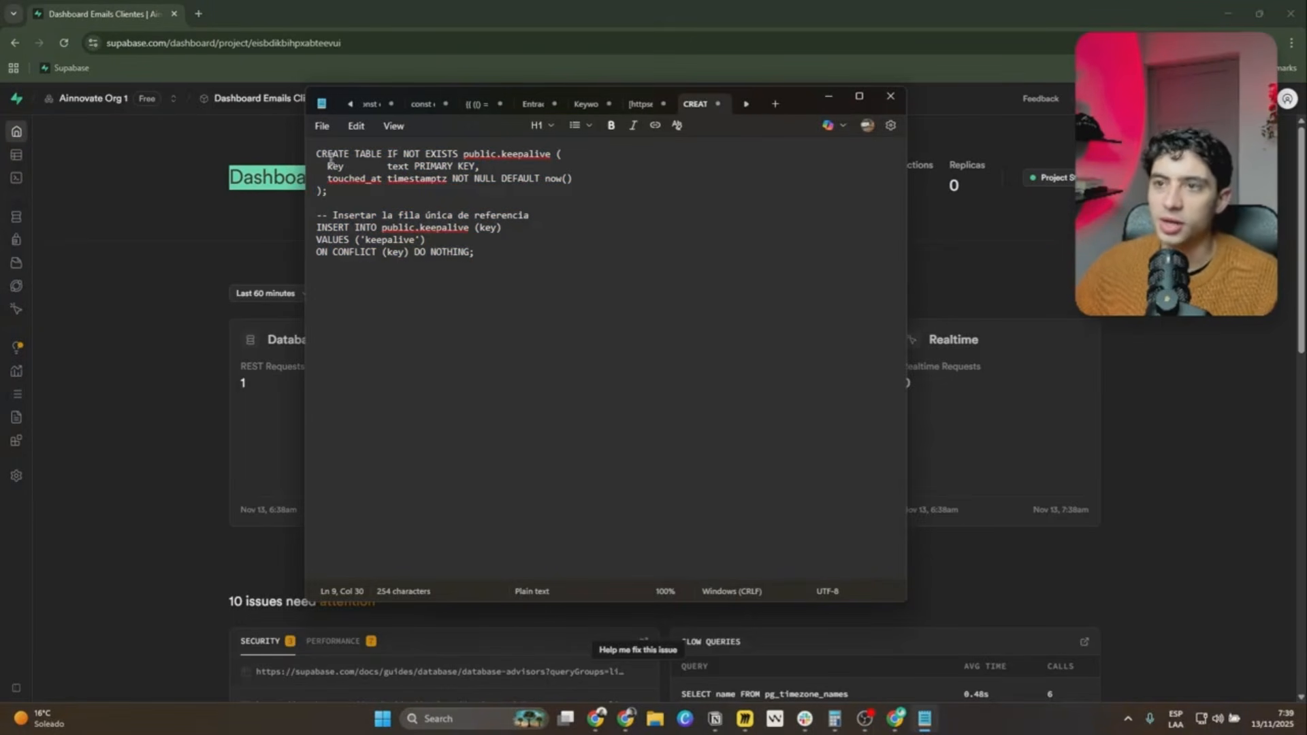
pyautogui.moveTo(315, 154); pyautogui.dragTo(551, 153)
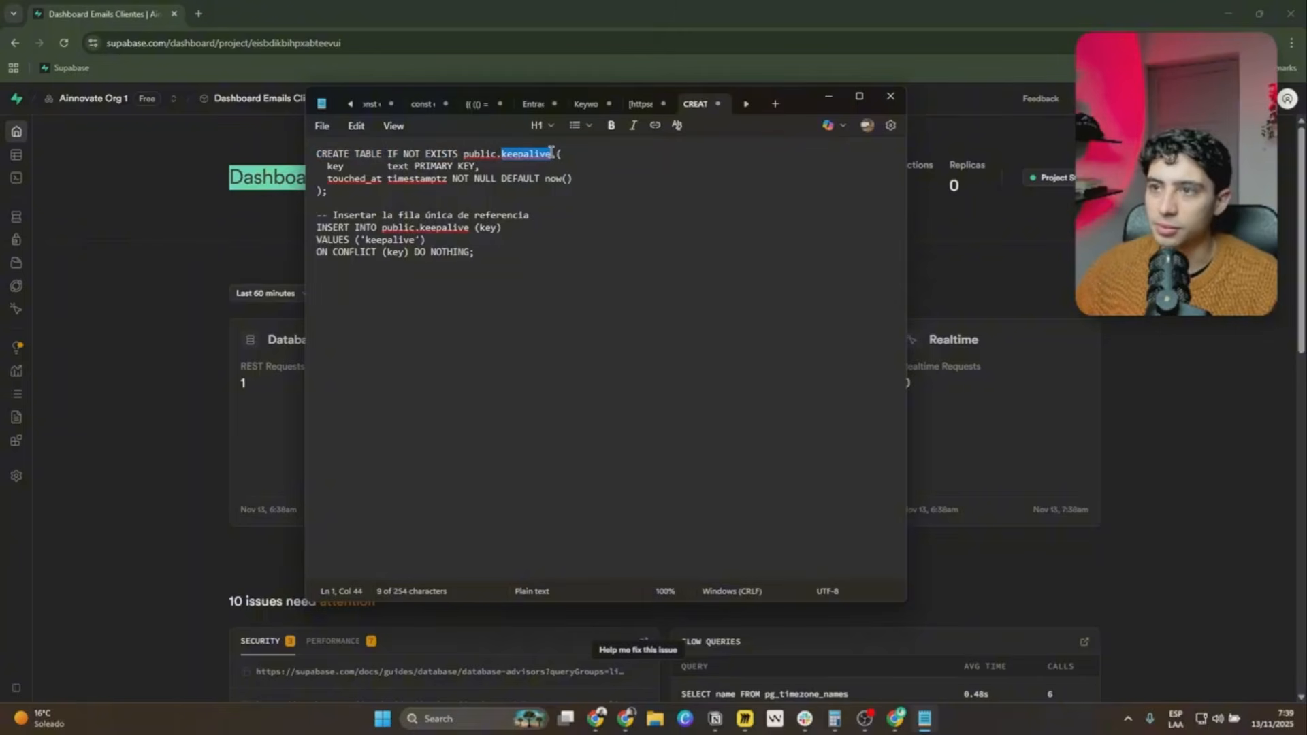
pyautogui.moveTo(327, 166); pyautogui.dragTo(470, 167)
pyautogui.click(431, 190)
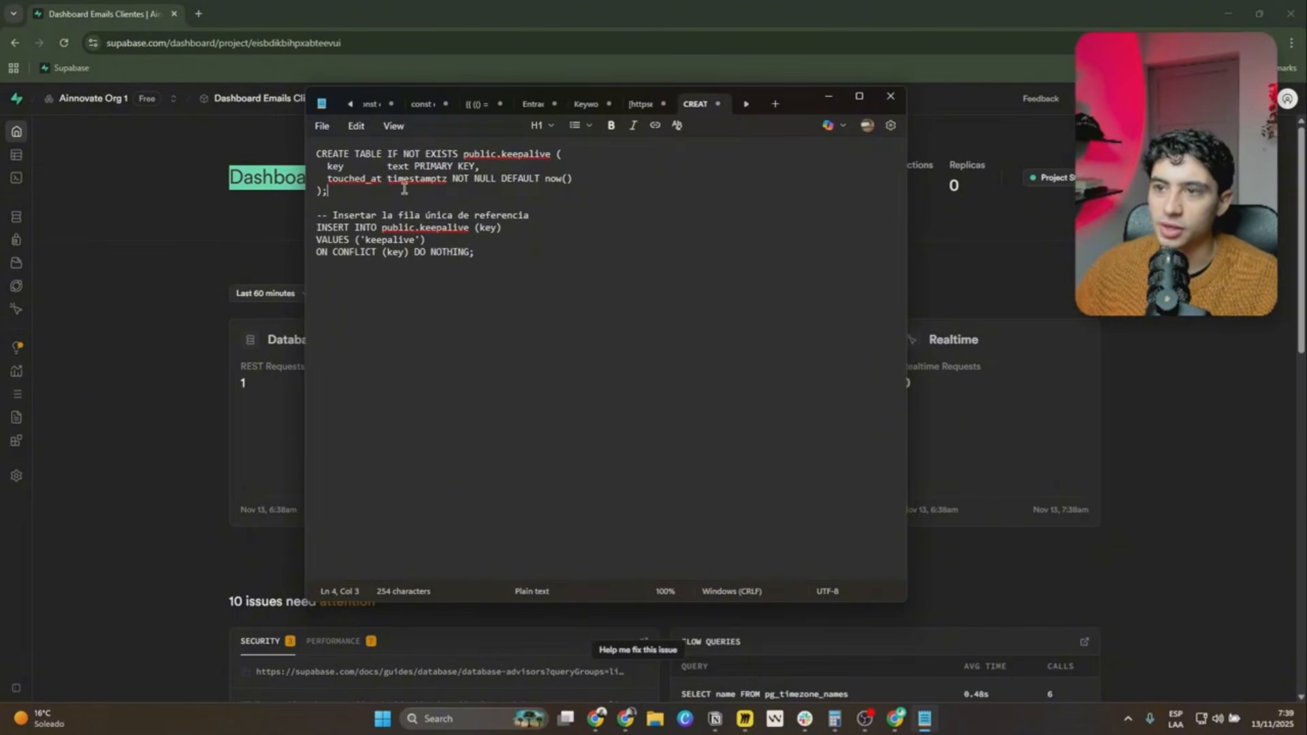
pyautogui.moveTo(389, 181); pyautogui.dragTo(449, 181)
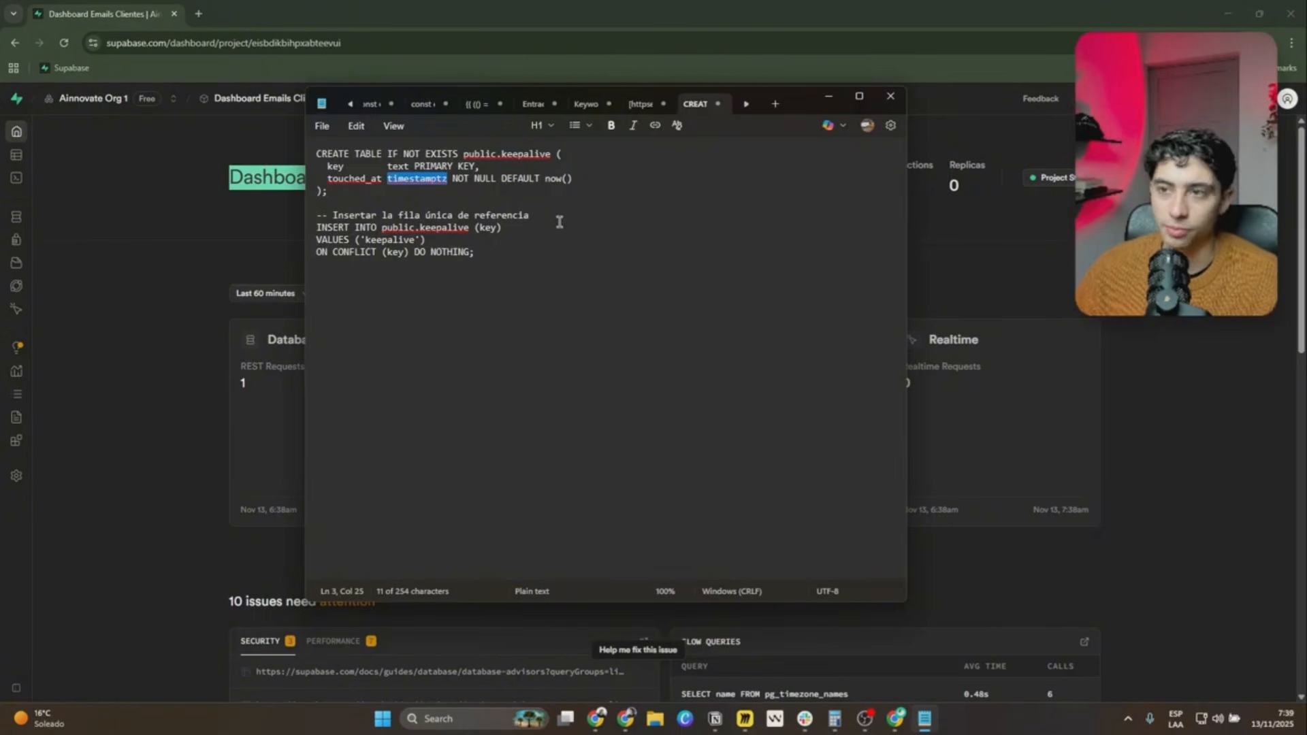
pyautogui.moveTo(511, 255); pyautogui.dragTo(322, 153)
pyautogui.hotkey('ctrl', 'c')
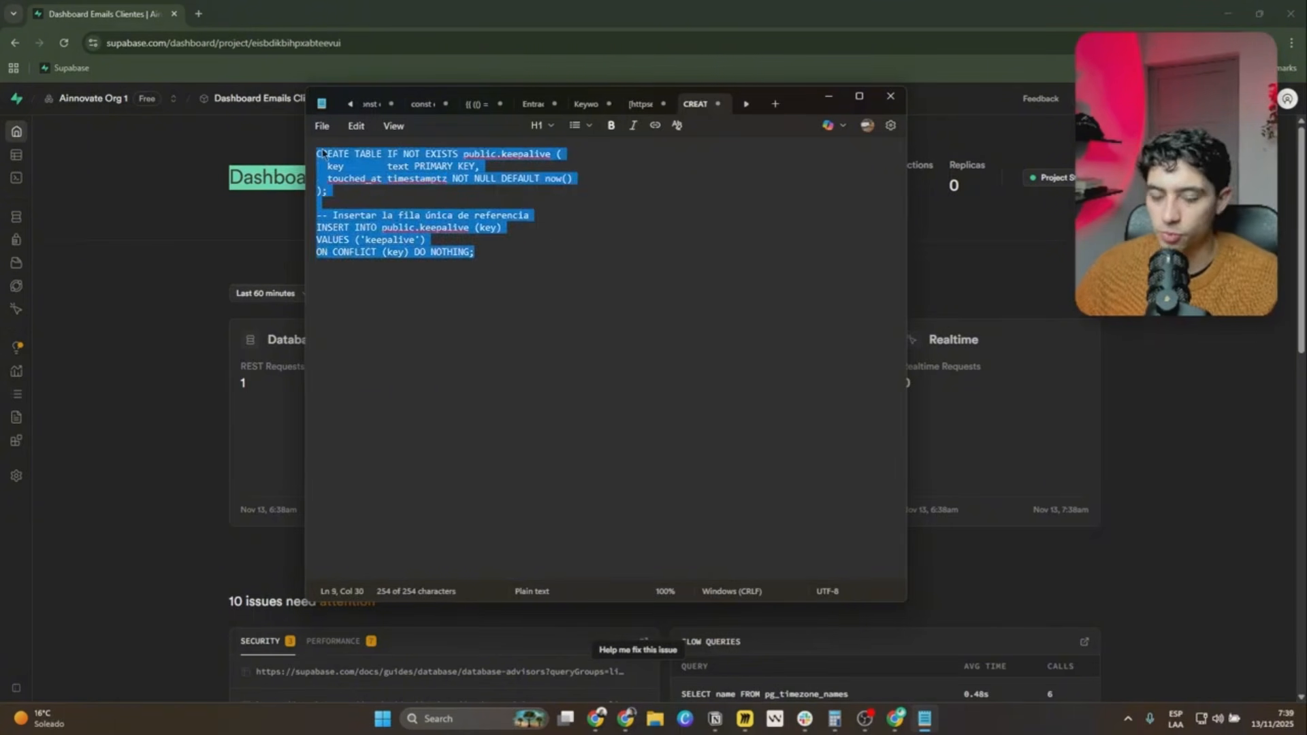
# Open the SQL Editor of Supabase's Dashboard Emails Clientes project and paste the keepalive script into a new query.
pyautogui.click(109, 207)
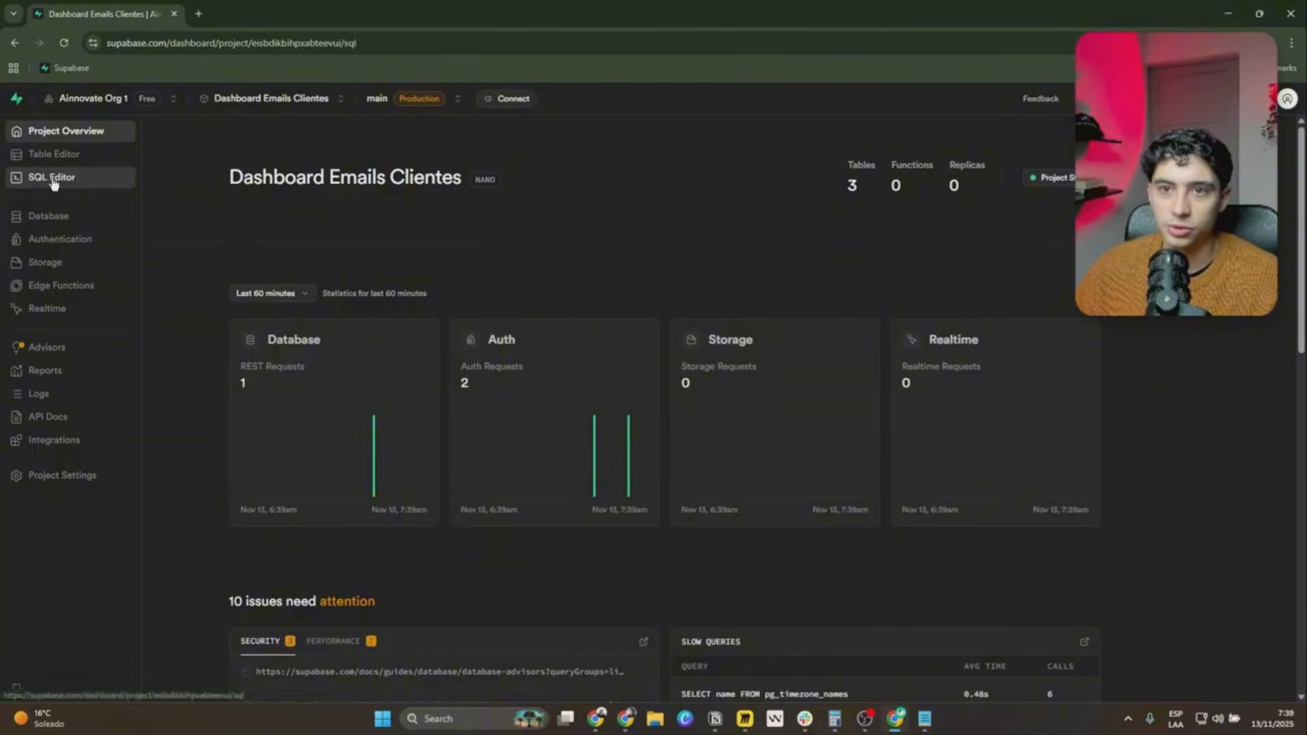
pyautogui.click(44, 179)
pyautogui.click(640, 218)
pyautogui.hotkey('ctrl', 'a')
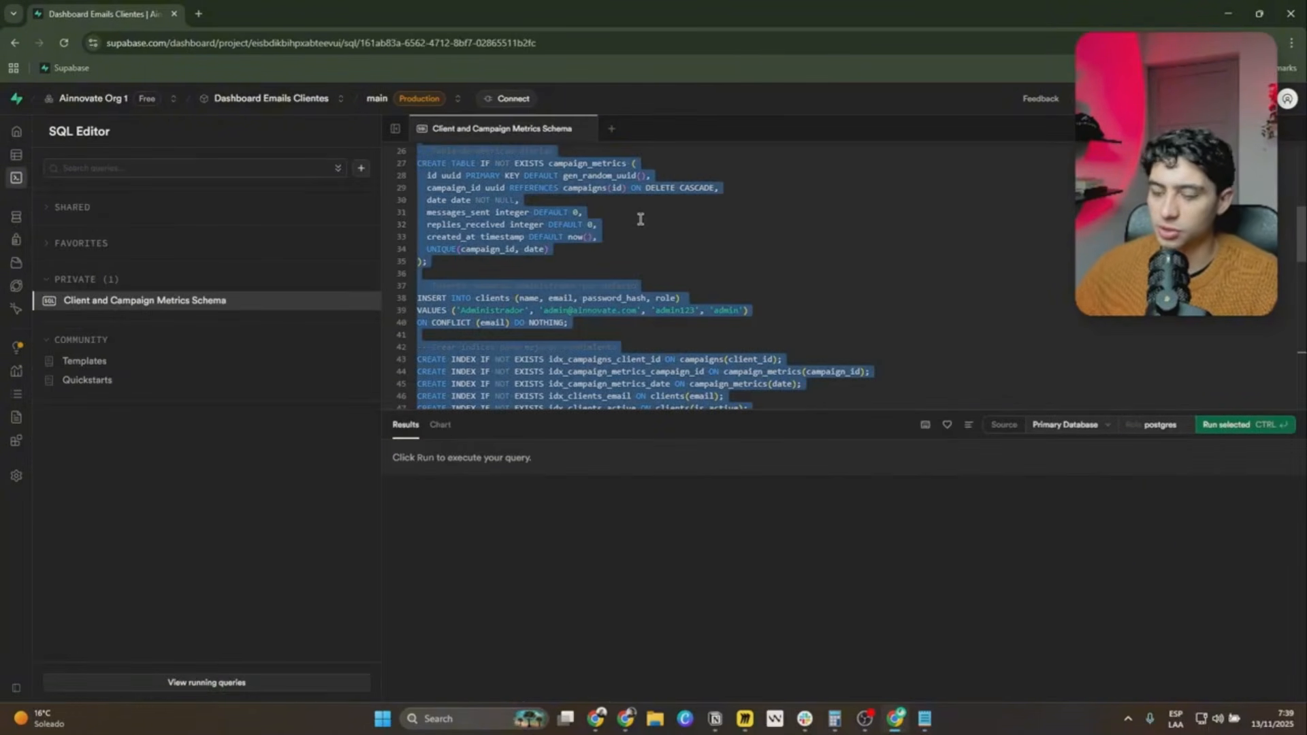
pyautogui.click(610, 129)
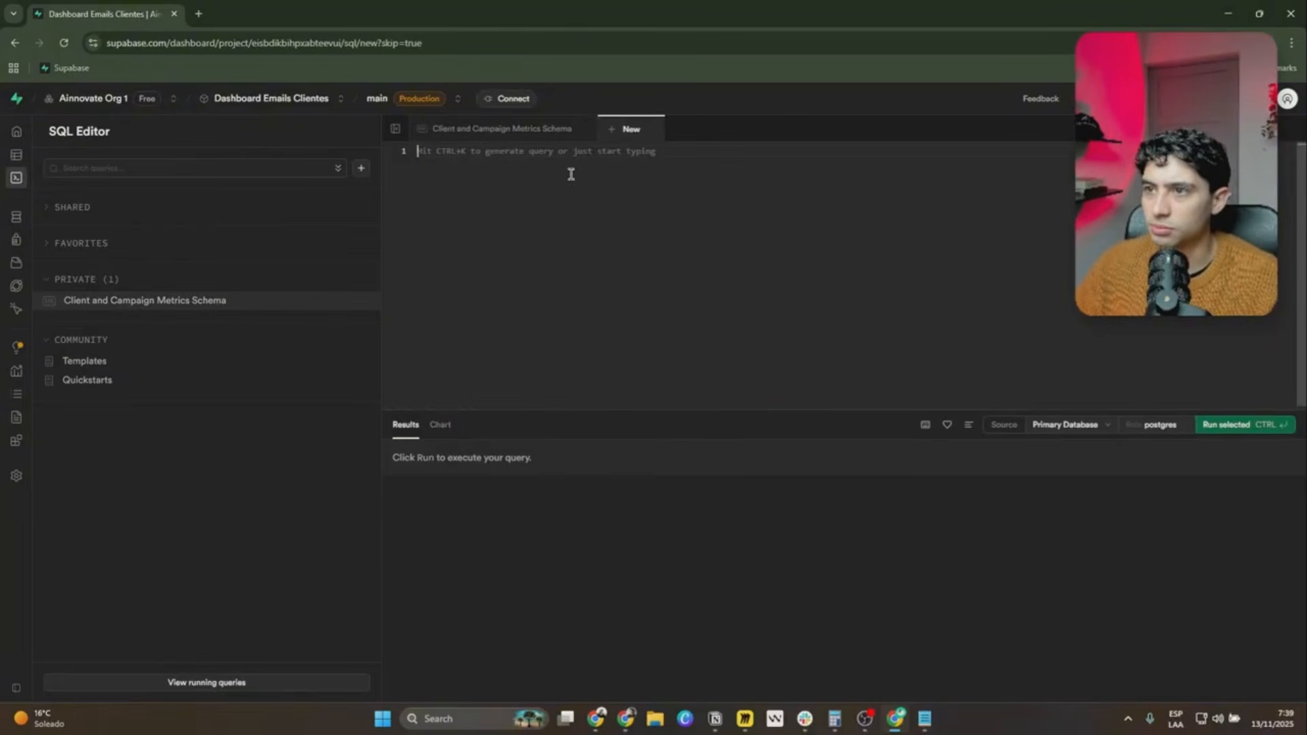
pyautogui.hotkey('ctrl', 'v')
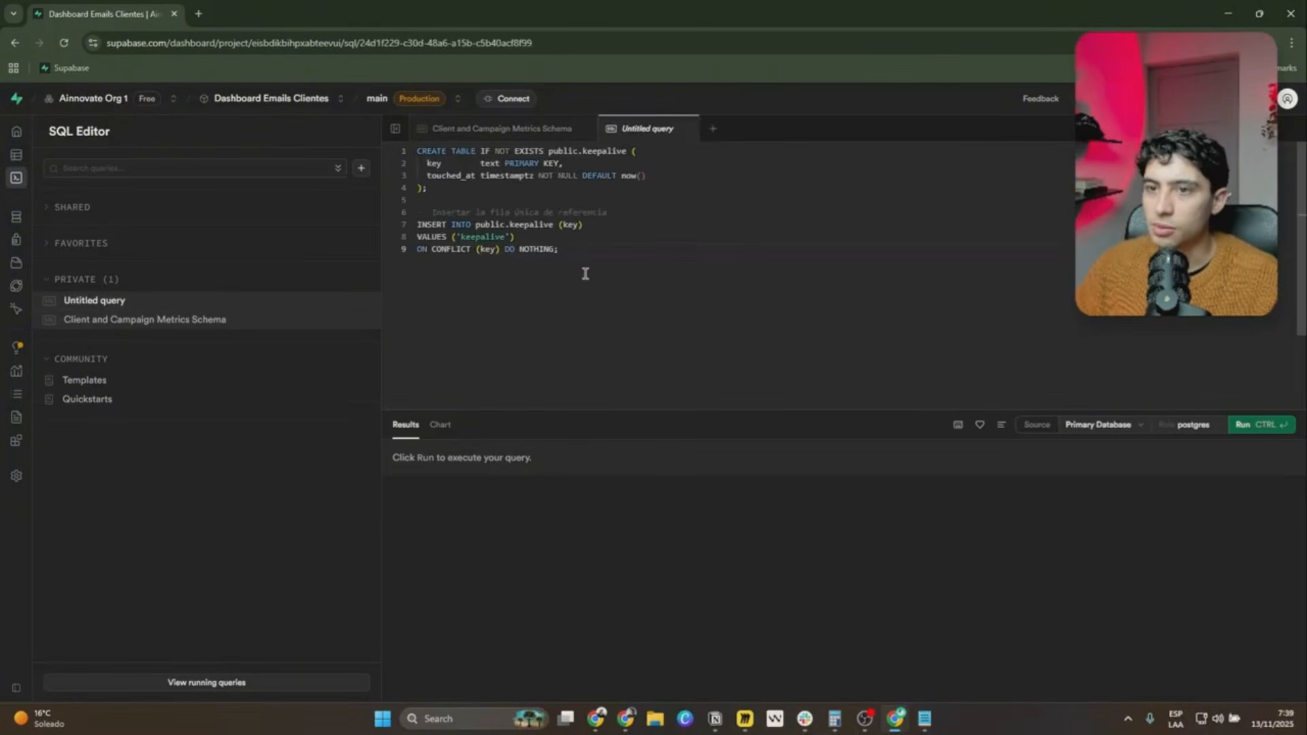
# Run the pasted keepalive query and open the new keepalive table in the Table Editor.
pyautogui.click(28, 154)
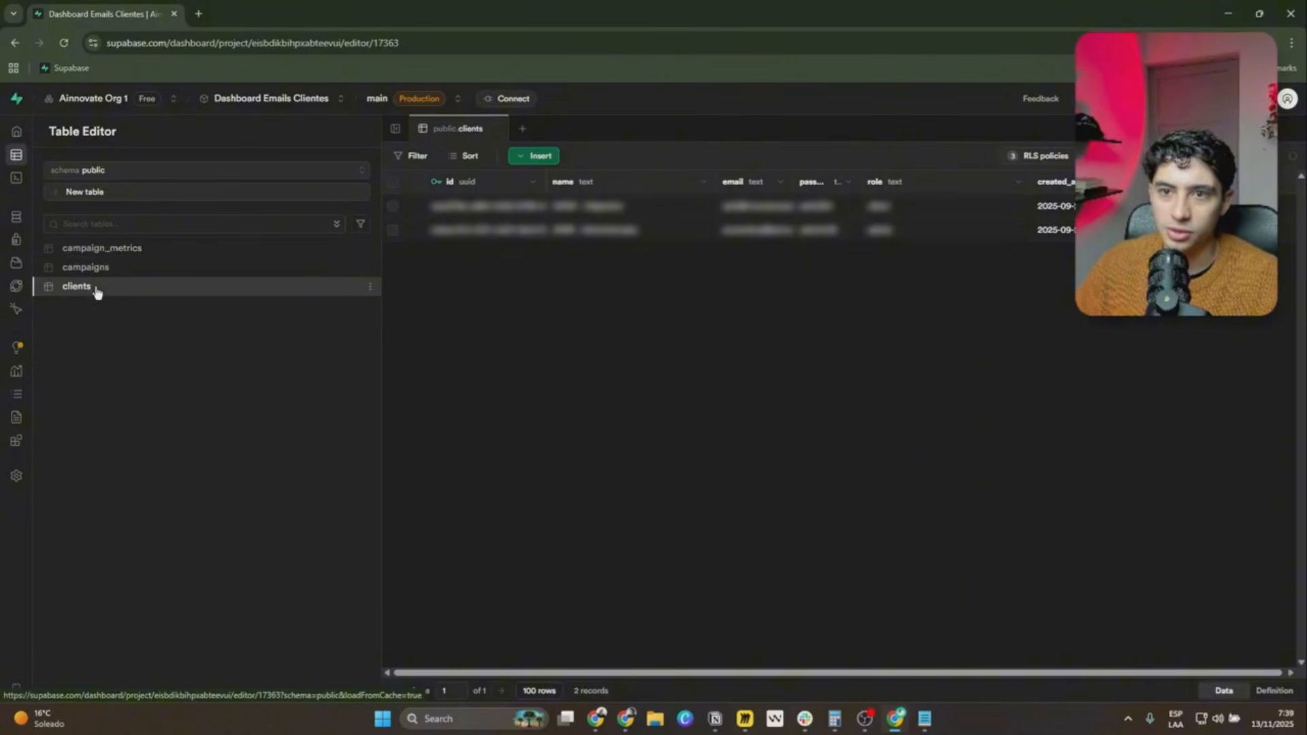
pyautogui.click(34, 178)
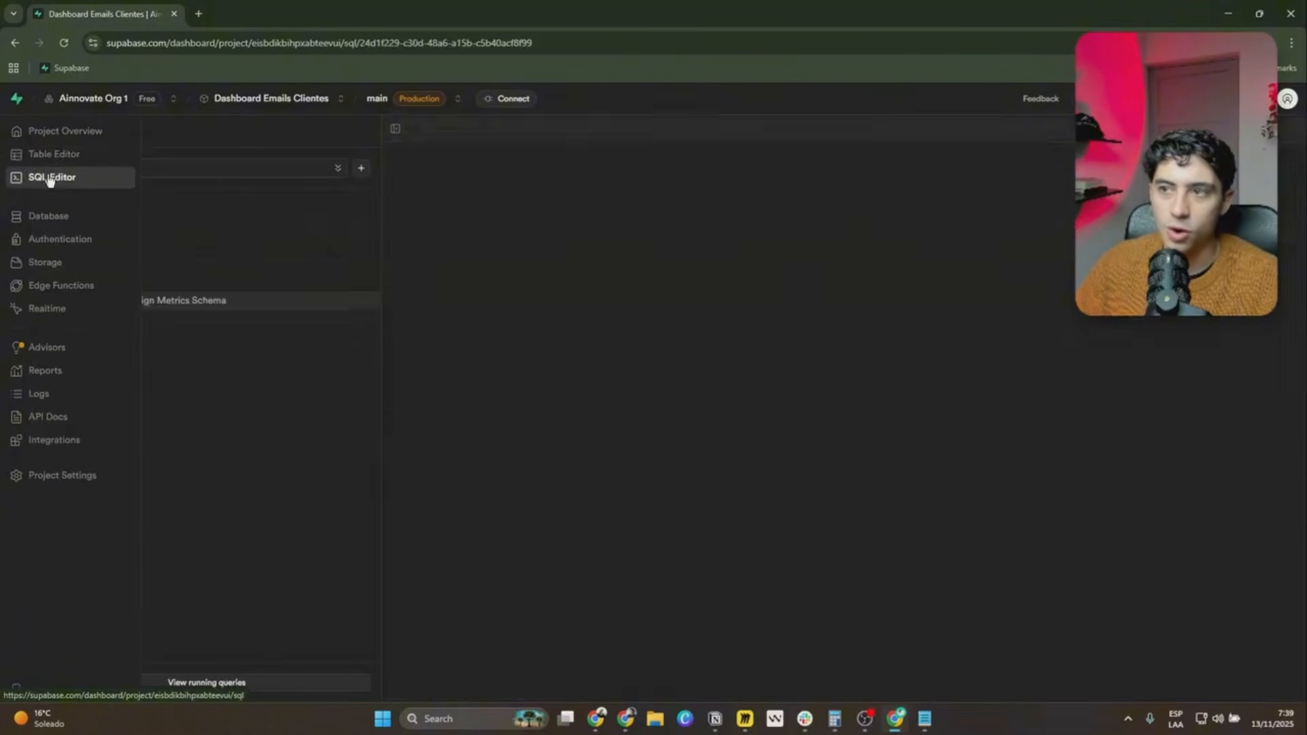
pyautogui.press('Return')
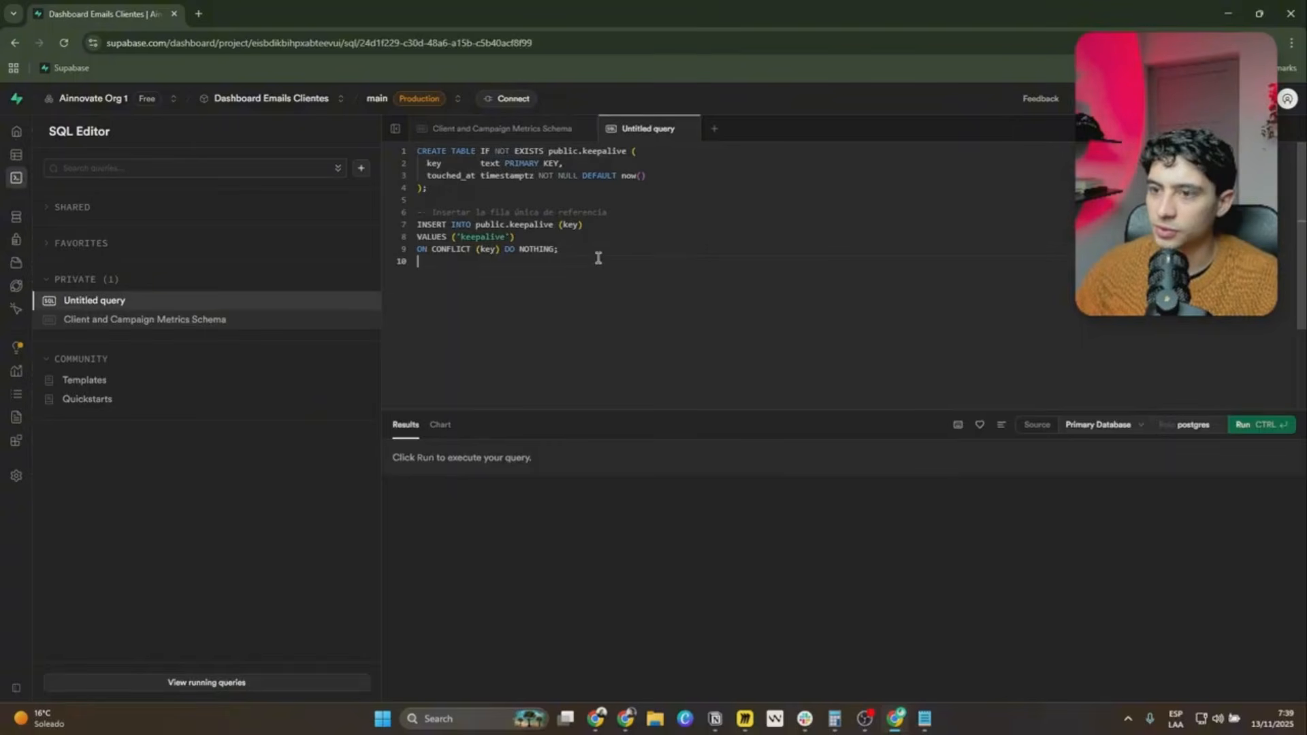
pyautogui.click(1263, 425)
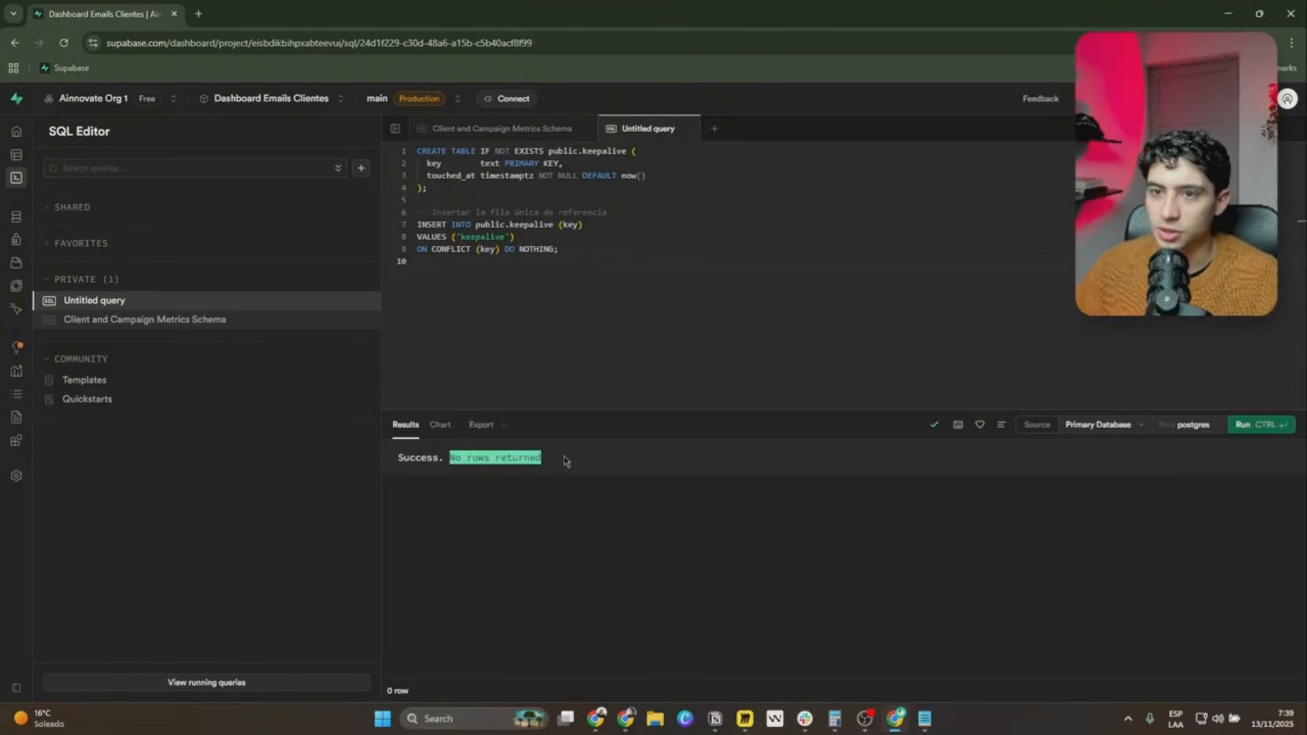
pyautogui.click(30, 157)
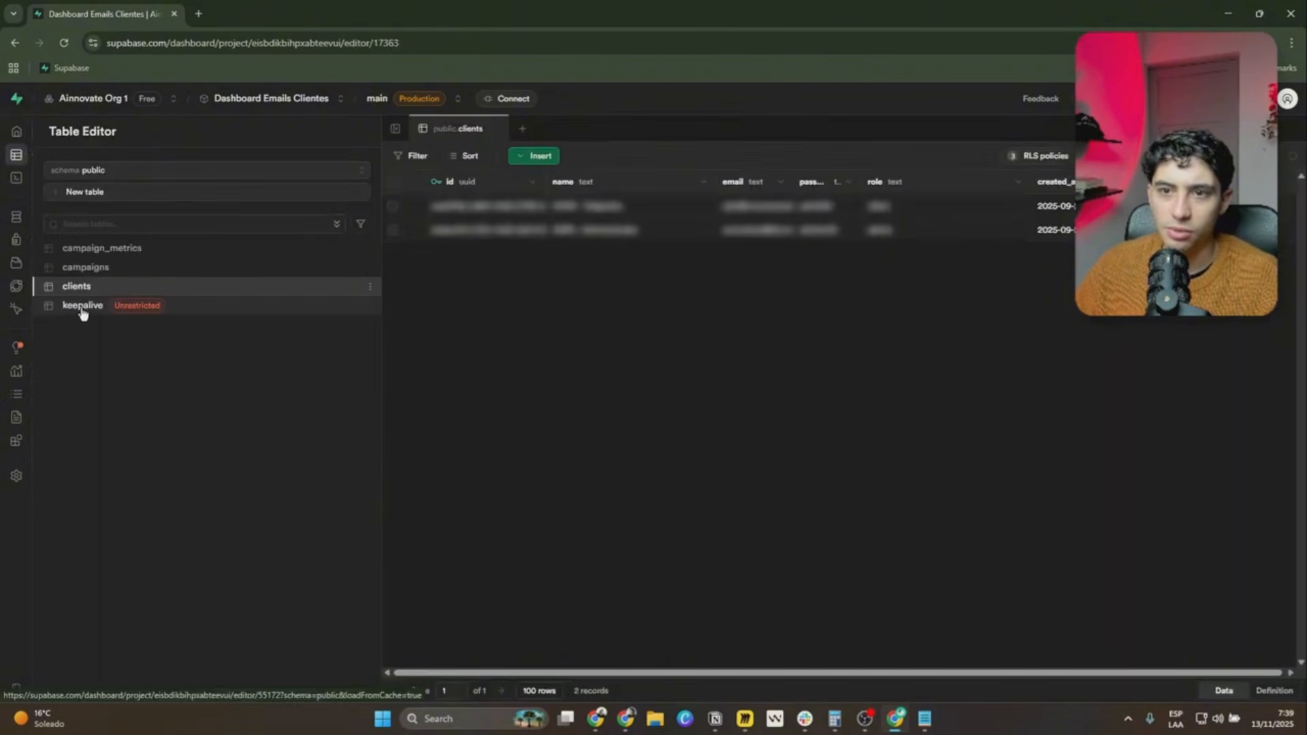
pyautogui.click(78, 312)
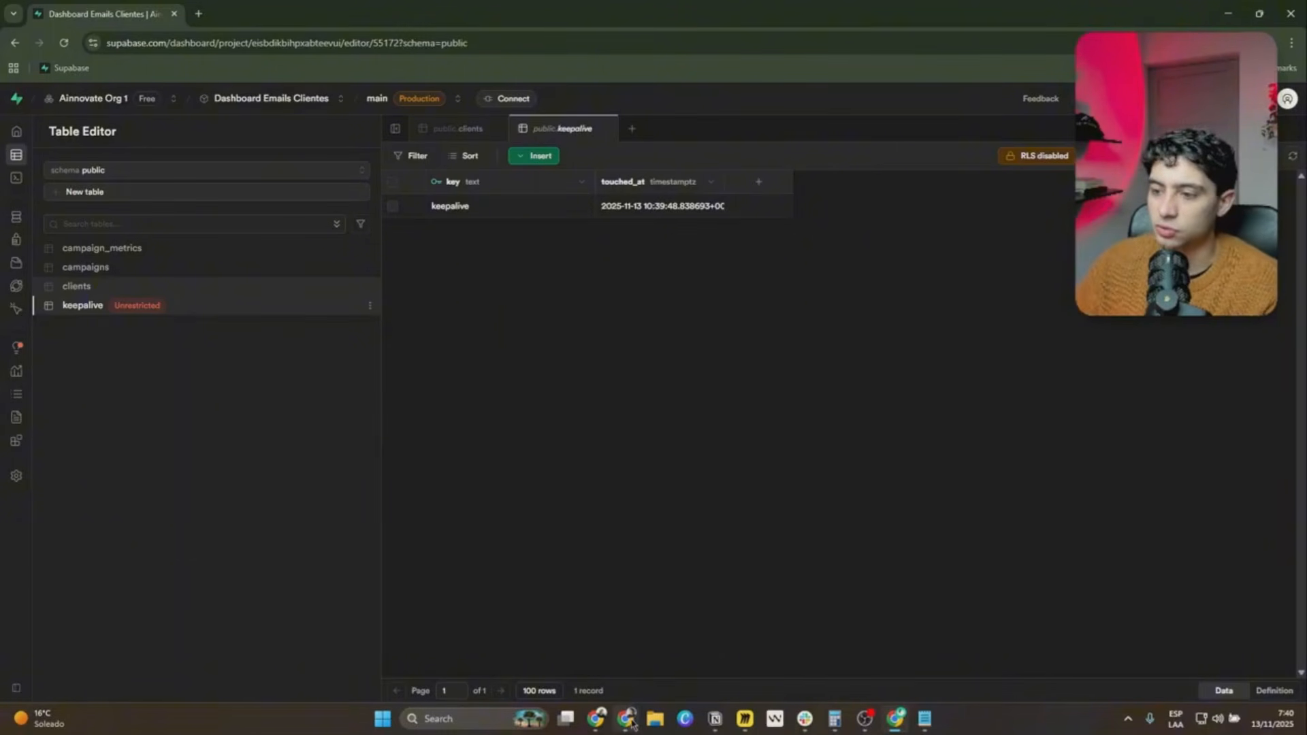
# Switch to n8n's Keep Alive Supabase workflow and examine the Schedule Trigger's interval and time settings.
pyautogui.moveTo(625, 718)
pyautogui.click(701, 643)
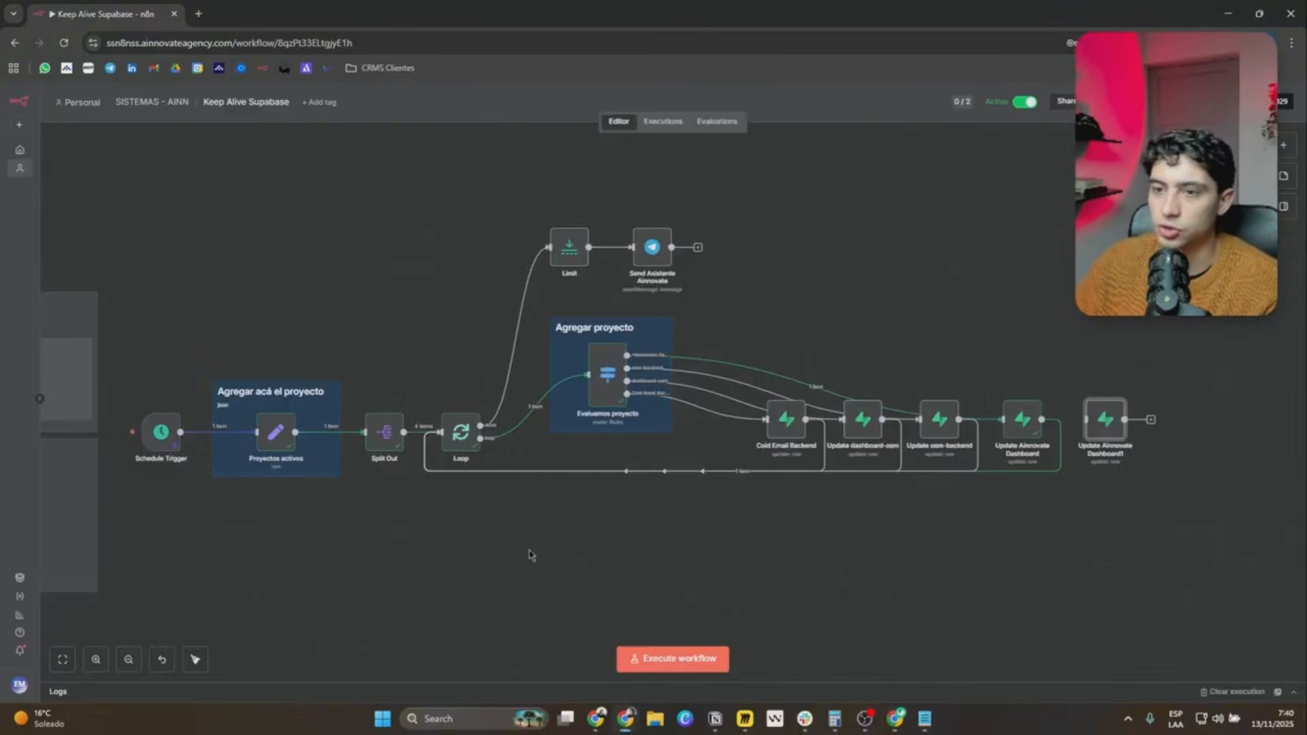
pyautogui.doubleClick(161, 431)
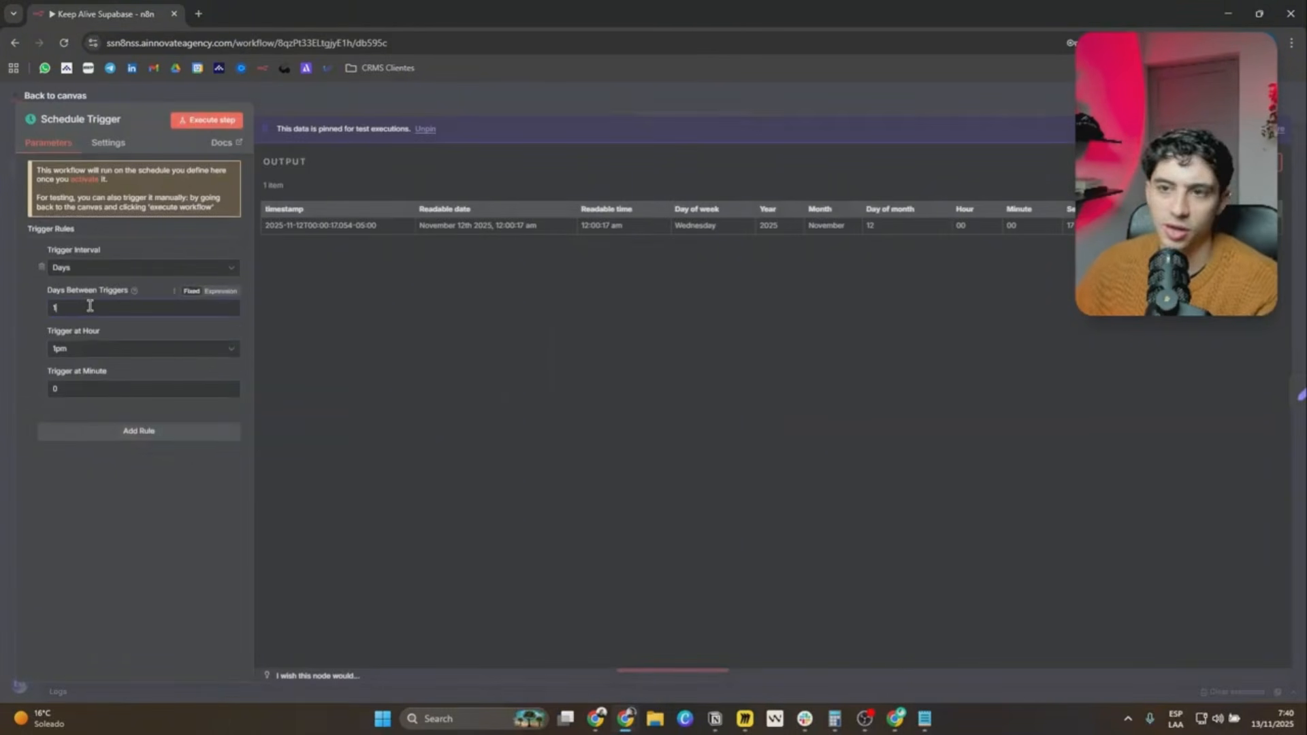
pyautogui.click(386, 103)
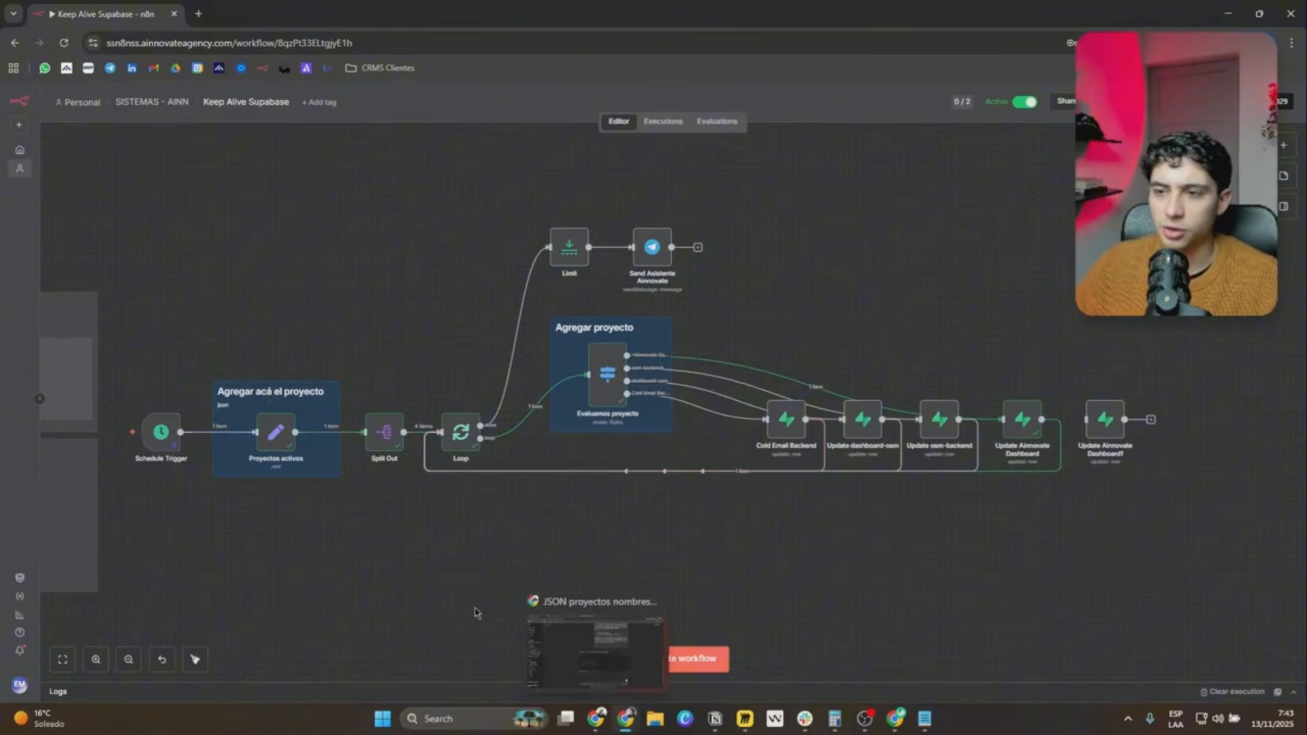
pyautogui.moveTo(261, 497); pyautogui.dragTo(380, 497)
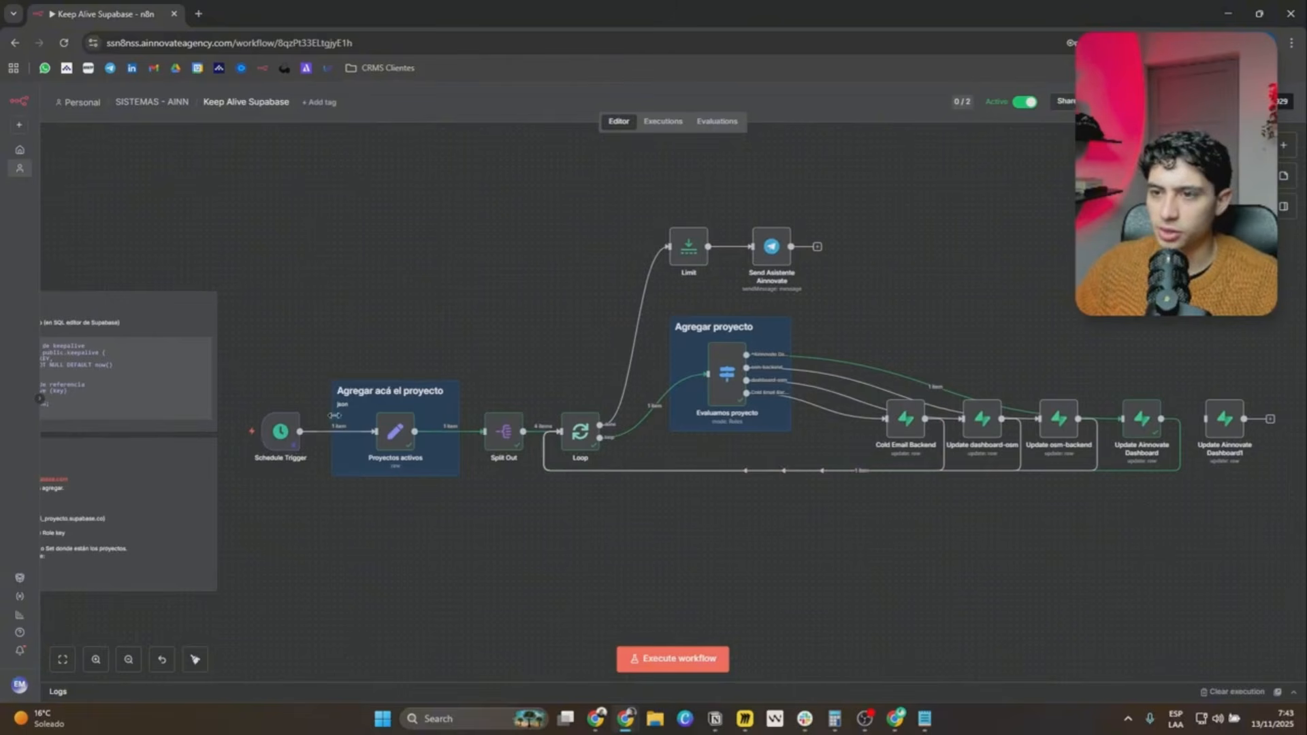
pyautogui.scroll(3, 370, 428)
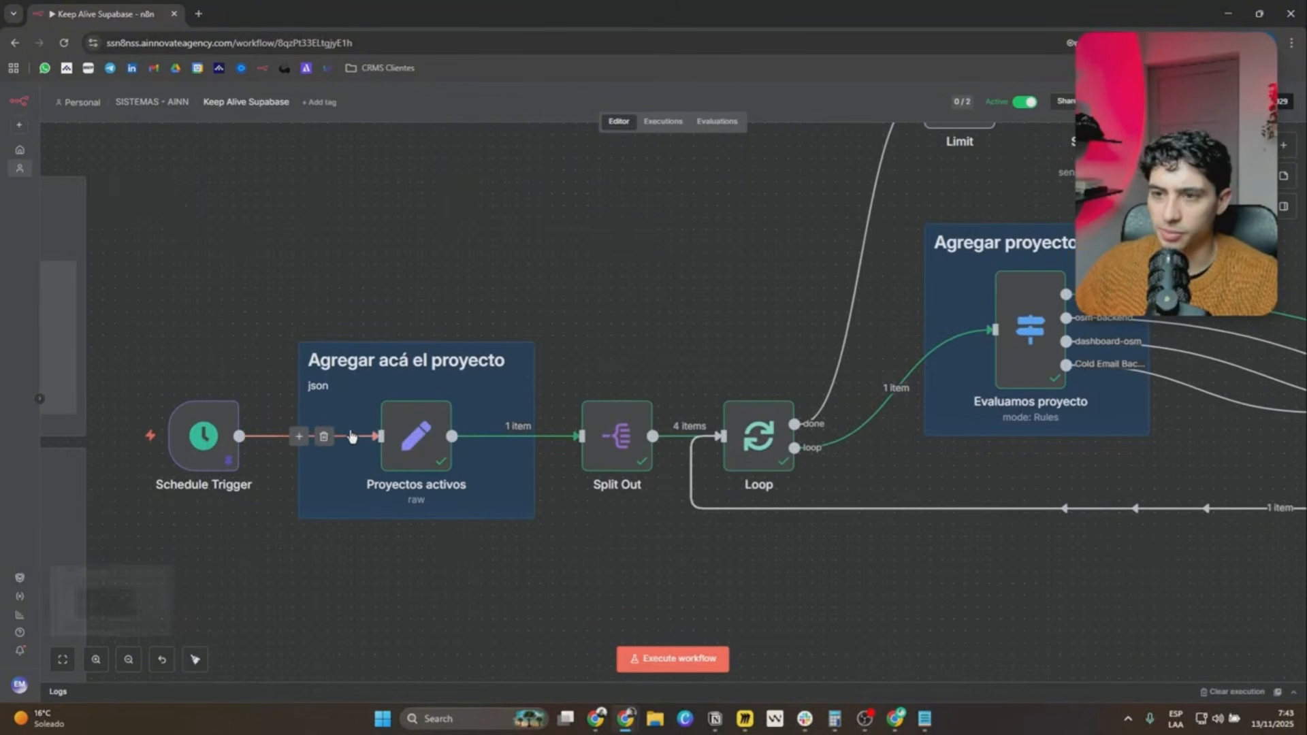
pyautogui.doubleClick(203, 443)
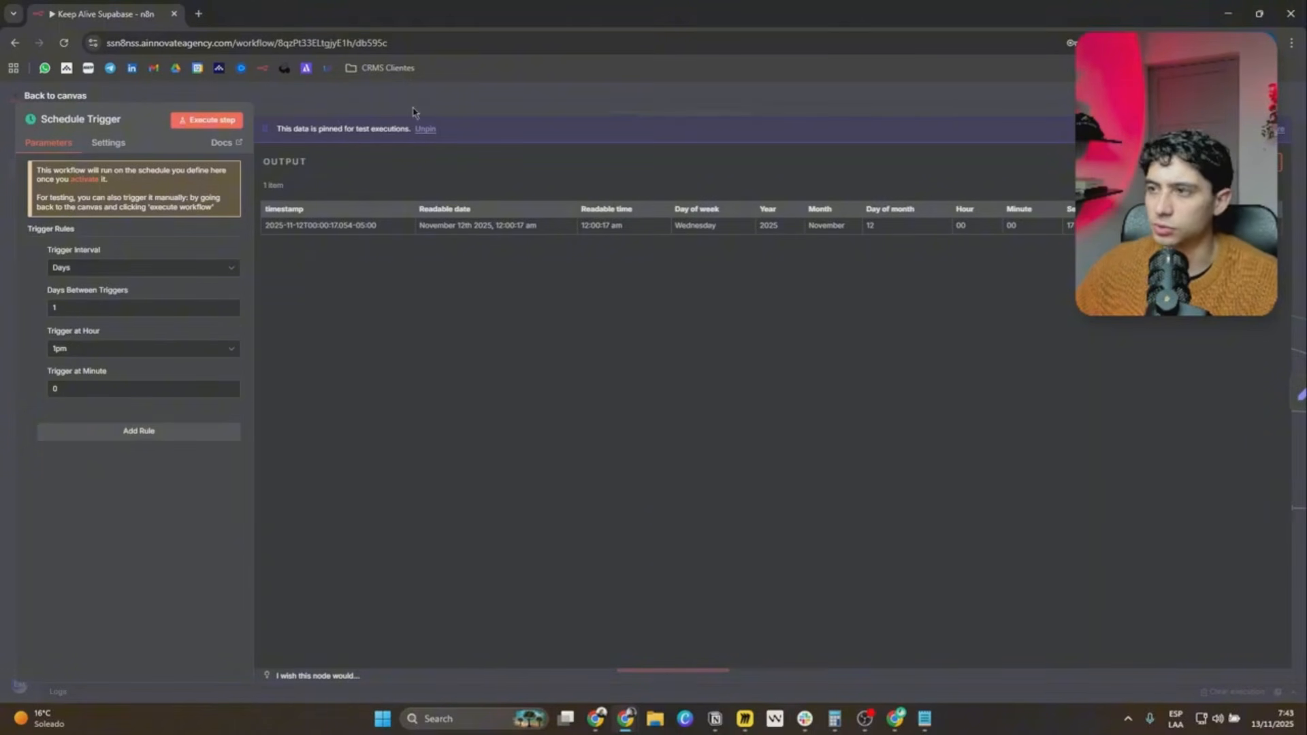
pyautogui.press('Escape')
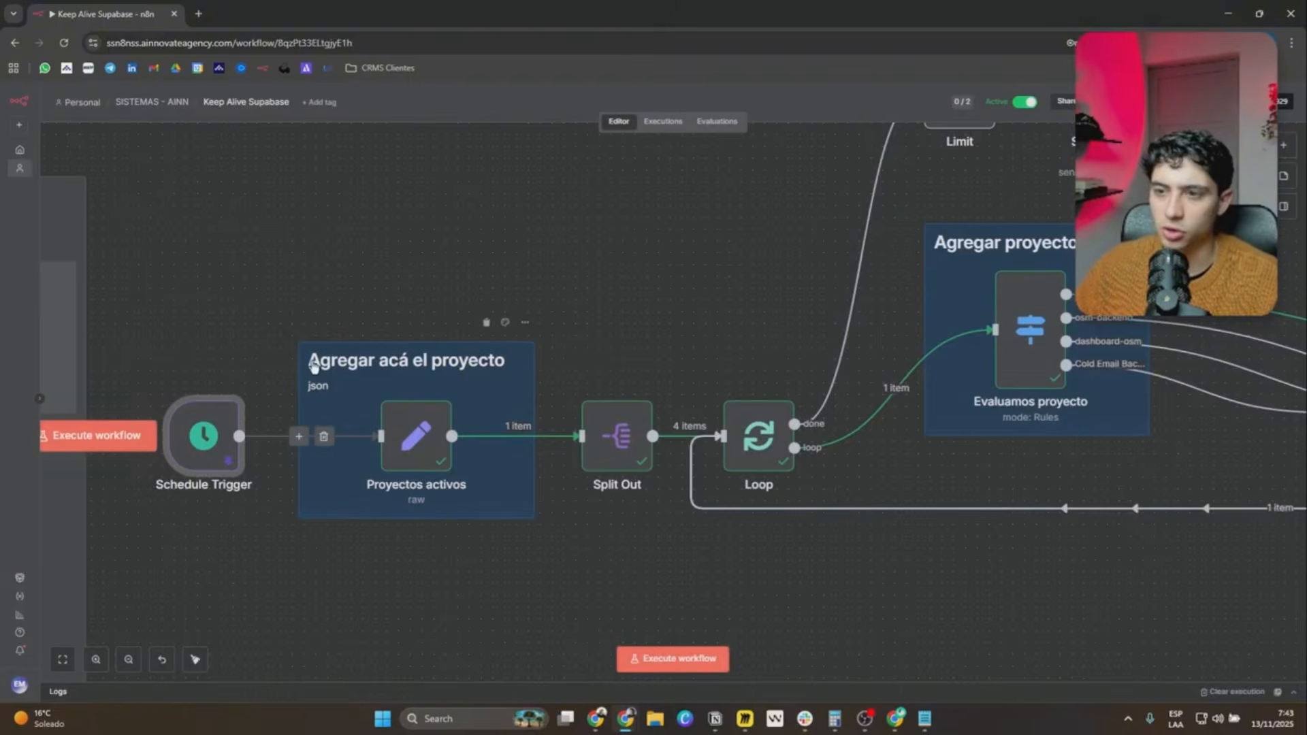
# In the Proyectos activos node's JSON, duplicate the Cold Email Backend entry as a new last item of the proyectos list.
pyautogui.moveTo(408, 385)
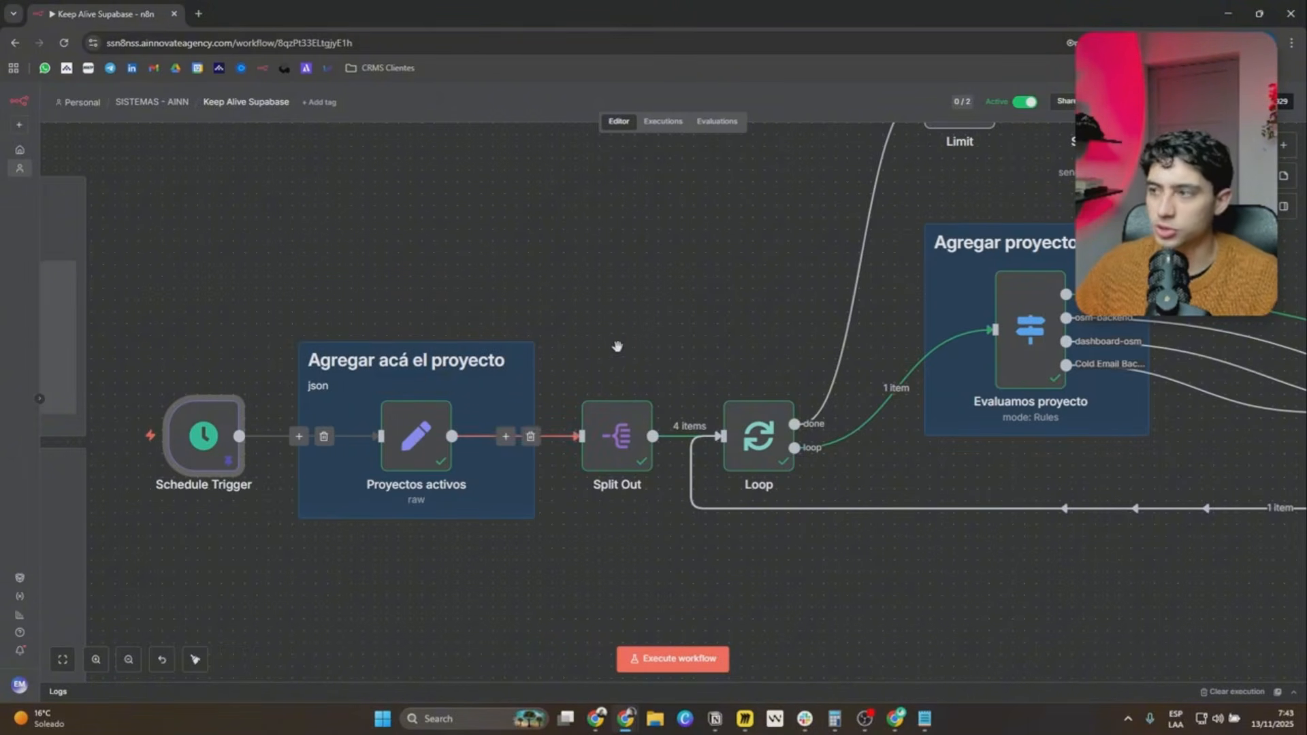
pyautogui.scroll(-2, 454, 430)
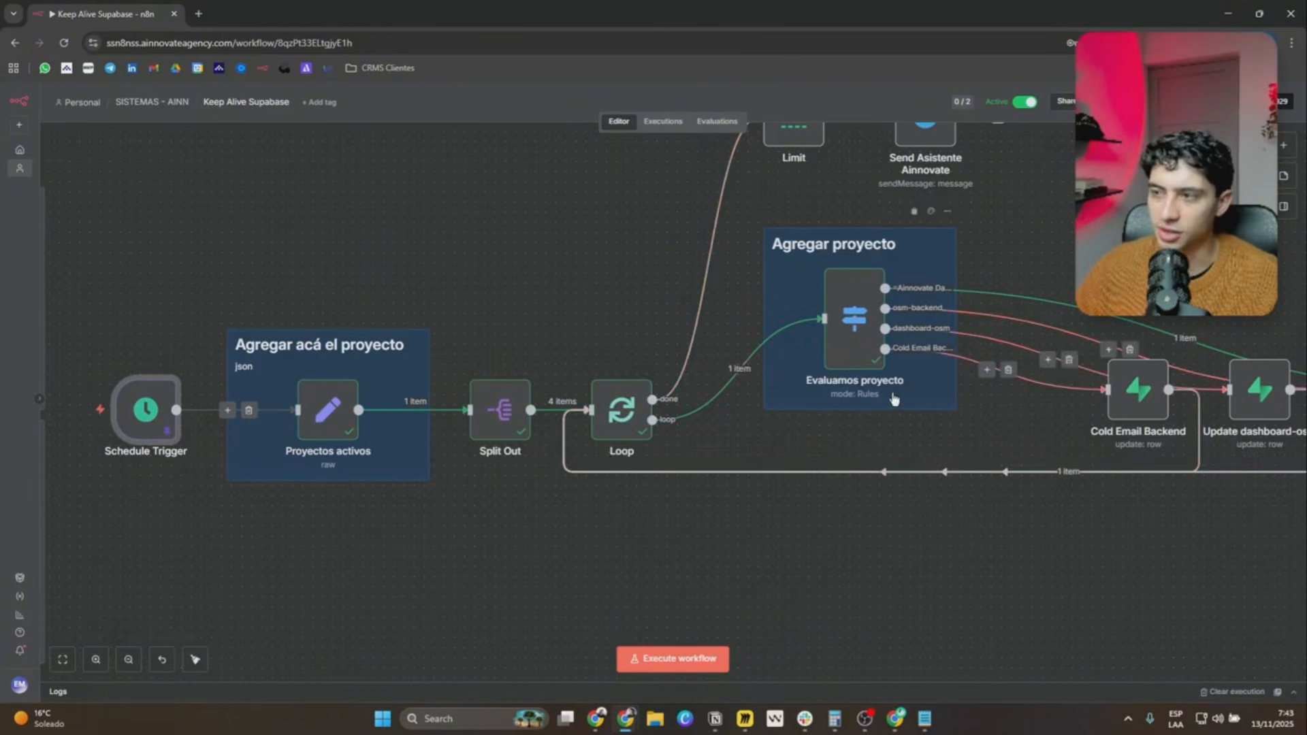
pyautogui.hscroll(8, 735, 572)
pyautogui.hscroll(-8, 557, 573)
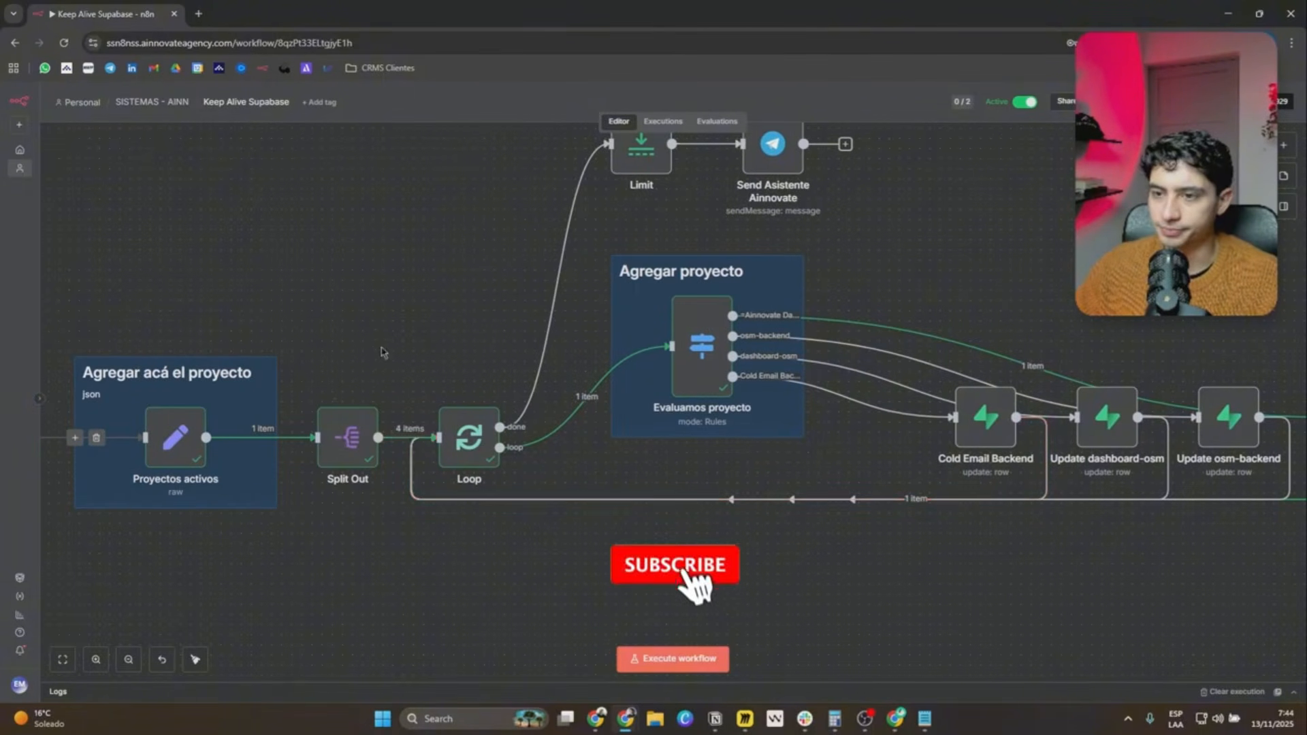
pyautogui.moveTo(382, 353); pyautogui.dragTo(411, 326)
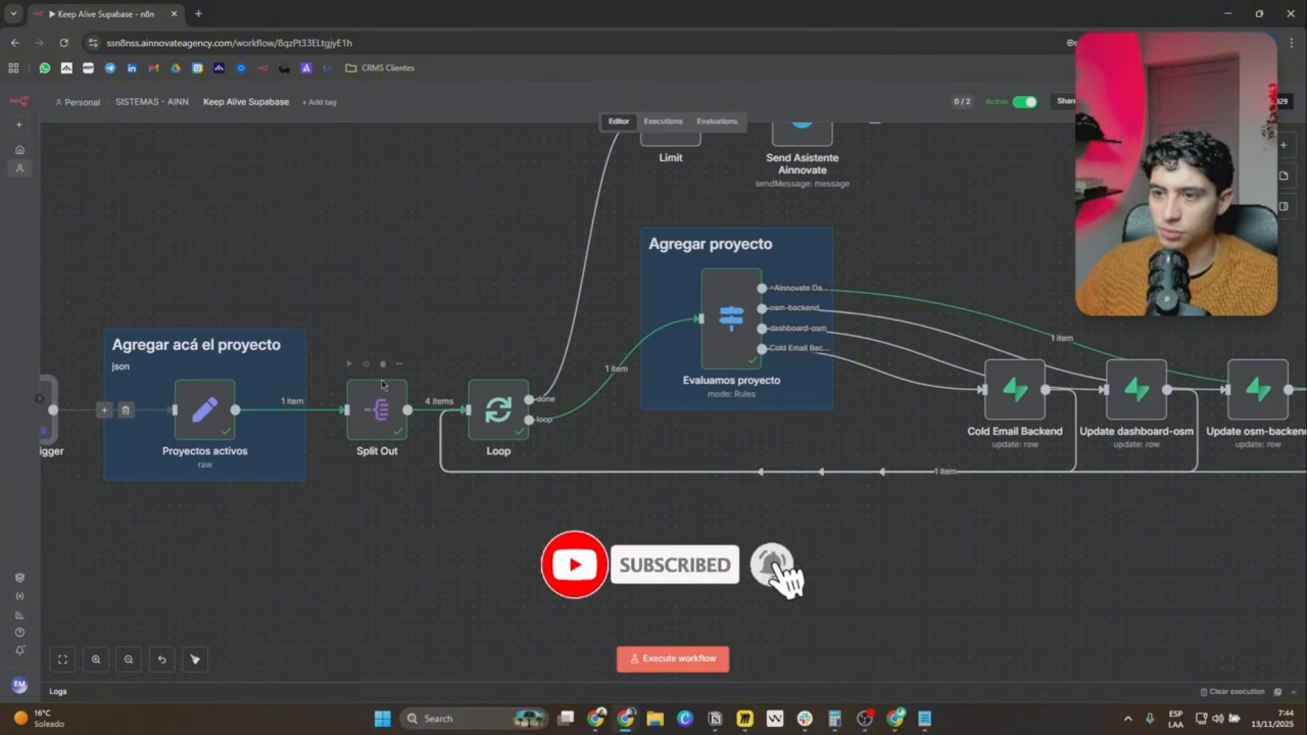
pyautogui.doubleClick(205, 410)
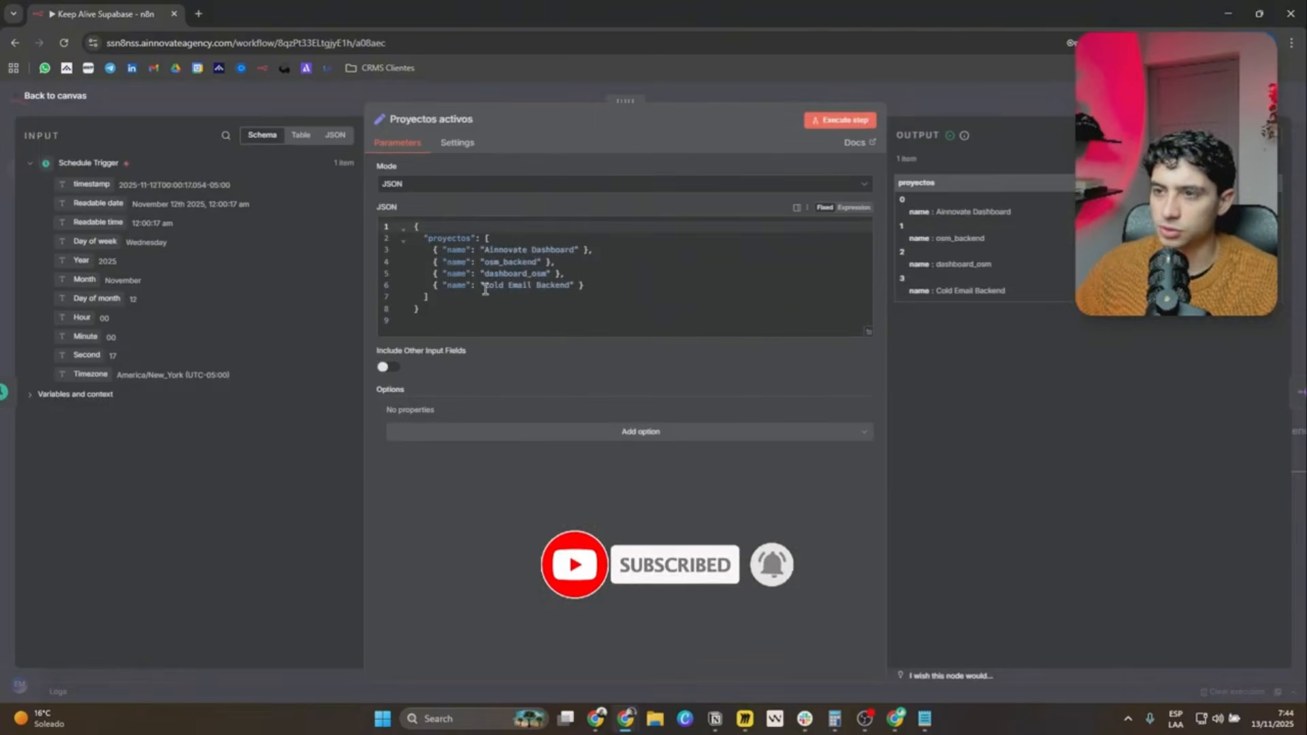
pyautogui.moveTo(581, 282); pyautogui.dragTo(433, 285)
pyautogui.click(604, 286)
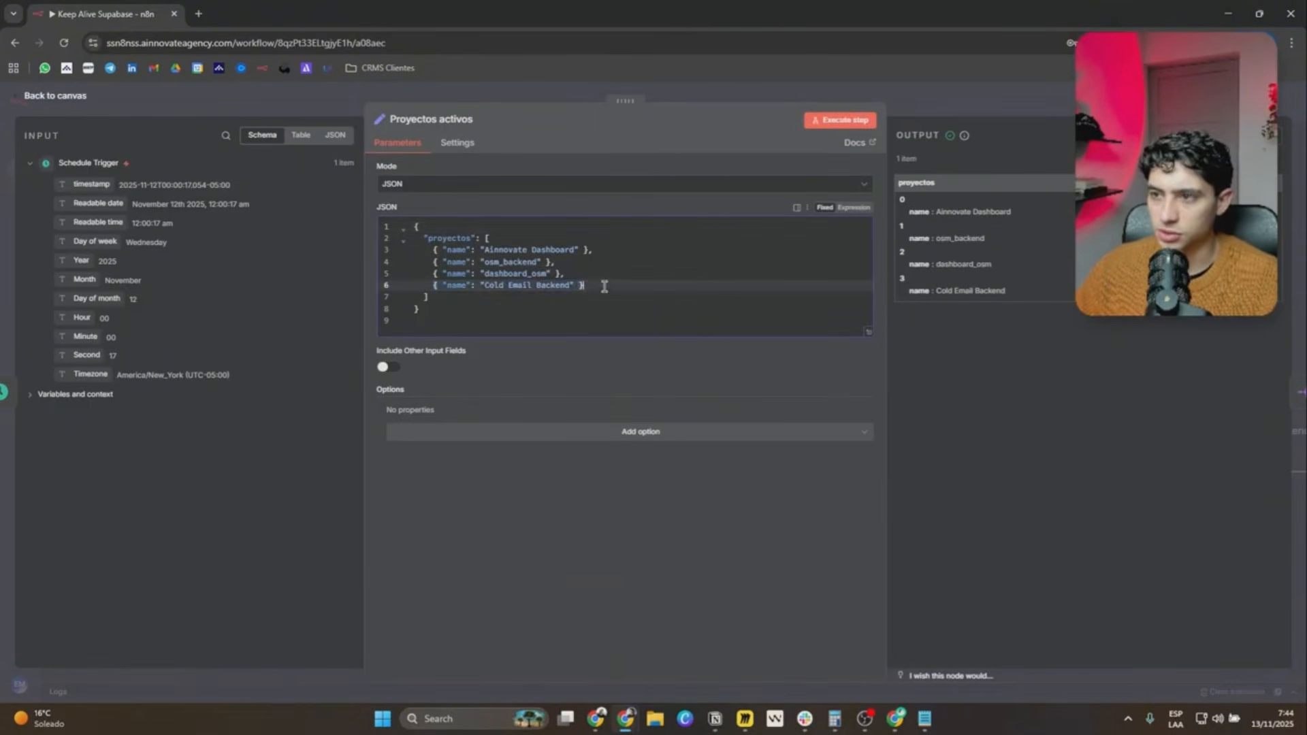
pyautogui.press('Return')
pyautogui.write('{ "name": "Cold Email Backend" }')
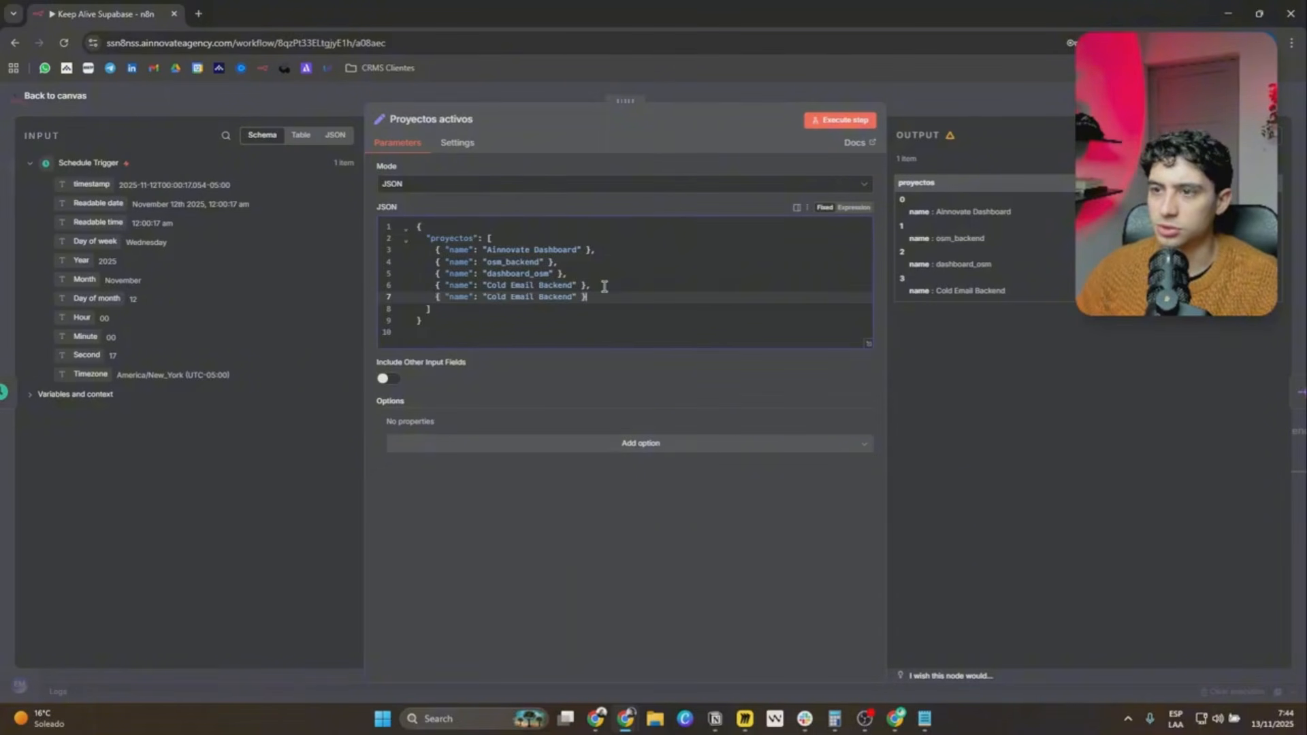
# Switch to Supabase and copy the project name Dashboard Emails Clientes from the project's home page.
pyautogui.moveTo(577, 298); pyautogui.dragTo(494, 301)
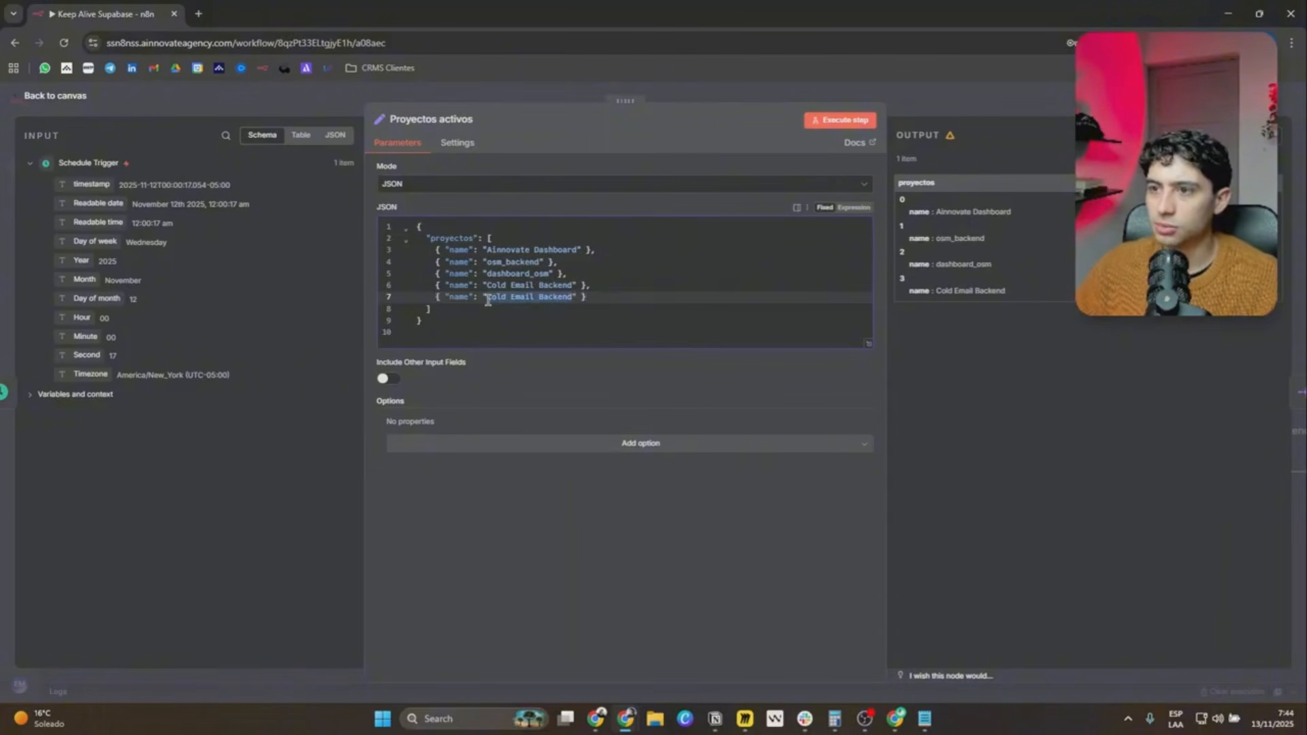
pyautogui.click(965, 101)
pyautogui.moveTo(639, 728)
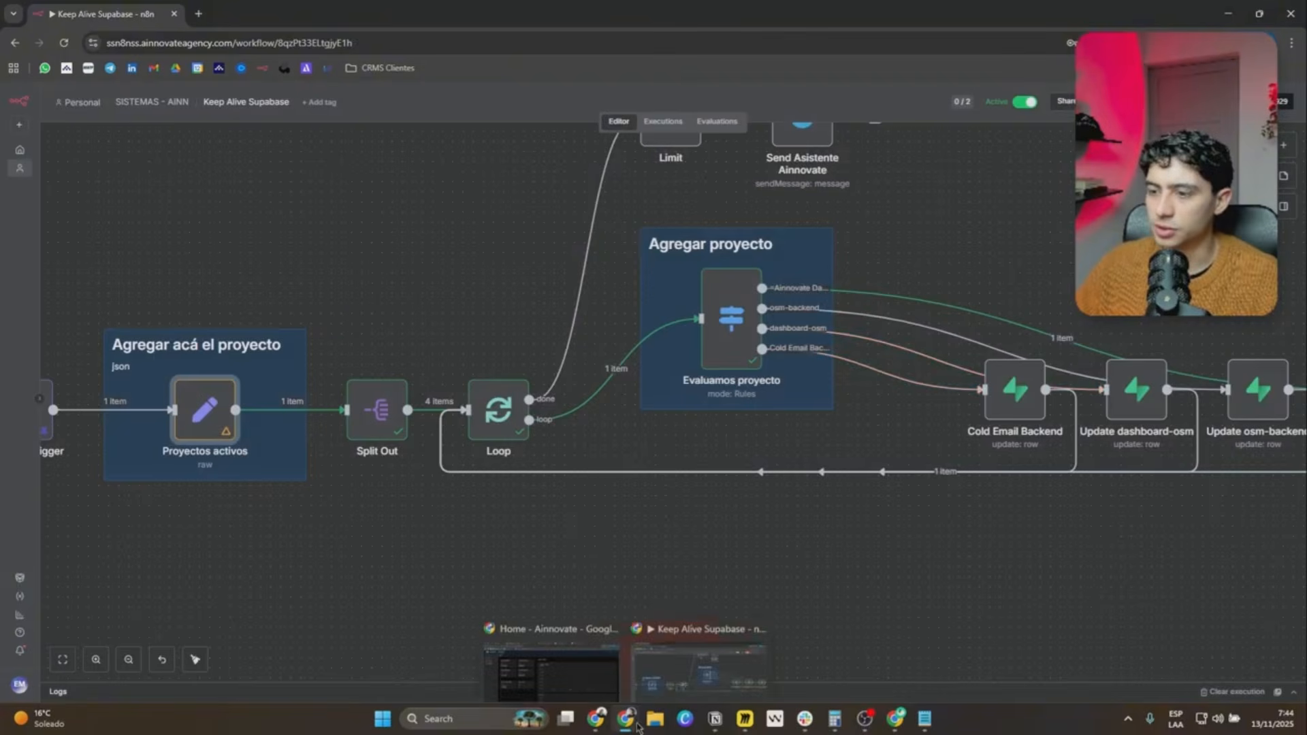
pyautogui.click(894, 718)
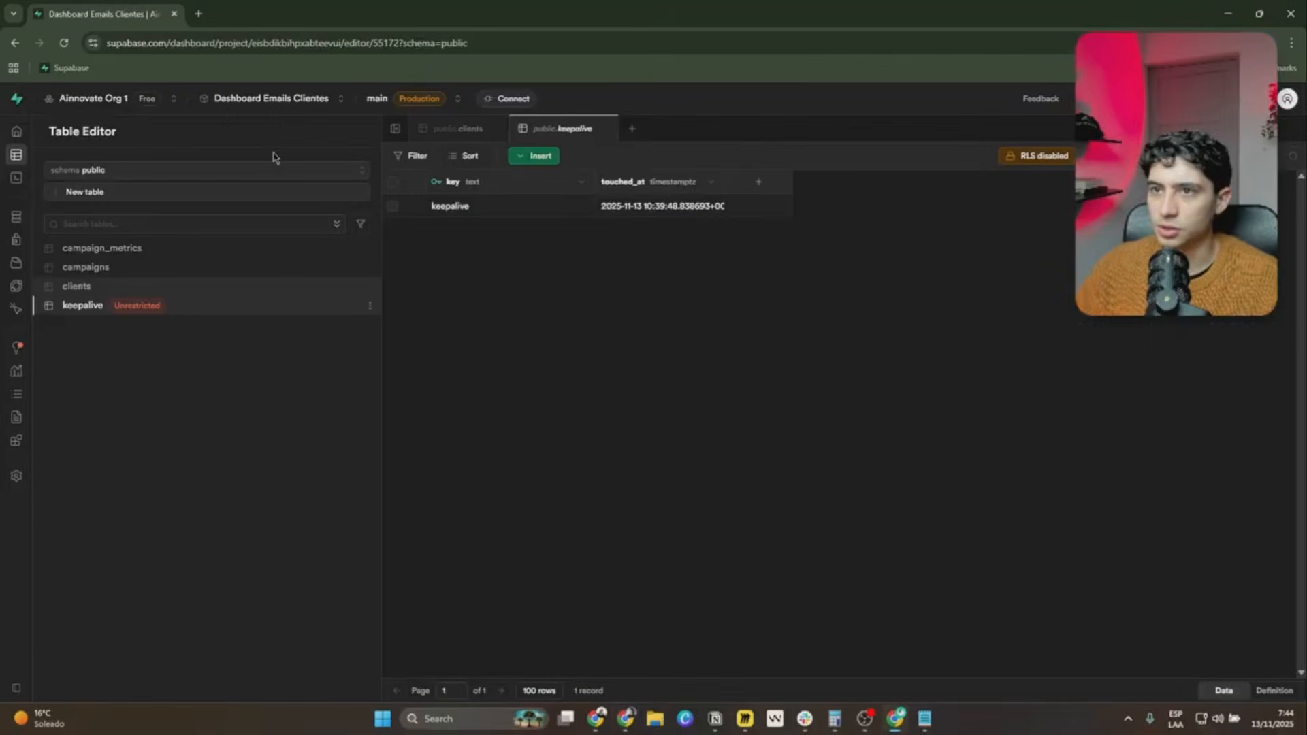
pyautogui.click(269, 106)
pyautogui.moveTo(232, 177); pyautogui.dragTo(466, 182)
pyautogui.hotkey('ctrl', 'c')
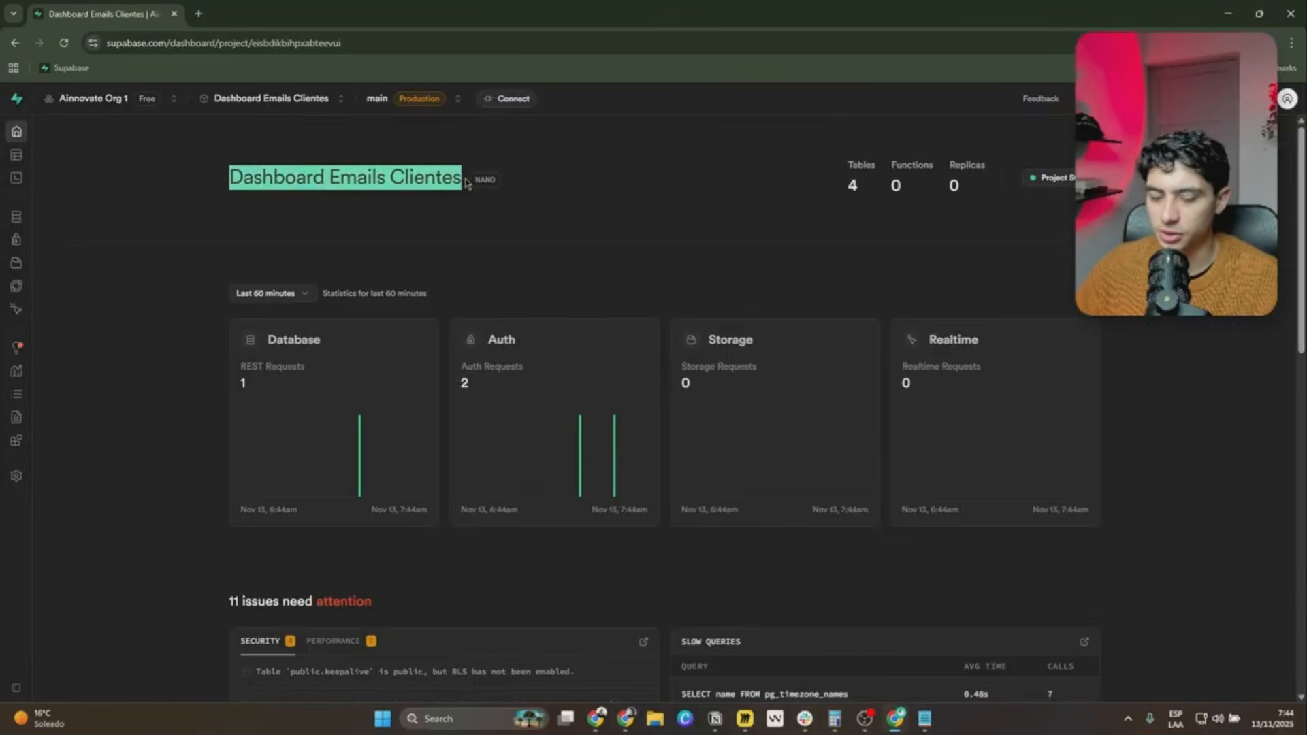
# Back in n8n's Proyectos activos node, replace the name in the duplicated last JSON entry with Dashboard Emails Clientes.
pyautogui.hotkey('alt', 'Tab')
pyautogui.doubleClick(204, 418)
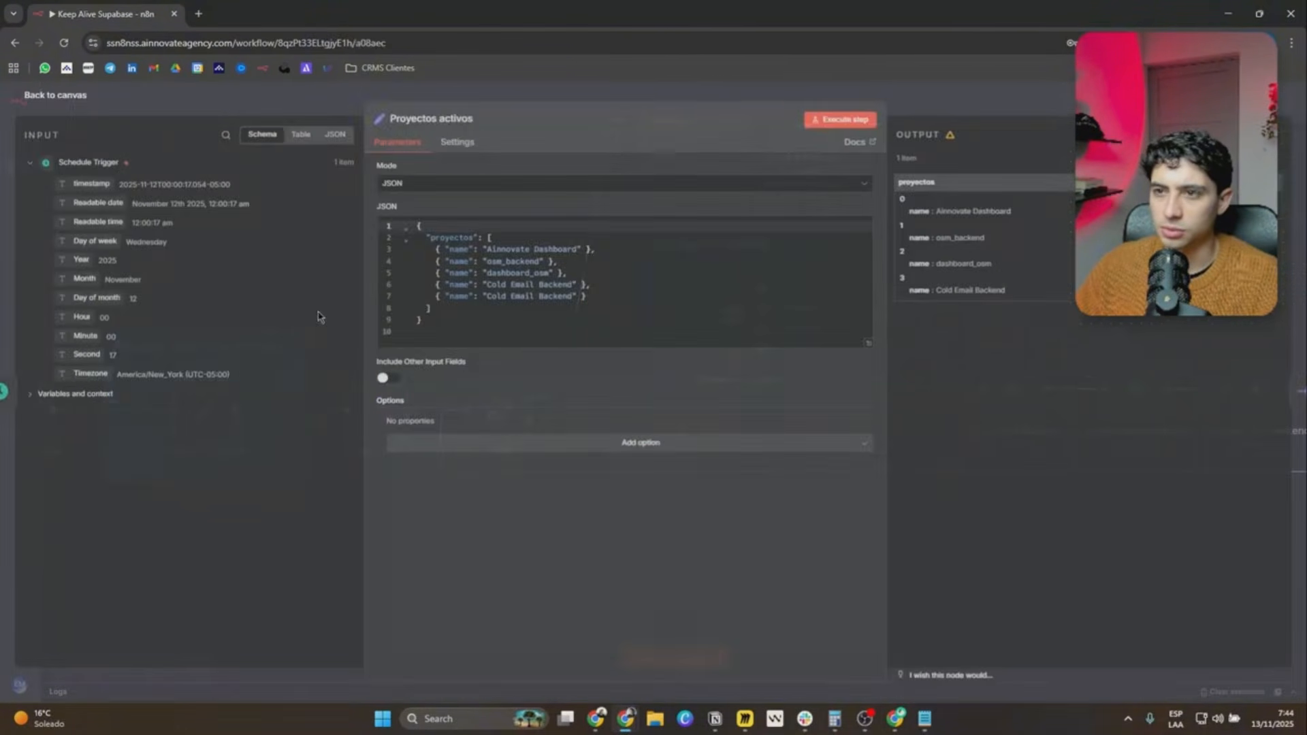
pyautogui.moveTo(574, 300); pyautogui.dragTo(523, 297)
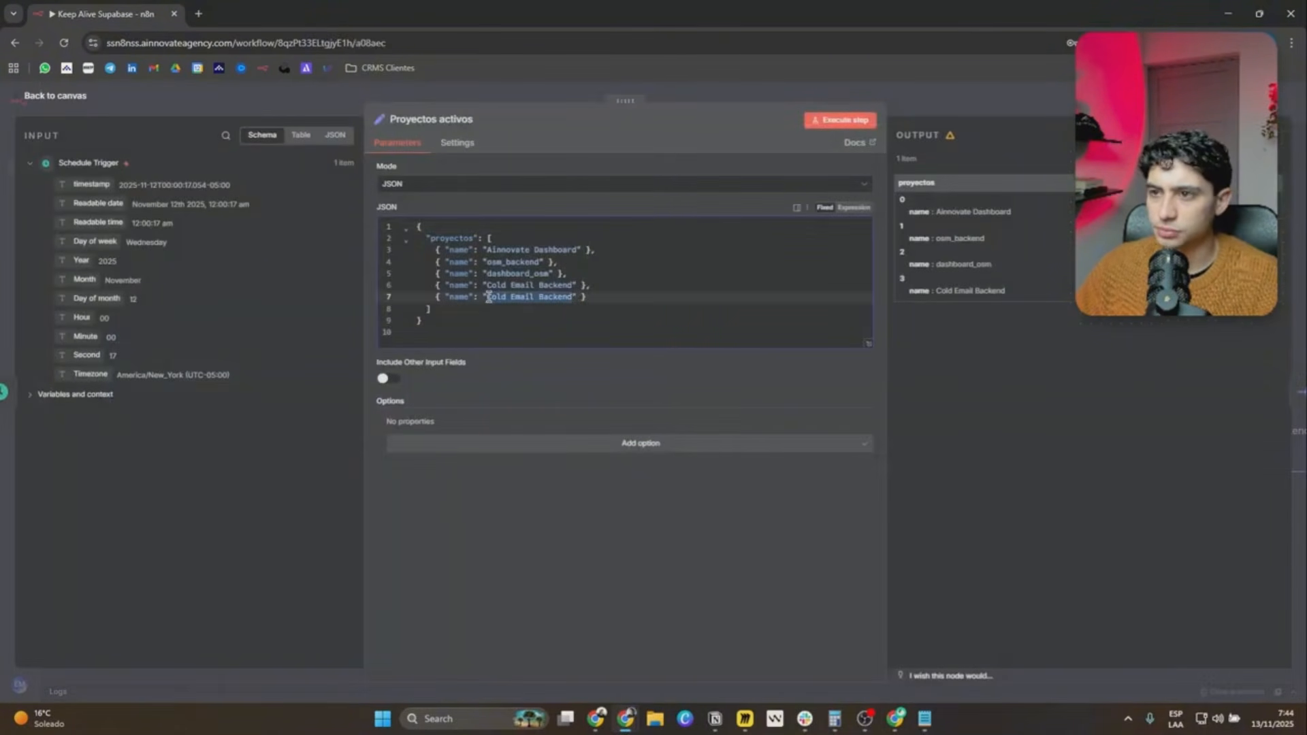
pyautogui.hotkey('ctrl', 'v')
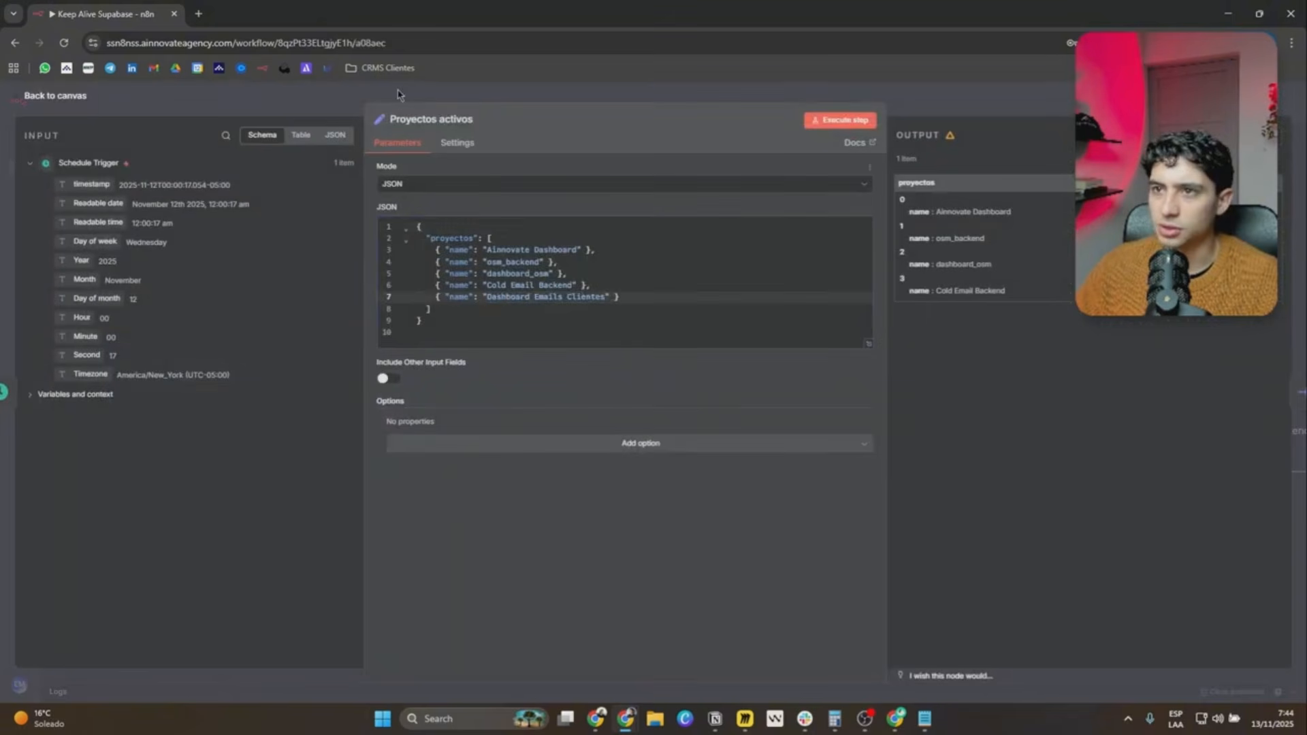
pyautogui.click(376, 95)
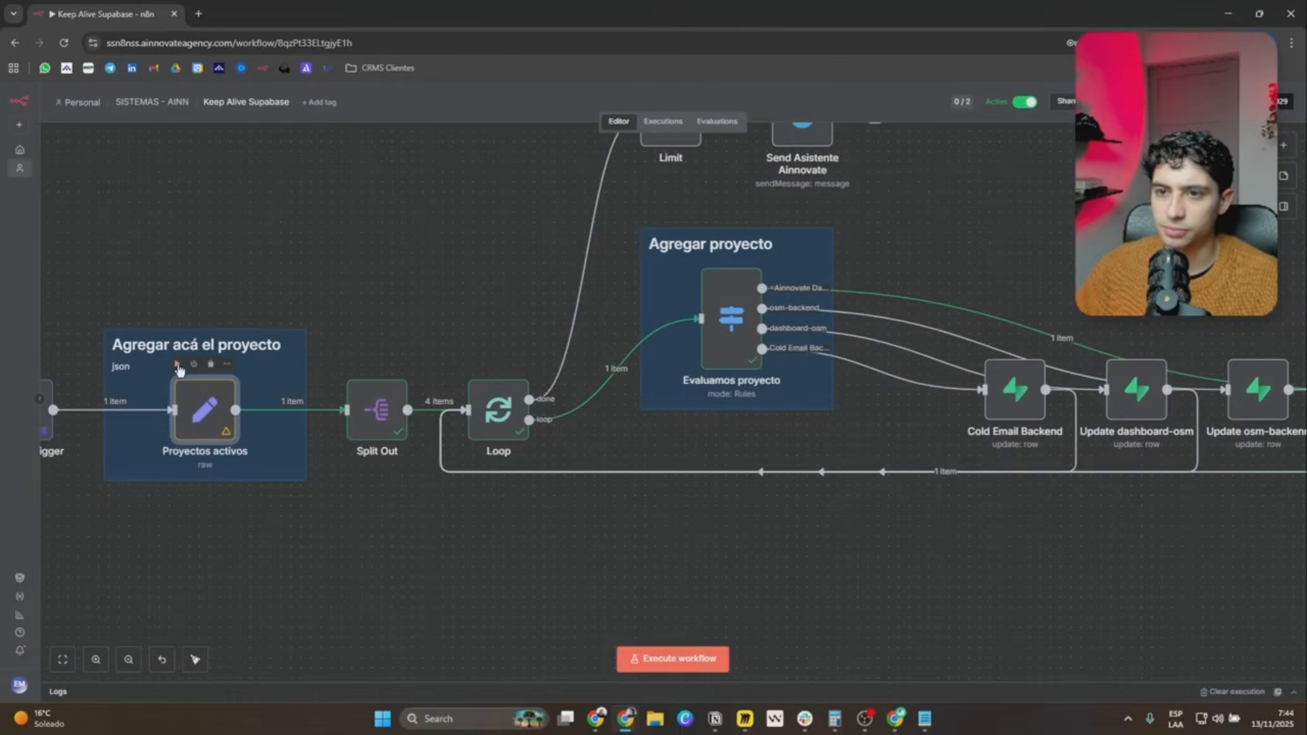
# Execute the Proyectos activos and Split Out nodes and check the project names in the Split Out output.
pyautogui.click(178, 368)
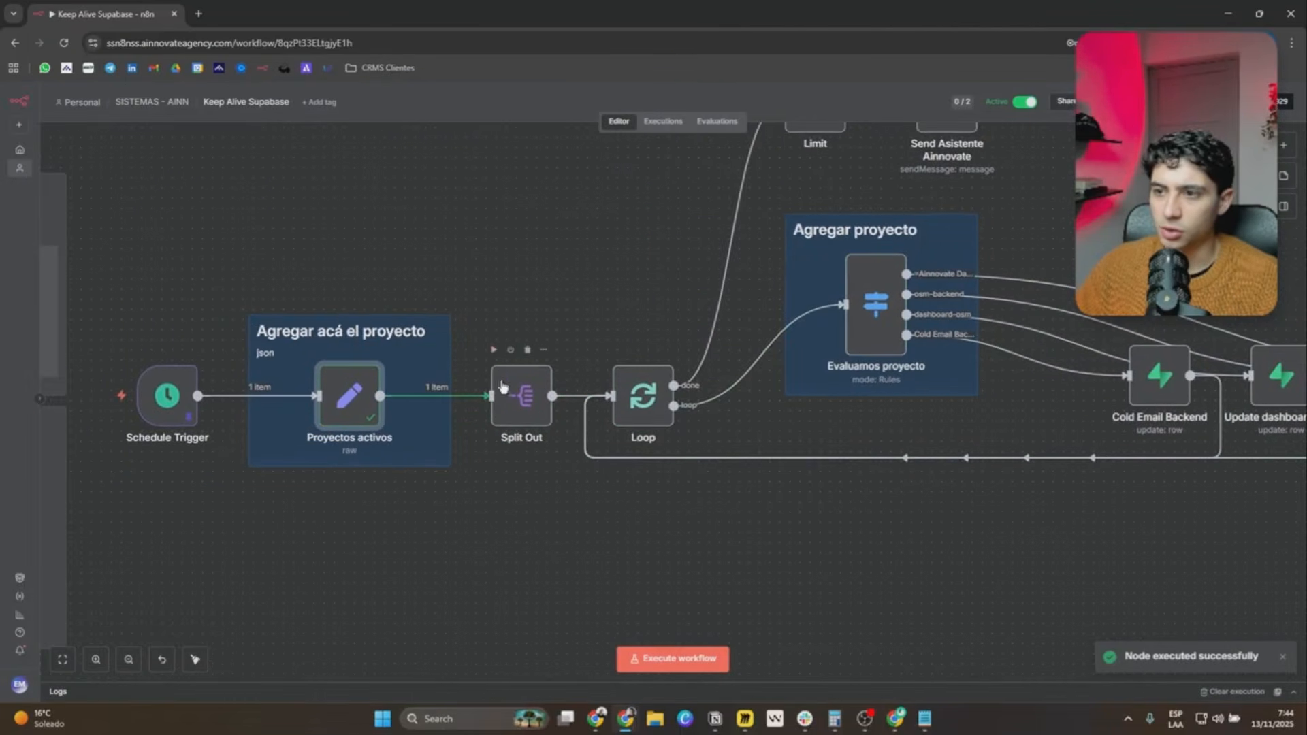
pyautogui.click(493, 350)
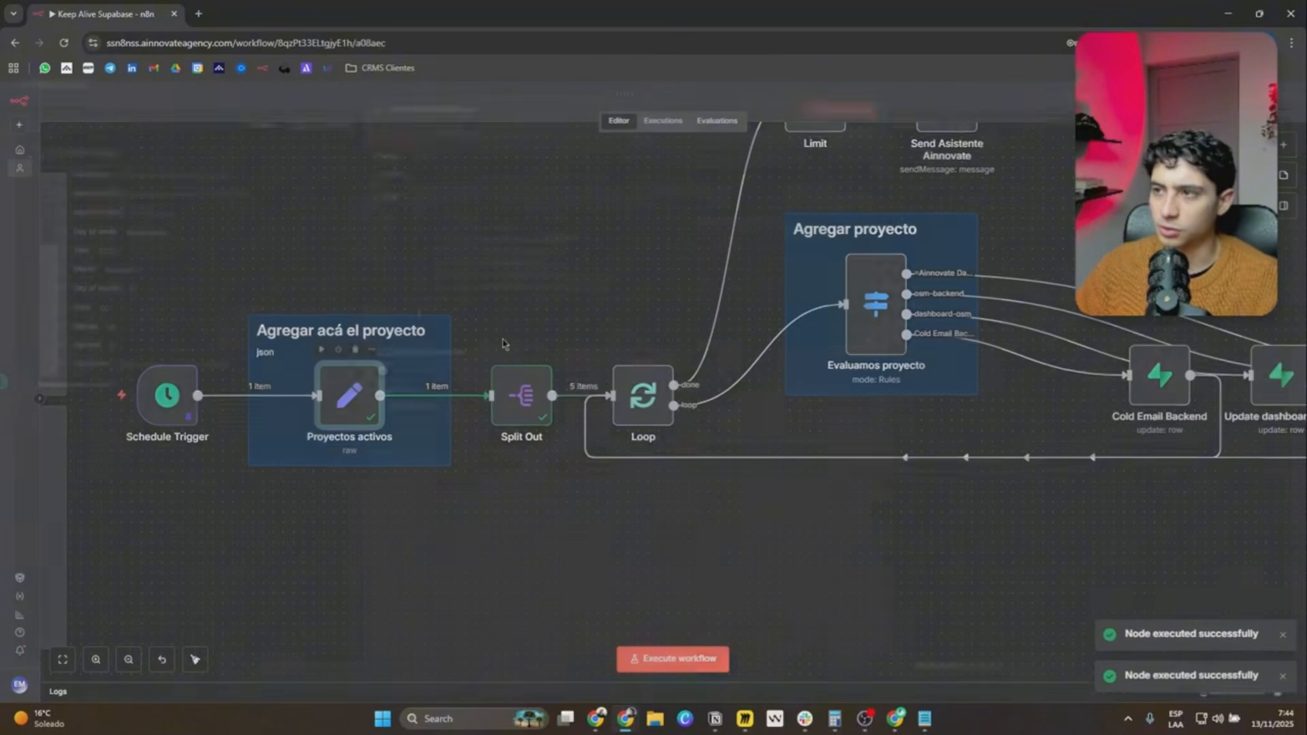
pyautogui.doubleClick(349, 394)
pyautogui.press('Escape')
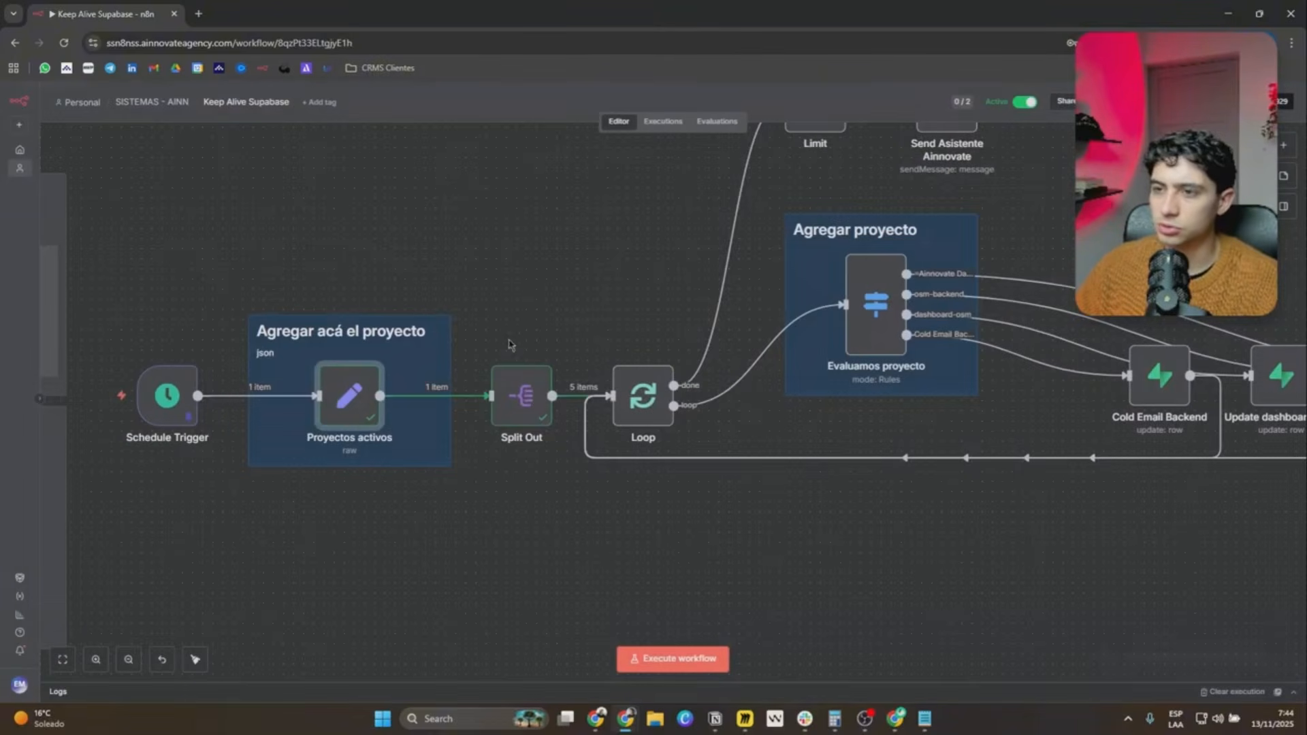
pyautogui.doubleClick(524, 402)
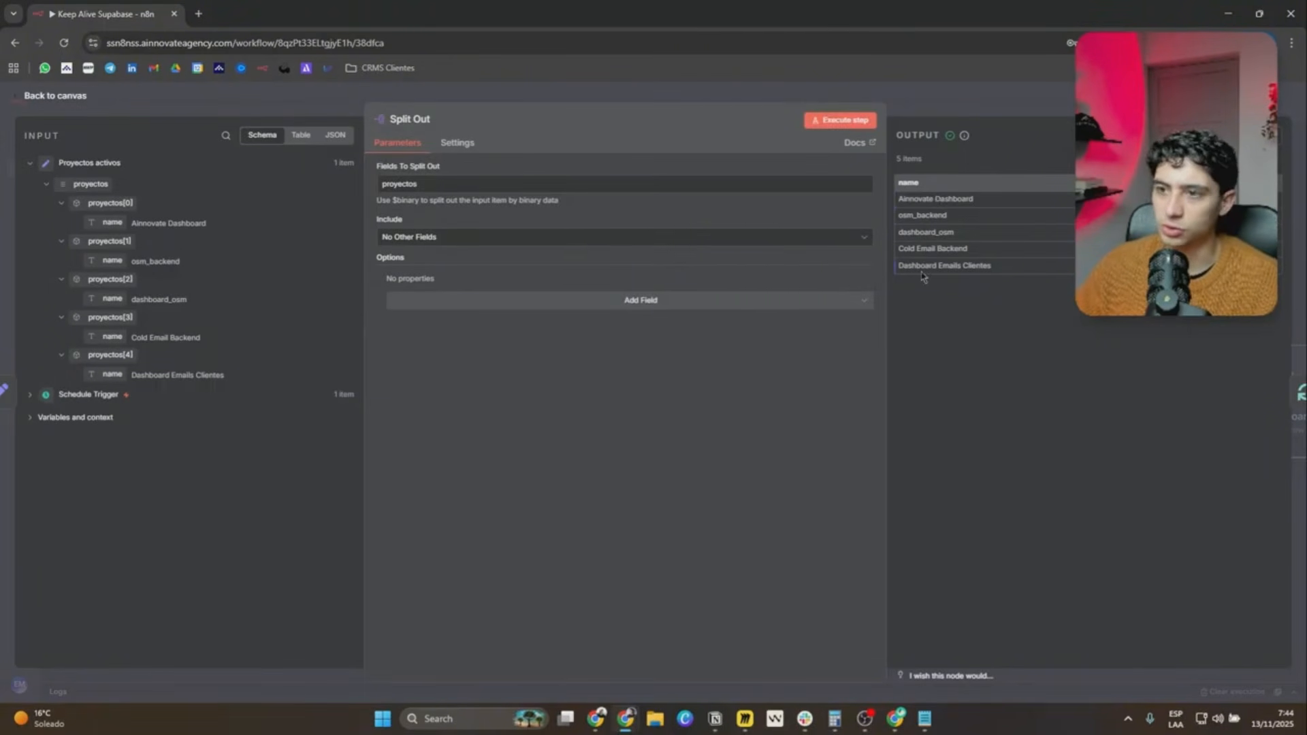
pyautogui.press('Escape')
# Execute the Loop node that follows Split Out to feed it the updated project list.
pyautogui.moveTo(583, 330); pyautogui.dragTo(528, 311)
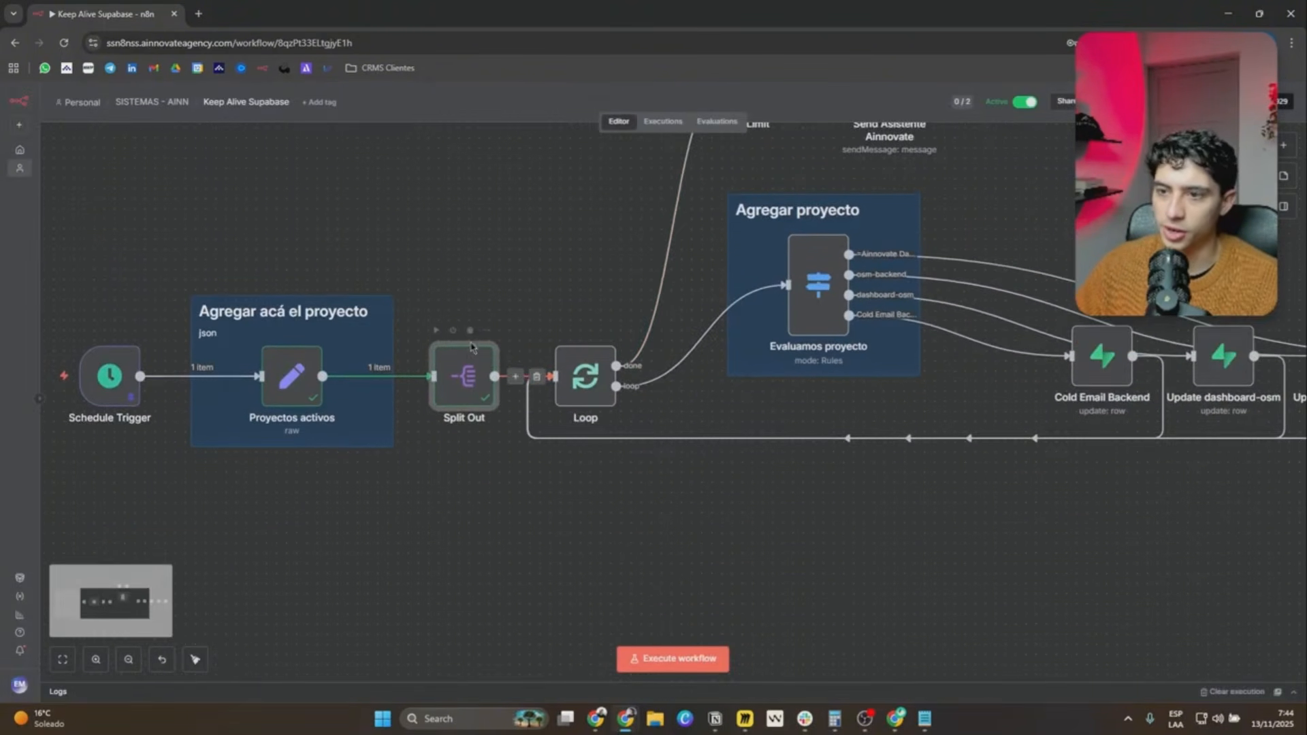
pyautogui.scroll(5, 349, 355)
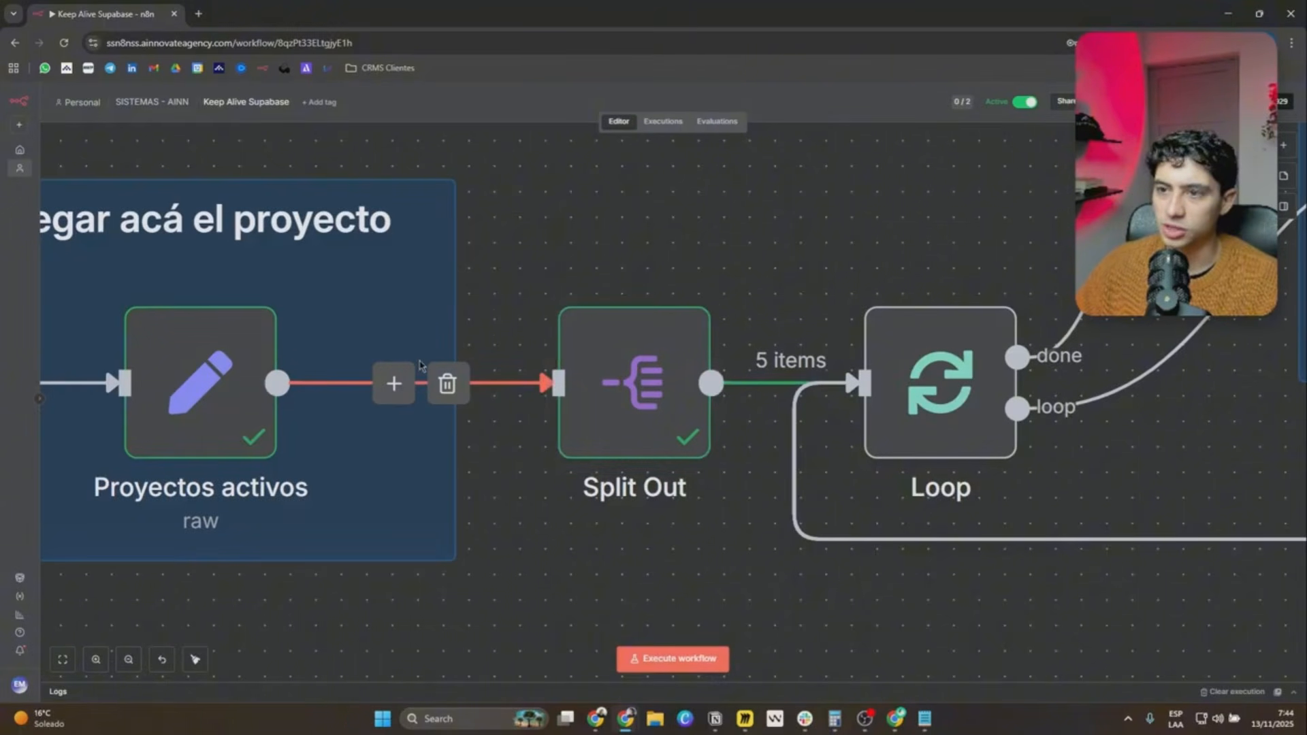
pyautogui.scroll(-3, 835, 263)
pyautogui.moveTo(701, 231); pyautogui.dragTo(338, 233)
pyautogui.moveTo(582, 234); pyautogui.dragTo(373, 292)
pyautogui.click(404, 312)
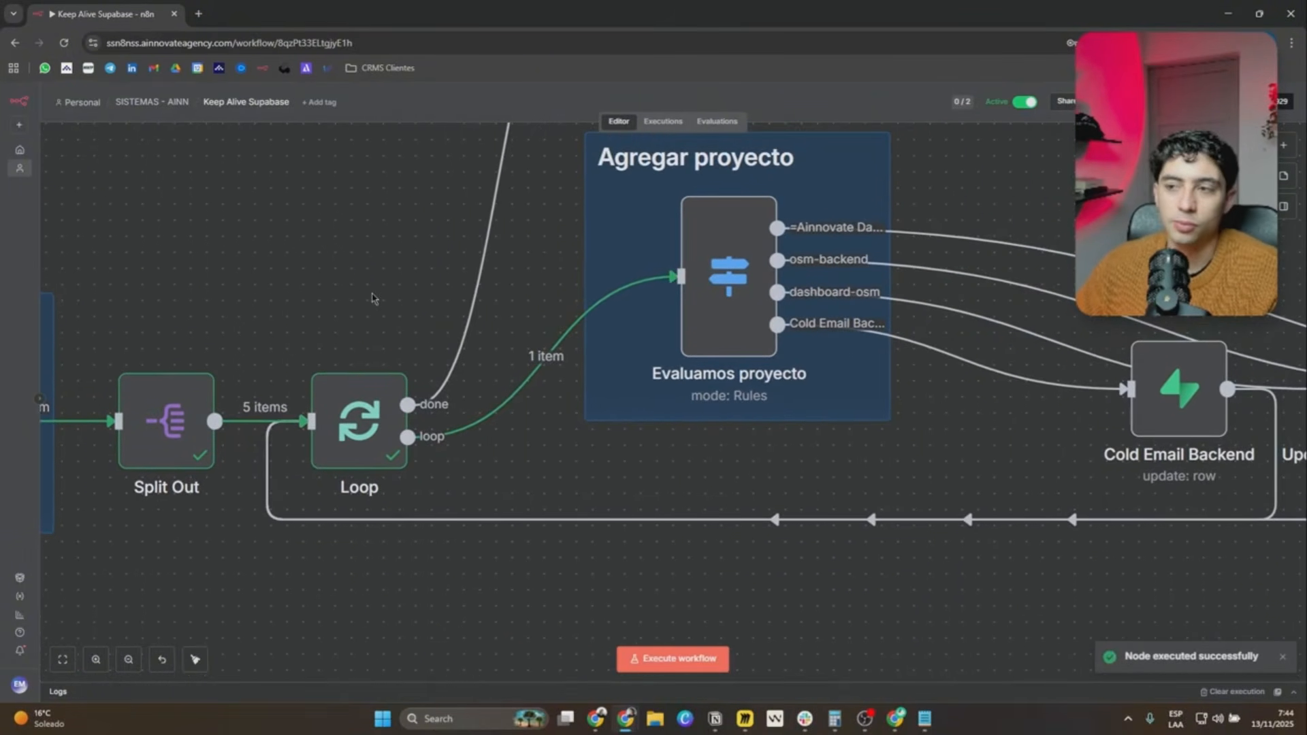
# Execute the Evaluamos proyecto switch node and open its routing rules.
pyautogui.scroll(-3, 622, 417)
pyautogui.moveTo(696, 453); pyautogui.dragTo(554, 461)
pyautogui.moveTo(443, 467); pyautogui.dragTo(507, 467)
pyautogui.moveTo(861, 469); pyautogui.dragTo(697, 473)
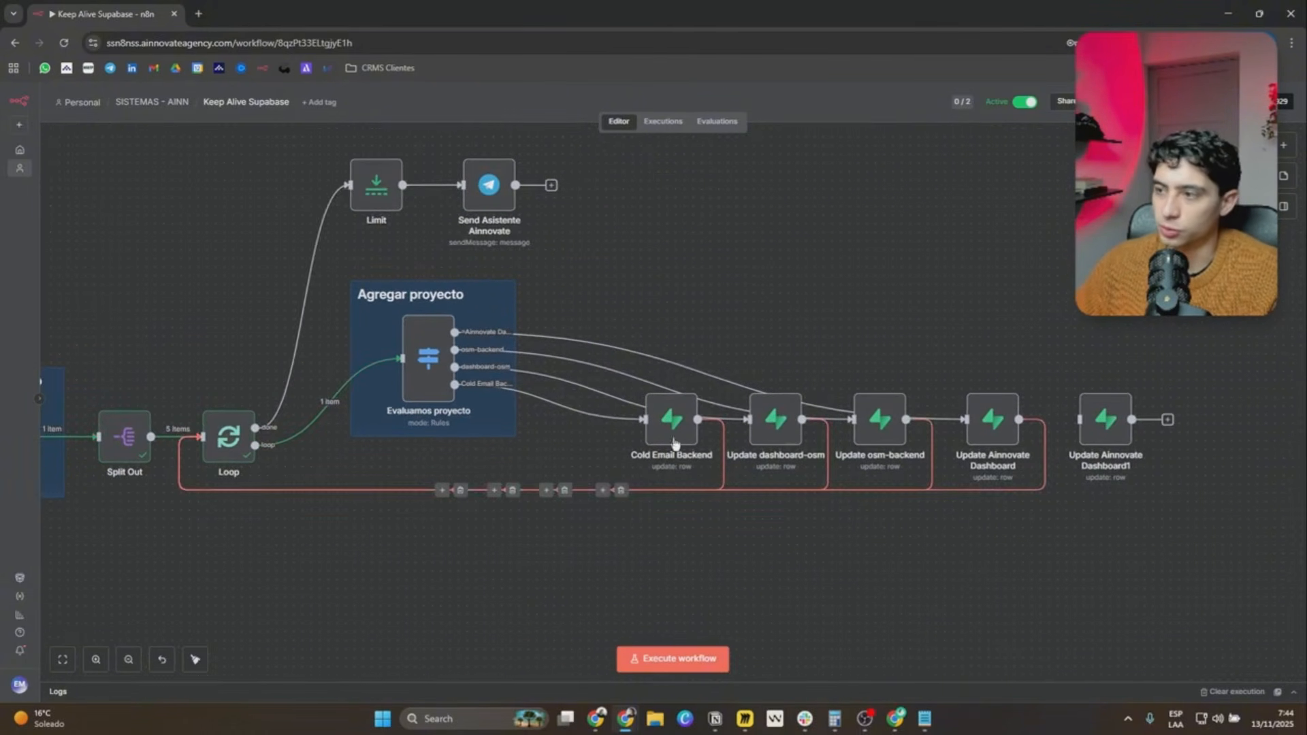
pyautogui.moveTo(414, 369); pyautogui.dragTo(499, 386)
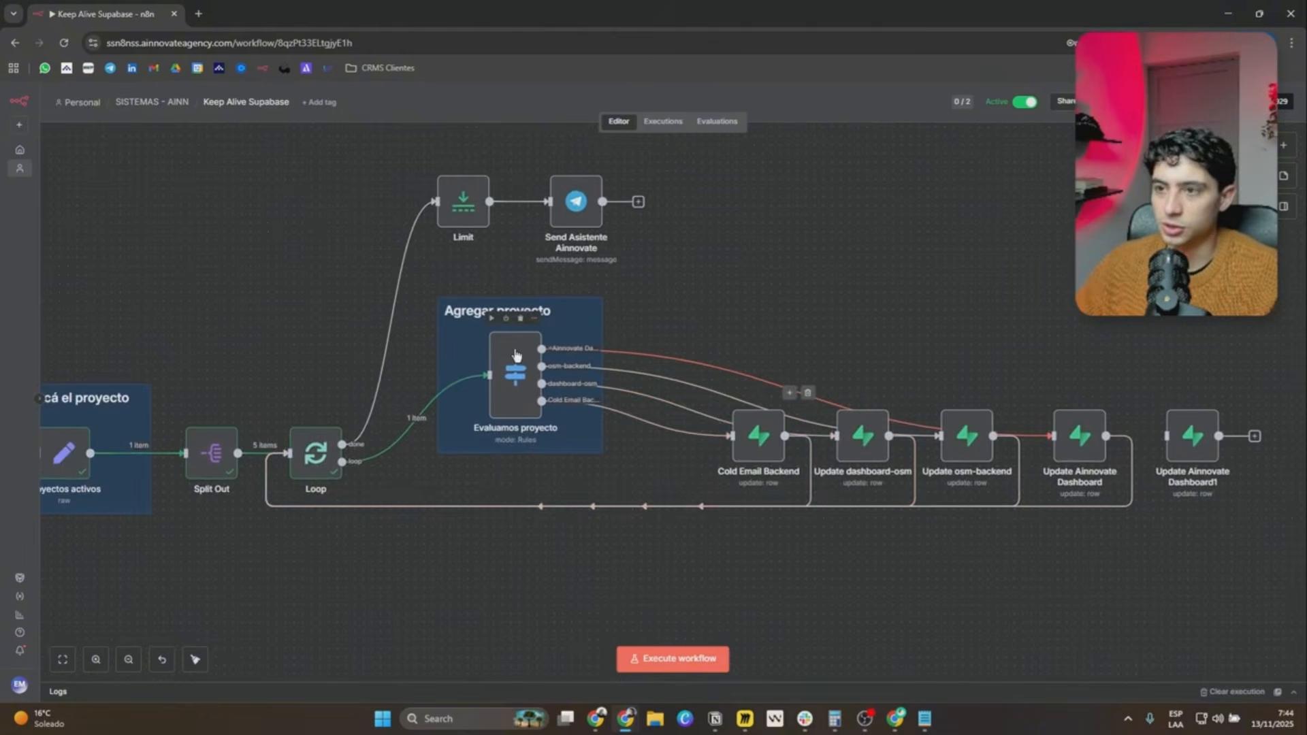
pyautogui.scroll(2, 499, 386)
pyautogui.doubleClick(499, 386)
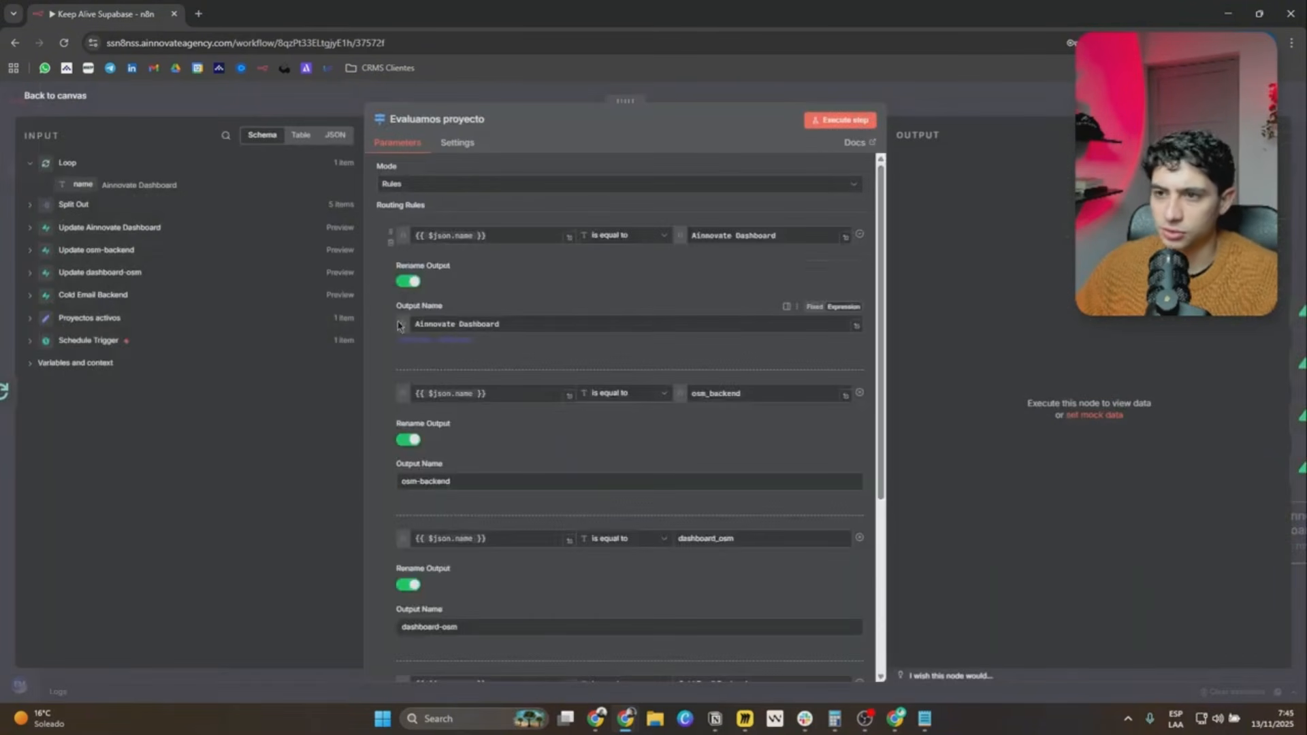
pyautogui.press('Escape')
pyautogui.moveTo(351, 396); pyautogui.dragTo(475, 353)
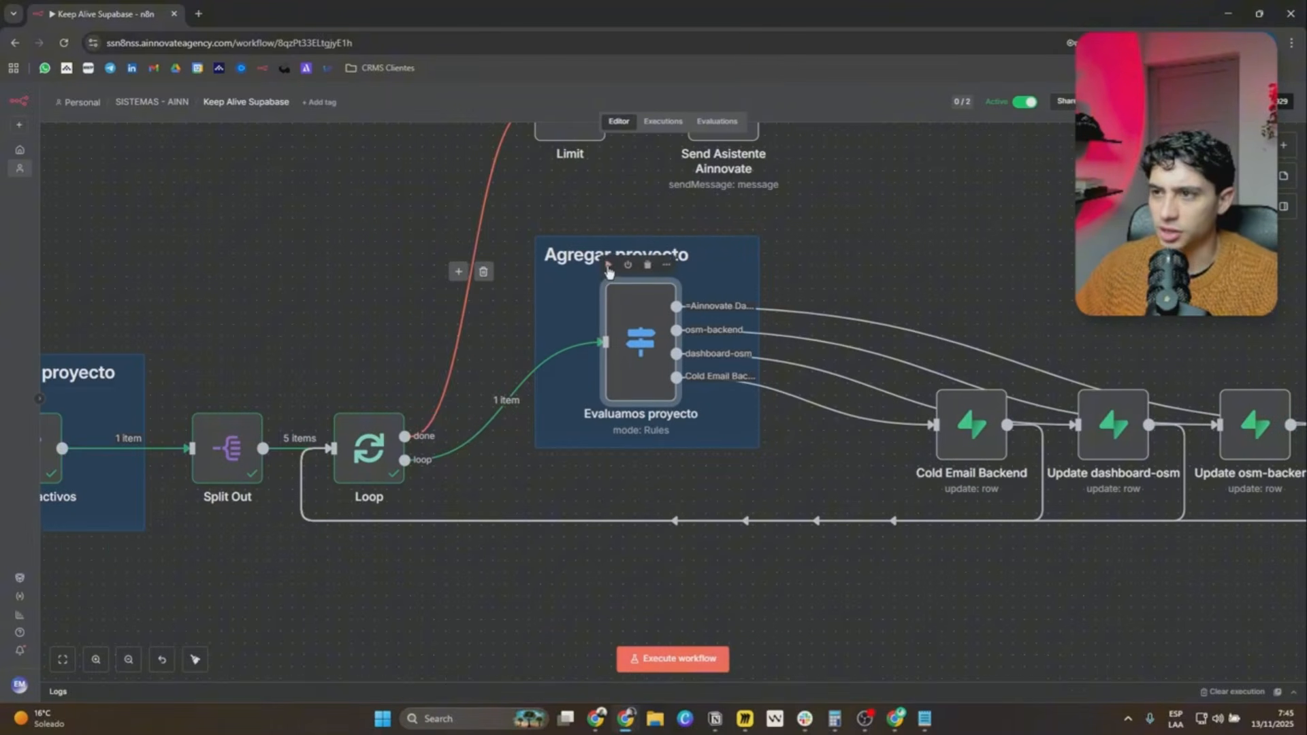
pyautogui.click(608, 266)
pyautogui.doubleClick(641, 343)
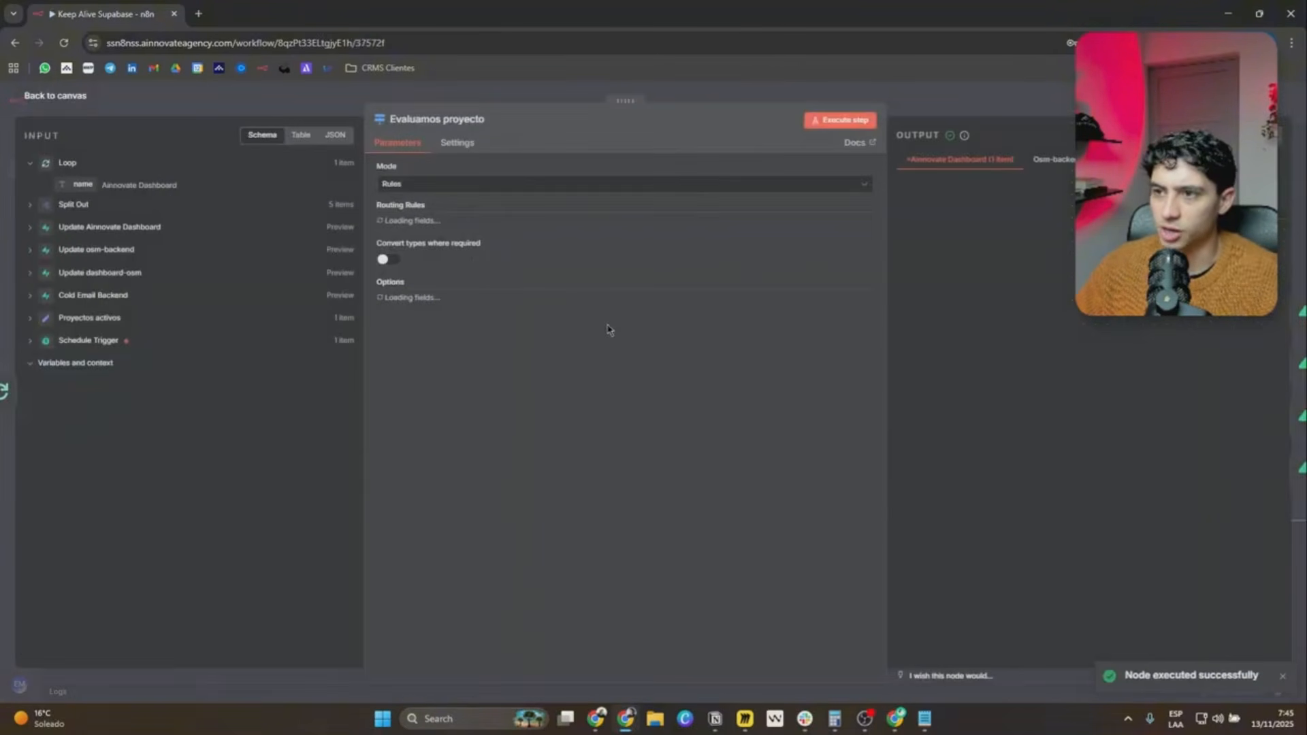
# Try to map the Loop's name field into the first value of the first routing rule, and return to the canvas.
pyautogui.click(507, 233)
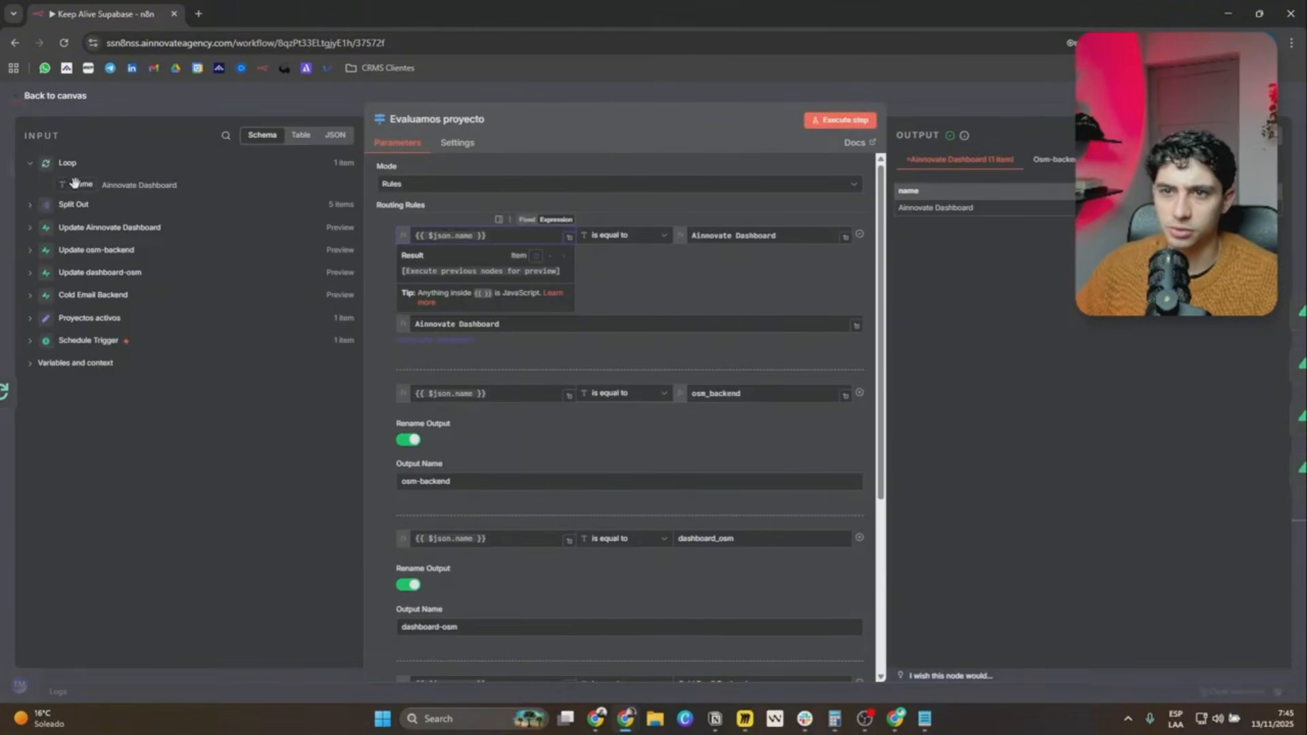
pyautogui.moveTo(75, 182); pyautogui.dragTo(517, 233)
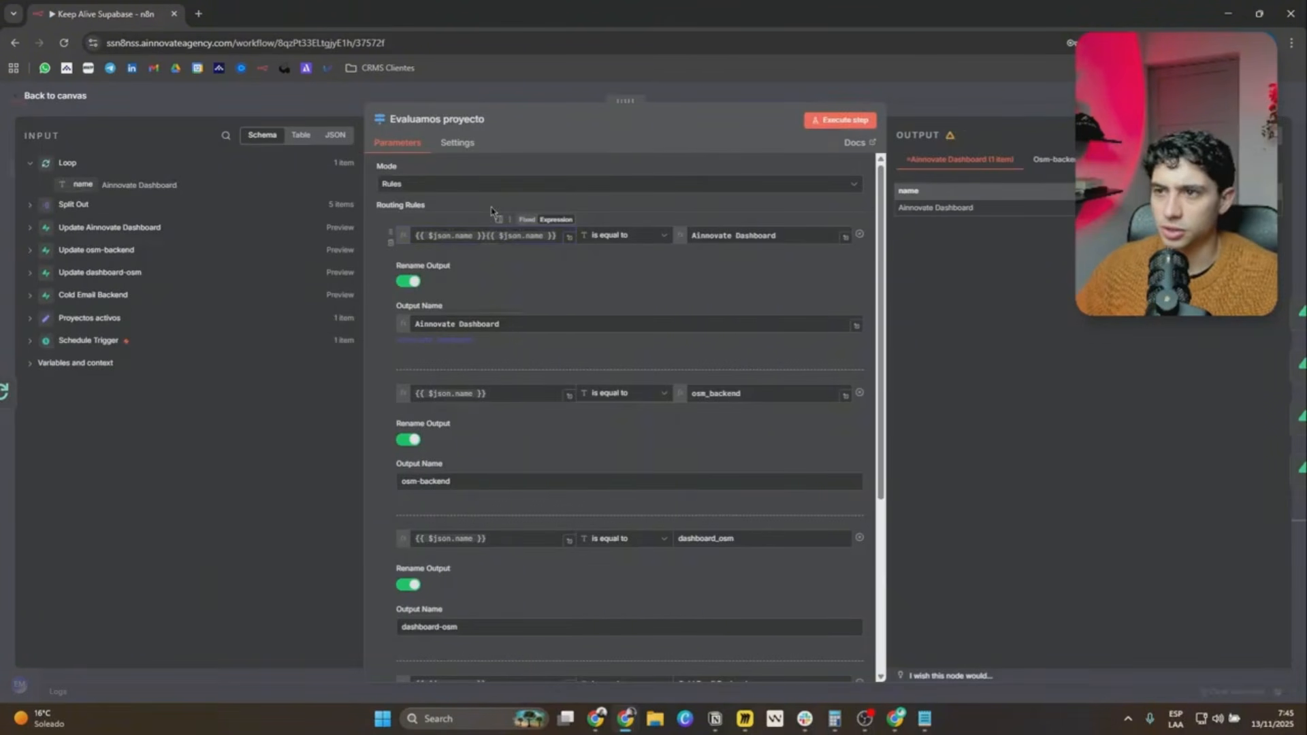
pyautogui.click(527, 231)
pyautogui.press('Escape')
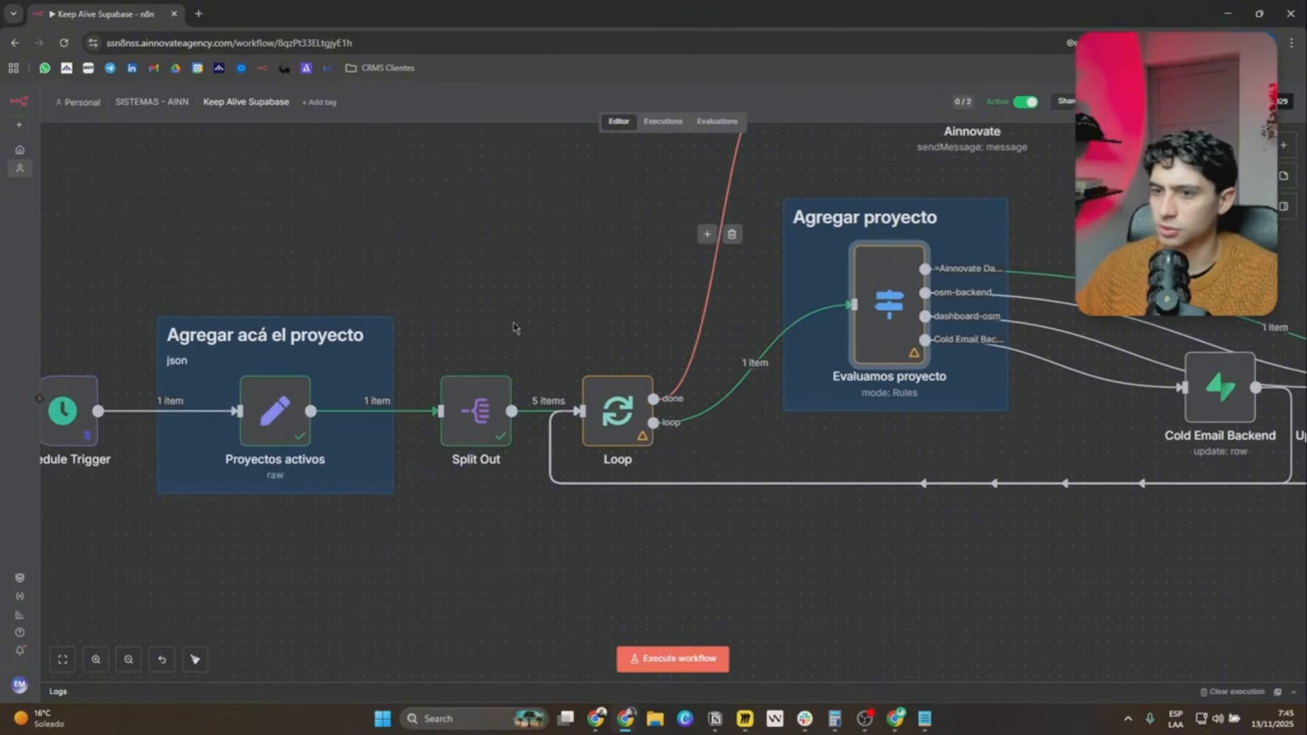
# Rerun the Loop and Evaluamos proyecto nodes and examine the first routing rule's name expression and output name.
pyautogui.scroll(-2, 561, 470)
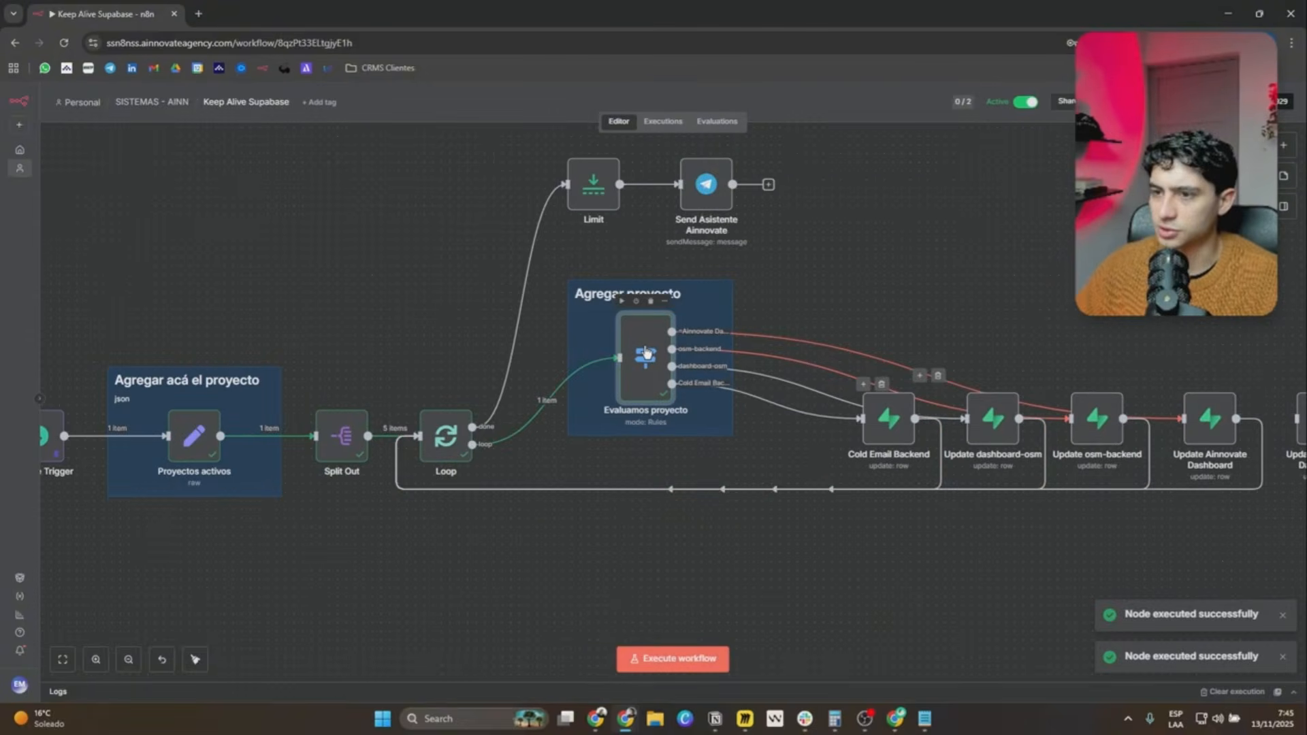
pyautogui.doubleClick(646, 353)
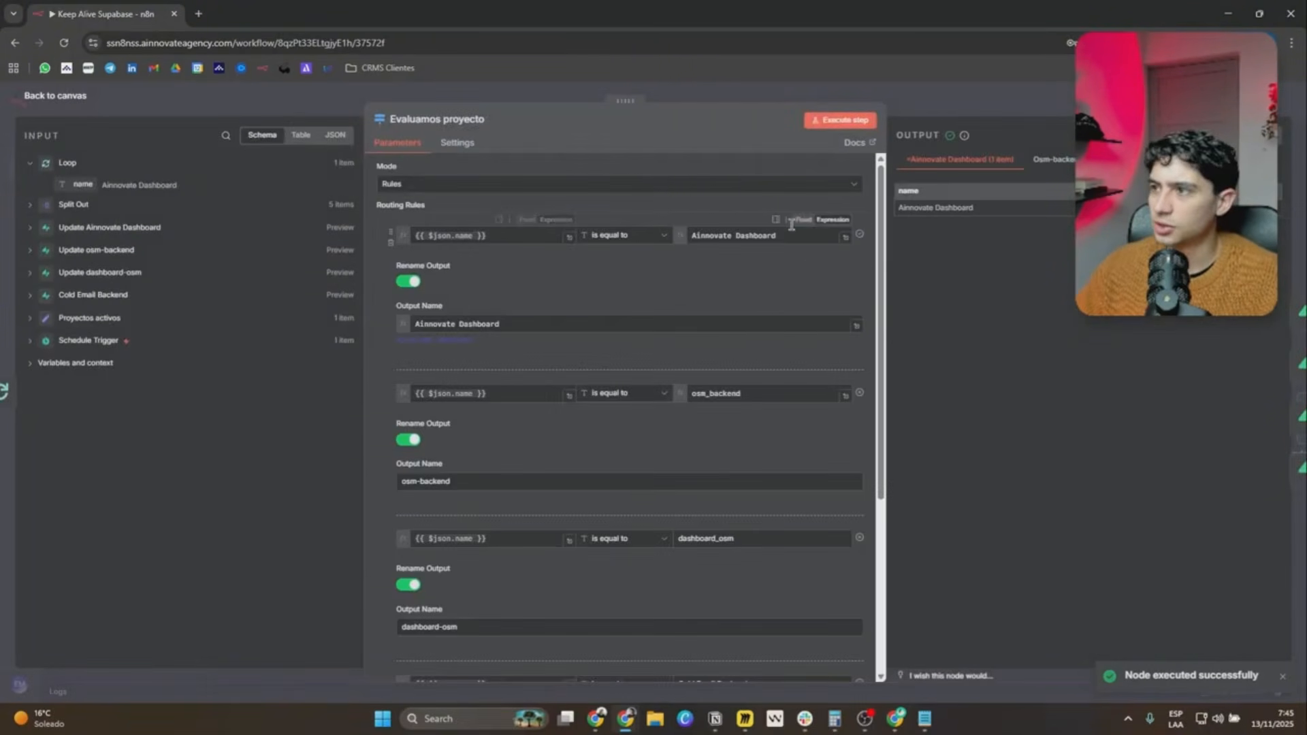
pyautogui.moveTo(397, 339); pyautogui.dragTo(473, 340)
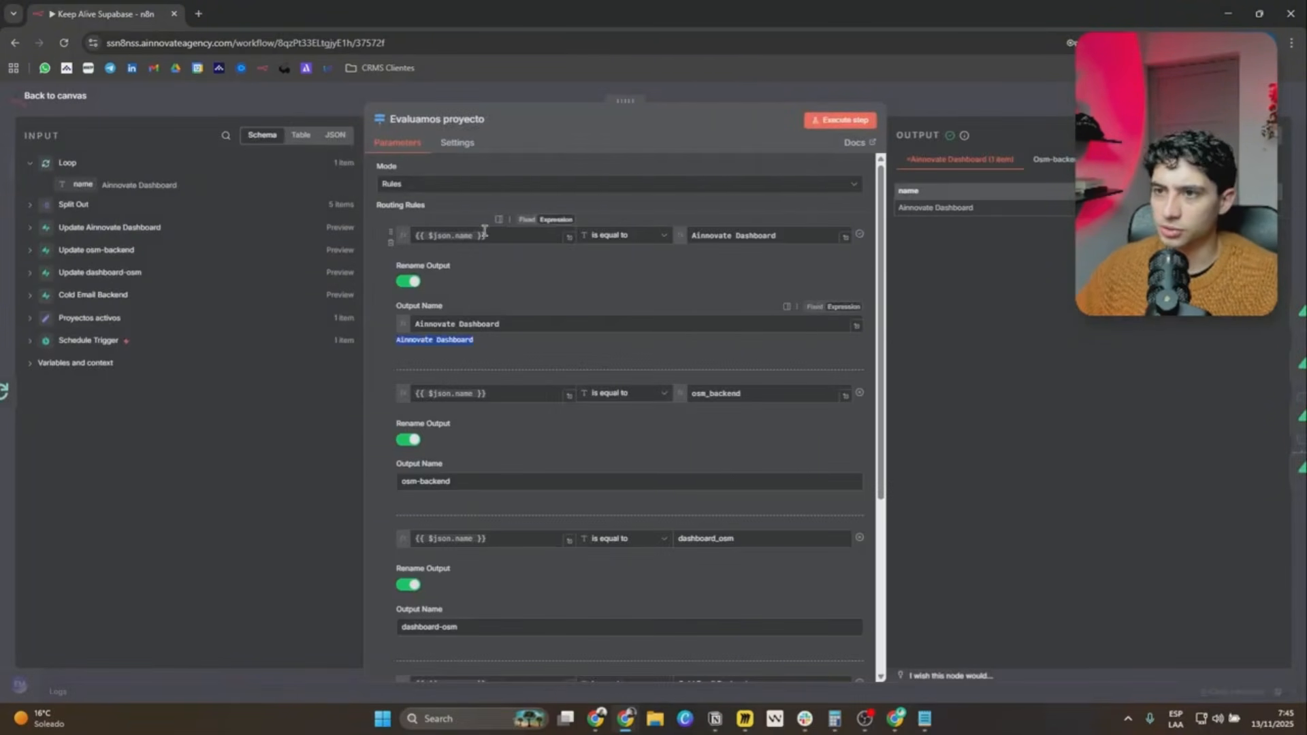
pyautogui.click(465, 236)
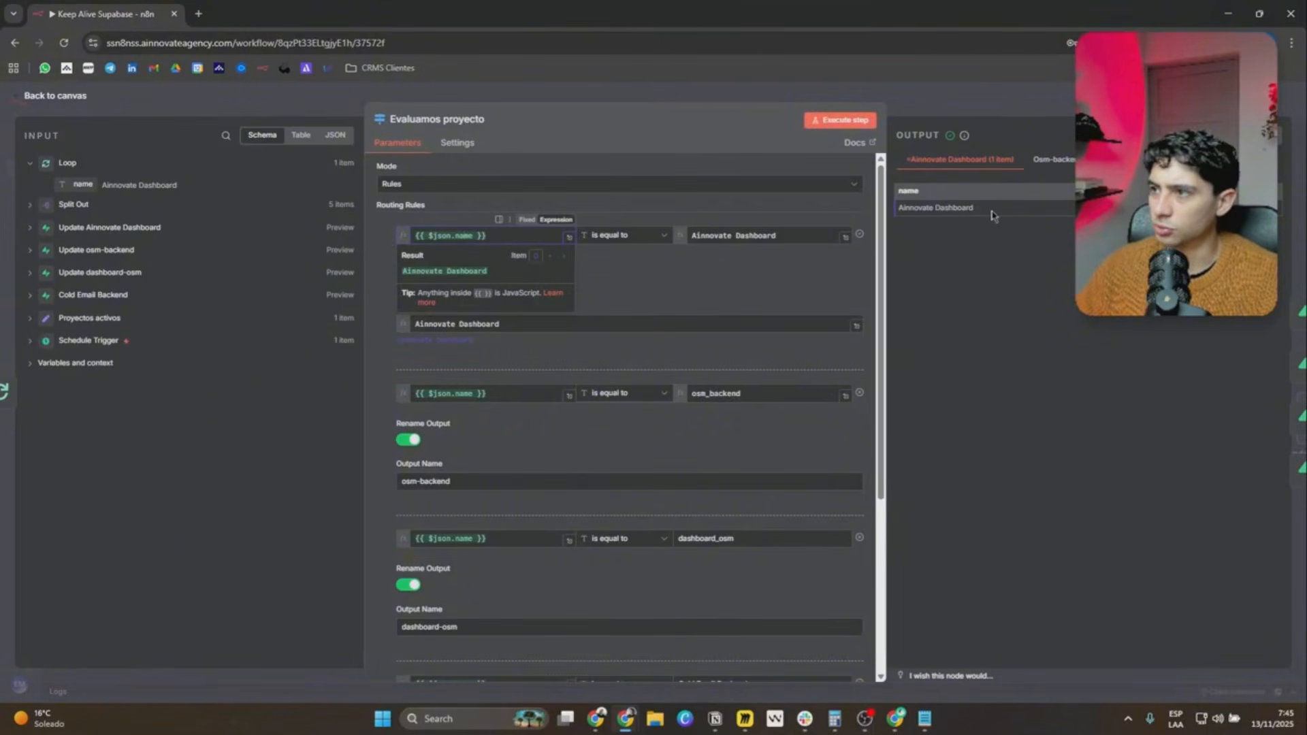
pyautogui.moveTo(982, 209); pyautogui.dragTo(687, 272)
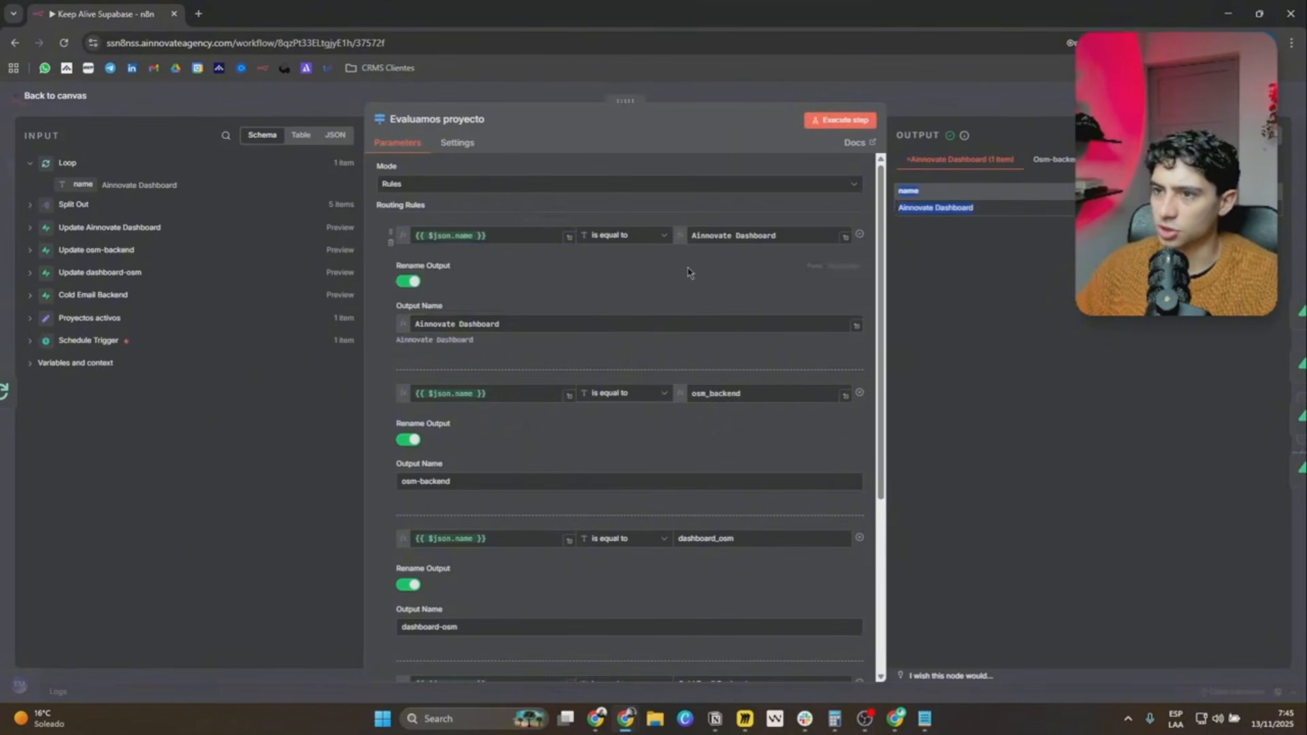
pyautogui.click(466, 235)
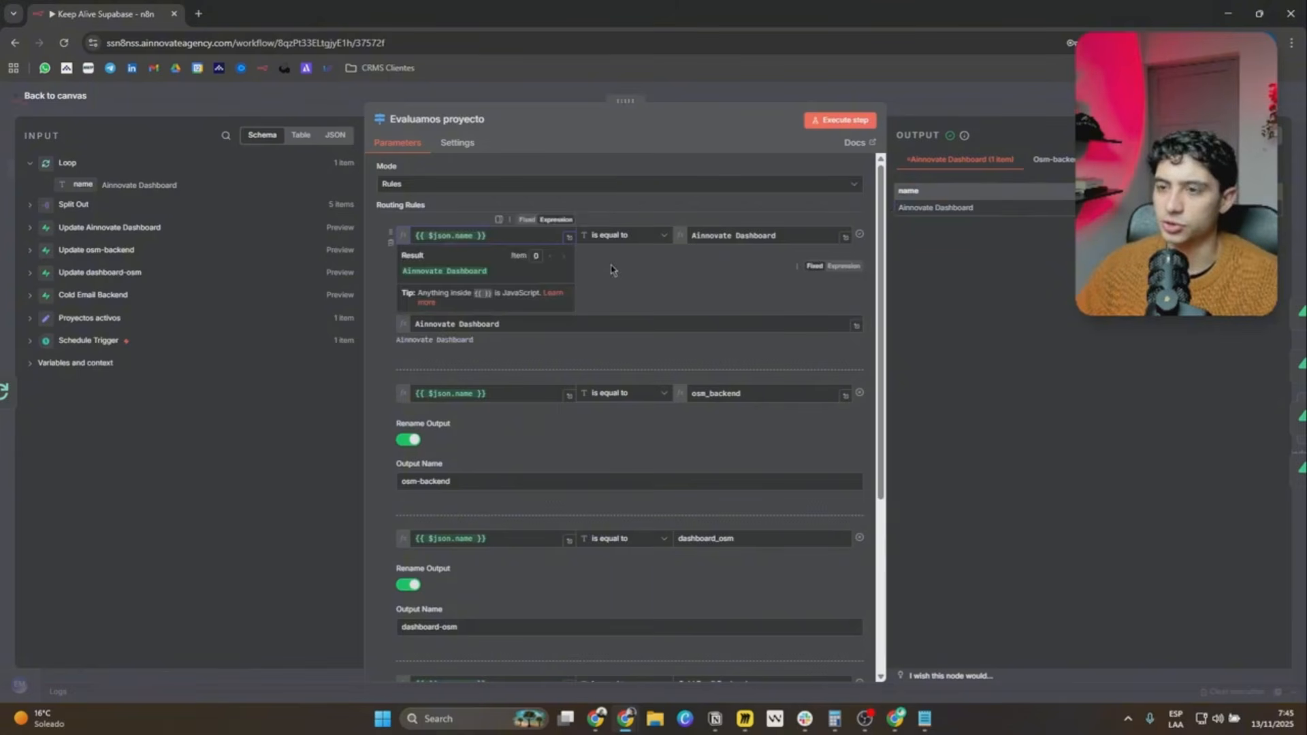
pyautogui.click(611, 269)
# Add a routing rule after Cold Email Backend with output renaming enabled and the output name Dashboard Emails Clientes.
pyautogui.scroll(-4, 538, 296)
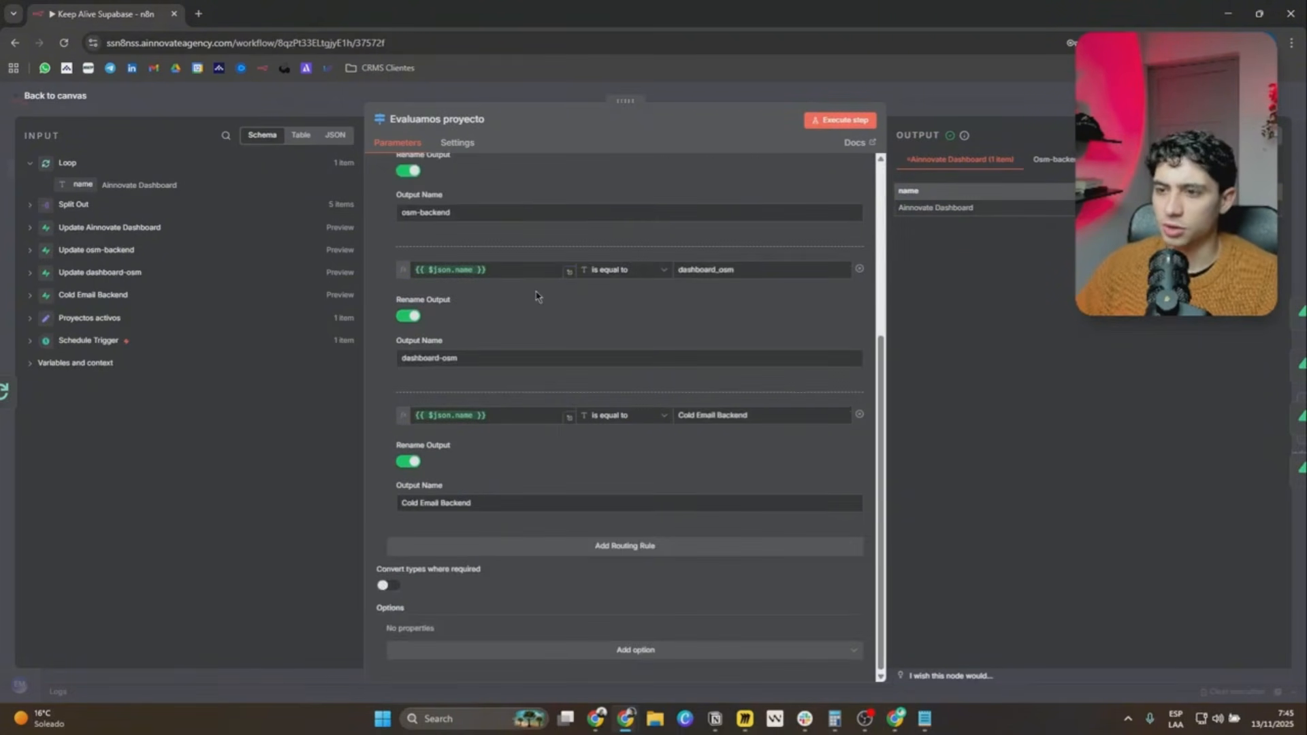
pyautogui.click(532, 552)
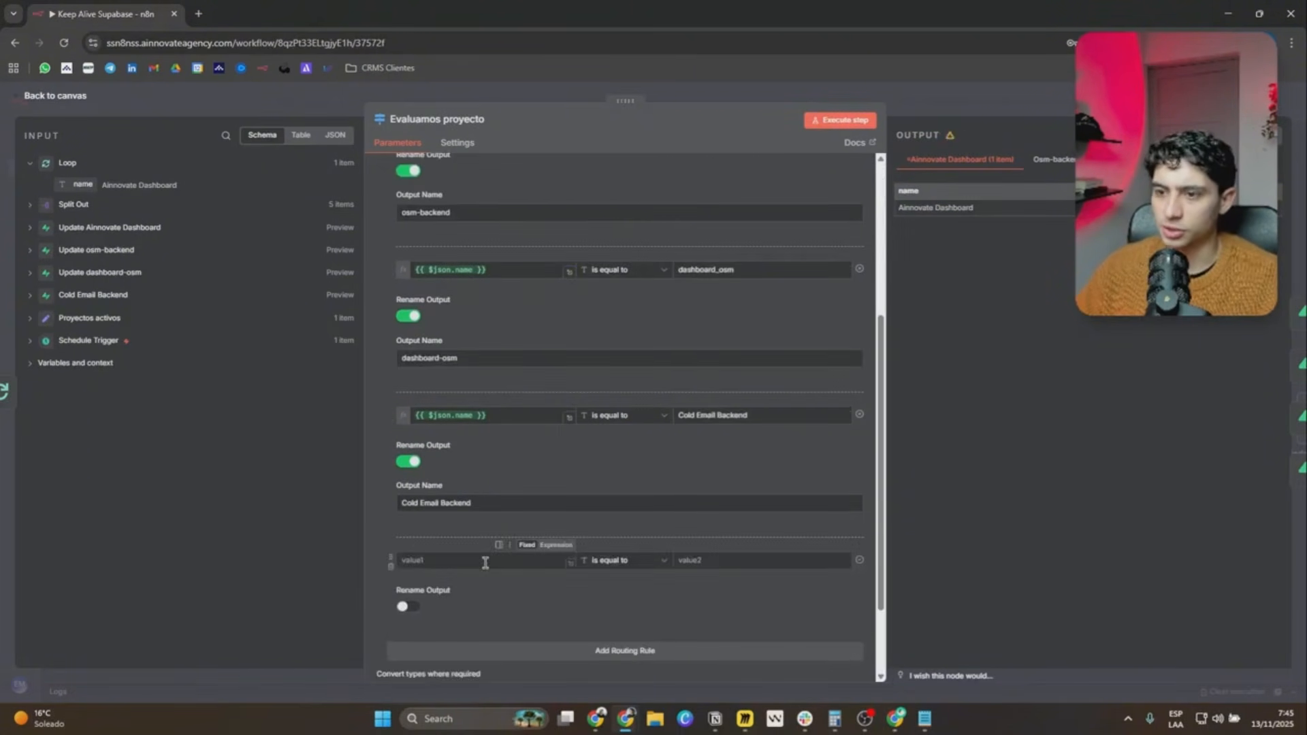
pyautogui.click(408, 606)
pyautogui.click(524, 641)
pyautogui.write('Dashboard Emails Clientes')
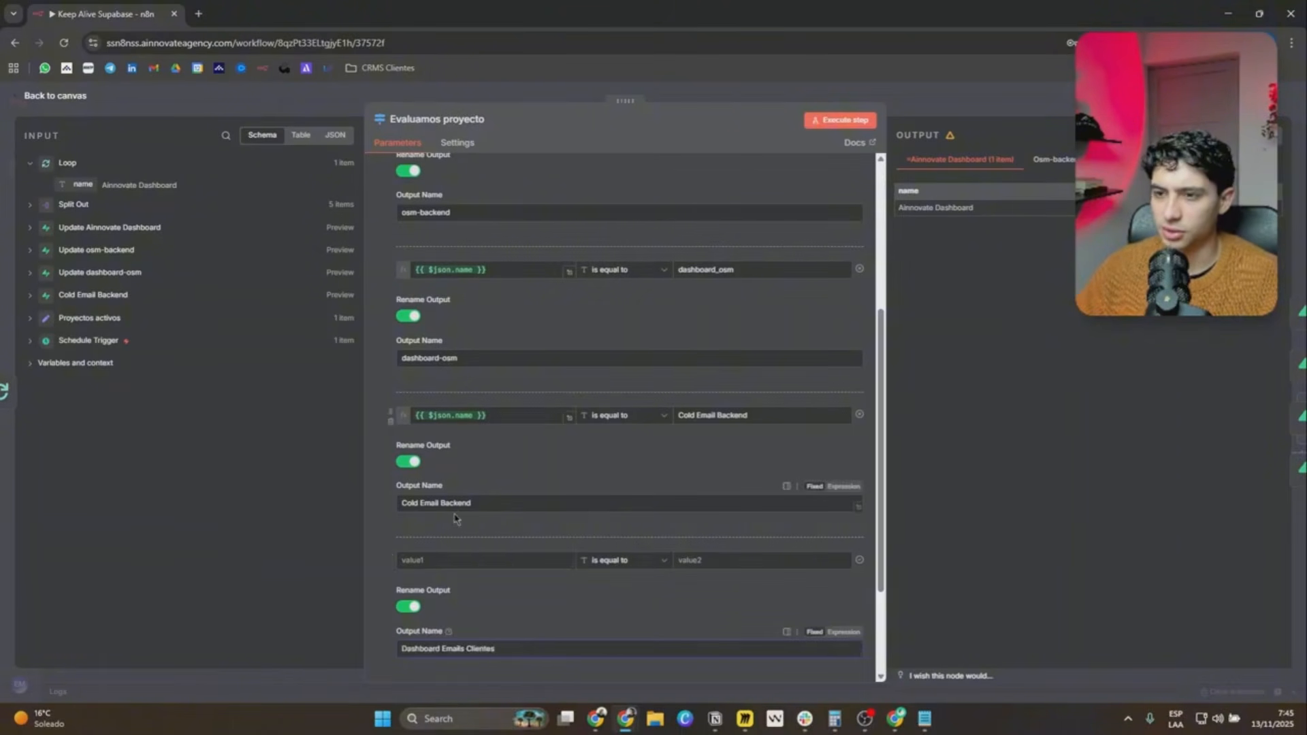
pyautogui.scroll(-1, 501, 608)
pyautogui.scroll(-2, 501, 608)
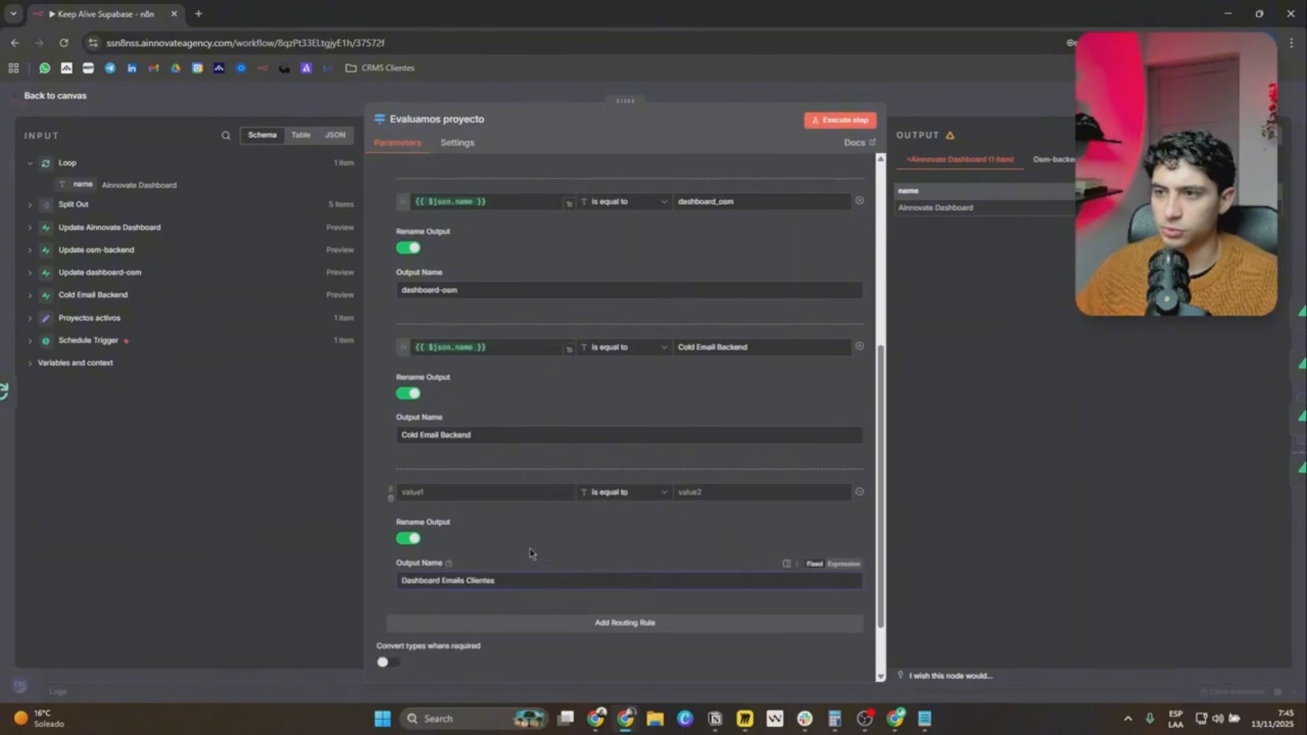
# Set the new rule's condition to {{ $json.name }} is equal to Dashboard Emails Clientes, reusing the Cold Email Backend rule's expression.
pyautogui.click(712, 492)
pyautogui.write('Dashboard Emails Clientes')
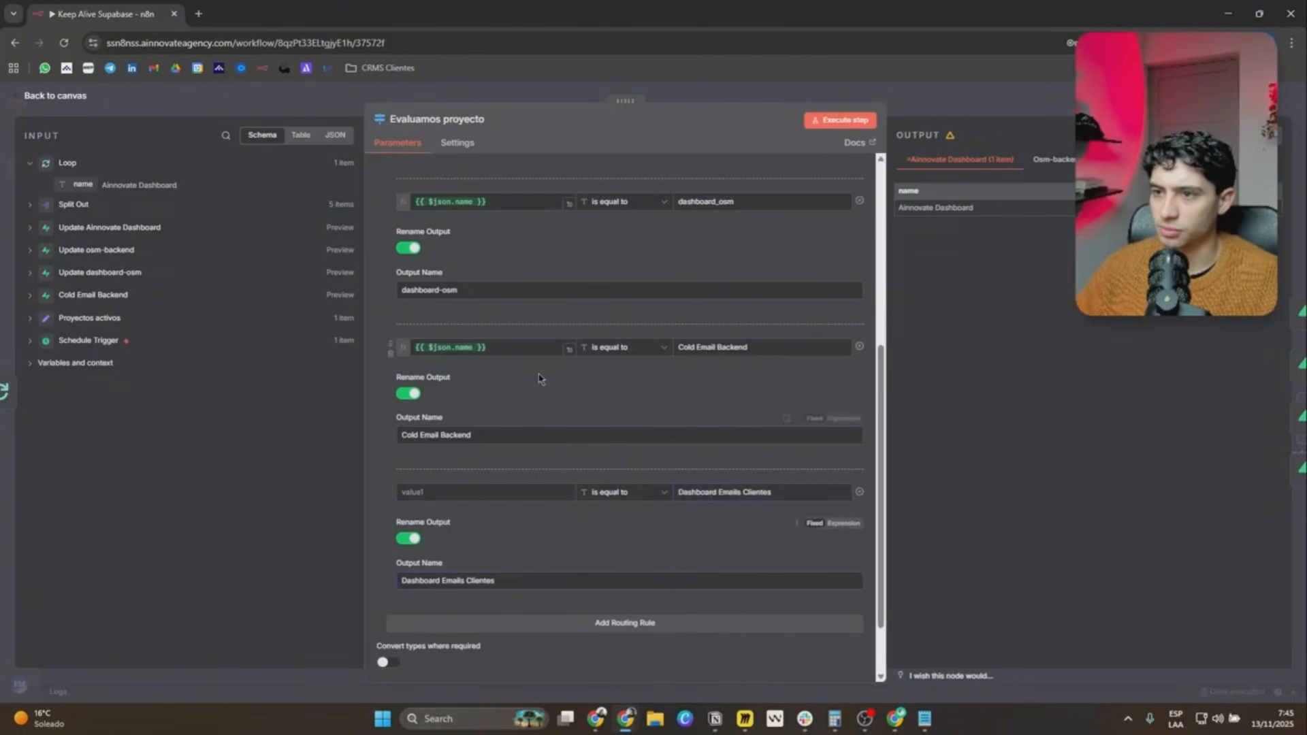
pyautogui.click(476, 348)
pyautogui.click(429, 492)
pyautogui.write('{{ $json.name }}')
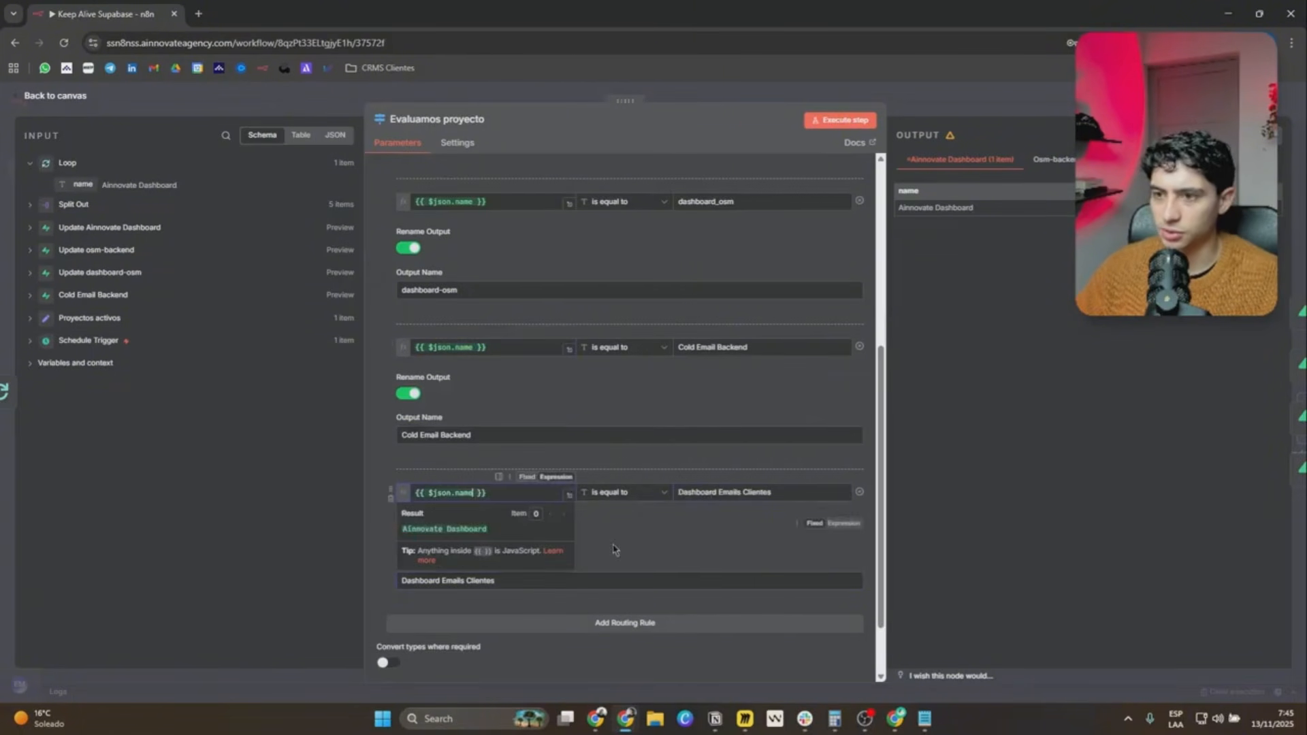
# Connect Evaluamos proyecto's Dashboard Emails Clientes output to the Update Ainnovate Dashboard1 node, and connect that node's output back to the Loop.
pyautogui.click(649, 545)
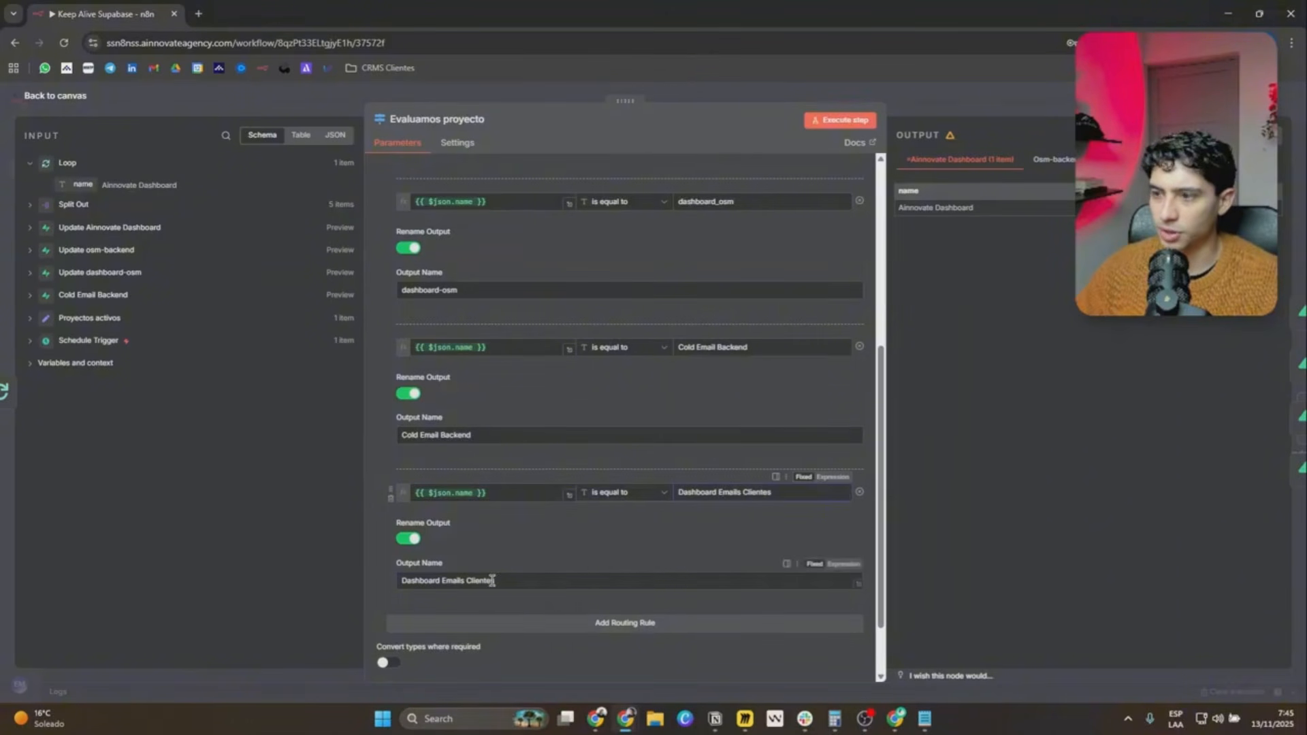
pyautogui.click(888, 161)
pyautogui.moveTo(888, 162); pyautogui.dragTo(539, 149)
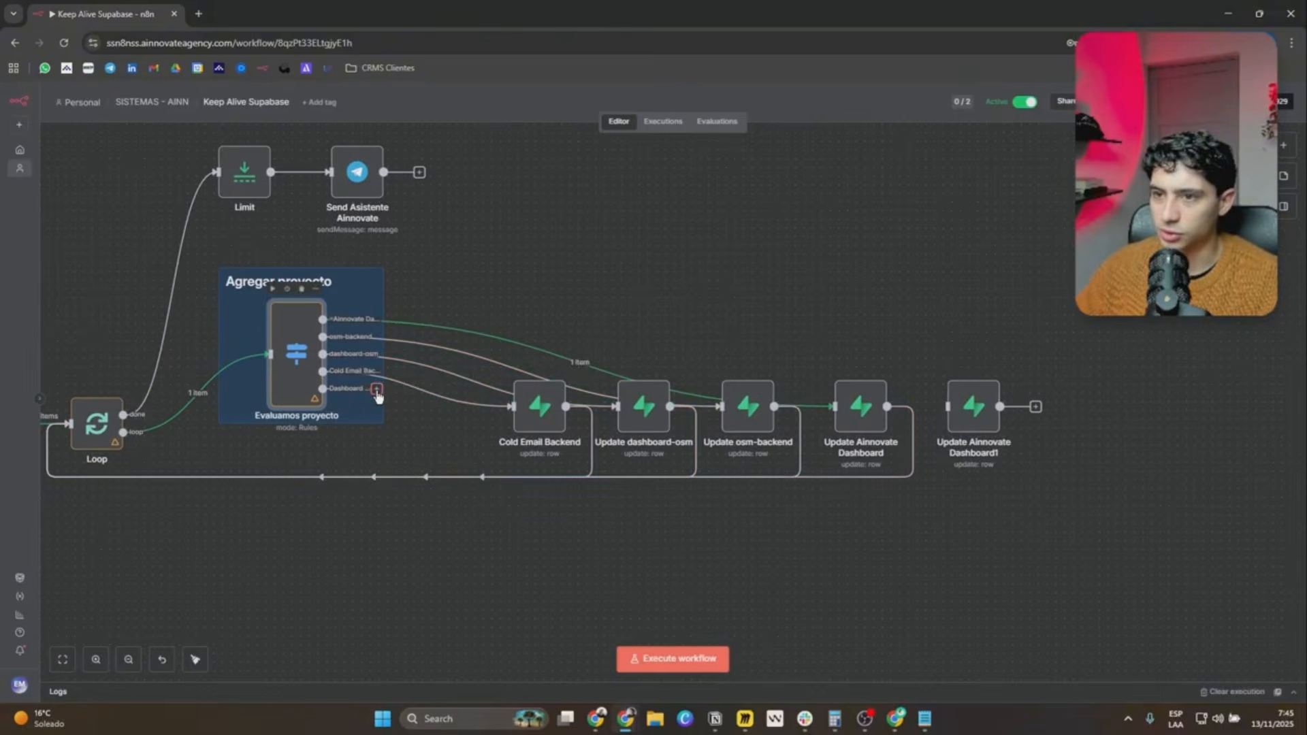
pyautogui.moveTo(377, 388); pyautogui.dragTo(955, 405)
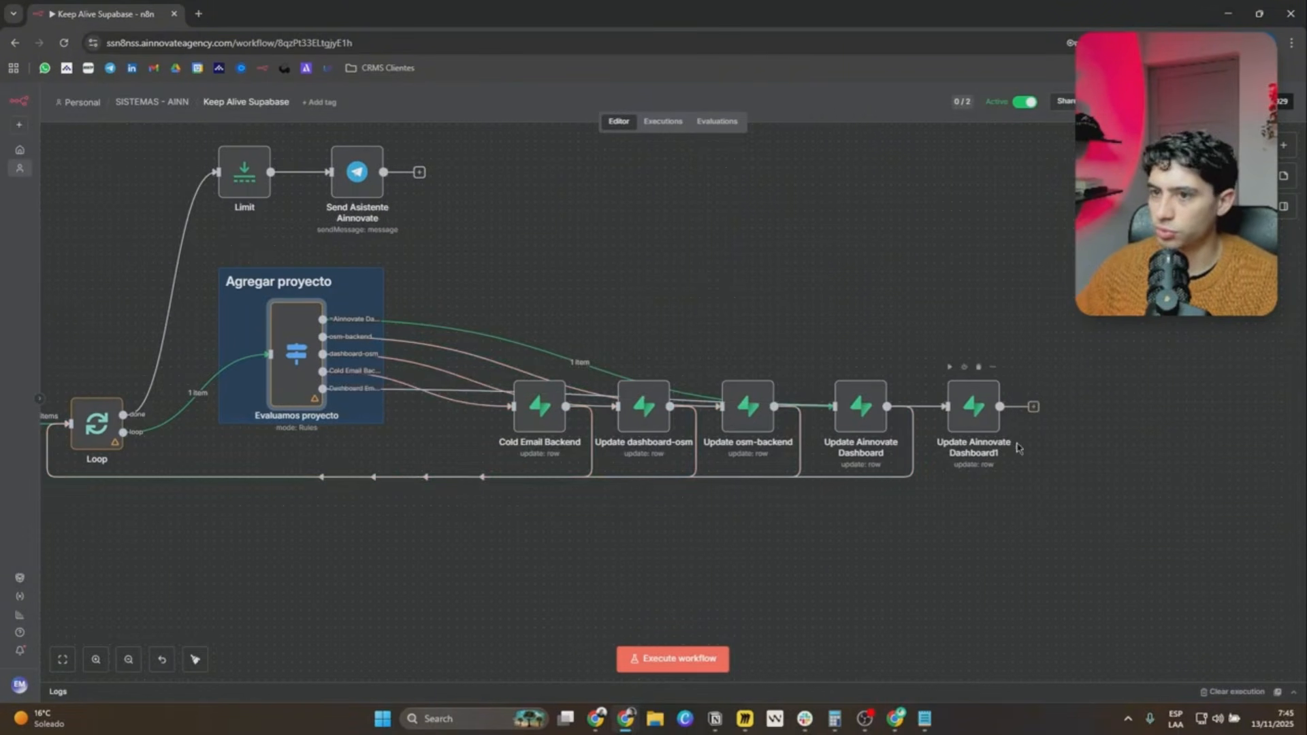
pyautogui.moveTo(1035, 407); pyautogui.dragTo(95, 426)
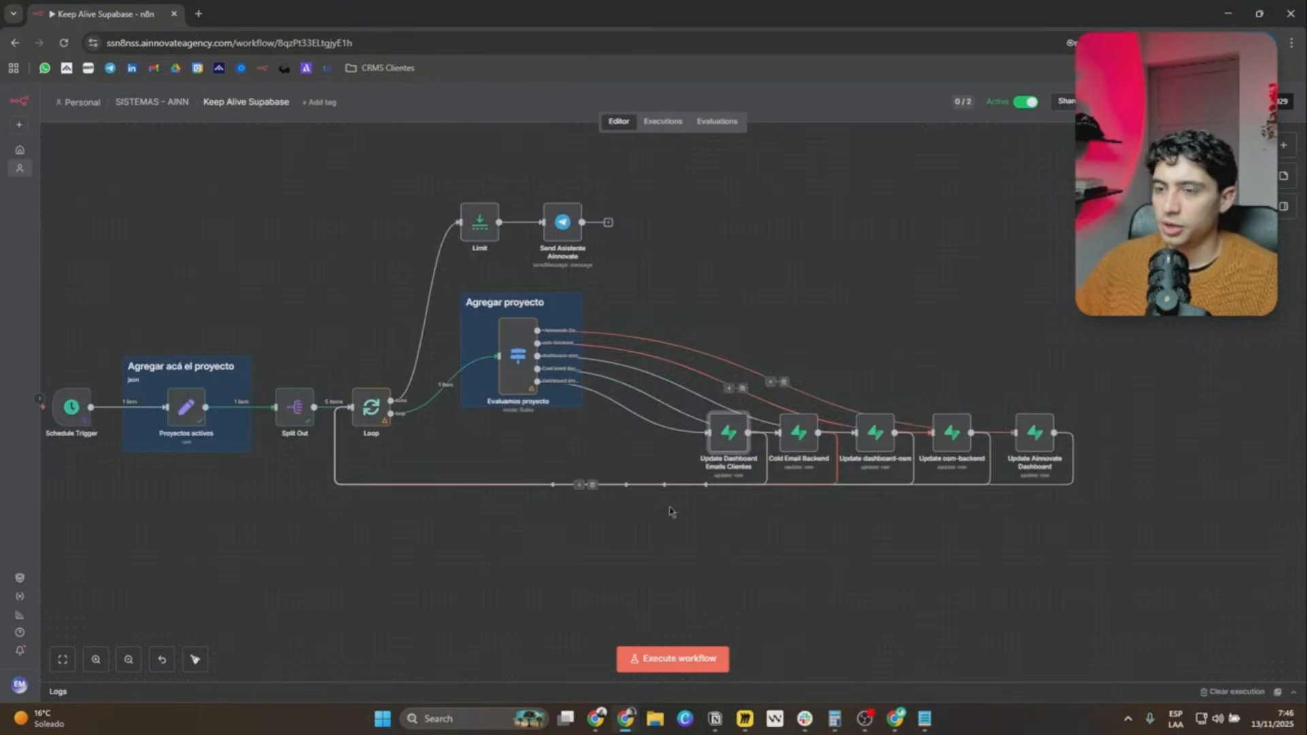
# Review the Cold Email Backend and Dashboard Emails Clientes routing rules in the Evaluamos proyecto node and return to the canvas.
pyautogui.moveTo(589, 505); pyautogui.dragTo(608, 504)
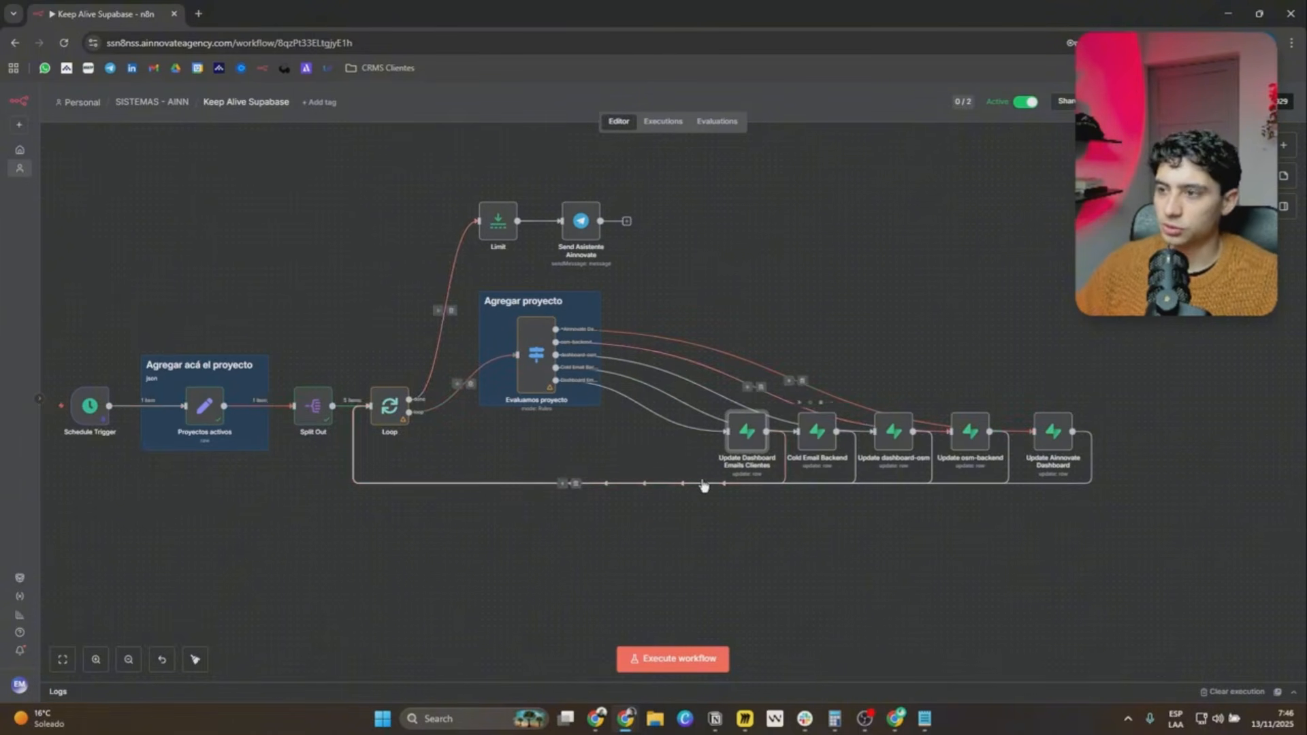
pyautogui.doubleClick(535, 390)
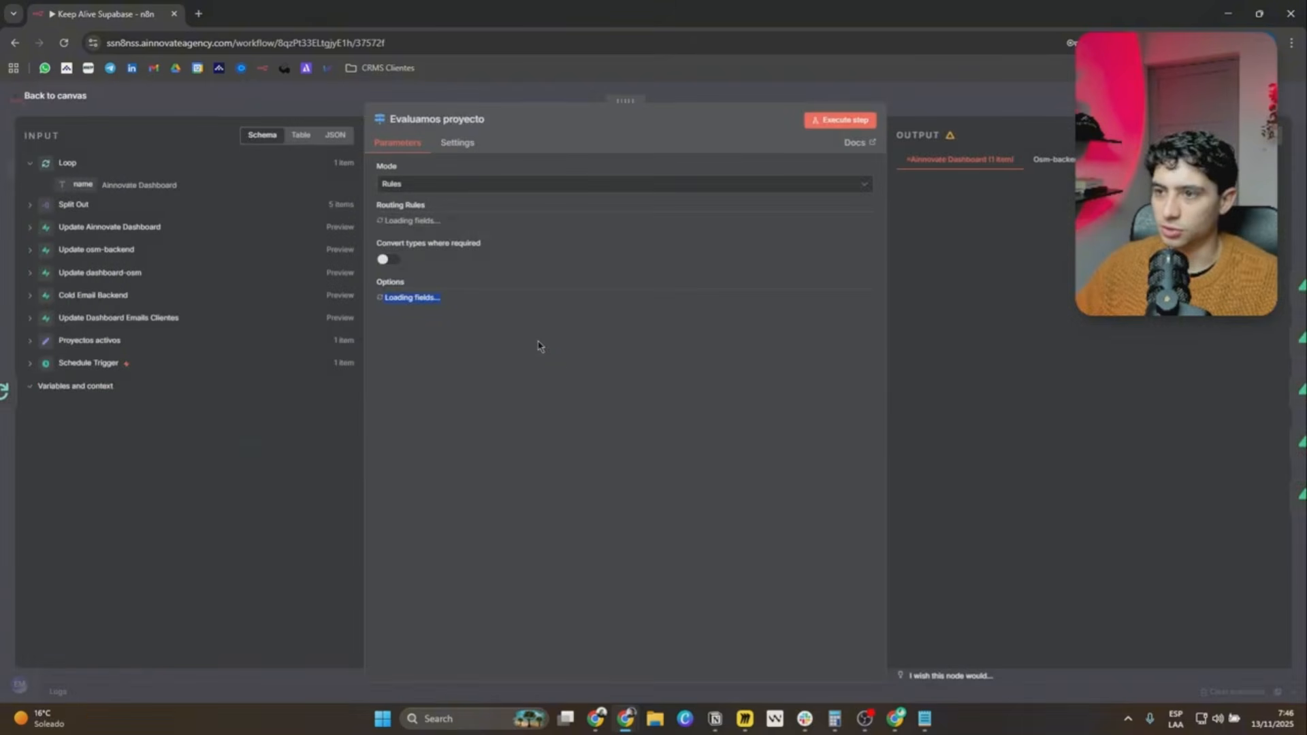
pyautogui.scroll(-5, 522, 373)
pyautogui.scroll(-2, 522, 373)
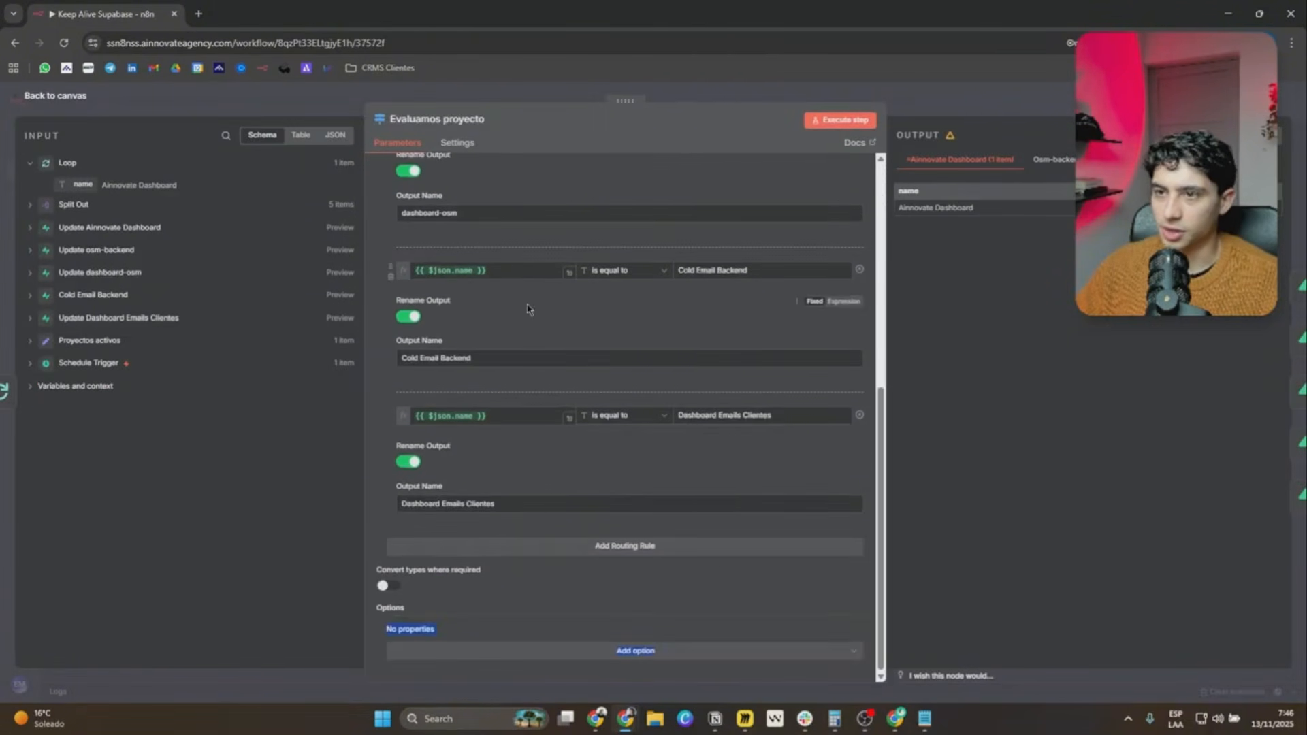
pyautogui.click(55, 95)
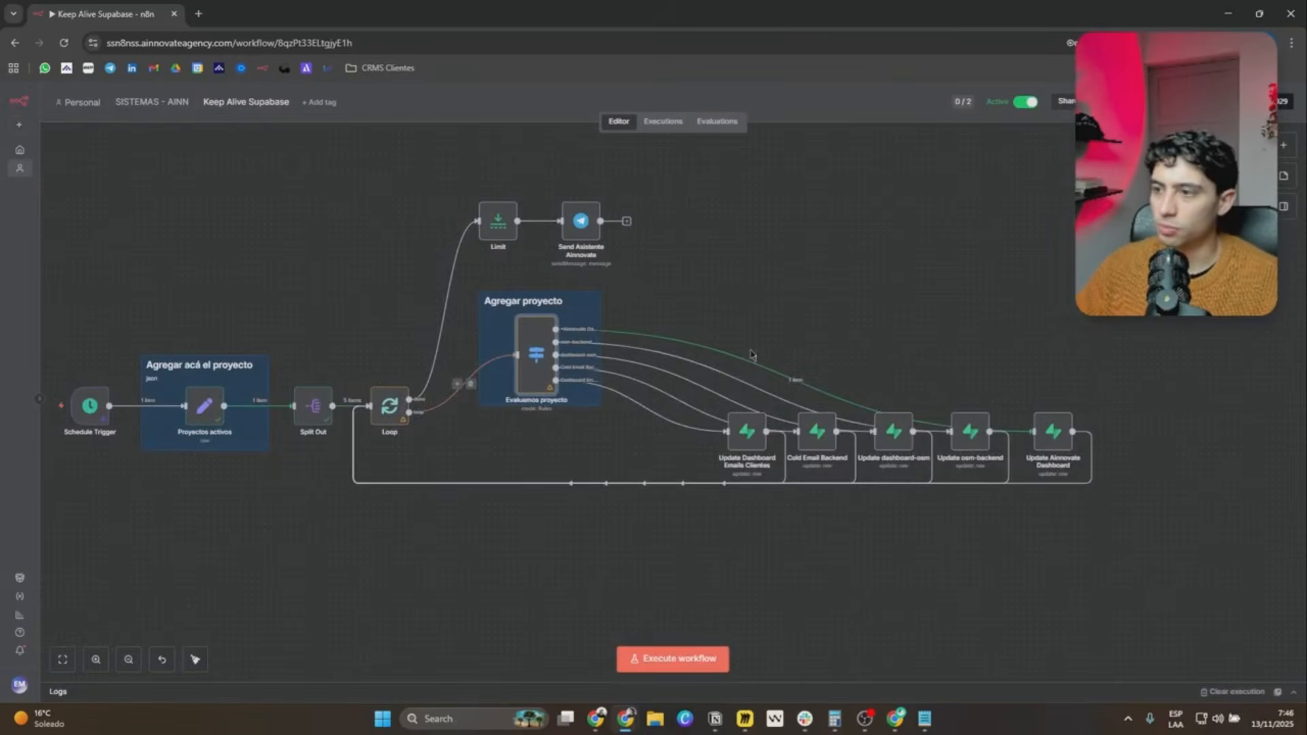
# Open the Update Dashboard Emails Clientes node, check its Supabase credential, and select keepalive as the table.
pyautogui.scroll(5, 751, 420)
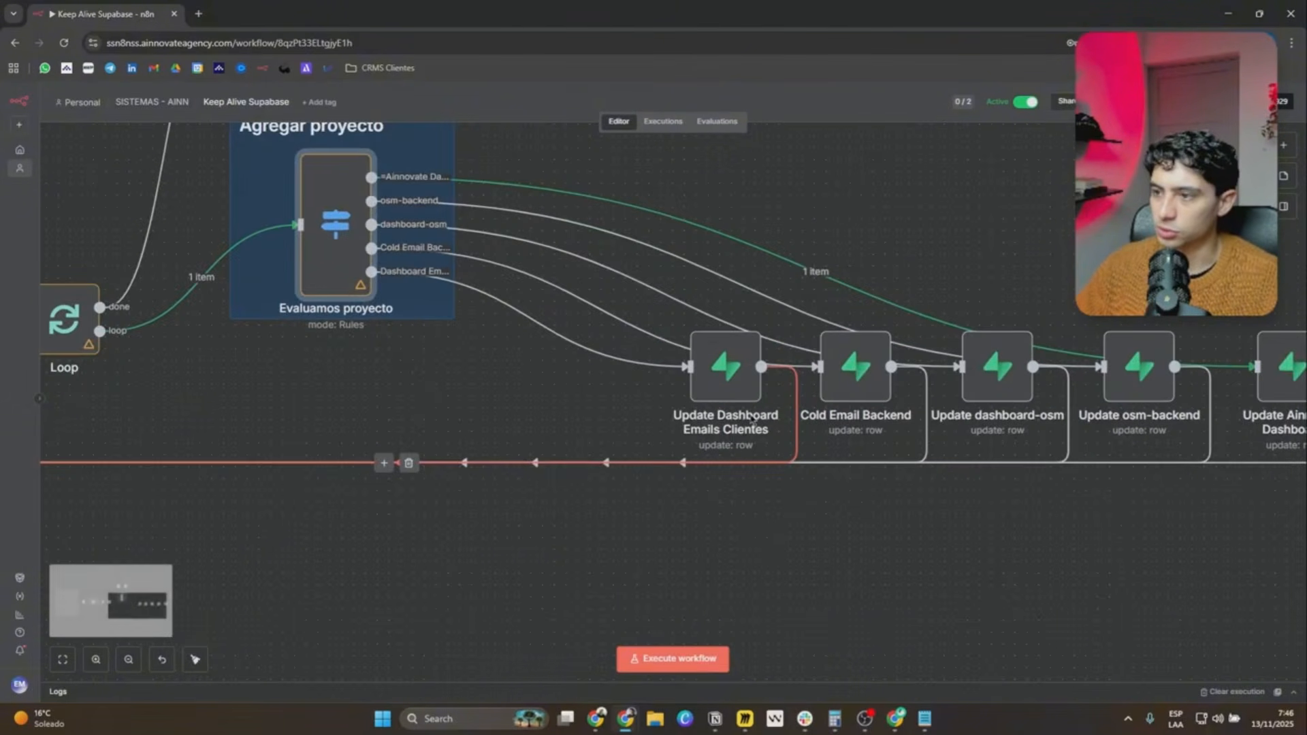
pyautogui.doubleClick(727, 368)
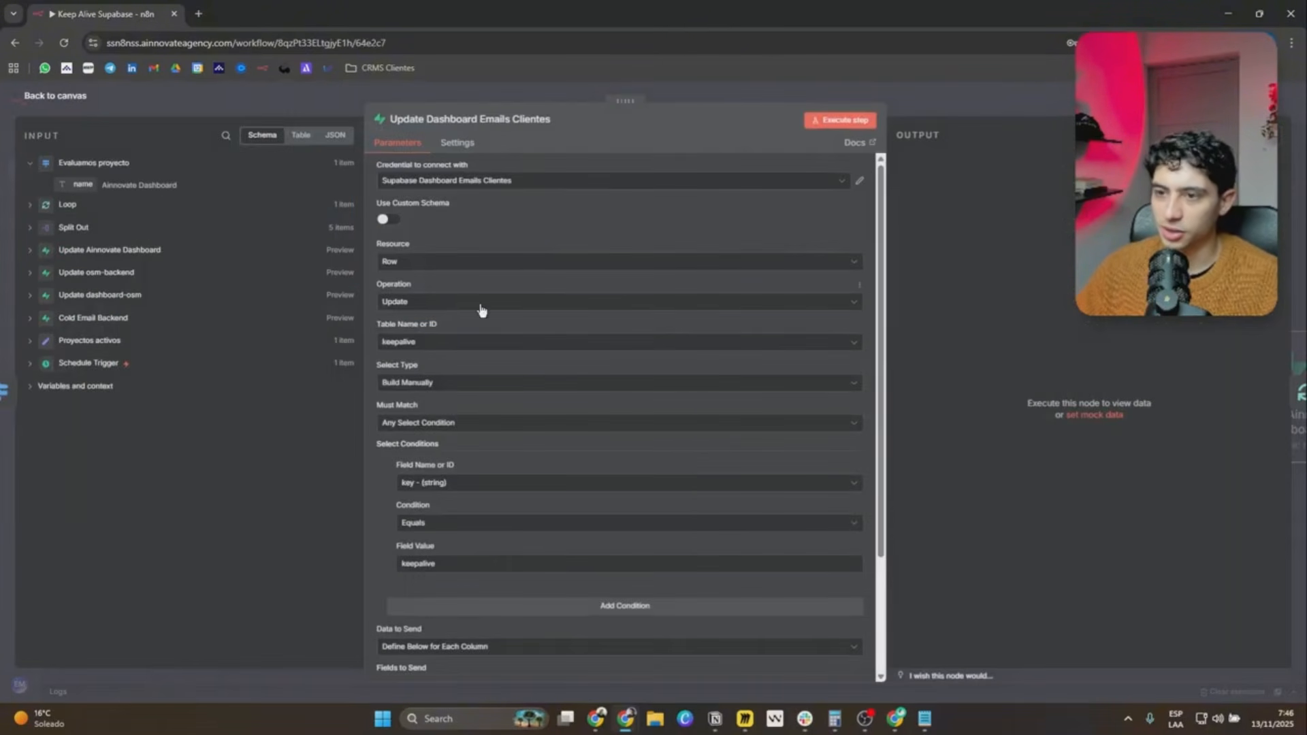
pyautogui.click(540, 180)
pyautogui.click(551, 181)
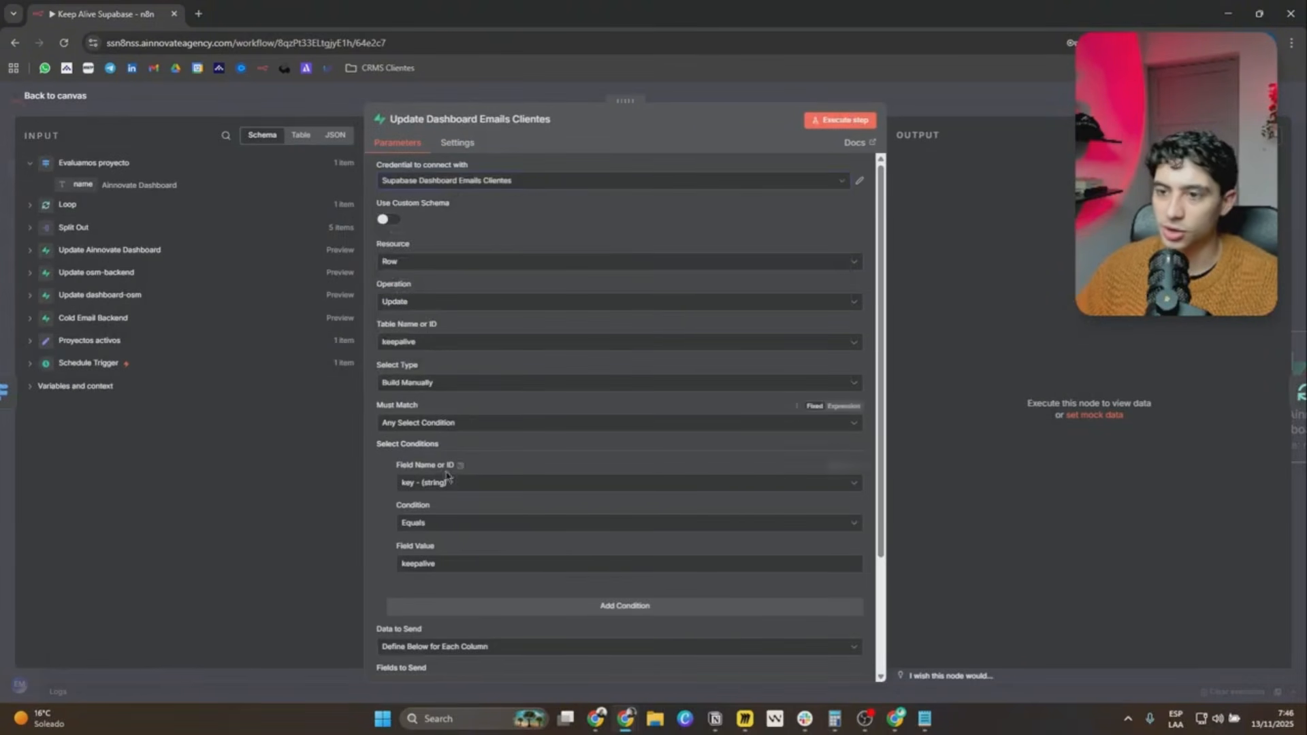
pyautogui.click(425, 342)
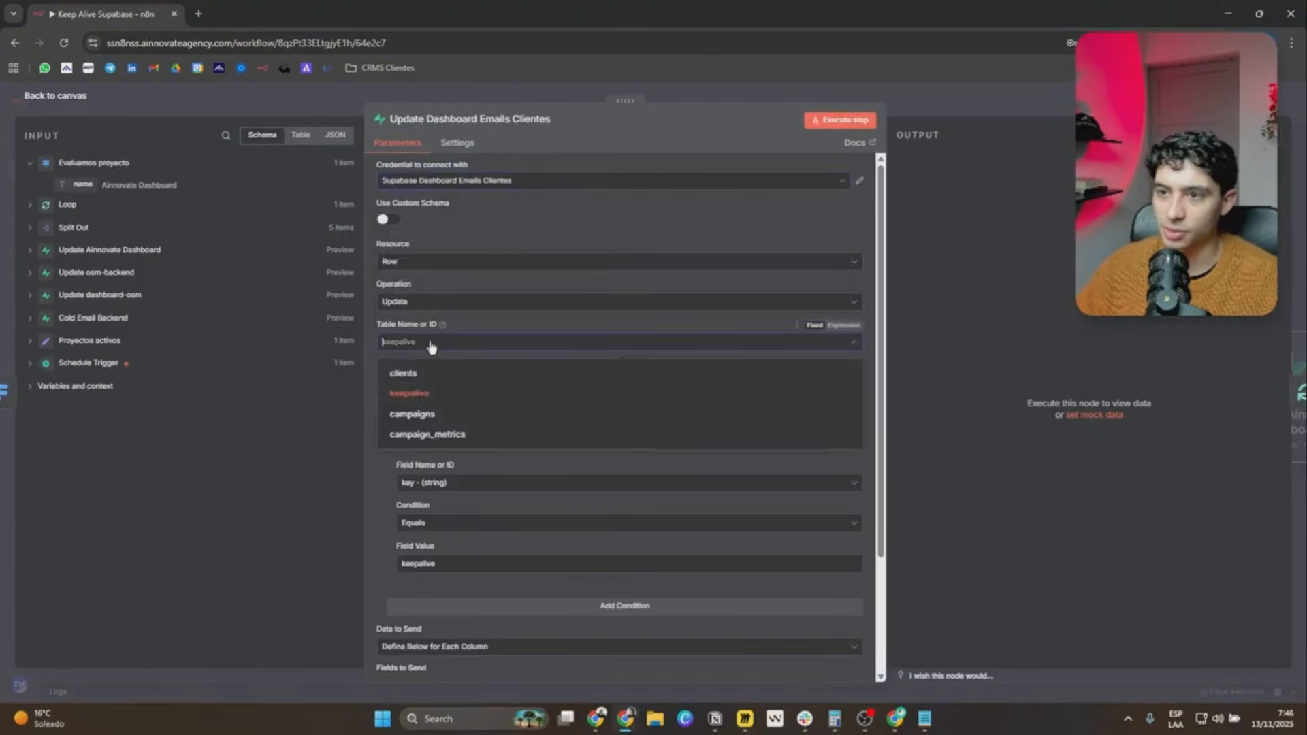
pyautogui.click(422, 396)
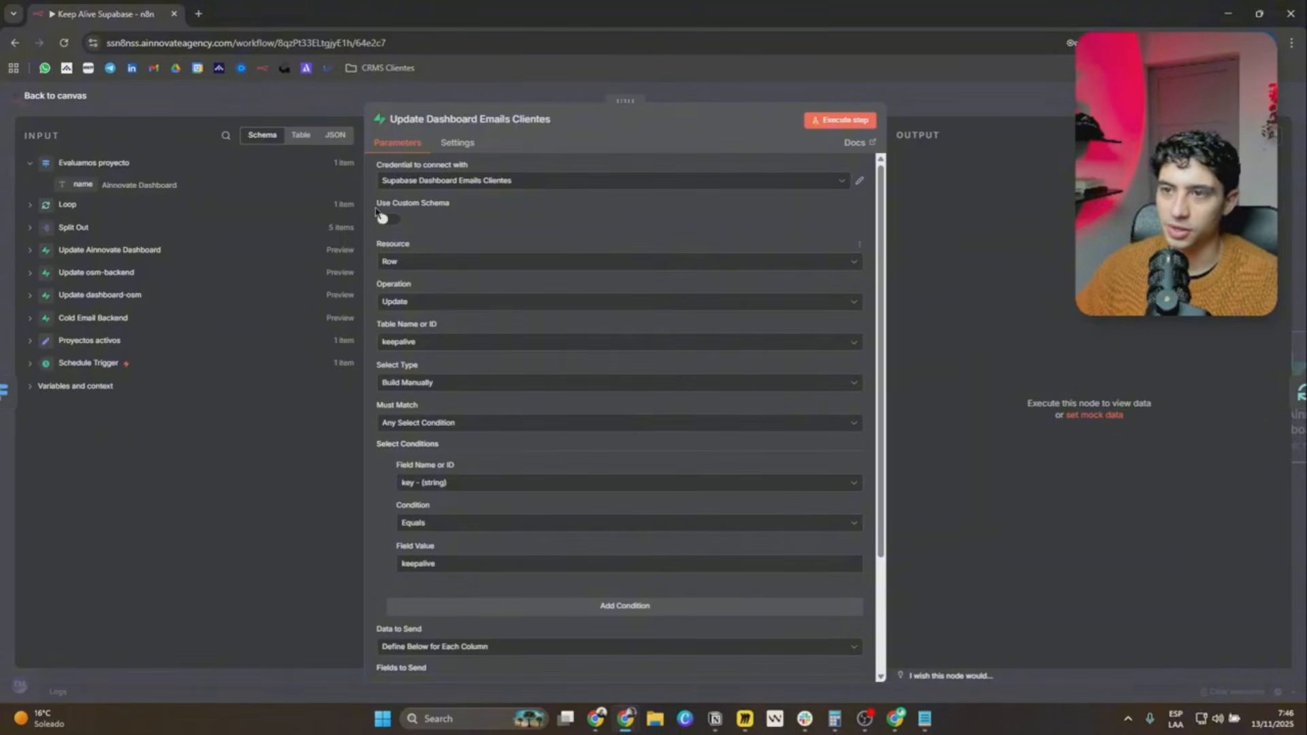
pyautogui.click(409, 341)
pyautogui.click(417, 394)
# Compare the node's select condition, key equals keepalive, with the keepalive table of the Dashboard Emails Clientes project in Supabase.
pyautogui.scroll(-1, 418, 379)
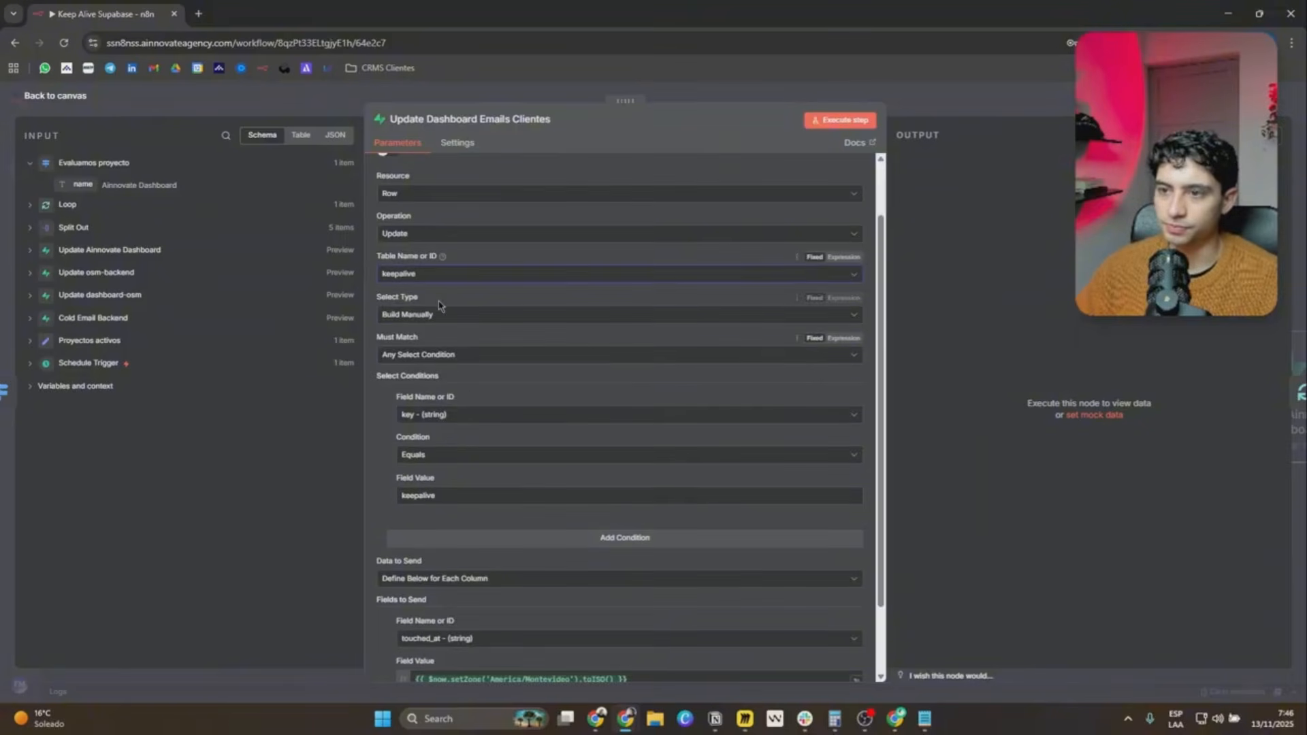
pyautogui.scroll(-1, 446, 326)
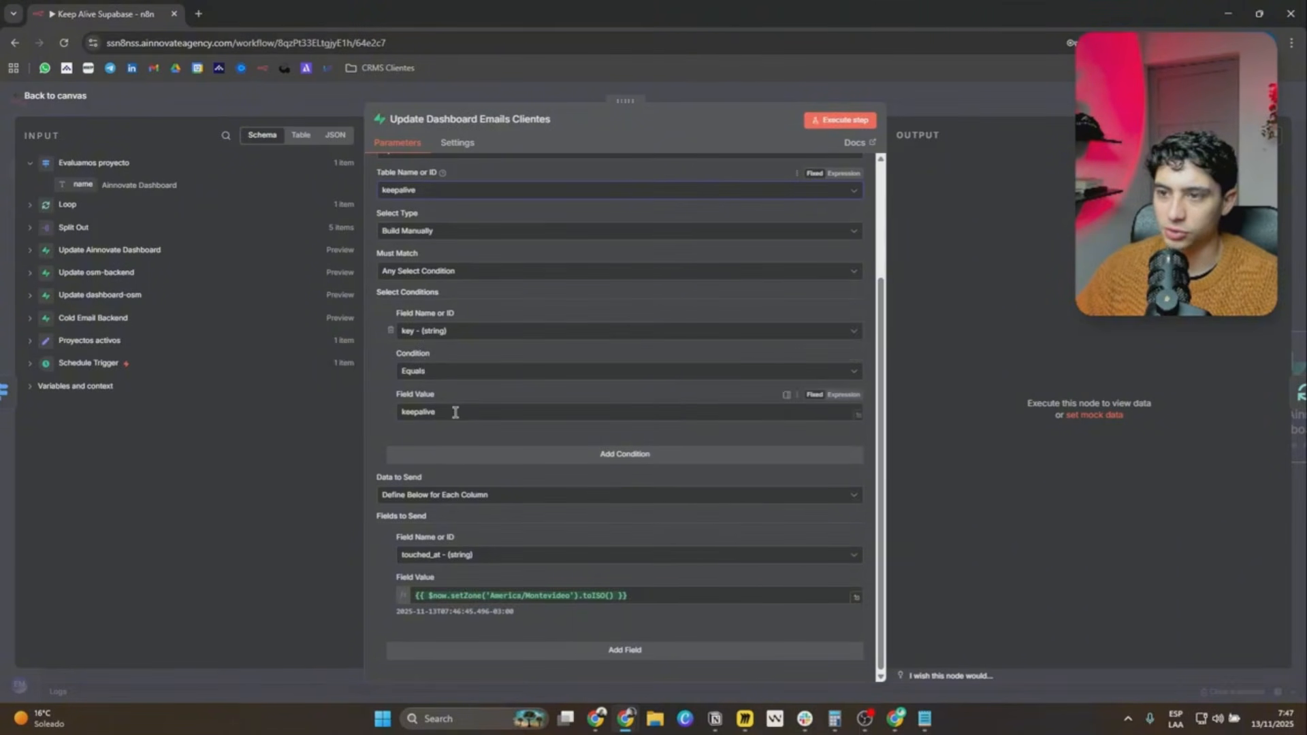
pyautogui.moveTo(451, 413); pyautogui.dragTo(371, 417)
pyautogui.click(424, 418)
pyautogui.click(427, 441)
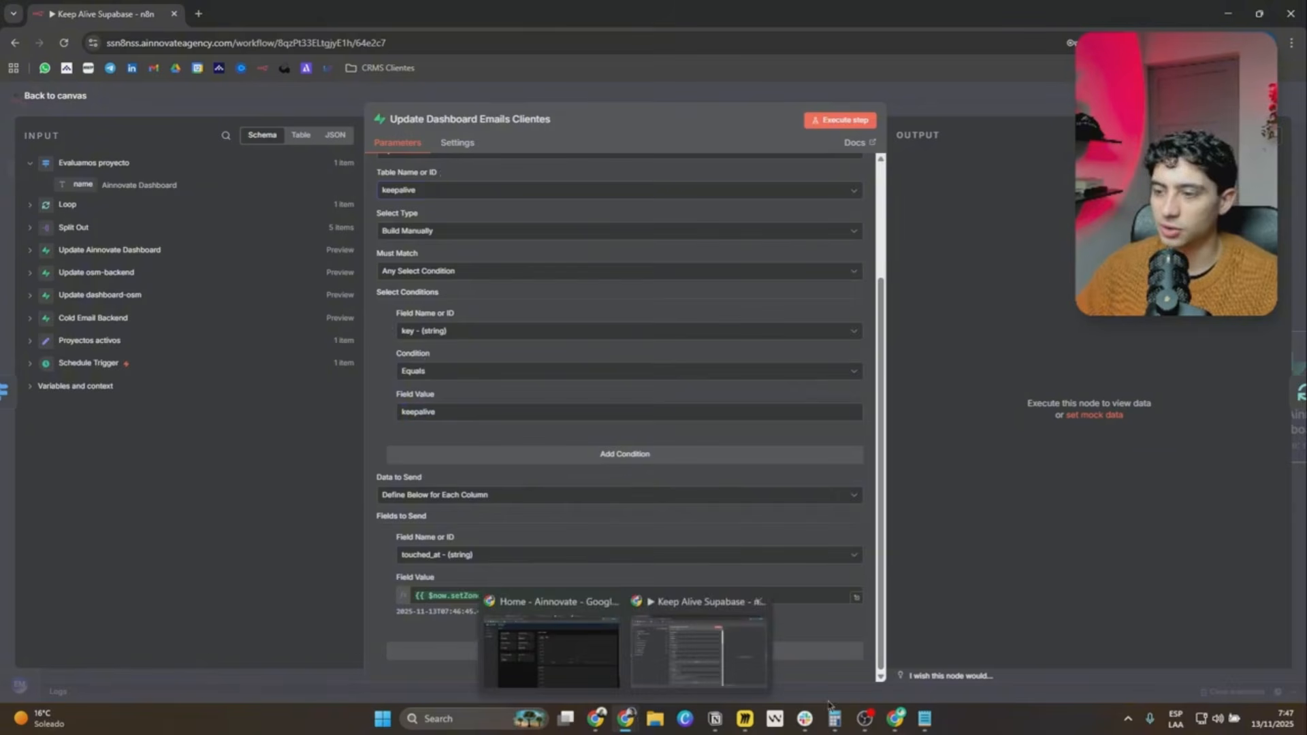
pyautogui.click(895, 718)
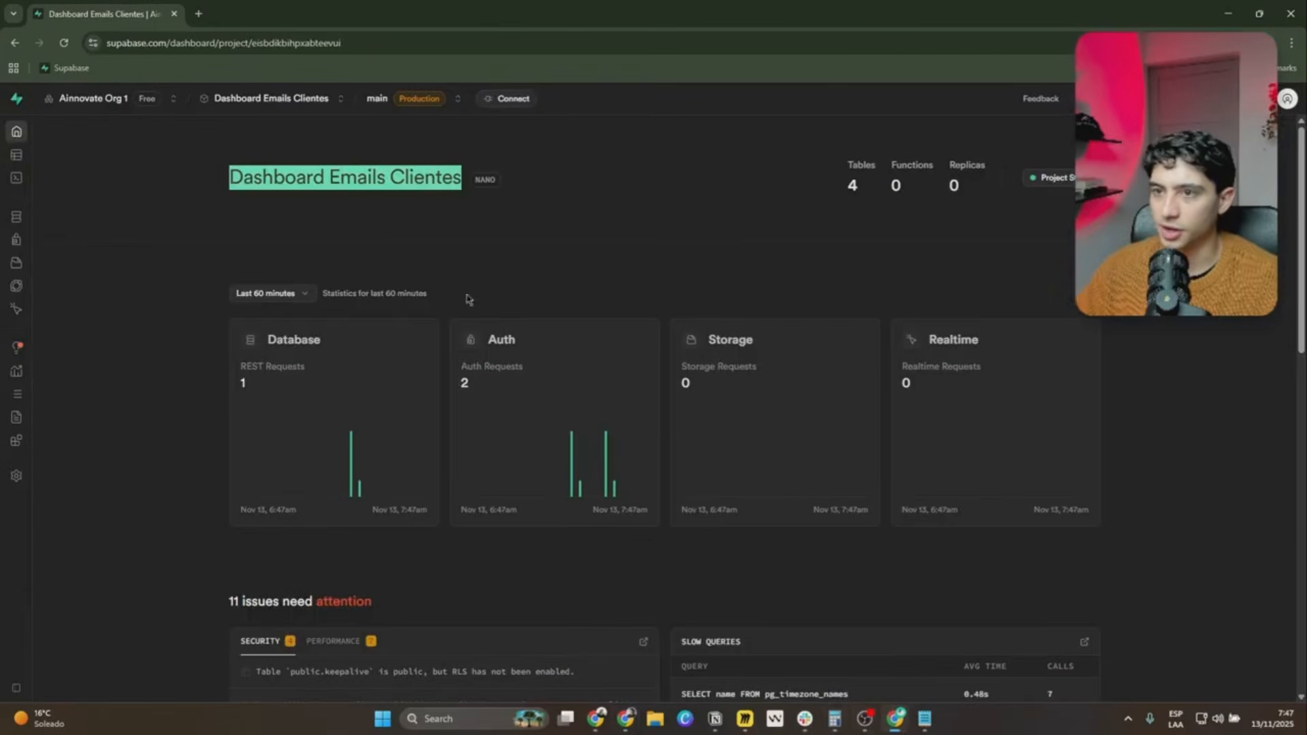
pyautogui.click(20, 155)
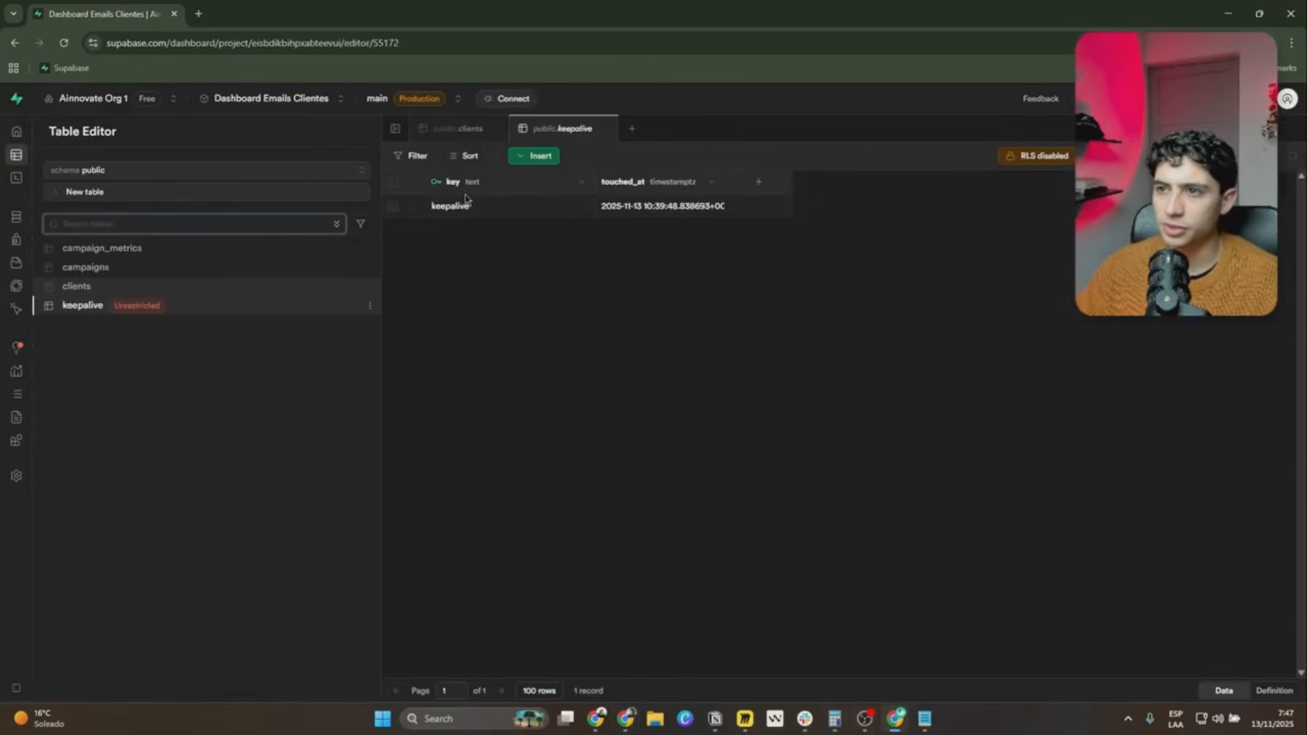
pyautogui.hotkey('alt', 'Tab')
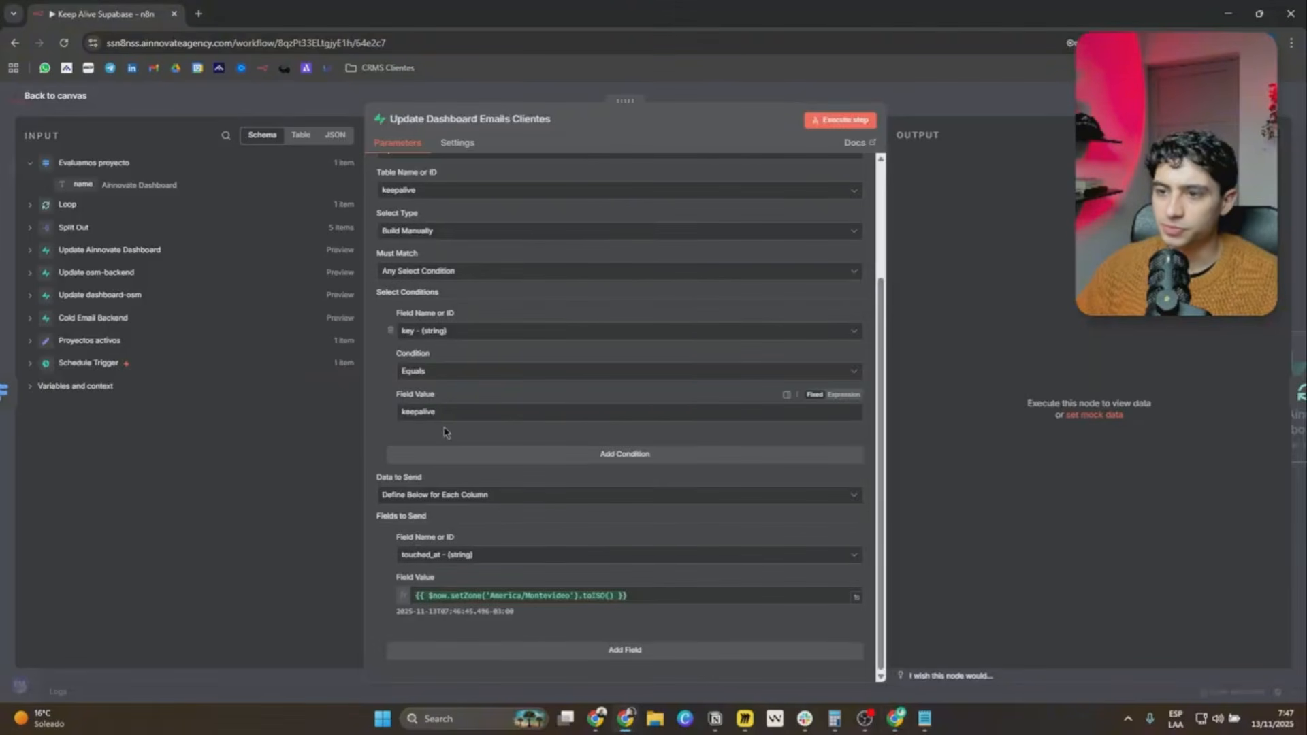
# Select touched_at as the field to send and examine its {{ $now.setZone('America/Montevideo').toISO() }} value expression.
pyautogui.click(489, 556)
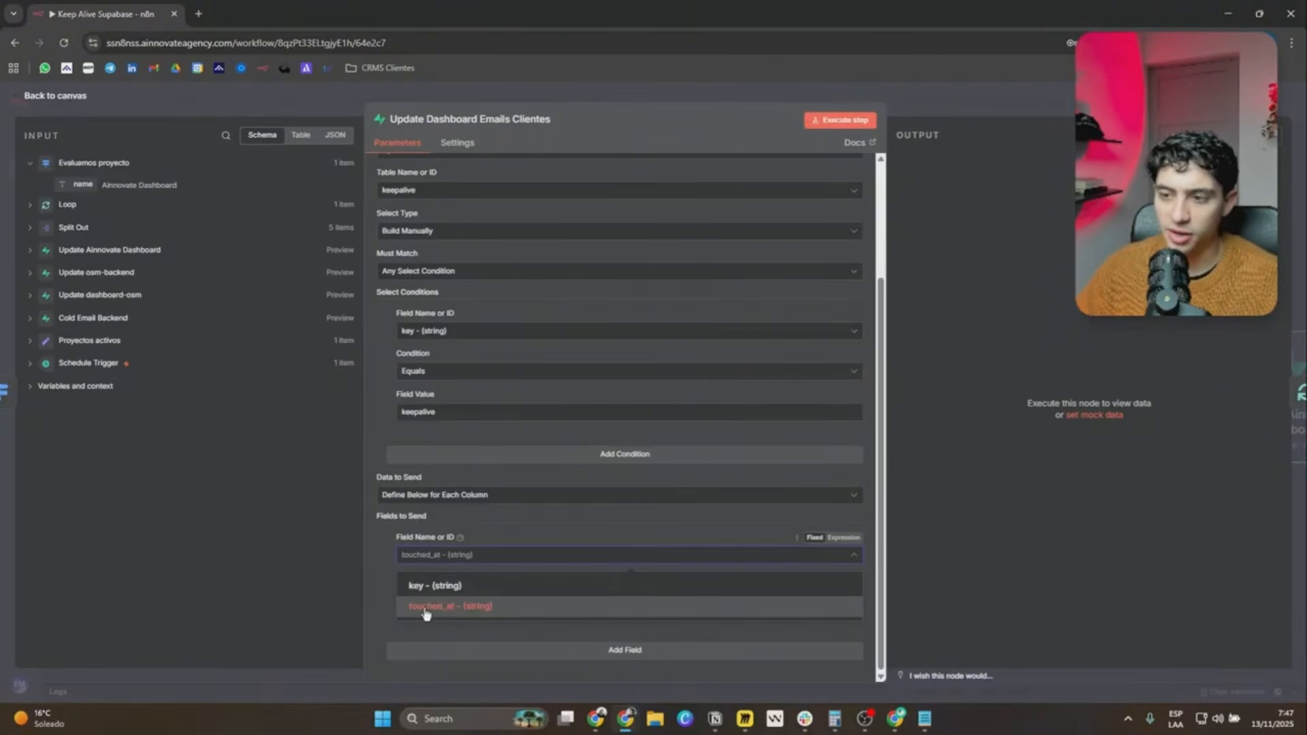
pyautogui.click(461, 606)
pyautogui.click(605, 601)
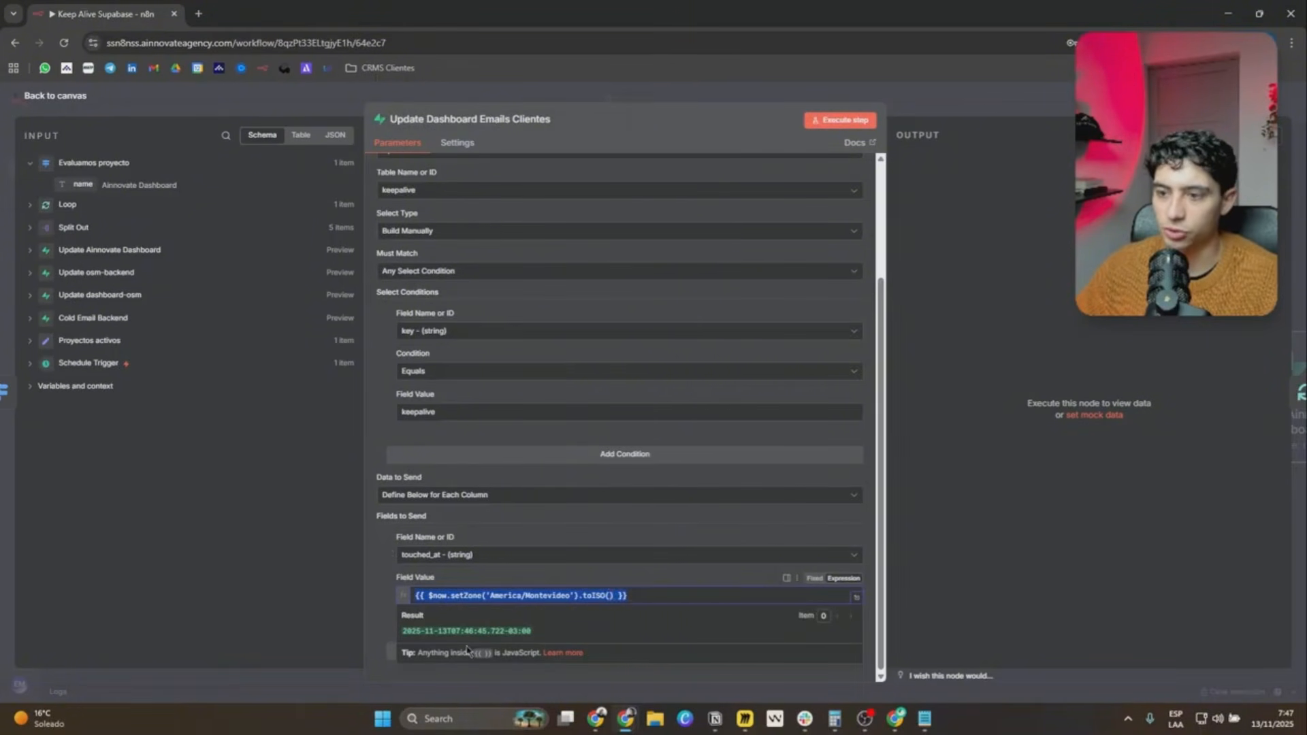
pyautogui.click(385, 577)
# Switch to Supabase, widen the keepalive table's touched_at column to read the full timestamp, and return to the n8n canvas.
pyautogui.hotkey('alt', 'Tab')
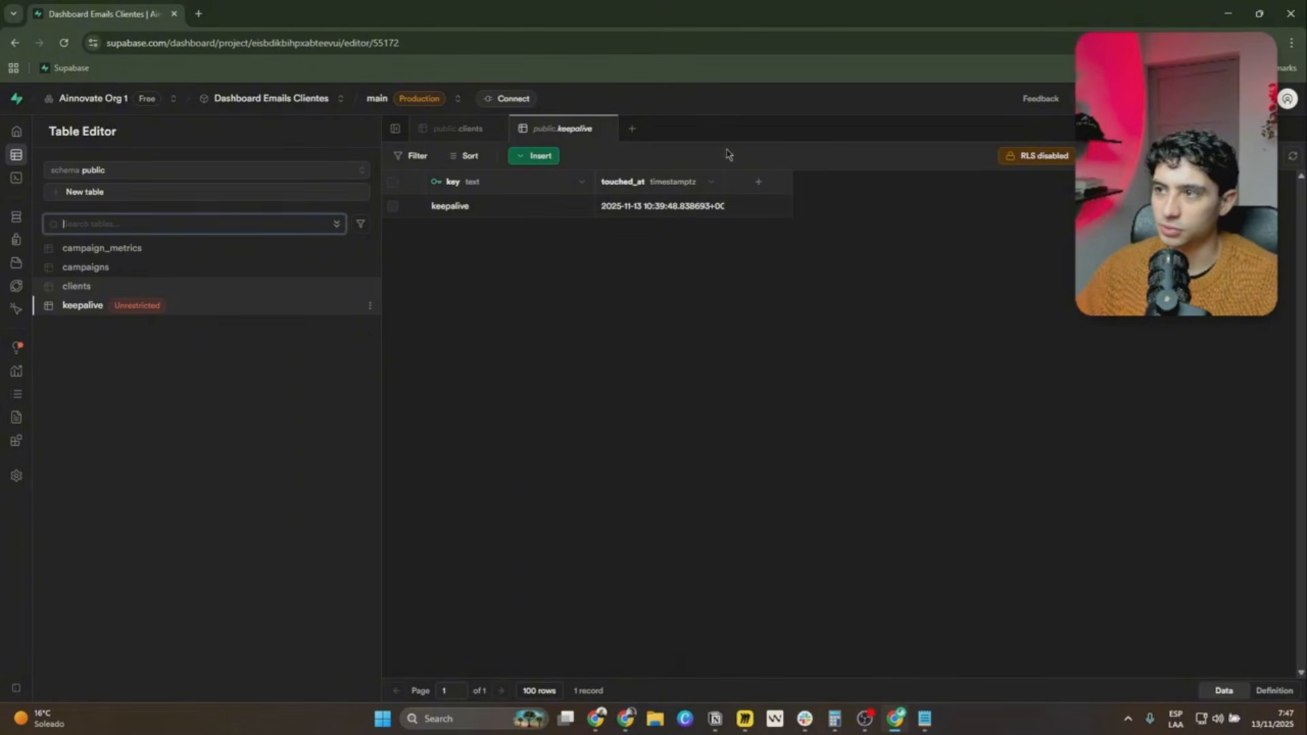
pyautogui.moveTo(721, 183); pyautogui.dragTo(757, 181)
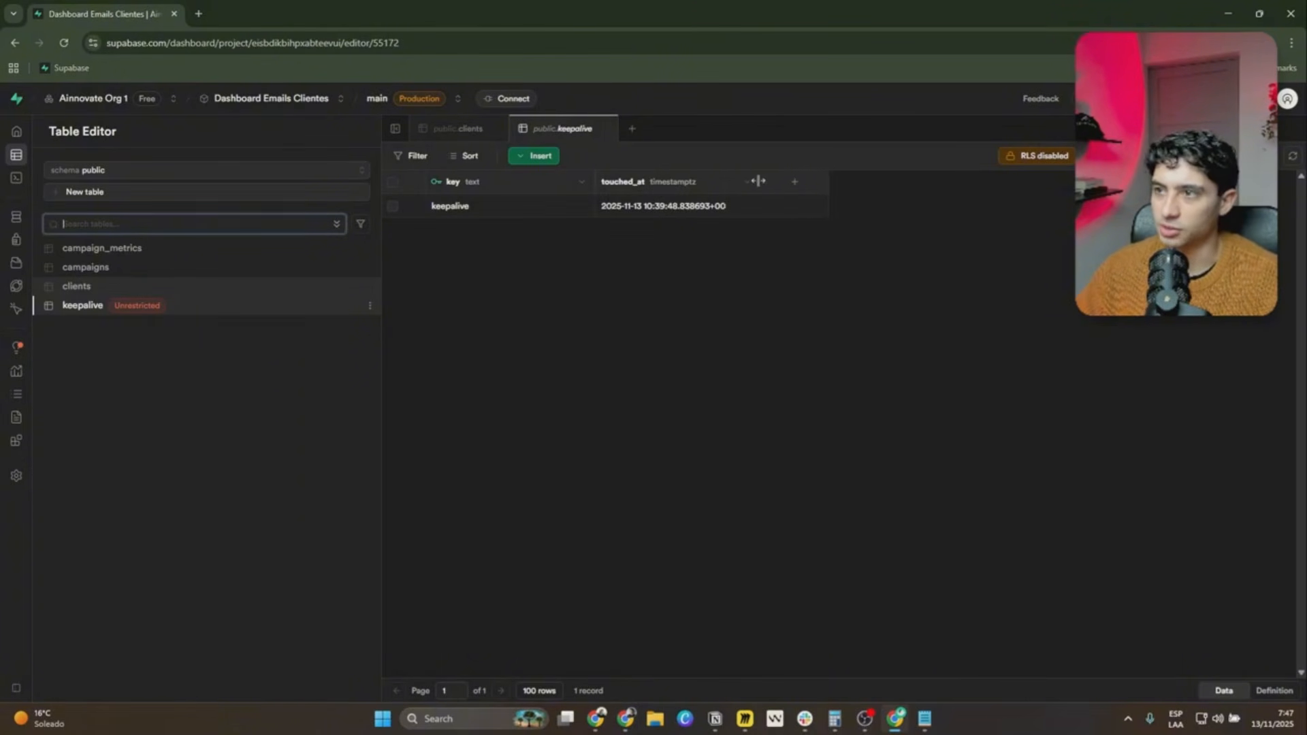
pyautogui.click(728, 296)
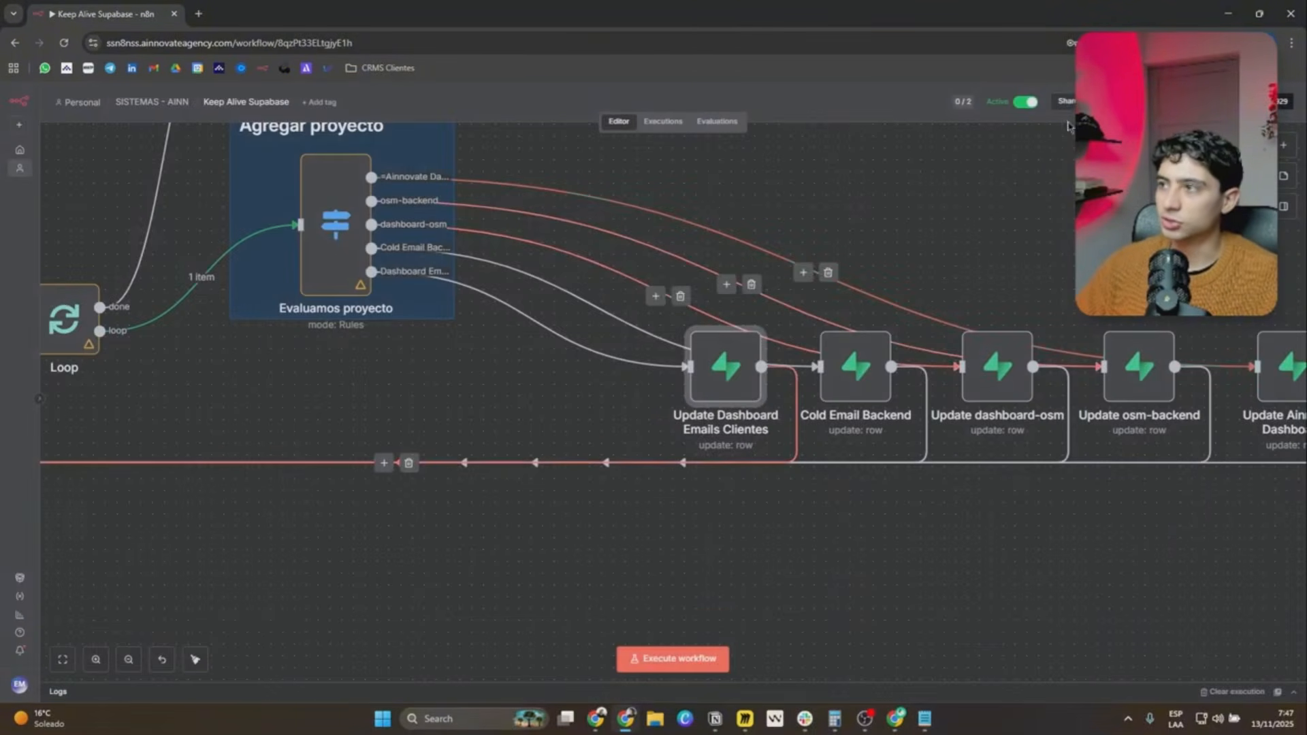
# Disconnect the Schedule Trigger from Proyectos activos and connect a new Manual Trigger in its place.
pyautogui.scroll(-4, 874, 253)
pyautogui.moveTo(624, 464); pyautogui.dragTo(647, 517)
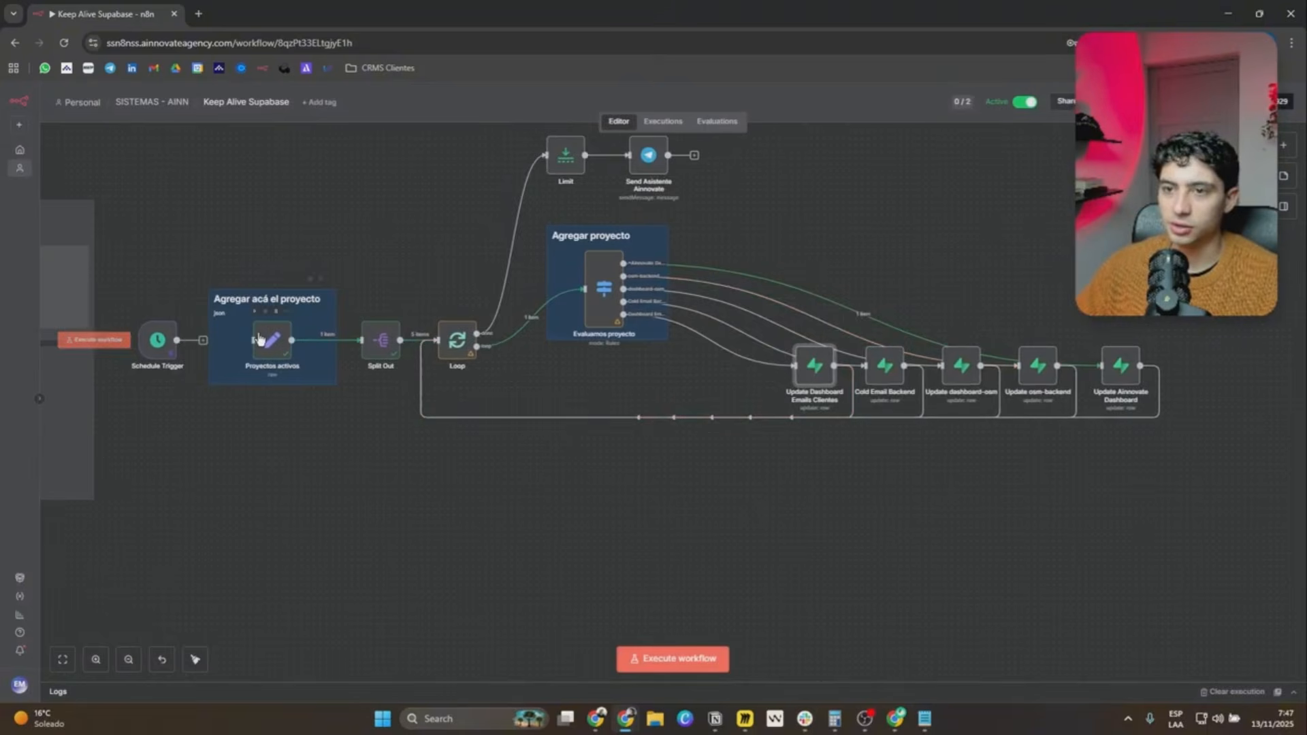
pyautogui.click(1282, 145)
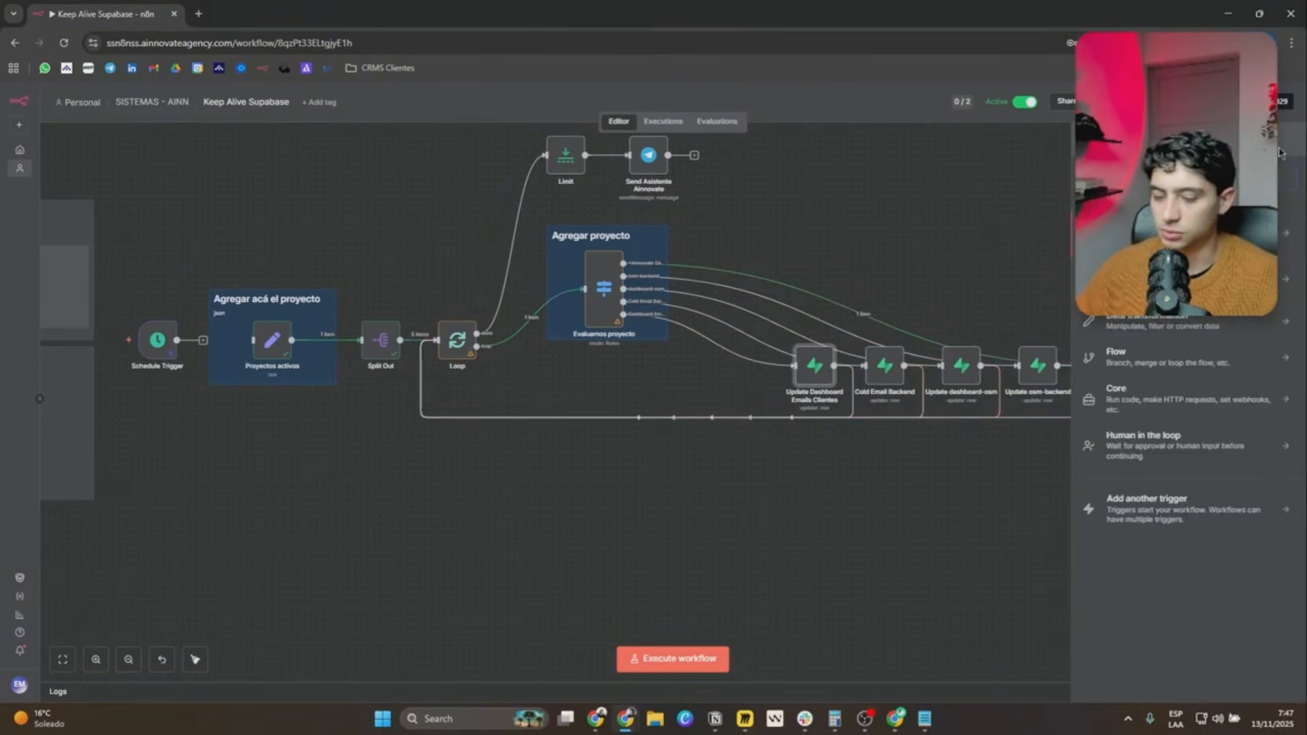
pyautogui.write('trig')
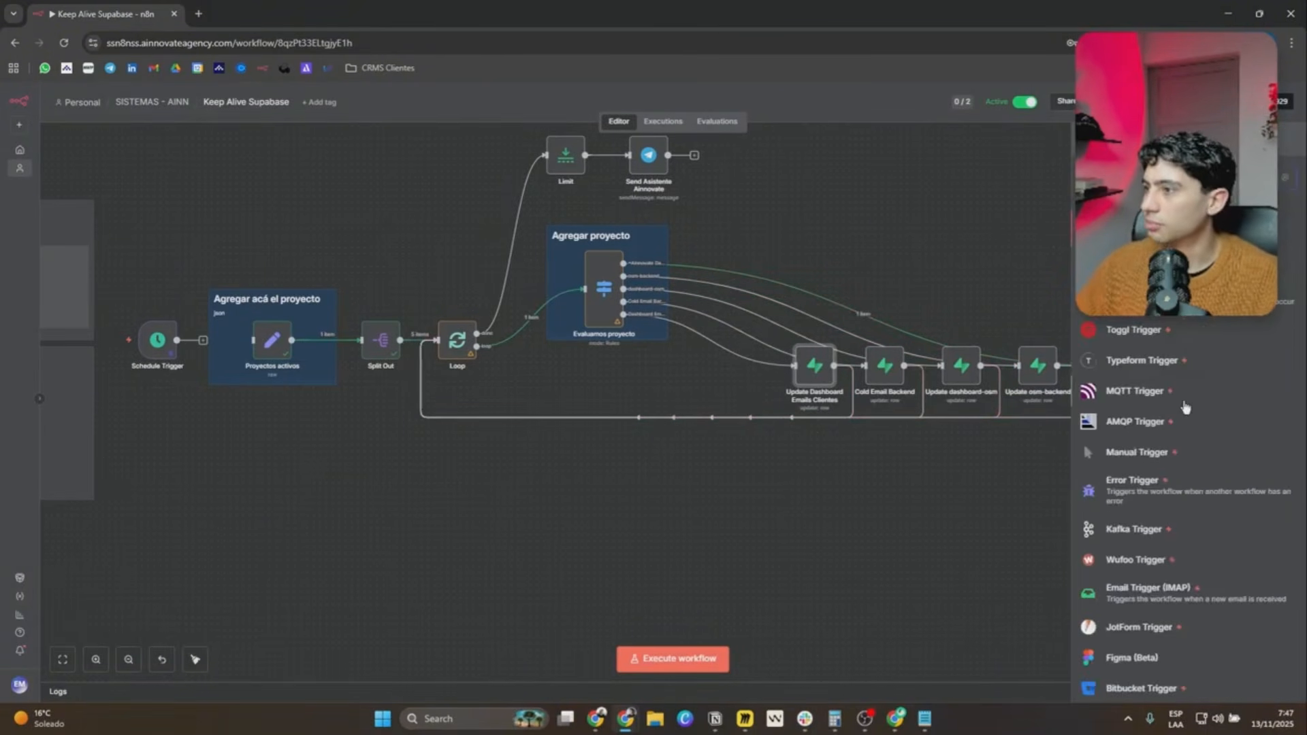
pyautogui.click(1143, 452)
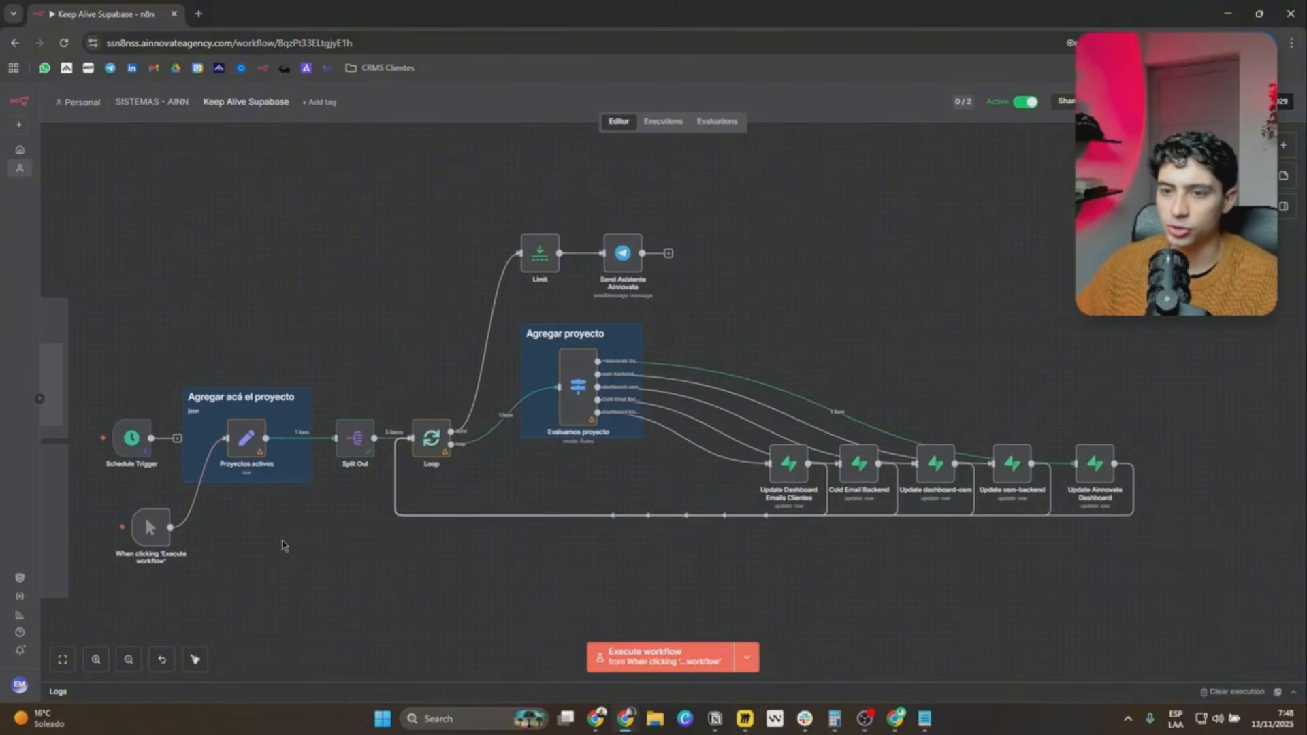
# Execute the workflow from the manual trigger and reload the workflow page.
pyautogui.moveTo(139, 523)
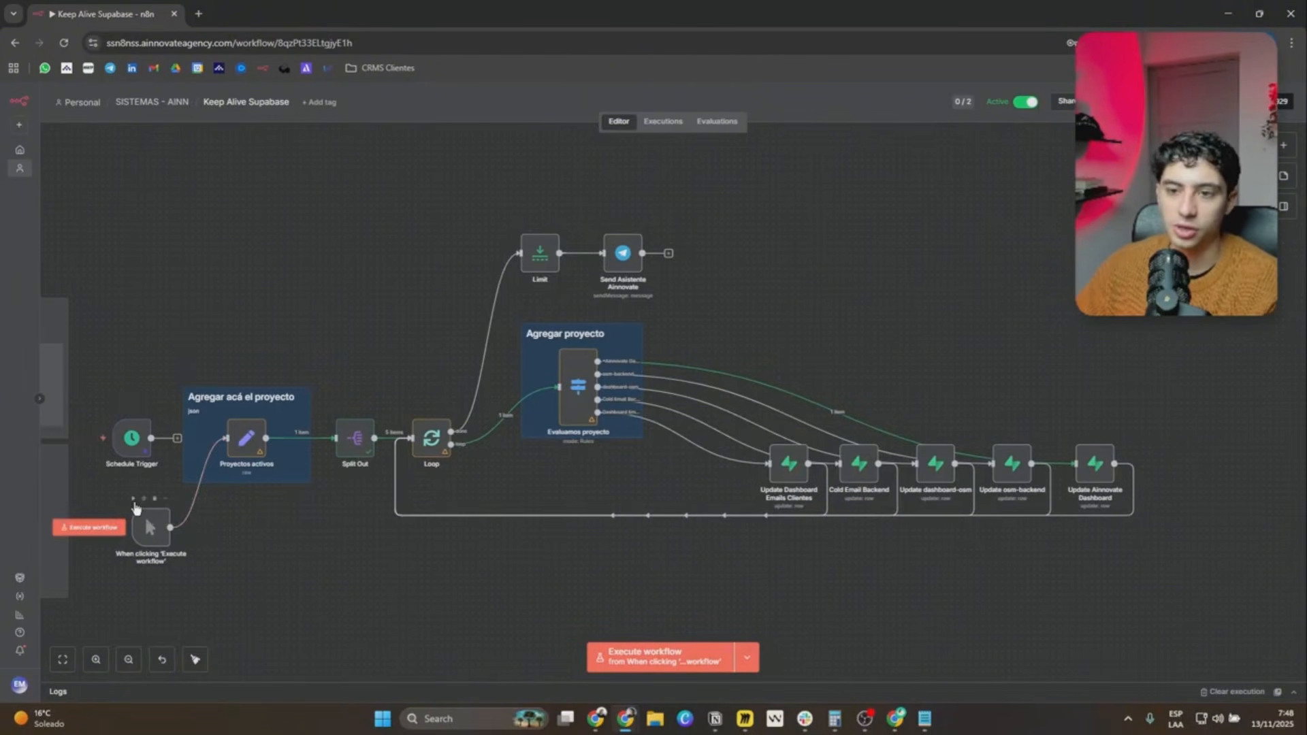
pyautogui.click(95, 527)
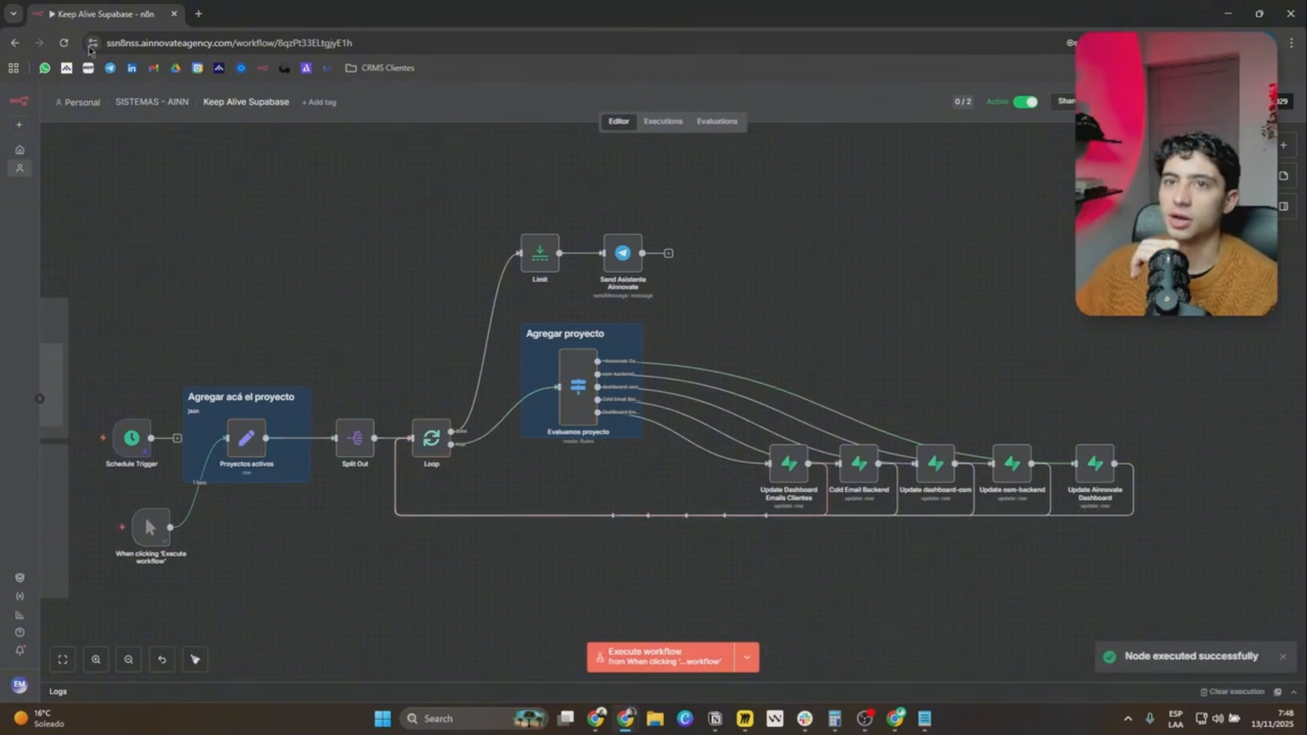
pyautogui.click(64, 43)
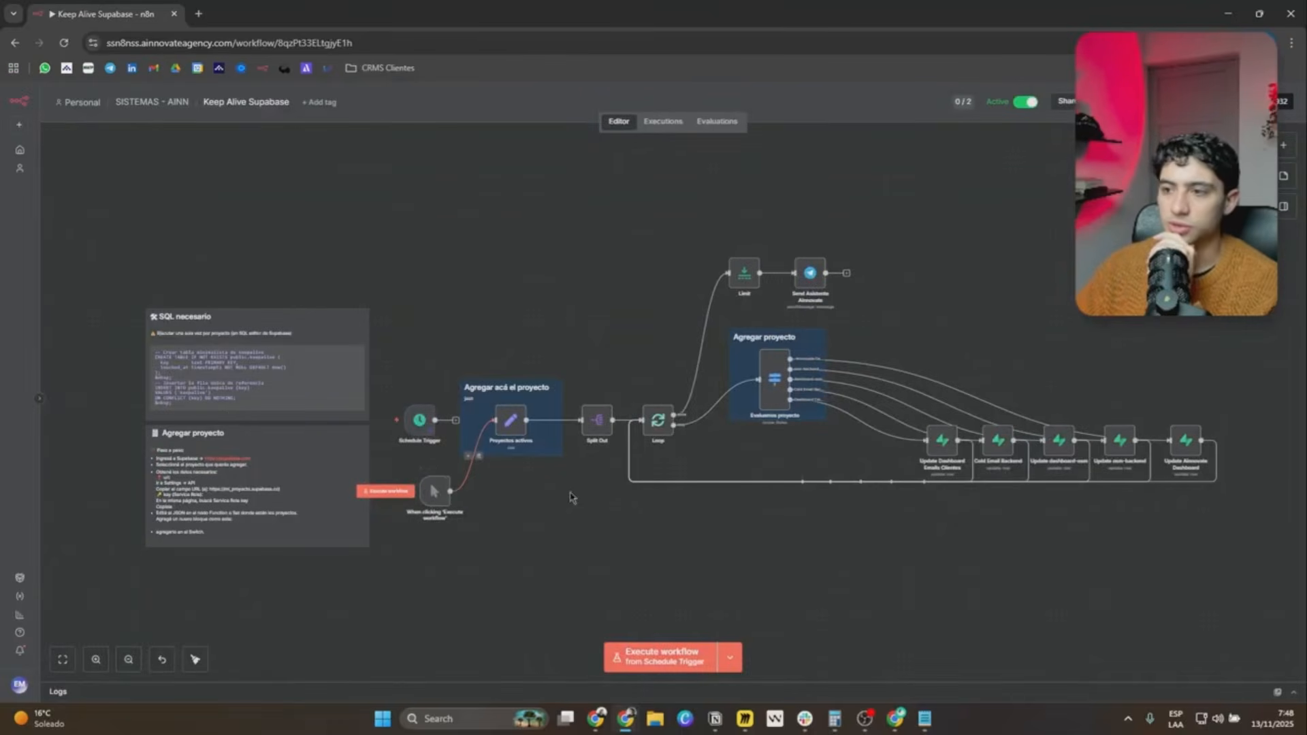
pyautogui.moveTo(572, 498); pyautogui.dragTo(437, 511)
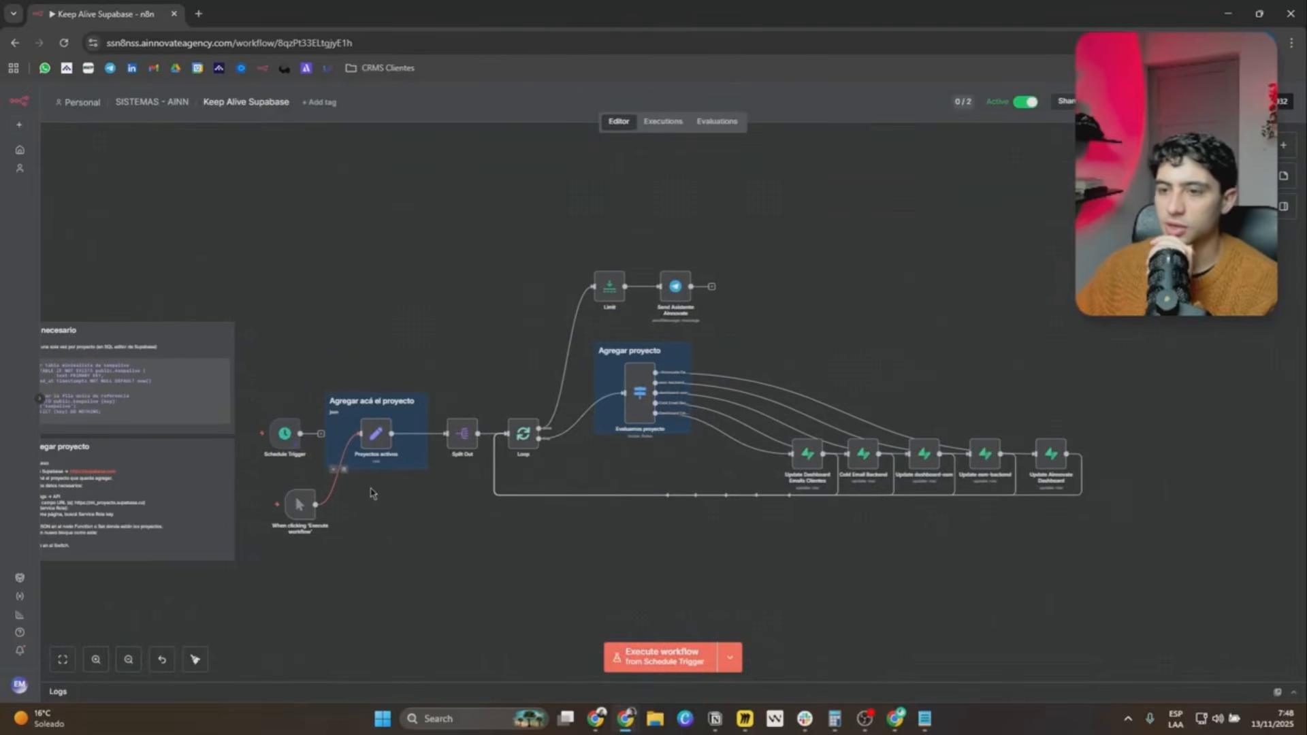
# Reconnect the Schedule Trigger to Proyectos activos in place of the manual trigger and execute the Send Asistente Ainnovate node.
pyautogui.scroll(5, 383, 496)
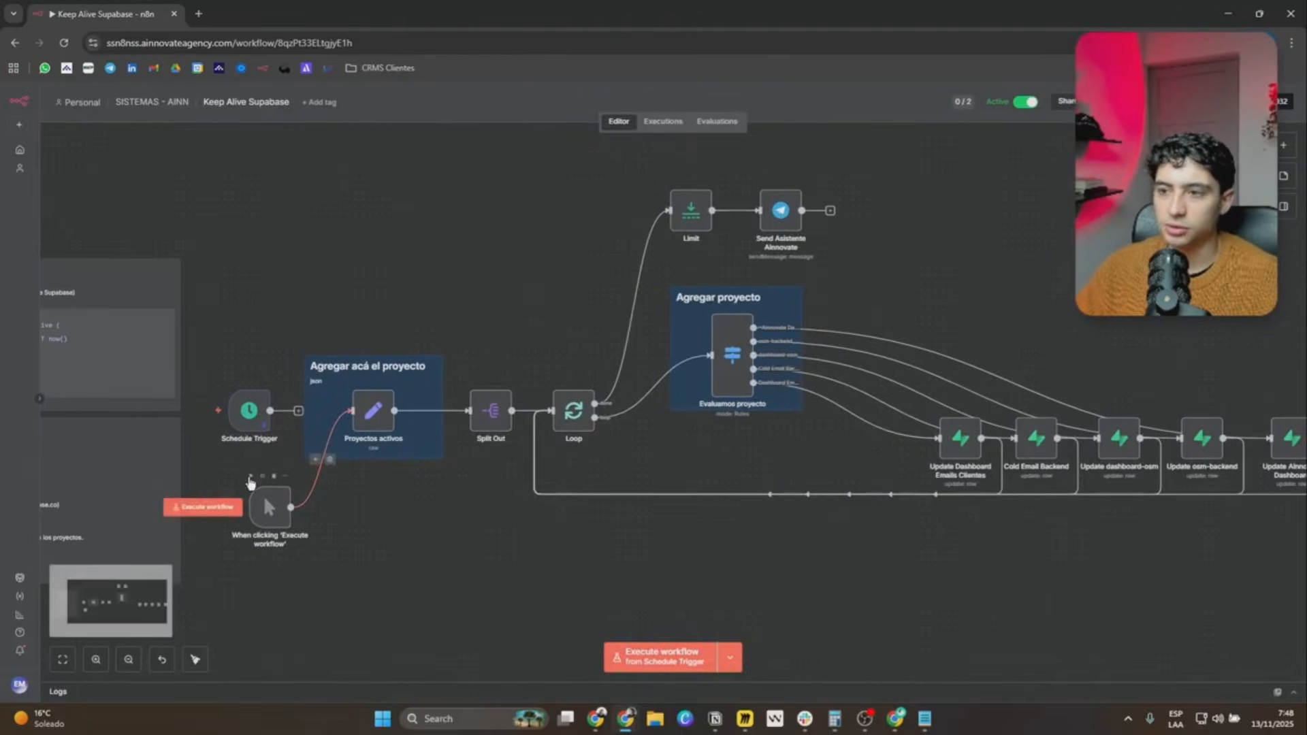
pyautogui.moveTo(796, 256); pyautogui.dragTo(811, 286)
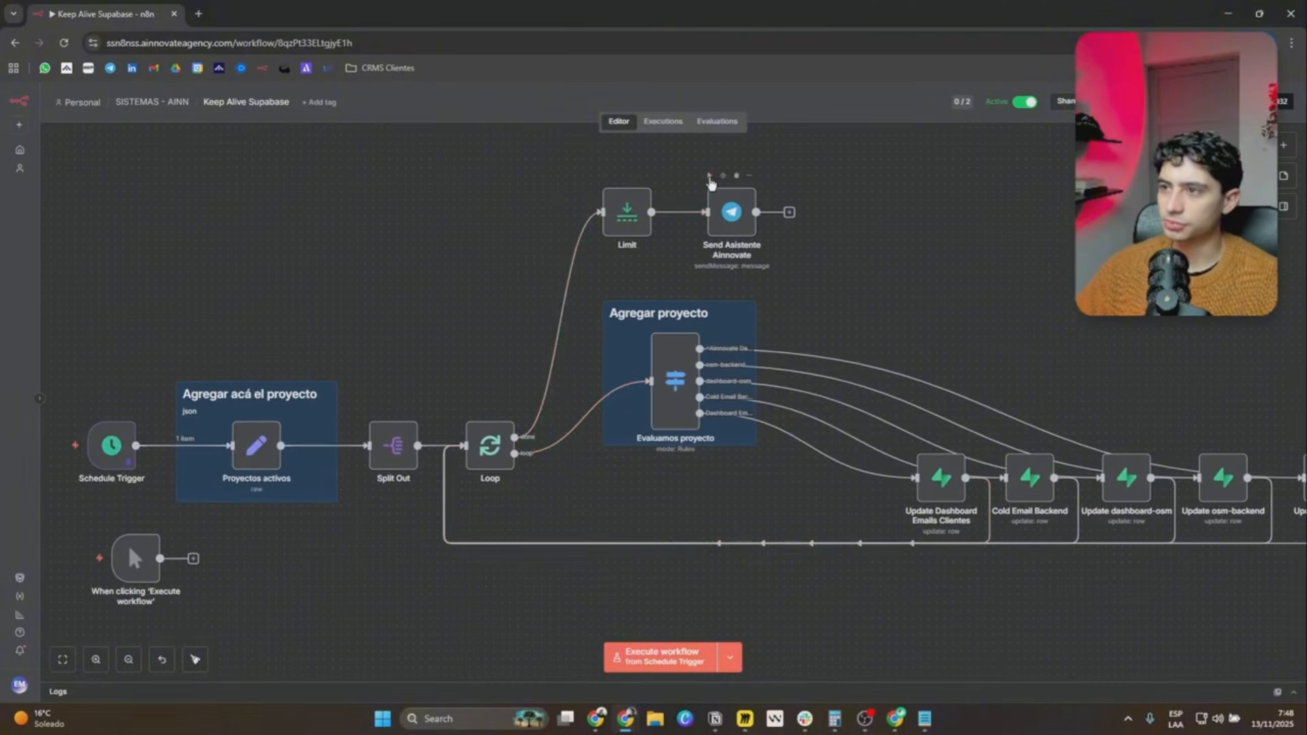
pyautogui.click(710, 180)
pyautogui.hscroll(5, 859, 248)
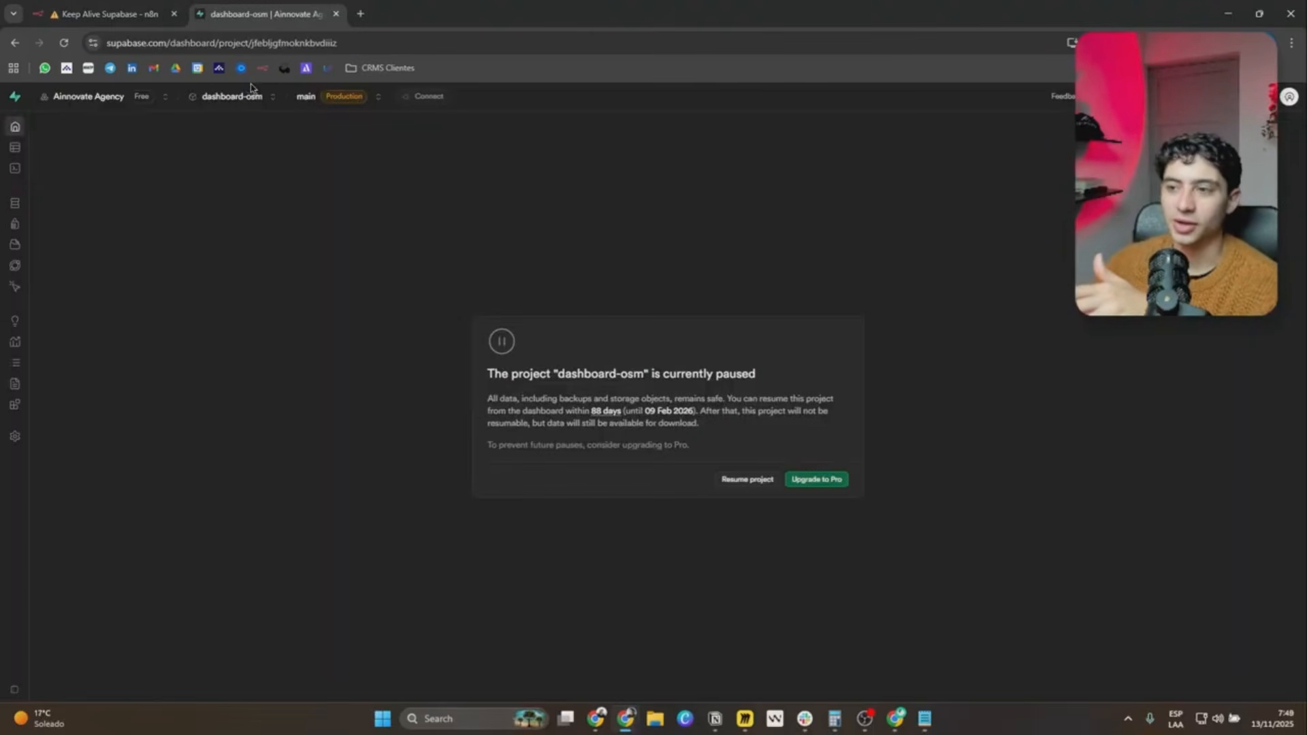
# Open the resume confirmation for the paused dashboard-osm project in Supabase and return to the n8n workflow.
pyautogui.moveTo(600, 414)
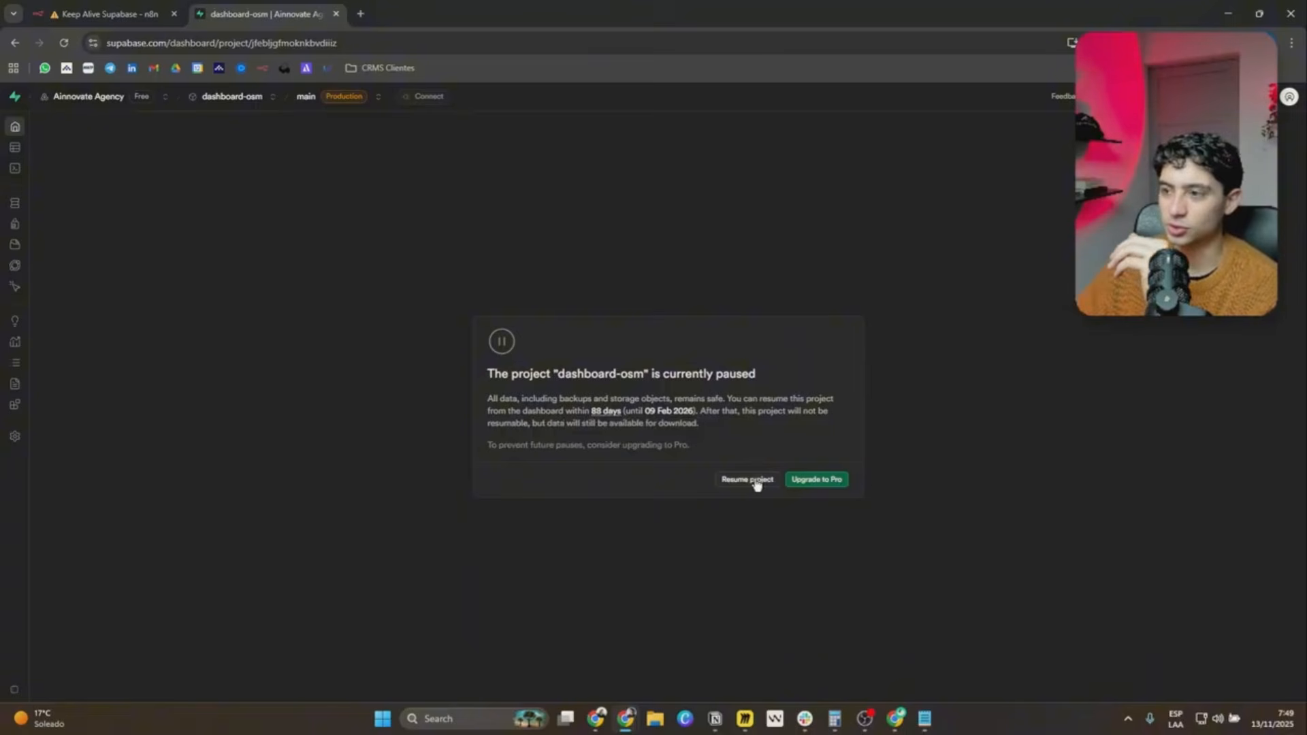
pyautogui.click(106, 14)
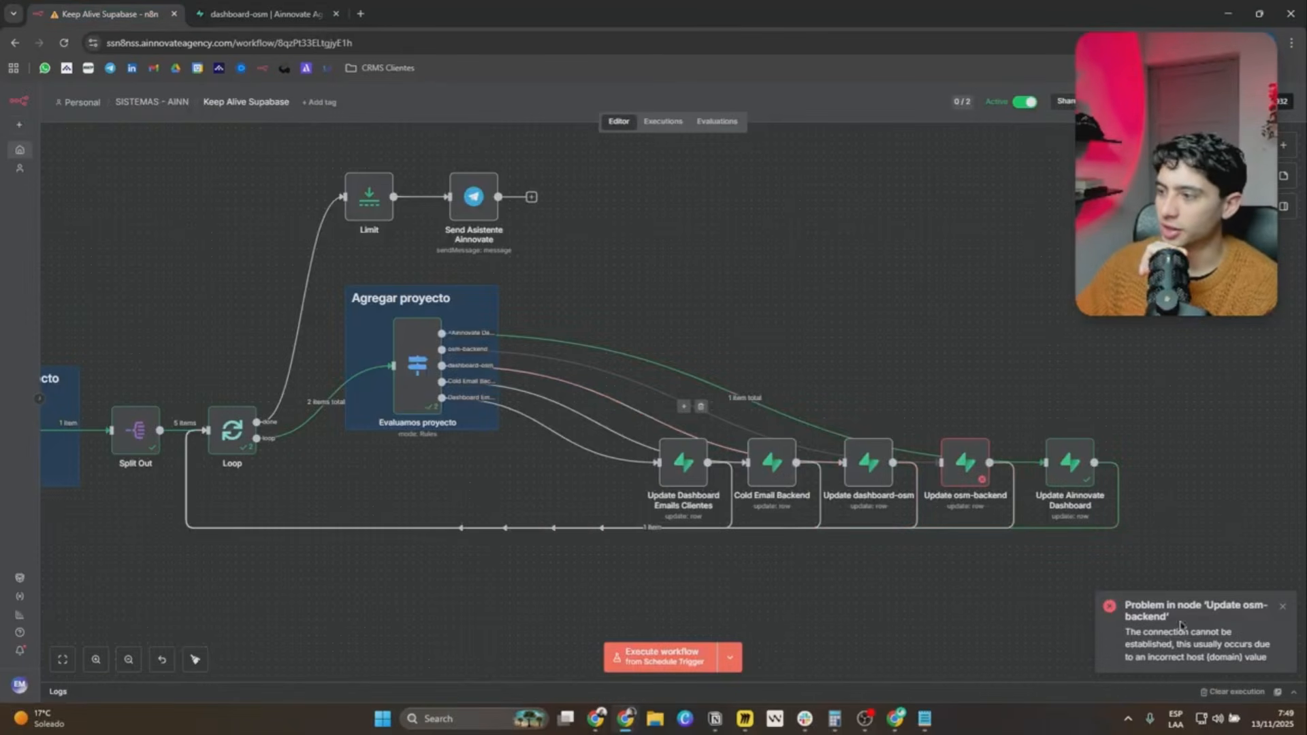
pyautogui.click(267, 11)
pyautogui.click(751, 483)
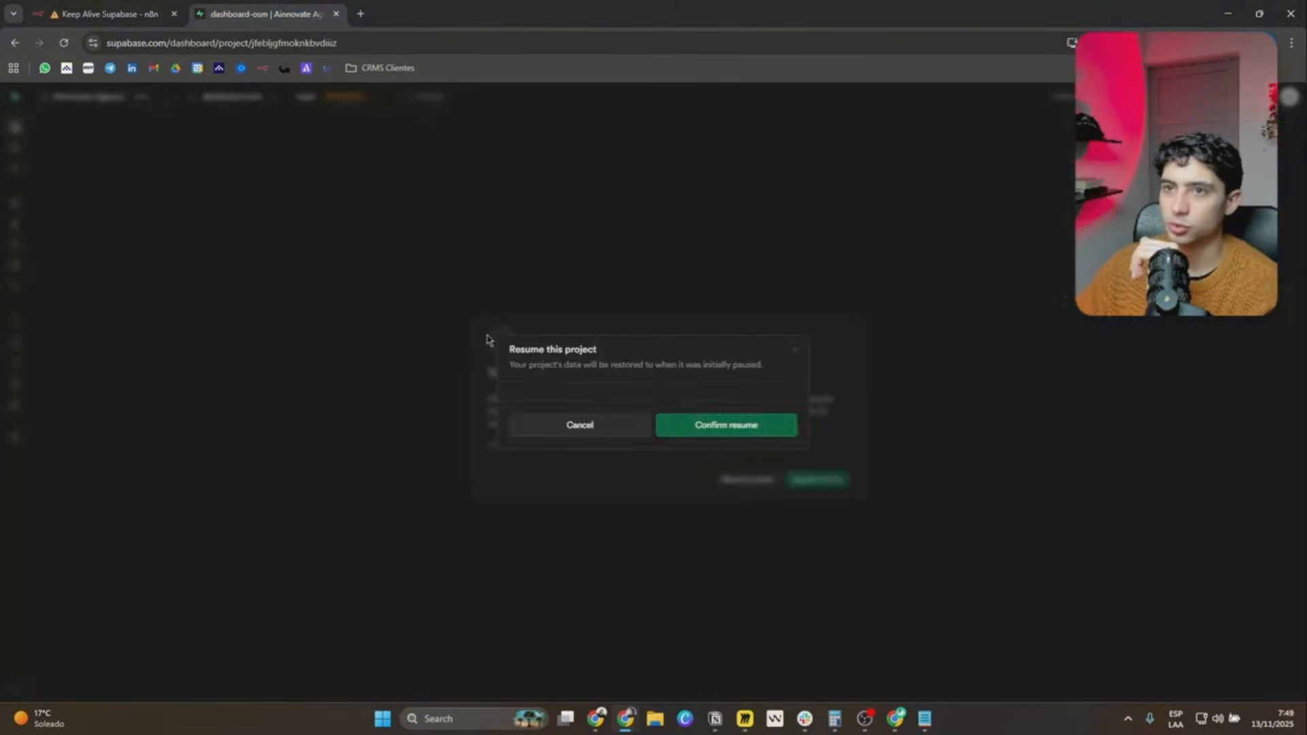
pyautogui.click(101, 7)
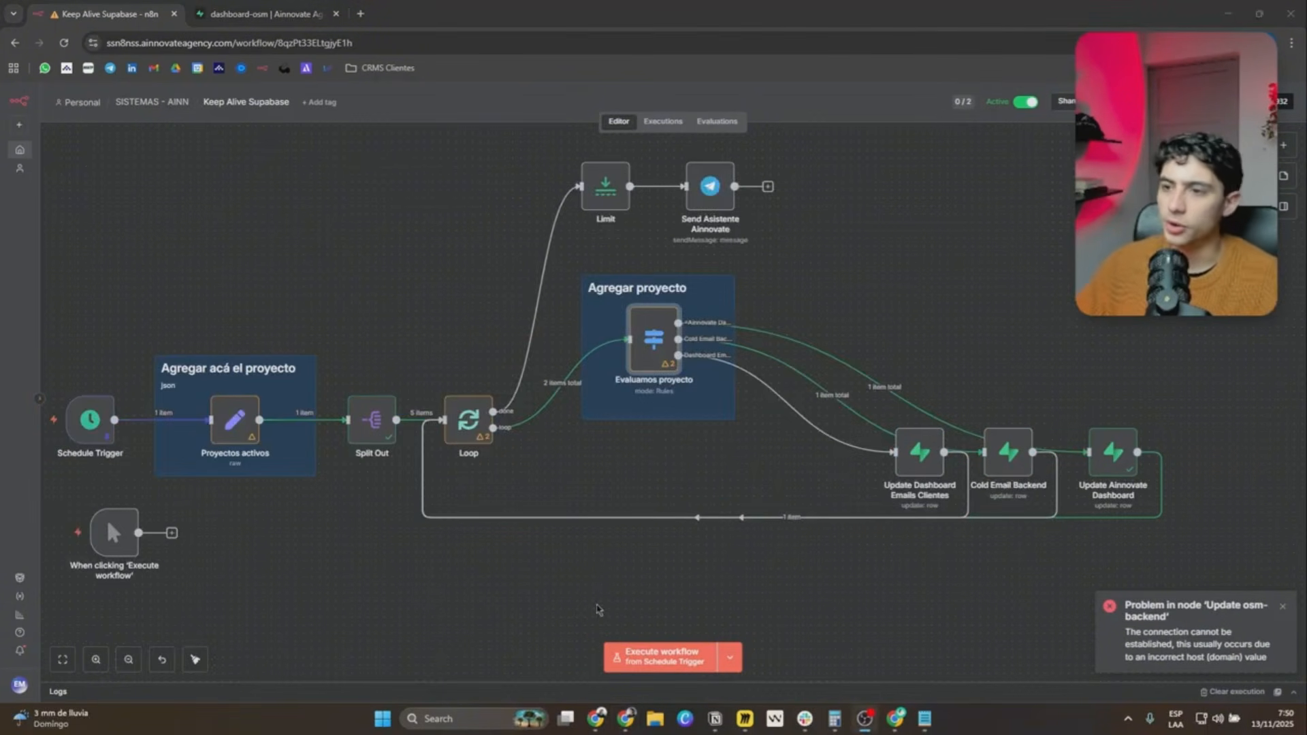
# Check the project list in Proyectos activos and the routing rules in Evaluamos proyecto, and execute the workflow from the Schedule Trigger.
pyautogui.scroll(1, 786, 490)
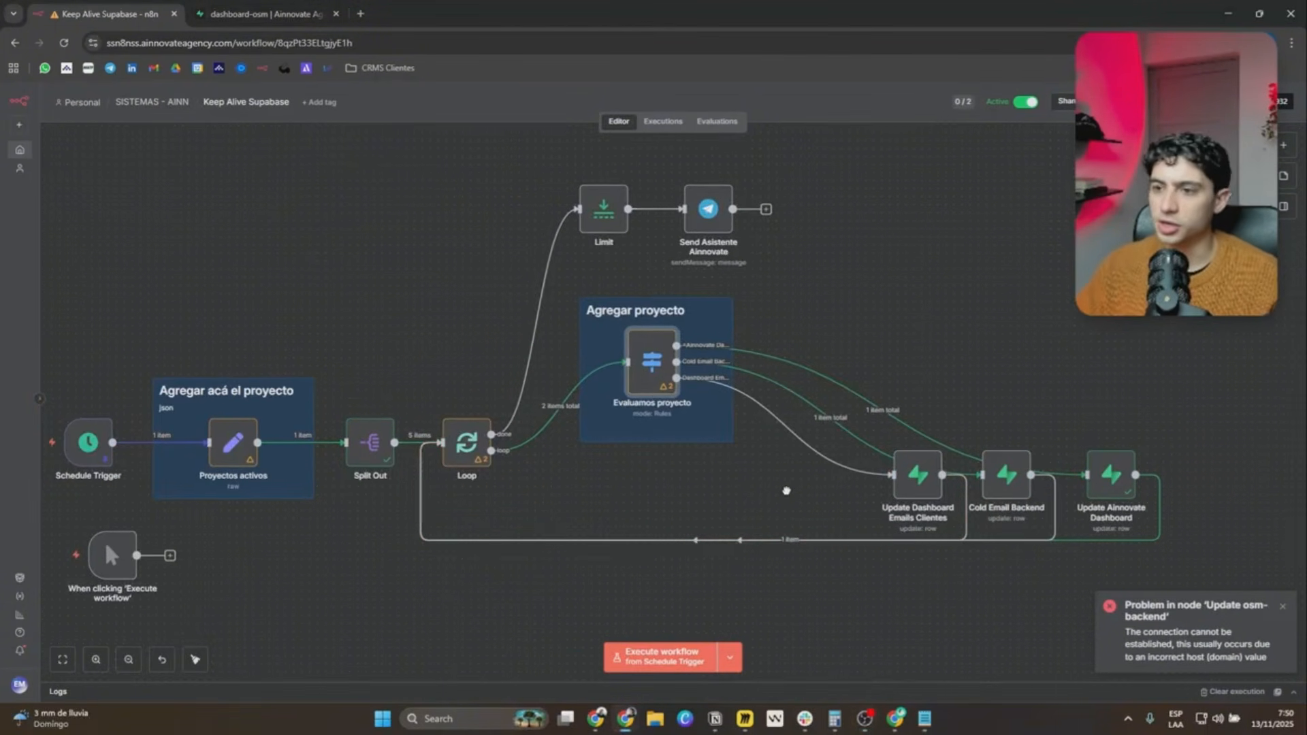
pyautogui.doubleClick(232, 443)
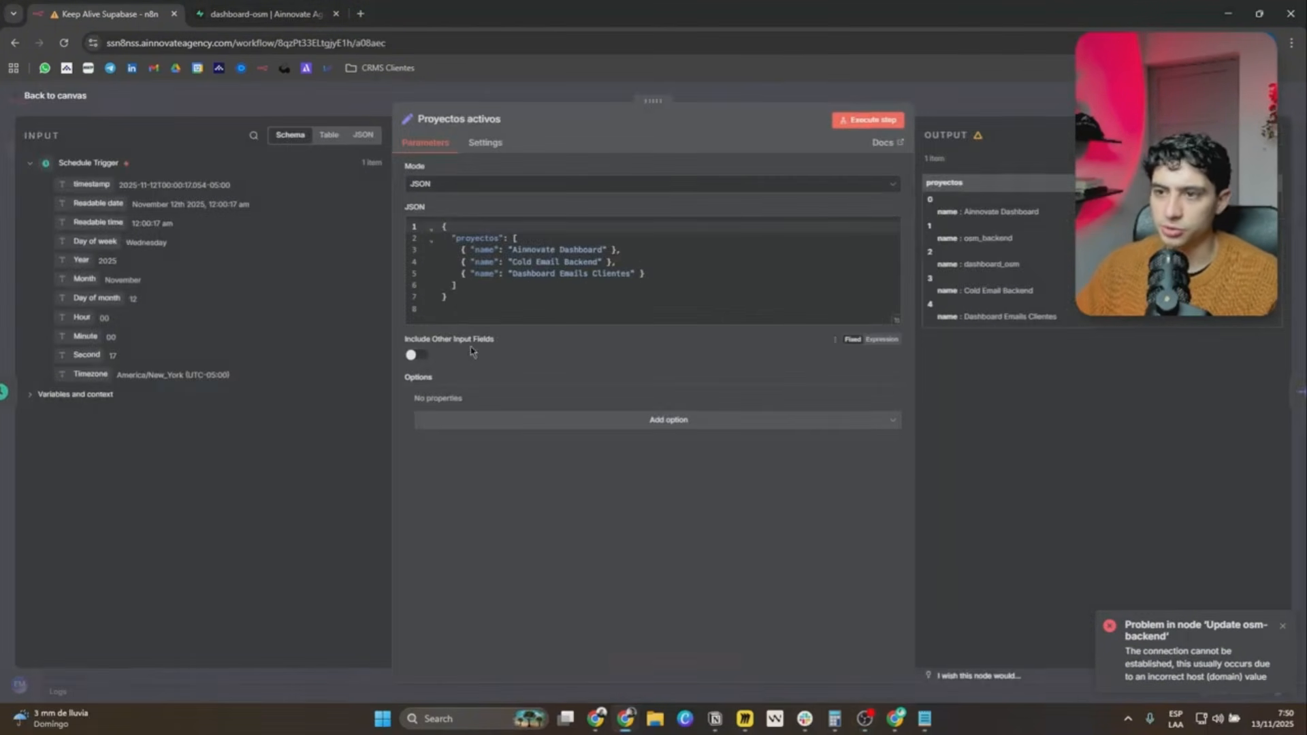
pyautogui.press('Escape')
pyautogui.doubleClick(653, 368)
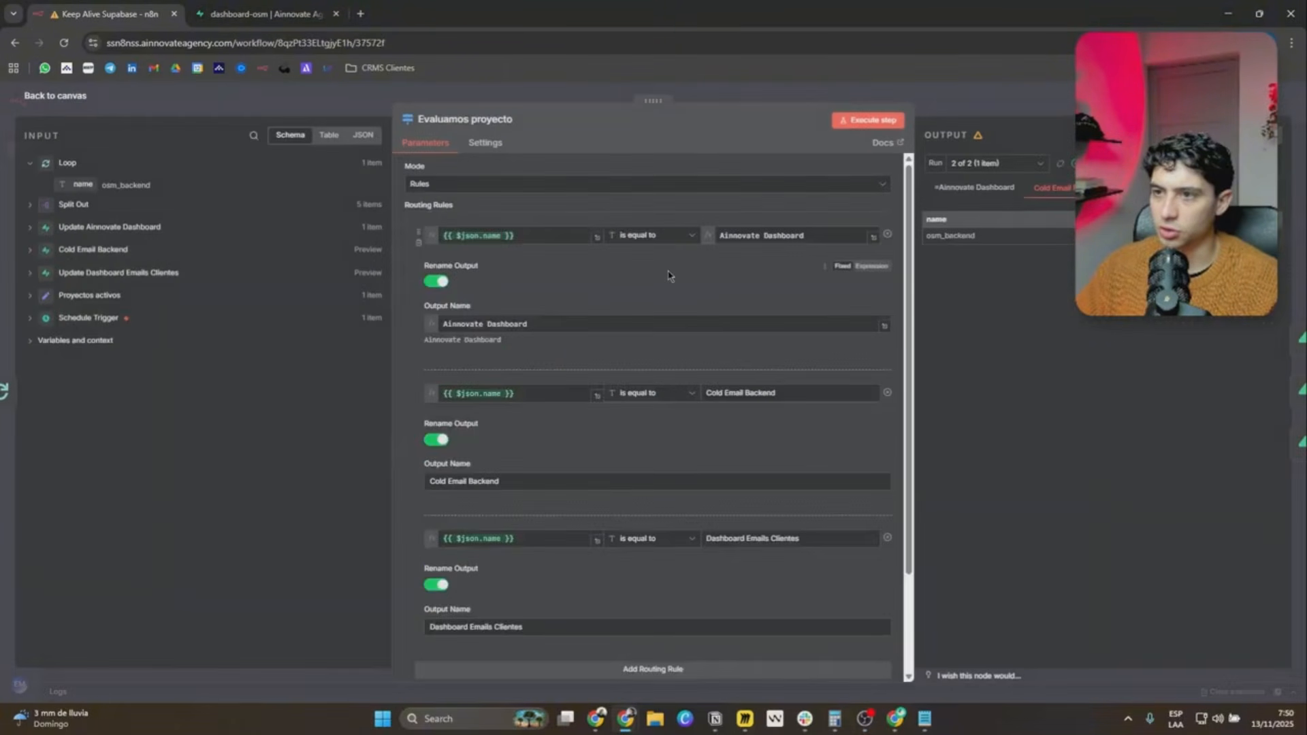
pyautogui.press('Escape')
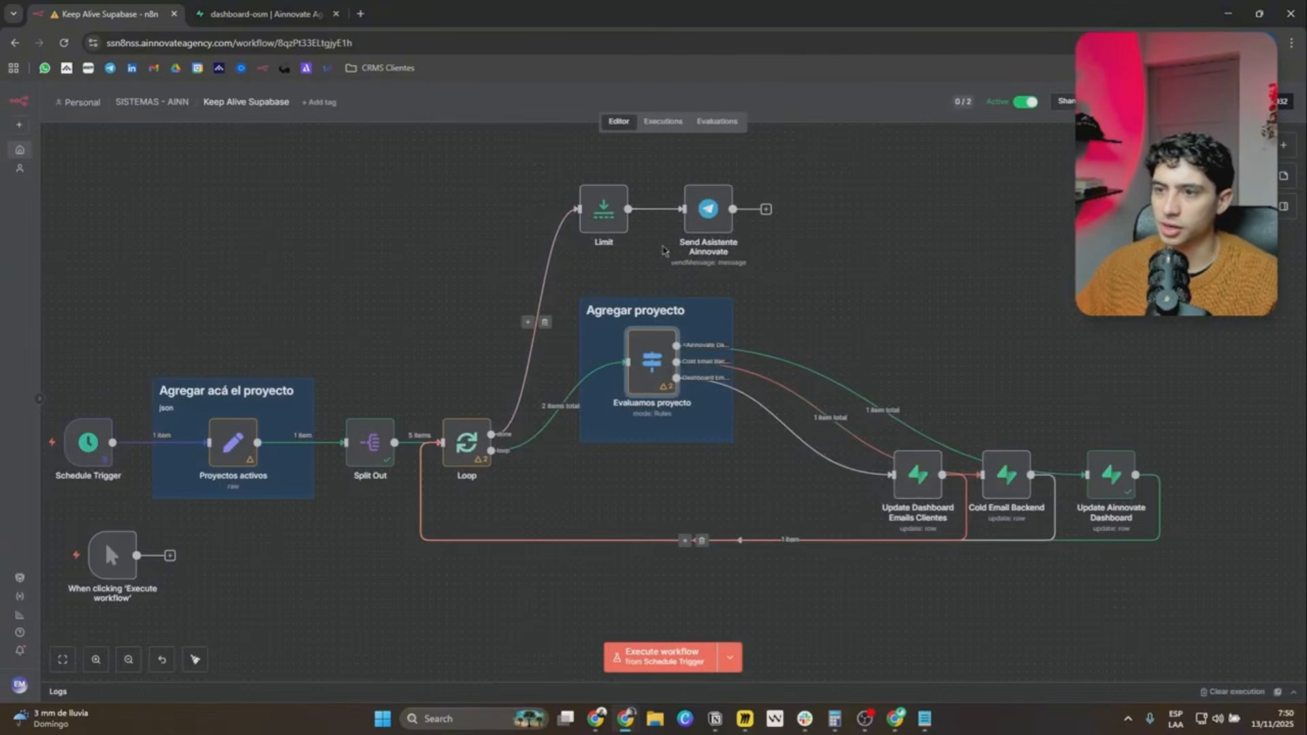
pyautogui.hotkey('ctrl', 'Return')
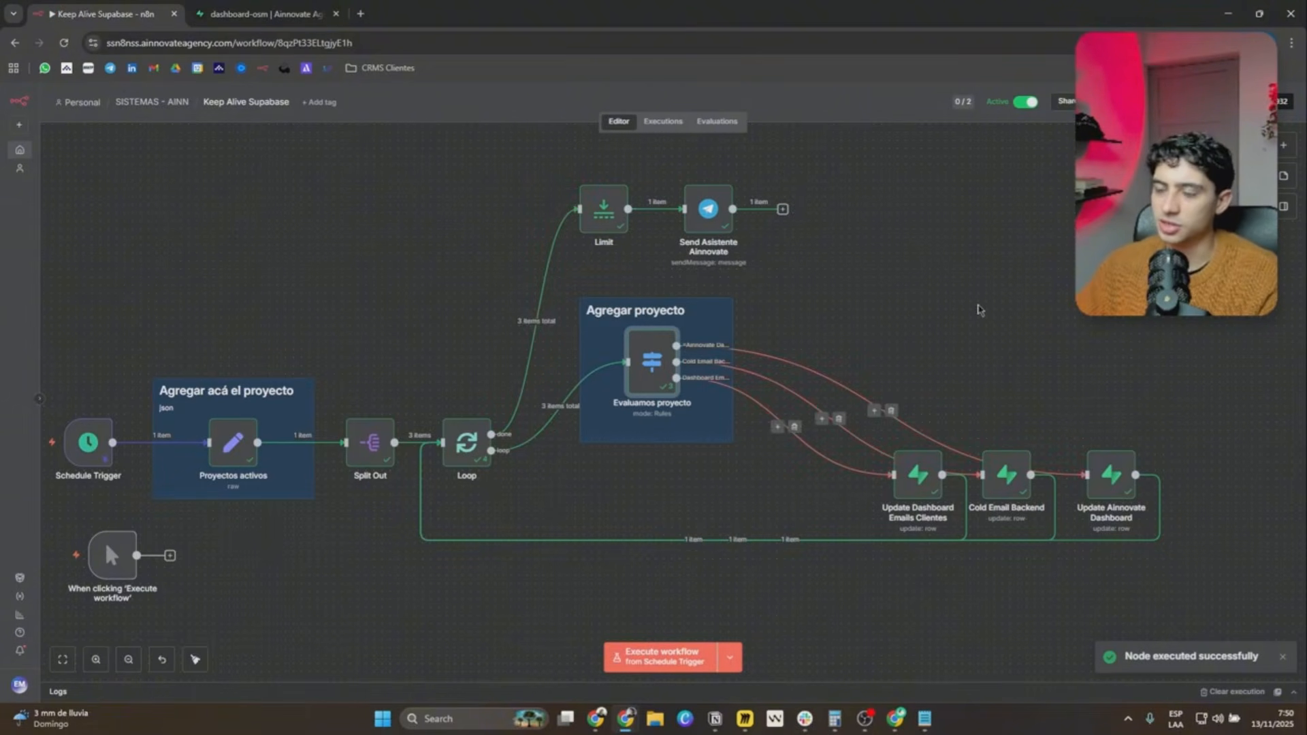
# Move the Limit and Send Asistente Ainnovate nodes together slightly down, closer to the Agregar proyecto note, and clear the selection.
pyautogui.moveTo(864, 274); pyautogui.dragTo(482, 164)
pyautogui.moveTo(564, 200); pyautogui.dragTo(565, 224)
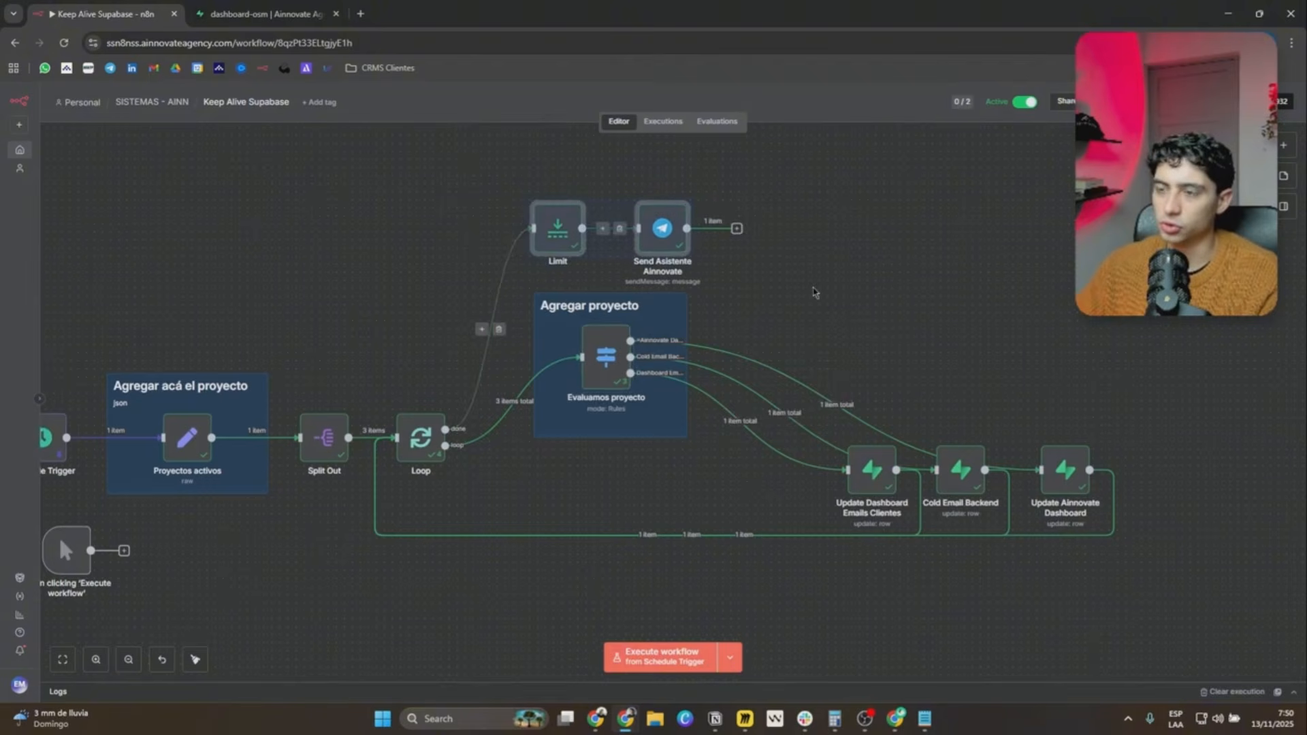
pyautogui.click(912, 295)
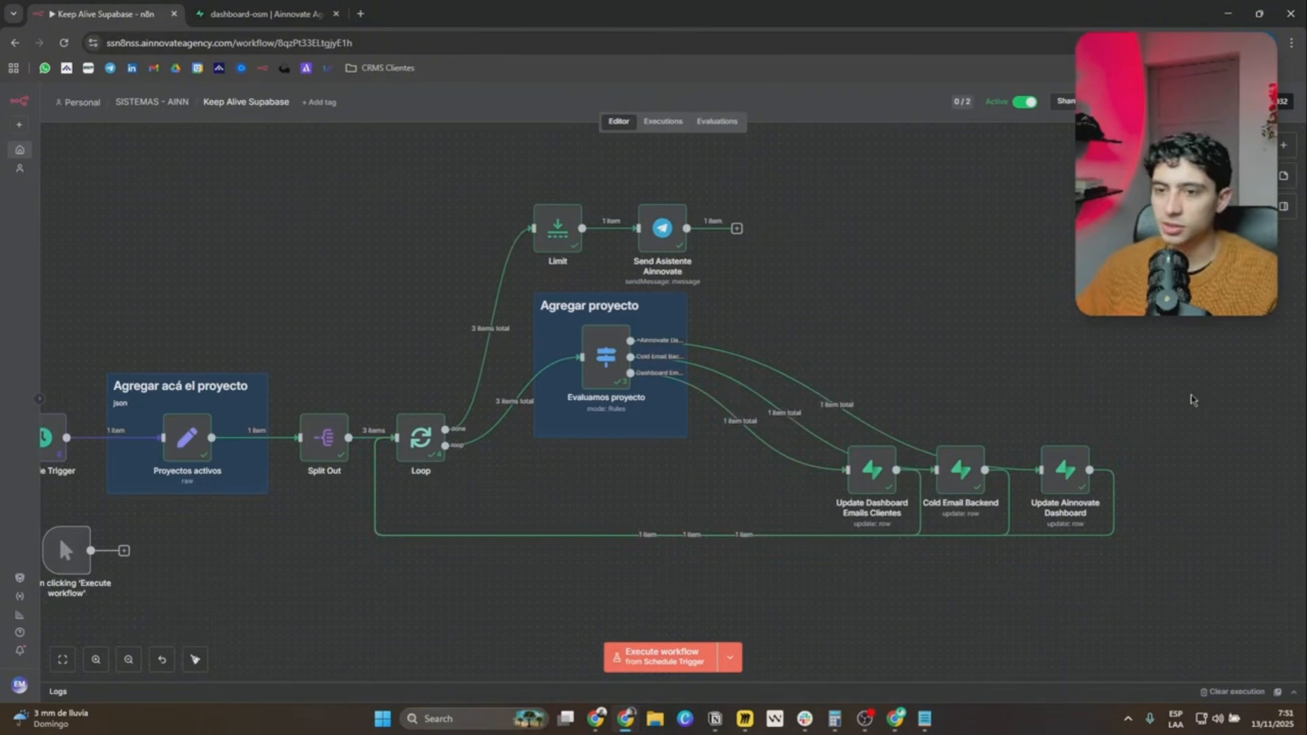
# Open the Schedule Trigger to review its trigger rules, and return to the canvas to view the whole workflow.
pyautogui.hscroll(-5, 627, 390)
pyautogui.rightClick(294, 400)
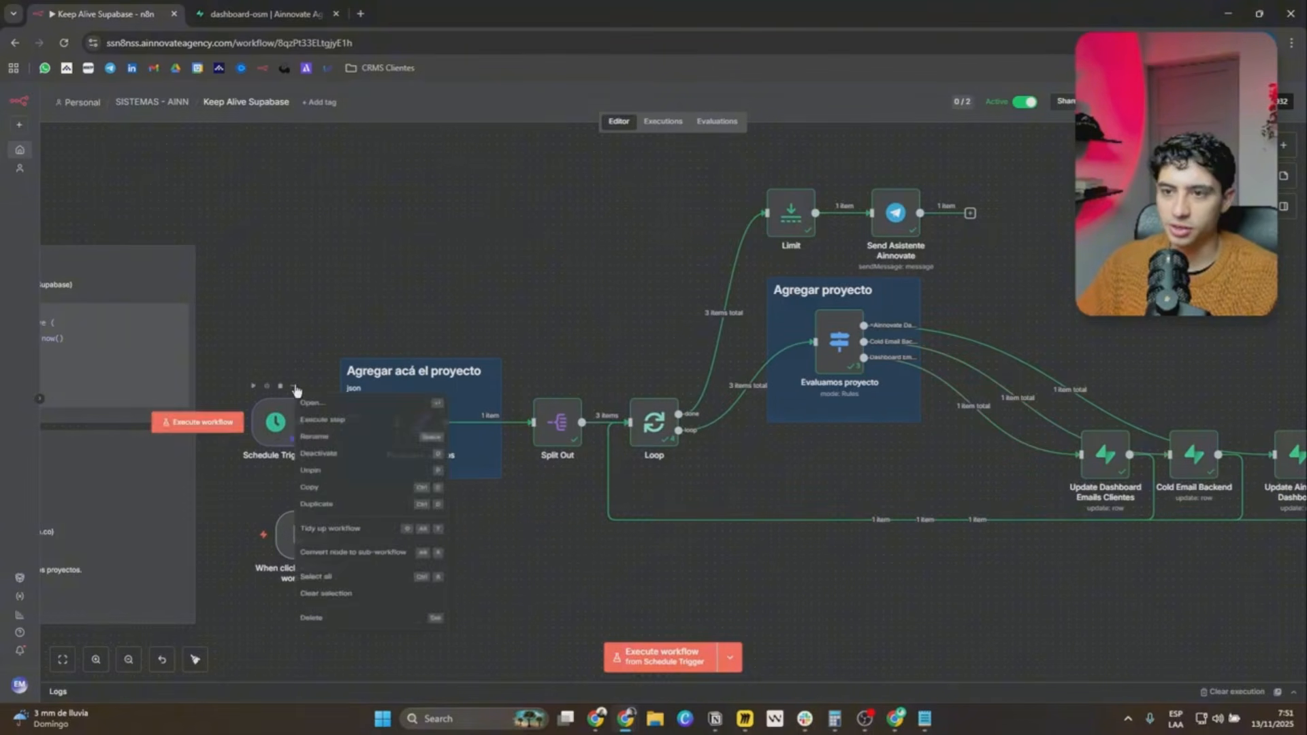
pyautogui.click(312, 403)
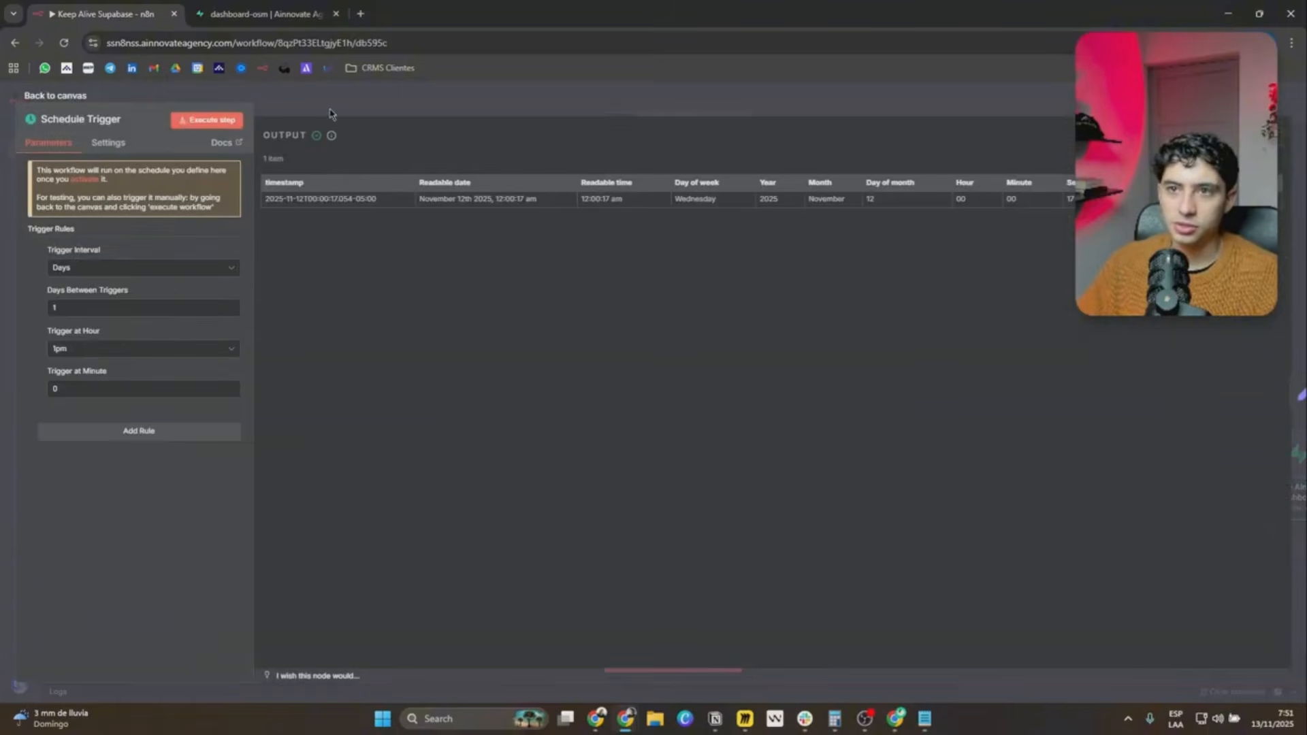
pyautogui.click(385, 102)
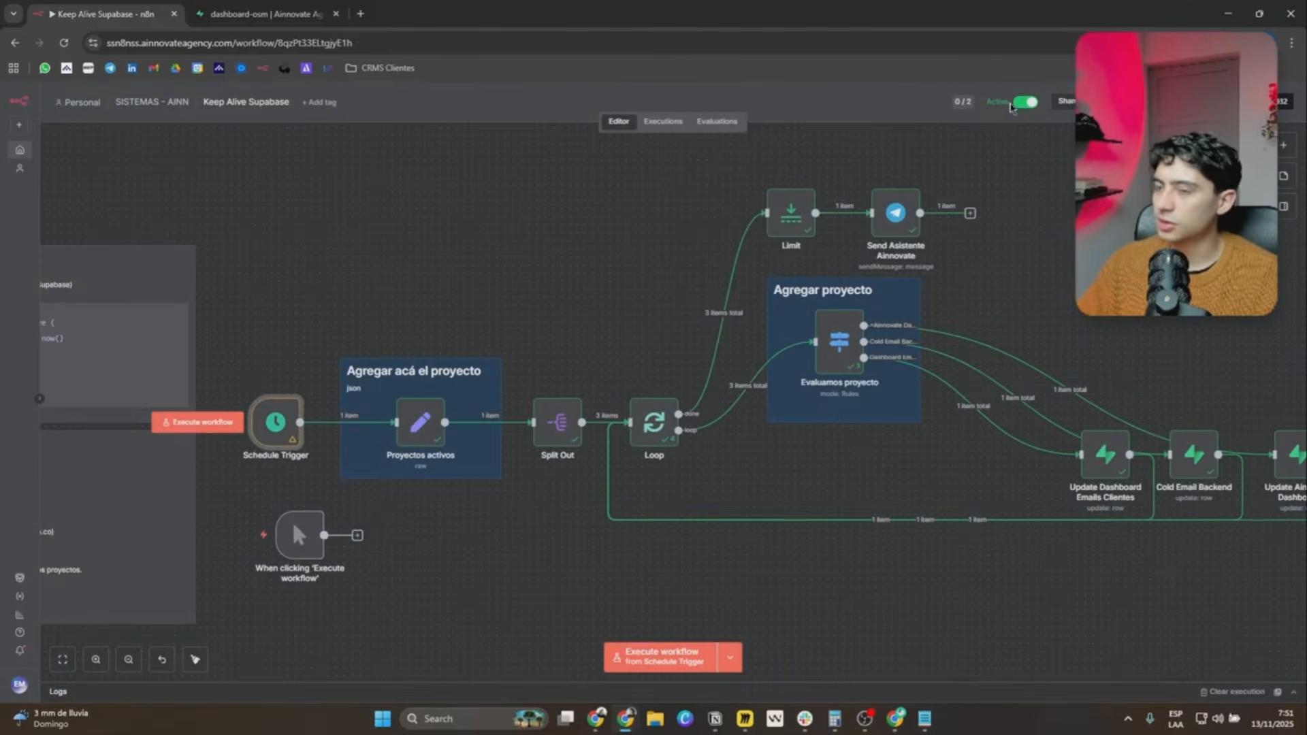
pyautogui.moveTo(1159, 257); pyautogui.dragTo(874, 271)
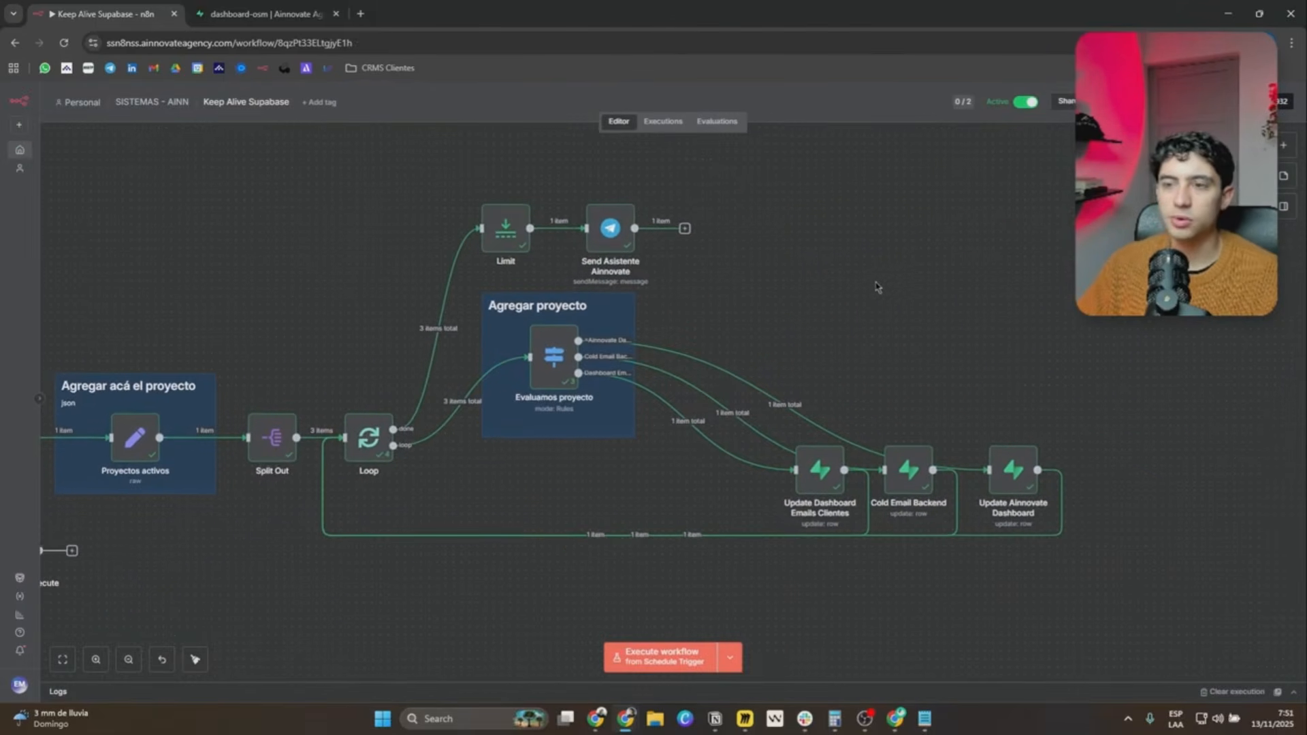
pyautogui.keyDown('ctrl'); pyautogui.scroll(-2, 876, 286); pyautogui.keyUp('ctrl')
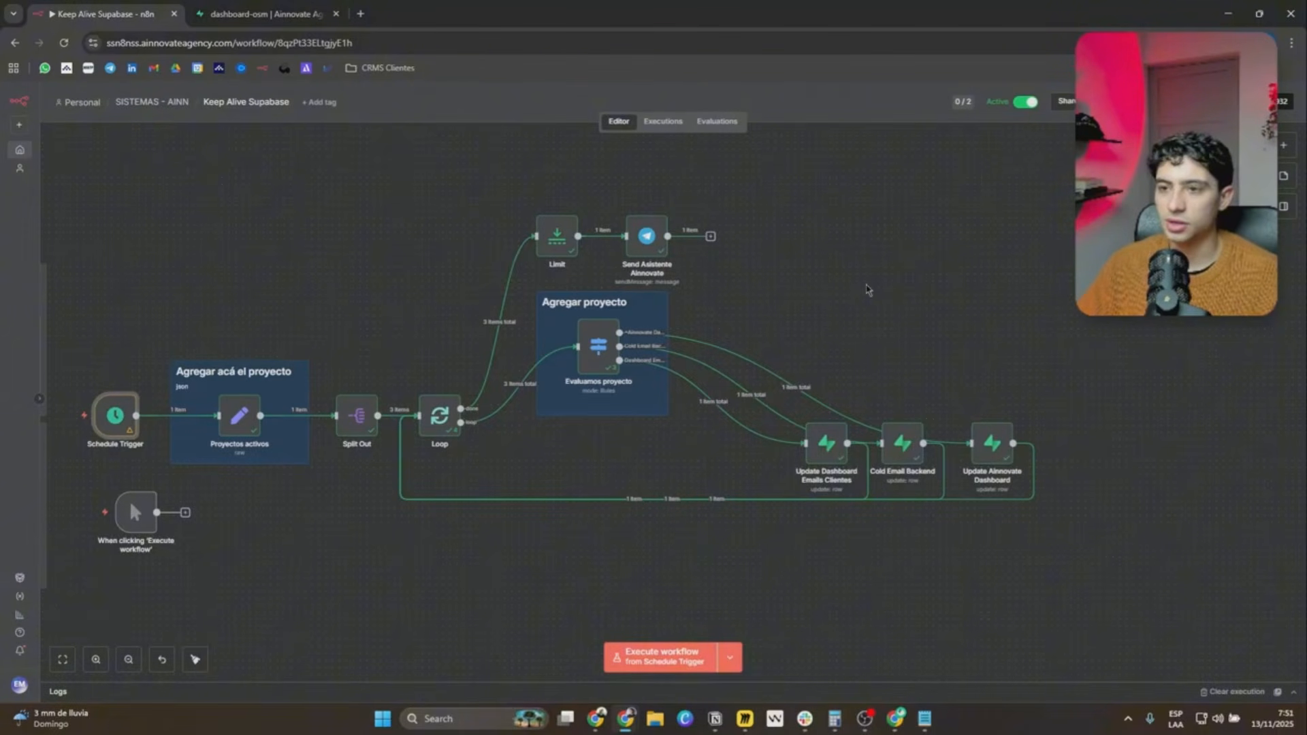